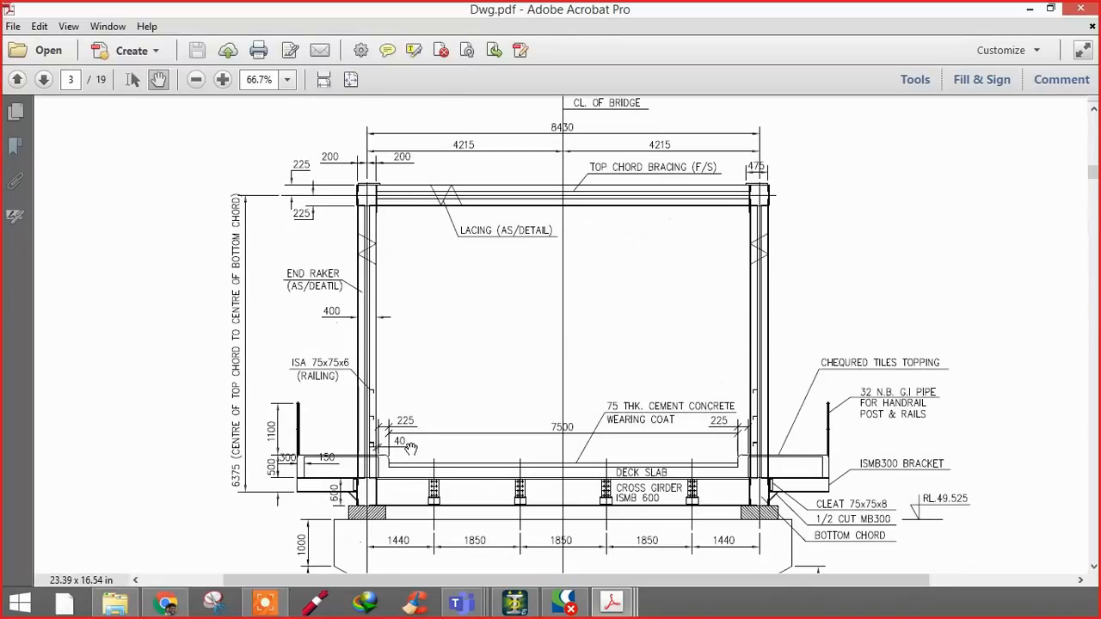
- Examine the footpath brackets, handrail, deck slab and ISMB 600 cross girder in the bridge cross-section on page 3
ctrl+scroll(423, 460, up, 2)
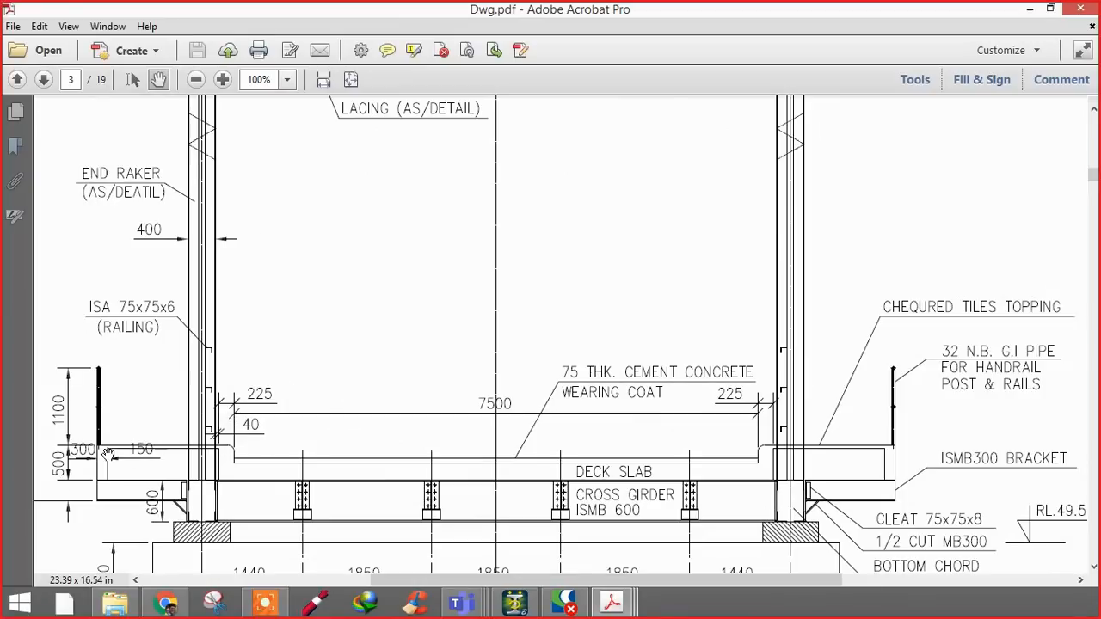
drag(657, 458, 407, 456)
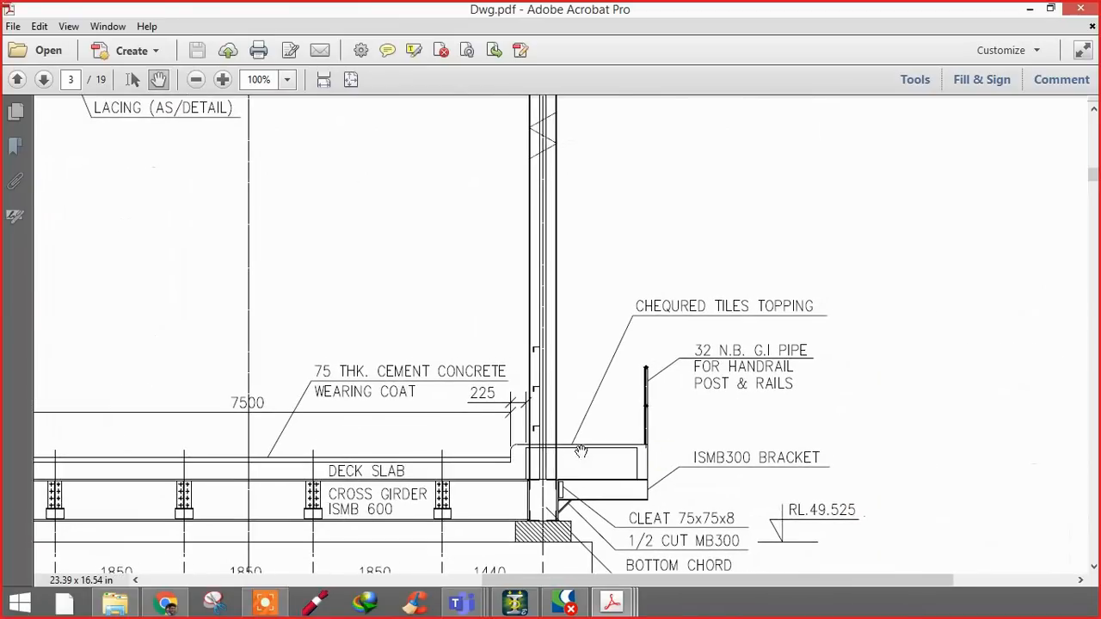
drag(613, 423, 885, 309)
ctrl+scroll(480, 418, up, 2)
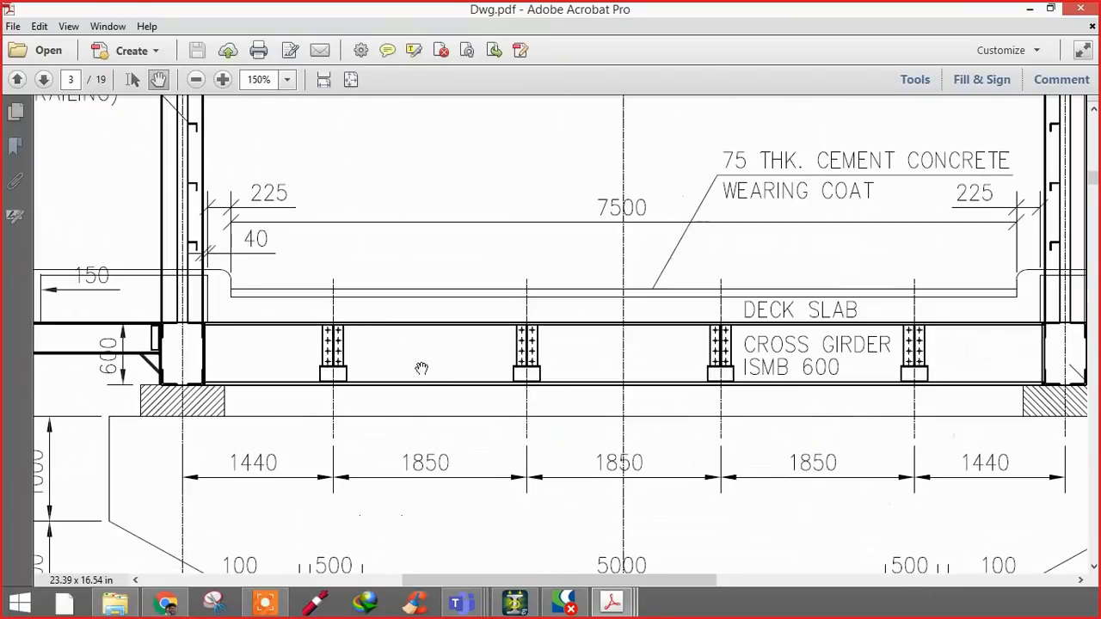
drag(438, 361, 351, 366)
drag(820, 379, 423, 376)
drag(290, 389, 465, 371)
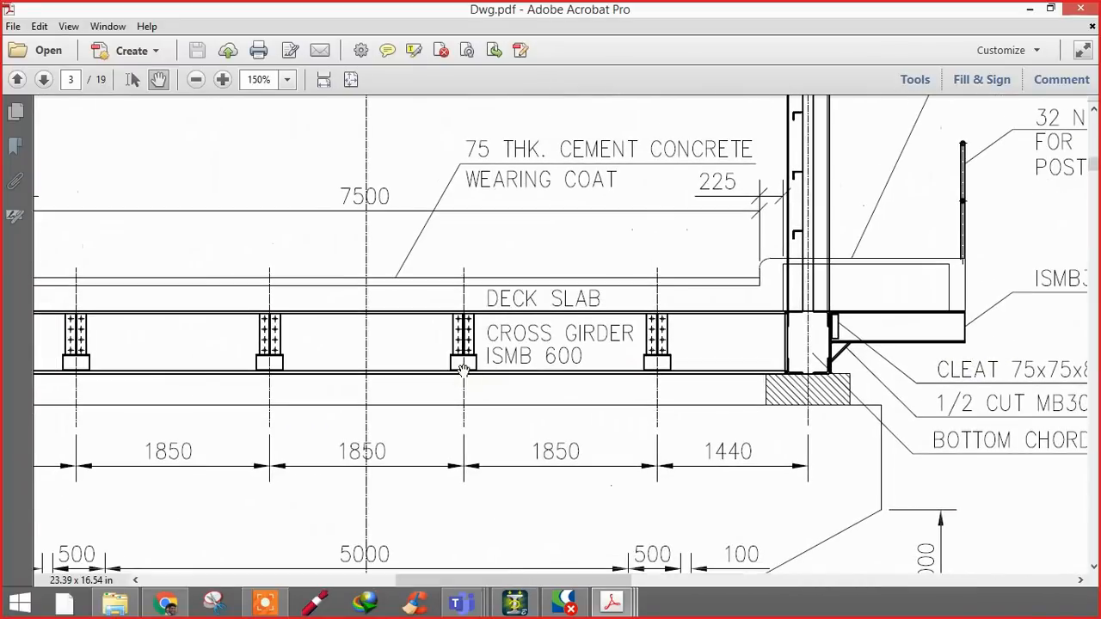
ctrl+scroll(463, 371, up, 2)
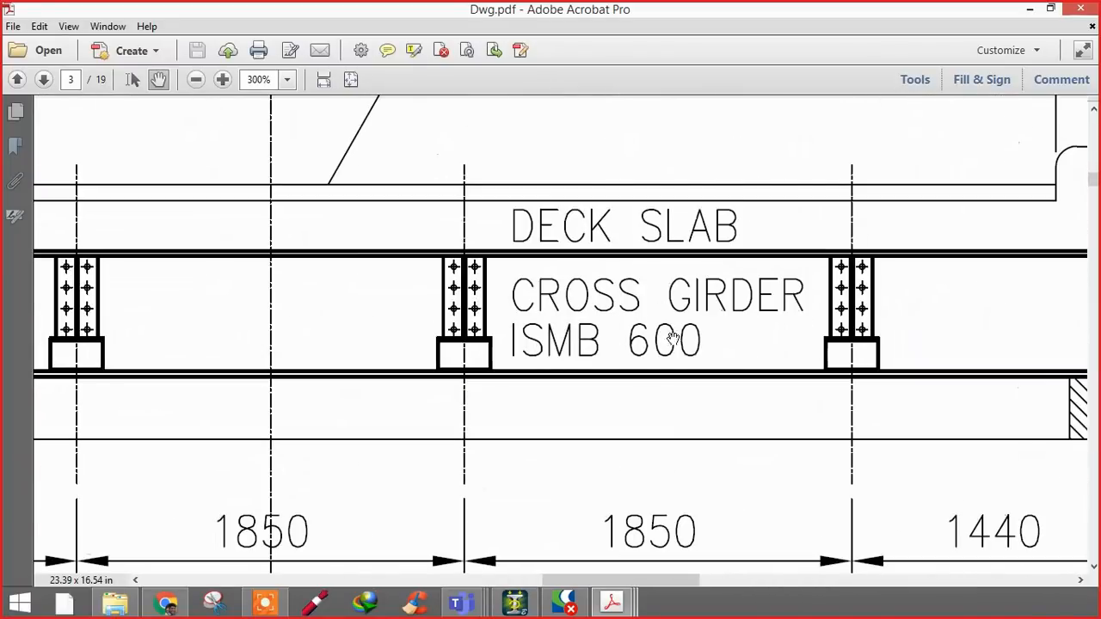
ctrl+scroll(695, 318, down, 1)
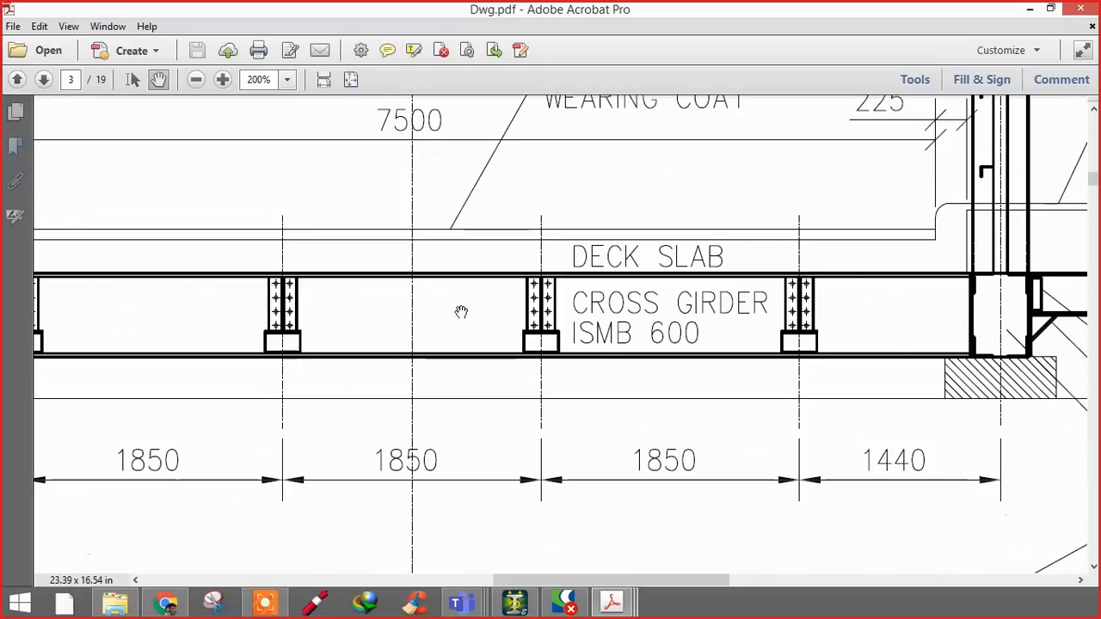
scroll(462, 310, left, 3)
ctrl+scroll(498, 323, down, 1)
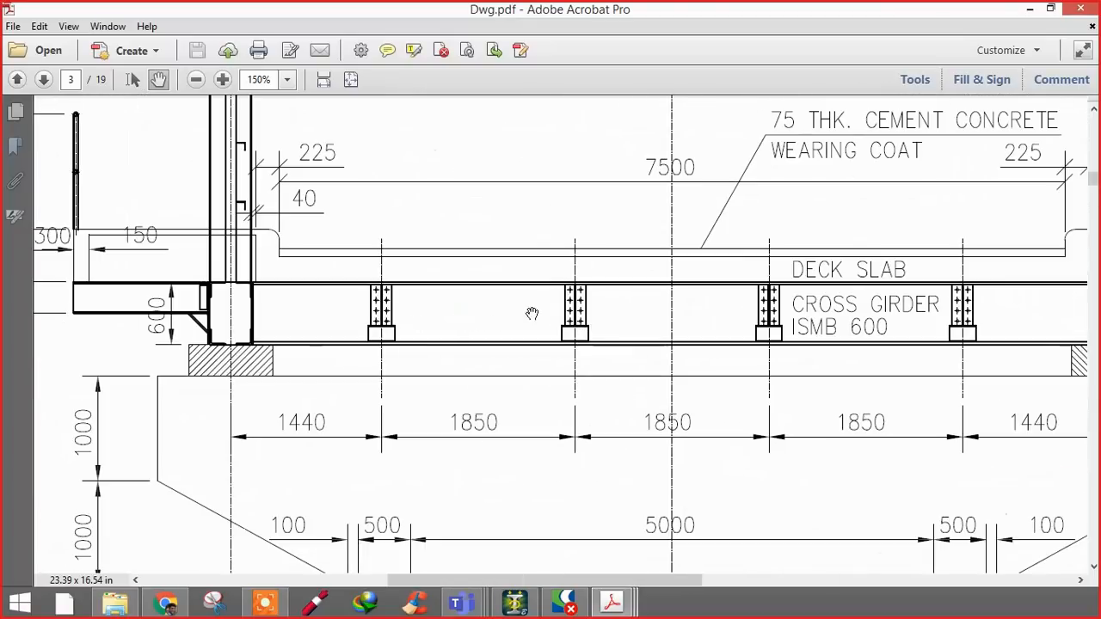
- Examine the spacing dimensions of the stringers along the cross girder and the pier cap below it in Section X-X
scroll(579, 316, right, 4)
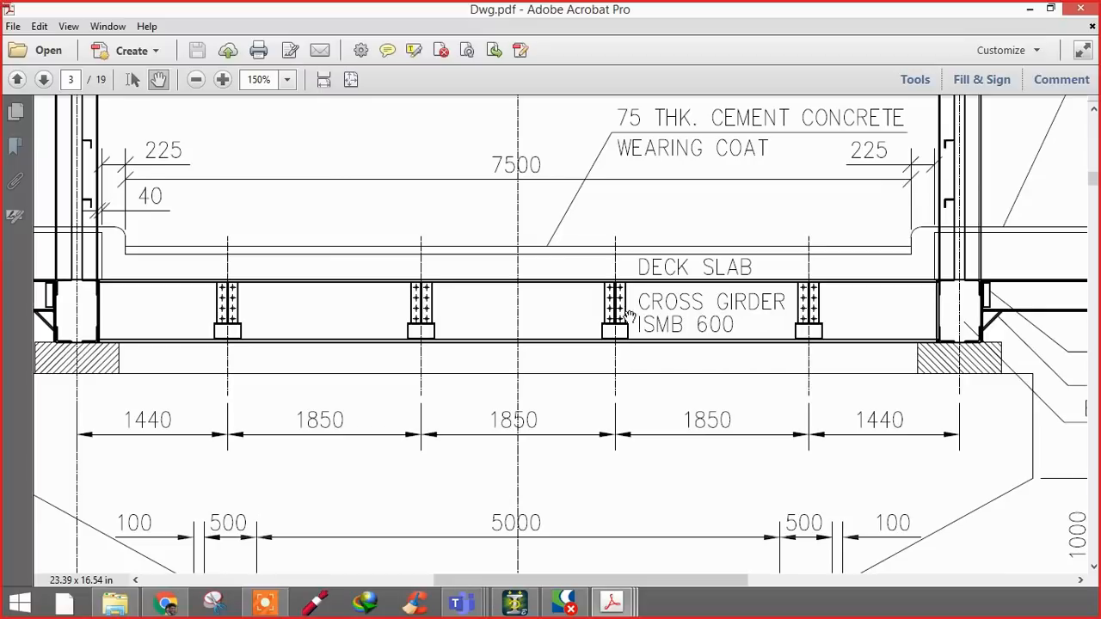
mouse_move(684, 327)
mouse_down()
mouse_move(352, 319)
mouse_move(617, 357)
mouse_up()
ctrl+scroll(455, 313, down, 1)
ctrl+scroll(311, 356, down, 2)
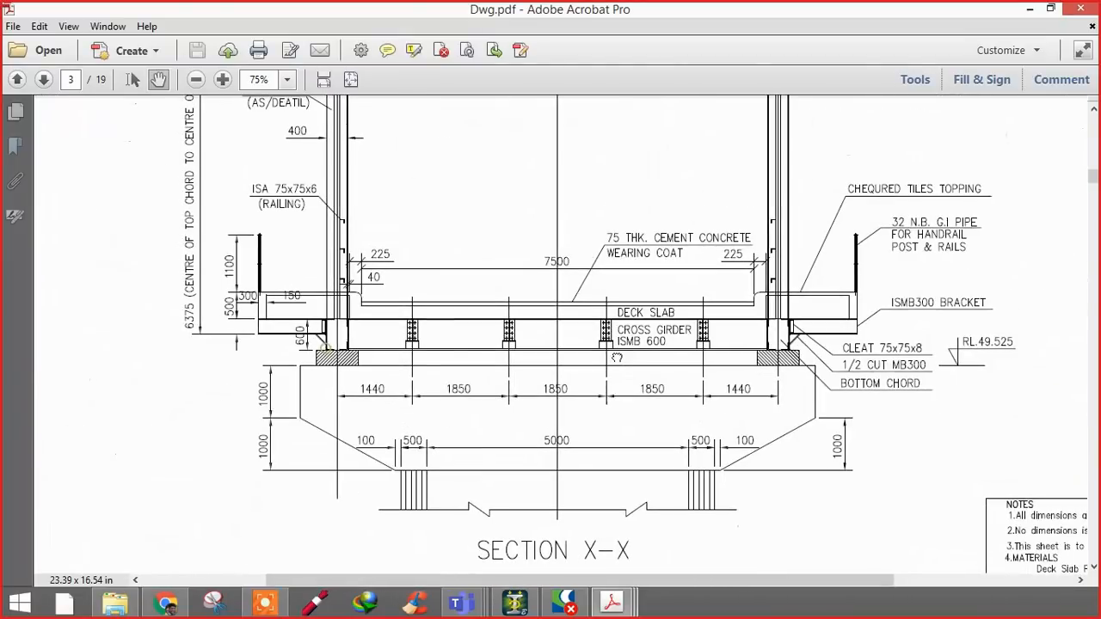
ctrl+scroll(444, 382, up, 1)
ctrl+scroll(376, 362, up, 2)
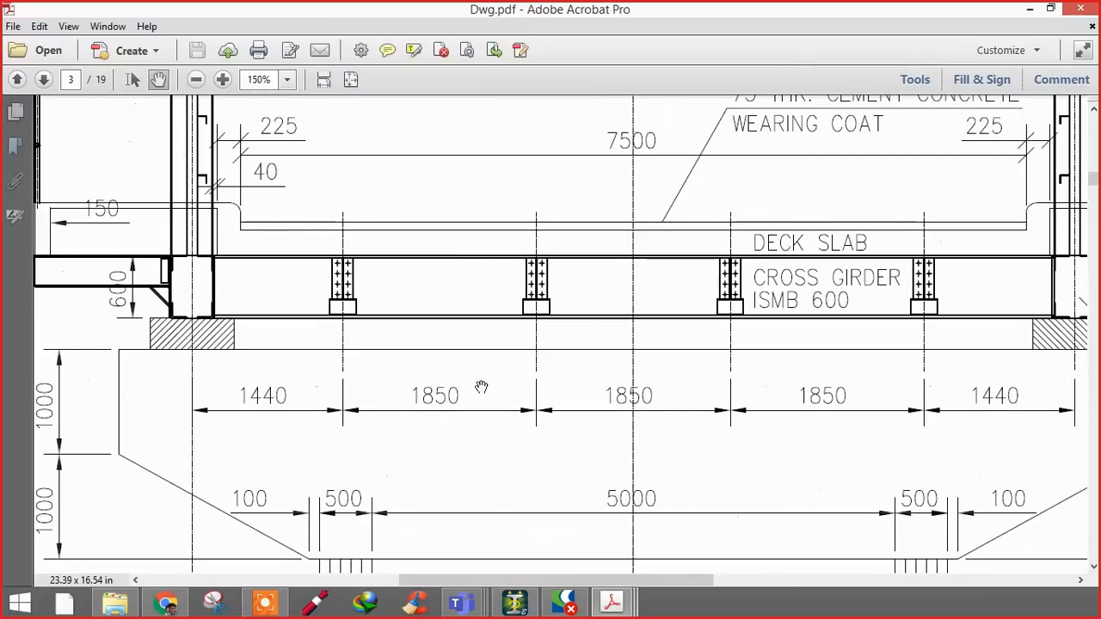
drag(652, 387, 505, 382)
ctrl+scroll(641, 424, down, 1)
- Examine the carriageway, end rakers, railing angles and top chord bracing with their width dimensions in the cross-section
mouse_move(526, 283)
mouse_down()
mouse_move(535, 345)
mouse_move(620, 128)
mouse_up()
drag(482, 209, 487, 418)
mouse_move(431, 295)
mouse_down()
mouse_move(425, 366)
mouse_move(376, 435)
mouse_up()
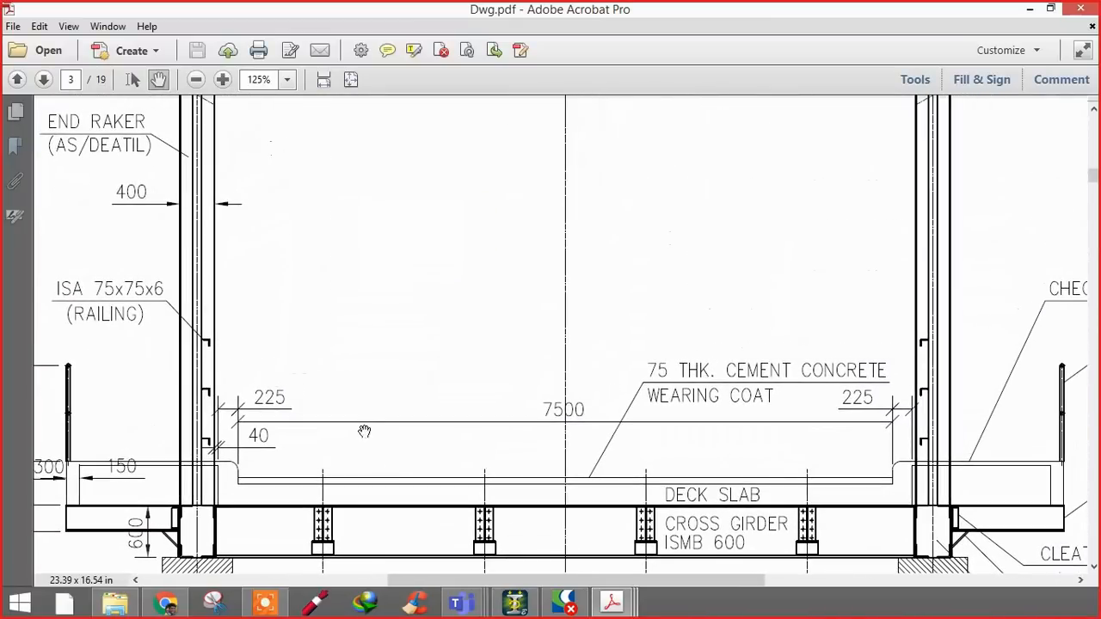
mouse_move(210, 279)
mouse_down()
mouse_move(236, 376)
mouse_move(244, 545)
mouse_up()
mouse_move(315, 436)
mouse_down()
mouse_move(353, 278)
mouse_move(386, 258)
mouse_up()
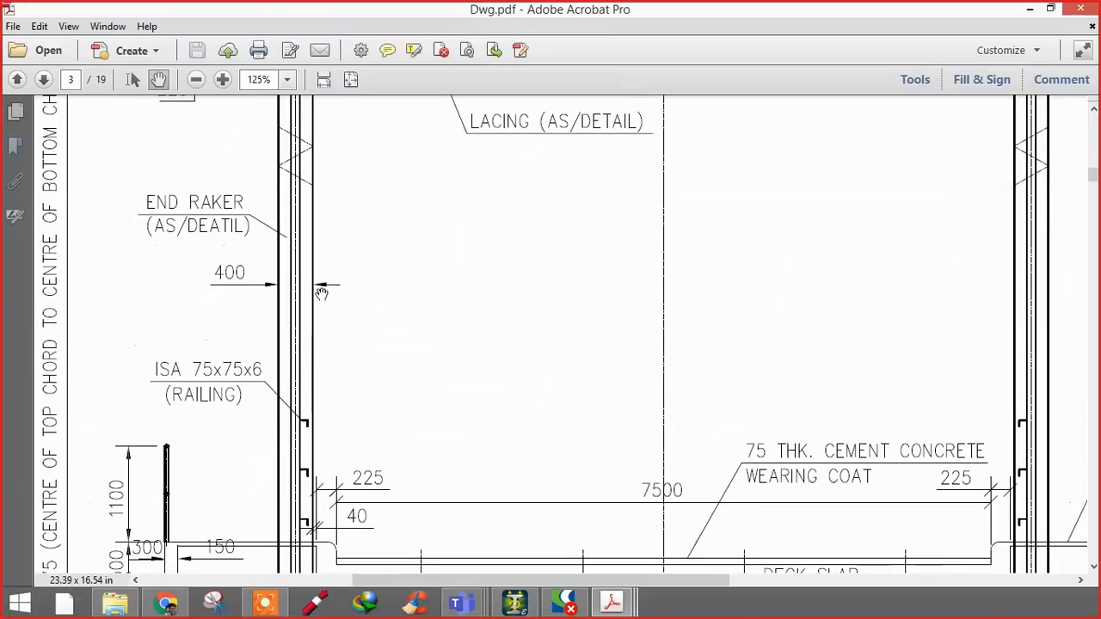
drag(322, 295, 316, 493)
drag(336, 330, 232, 319)
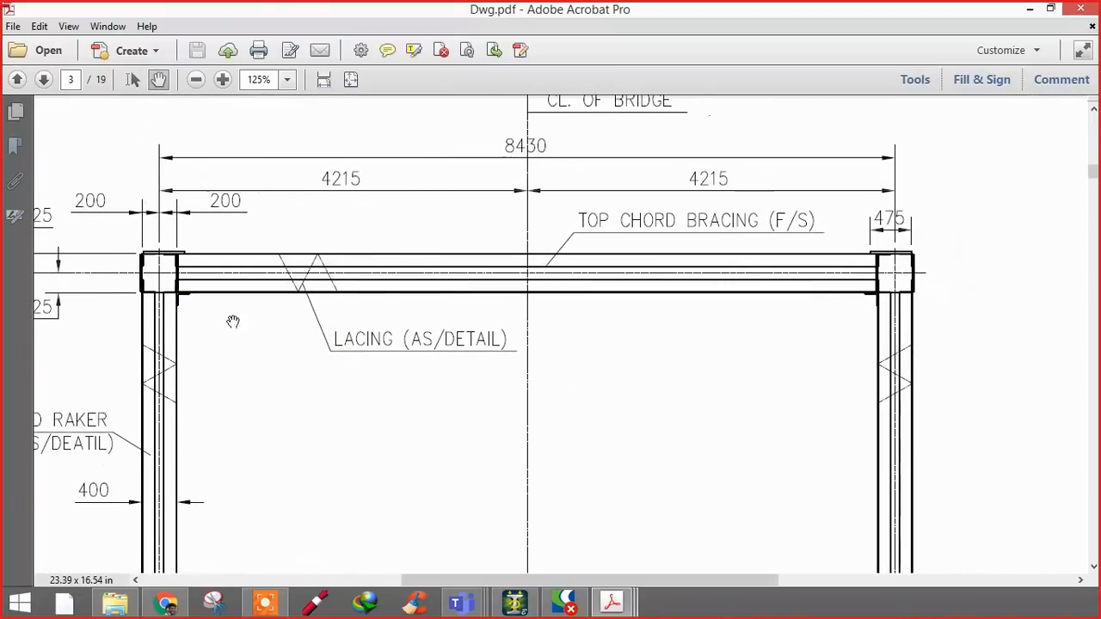
drag(408, 282, 407, 374)
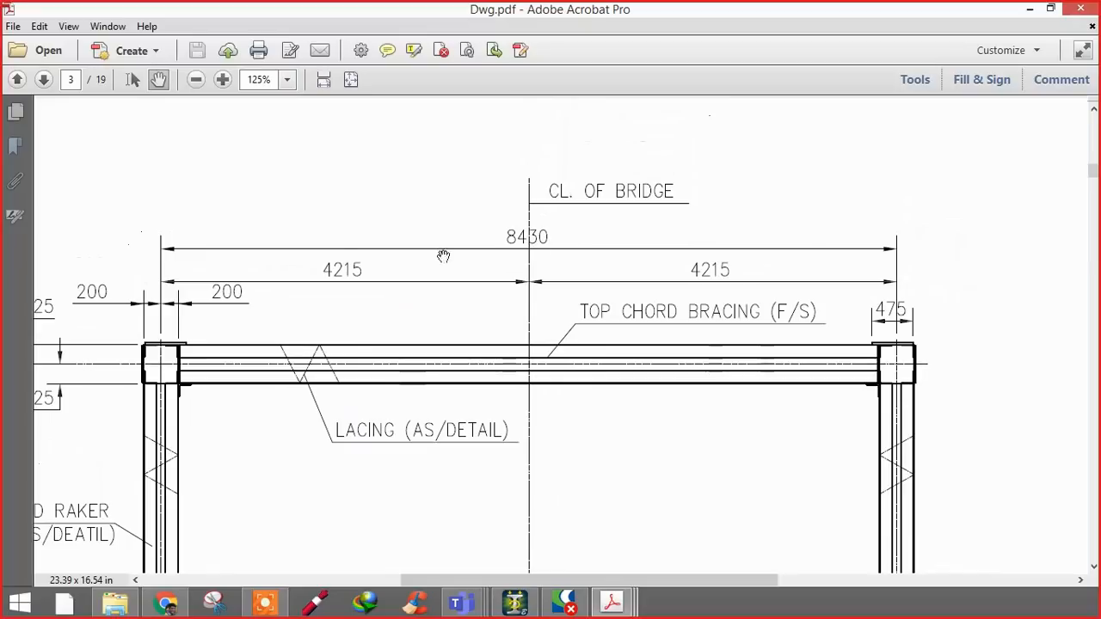
drag(412, 315, 483, 237)
ctrl+scroll(483, 236, down, 4)
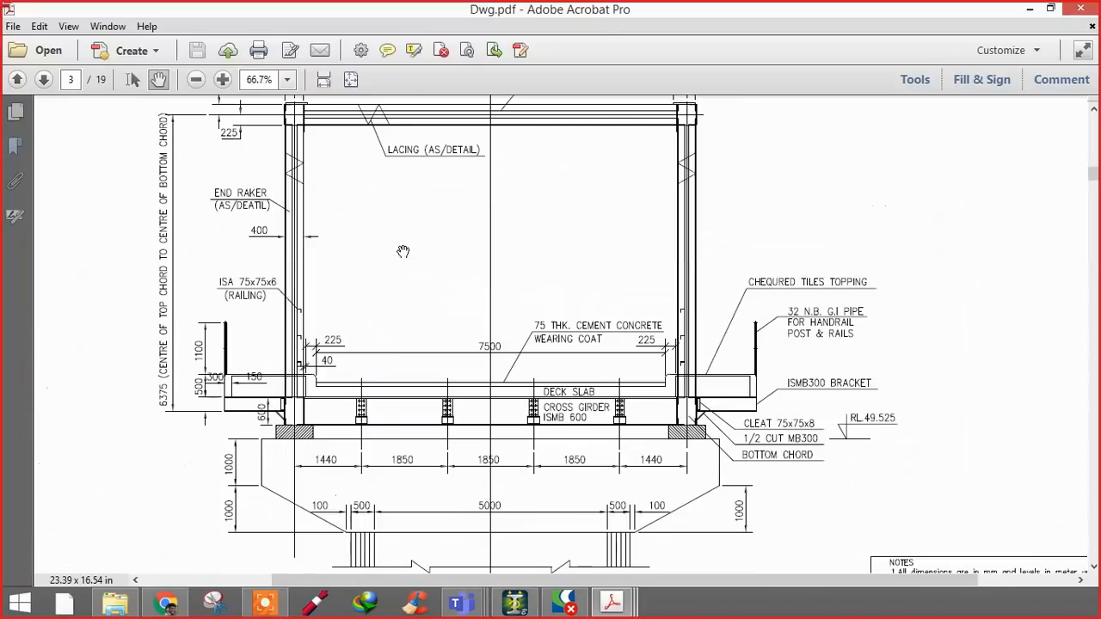
- Go to the truss elevation on page 4 and examine its bottom chord panel lengths, half span and truss height
scroll(407, 252, down, 10)
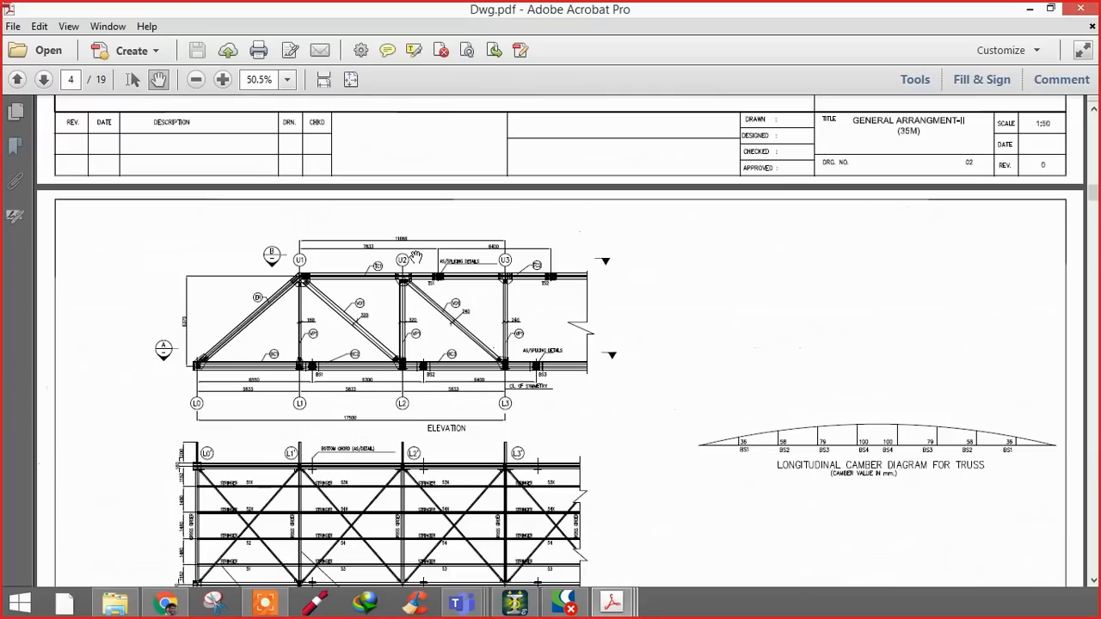
mouse_move(376, 418)
mouse_down()
mouse_move(386, 256)
mouse_move(443, 324)
mouse_up()
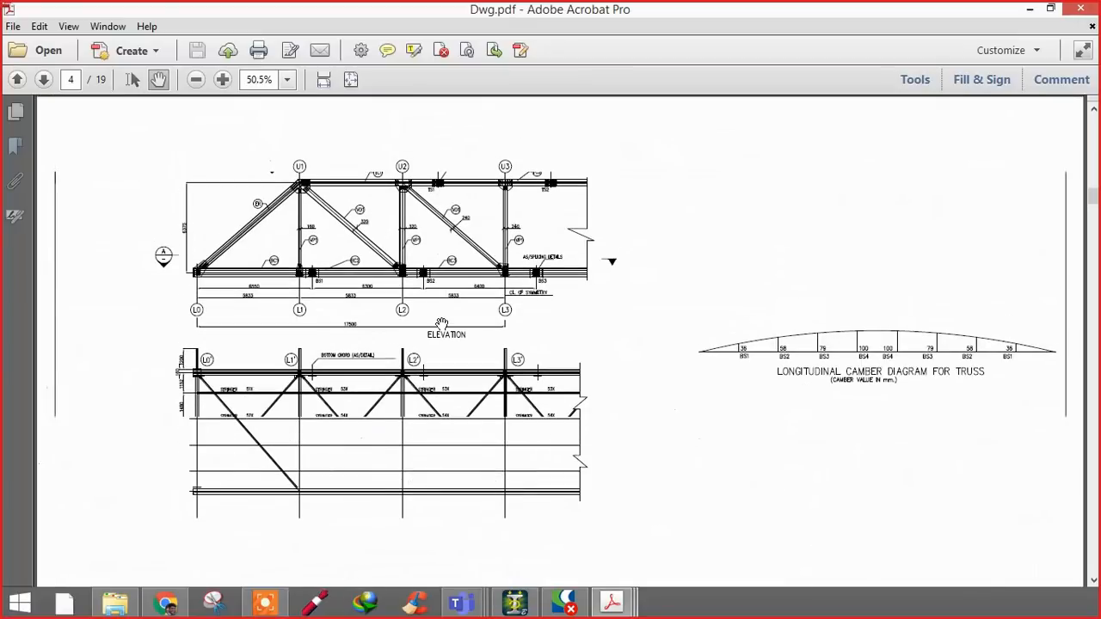
ctrl+scroll(442, 324, up, 2)
ctrl+scroll(422, 354, up, 1)
drag(369, 312, 399, 409)
ctrl+scroll(369, 415, up, 1)
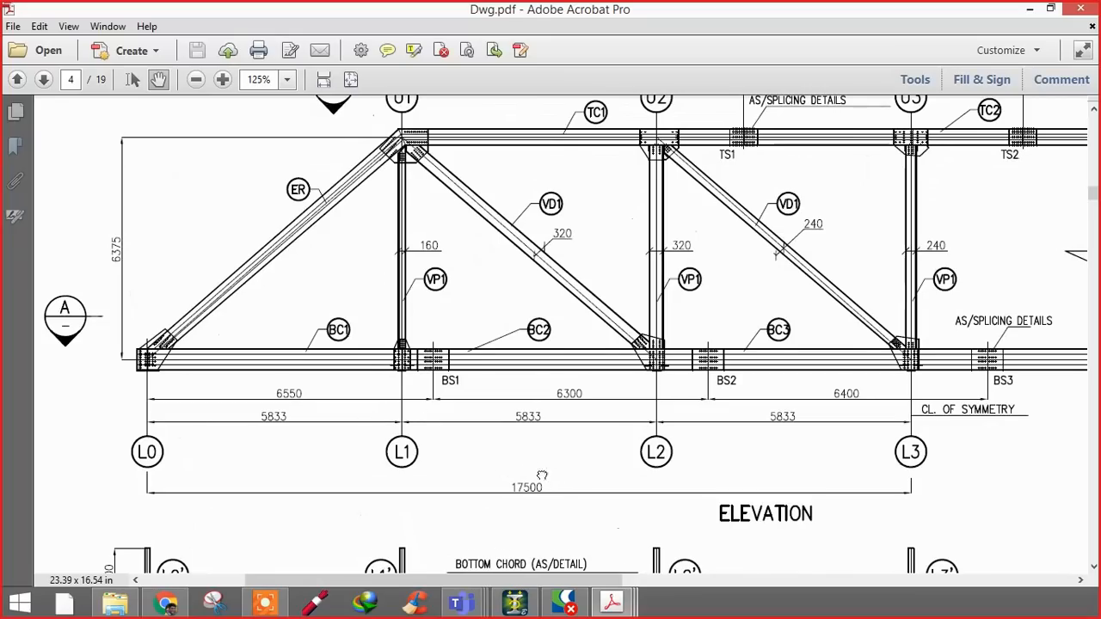
drag(544, 475, 505, 432)
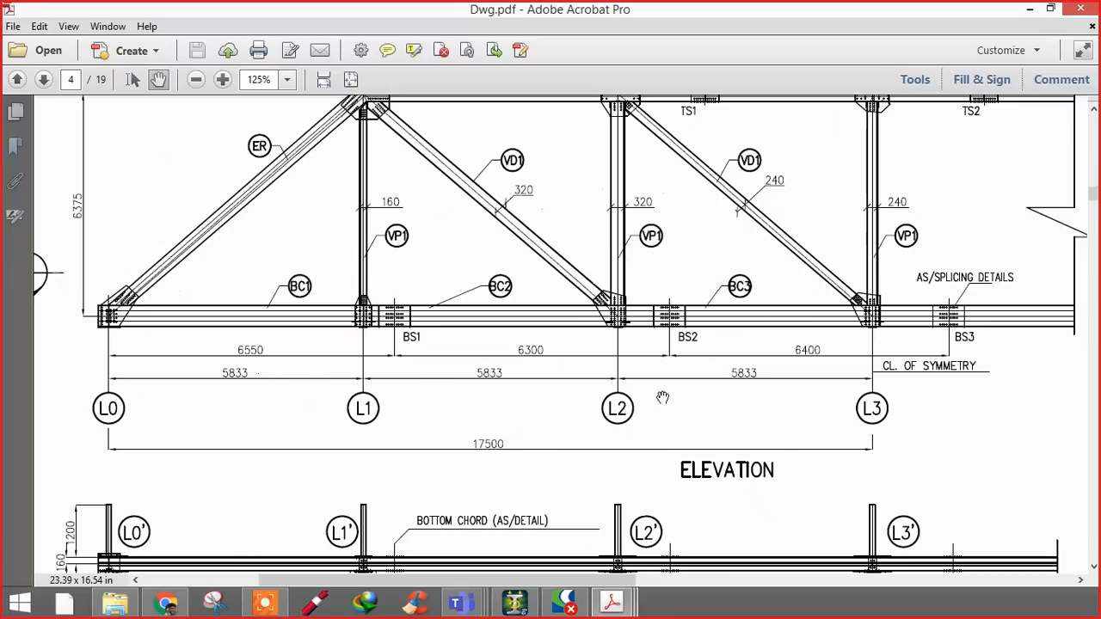
drag(436, 313, 593, 394)
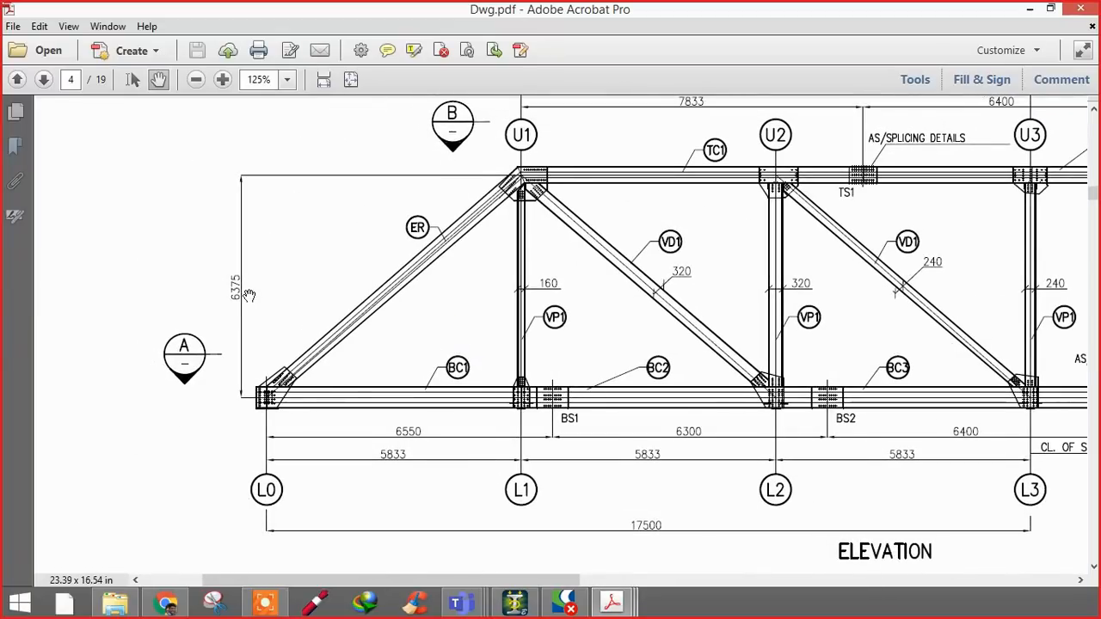
drag(489, 295, 399, 314)
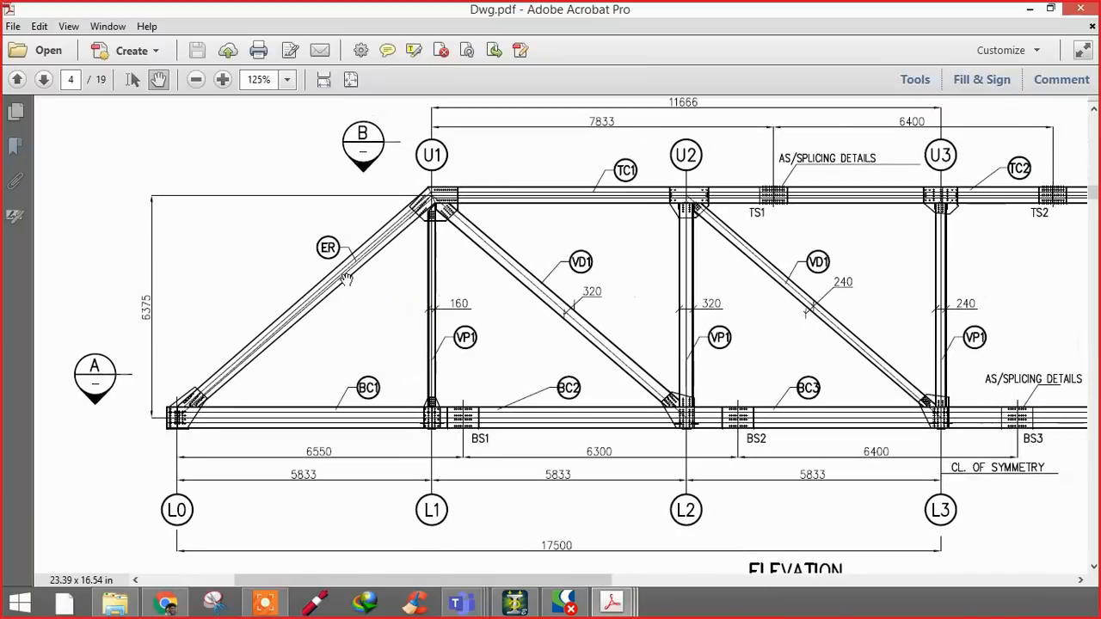
- Examine the top chord from U1 to U3 and the bottom chord segments with their splice locations in the elevation
drag(459, 305, 271, 325)
drag(381, 268, 413, 380)
ctrl+scroll(342, 313, up, 1)
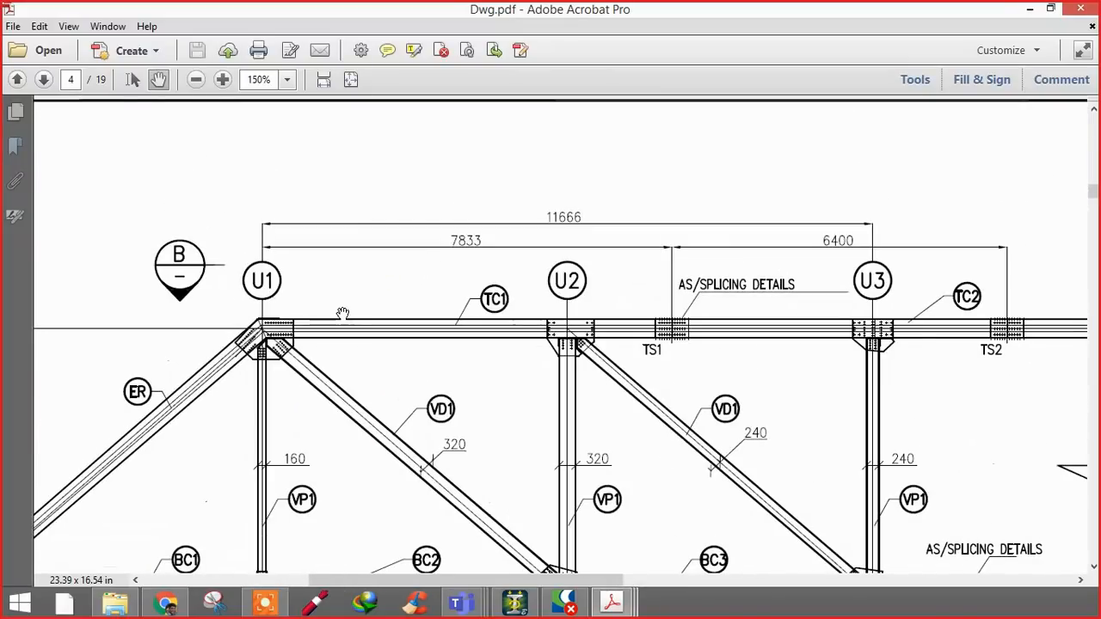
mouse_move(542, 329)
mouse_down()
mouse_move(327, 305)
mouse_move(518, 332)
mouse_up()
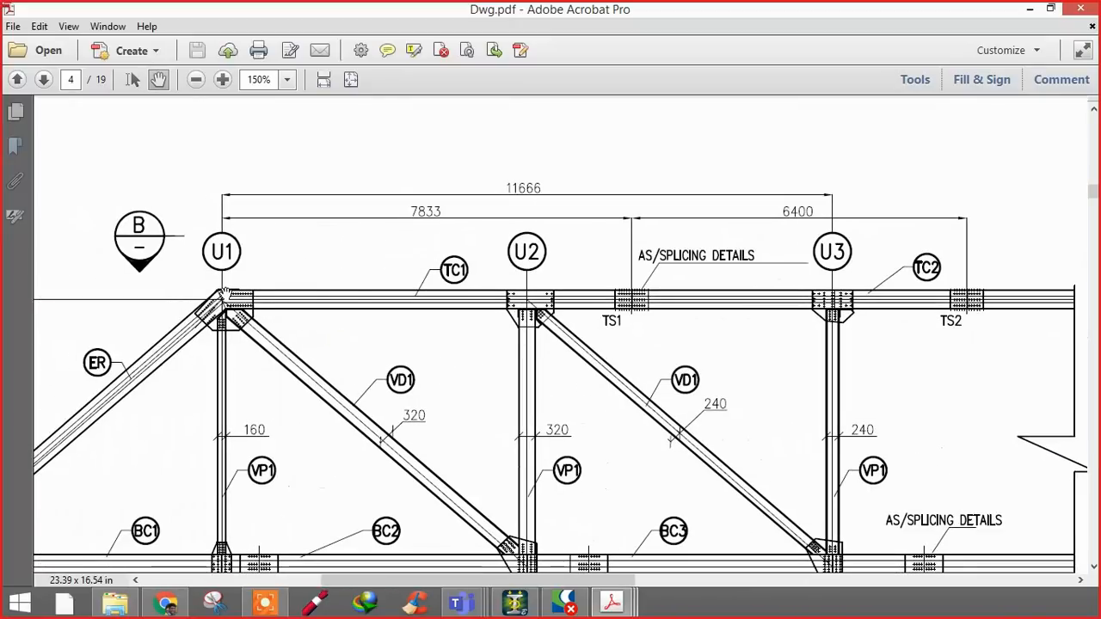
drag(593, 488, 698, 300)
drag(336, 314, 531, 275)
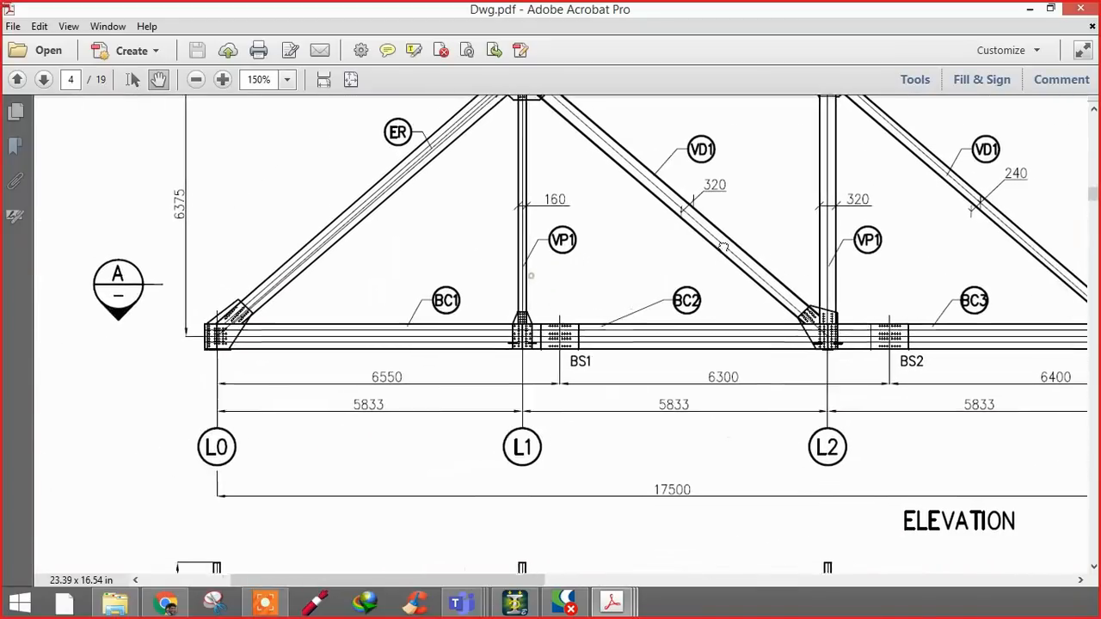
drag(801, 392, 424, 391)
mouse_move(585, 393)
mouse_down()
mouse_move(462, 413)
mouse_move(599, 467)
mouse_up()
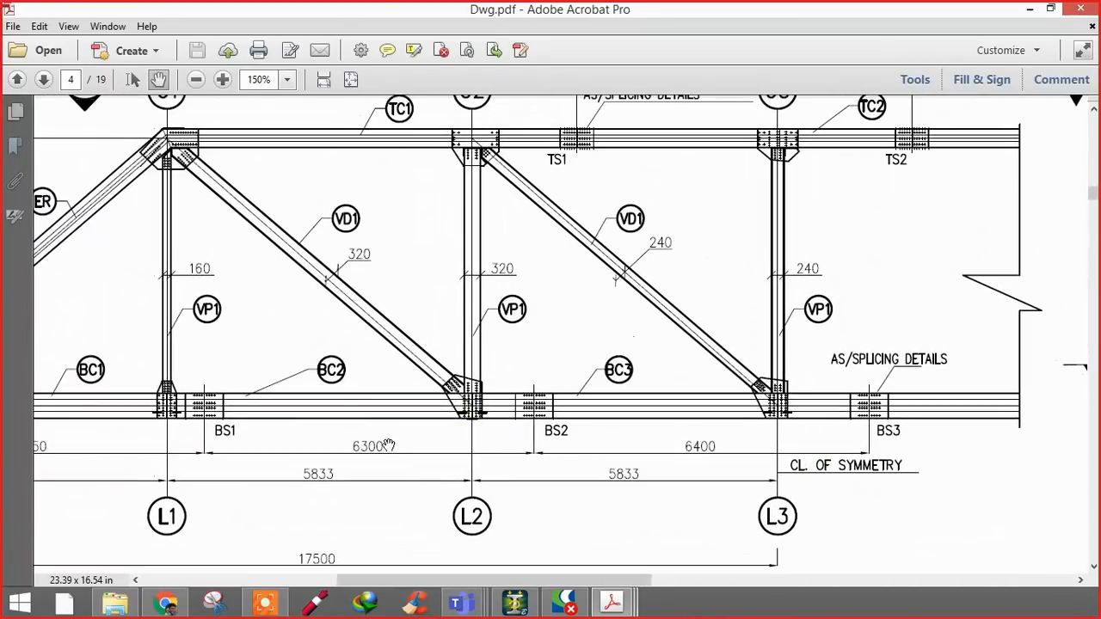
- Examine the vertical and diagonal members between the top and bottom chords in the truss elevation
ctrl+scroll(348, 322, up, 2)
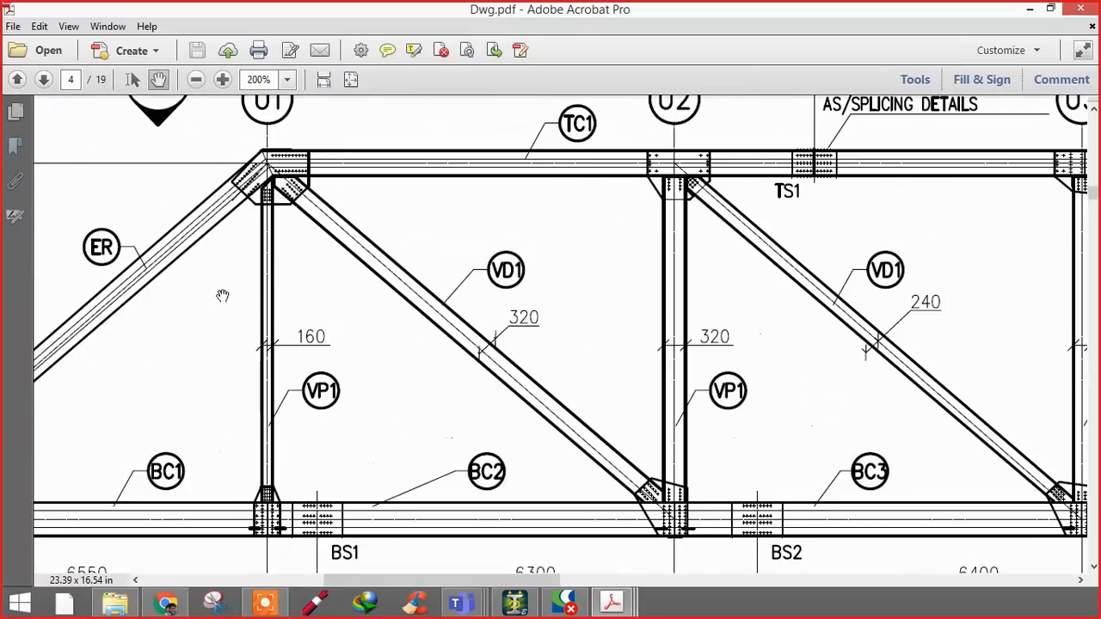
ctrl+scroll(284, 402, down, 1)
drag(651, 440, 502, 381)
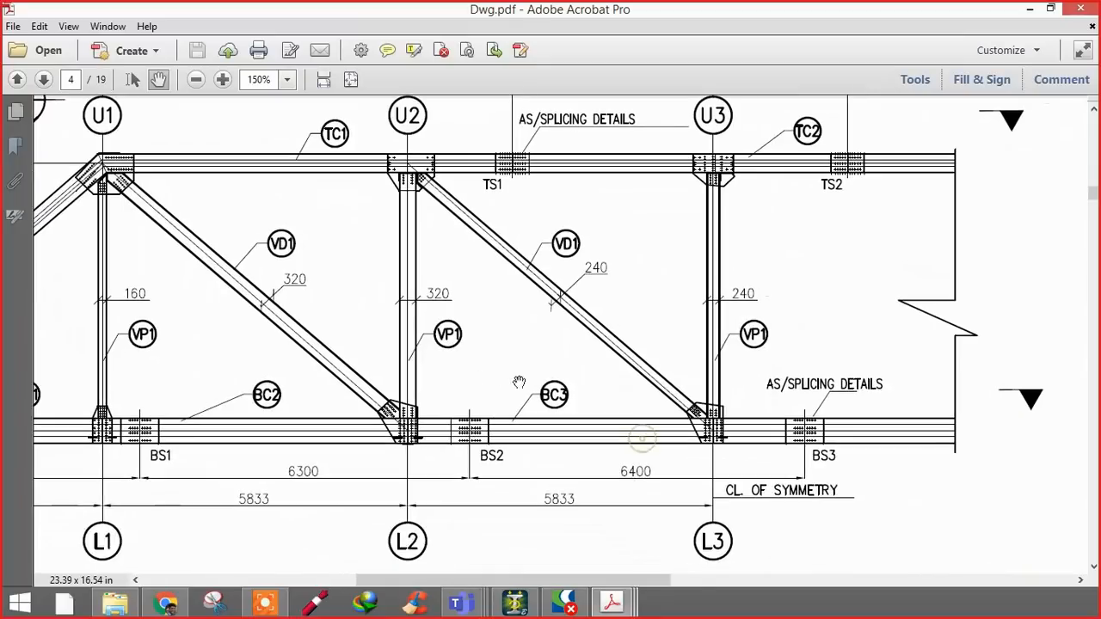
ctrl+scroll(517, 379, down, 1)
ctrl+scroll(528, 344, down, 1)
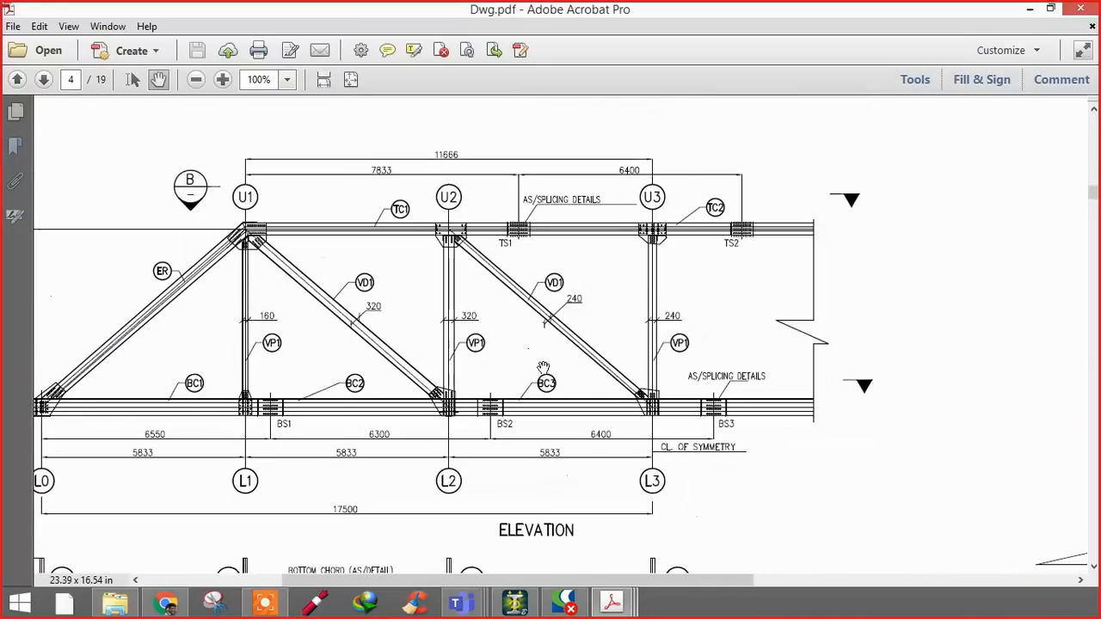
scroll(537, 300, down, 5)
scroll(624, 228, up, 5)
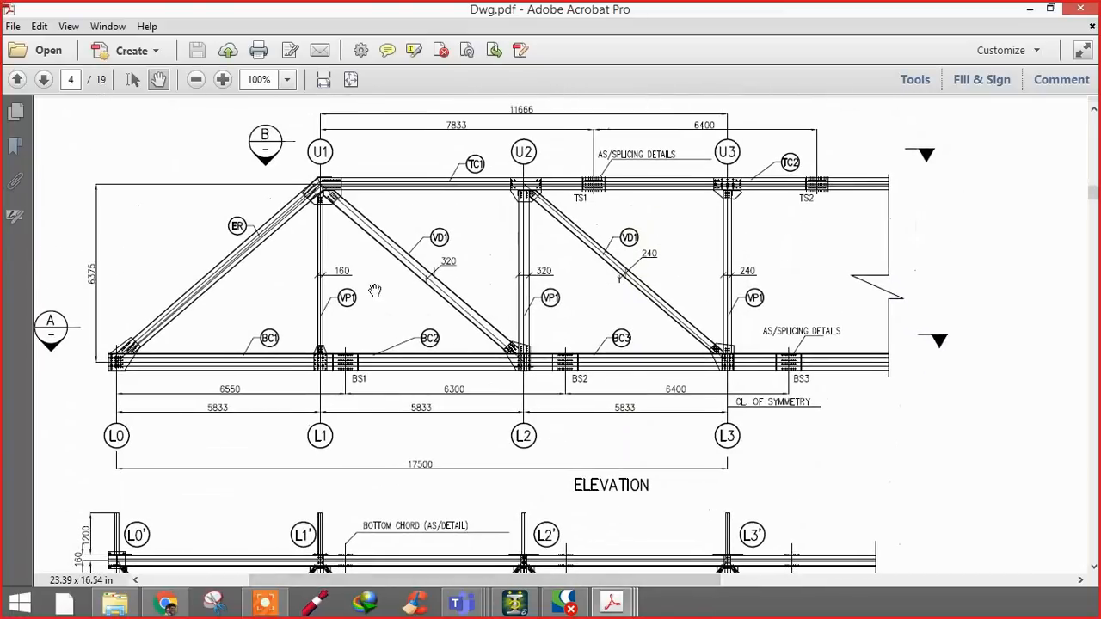
- Examine the stringers, cross girders and bottom bracing between the two bottom chords in the bottom plan view
scroll(548, 366, down, 5)
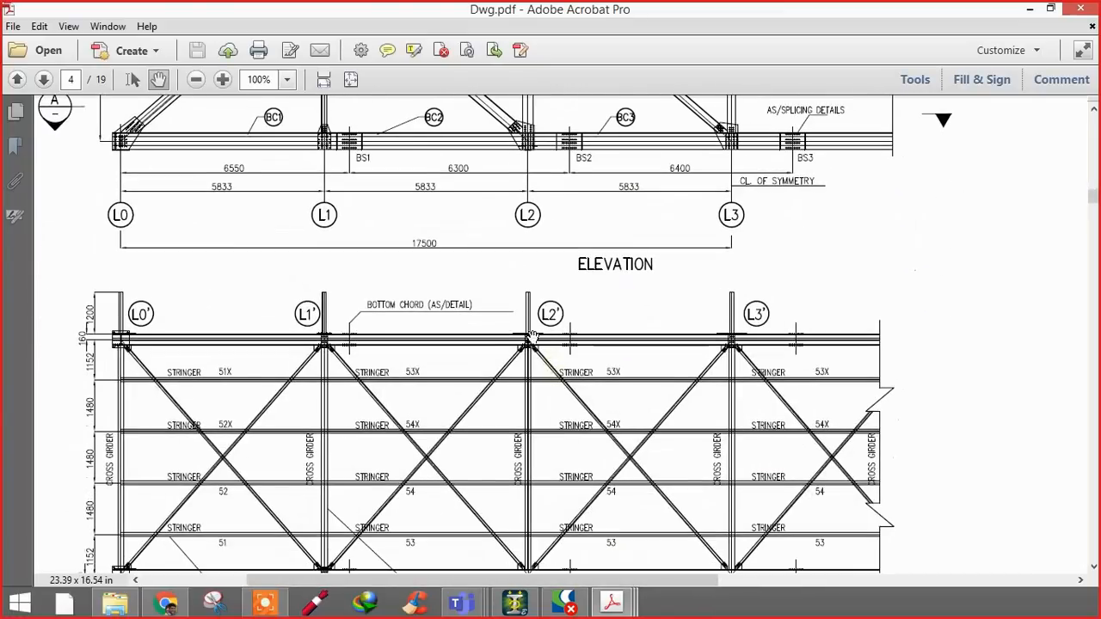
ctrl+scroll(627, 493, up, 2)
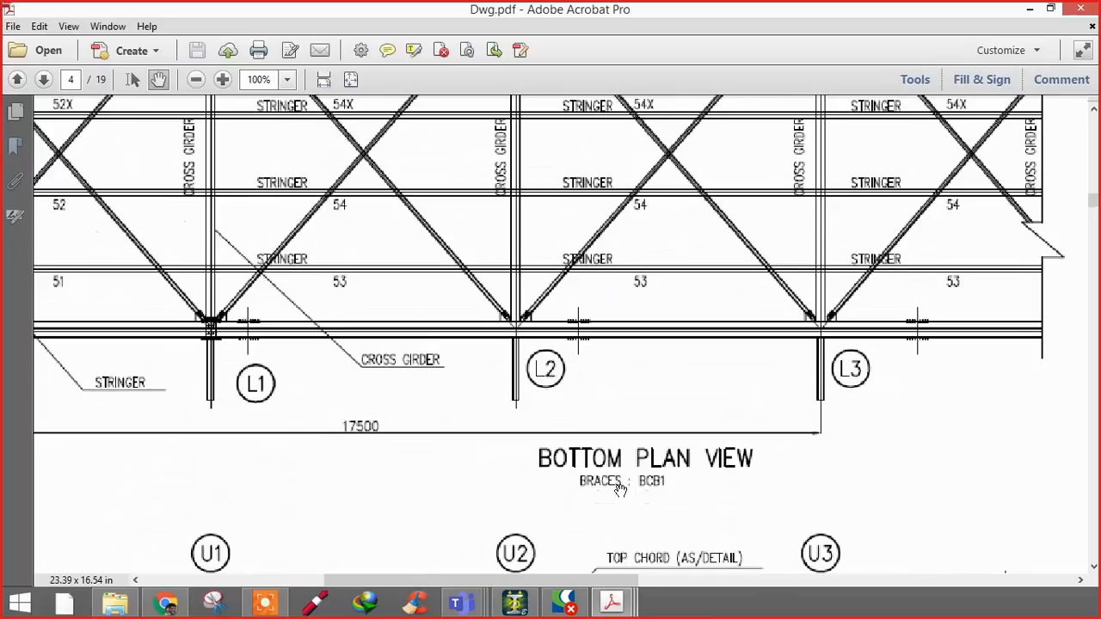
mouse_move(421, 338)
mouse_down()
mouse_move(826, 440)
mouse_move(775, 424)
mouse_up()
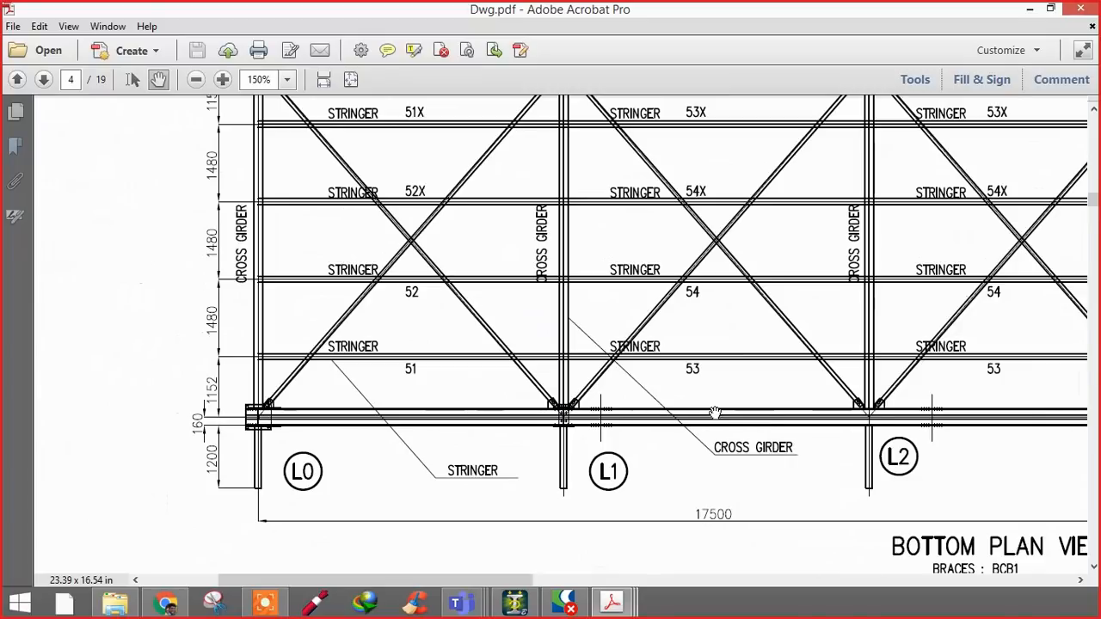
drag(976, 430, 407, 416)
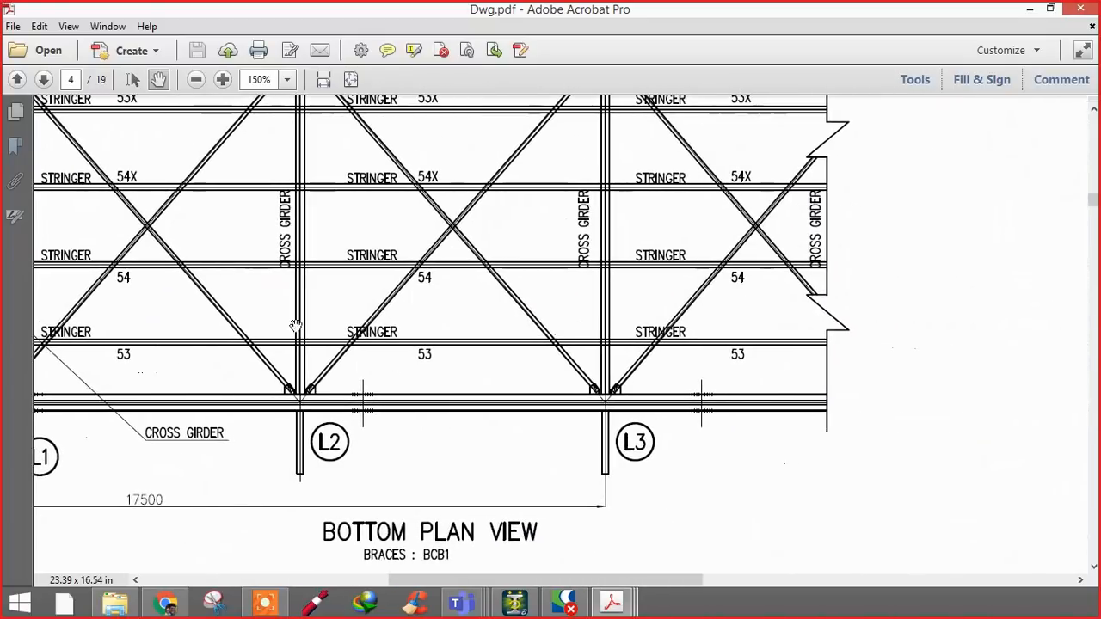
scroll(296, 325, up, 10)
scroll(472, 310, up, 3)
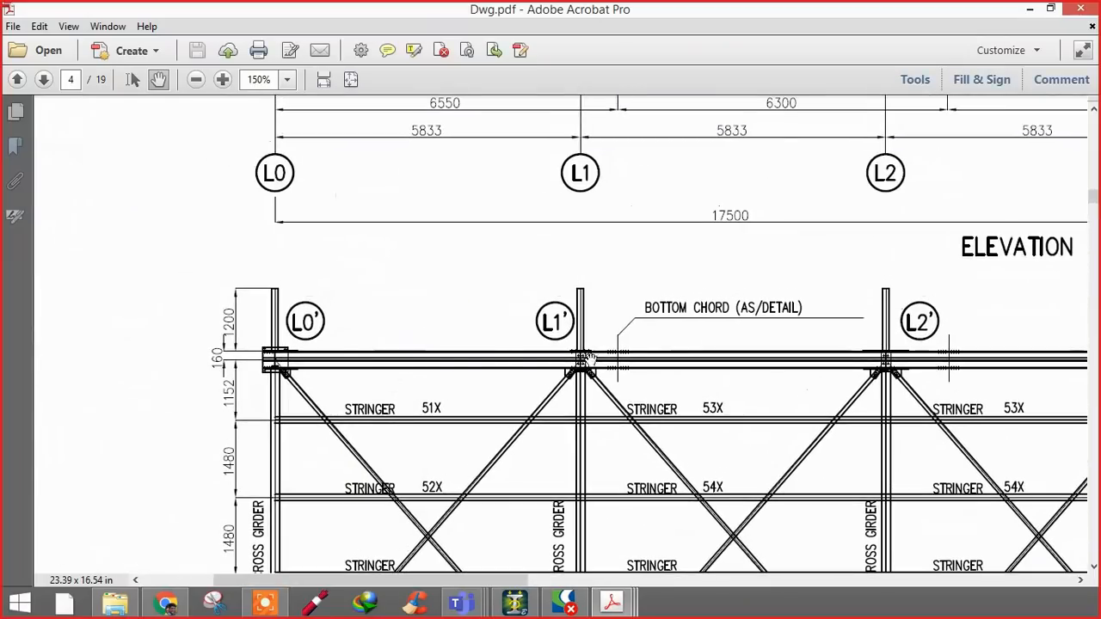
drag(541, 445, 494, 246)
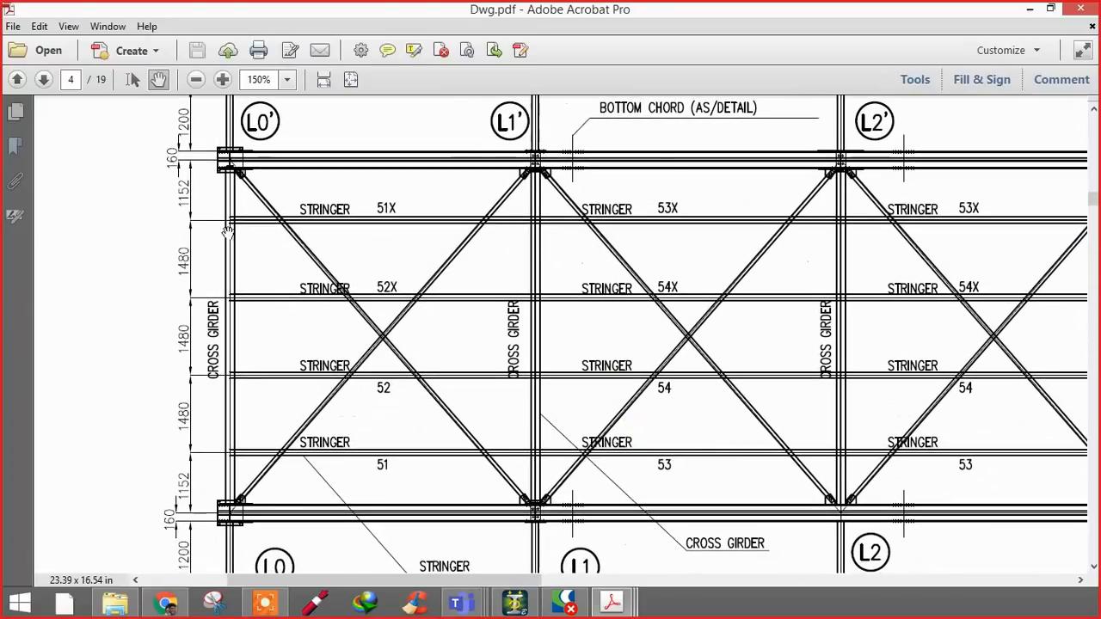
- Examine the spacing of stringers 51, 52, 52X and 51X and the cross girders between L0 and L3 in the bottom plan view
ctrl+scroll(223, 179, up, 2)
ctrl+scroll(229, 169, down, 1)
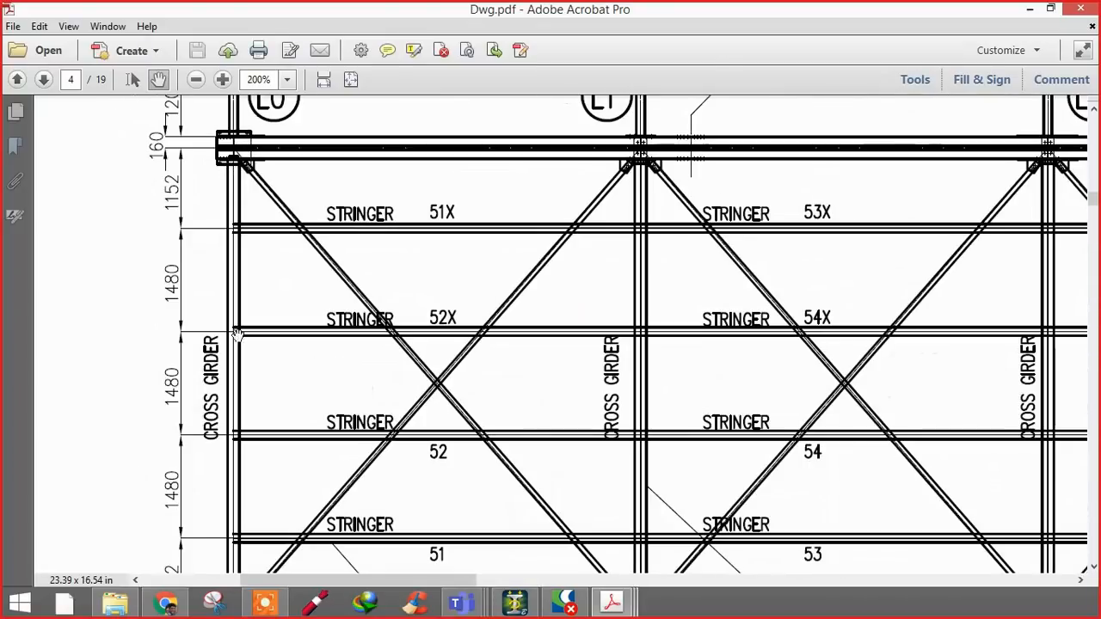
scroll(235, 456, down, 3)
scroll(172, 564, down, 3)
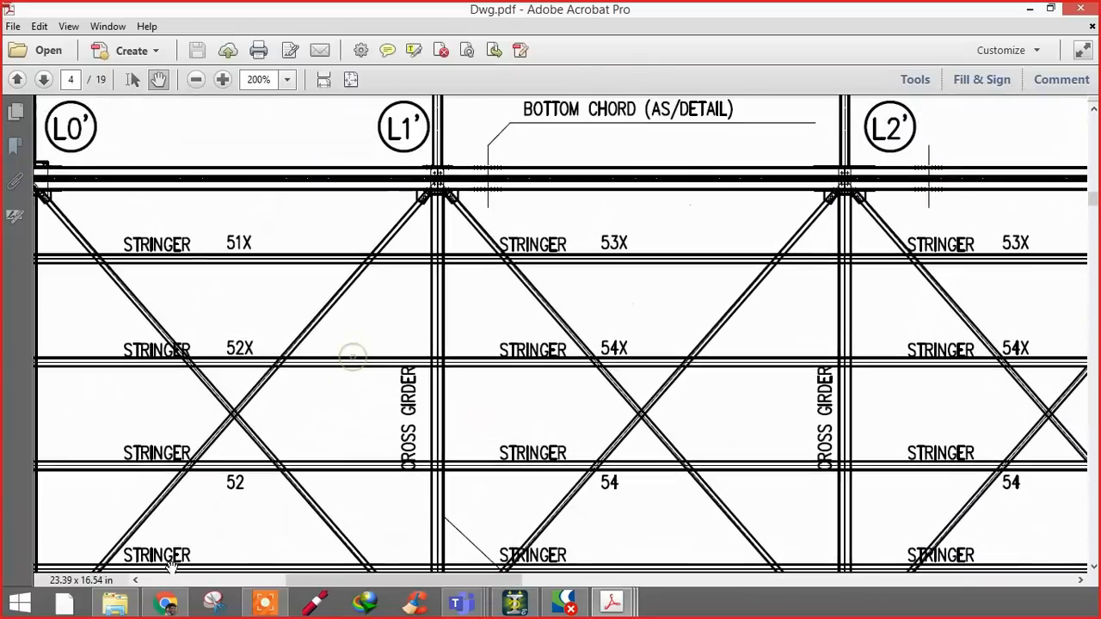
ctrl+scroll(228, 496, down, 1)
drag(457, 375, 266, 236)
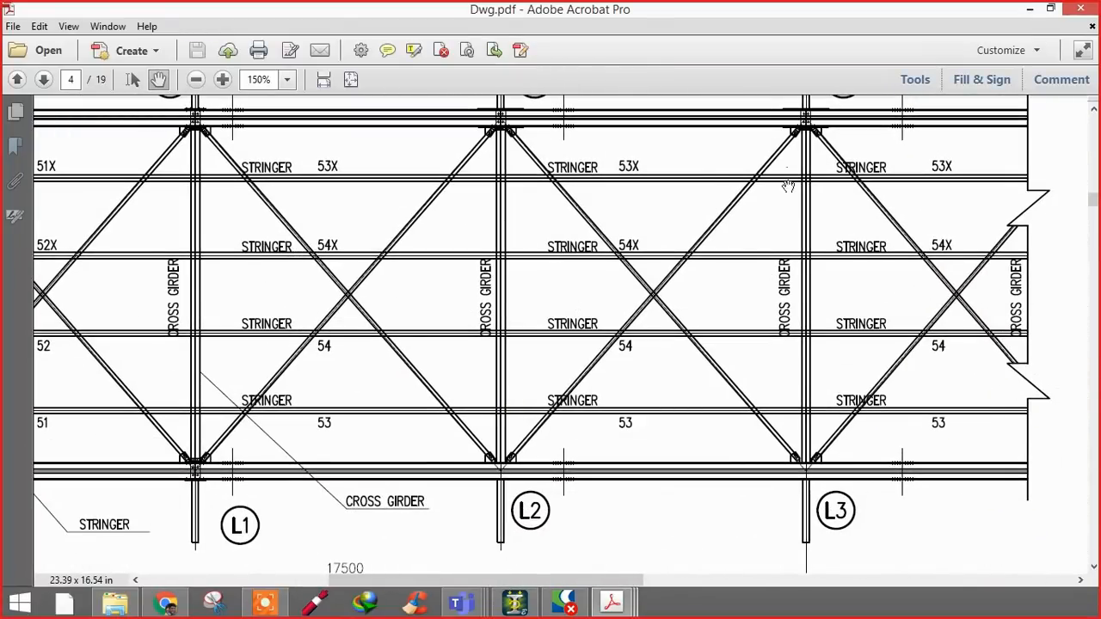
drag(625, 358, 907, 330)
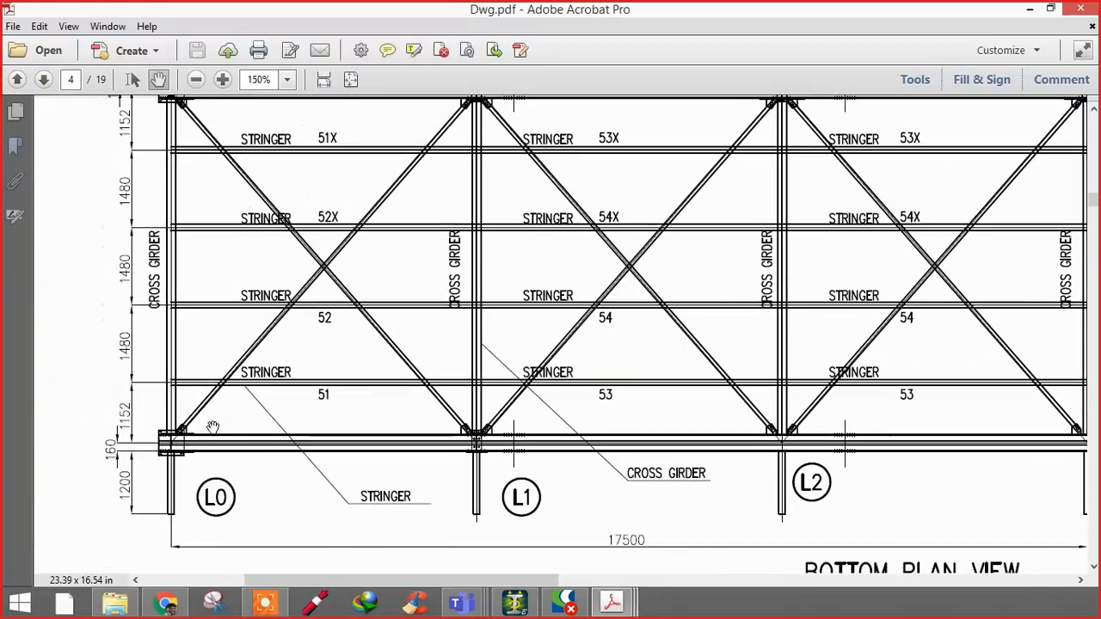
ctrl+scroll(198, 381, up, 2)
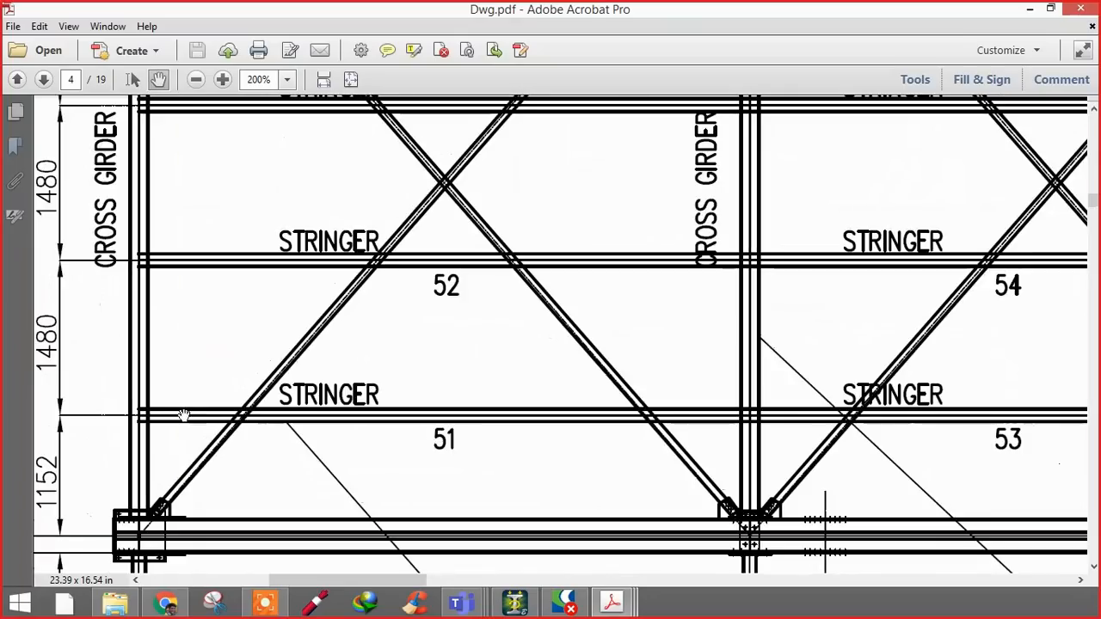
drag(359, 272, 384, 511)
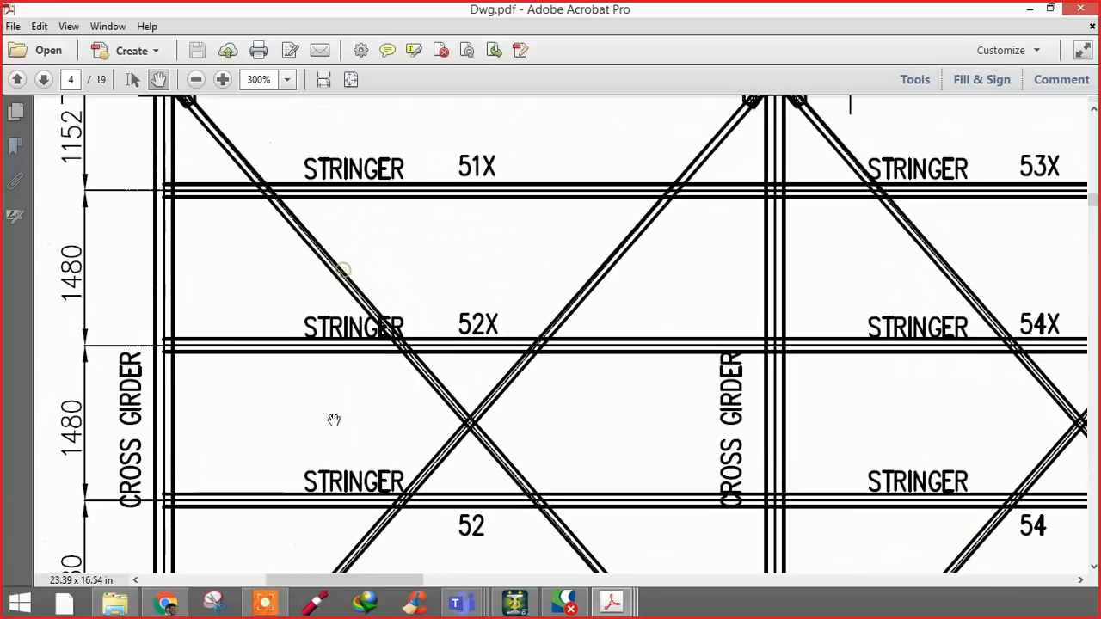
- Examine the crossing diagonal bottom bracing in the panels between the L0, L1 and L2 cross girders
ctrl+scroll(270, 253, down, 1)
drag(605, 381, 331, 288)
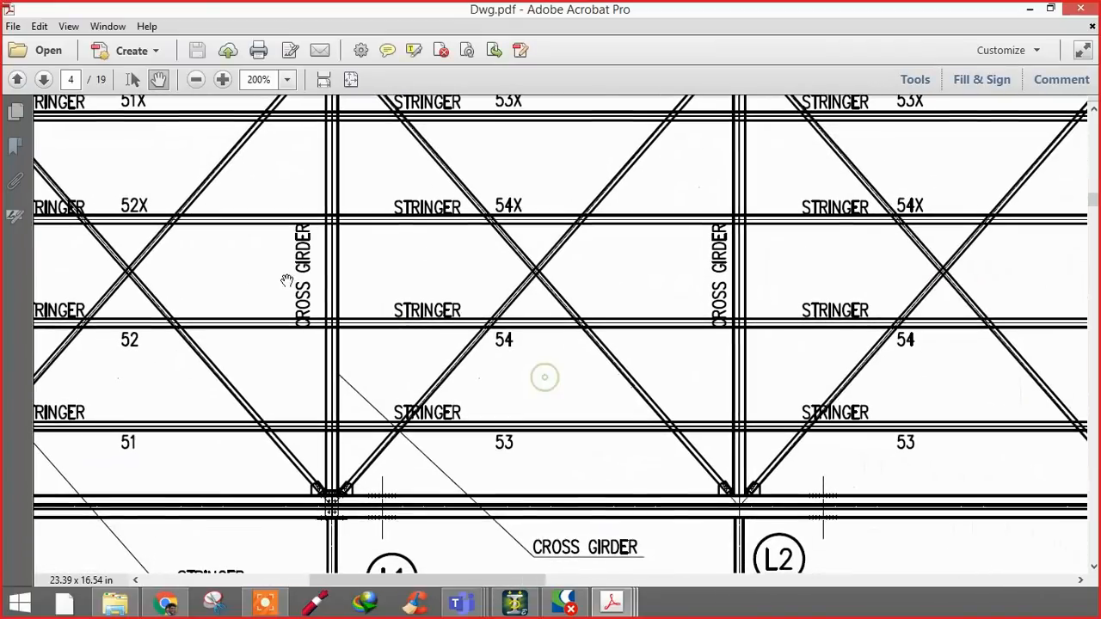
drag(258, 275, 506, 339)
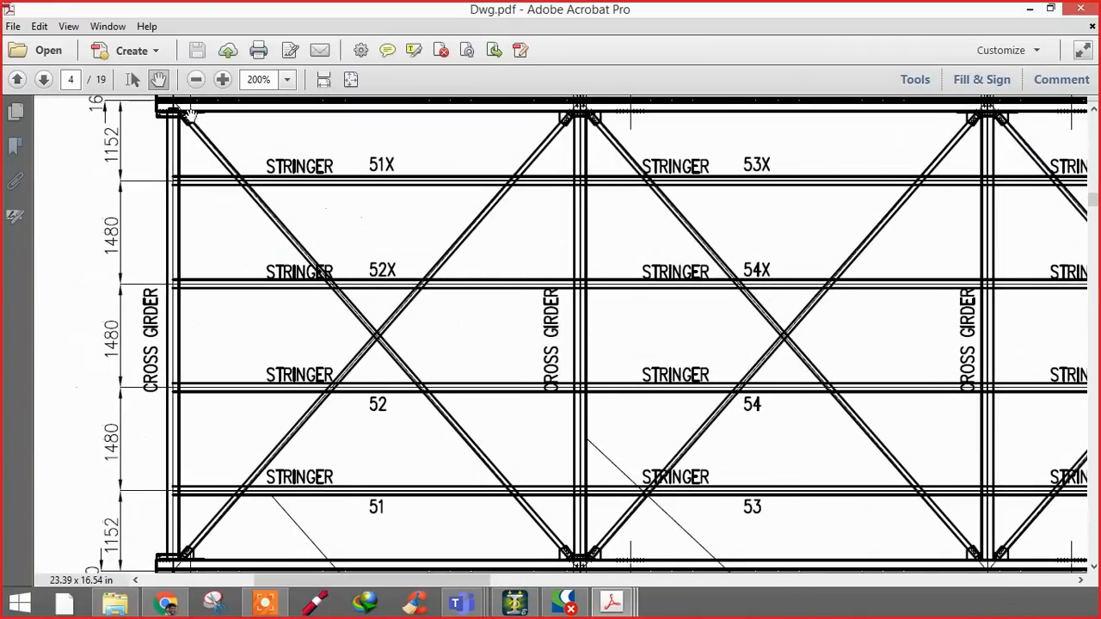
mouse_move(632, 335)
mouse_down()
mouse_move(543, 328)
mouse_move(435, 297)
mouse_up()
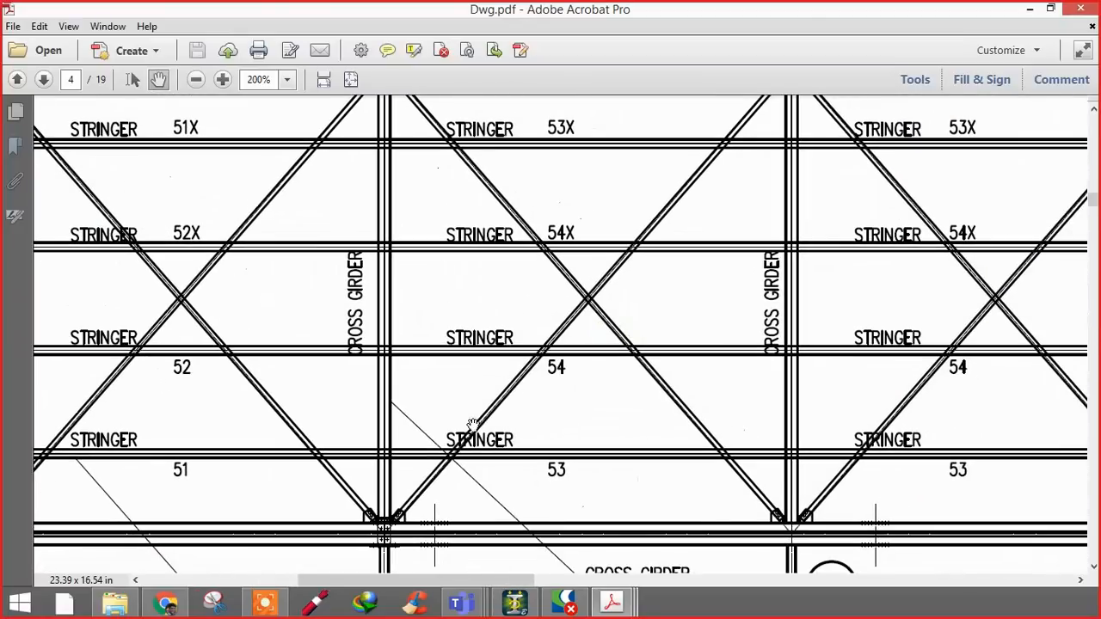
ctrl+scroll(475, 425, down, 1)
mouse_move(762, 335)
mouse_down()
mouse_move(681, 332)
mouse_move(639, 316)
mouse_up()
- Examine the top plan view's width, top chords, top chord bracing (TCB) and top chord struts (TCS) from the end raker to U3
ctrl+scroll(561, 199, down, 1)
mouse_move(519, 412)
mouse_down()
mouse_move(663, 214)
mouse_move(673, 168)
mouse_up()
mouse_move(631, 377)
mouse_down()
mouse_move(494, 155)
mouse_move(519, 304)
mouse_move(549, 357)
mouse_up()
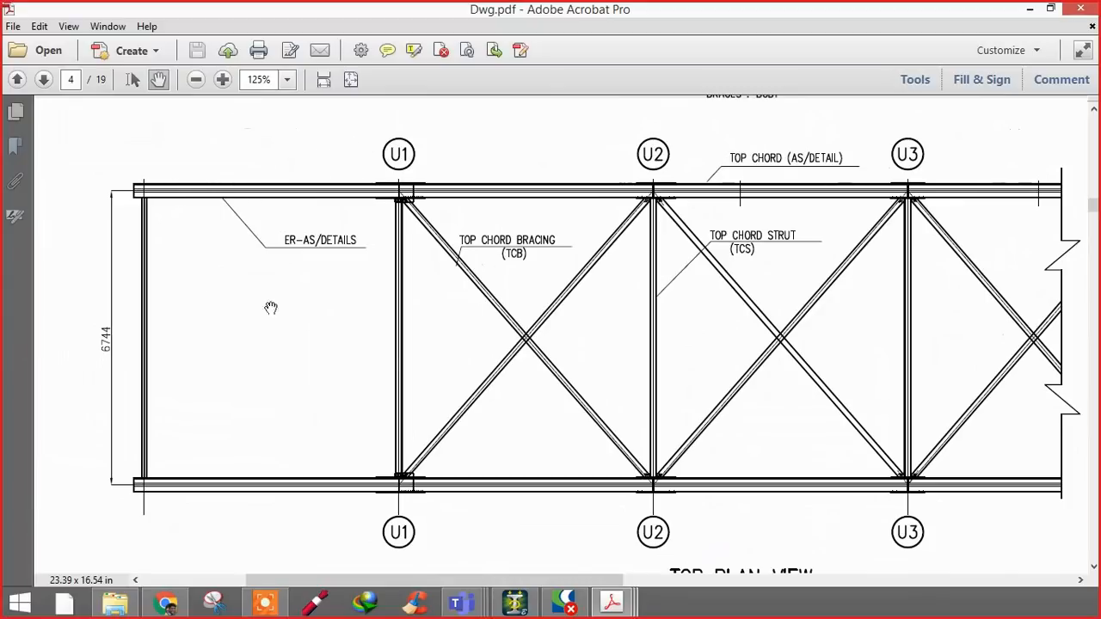
drag(427, 343, 378, 337)
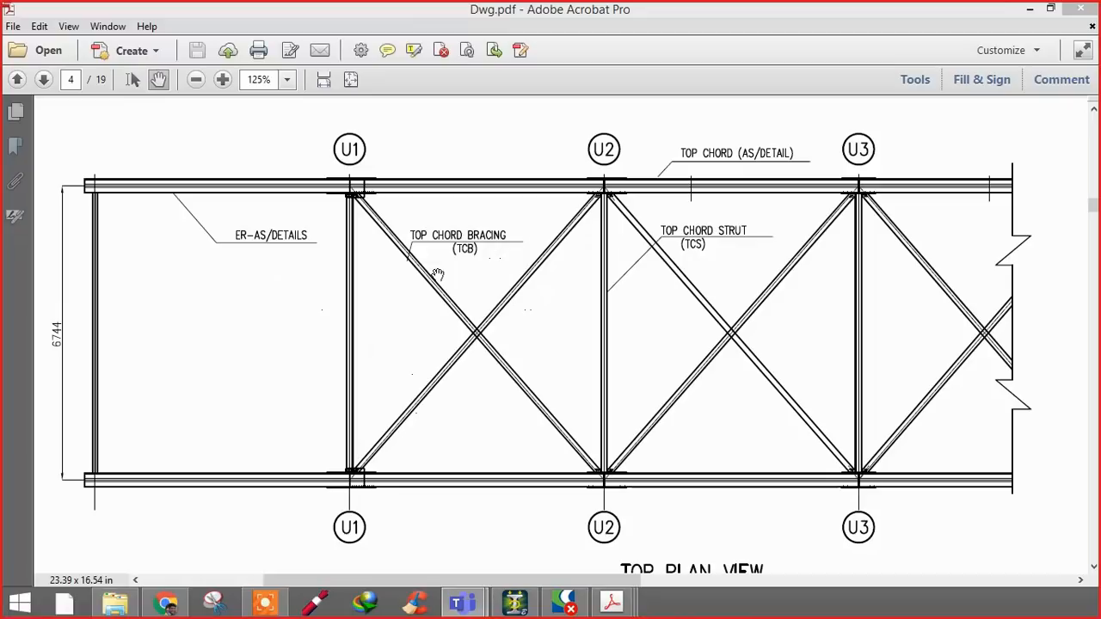
scroll(590, 335, right, 3)
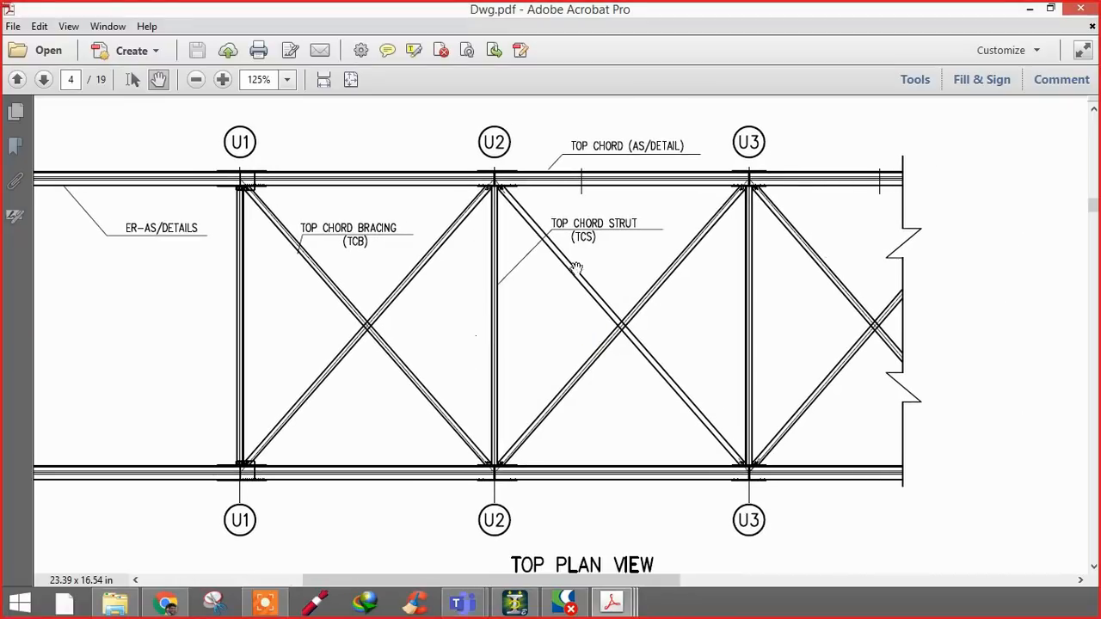
ctrl+scroll(594, 233, up, 1)
scroll(641, 252, right, 3)
scroll(619, 284, left, 5)
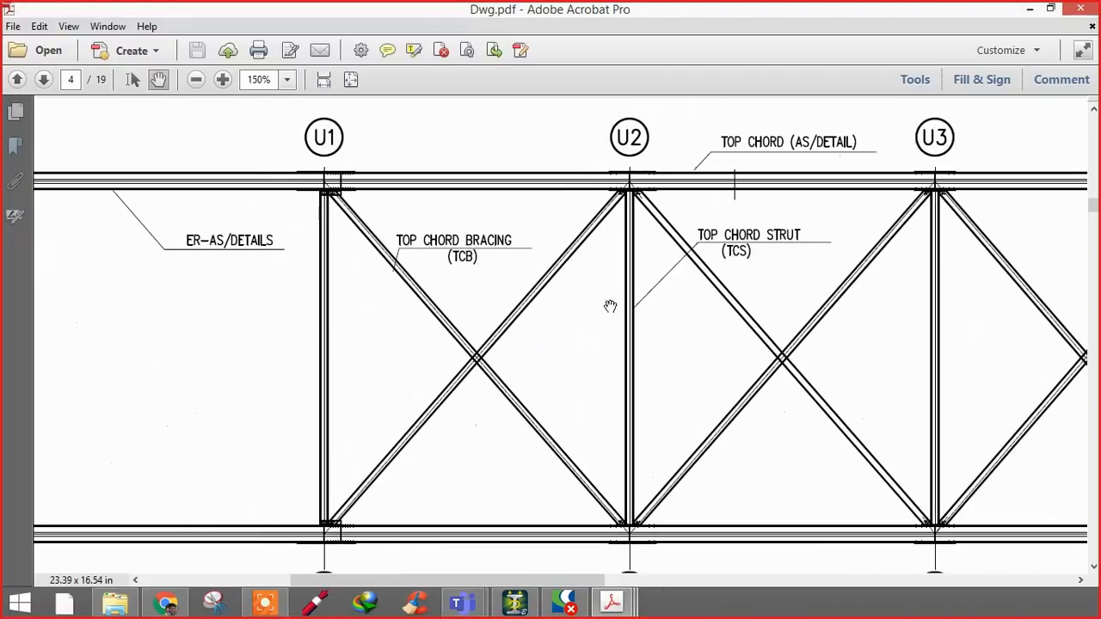
ctrl+scroll(484, 272, up, 1)
scroll(857, 278, right, 3)
ctrl+scroll(599, 258, down, 1)
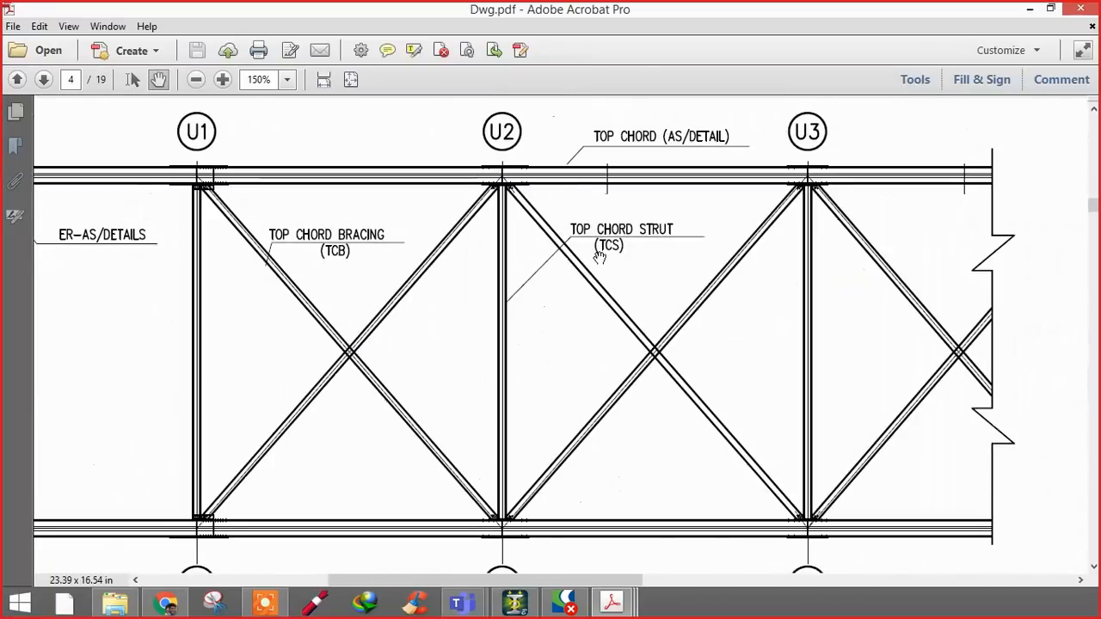
- Examine the brace designations under the top plan view and the member cross-section details on page 5
scroll(705, 353, down, 3)
ctrl+scroll(702, 335, down, 3)
scroll(693, 316, down, 5)
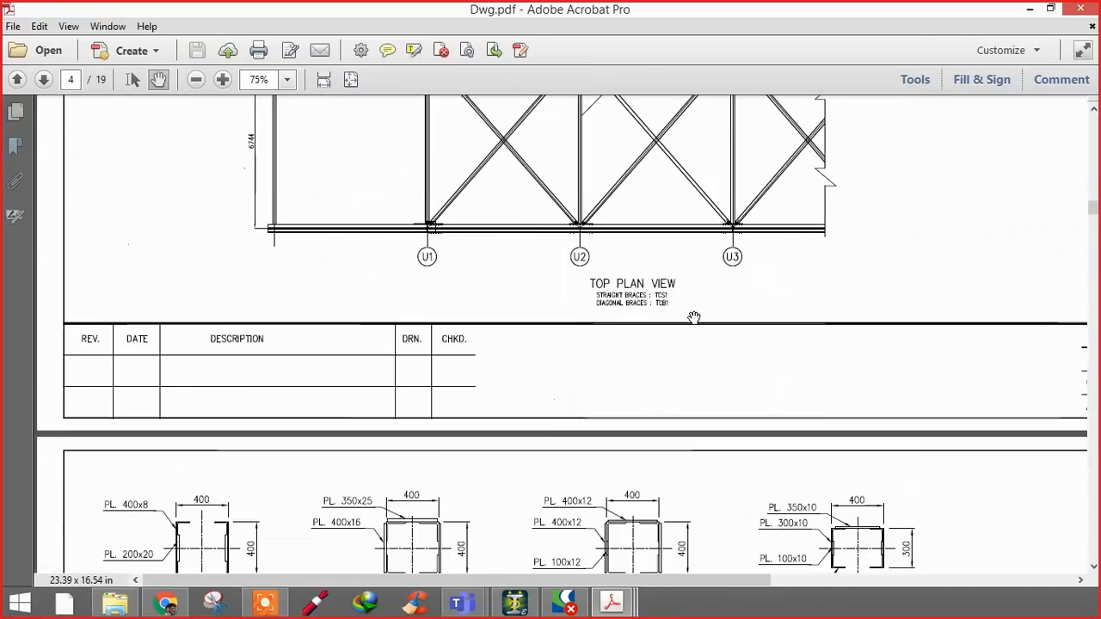
scroll(693, 316, up, 3)
scroll(697, 310, down, 3)
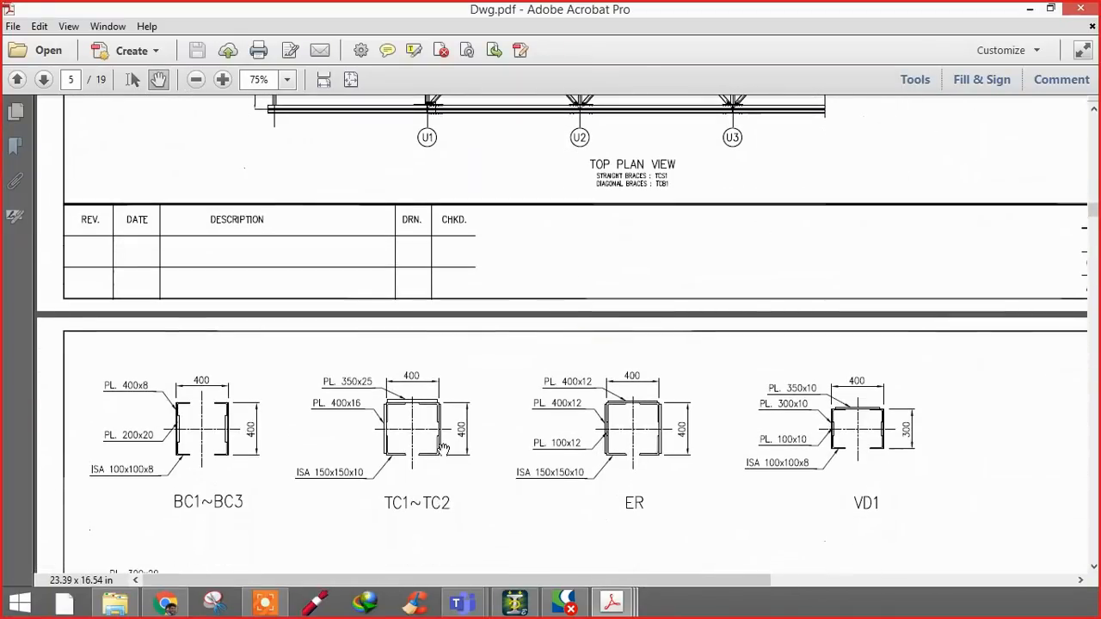
ctrl+scroll(508, 344, down, 1)
scroll(501, 312, down, 2)
scroll(501, 313, down, 12)
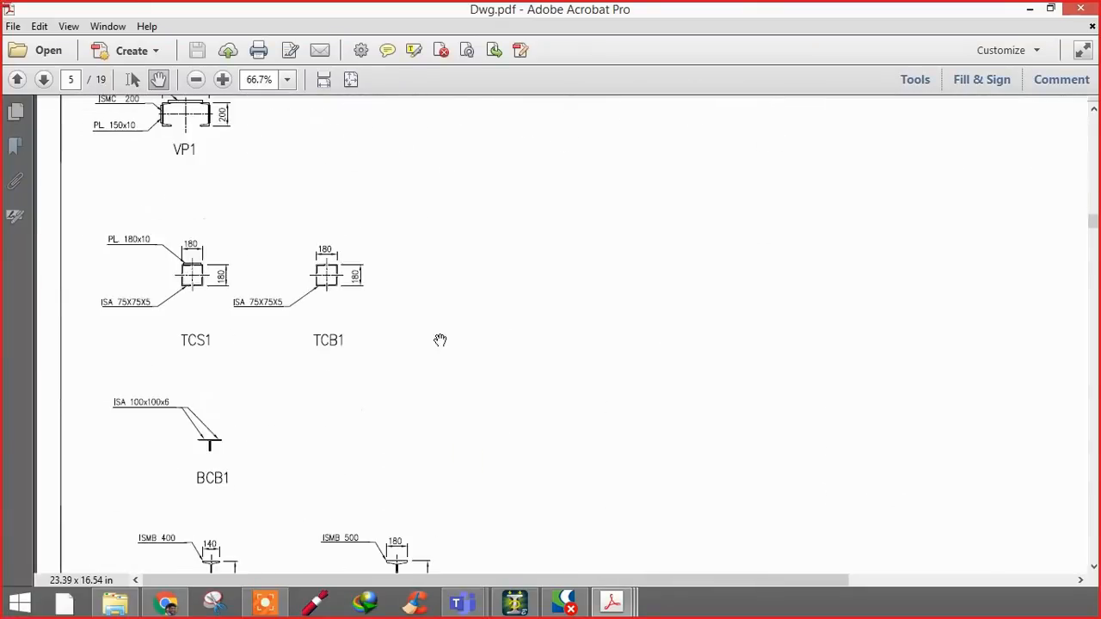
scroll(464, 312, up, 15)
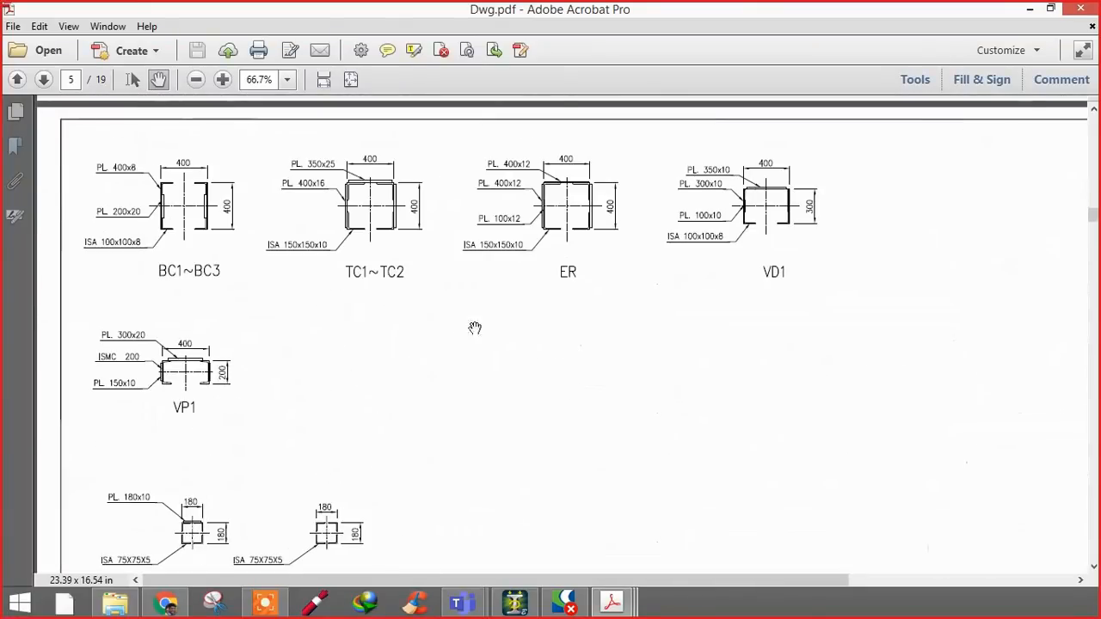
- Switch to STAAD.Pro, view the existing 5_35m-1.0.0 truss bridge model, and minimize it
click(1036, 7)
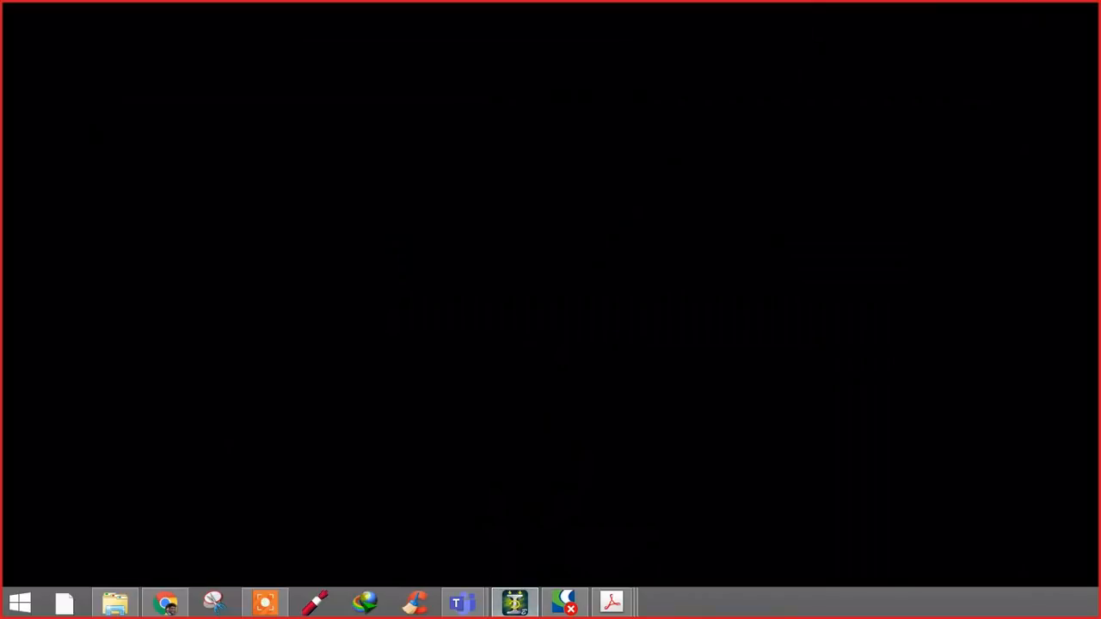
click(515, 602)
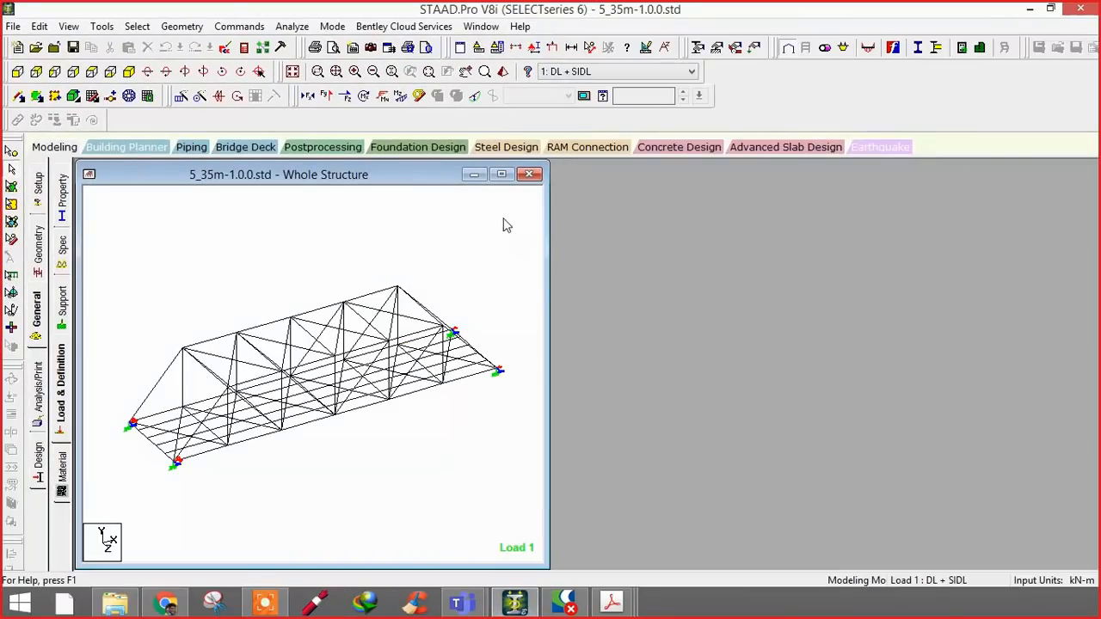
click(501, 174)
drag(727, 6, 0, 177)
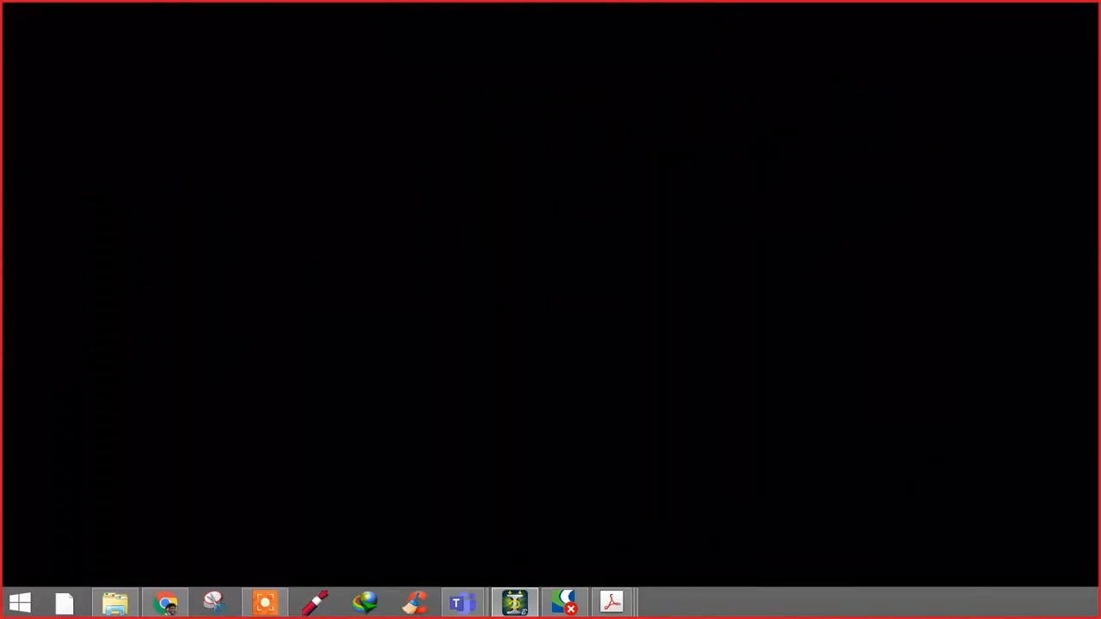
- Launch another STAAD.Pro session and start a new project
right_click(514, 604)
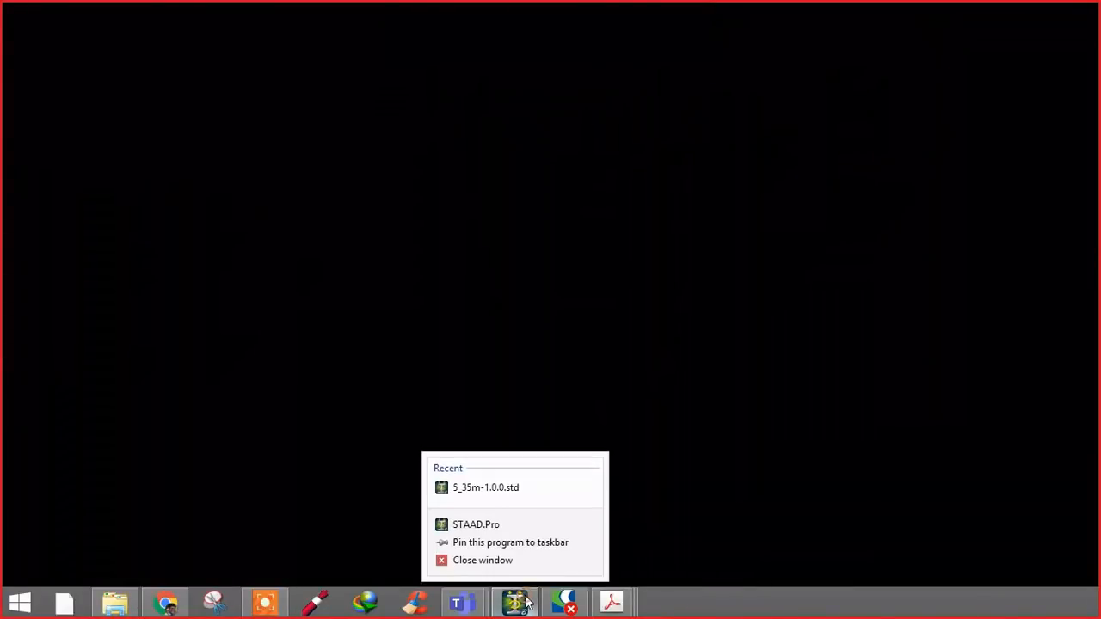
click(475, 525)
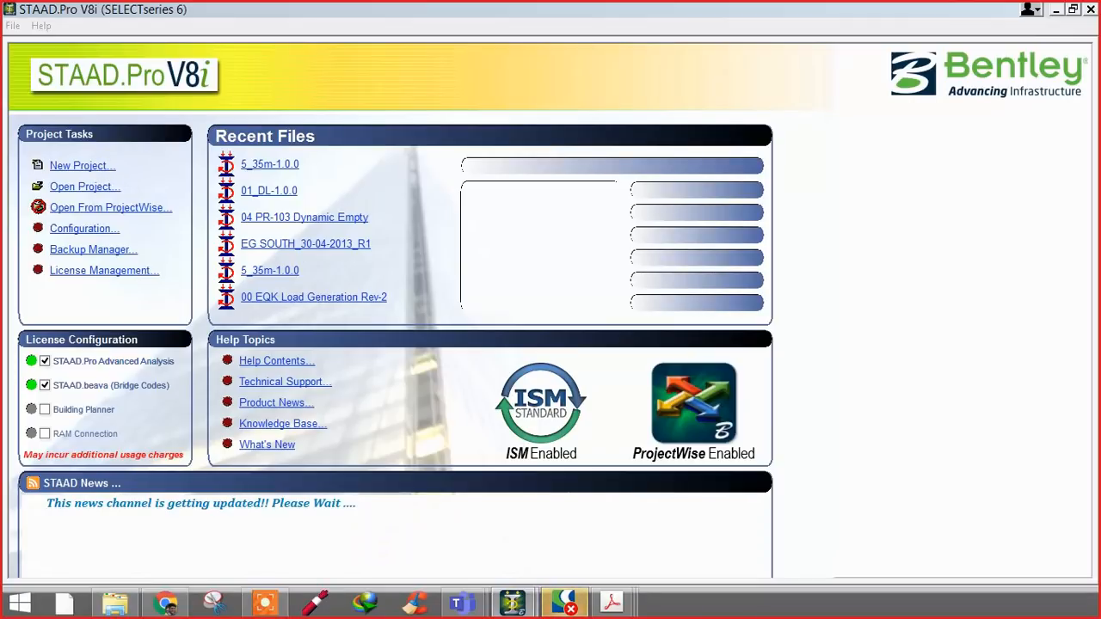
click(61, 167)
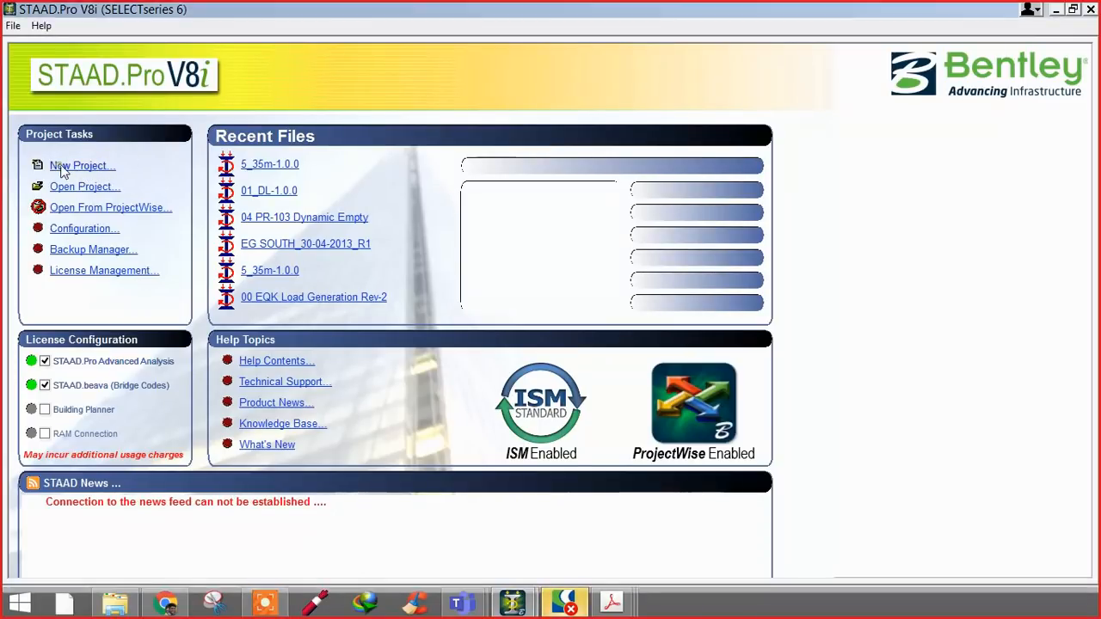
- Create a Space model named trusstemp in metres and kilonewtons, starting with Add Beam
click(383, 195)
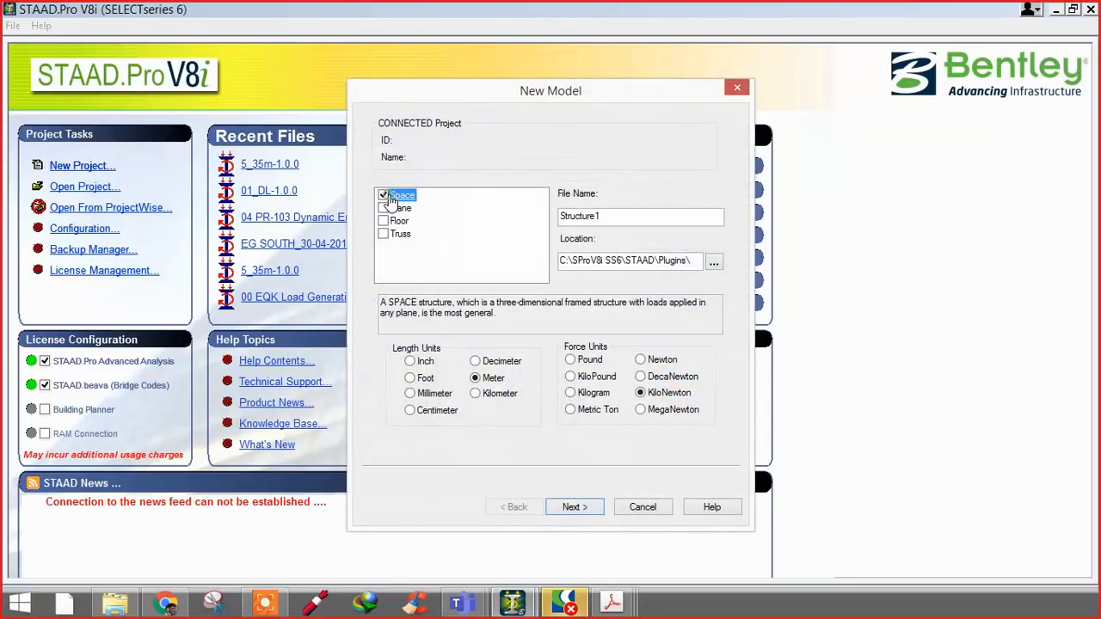
double_click(639, 215)
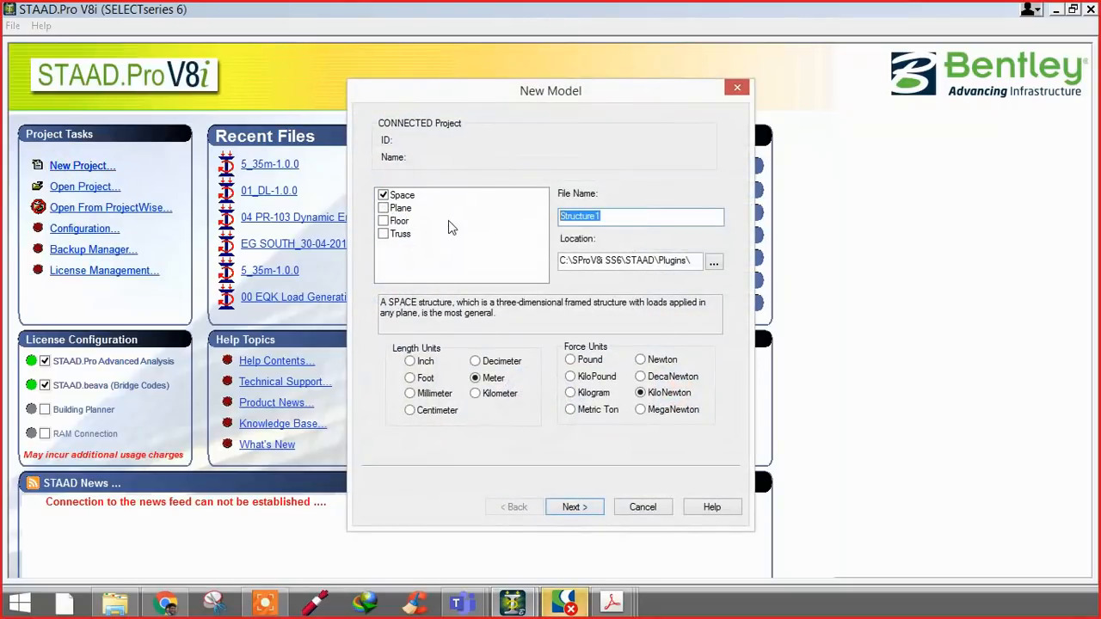
text(trusstemp)
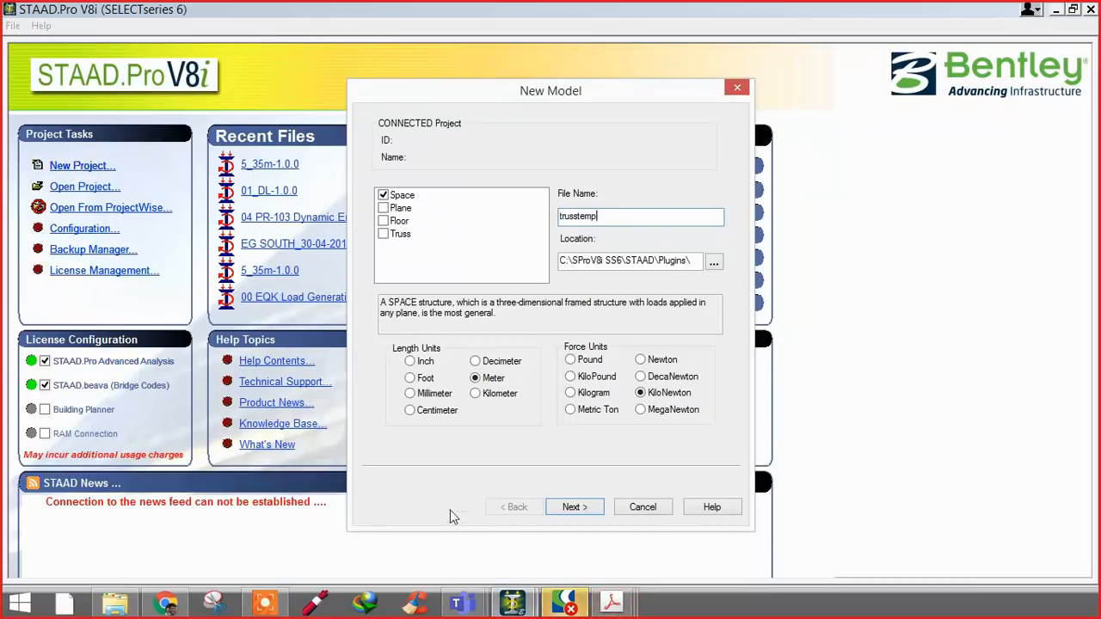
click(590, 511)
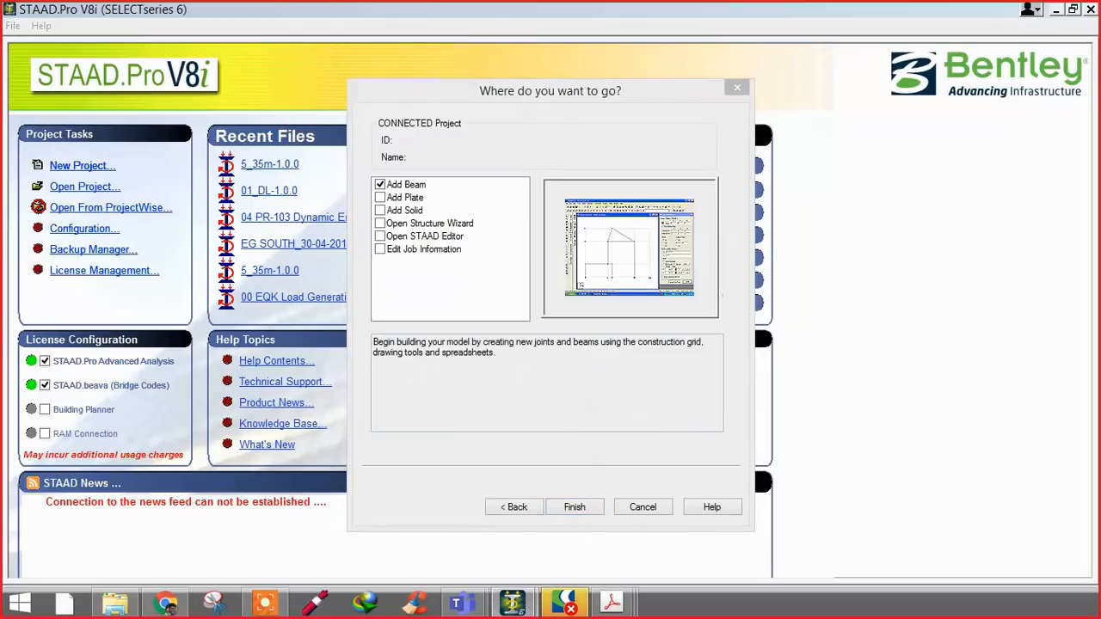
click(584, 508)
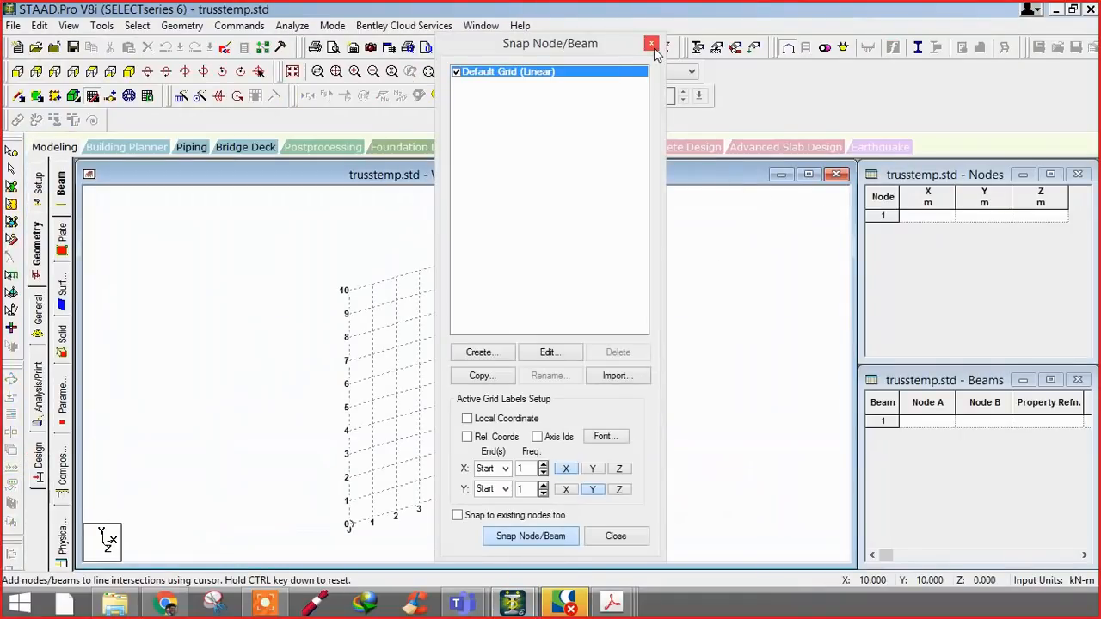
click(651, 44)
click(808, 175)
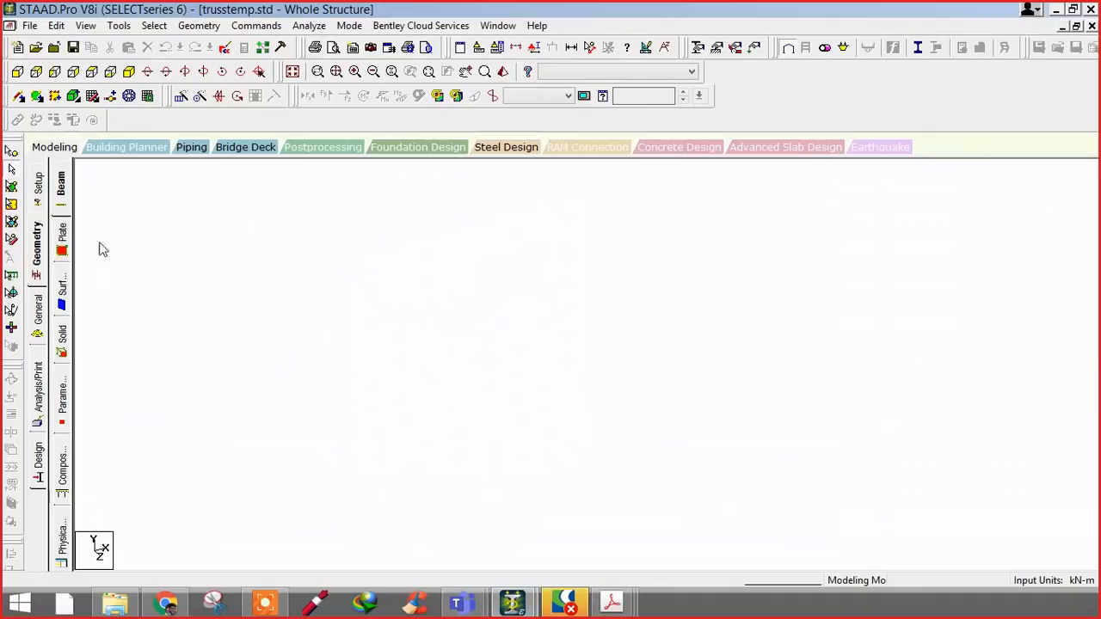
click(37, 308)
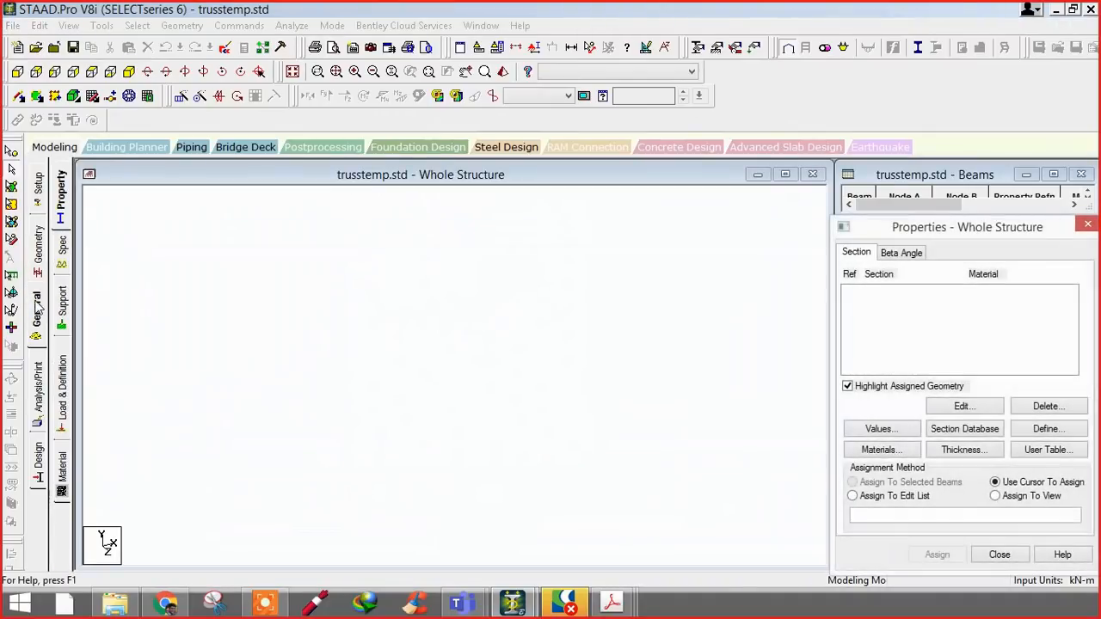
click(38, 248)
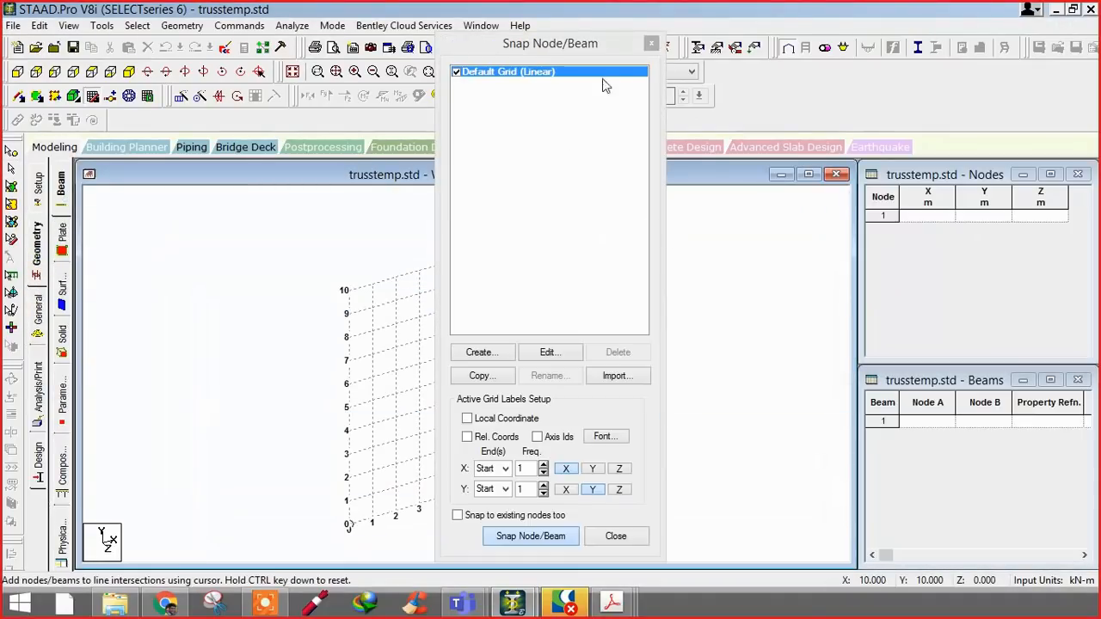
- Dismiss the snap grid, widen the node table, and add the first node at X 0 and Y 0
click(652, 43)
drag(858, 257, 509, 262)
click(590, 216)
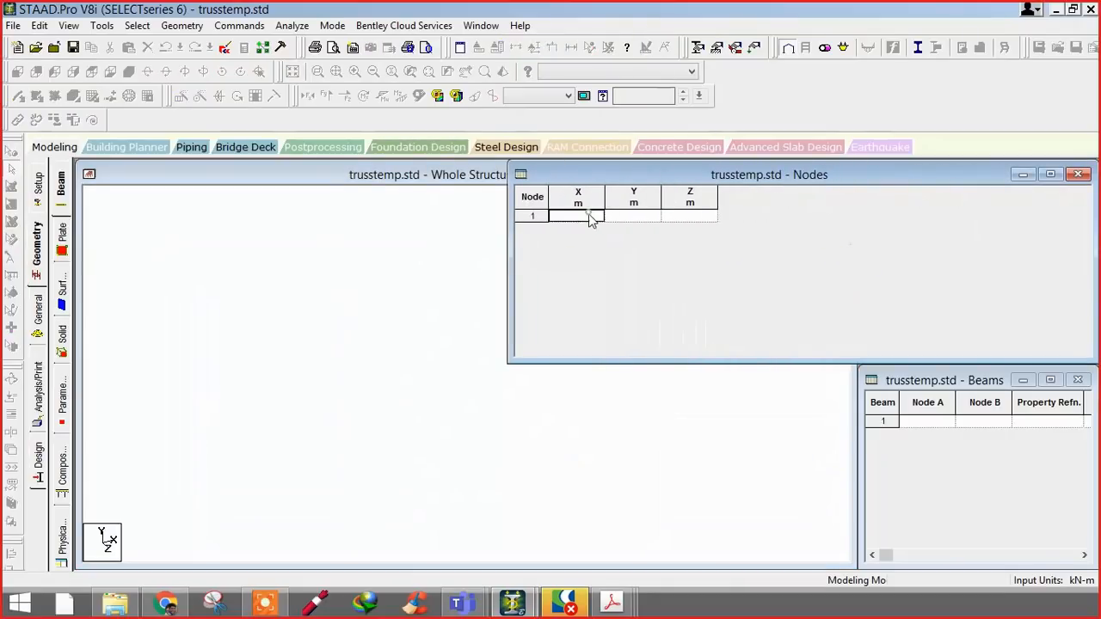
text(0)
click(631, 217)
text(0)
click(494, 361)
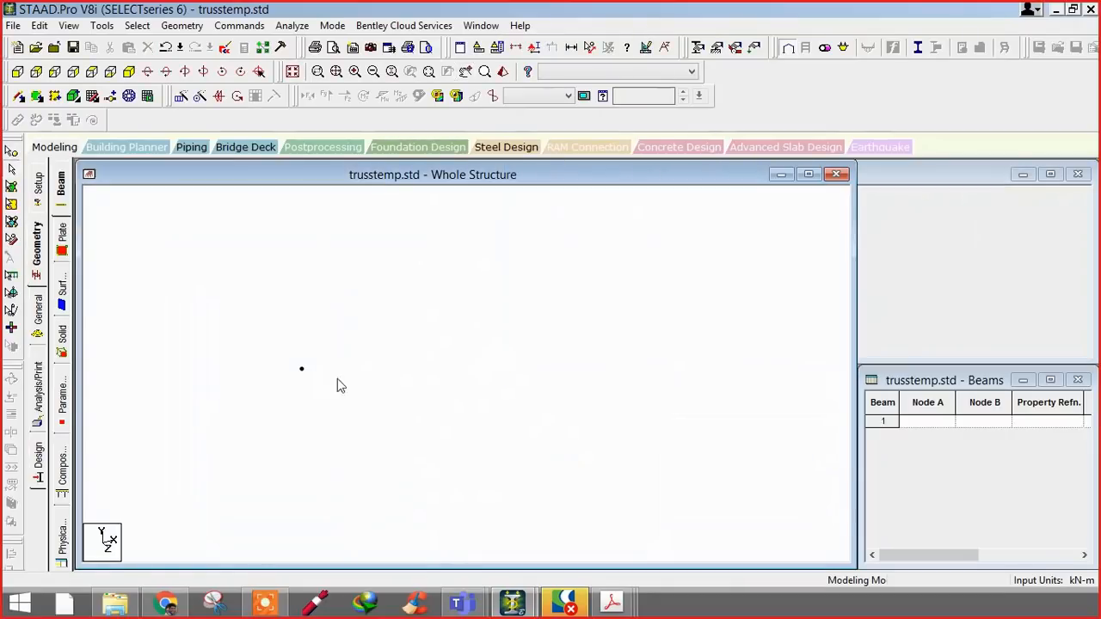
middle_drag(340, 381, 344, 431)
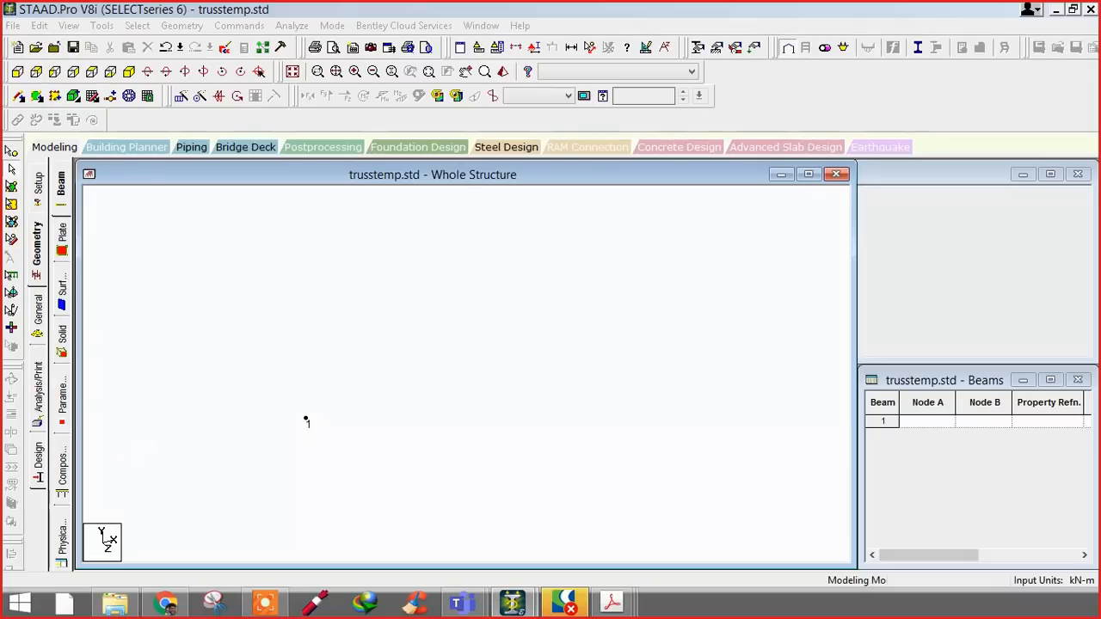
- Copy the first node and paste it with an offset of 8.43 m along Z
middle_drag(287, 493, 250, 453)
middle_drag(286, 422, 282, 396)
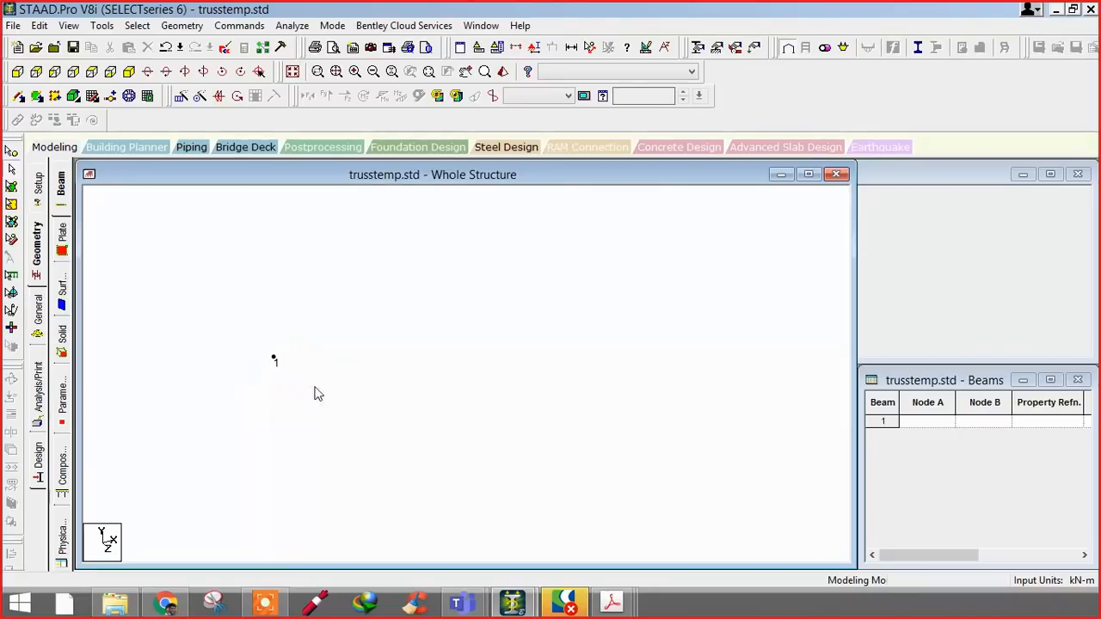
click(11, 169)
drag(241, 329, 319, 419)
drag(273, 359, 398, 460)
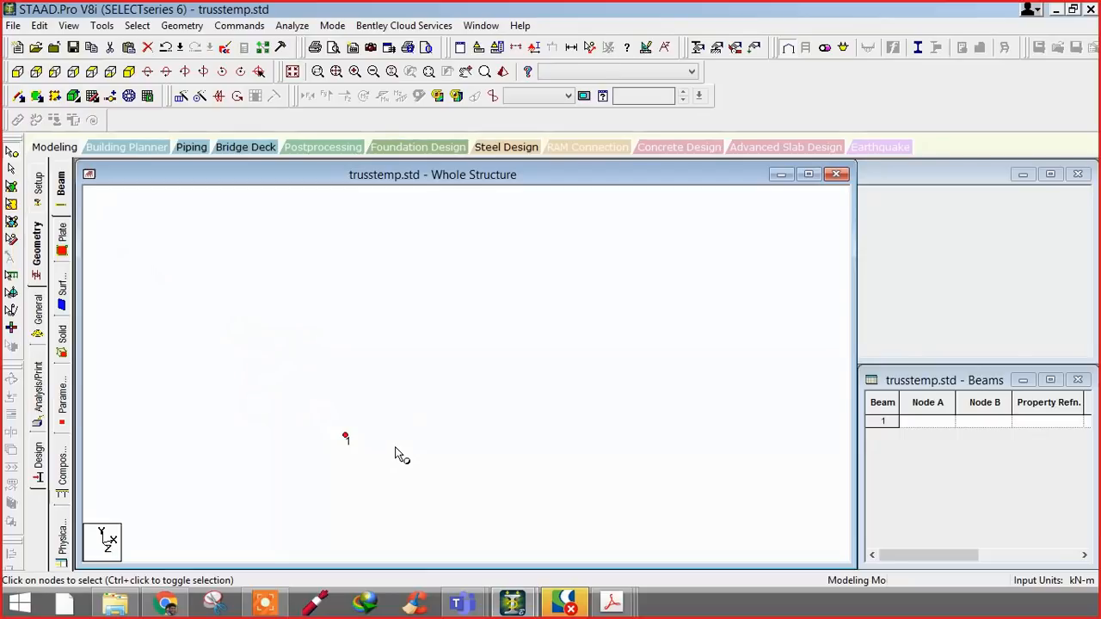
key(ctrl+v)
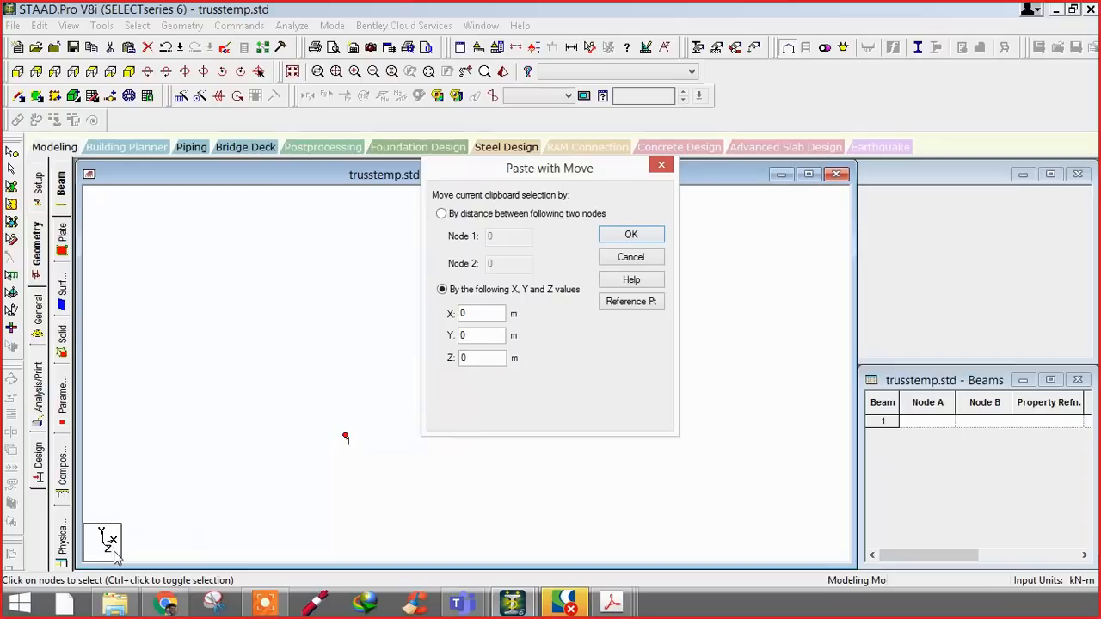
drag(475, 357, 432, 357)
text(8.43)
click(631, 234)
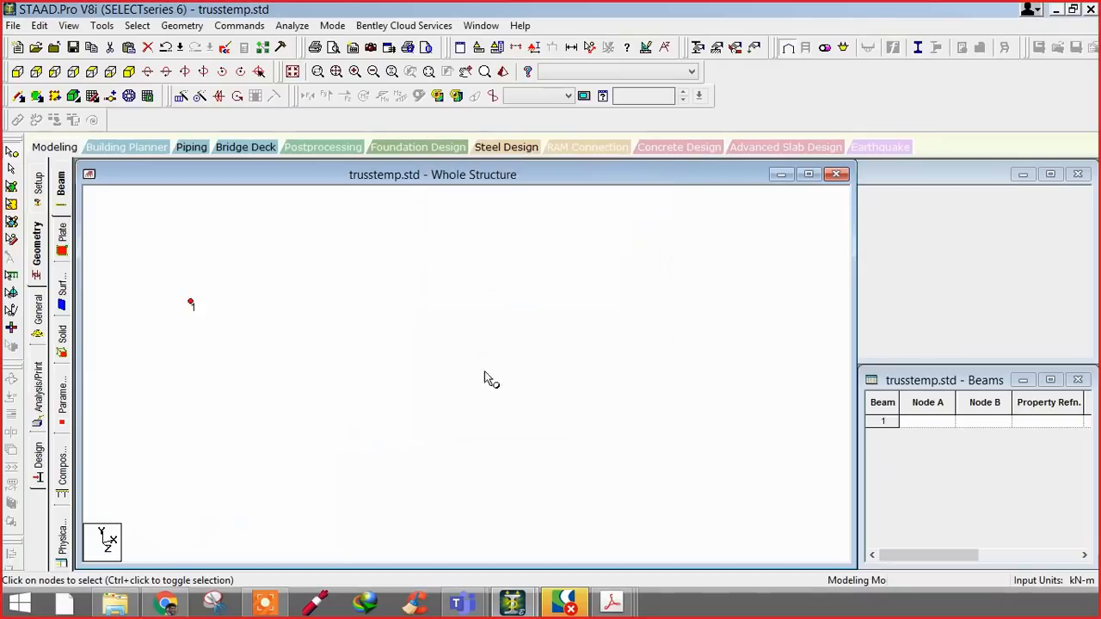
middle_drag(493, 394, 184, 362)
scroll(293, 399, down, 4)
middle_drag(301, 405, 368, 396)
scroll(341, 388, up, 3)
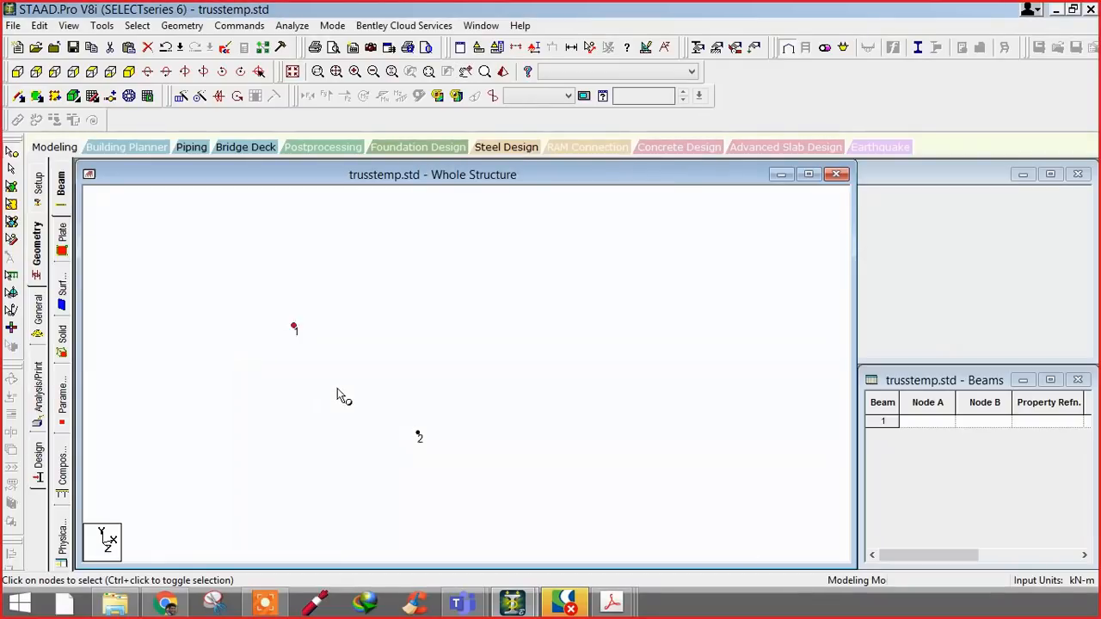
- Measure the distance between nodes 1 and 2, and clear the dimension from the view
click(591, 46)
click(266, 304)
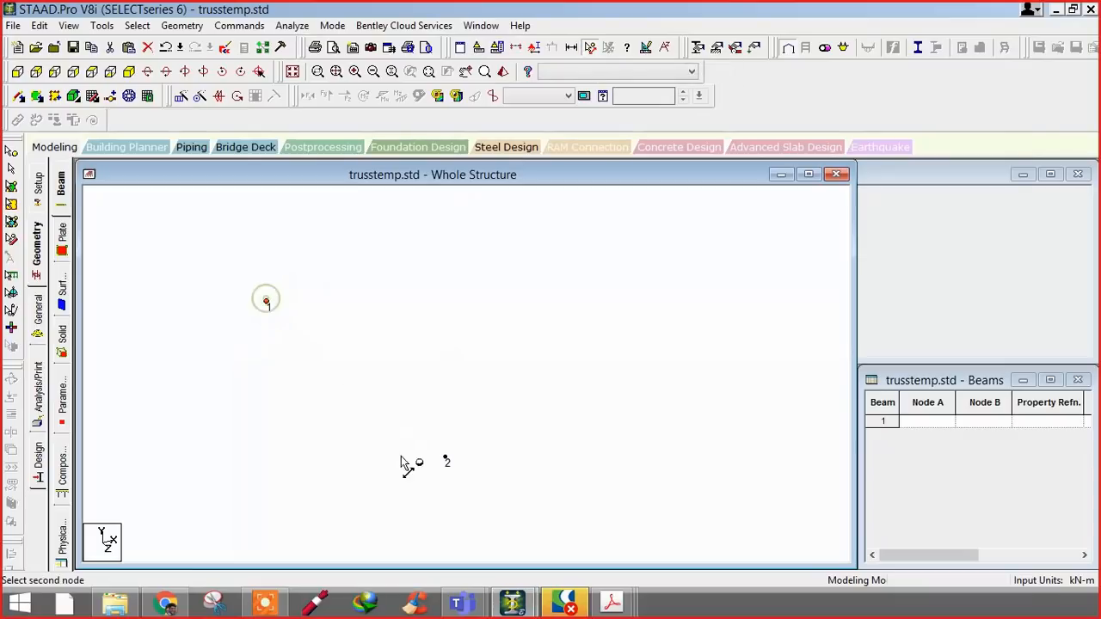
click(445, 460)
click(610, 47)
scroll(517, 324, down, 4)
middle_drag(511, 342, 509, 370)
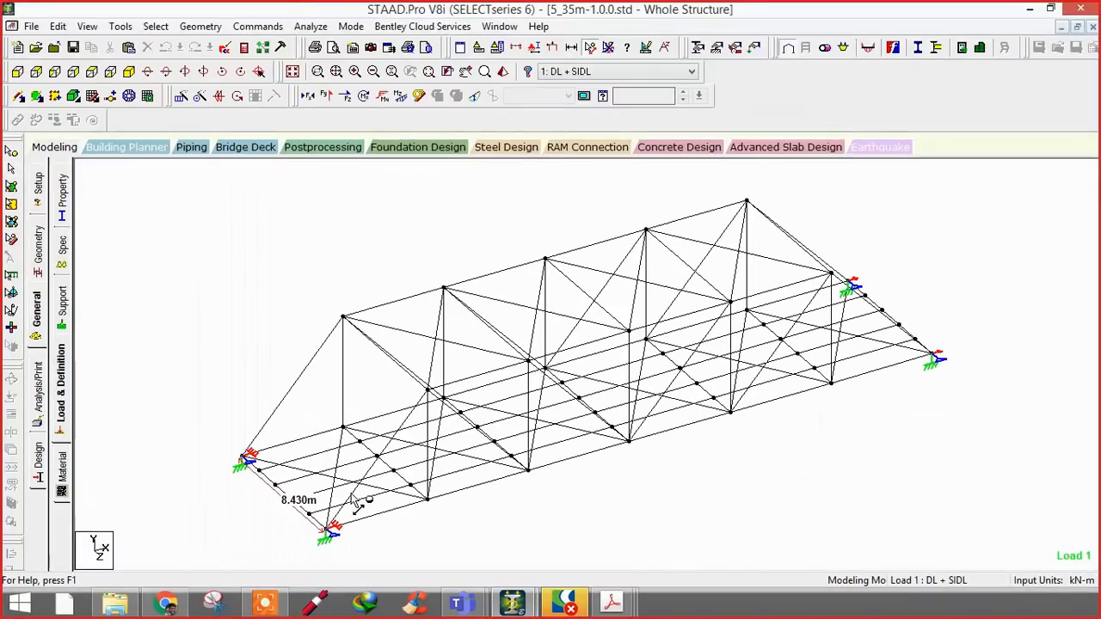
- Switch to the 5_35m-1.0.0 reference model and measure the length of the first bottom chord panel from the near support
scroll(229, 393, up, 2)
scroll(288, 453, up, 1)
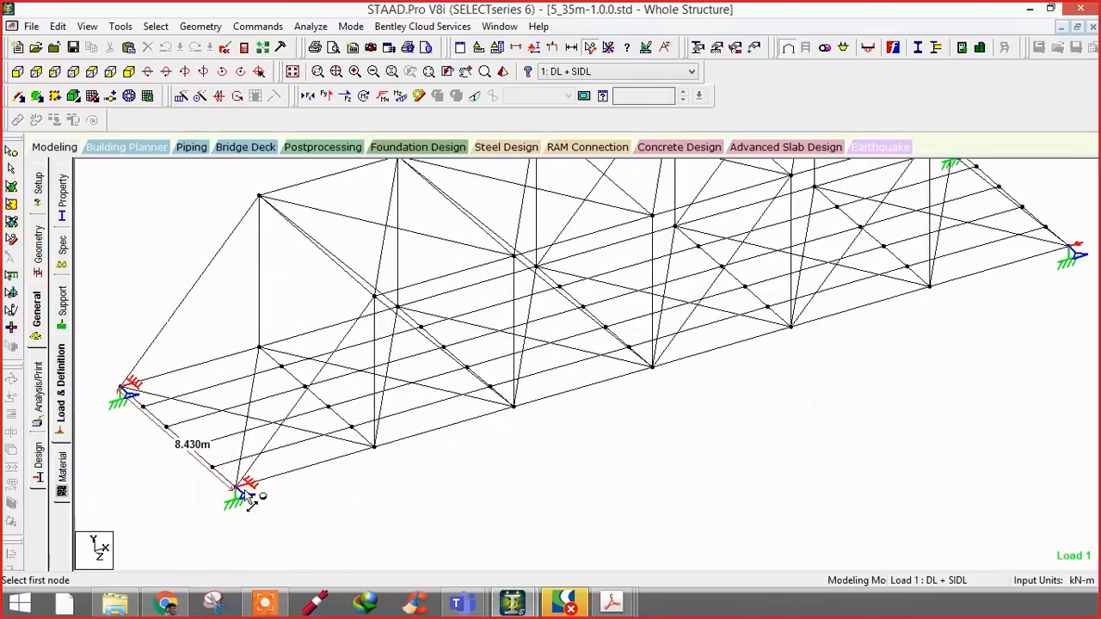
click(242, 496)
click(375, 447)
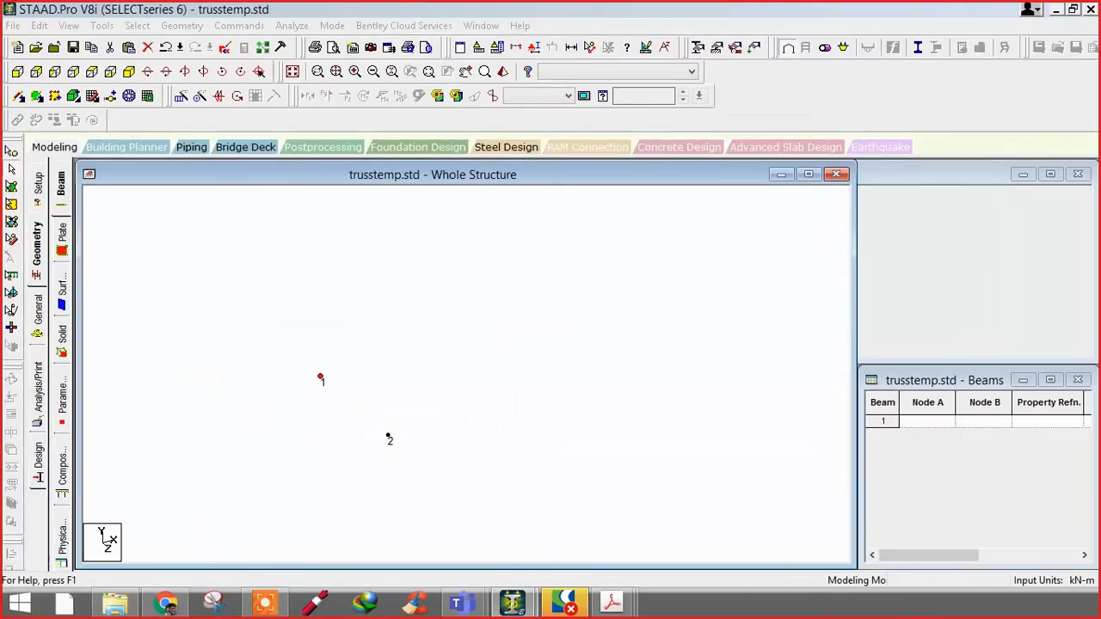
- Return to the trusstemp model and translationally repeat nodes 1 and 2 along X in 6 steps of 5.833 m
click(12, 151)
drag(295, 344, 434, 480)
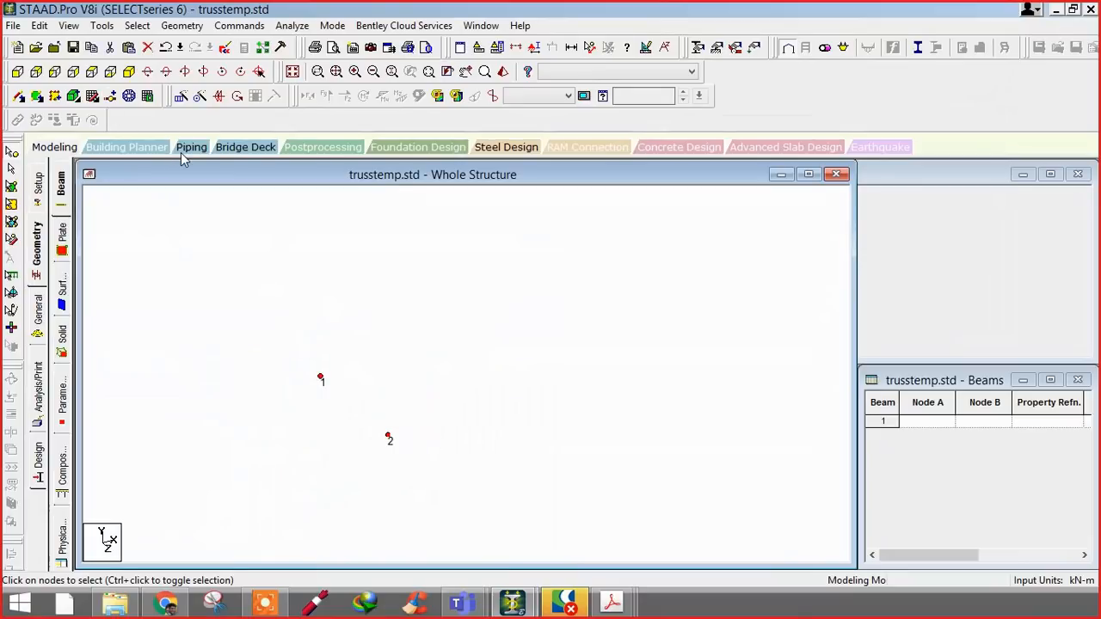
click(184, 96)
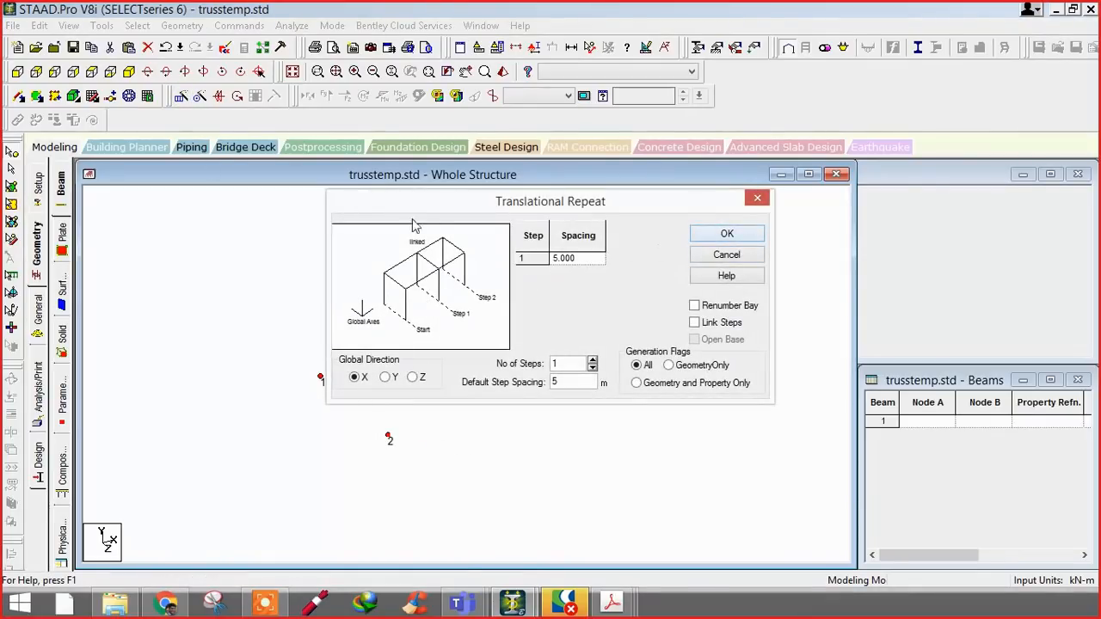
drag(394, 211, 471, 205)
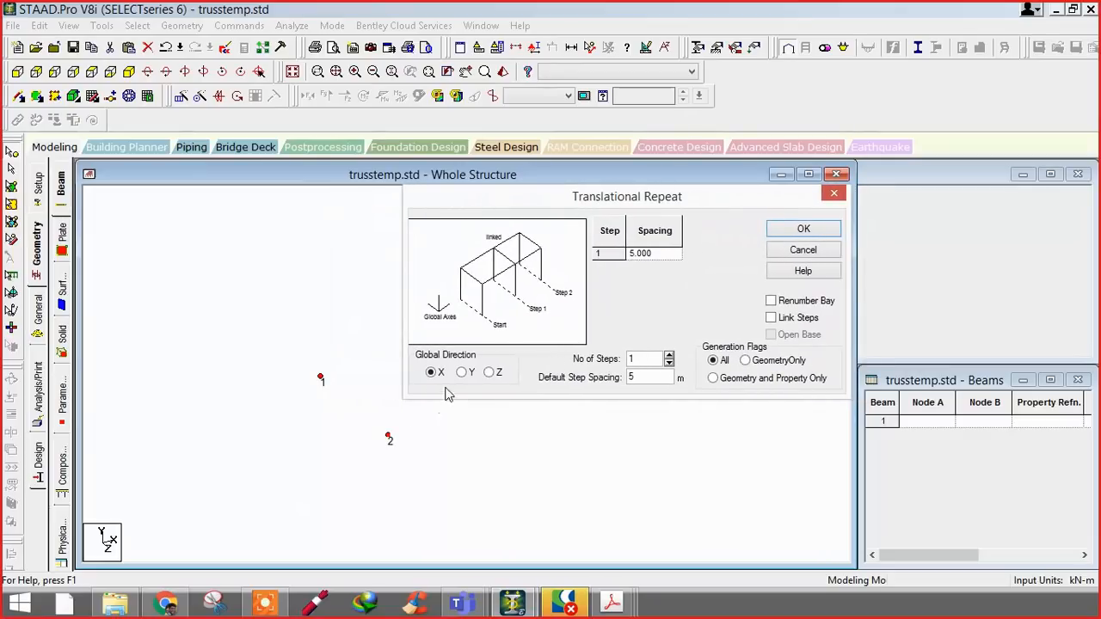
double_click(650, 376)
click(671, 356)
click(670, 356)
click(670, 355)
click(670, 355)
click(670, 356)
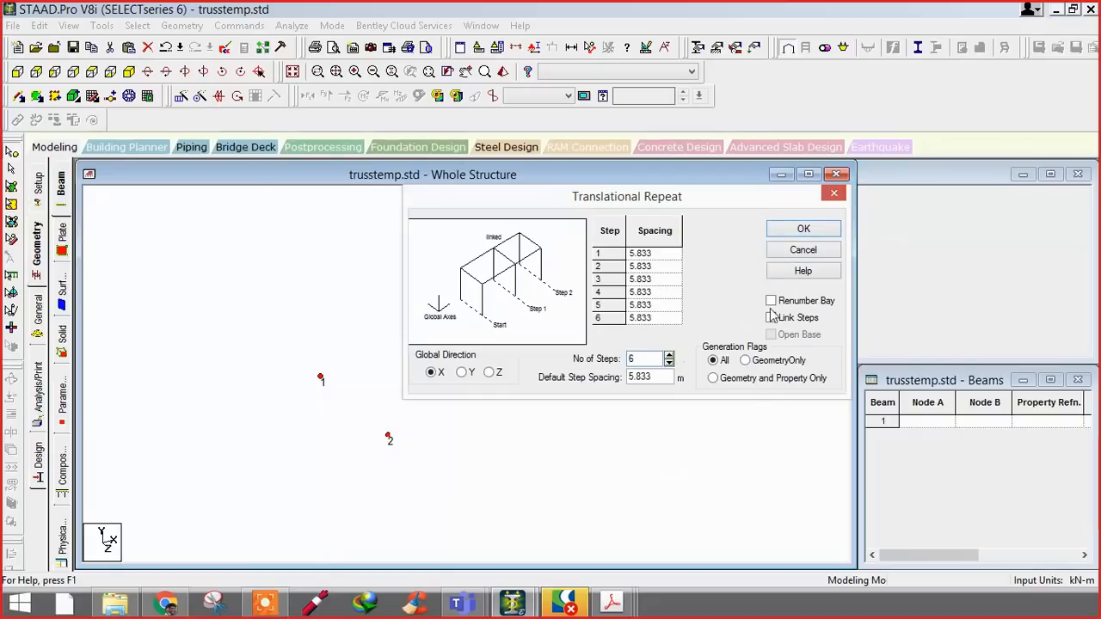
click(785, 228)
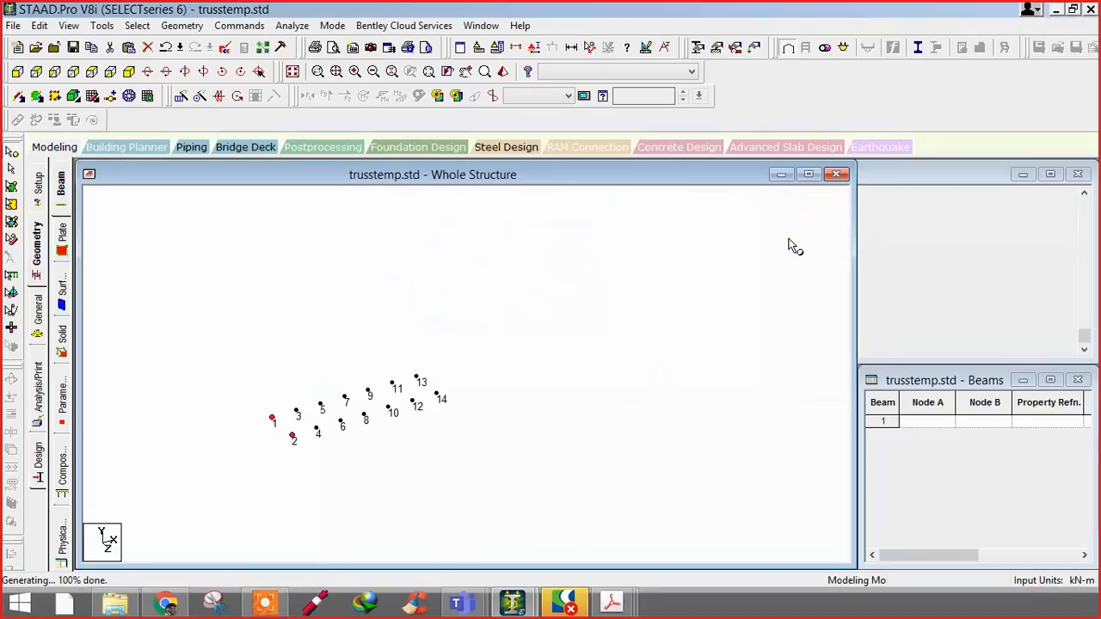
- Try to select the intermediate bottom nodes in the isometric view, starting with nodes 3 and 4
middle_drag(528, 455, 693, 374)
scroll(425, 370, up, 10)
scroll(448, 386, down, 1)
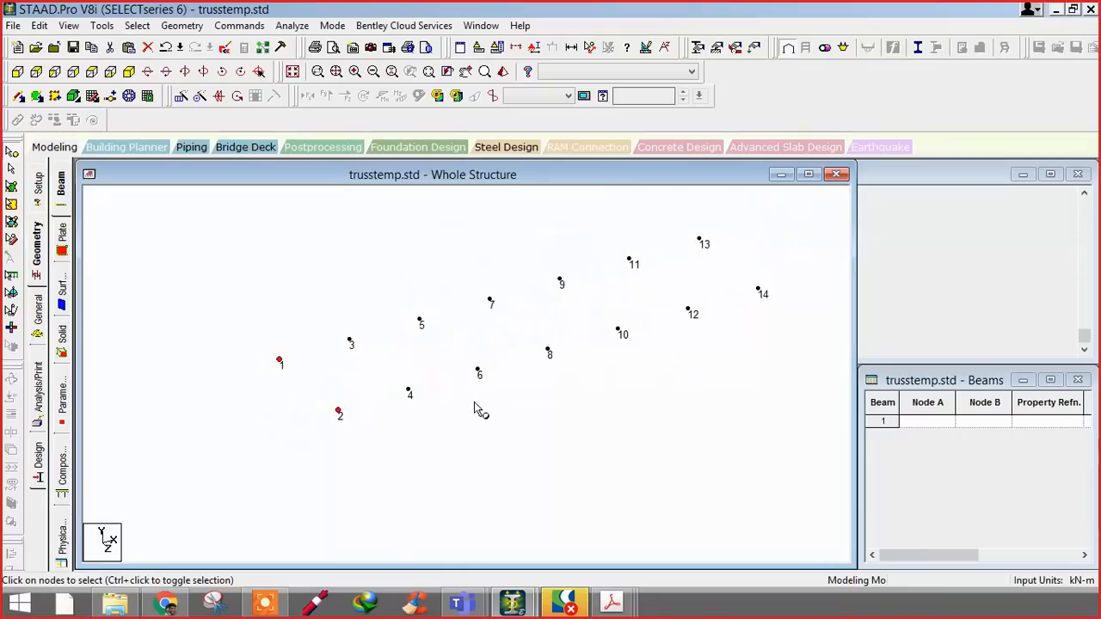
middle_drag(478, 410, 442, 418)
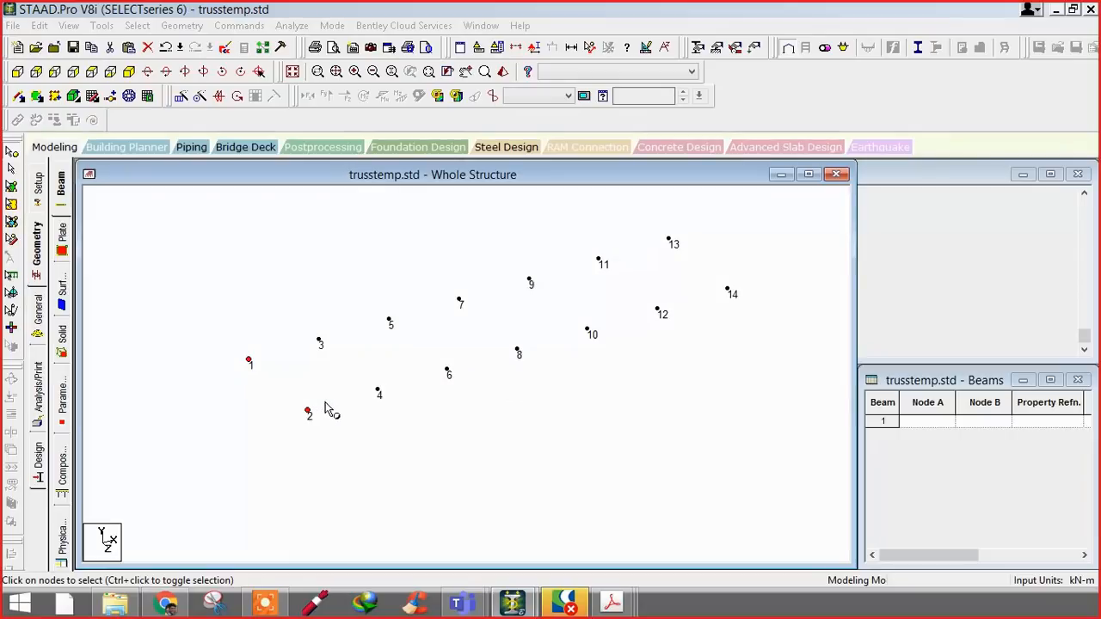
middle_drag(419, 402, 420, 433)
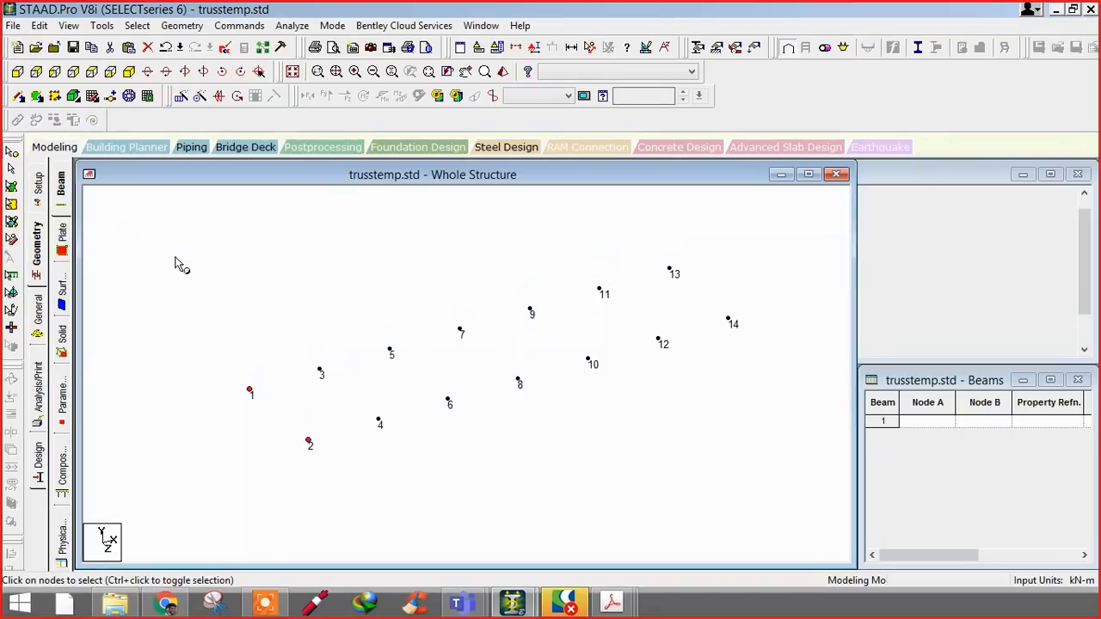
click(11, 152)
click(293, 333)
click(320, 370)
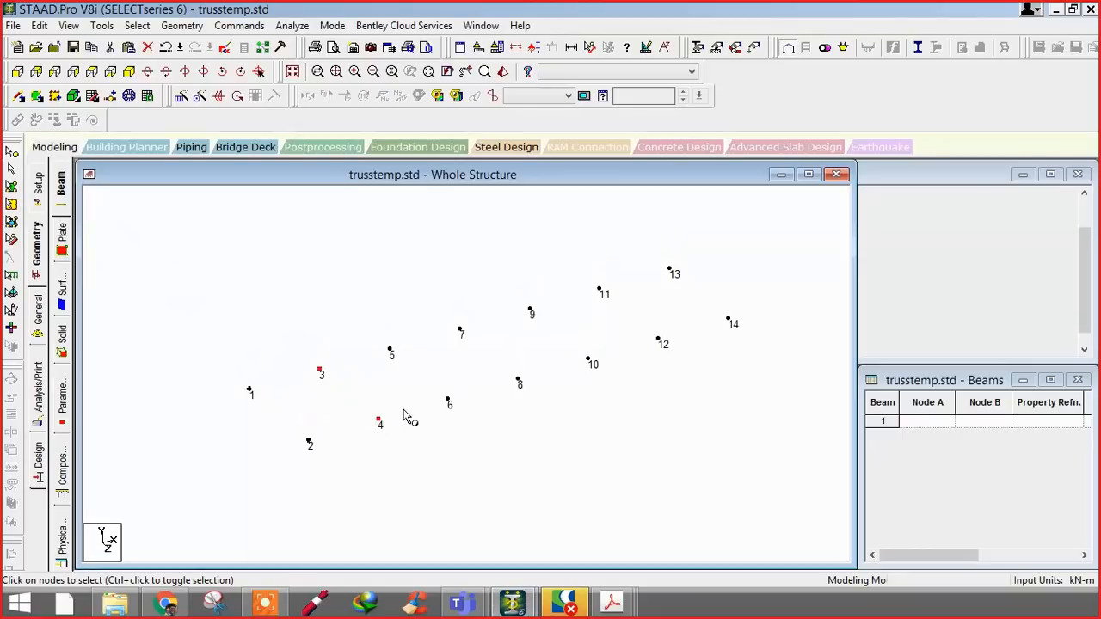
drag(371, 331, 513, 447)
mouse_move(476, 466)
middle_down()
mouse_move(465, 468)
mouse_move(473, 452)
middle_up()
- Copy nodes 3, 4 and 6 to 12 and paste them with an offset of 6.35 m along Y
key(Left)
key(Left)
key(Left)
key(Left)
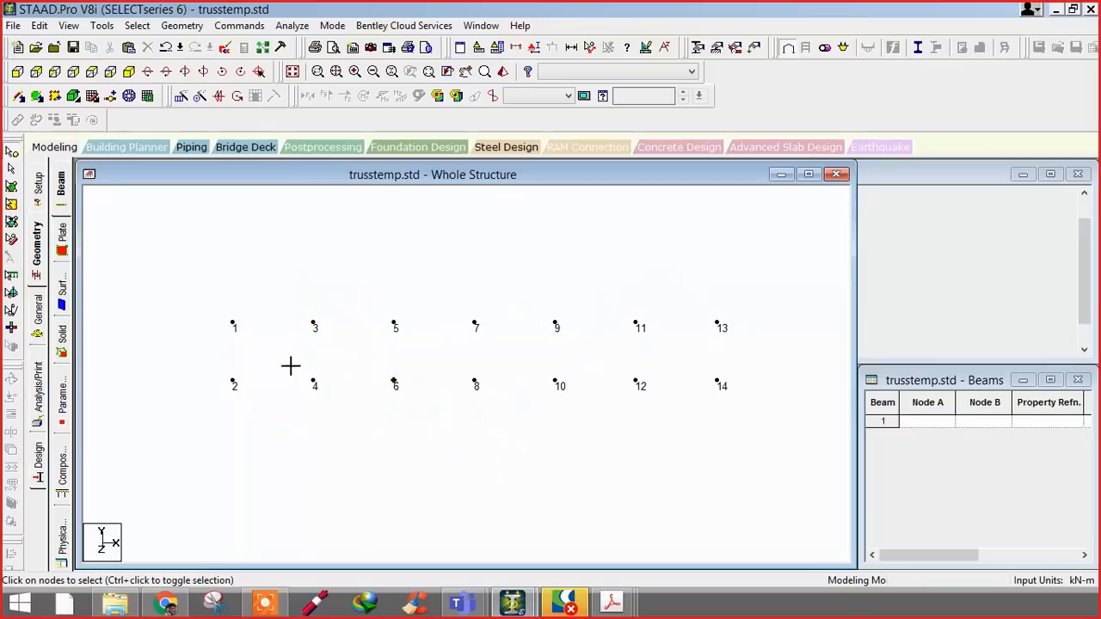
mouse_move(382, 303)
mouse_down()
mouse_move(456, 373)
mouse_move(385, 306)
mouse_up()
click(310, 381)
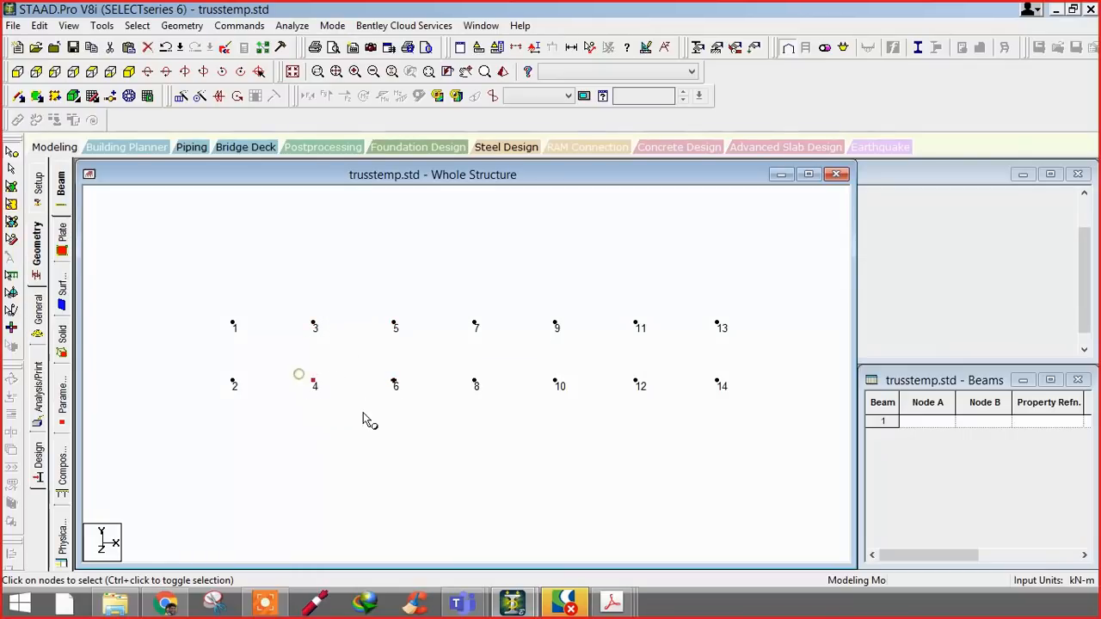
drag(294, 305, 659, 433)
click(314, 326)
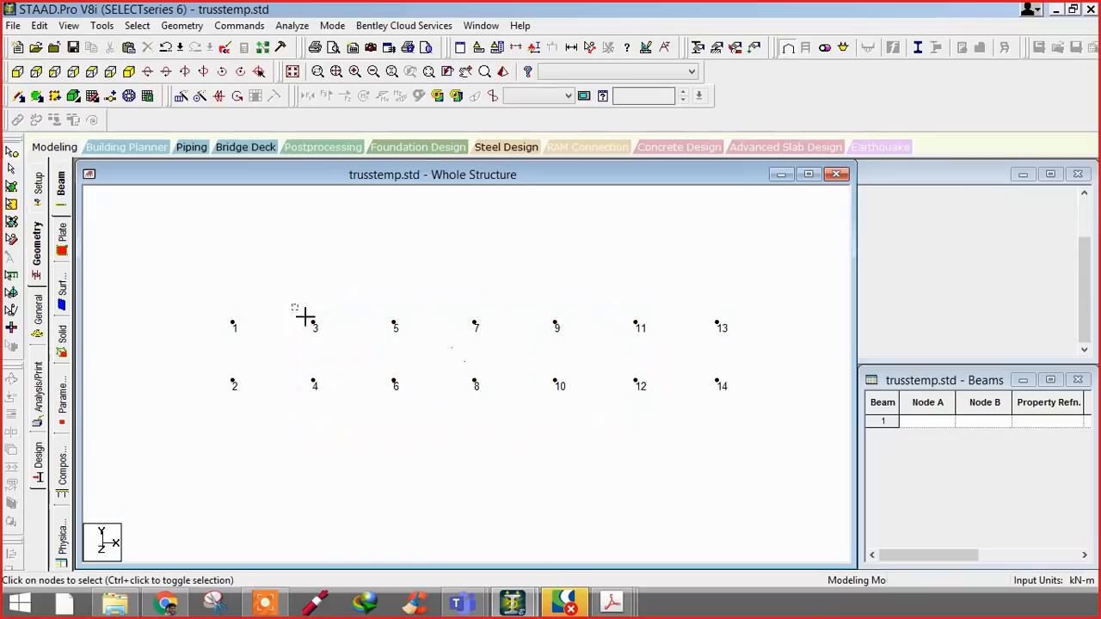
drag(306, 373, 371, 415)
drag(381, 284, 412, 342)
drag(648, 430, 660, 427)
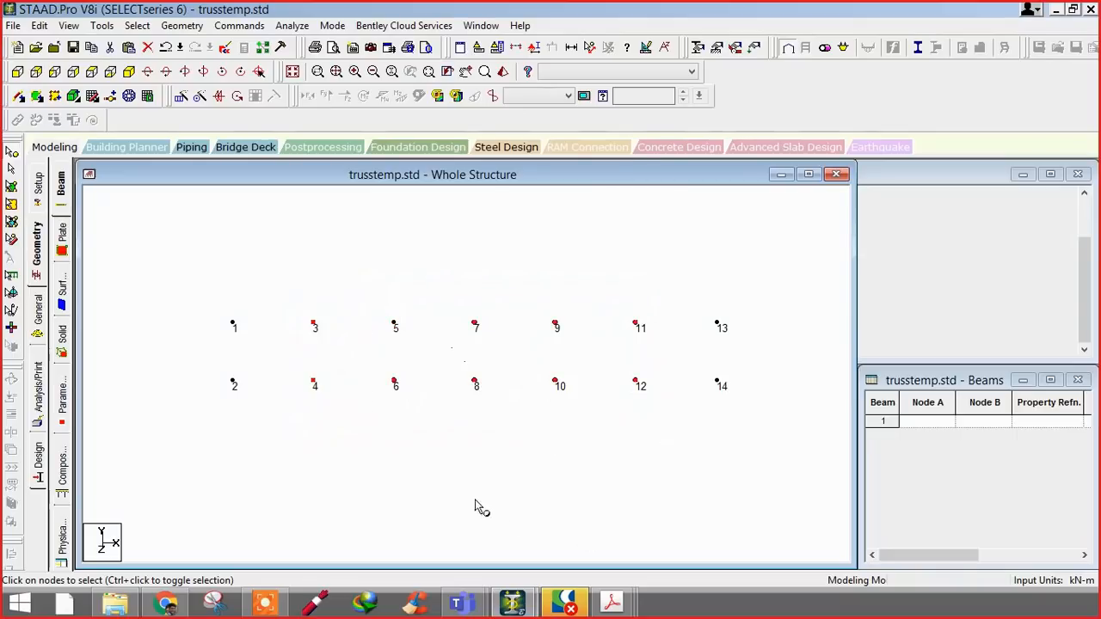
middle_drag(510, 504, 555, 506)
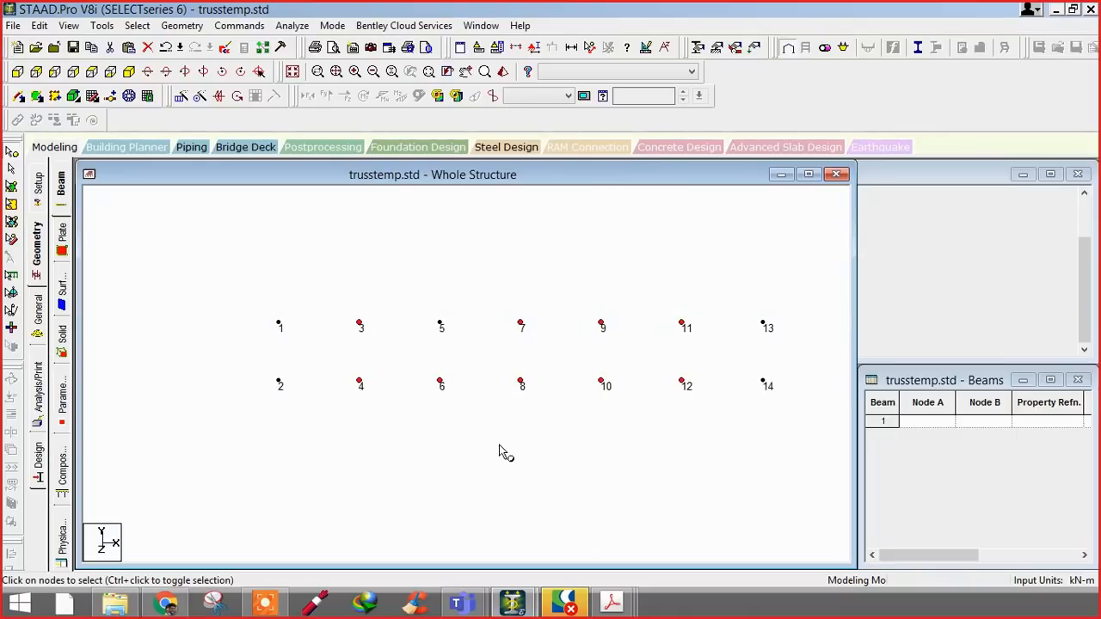
key(ctrl+v)
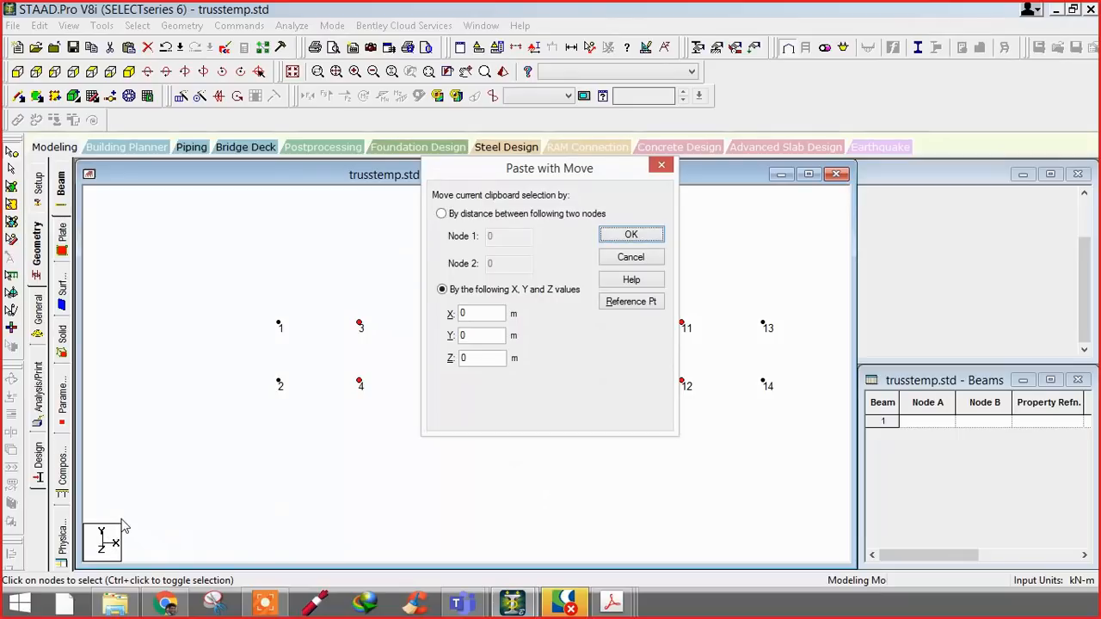
double_click(473, 336)
text(6.35)
click(632, 234)
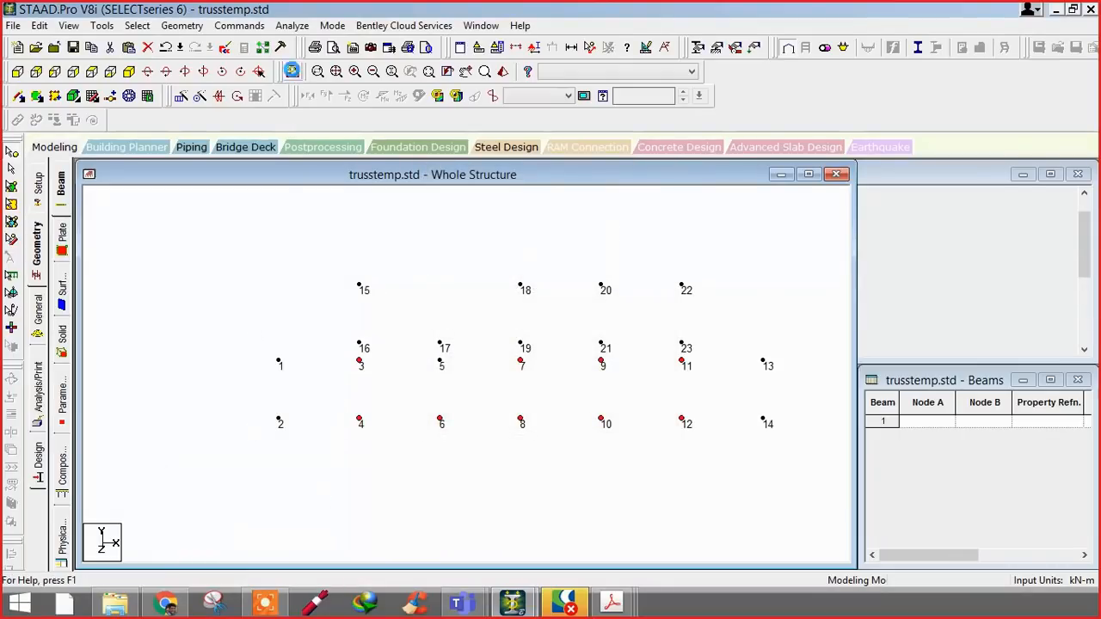
- Add a bottom chord beam from node 2 to node 4
click(293, 71)
middle_drag(480, 356, 398, 379)
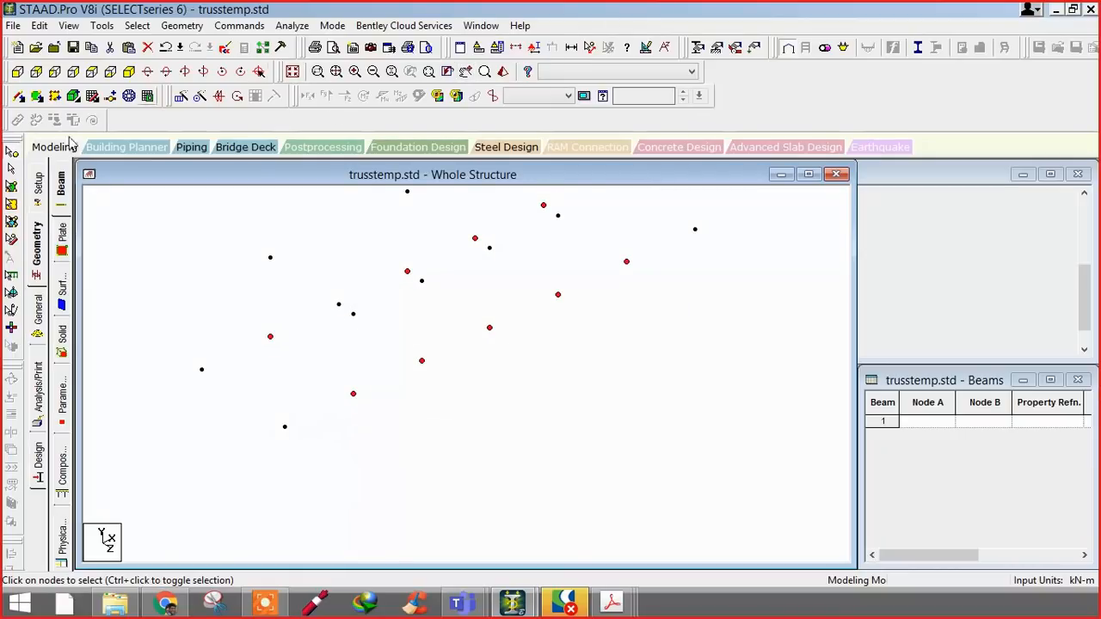
click(19, 96)
click(285, 426)
click(353, 394)
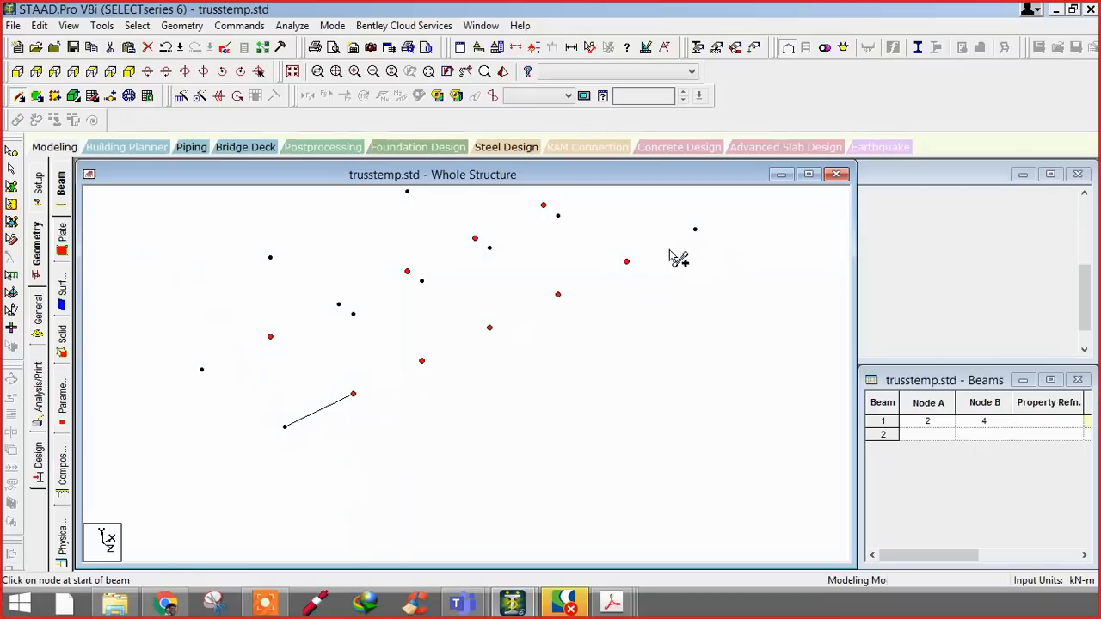
- Add the matching bottom chord beam on the opposite truss from node 1 to node 3
middle_drag(512, 426, 517, 481)
key(Up)
key(Up)
key(Up)
key(Left)
key(Down)
key(Up)
key(Left)
key(Down)
key(Up)
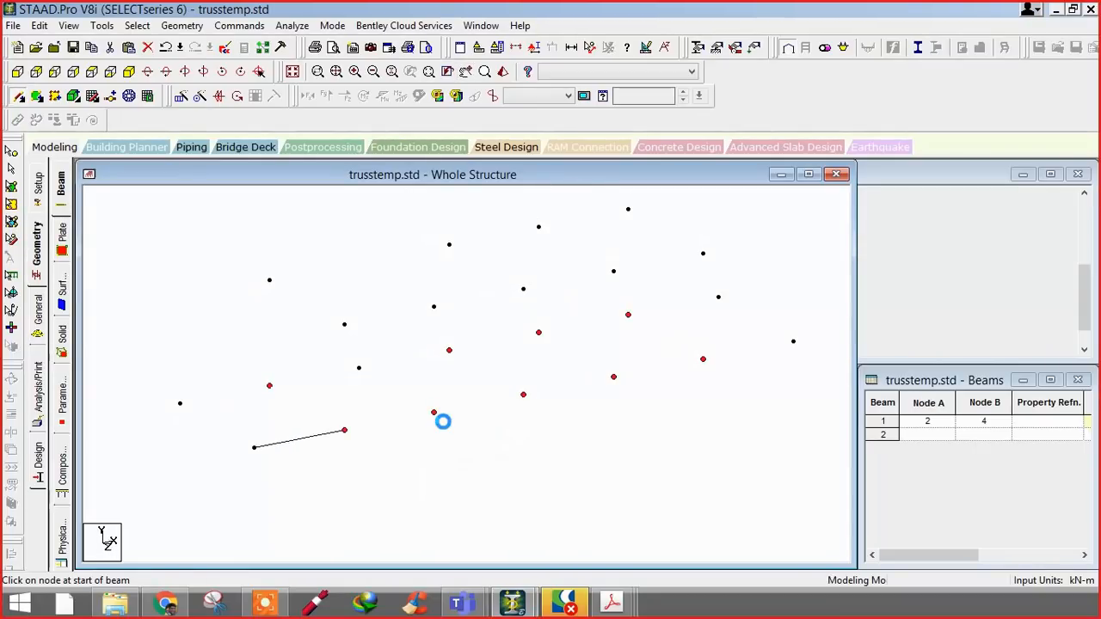
key(Right)
key(Right)
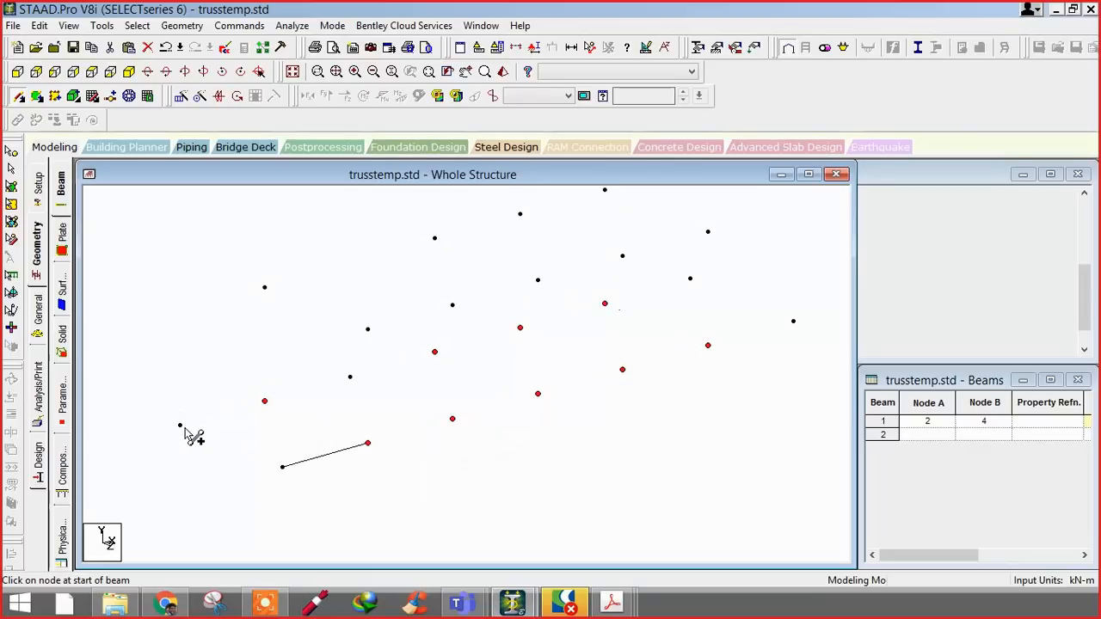
click(180, 425)
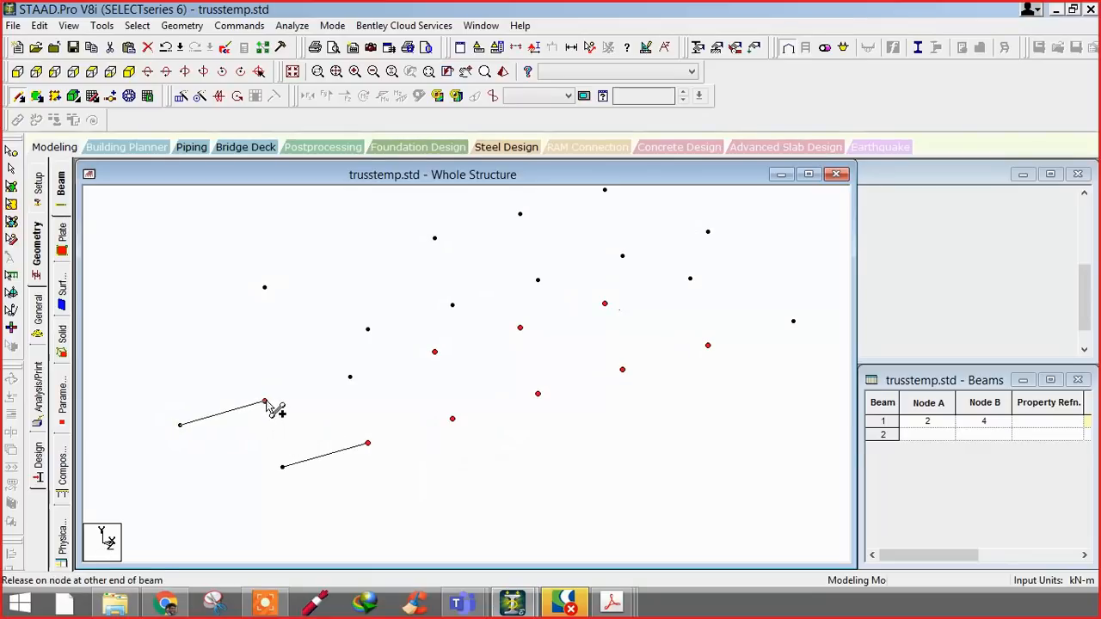
click(264, 402)
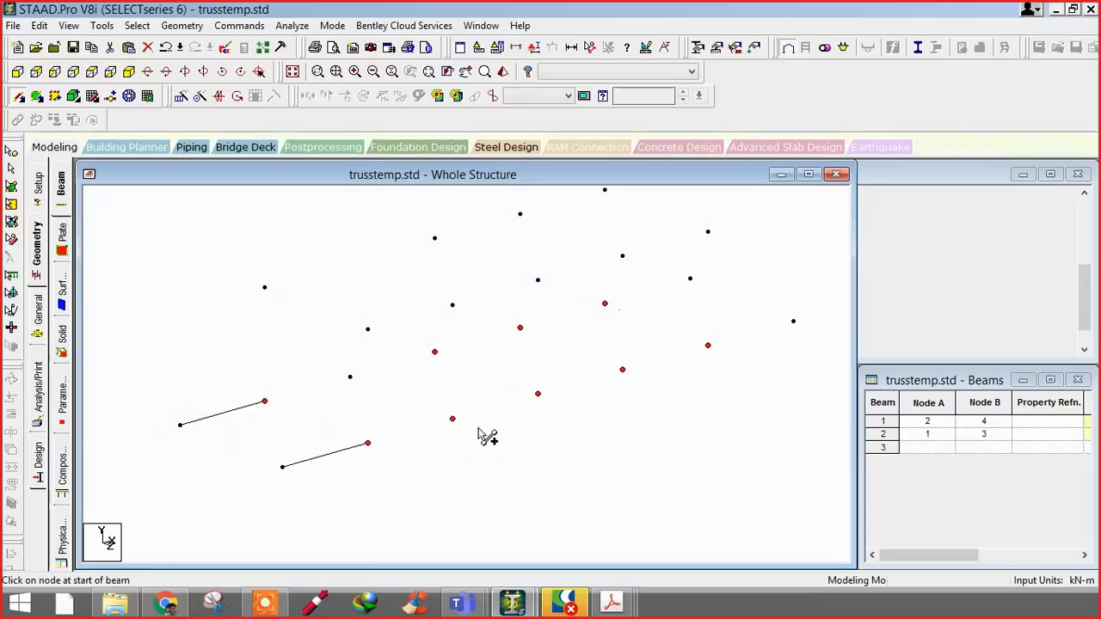
- Repeat the two bottom chord beams along X in 6 steps with a spacing of 5.833 m
click(10, 171)
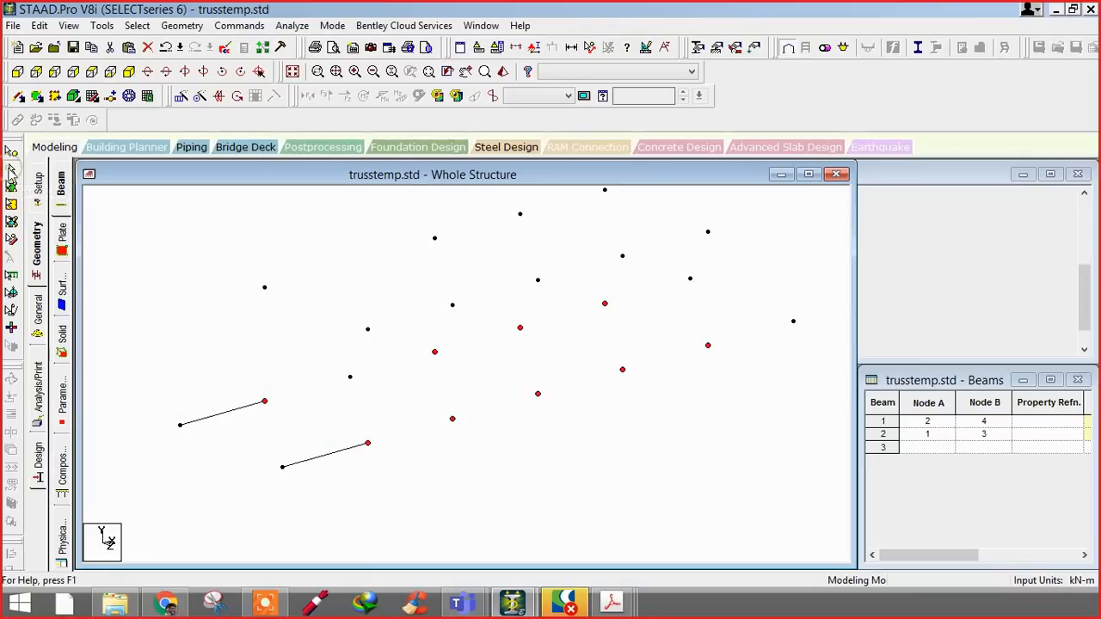
click(310, 463)
ctrl+click(207, 418)
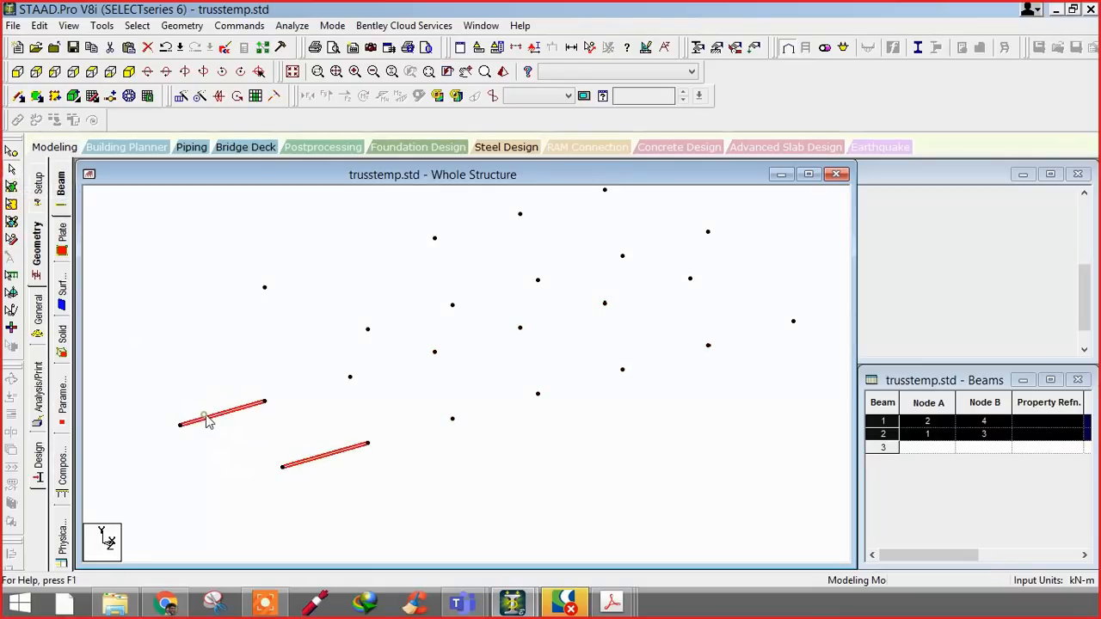
click(182, 98)
drag(458, 208, 332, 213)
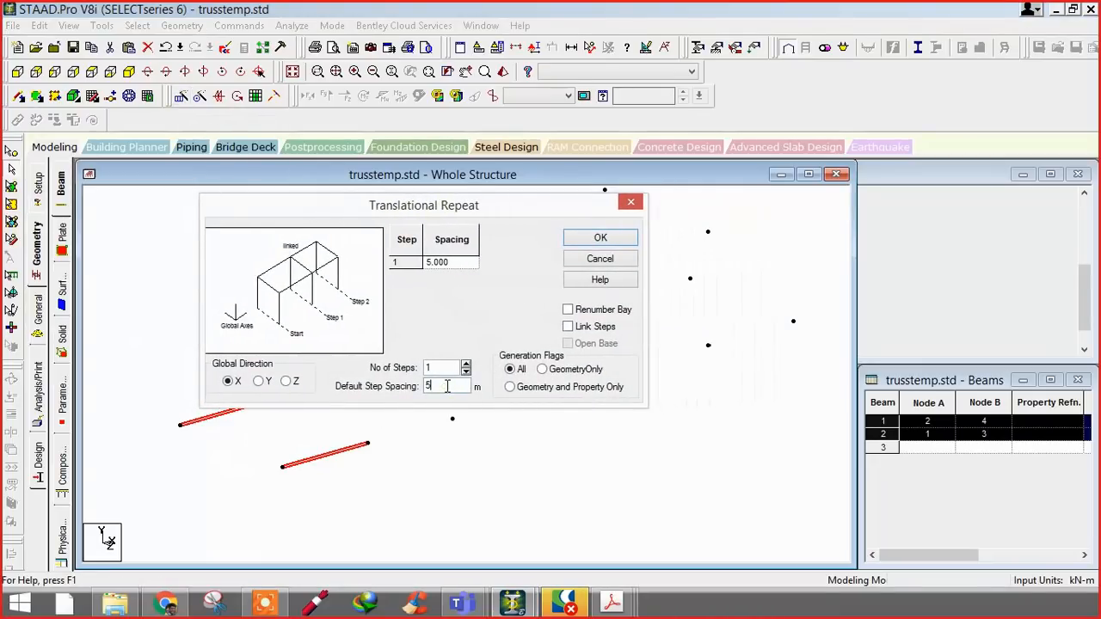
click(466, 365)
click(465, 365)
click(465, 365)
click(465, 365)
click(467, 364)
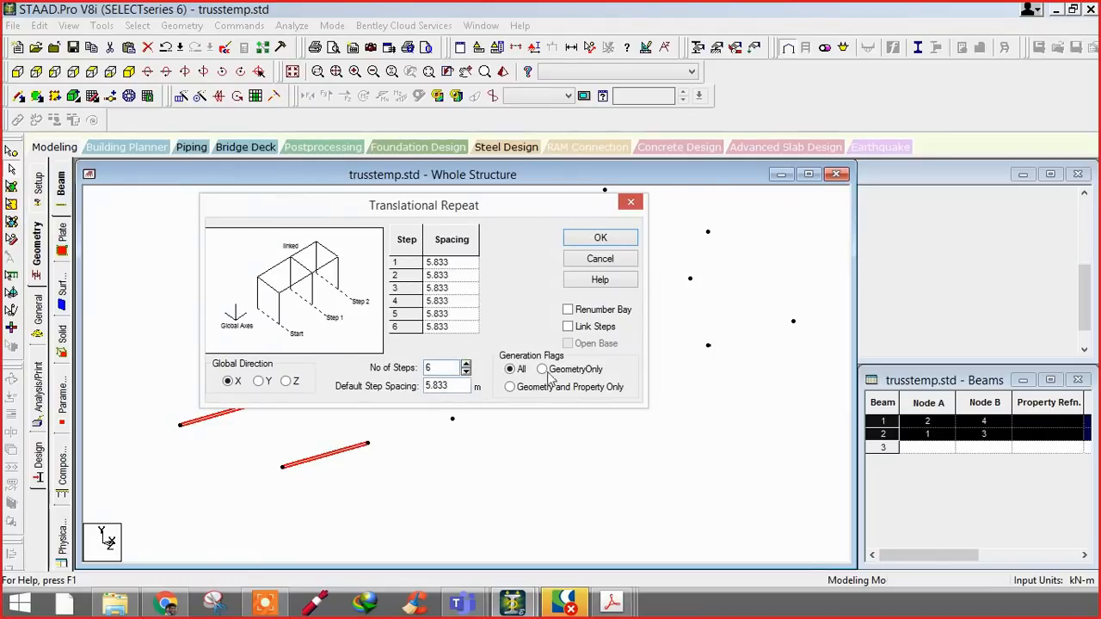
click(594, 239)
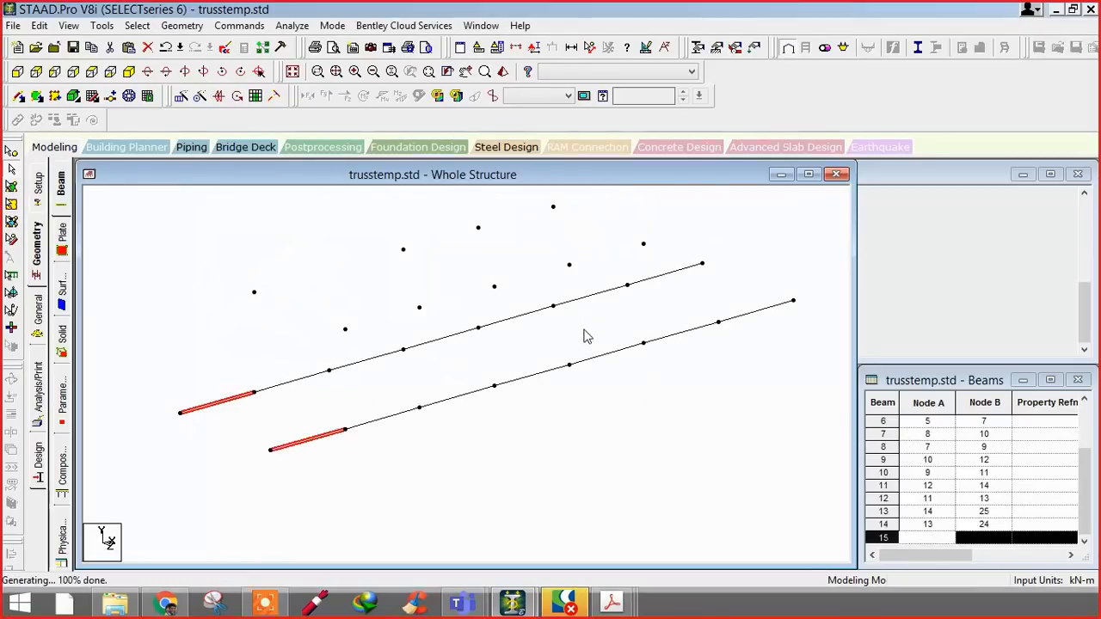
- Examine the bottom chords and the top nodes from several angles to check for missing nodes
scroll(559, 404, down, 2)
middle_drag(512, 428, 495, 453)
key(Down)
key(Left)
scroll(403, 357, up, 1)
key(Down)
key(Down)
middle_drag(362, 325, 398, 358)
key(Down)
key(Down)
key(Down)
key(Down)
key(Down)
key(Down)
key(Right)
key(Right)
key(Right)
key(Right)
key(Right)
key(Right)
key(Right)
key(Right)
key(Right)
key(Down)
key(Up)
key(Left)
key(Left)
key(Left)
key(Left)
key(Left)
key(Left)
key(Left)
key(Left)
key(Left)
key(Left)
key(Right)
key(Right)
key(Right)
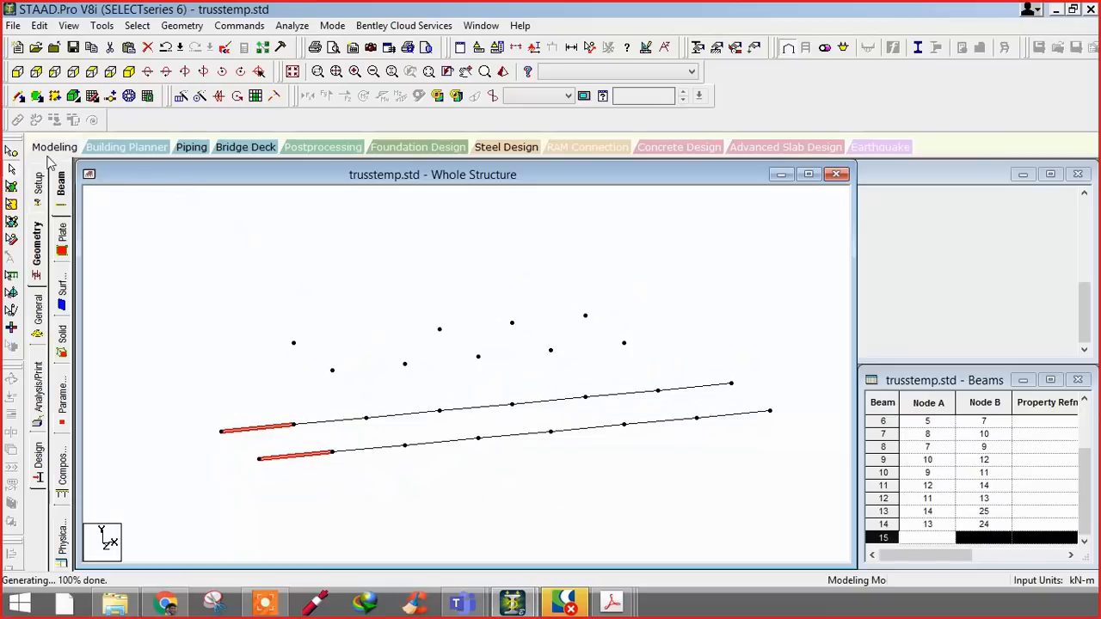
- Copy the third node of the rear bottom chord and paste it with an offset of 6.35 m along Y
click(12, 151)
click(367, 417)
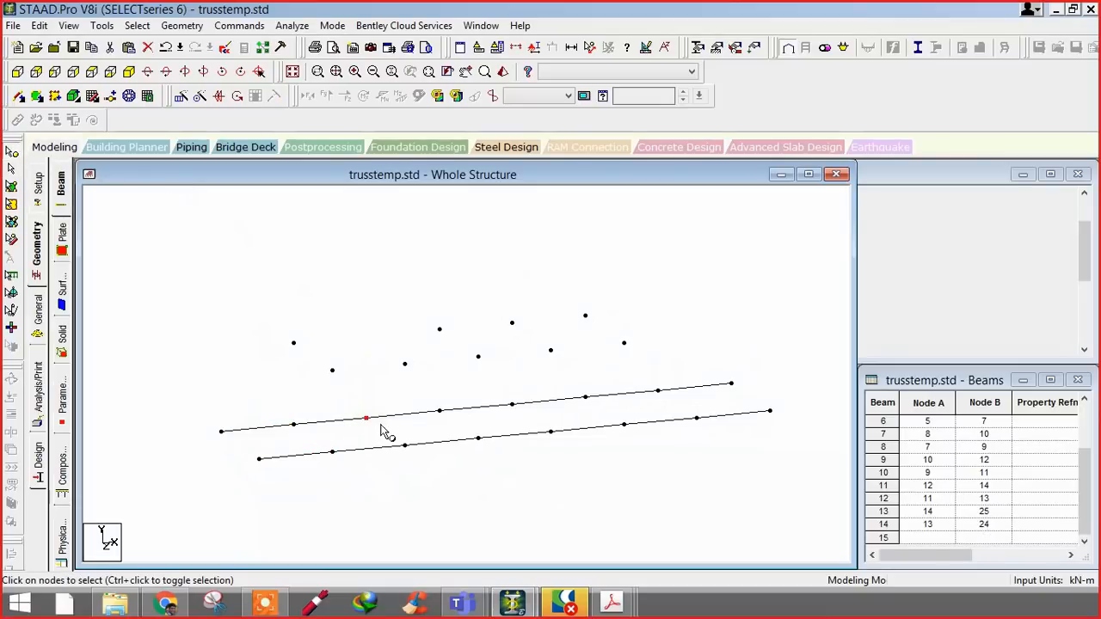
key(ctrl+v)
double_click(481, 335)
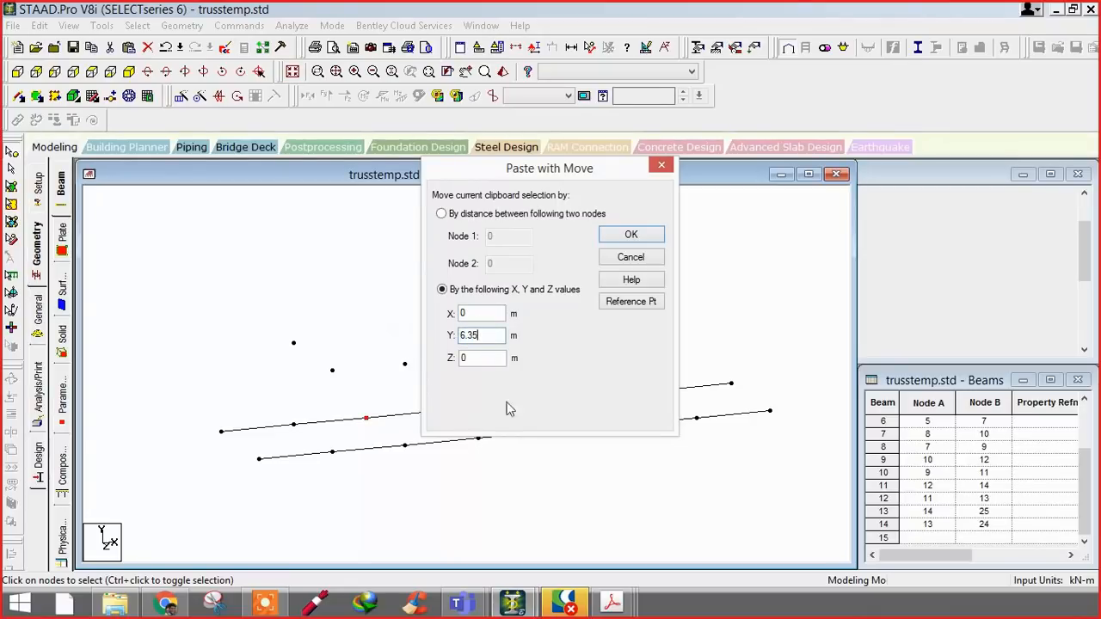
text(6.35)
click(631, 245)
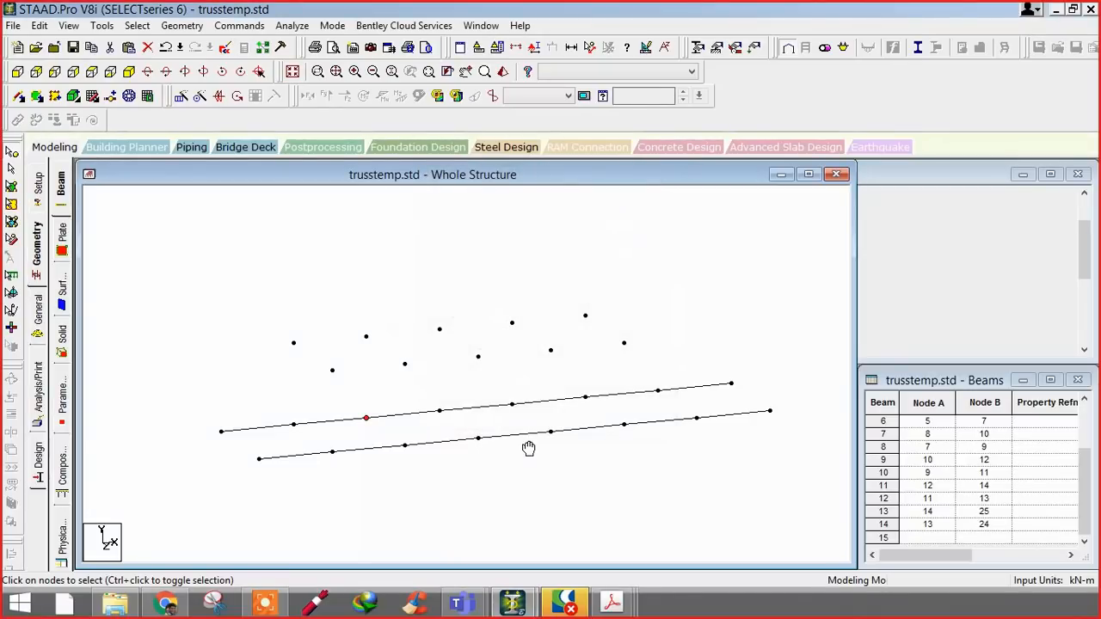
- Add the first top chord beam on each truss, from node 16 to 17 and from node 15 to 26
middle_drag(529, 449, 545, 437)
key(Up)
key(Up)
key(Up)
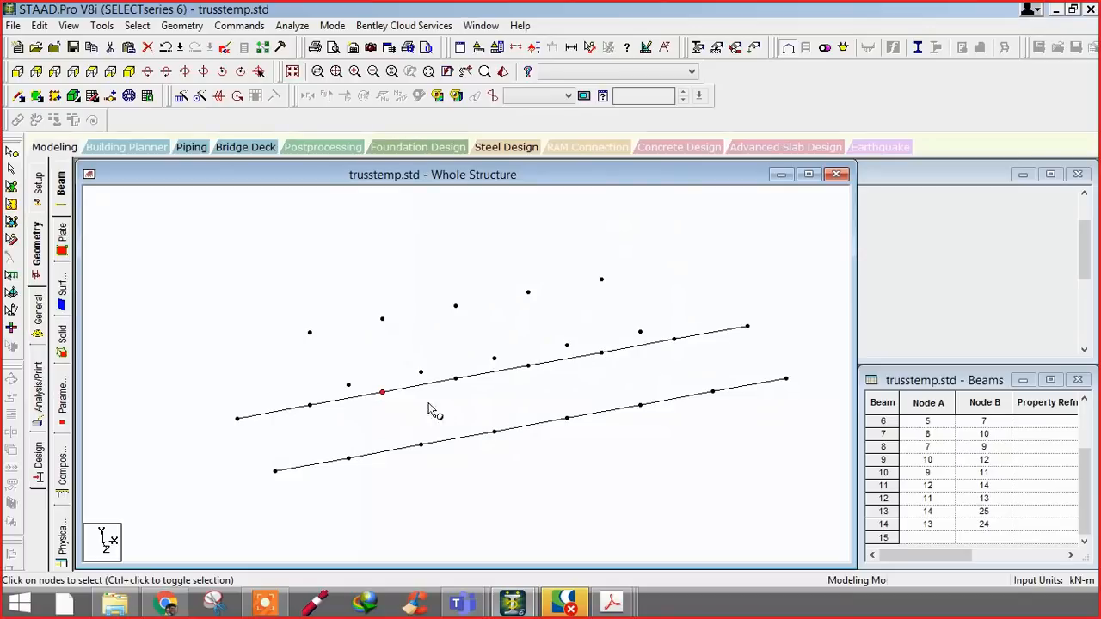
click(19, 96)
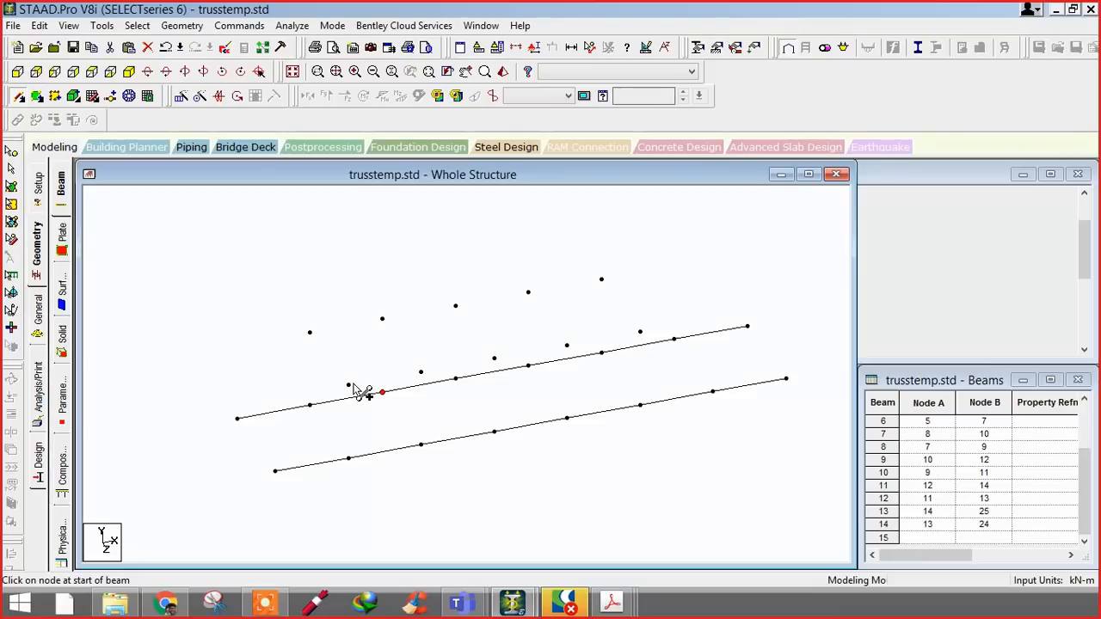
mouse_move(348, 384)
mouse_down()
mouse_move(438, 381)
mouse_move(420, 372)
mouse_up()
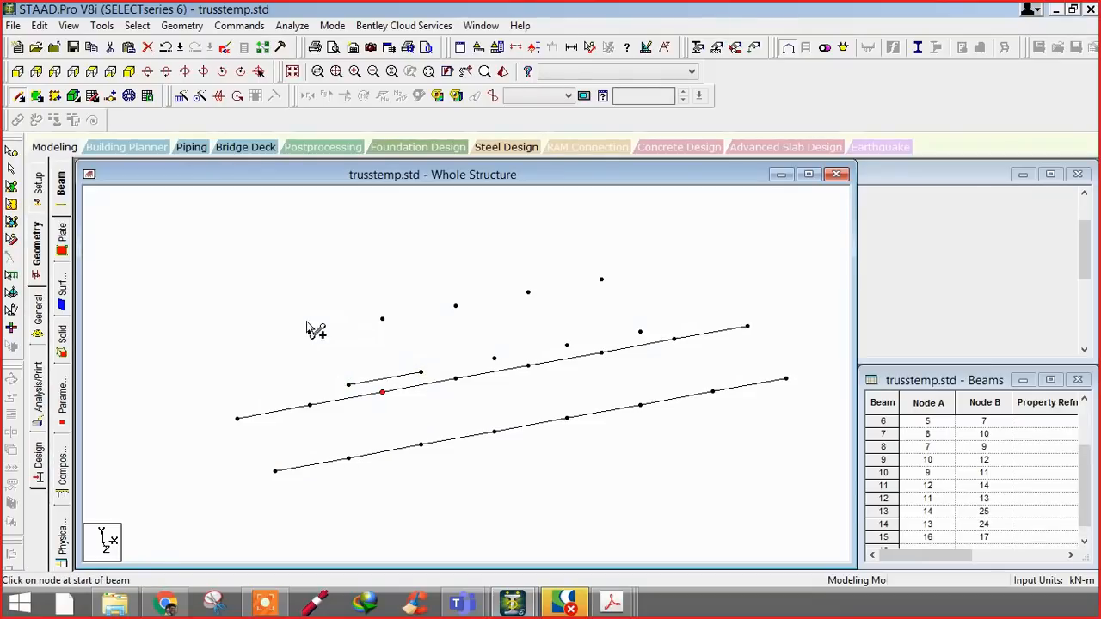
click(310, 332)
click(382, 319)
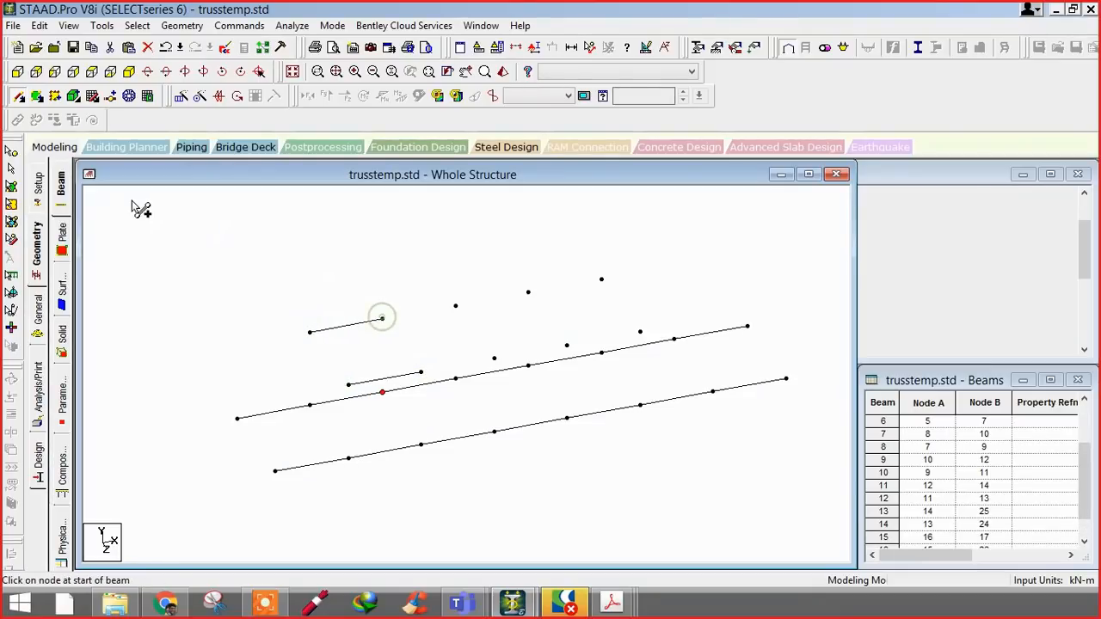
- Repeat the two top chord beams along X in 5 steps with a spacing of 5.833 m
click(11, 168)
click(413, 376)
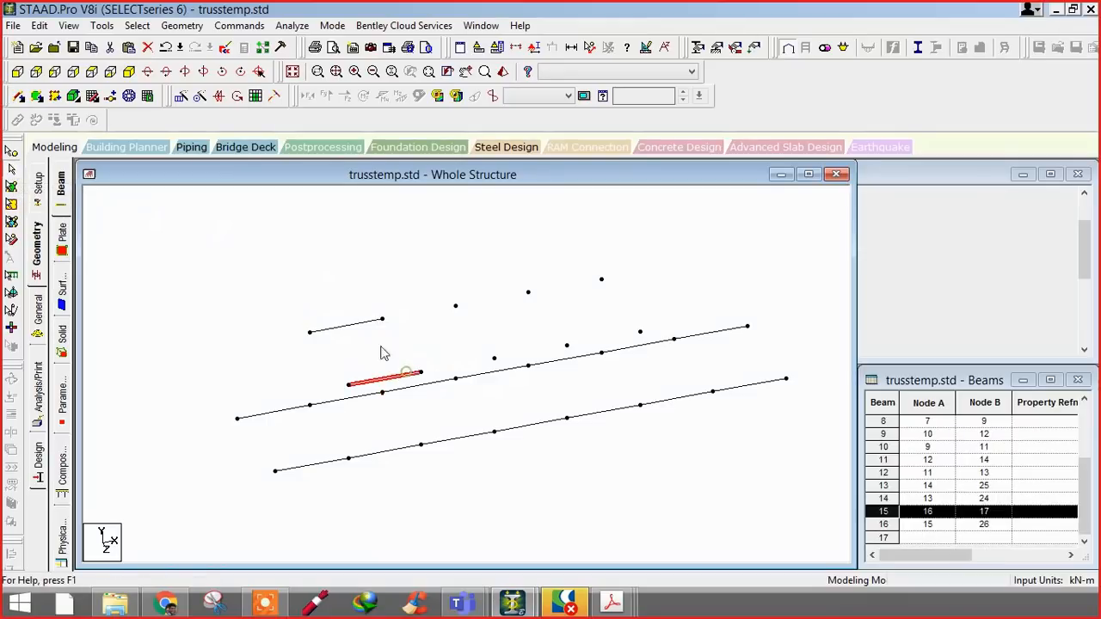
ctrl+click(350, 328)
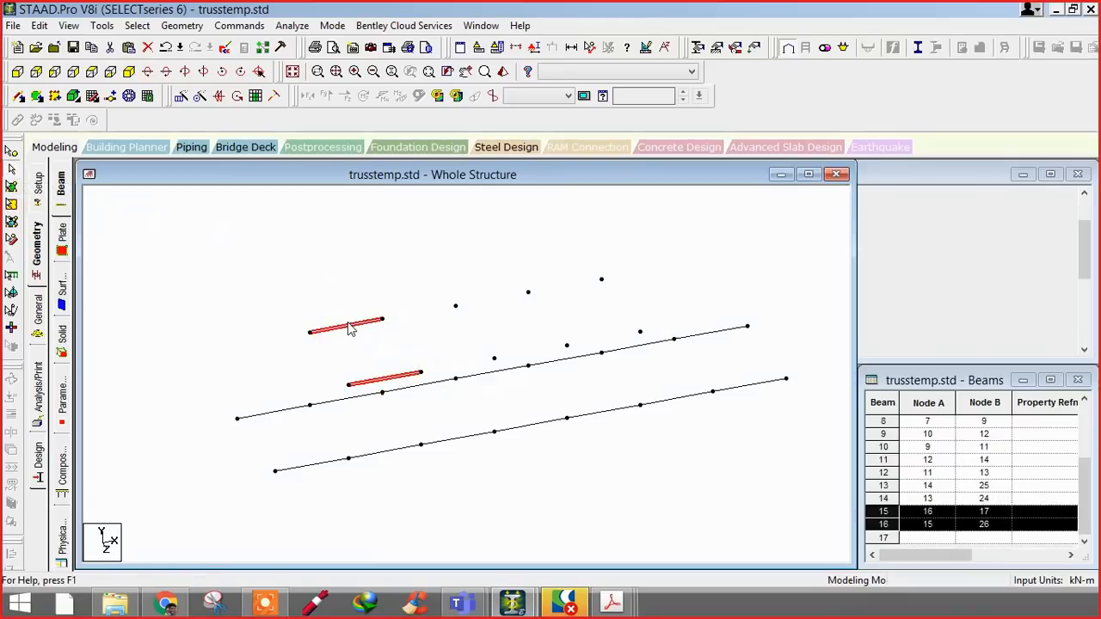
click(183, 96)
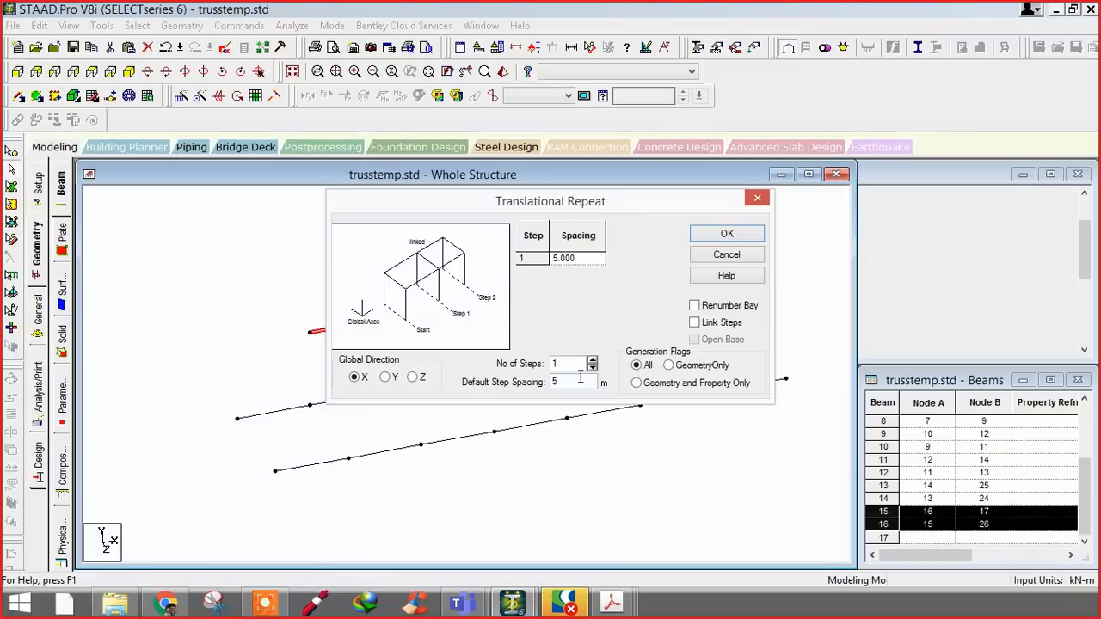
drag(564, 379, 530, 384)
click(592, 361)
drag(454, 202, 496, 477)
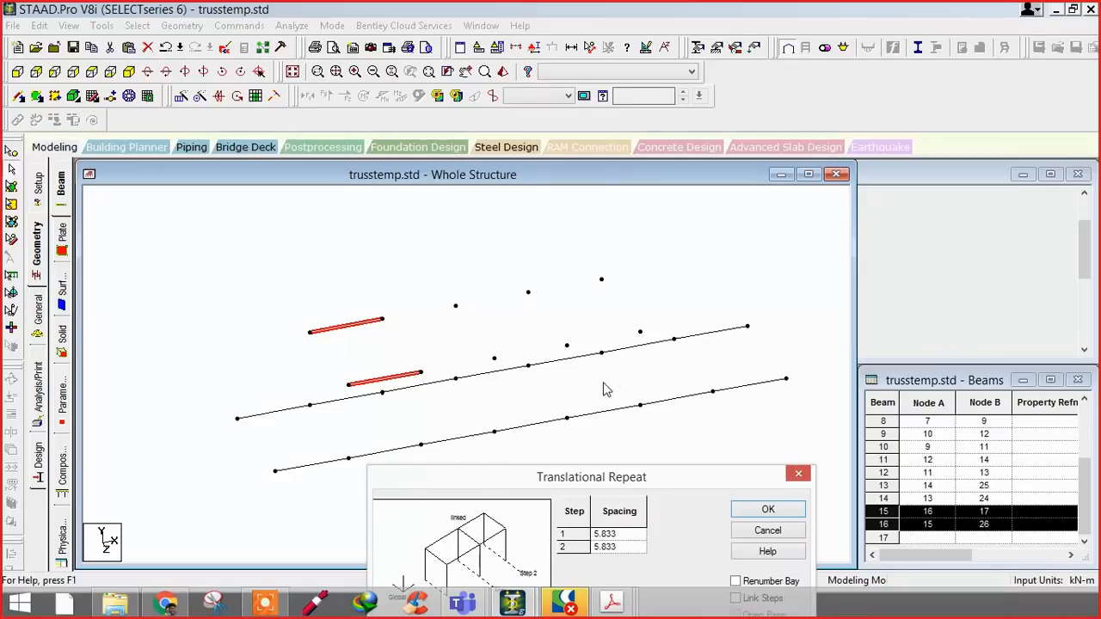
middle_drag(484, 376, 405, 310)
key(Left)
key(Left)
key(Left)
key(Left)
key(Left)
key(Left)
key(Left)
key(Left)
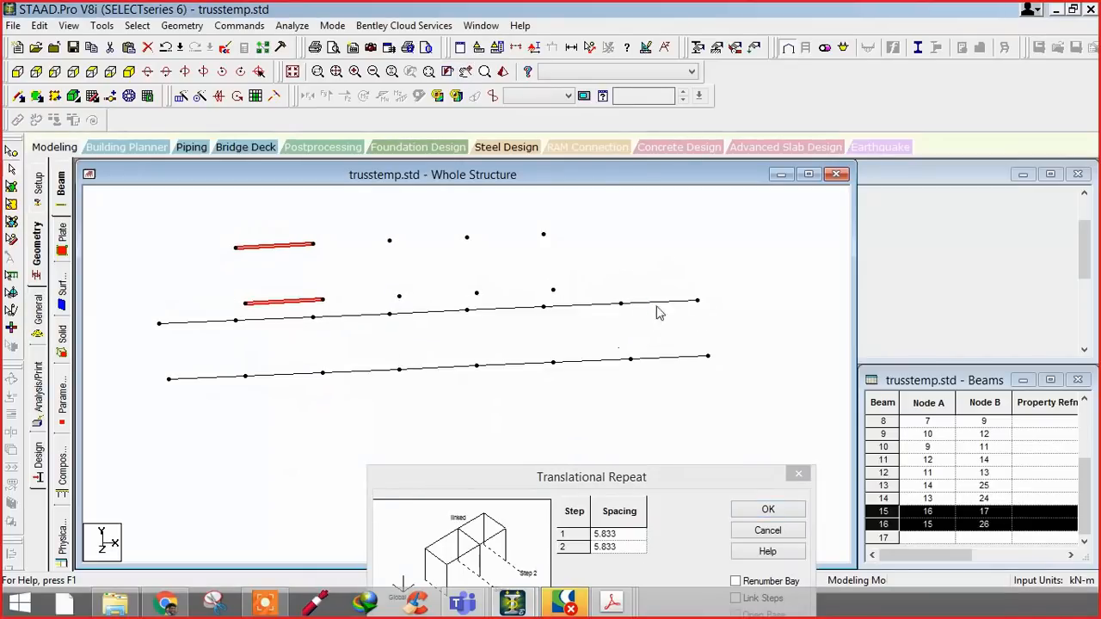
middle_drag(555, 338, 545, 301)
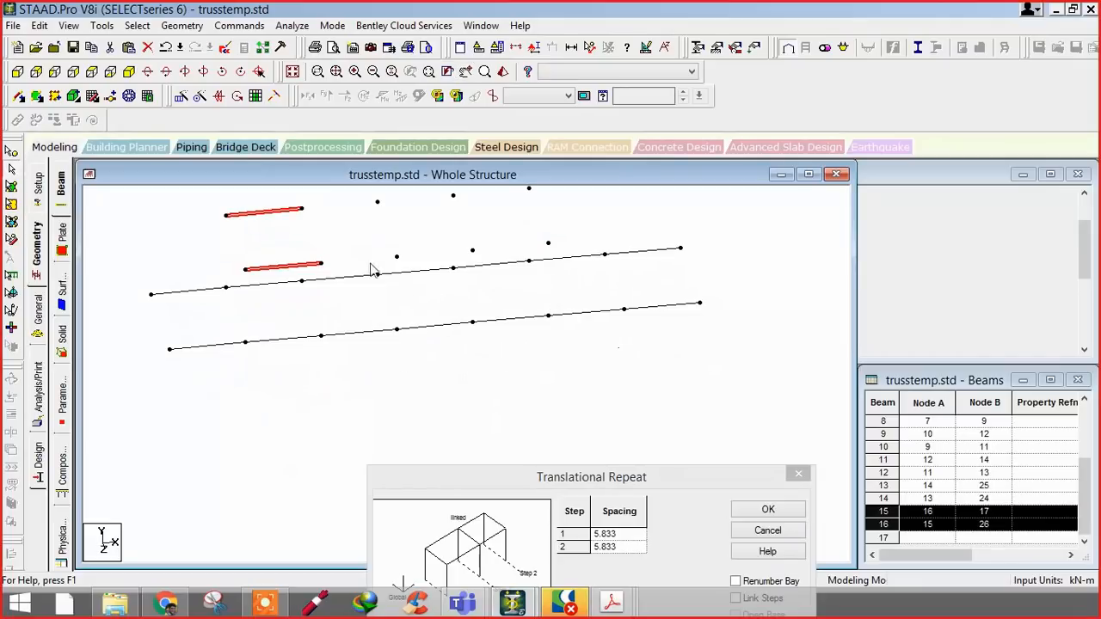
drag(527, 472, 522, 296)
click(628, 461)
click(628, 462)
click(628, 461)
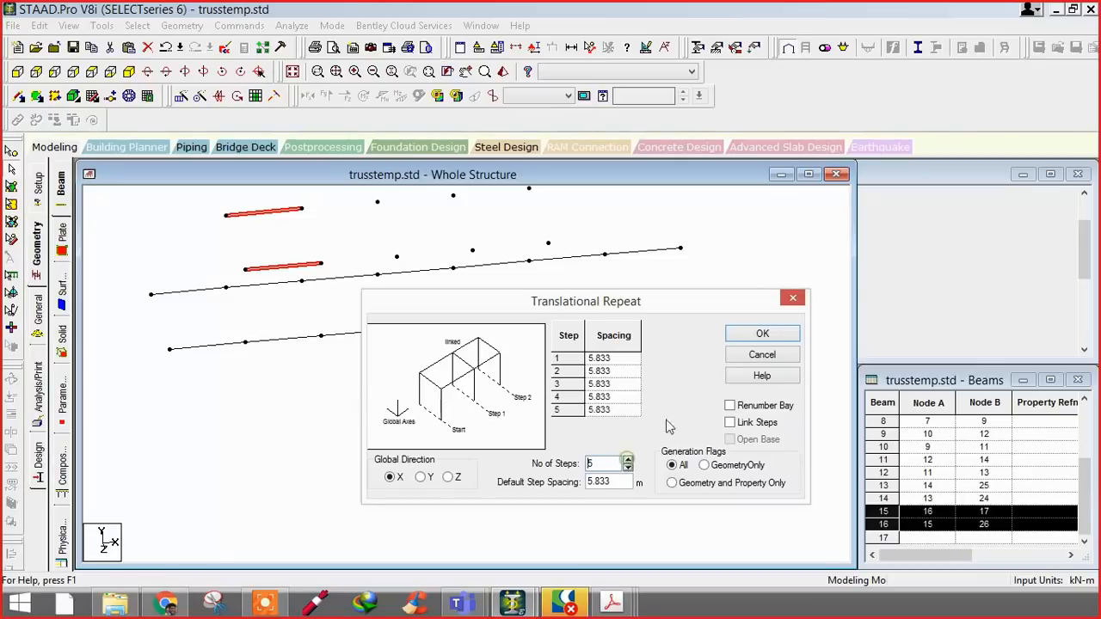
click(733, 334)
- Delete the extra end beam of each top chord together with the node it leaves unattached
scroll(504, 438, down, 3)
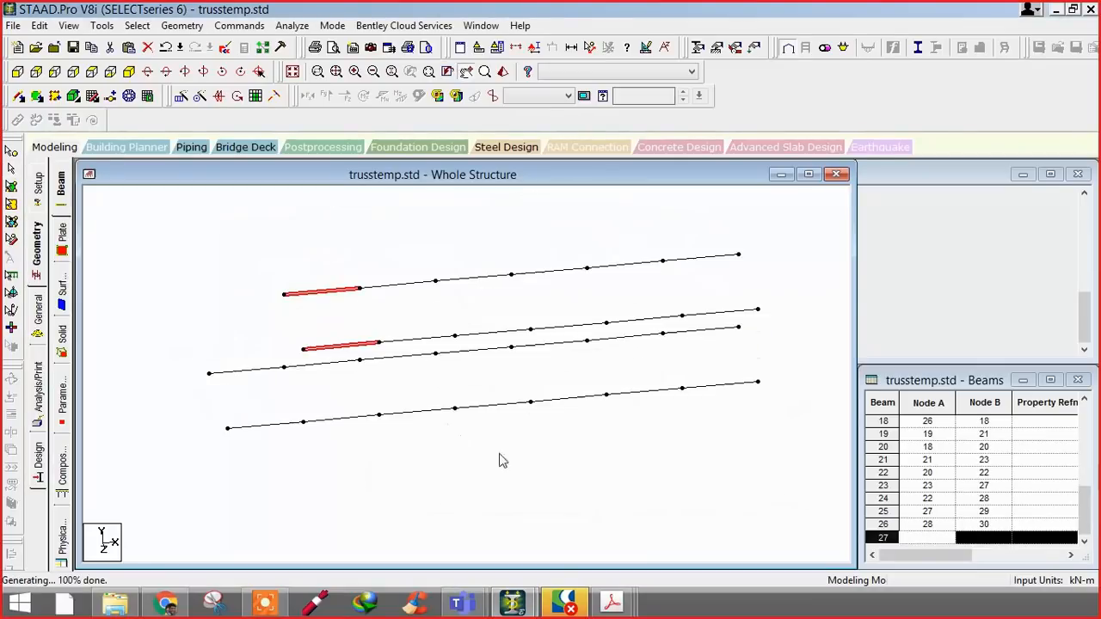
key(Left)
key(Left)
key(Left)
key(Right)
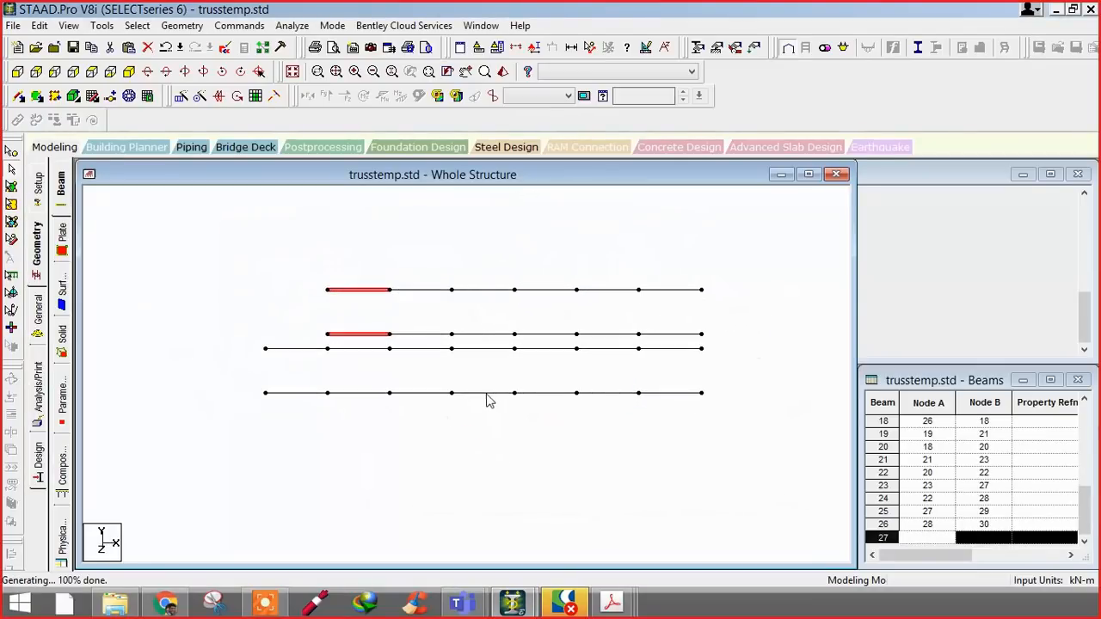
click(661, 334)
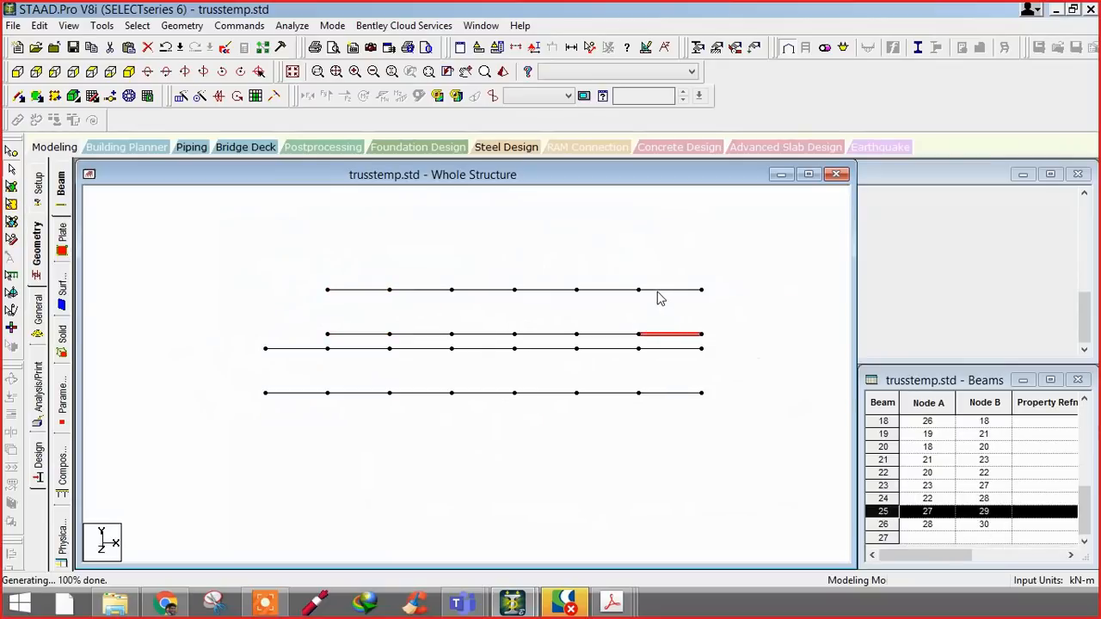
key(Delete)
click(629, 344)
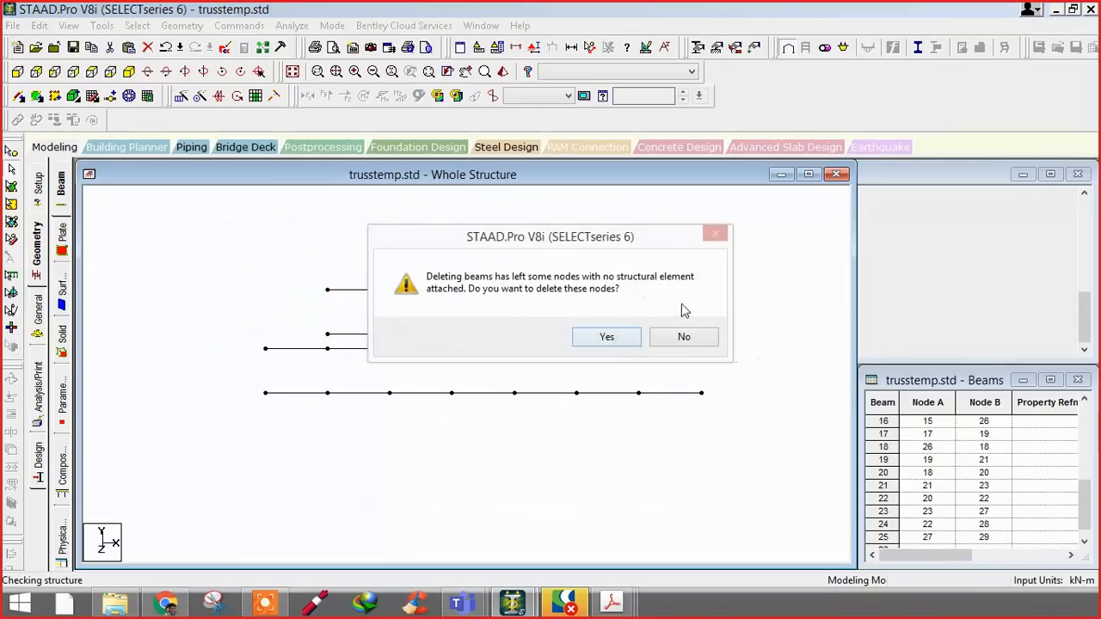
click(607, 339)
click(653, 333)
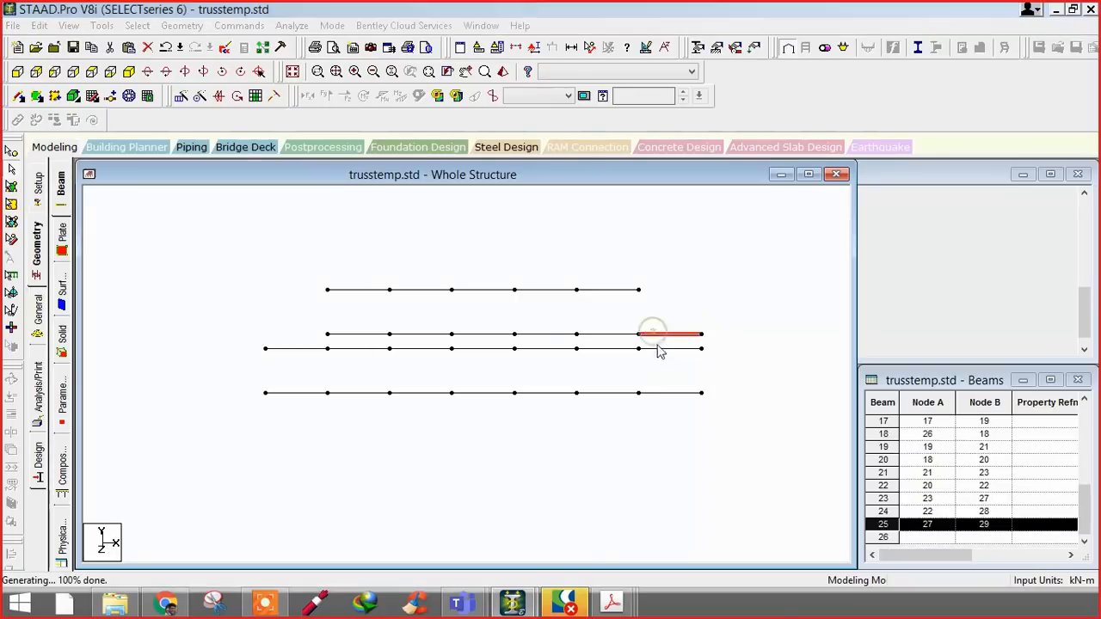
key(Delete)
click(610, 339)
click(612, 336)
- Add the inclined end beam of the front truss from the bottom chord's first node to the top chord's first node, and save the structure
key(Right)
key(Right)
key(Right)
key(Right)
key(Right)
key(Right)
key(Right)
key(Right)
key(Right)
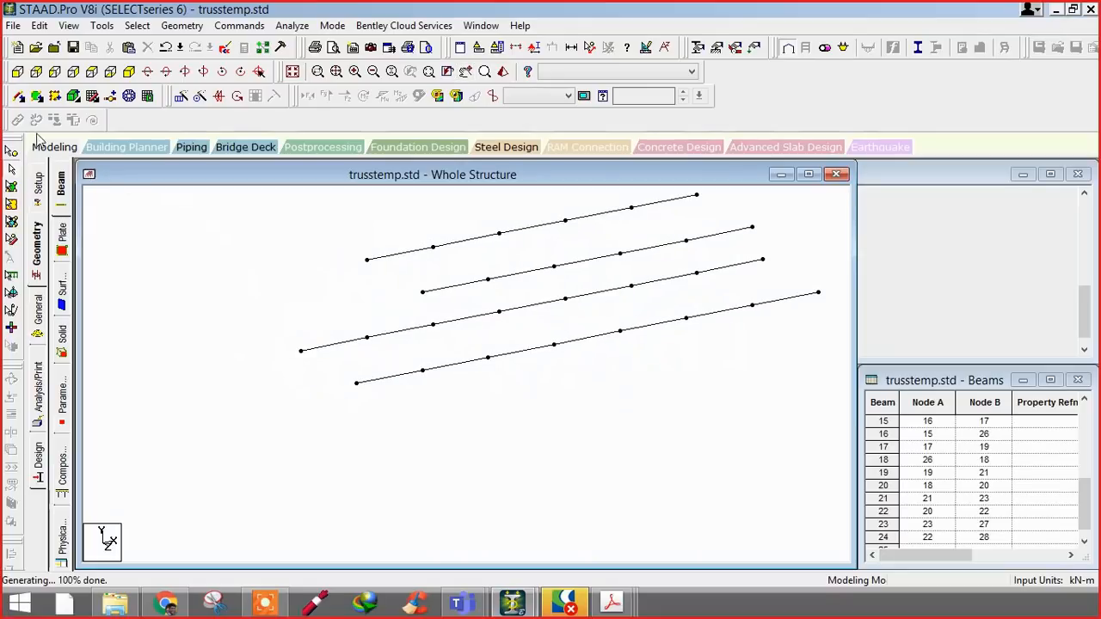
click(36, 97)
key(Right)
key(Right)
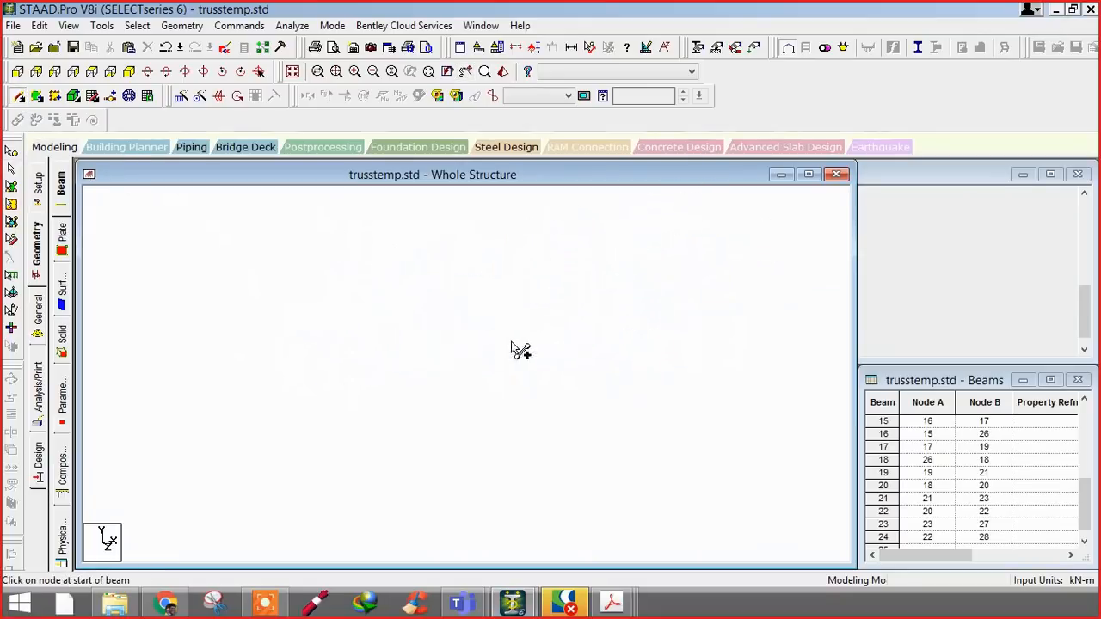
drag(287, 415, 375, 299)
click(543, 336)
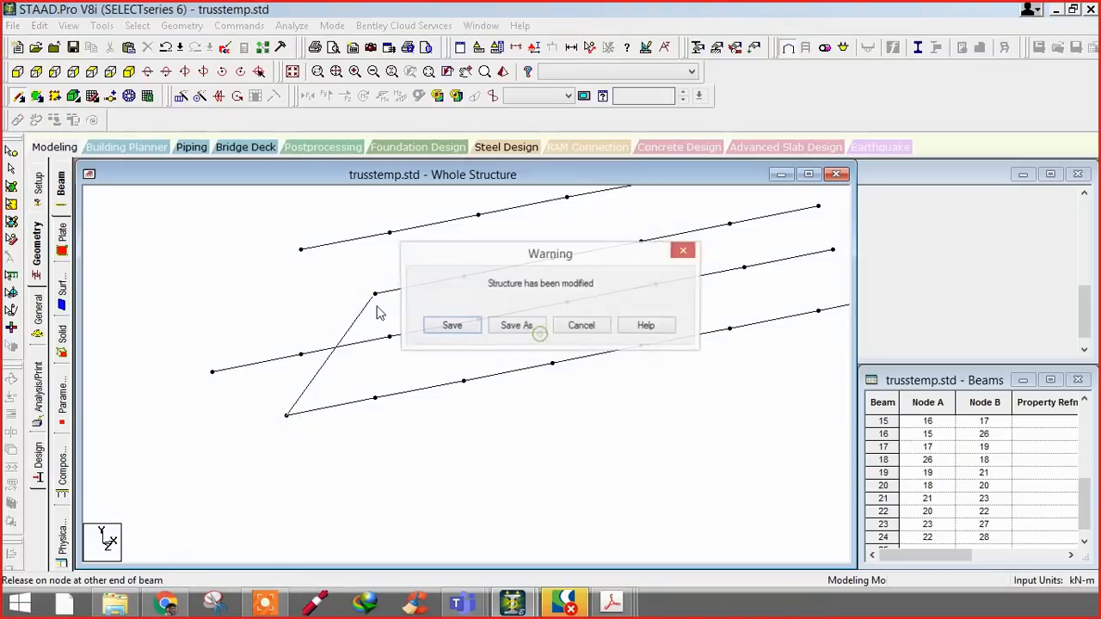
click(451, 326)
right_click(454, 406)
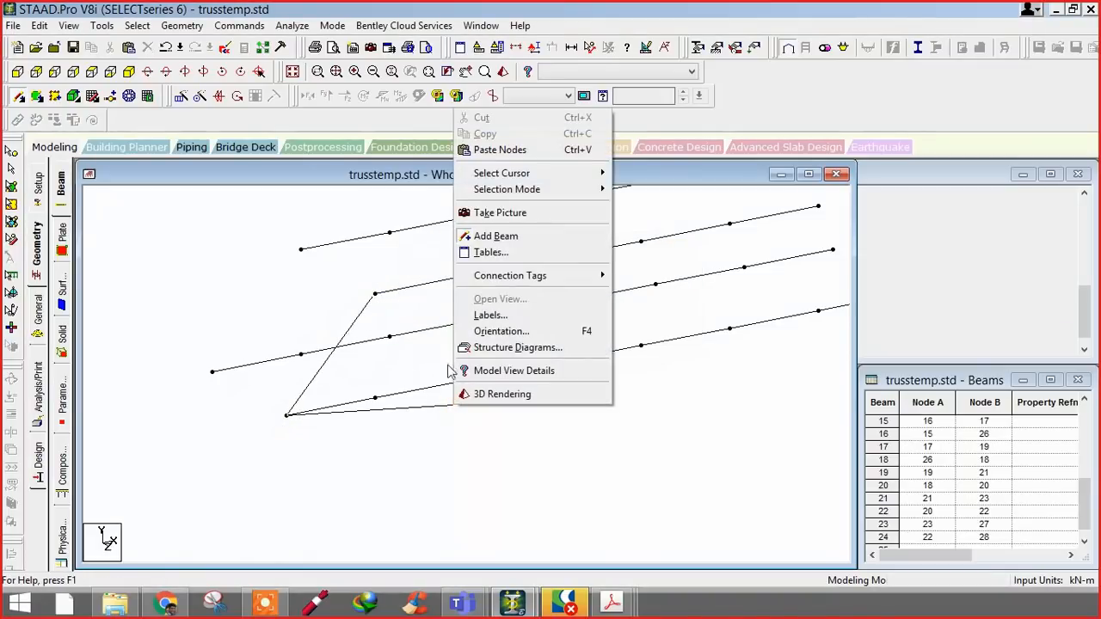
click(616, 413)
click(23, 96)
click(287, 416)
click(376, 294)
- Add the first four vertical beams of the front truss, from the bottom chord nodes up to the top chord nodes
click(376, 398)
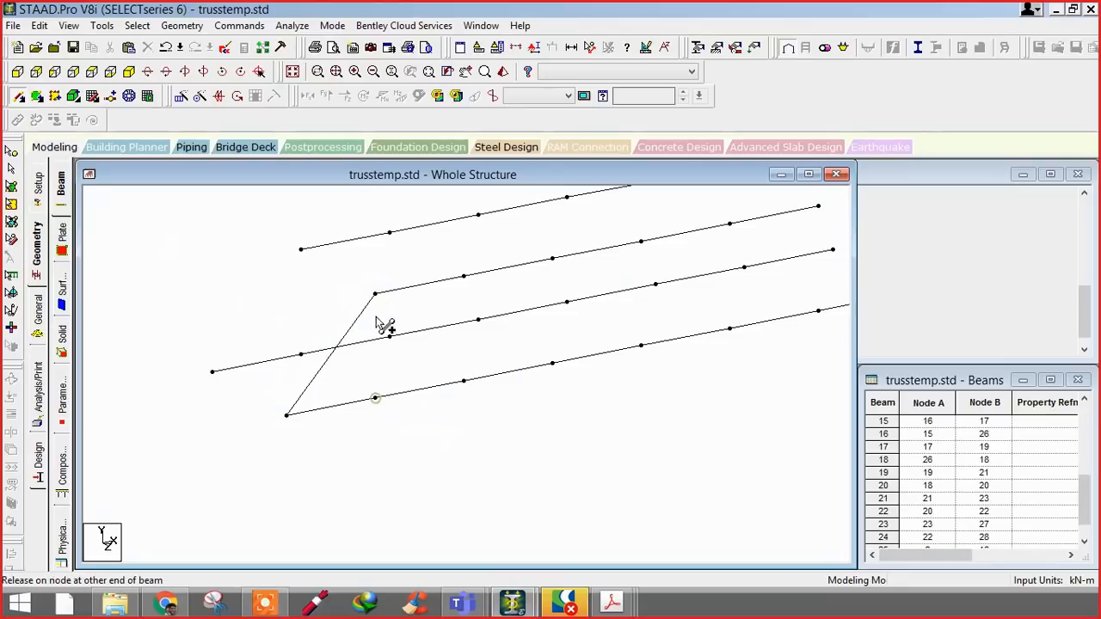
click(376, 294)
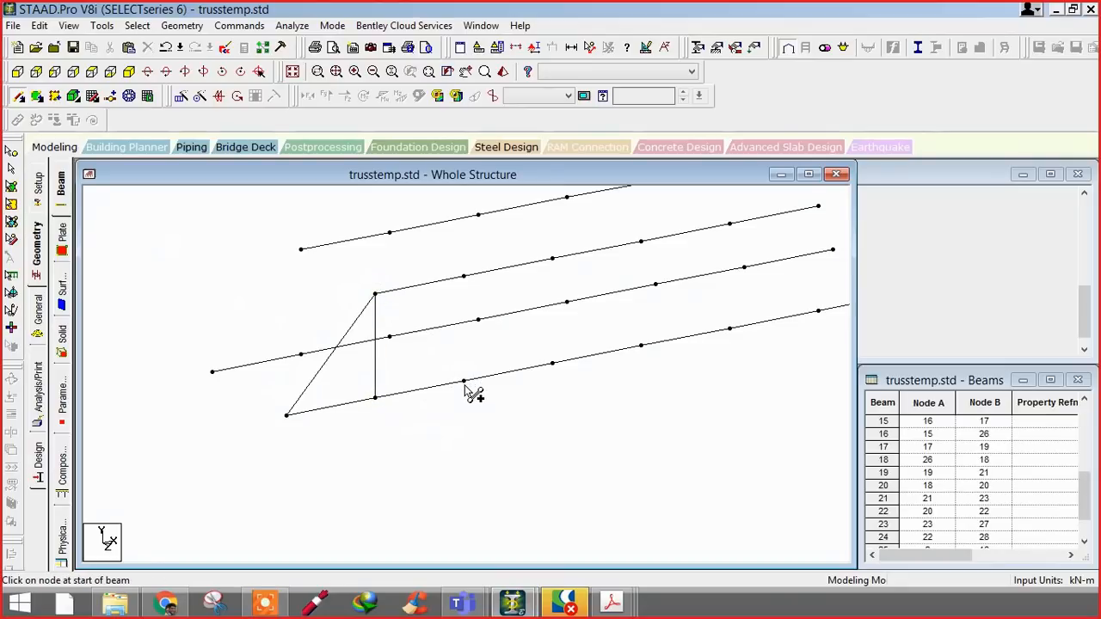
click(464, 381)
click(464, 277)
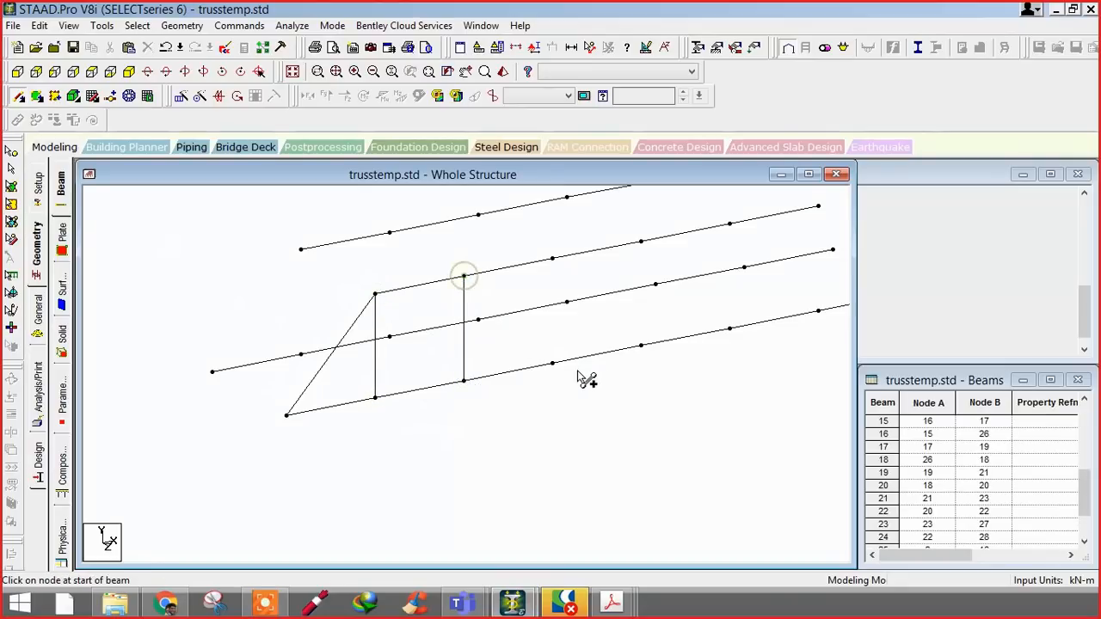
click(552, 363)
click(553, 258)
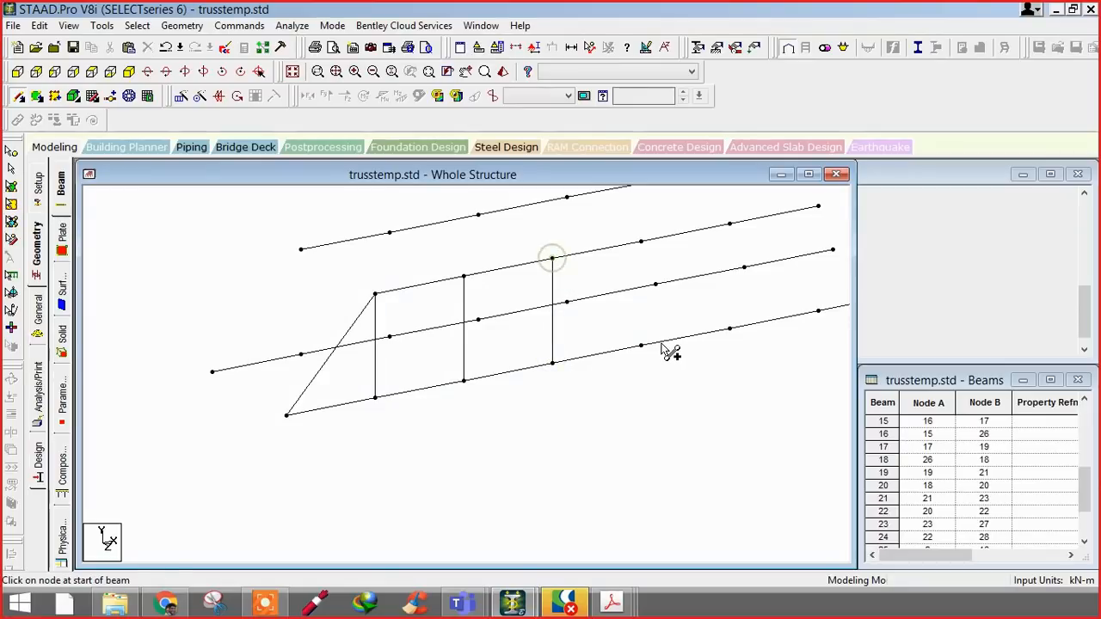
click(641, 345)
click(641, 243)
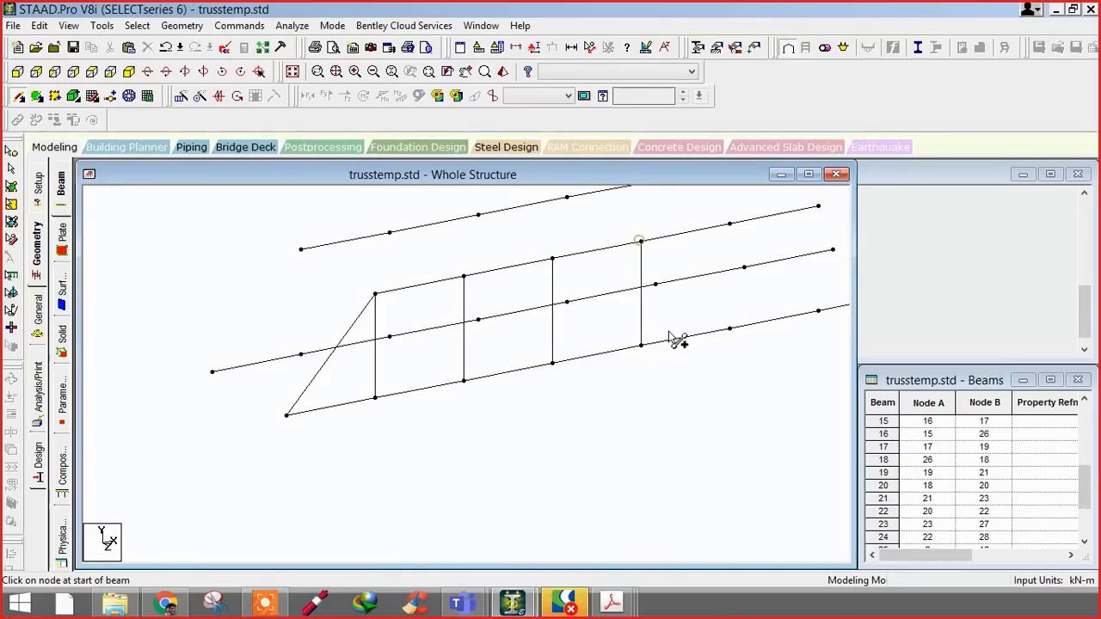
- Add the front truss's last two verticals and the inclined end beam from the bottom chord's last node to the top chord's last node
middle_drag(659, 308, 458, 433)
click(512, 418)
click(512, 313)
click(600, 401)
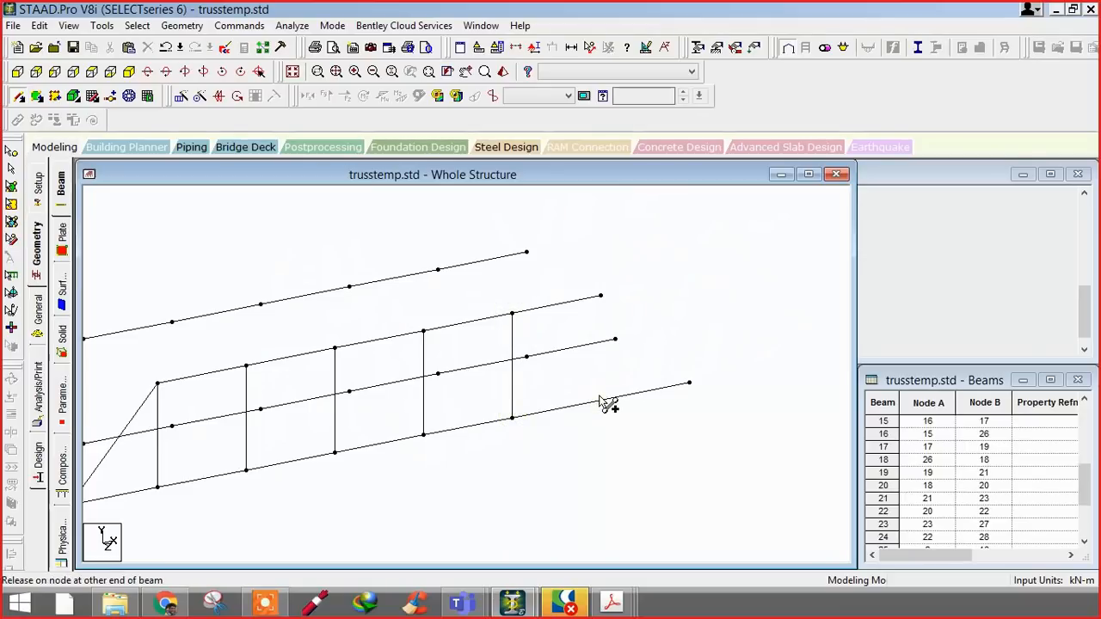
click(601, 297)
click(689, 382)
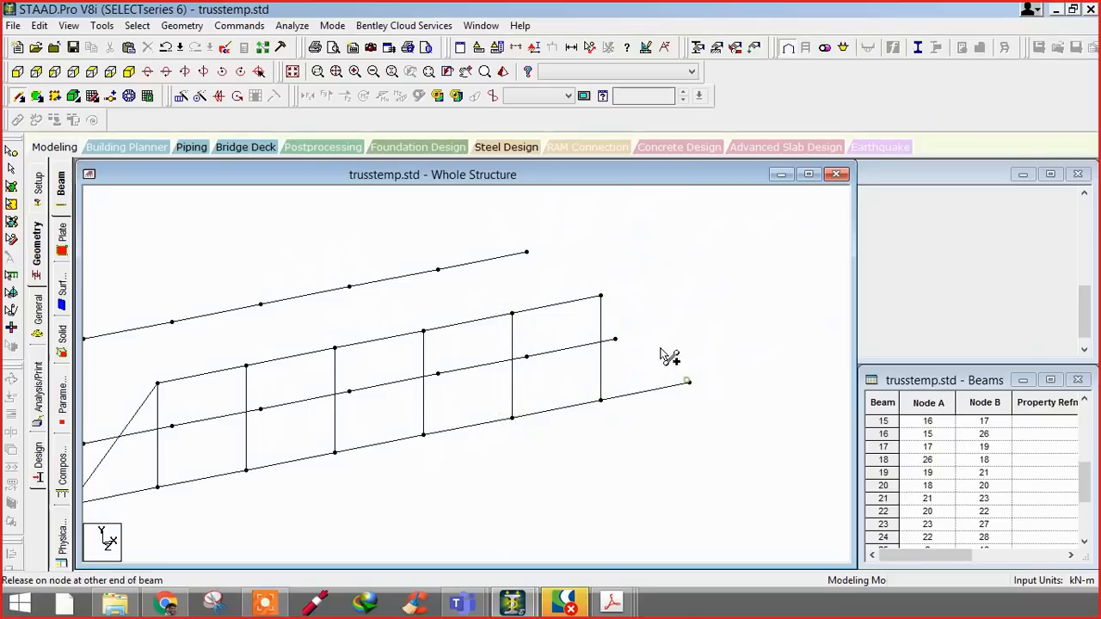
click(600, 296)
- Add diagonals in the front truss's second to fifth panels, the first three sloping down and the fourth rising from the bottom chord
scroll(575, 398, down, 1)
middle_drag(571, 401, 639, 328)
middle_drag(370, 399, 460, 408)
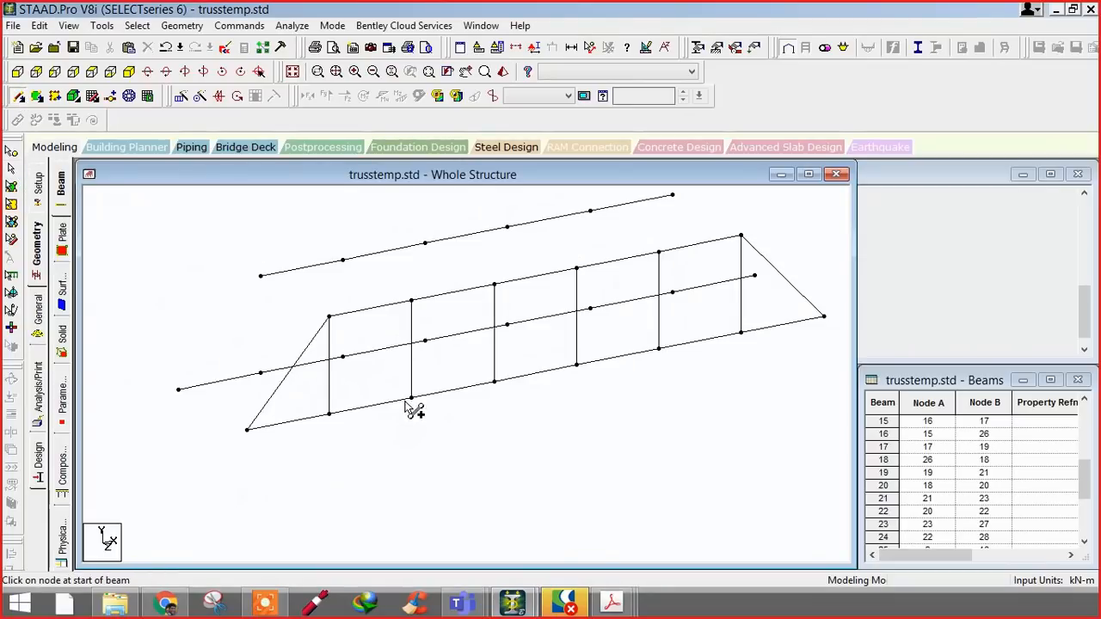
drag(411, 397, 335, 322)
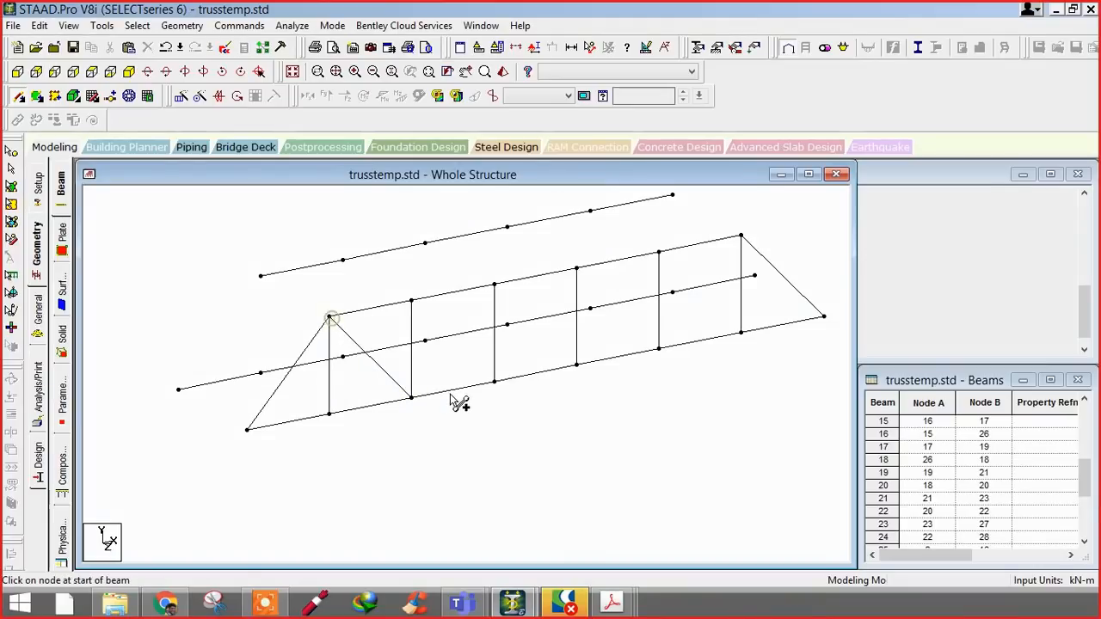
drag(492, 383, 414, 303)
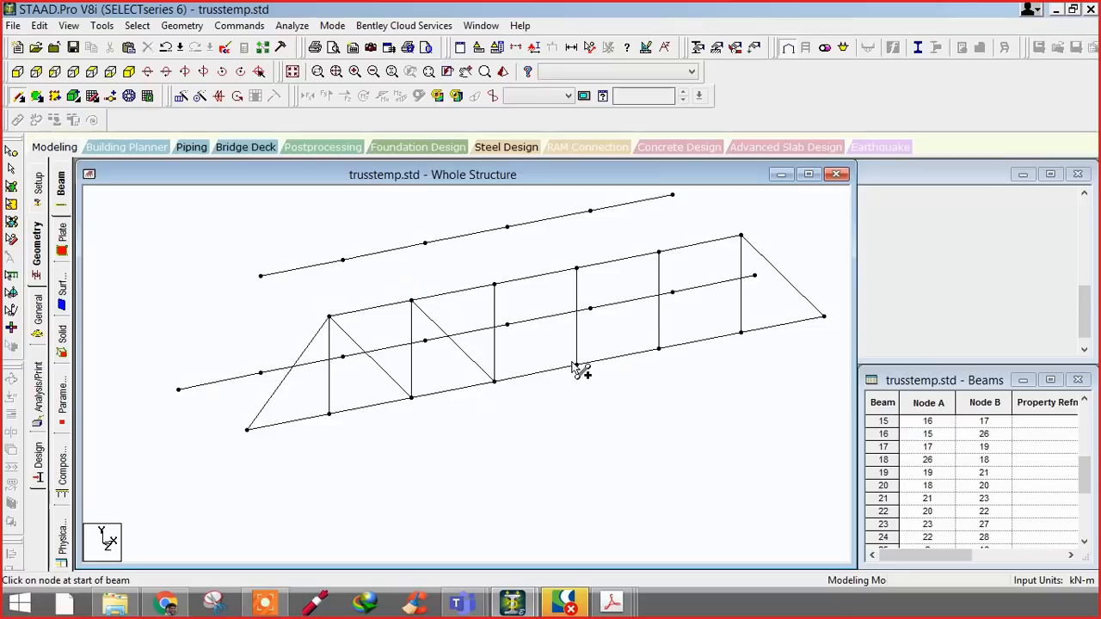
drag(576, 367, 495, 285)
drag(590, 368, 659, 252)
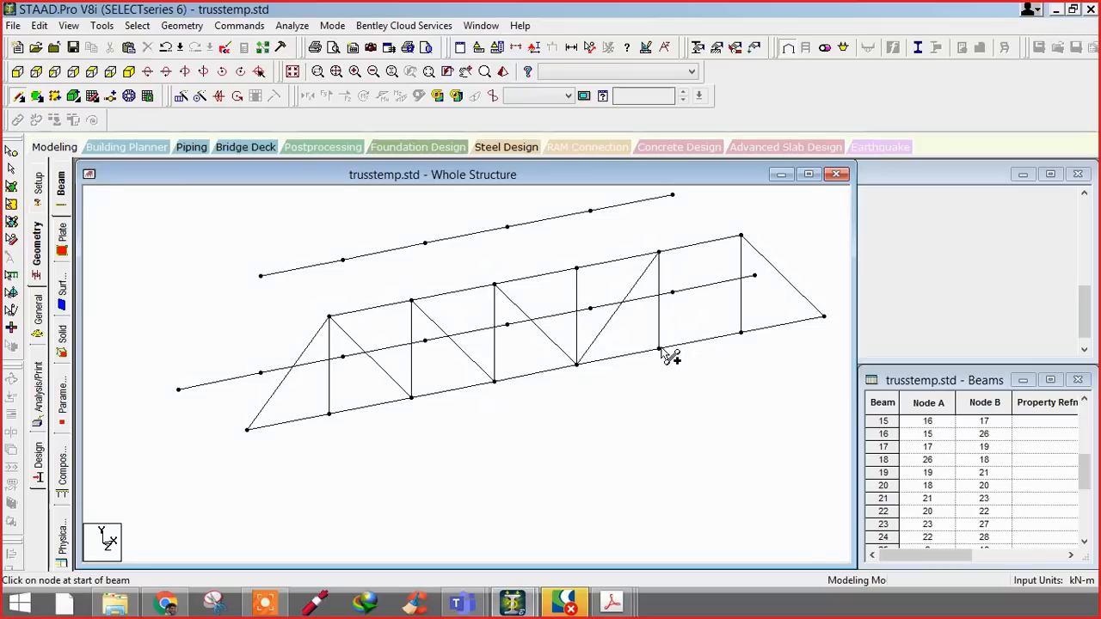
- Delete the last bottom chord beam of both trusses from the front view
middle_drag(452, 431, 391, 425)
key(Left)
key(Left)
key(Left)
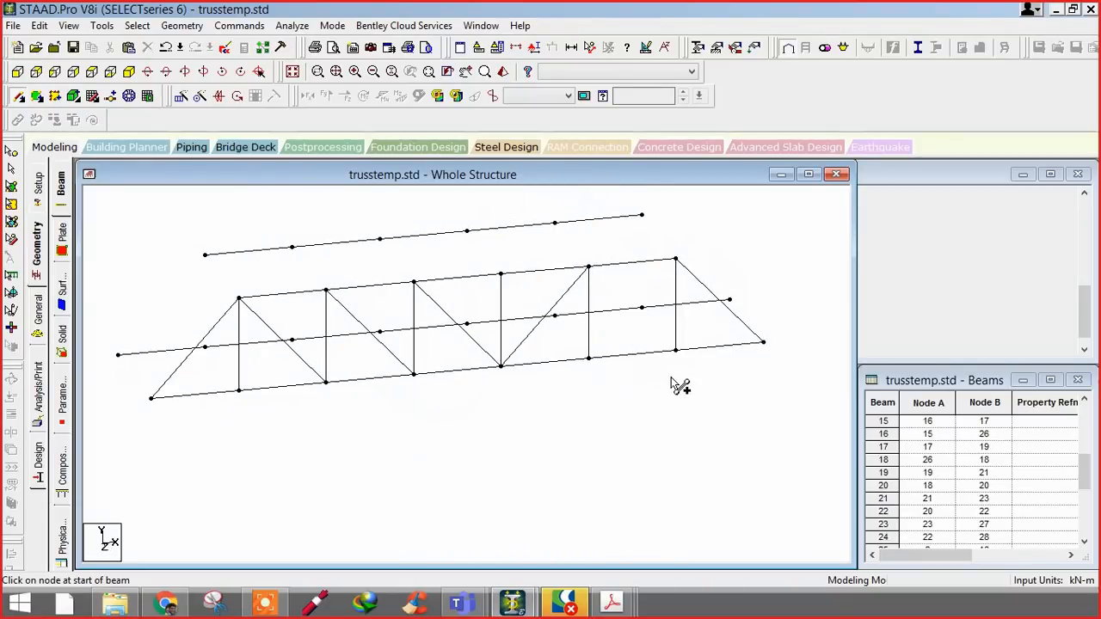
key(Left)
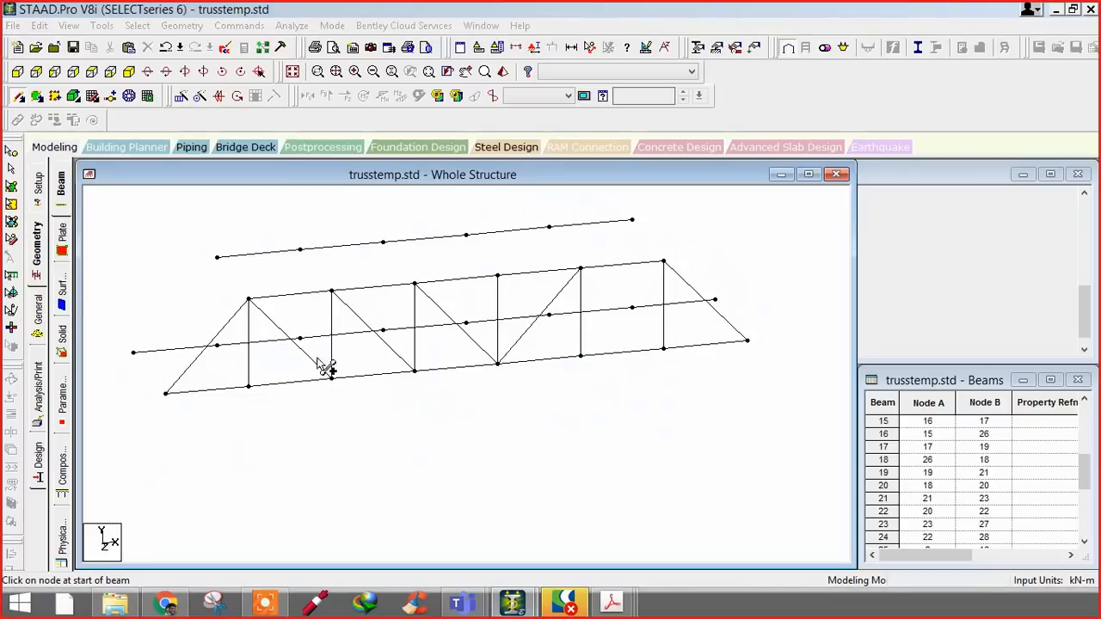
middle_drag(501, 450, 423, 450)
click(18, 70)
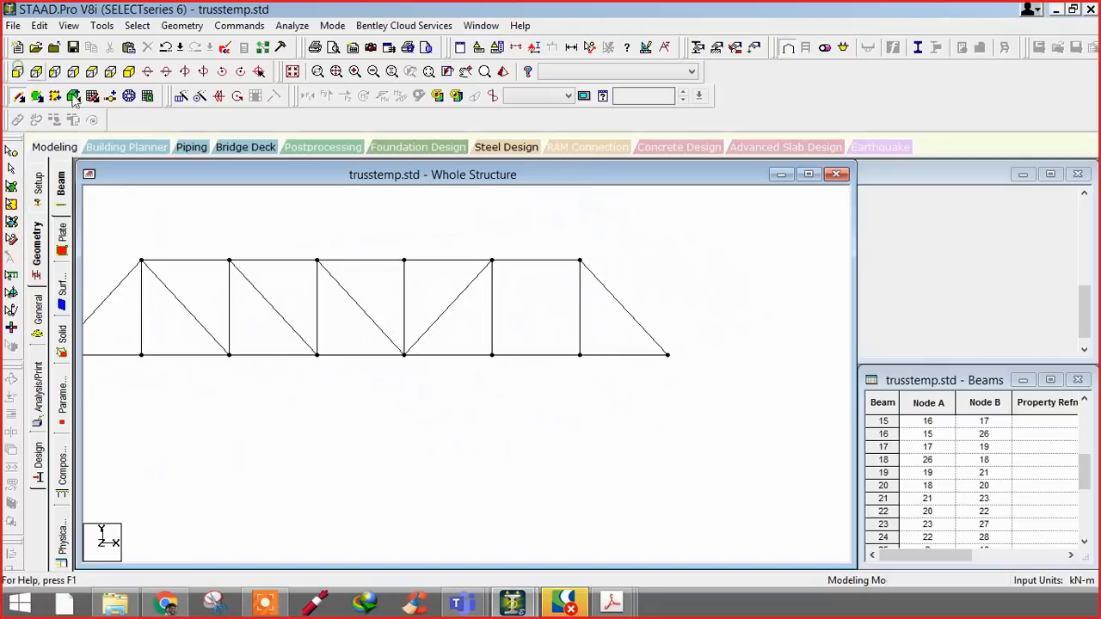
middle_drag(556, 394, 726, 410)
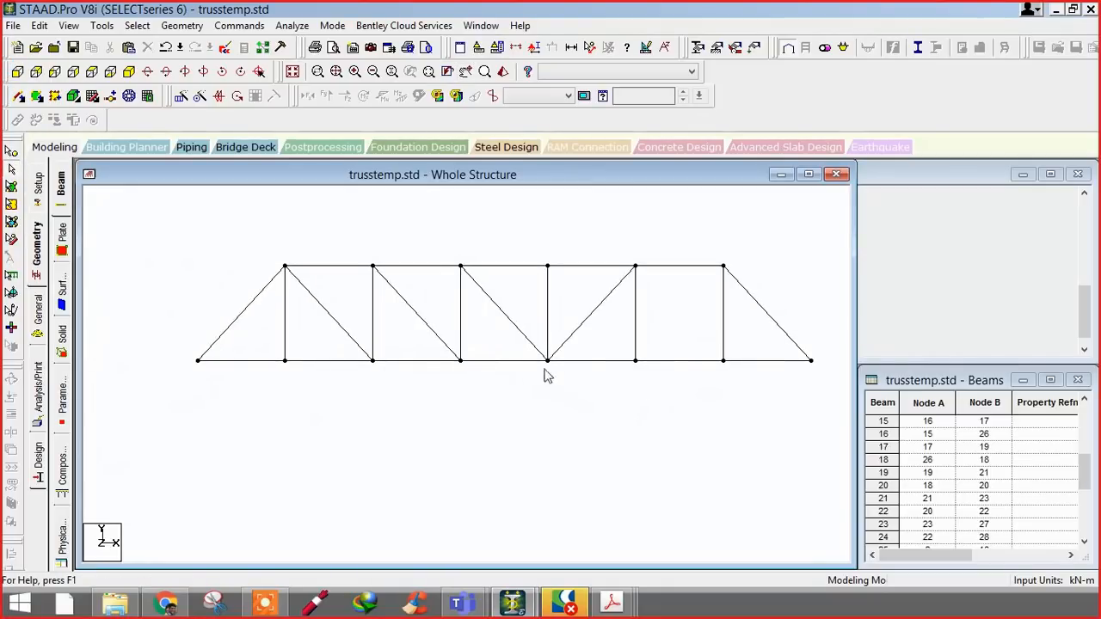
click(736, 359)
key(Delete)
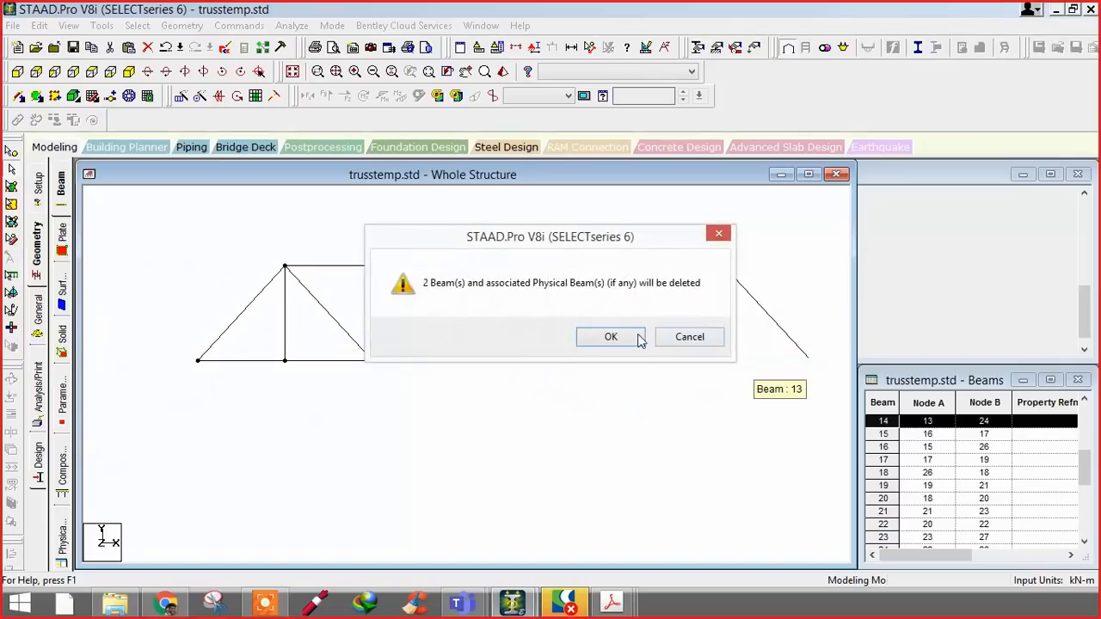
click(639, 338)
click(612, 339)
- Delete the front truss's last vertical and inclined end beam together with the last top chord beam of both trusses
click(726, 327)
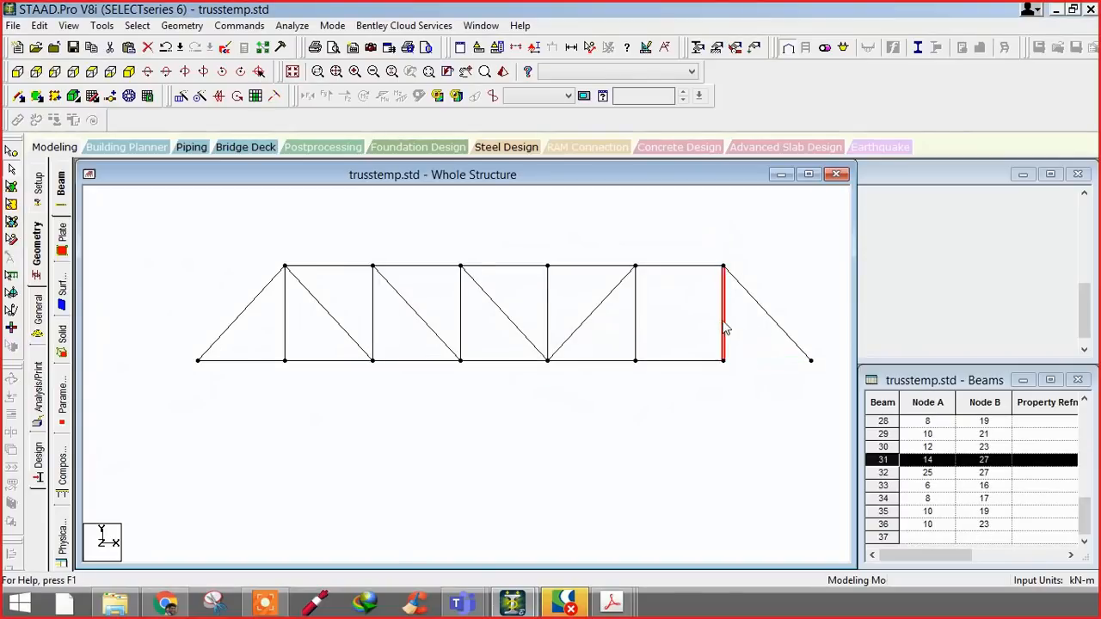
ctrl+click(756, 303)
key(Delete)
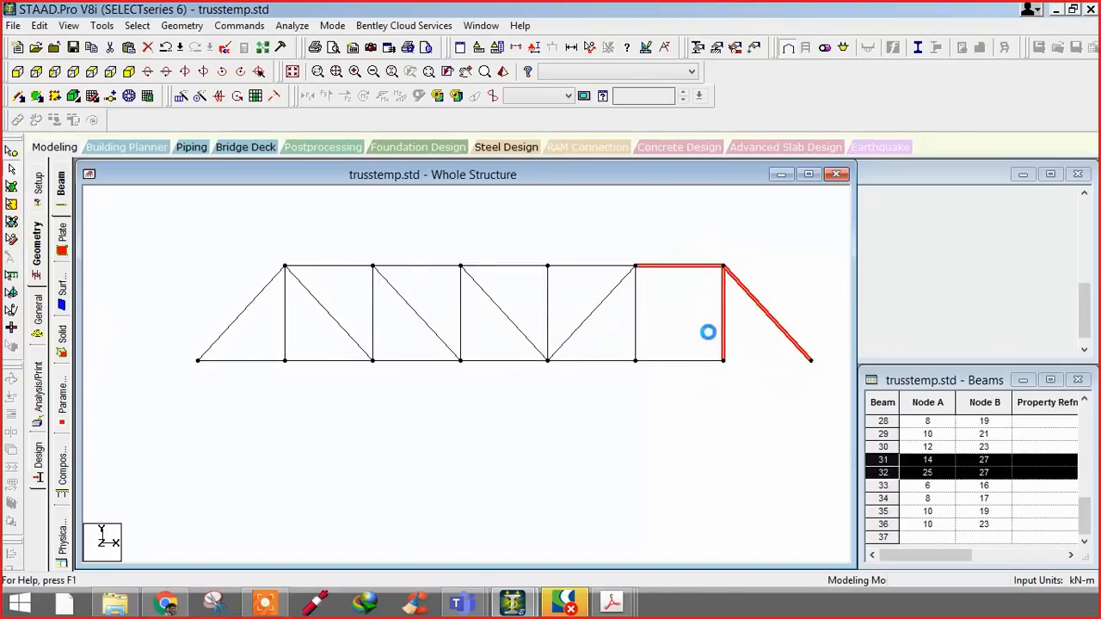
click(641, 339)
click(607, 337)
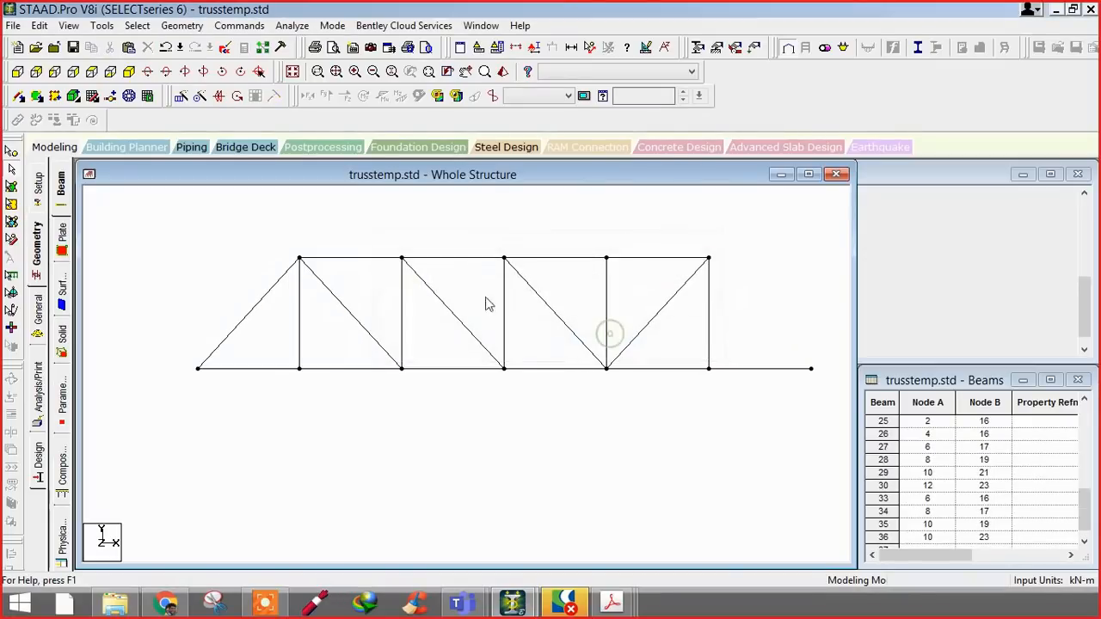
- Delete the front truss's diagonal between nodes 10 and 19
click(292, 72)
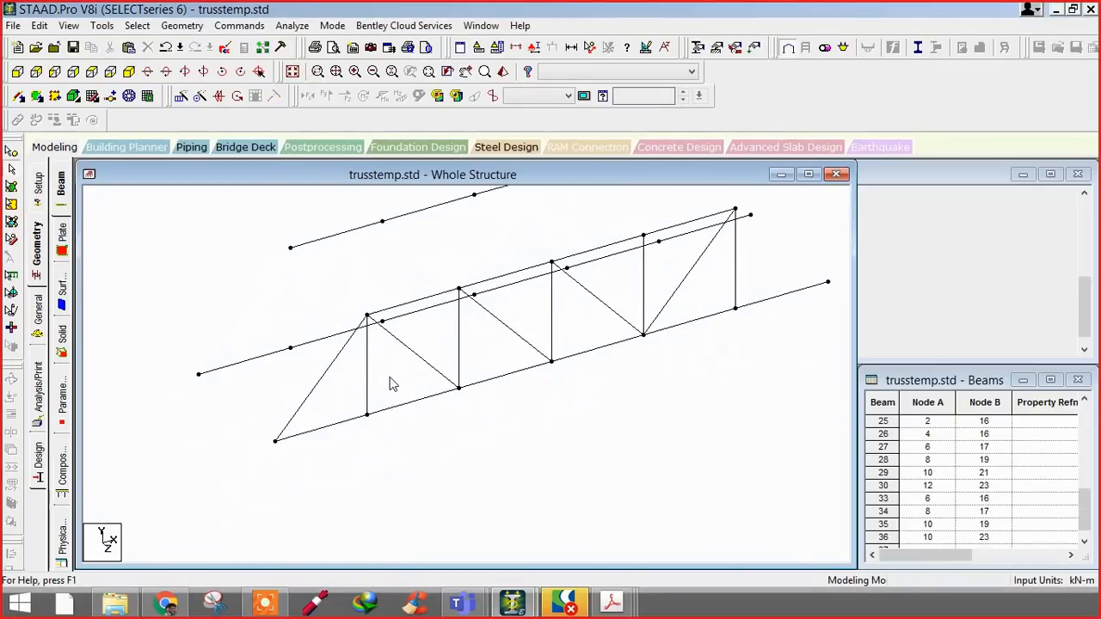
click(602, 308)
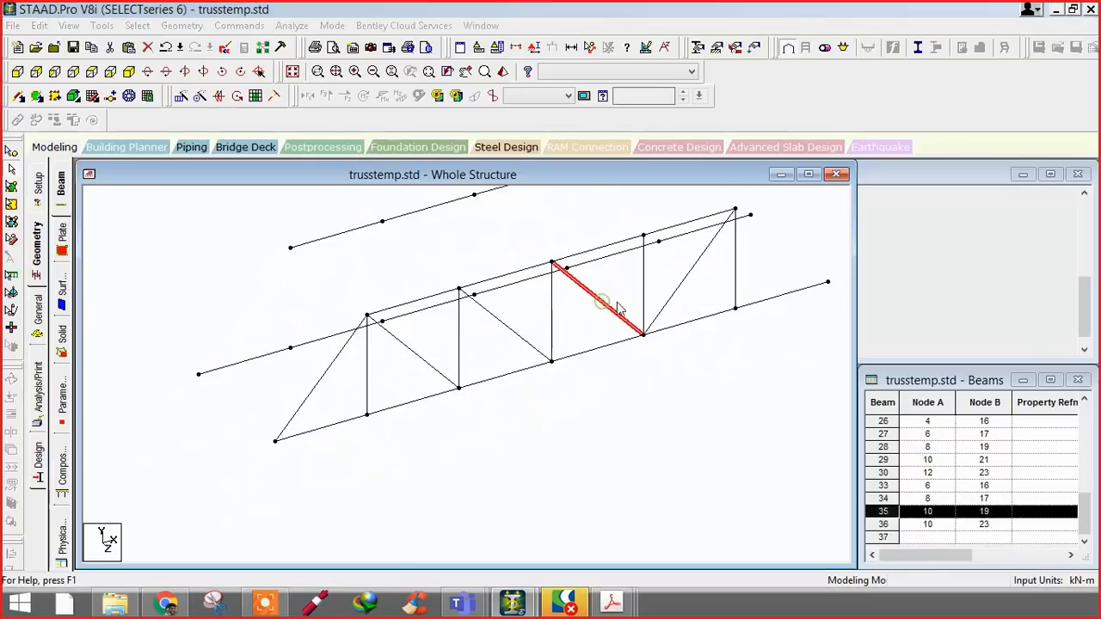
key(Delete)
click(628, 335)
- Add a diagonal from node 8 to 21 and an inclined end beam from node 14 to 23 on the front truss
click(18, 96)
click(551, 363)
click(644, 235)
click(753, 330)
click(660, 256)
- Delete all top and bottom chord beams of the rear truss, leaving only the completed front truss
scroll(585, 445, down, 8)
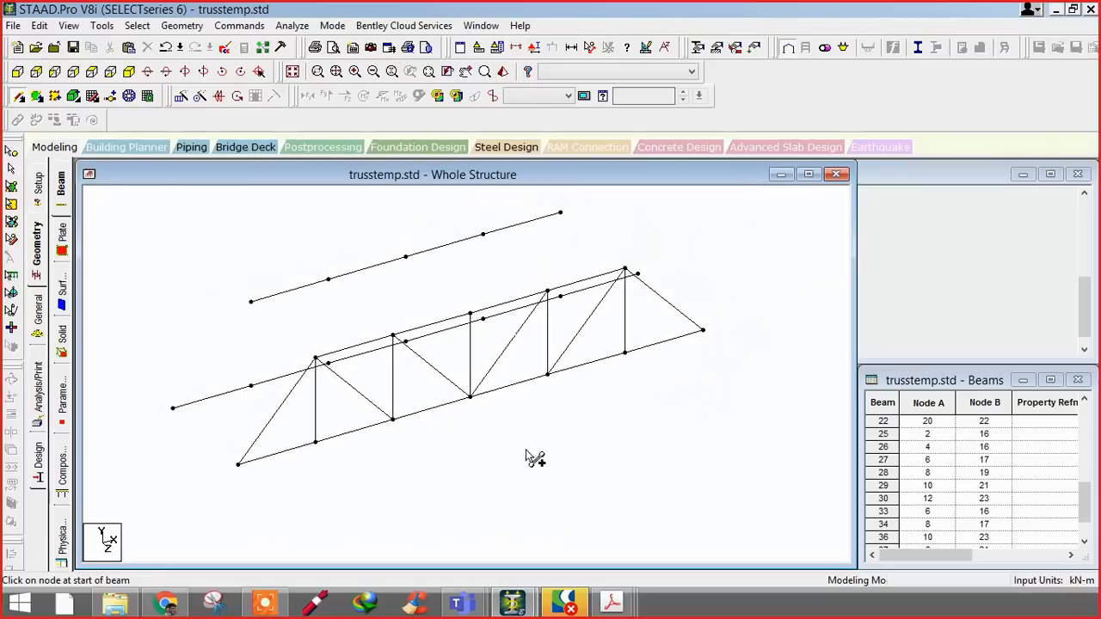
scroll(557, 351, up, 4)
middle_drag(552, 404, 594, 422)
click(12, 168)
drag(543, 234, 587, 463)
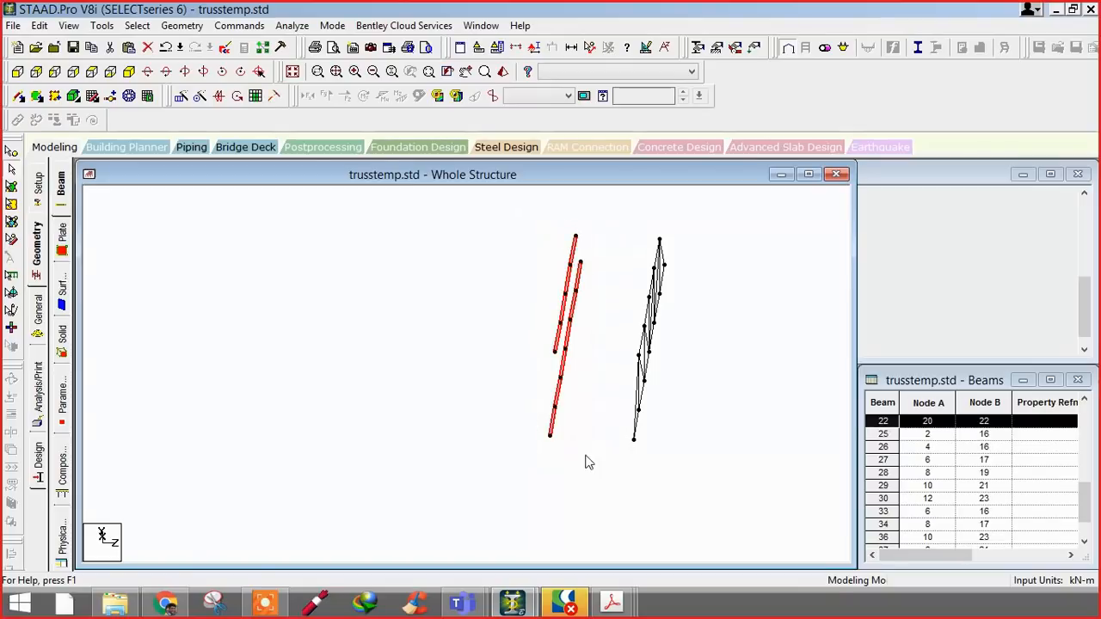
click(11, 245)
drag(462, 213, 608, 479)
key(Delete)
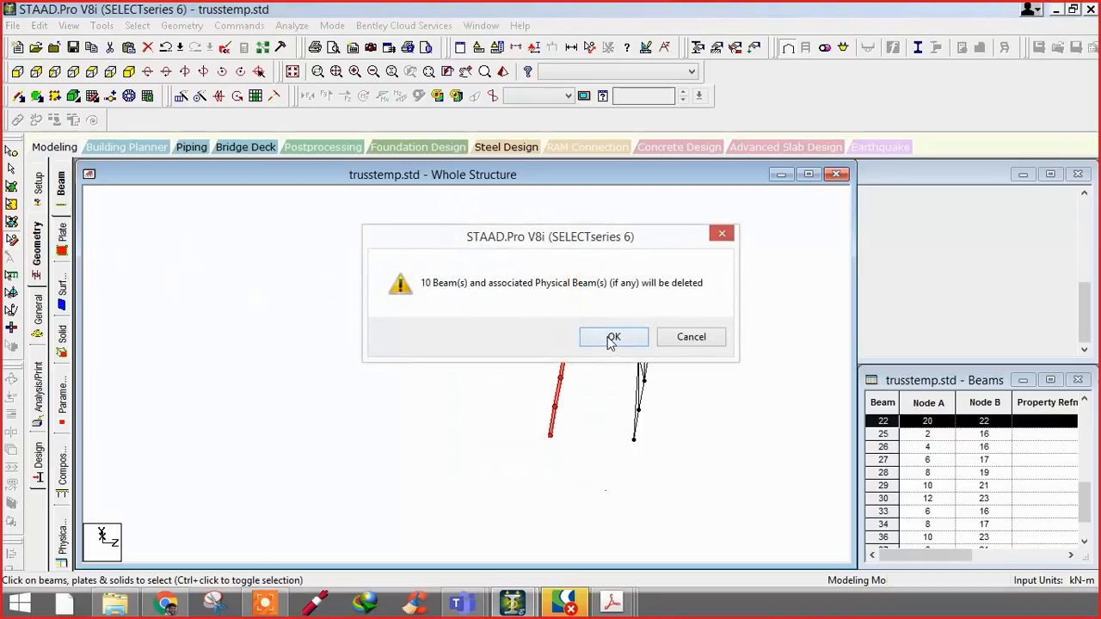
key(Return)
click(603, 337)
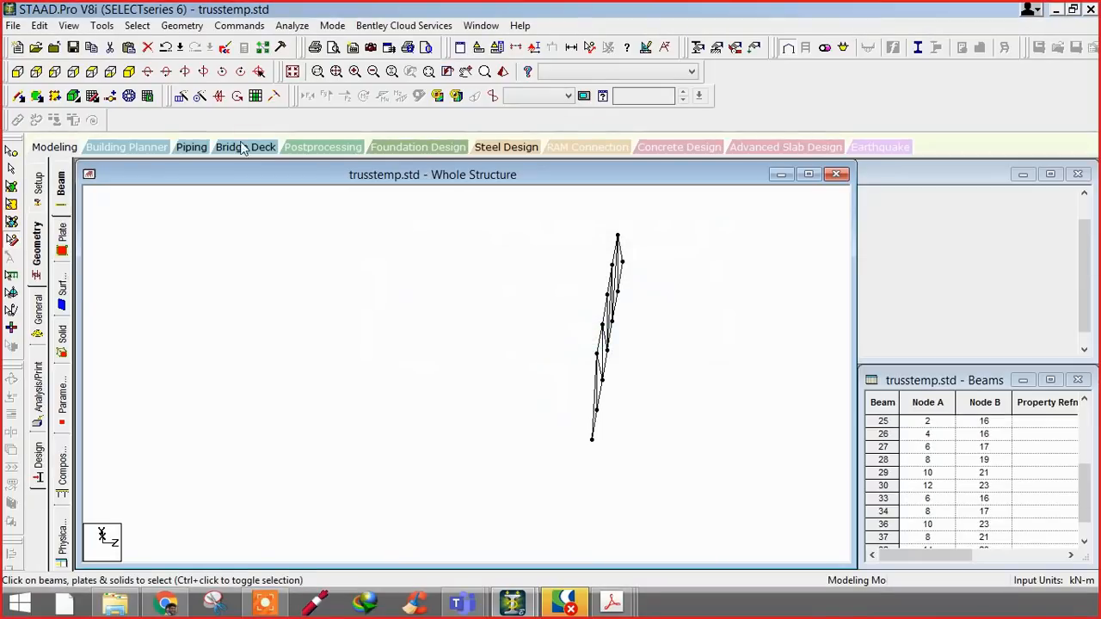
- Try to copy the whole truss using a geometry selection
click(293, 73)
scroll(506, 274, down, 5)
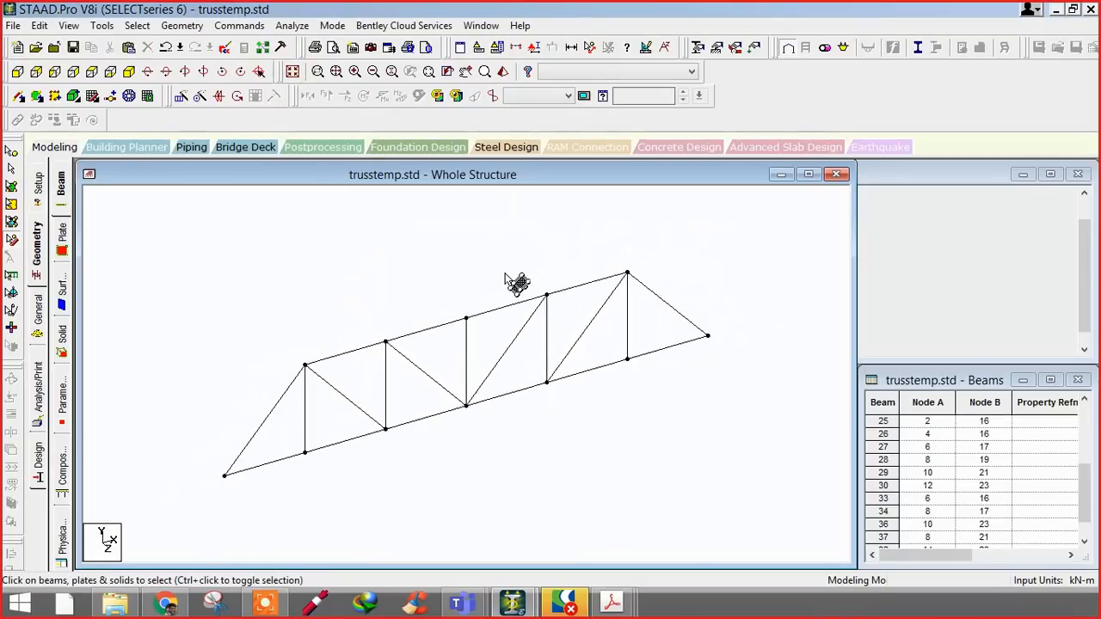
drag(309, 266, 680, 427)
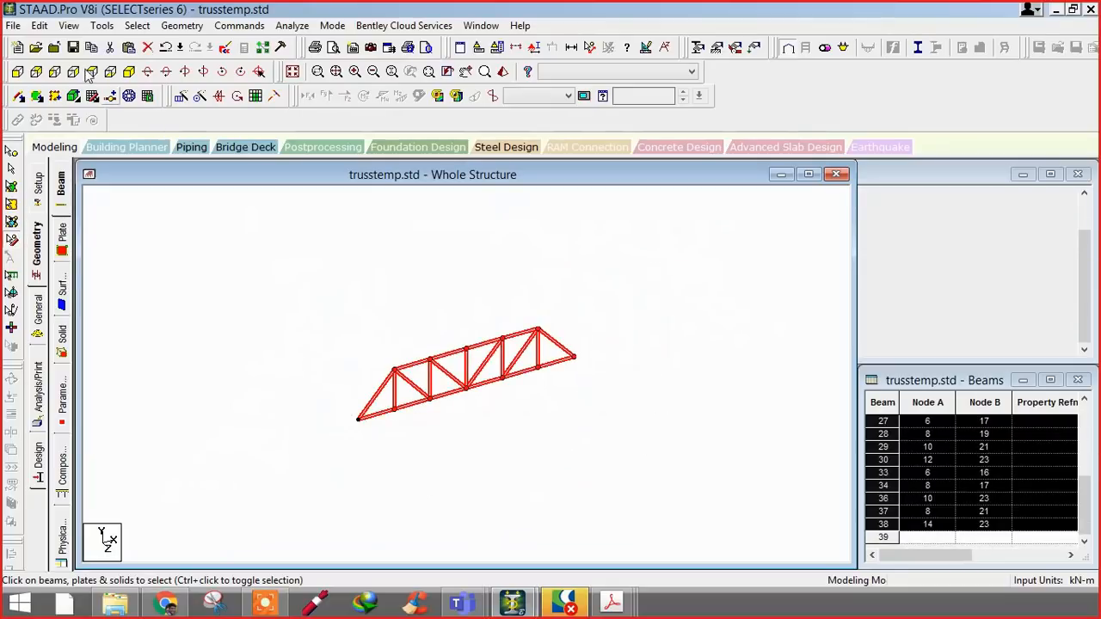
key(ctrl+c)
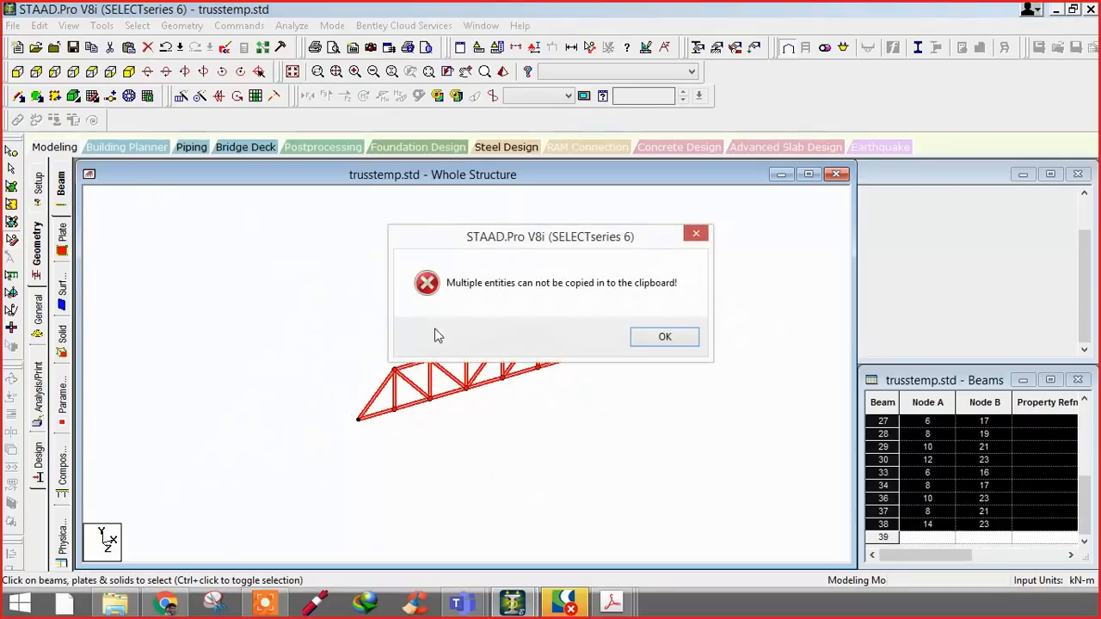
click(685, 339)
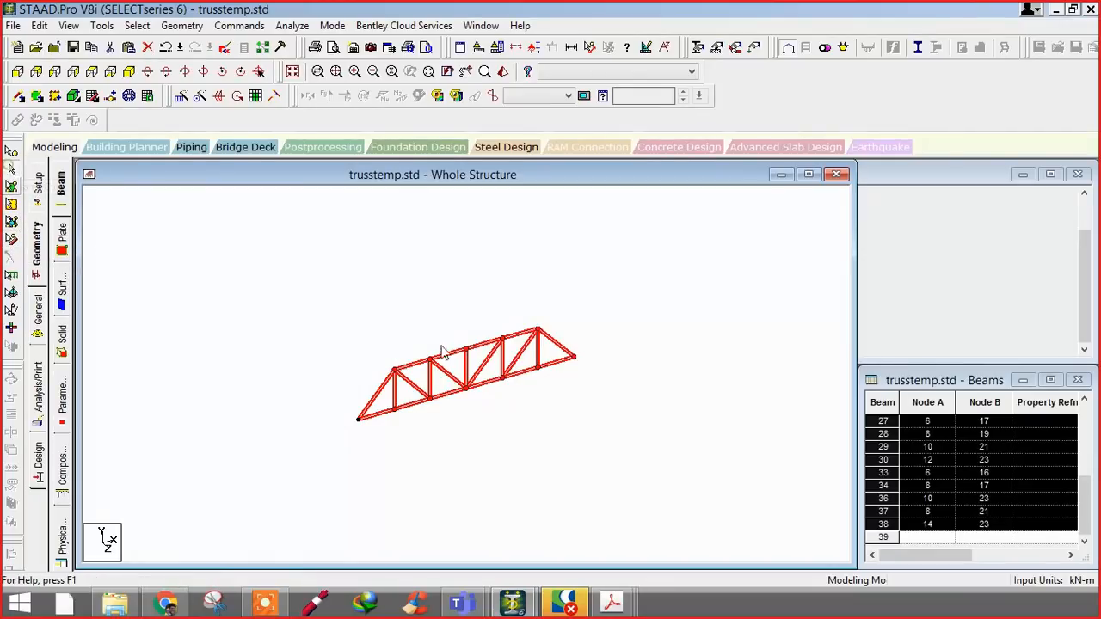
- Copy all beams of the truss and paste them with a move of 0 in X, 0 in Y and 8.43 m in Z
click(318, 299)
key(ctrl+a)
key(ctrl+c)
key(ctrl+v)
double_click(479, 335)
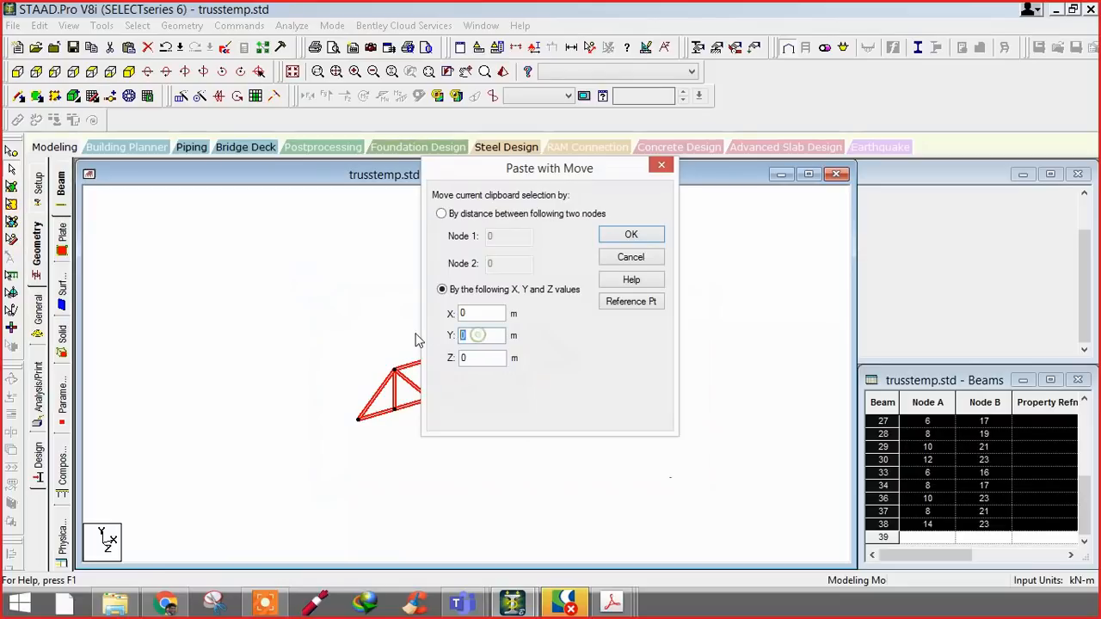
double_click(499, 362)
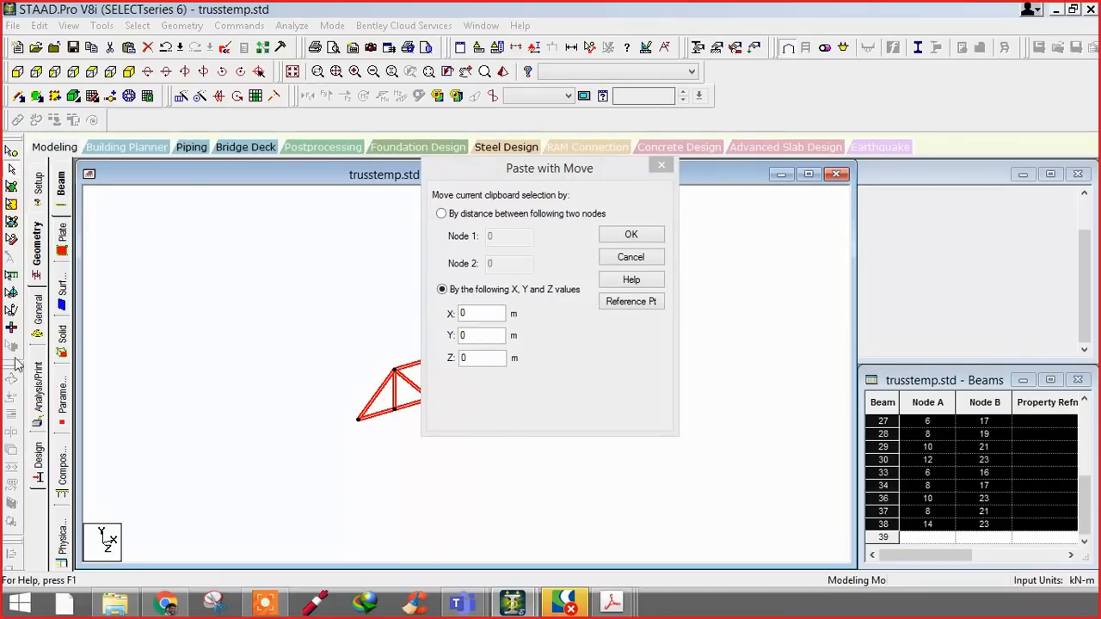
click(472, 360)
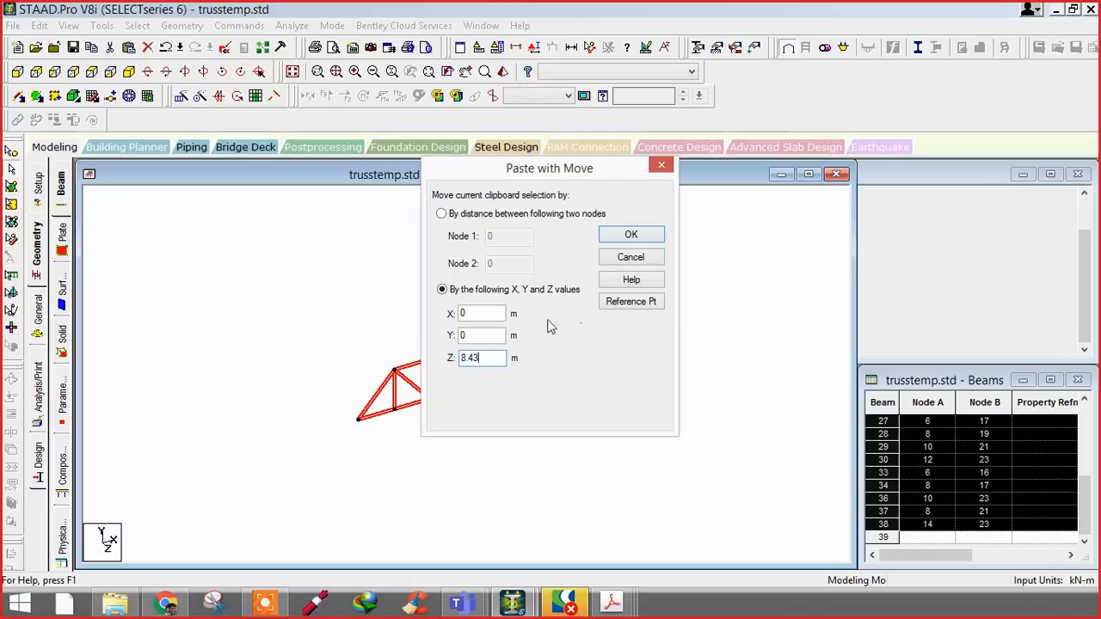
click(631, 235)
- Add cross beams between the two trusses at the first three bottom-chord node pairs, starting from the near end
scroll(393, 341, up, 5)
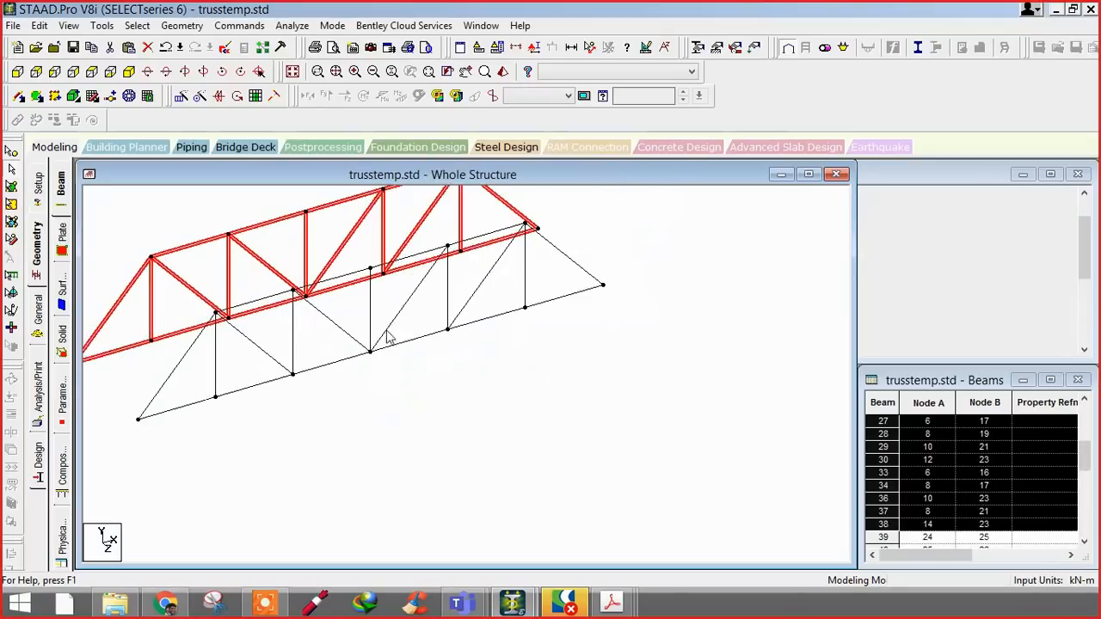
scroll(383, 417, up, 4)
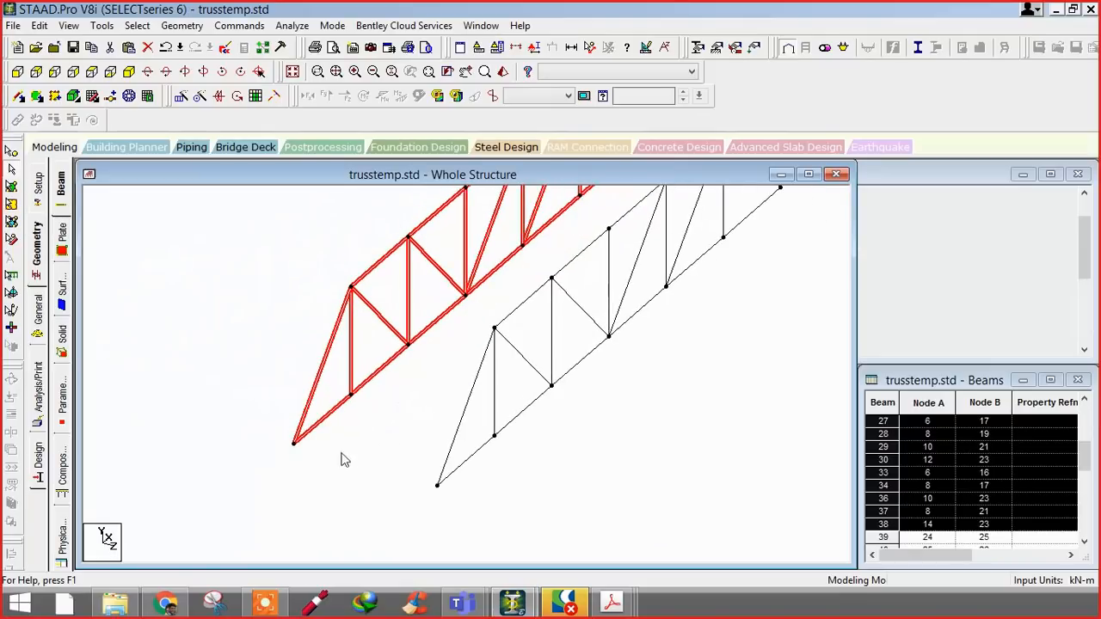
click(19, 96)
middle_drag(297, 431, 182, 346)
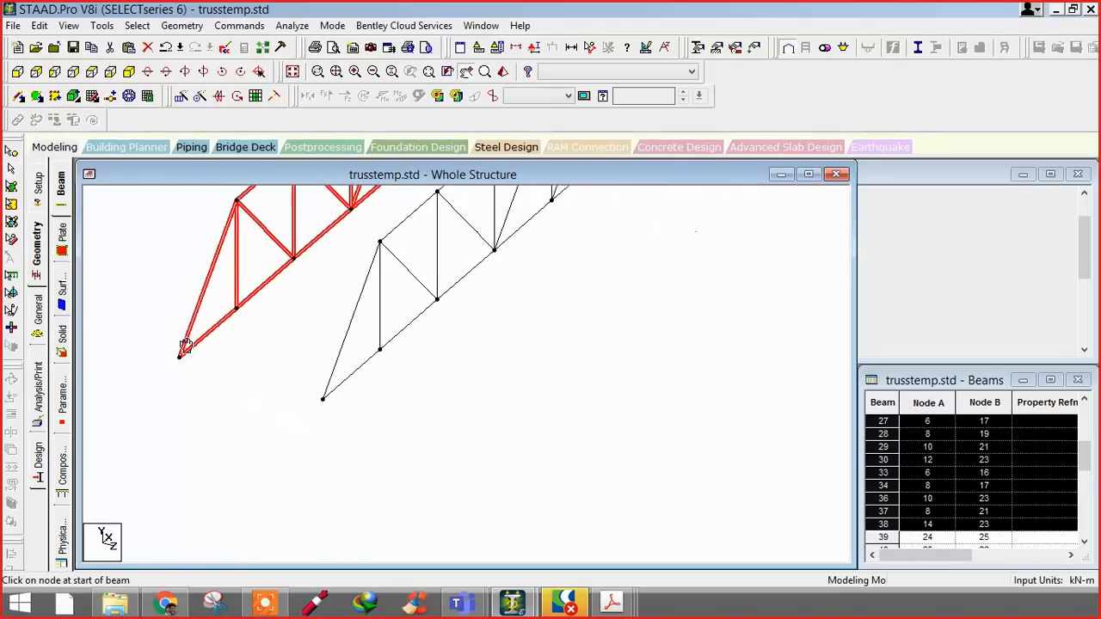
middle_drag(336, 385, 329, 476)
scroll(385, 446, down, 5)
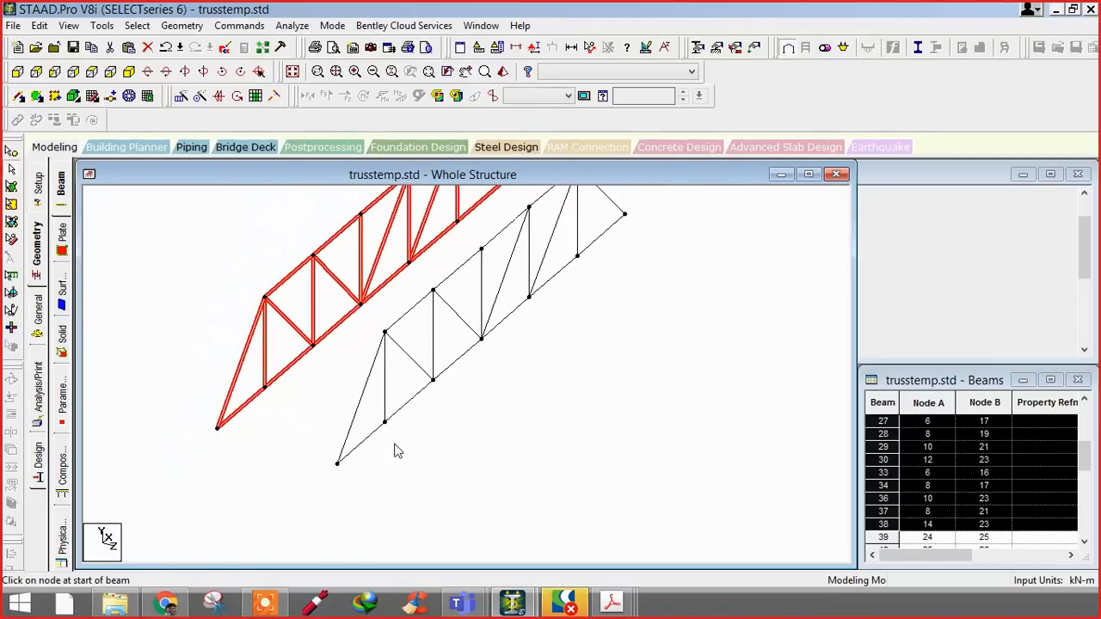
scroll(361, 462, down, 1)
scroll(317, 456, up, 1)
middle_drag(505, 461, 536, 498)
scroll(352, 488, up, 1)
middle_drag(418, 457, 441, 436)
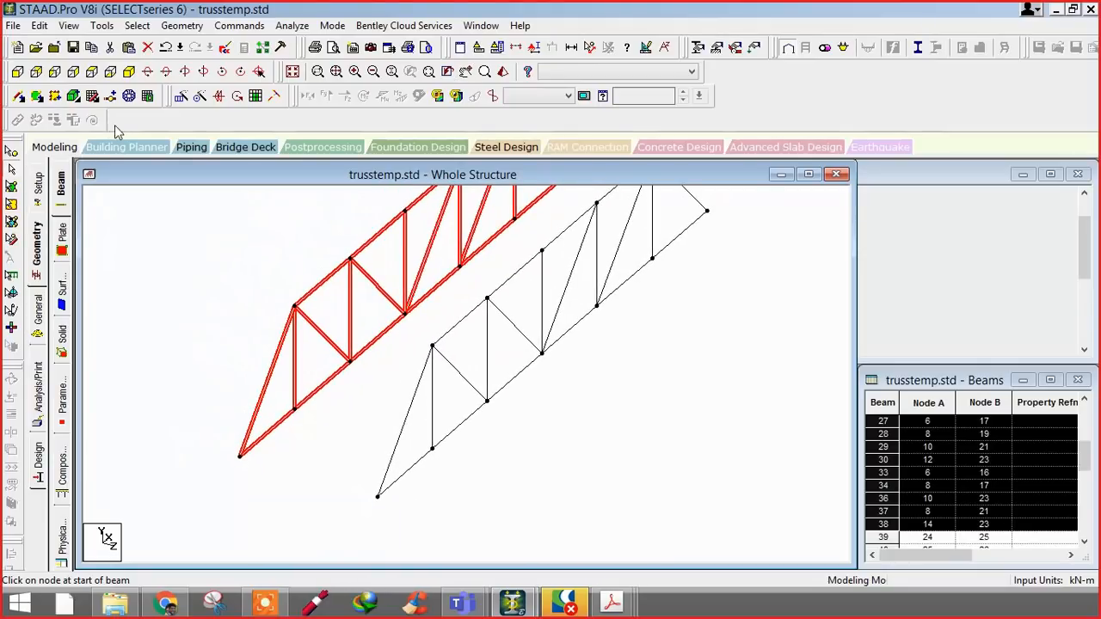
drag(376, 497, 240, 456)
drag(432, 450, 294, 411)
drag(487, 402, 350, 362)
- Add cross beams between the trusses at the fourth and fifth bottom-chord node pairs
key(Left)
key(Left)
key(Left)
key(Left)
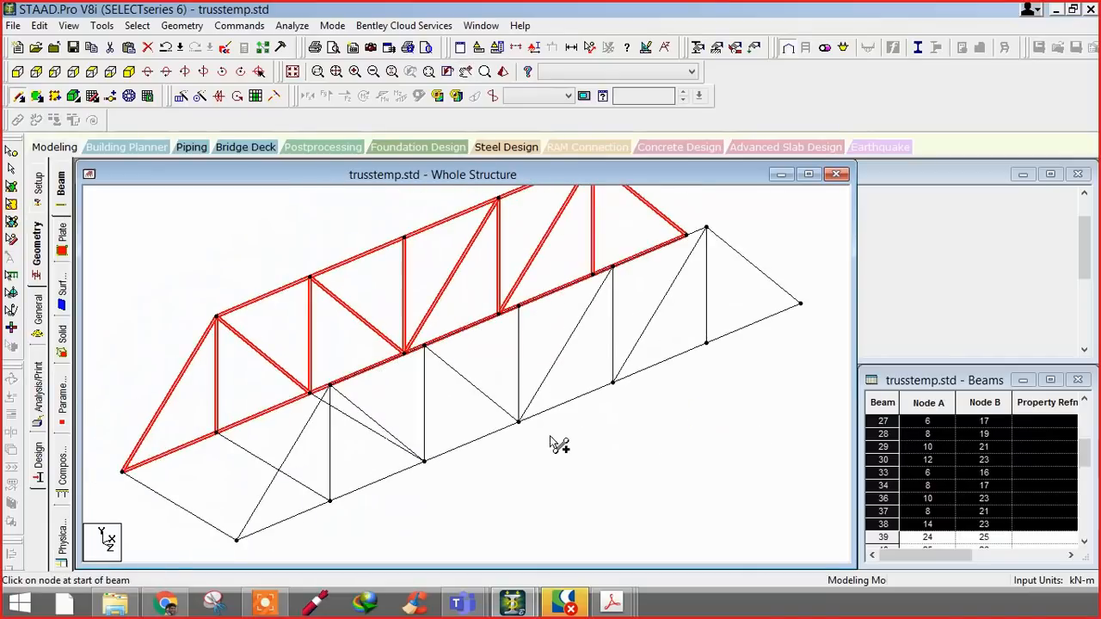
drag(519, 421, 403, 355)
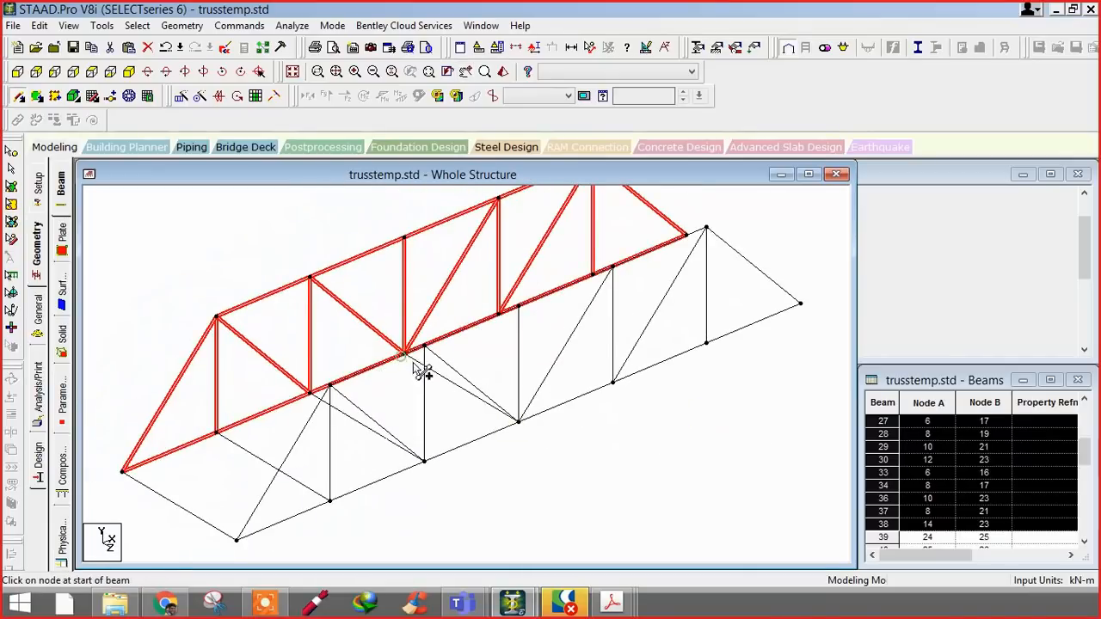
key(Left)
drag(599, 365, 472, 307)
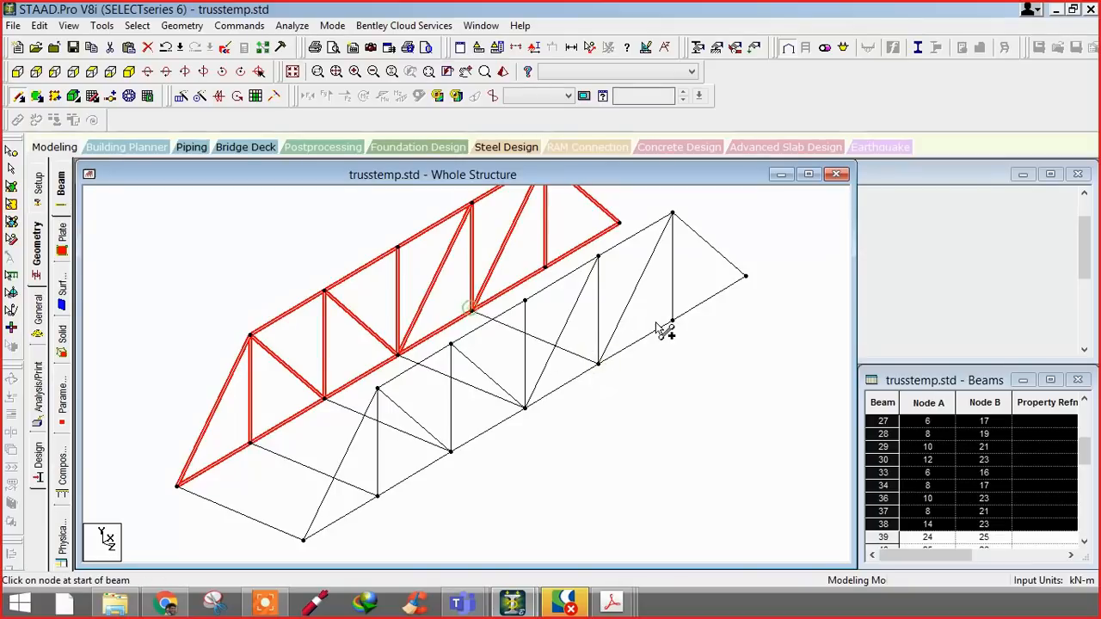
click(676, 316)
click(544, 337)
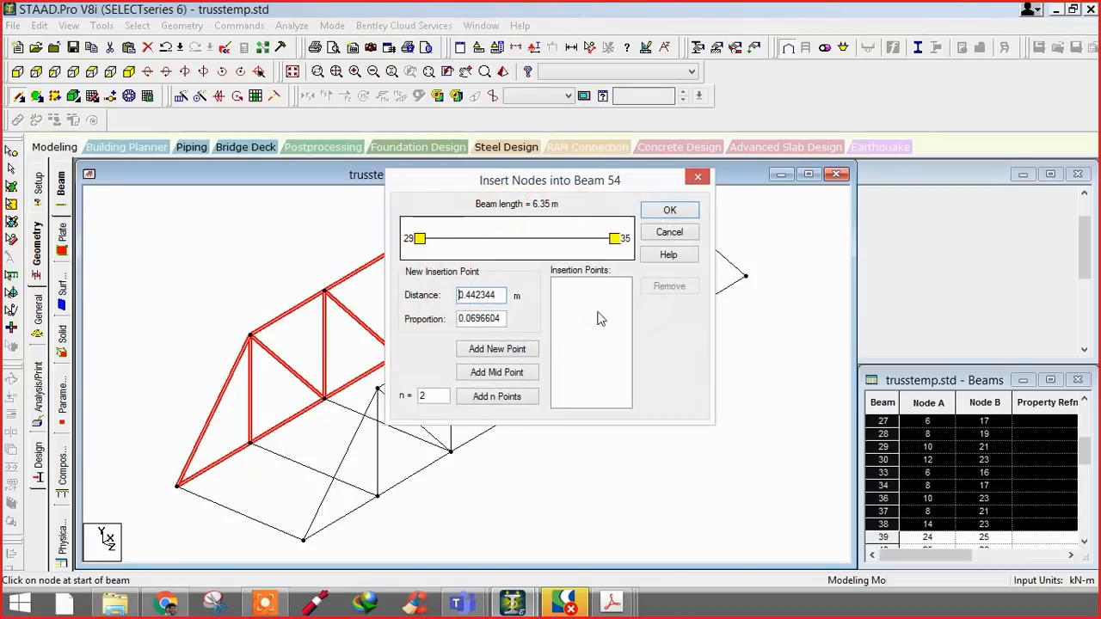
click(671, 233)
- Add cross beams at the last two bottom-chord node pairs at the far end of the bridge
drag(673, 319, 546, 267)
drag(745, 276, 620, 222)
- Connect the first two top-chord node pairs of the trusses with cross beams, from node 31 to 16 and 32 to 17
middle_drag(672, 373, 691, 440)
scroll(666, 403, down, 2)
middle_drag(625, 435, 642, 360)
key(Up)
key(Up)
key(Left)
key(Left)
drag(380, 346, 246, 301)
mouse_move(473, 315)
mouse_down()
mouse_move(397, 274)
mouse_move(331, 269)
mouse_up()
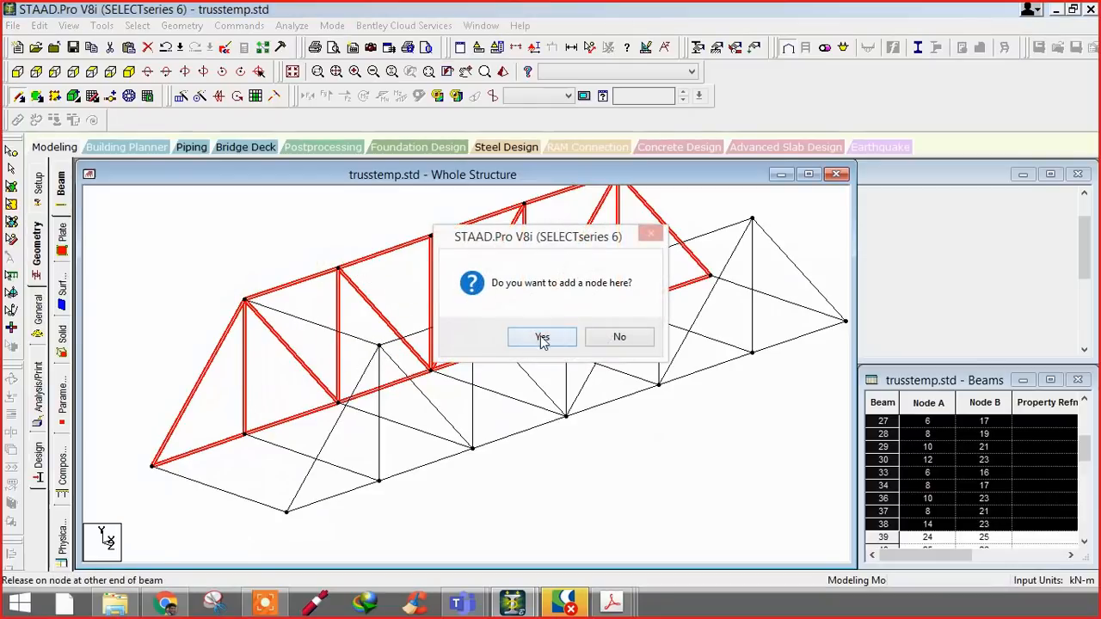
drag(472, 314, 339, 267)
scroll(517, 365, down, 4)
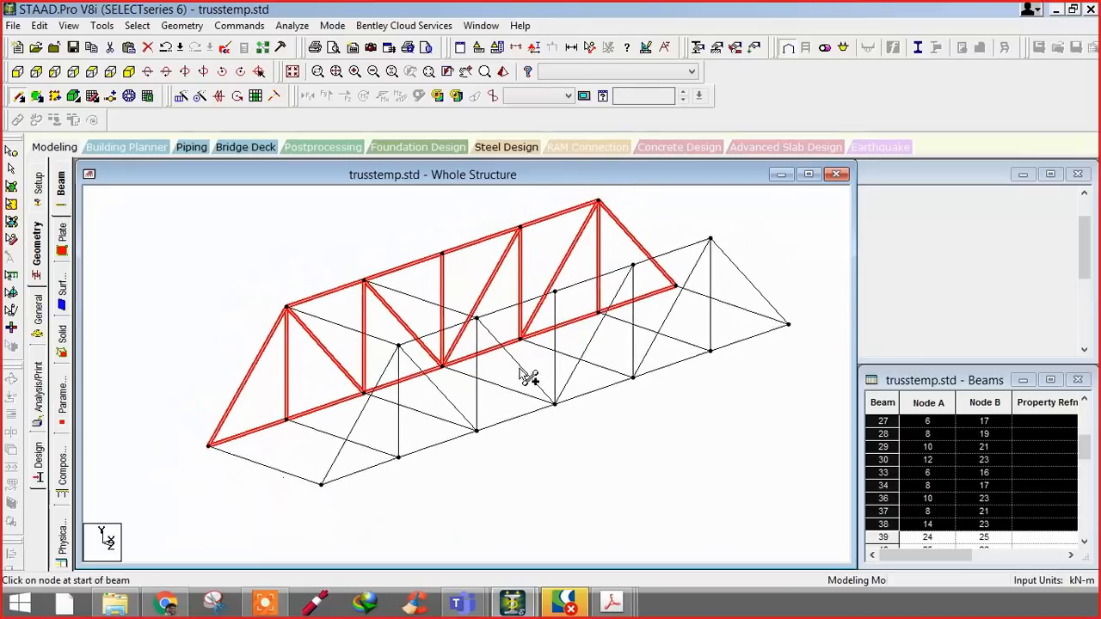
key(Escape)
- Split the bottom cross beam between nodes 24 and 2 by inserting 4 equally spaced nodes
scroll(491, 392, up, 1)
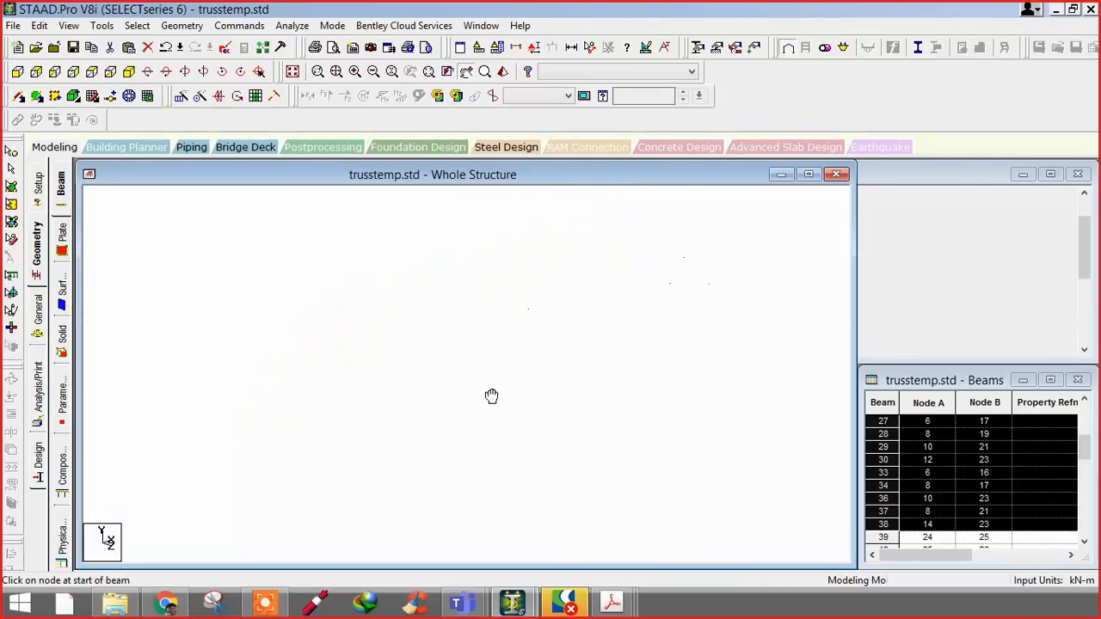
middle_drag(139, 467, 177, 386)
scroll(354, 372, up, 1)
middle_drag(334, 407, 465, 374)
scroll(432, 382, up, 1)
click(325, 384)
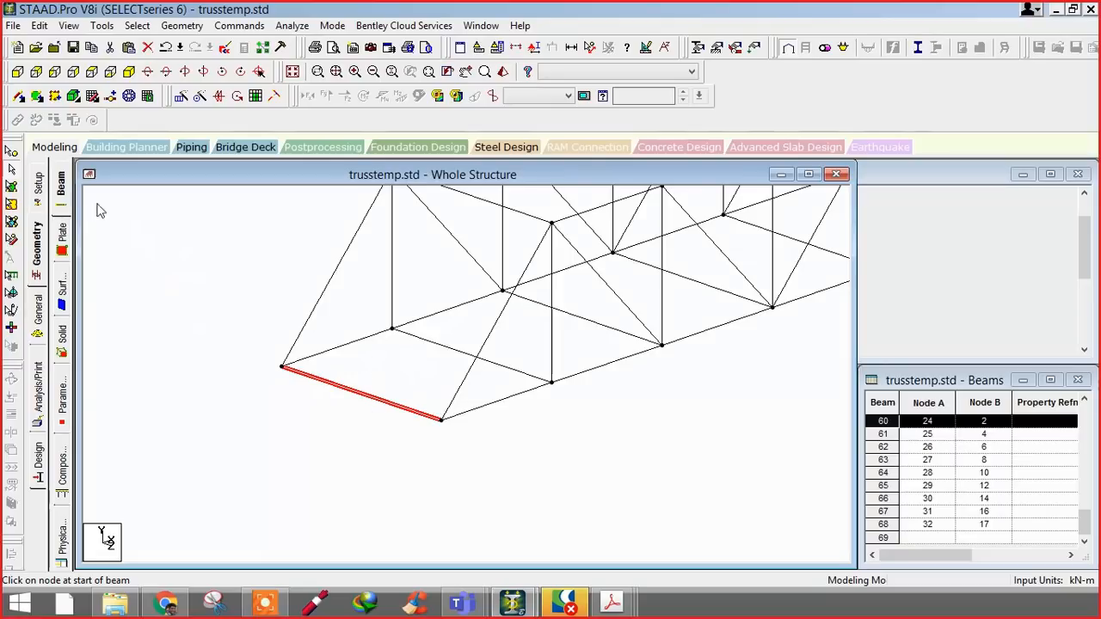
click(12, 169)
click(362, 366)
click(362, 395)
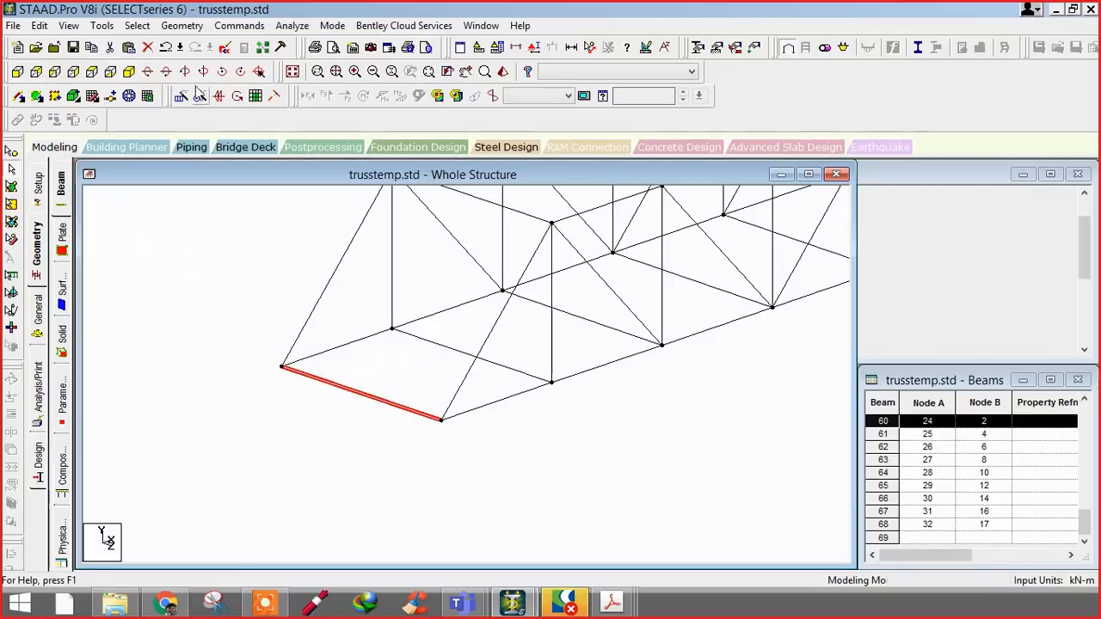
click(178, 26)
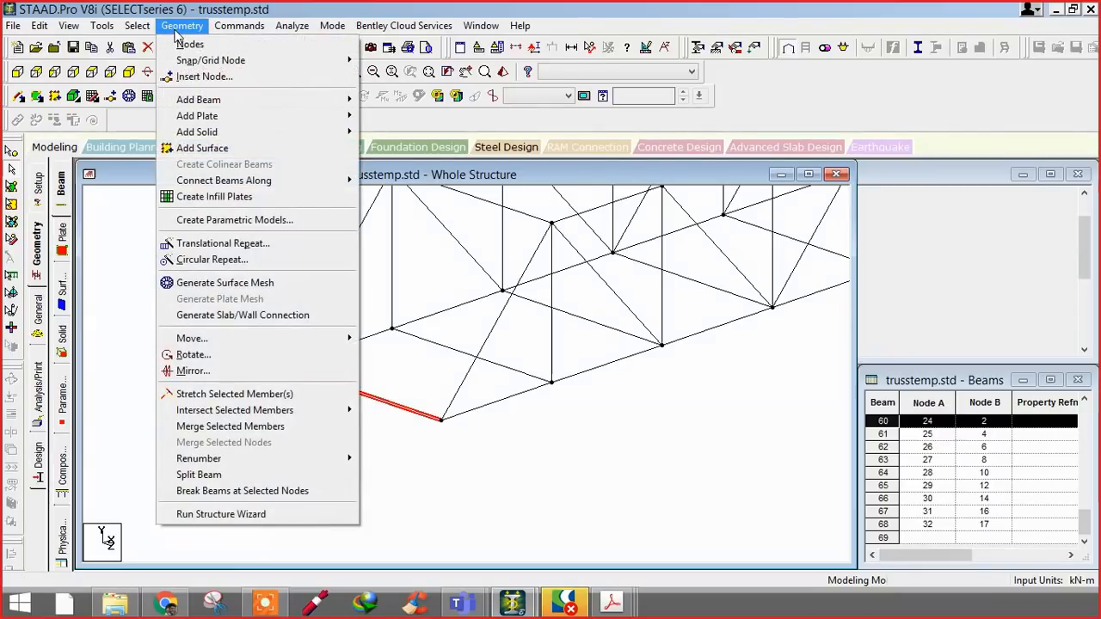
click(259, 478)
drag(482, 193, 757, 279)
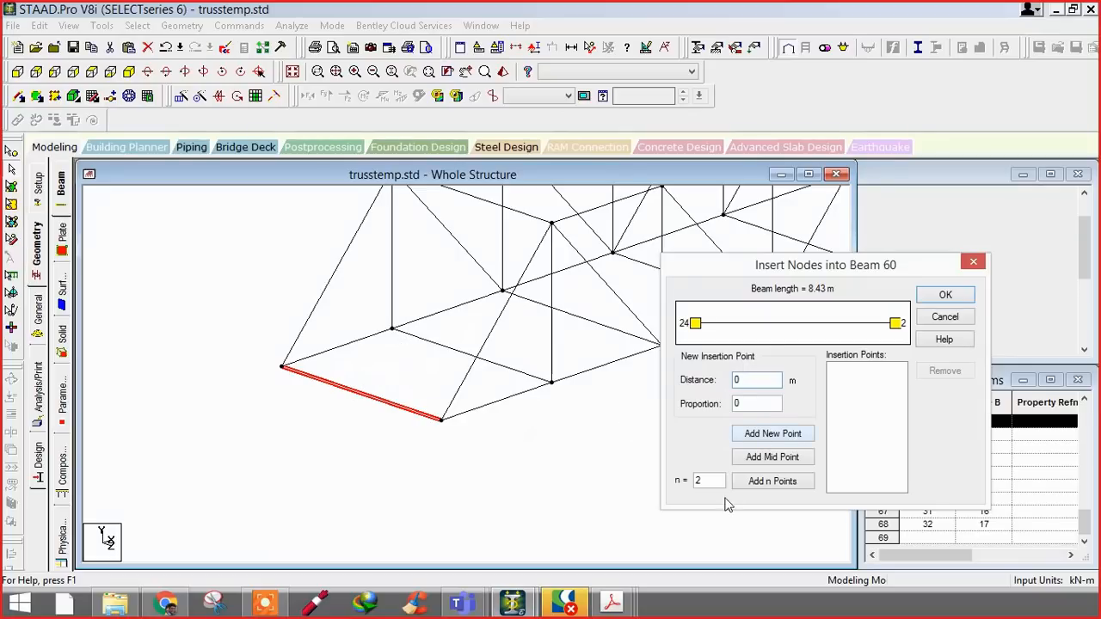
drag(714, 480, 654, 479)
text(4)
click(777, 435)
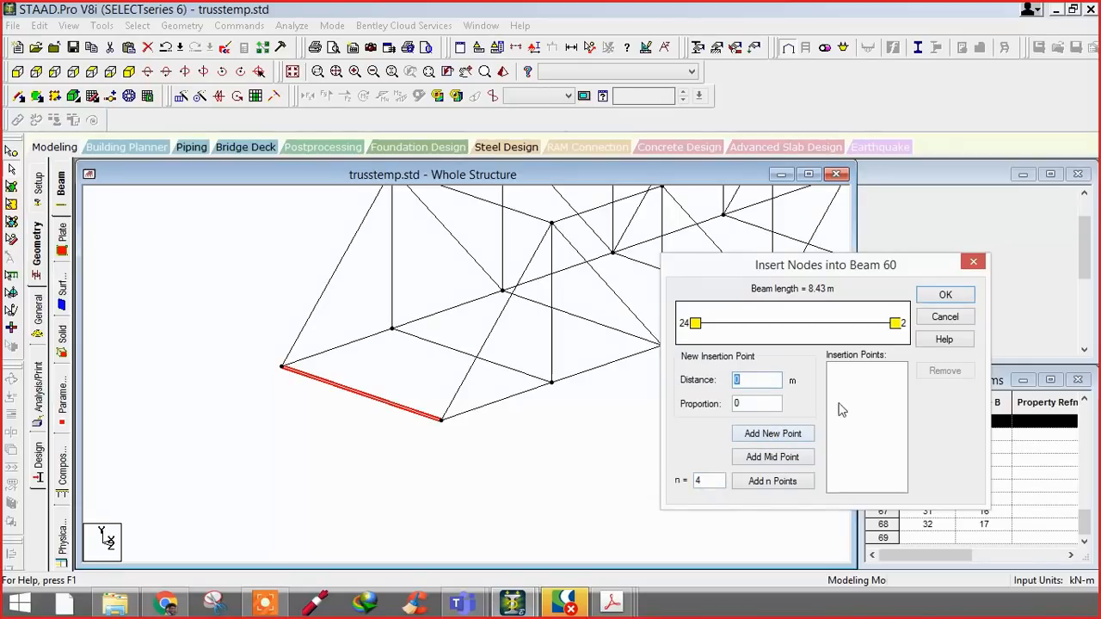
click(773, 481)
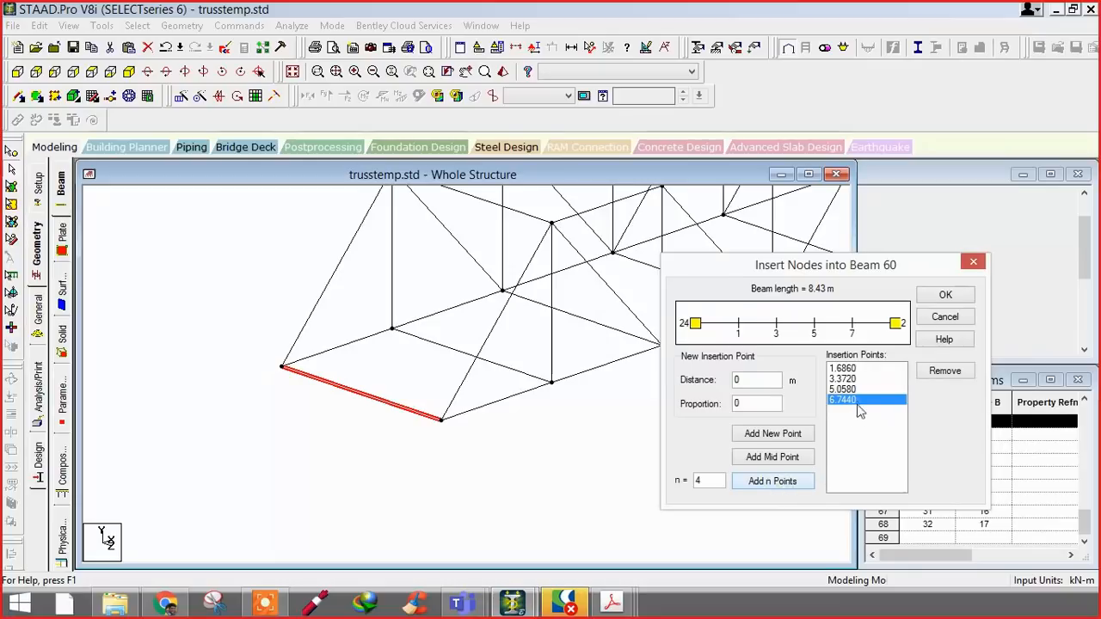
click(944, 296)
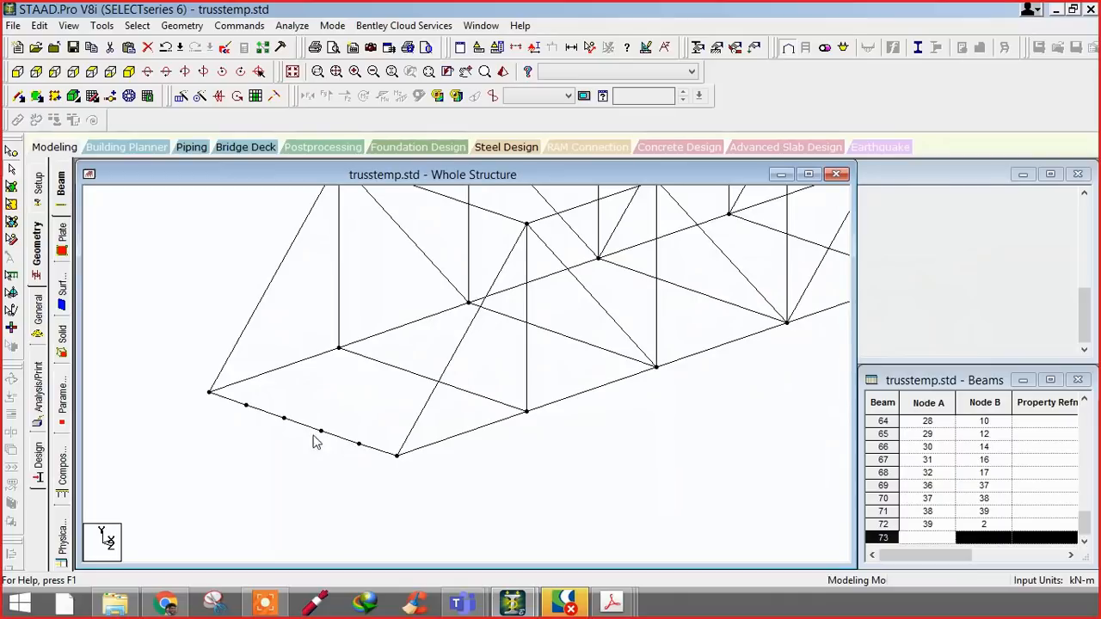
- Split the second bottom cross beam, between nodes 25 and 4, by inserting 4 equally spaced nodes
click(380, 363)
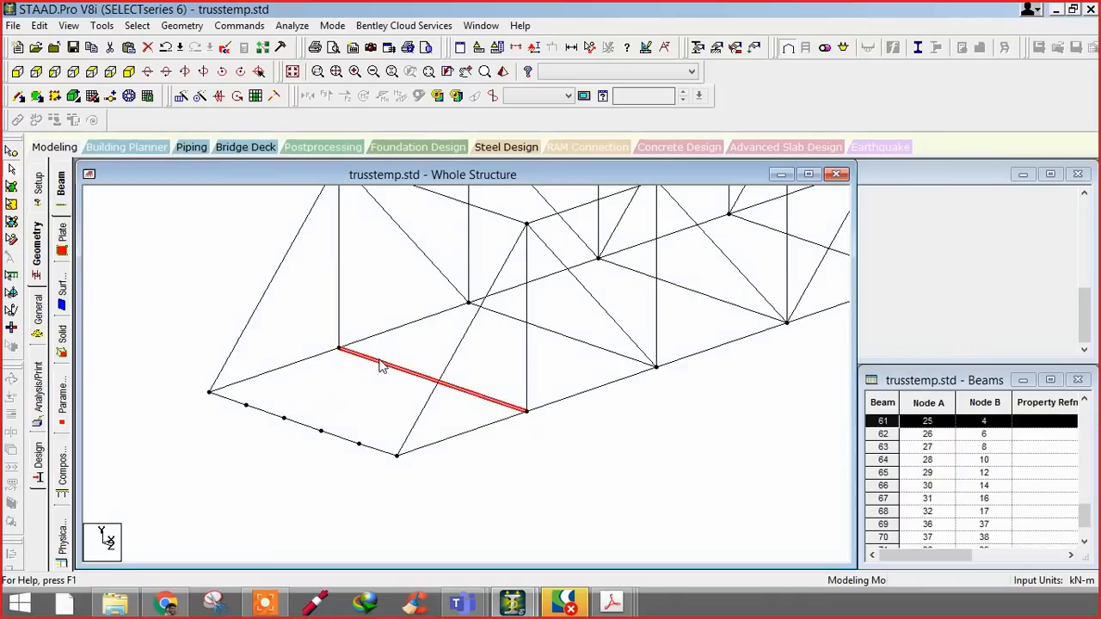
click(193, 29)
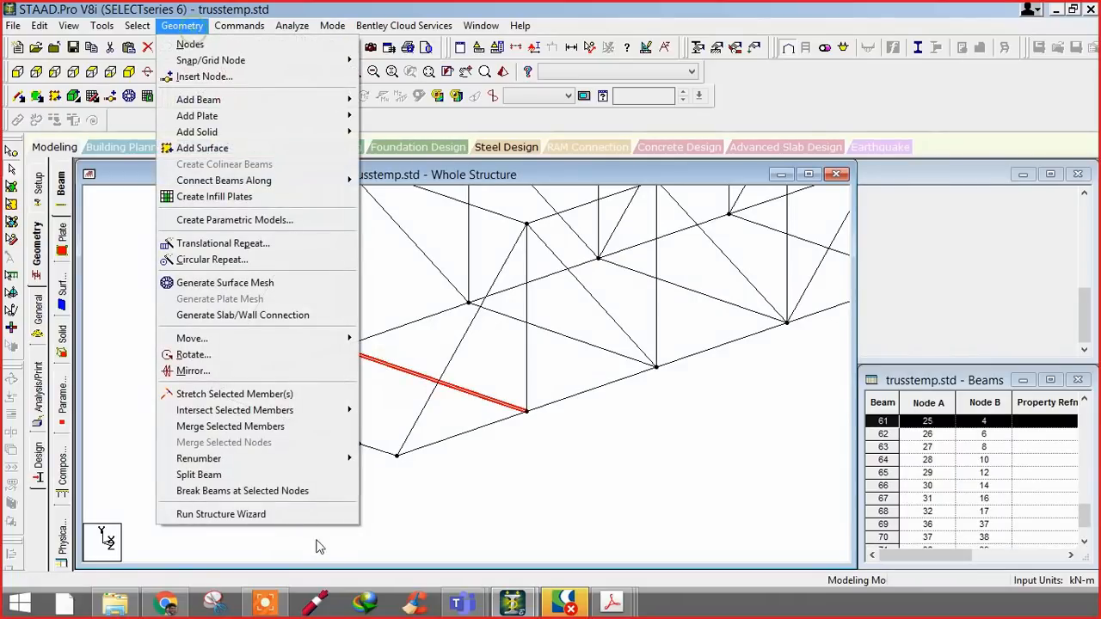
click(247, 475)
double_click(429, 396)
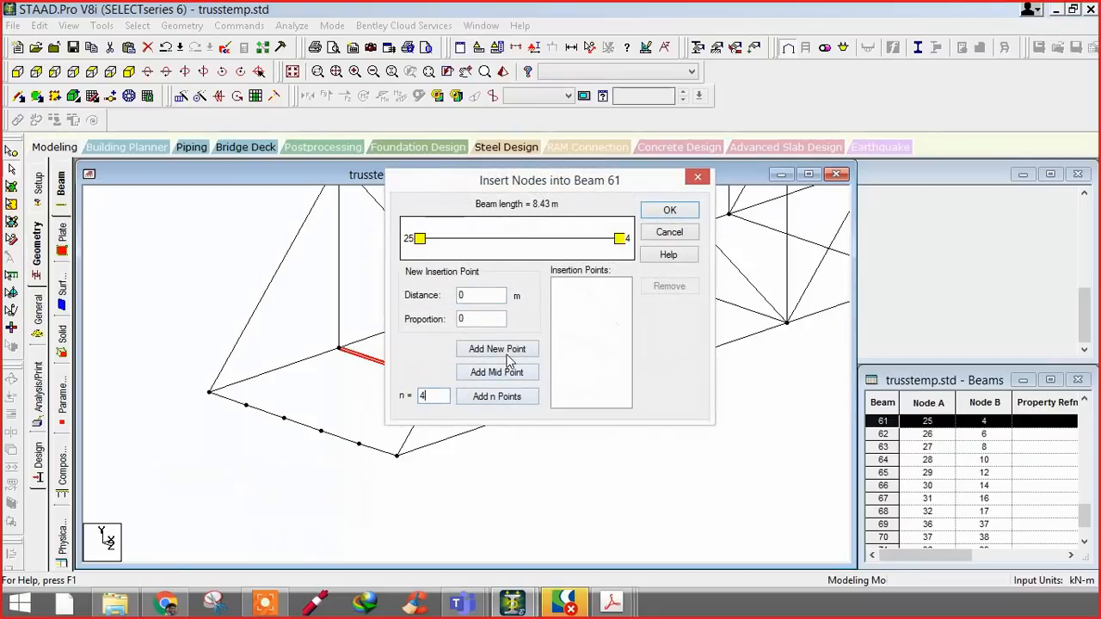
click(508, 397)
click(670, 210)
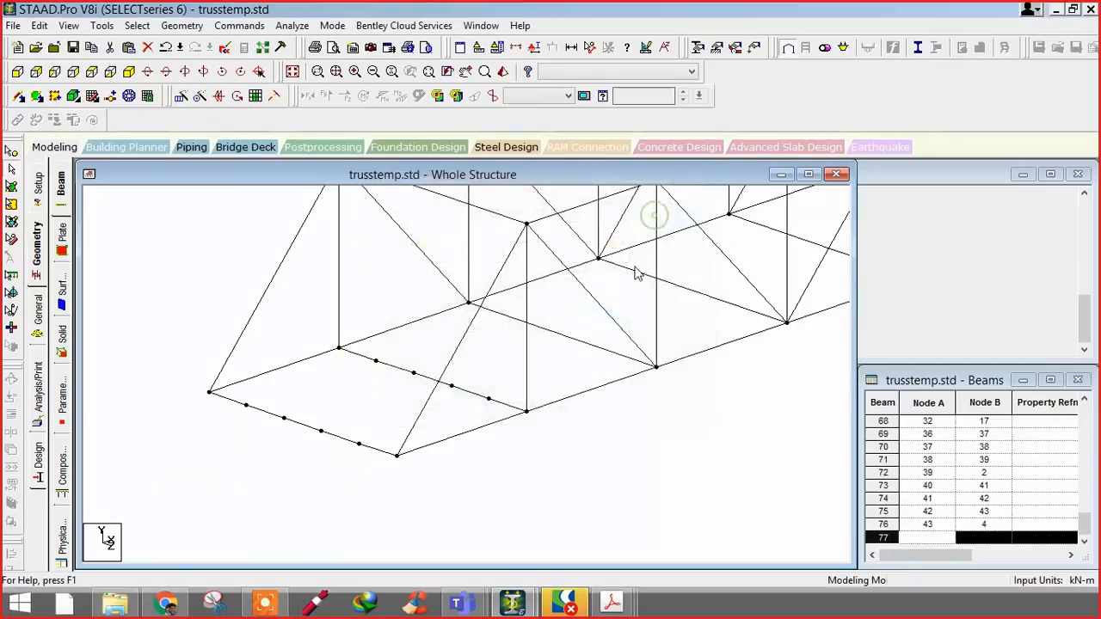
- Add four parallel stringers joining the inserted nodes of the first two bottom cross beams and select beams 77 and 78
scroll(588, 351, up, 2)
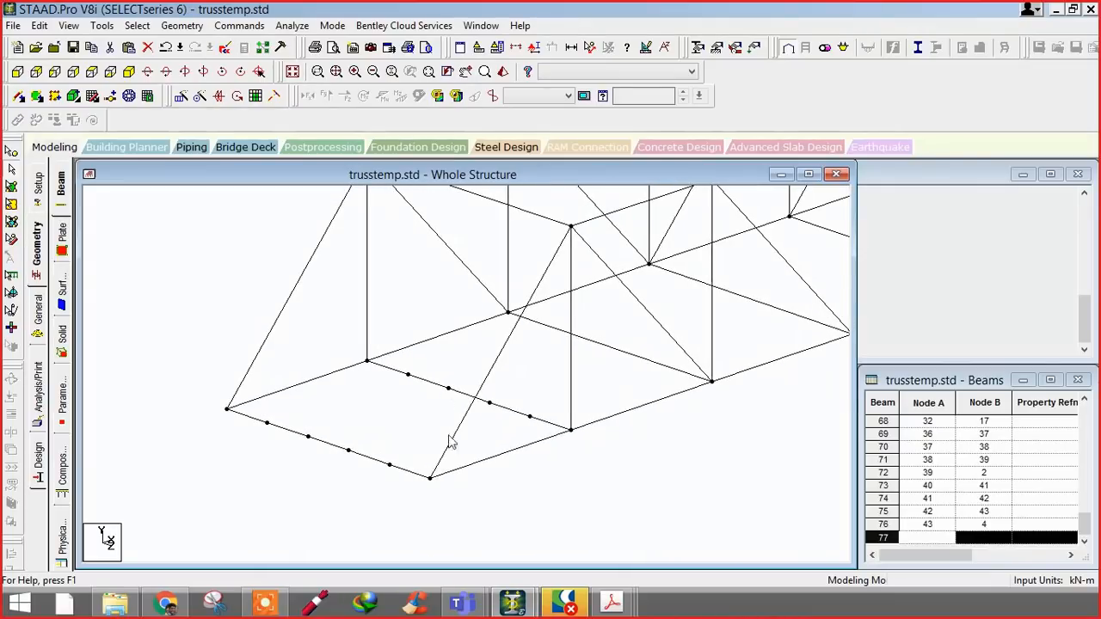
click(411, 474)
click(372, 462)
click(310, 438)
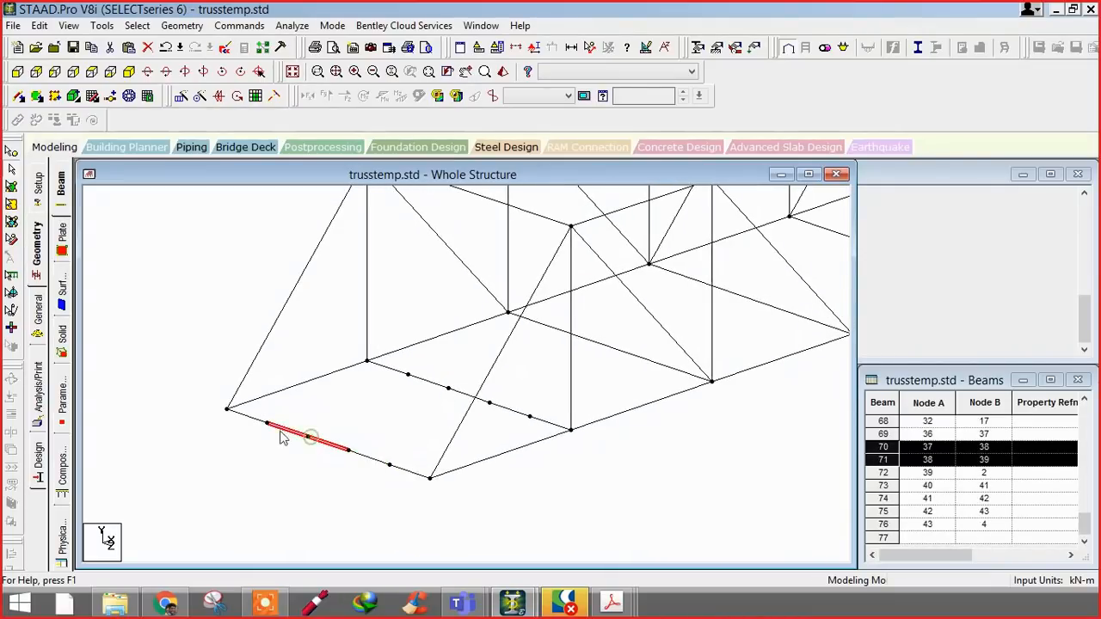
click(30, 95)
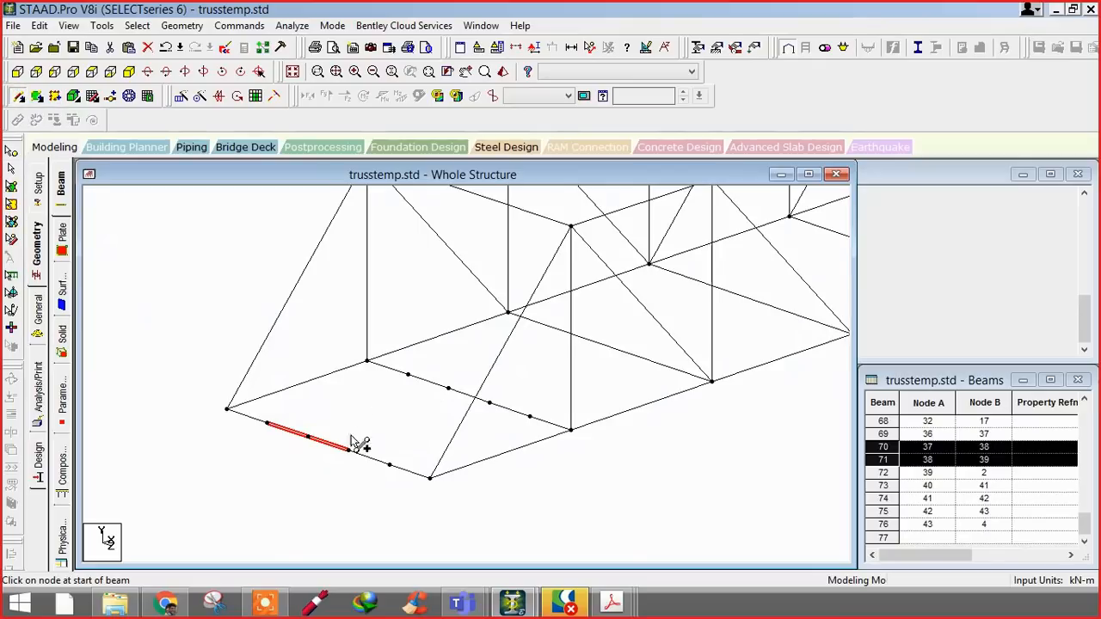
drag(389, 465, 530, 418)
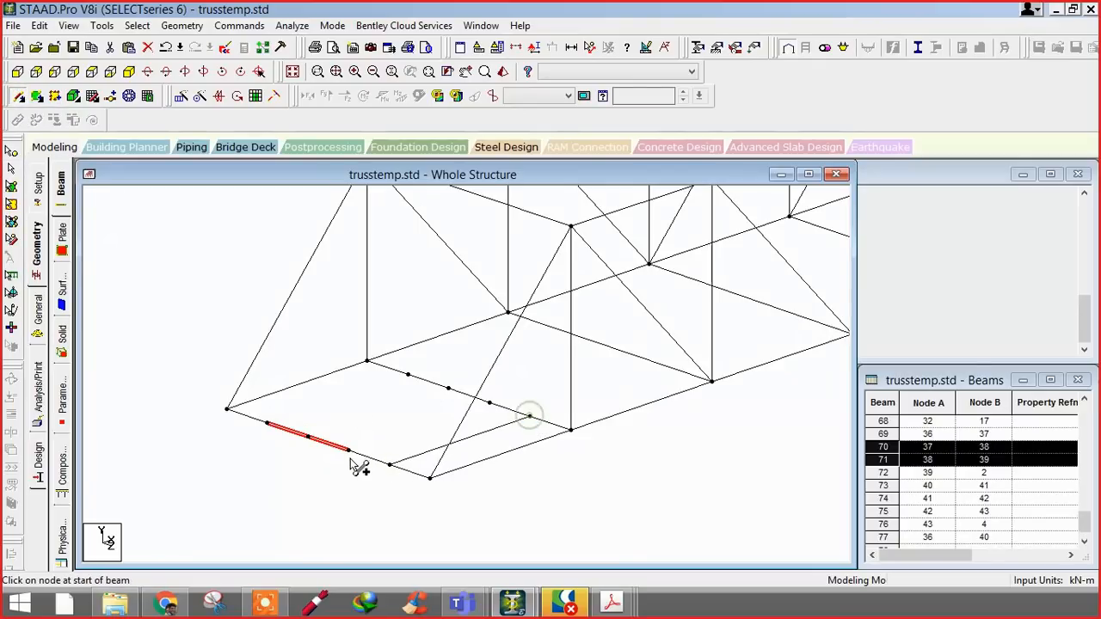
drag(348, 449, 489, 404)
drag(308, 436, 448, 388)
mouse_move(266, 423)
mouse_down()
mouse_move(351, 413)
mouse_move(408, 375)
mouse_up()
click(462, 441)
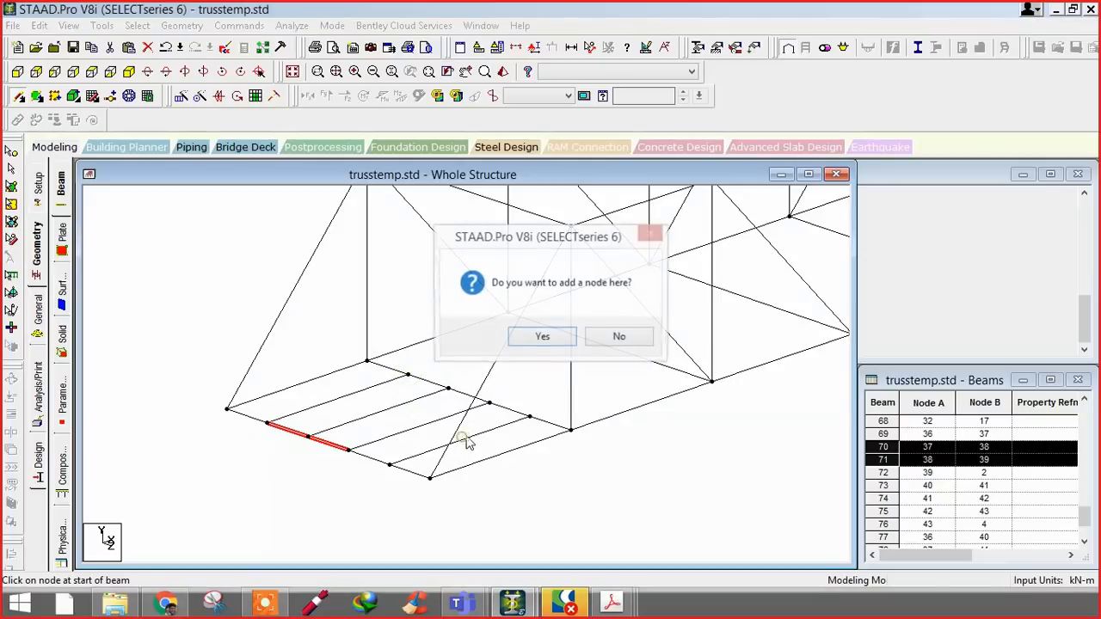
click(606, 341)
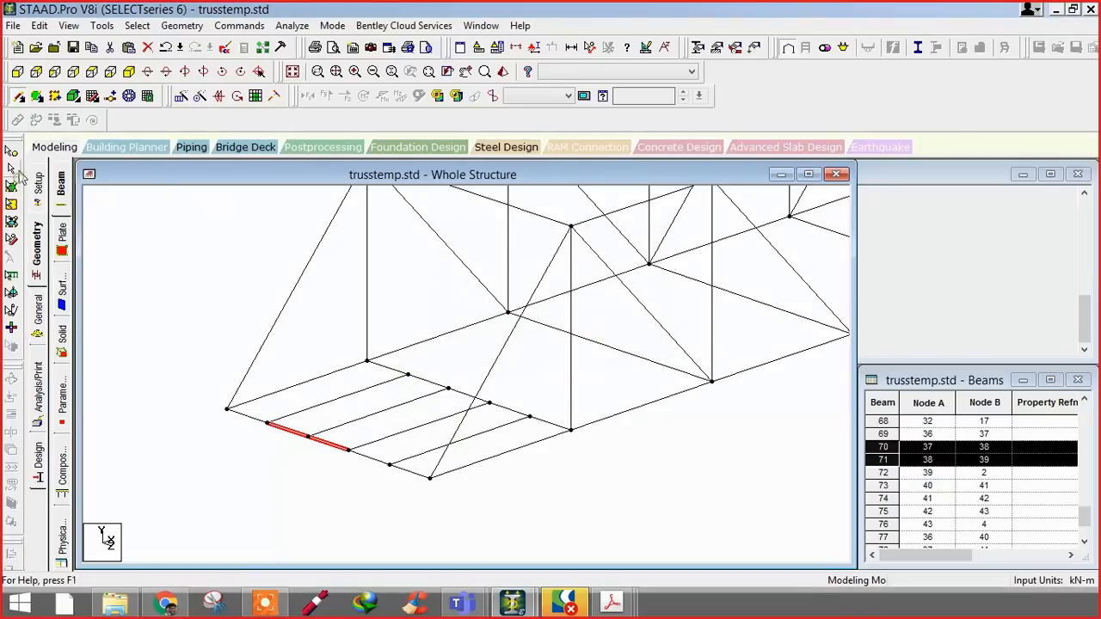
click(470, 436)
ctrl+click(420, 426)
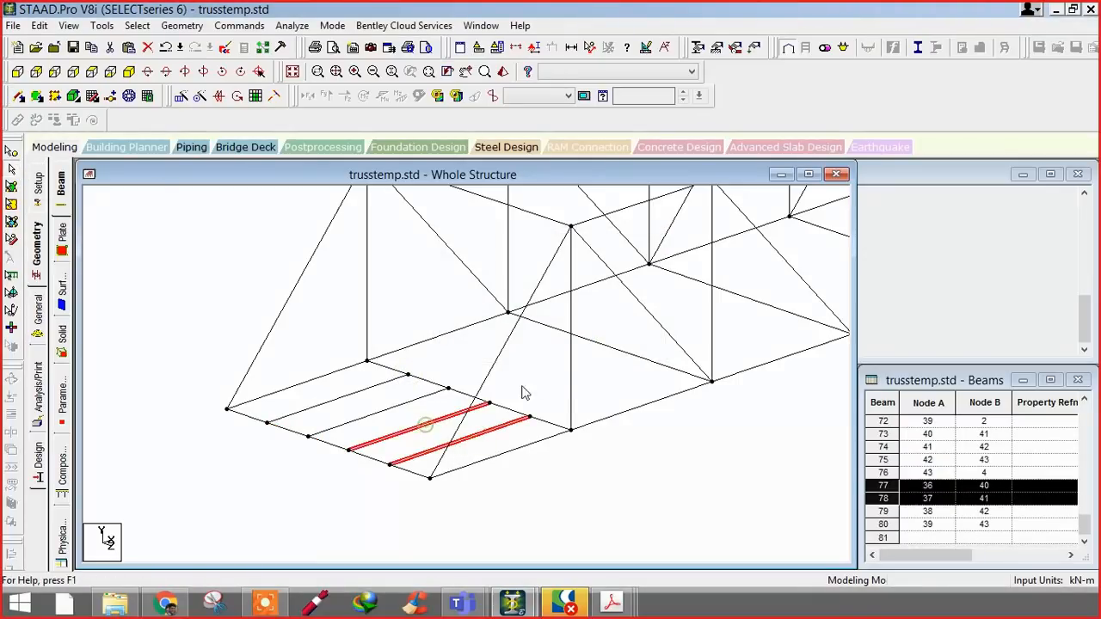
- Add crossing diagonals in the first top panel between the trusses, from node 31 to 17 and 16 to 32
middle_drag(639, 357, 347, 430)
middle_drag(445, 383, 339, 464)
scroll(555, 400, down, 1)
middle_drag(317, 324, 560, 382)
scroll(462, 399, down, 1)
scroll(437, 381, up, 1)
scroll(437, 381, down, 1)
key(Left)
key(Left)
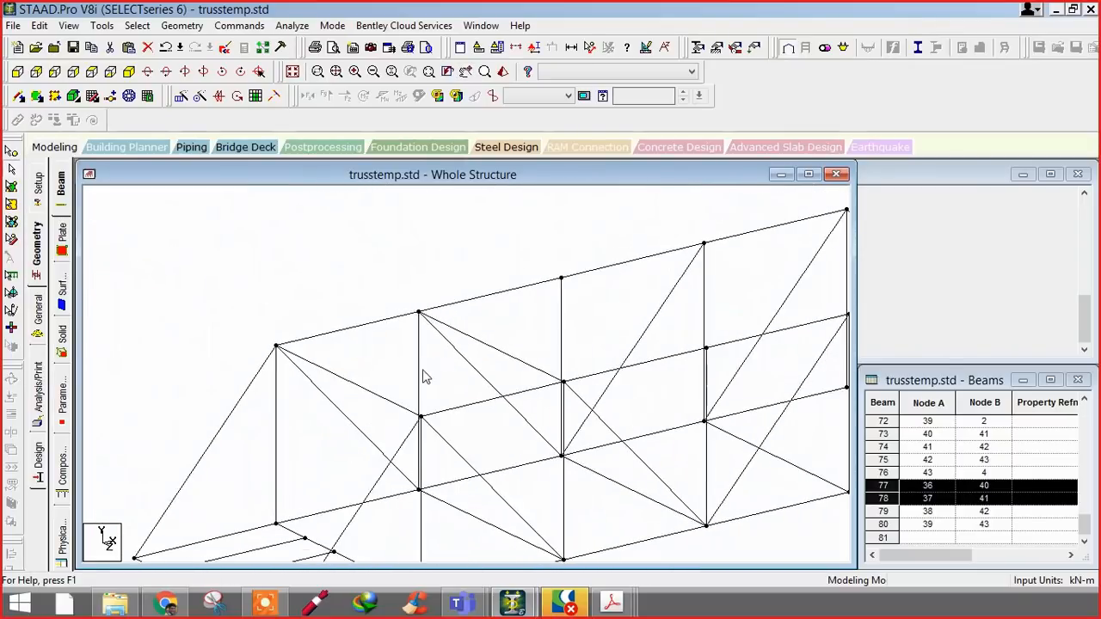
key(Left)
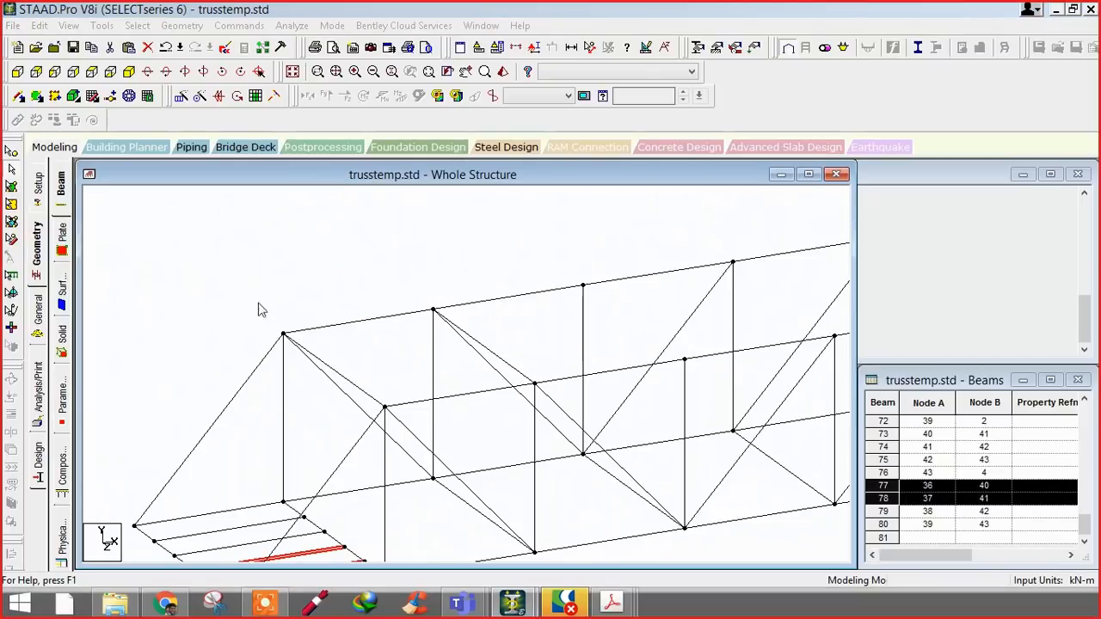
click(18, 96)
click(386, 409)
drag(386, 409, 434, 311)
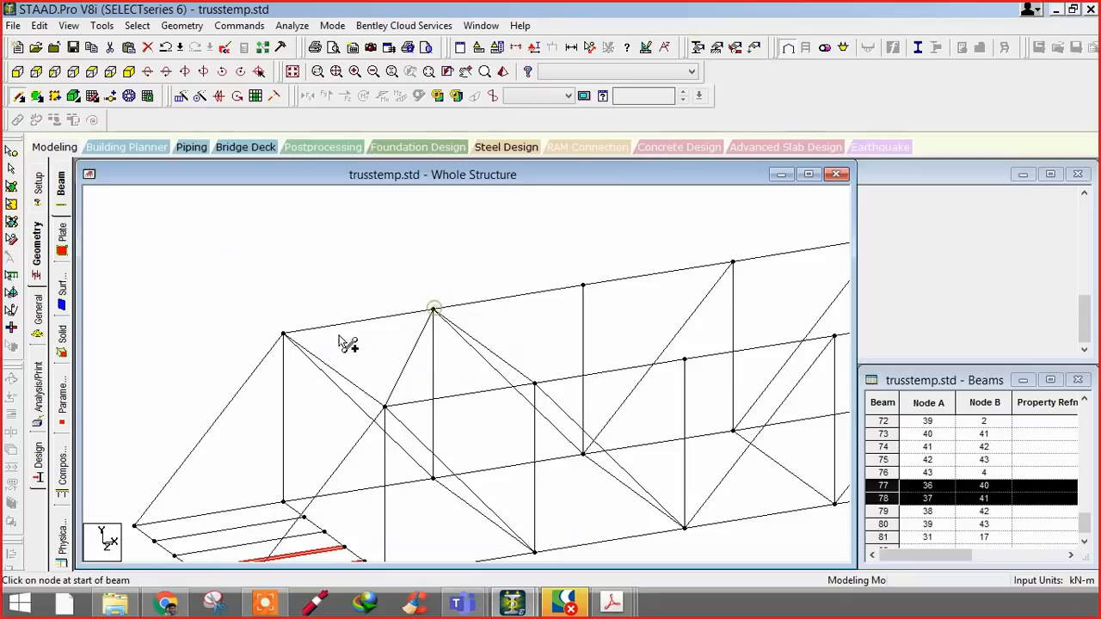
mouse_move(284, 335)
mouse_down()
mouse_move(540, 393)
mouse_move(534, 384)
mouse_up()
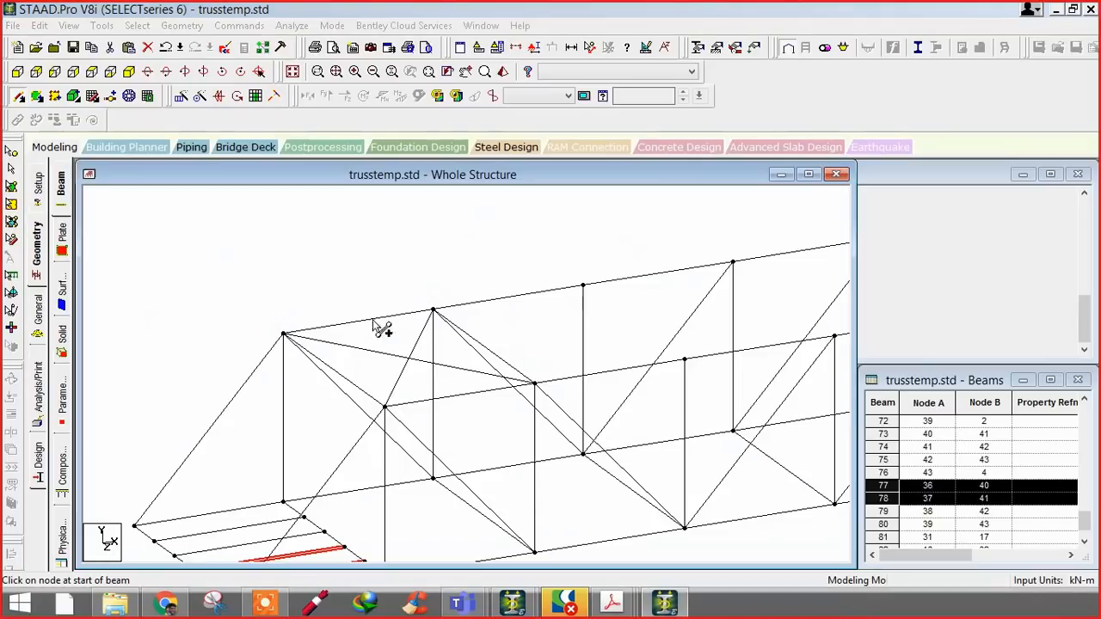
middle_drag(736, 261, 688, 225)
scroll(725, 235, down, 1)
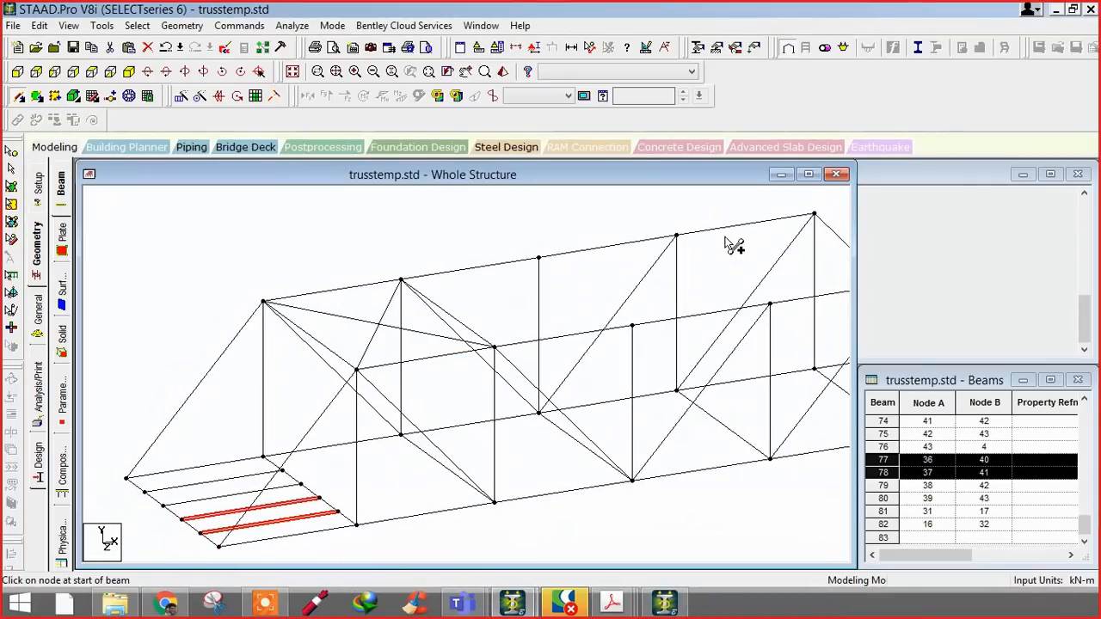
- Open the model's input file in the STAAD editor and delete all existing joint coordinates and member incidences
click(809, 174)
click(225, 47)
click(454, 325)
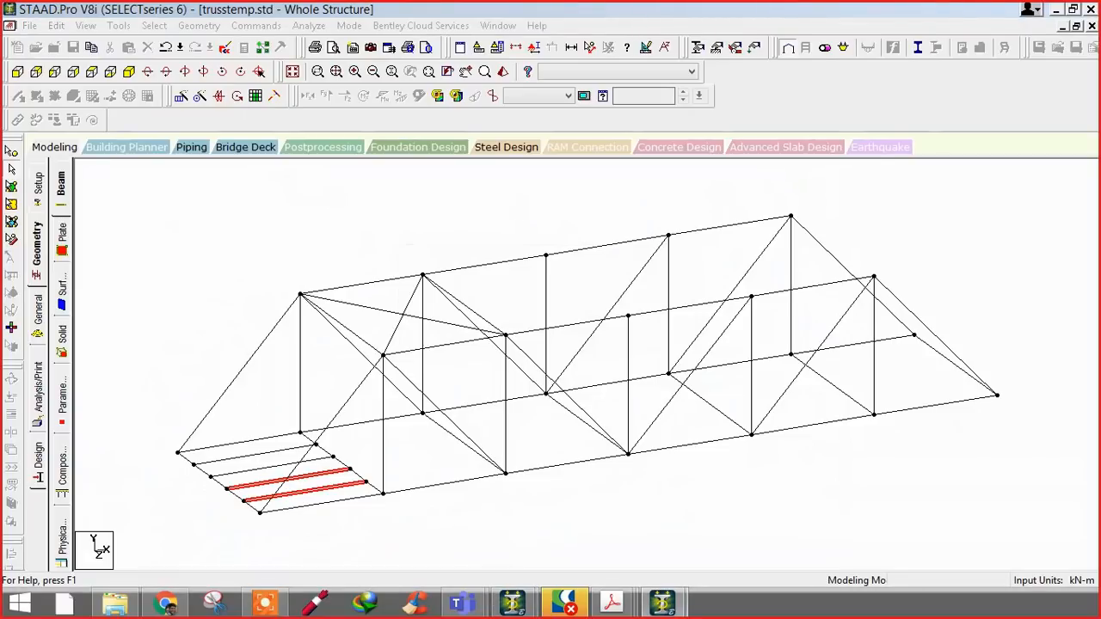
mouse_move(664, 604)
click(770, 519)
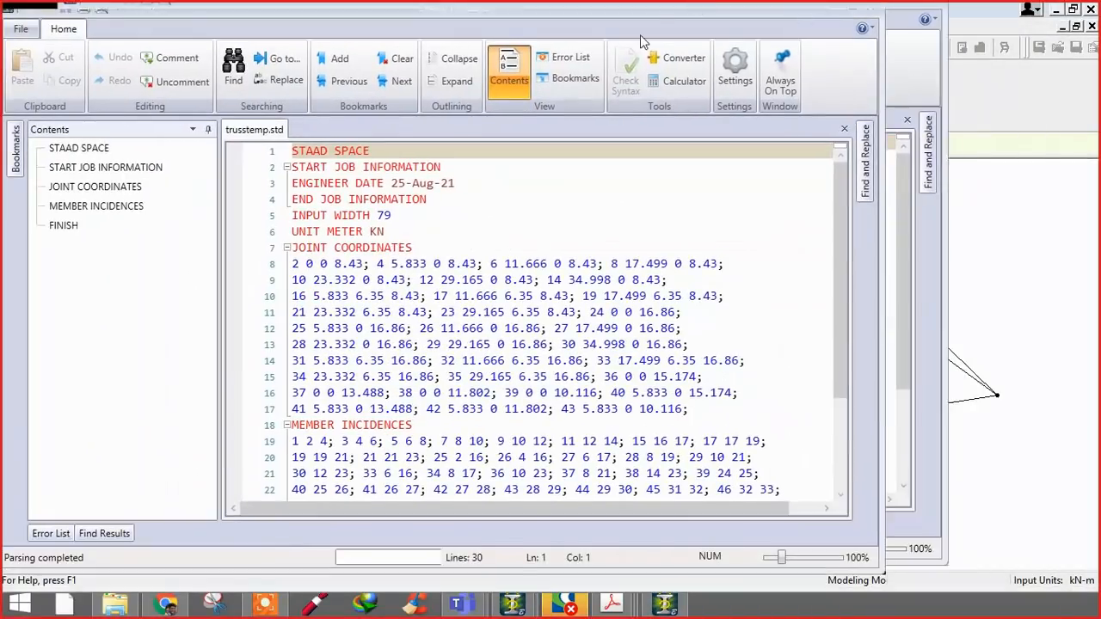
click(704, 412)
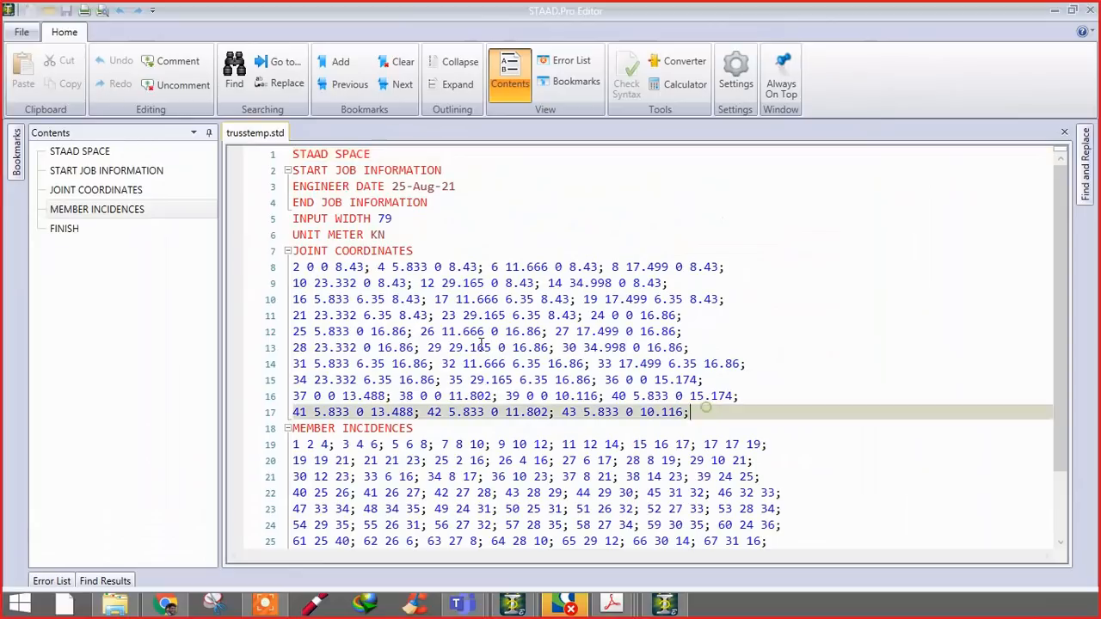
shift+click(293, 266)
key(Delete)
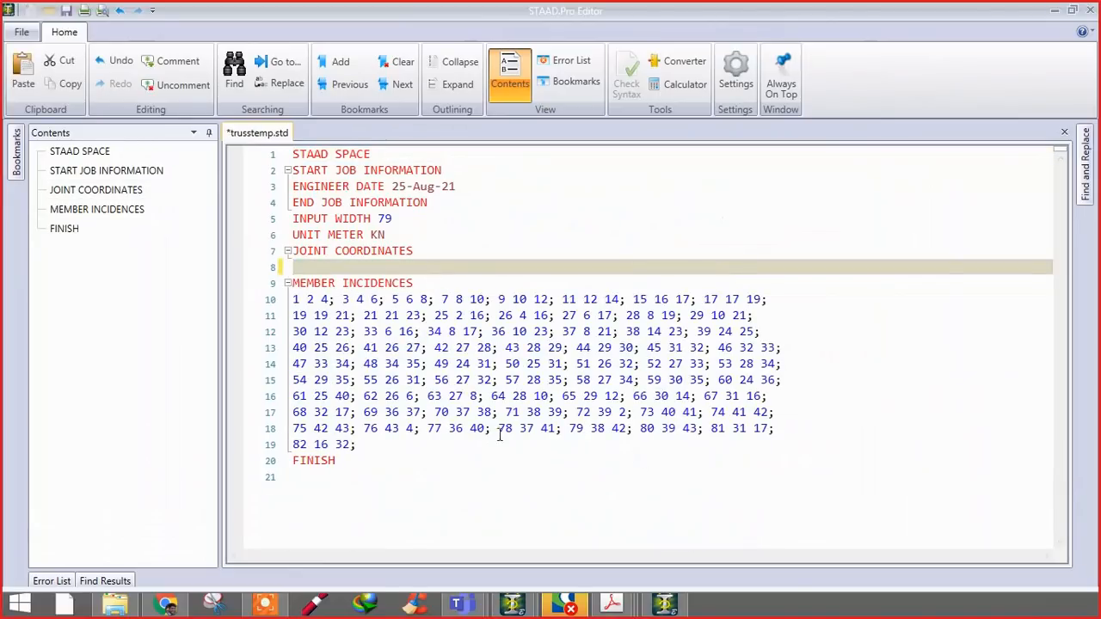
drag(386, 443, 292, 299)
key(Delete)
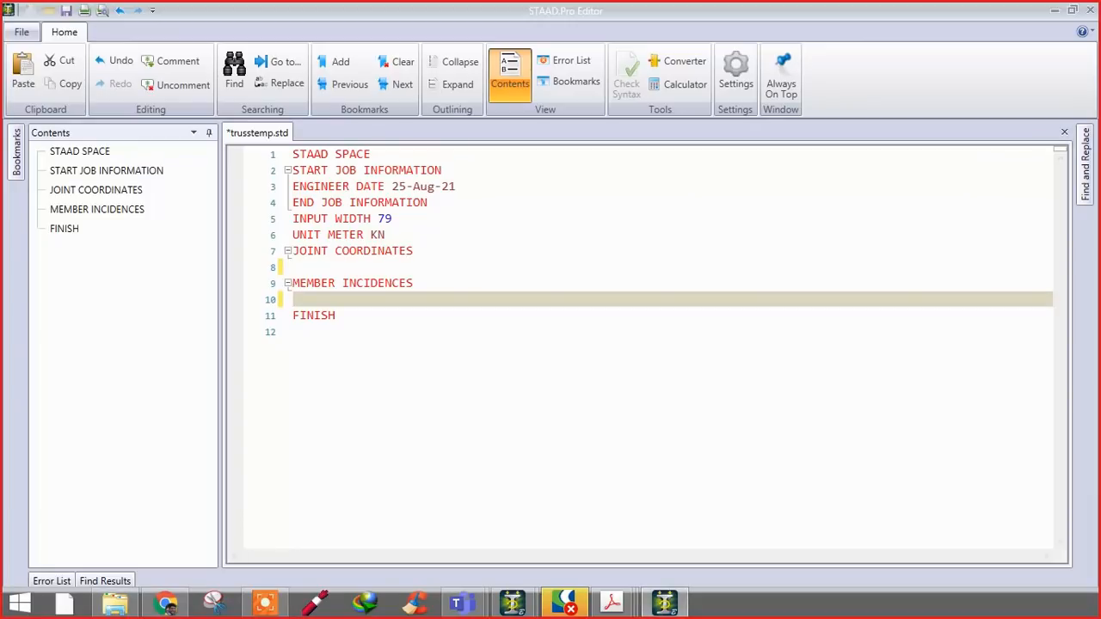
- Enter coordinates for joints 1 to 52 under JOINT COORDINATES, from 1 0 0 8.43 through 52 35 0 1.686
click(306, 271)
text(1 0 0 8.43; 2 5.833 0 8.43; 3 11.667 0 8.43; 4 17.5 0 8.43; 5 23.333 0 8.43; 6 29.167 0 8.43; 7 35 0 8.43; 8 0 0 0; 9 5.833 0 0; 10 11.667 0 0; 11 17.5 0 0; 12 23.333 0 0; 13 29.167 0 0; 14 35 0 0; 15 5.833 6.35 8.43; 16 11.667 6.35 8.43; 17 17.5 6.35 8.43; 18 23.333 6.35 8.43; 19 29.167 6.35 8.43; 20 5.833 6.35 0; 21 11.667 6.35 0; 22 17.5 6.35 0; 23 23.333 6.35 0; 24 29.167 6.35 0; 25 0 0 6.744; 26 5.833 0 6.744; 27 11.667 0 6.744; 28 17.5 0 6.744; 29 23.333 0 6.744; 30 29.167 0 6.744; 31 35 0 6.744; 32 0 0 5.058; 33 5.833 0 5.058; 34 11.667 0 5.058; 35 17.5 0 5.058; 36 23.333 0 5.058; 37 29.167 0 5.058; 38 35 0 5.058; 39 0 0 3.372; 40 5.833 0 3.372; 41 11.667 0 3.372; 42 17.5 0 3.372; 43 23.333 0 3.372; 44 29.167 0 3.372; 45 35 0 3.372; 46 0 0 1.686; 47 5.833 0 1.686; 48 11.667 0 1.686; 49 17.5 0 1.686; 50 23.333 0 1.686; 51 29.167 0 1.686; 52 35 0 1.686;)
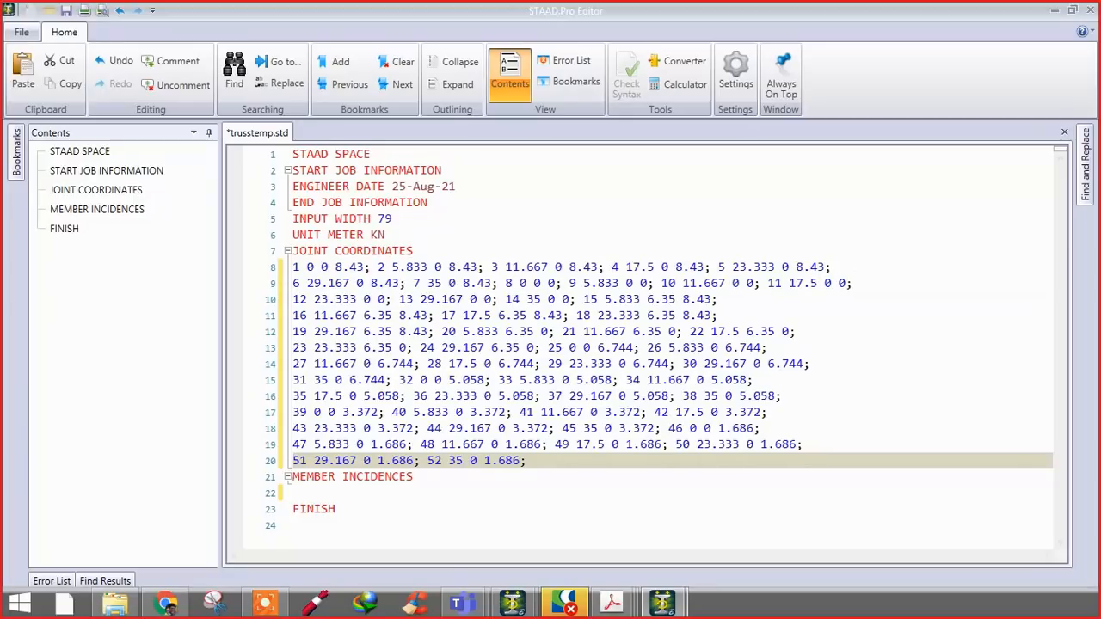
- Enter incidences for members 1 to 126 under MEMBER INCIDENCES, from 1 1 2 through 126 31 7, and close the editor, saving the file
click(332, 480)
click(319, 507)
click(315, 493)
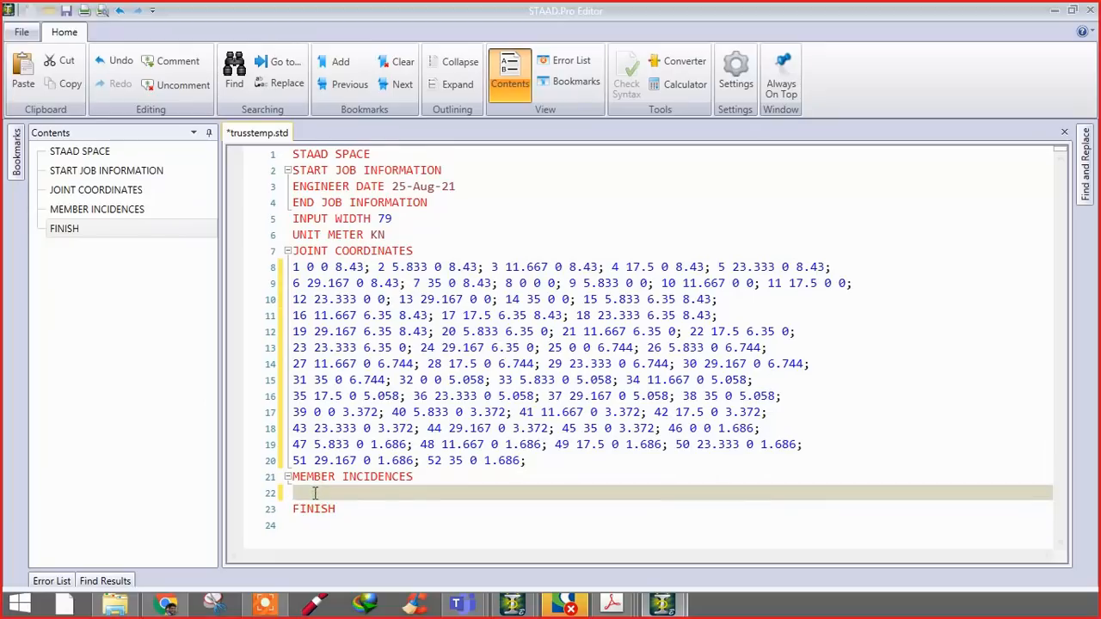
text(1 1 2; 2 2 3; 3 3 4; 4 4 5; 5 5 6; 6 6 7; 7 8 9; 8 9 10; 9 10 11; 10 11 12; 11 12 13; 12 13 14; 13 2 15; 14 3 16; 15 4 17; 16 5 18; 17 6 19; 18 9 20; 19 10 21; 20 11 22; 21 12 23; 22 13 24; 23 1 15; 24 15 3; 25 16 4; 26 18 4; 27 19 5; 28 7 19; 29 8 20; 30 20 10; 31 21 11; 32 23 11; 33 22 12; 34 14 24; 35 15 16; 36 16 17; 37 17 18; 38 18 19; 39 20 21; 40 21 22; 41 22 23; 42 23 24; 43 15 20; 44 16 21; 45 17 22; 46 18 23; 47 19 24; 48 16 20; 49 17 21; 50 18 22; 51 19 23; 52 15 21; 53 16 22; 54 17 23; 55 18 24; 56 2 8; 57 3 9; 58 4 10; 59 5 11; 60 6 12; 61 7 13; 62 1 9; 63 2 10; 64 3 11; 65 4 12; 66 5 13; 67 6 14; 68 25 26; 69 26 27; 70 27 28; 71 28 29; 72 29 30; 73 30 31; 74 32 33; 75 33 34; 76 34 35; 77 35 36; 78 36 37; 79 37 38; 80 39 40; 81 40 41; 82 41 42; 83 42 43; 84 43 44; 85 44 45; 86 46 47; 87 47 48; 88 48 49; 89 49 50; 90 50 51; 91 51 52; 92 8 46; 93 46 39; 94 39 32; 95 32 25; 96 25 1; 97 9 47; 98 47 40; 99 40 33; 100 33 26; 101 26 2; 102 10 48; 103 48 41; 104 41 34; 105 34 27; 106 27 3; 107 11 49; 108 49 42; 109 42 35; 110 35 28; 111 28 4; 112 12 50; 113 50 43; 114 43 36; 115 36 29; 116 29 5; 117 13 51; 118 51 44; 119 44 37; 120 37 30; 121 30 6; 122 14 52; 123 52 45; 124 45 38; 125 38 31; 126 31 7;)
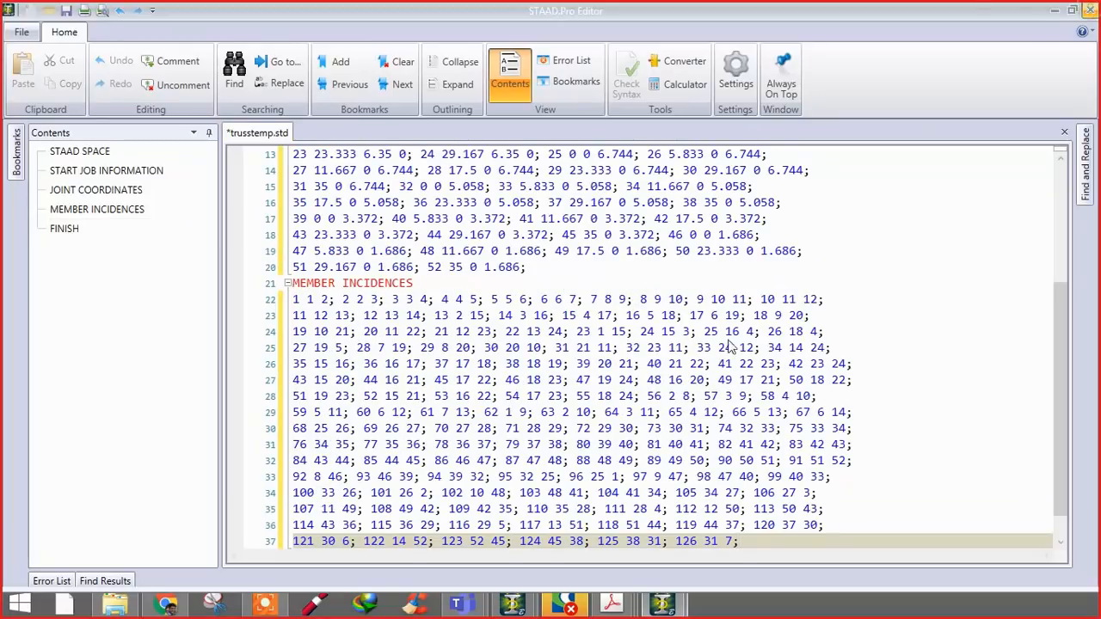
click(1091, 10)
click(517, 326)
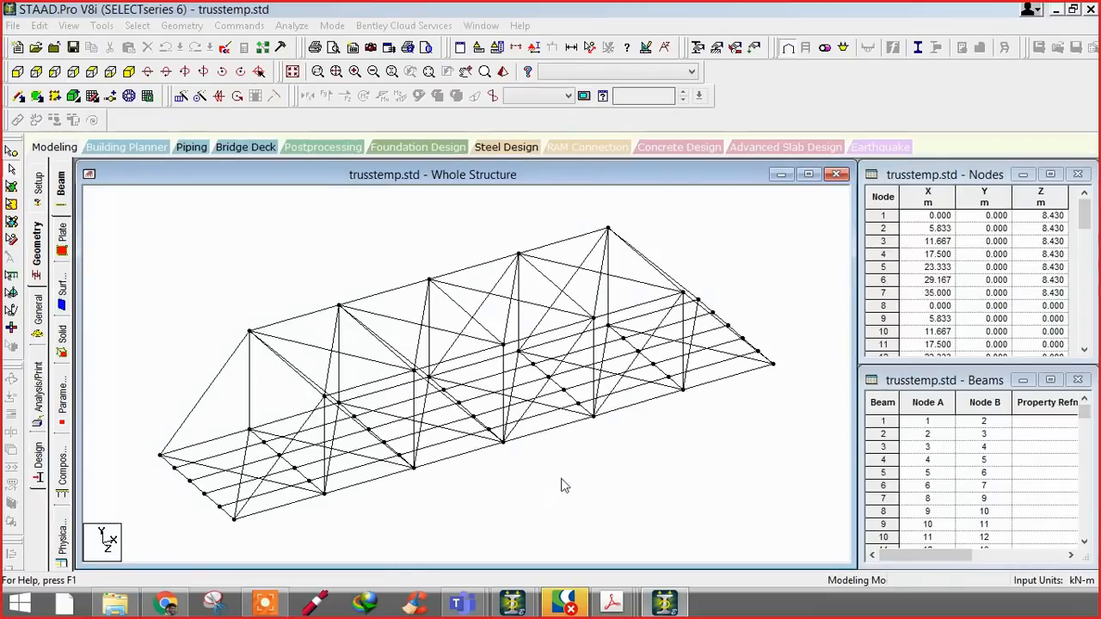
- Switch to Dwg.pdf in Adobe Acrobat Pro and review the bridge elevation and Section X-X on the general arrangement sheets
mouse_move(560, 484)
middle_down()
mouse_move(616, 424)
mouse_move(577, 495)
middle_up()
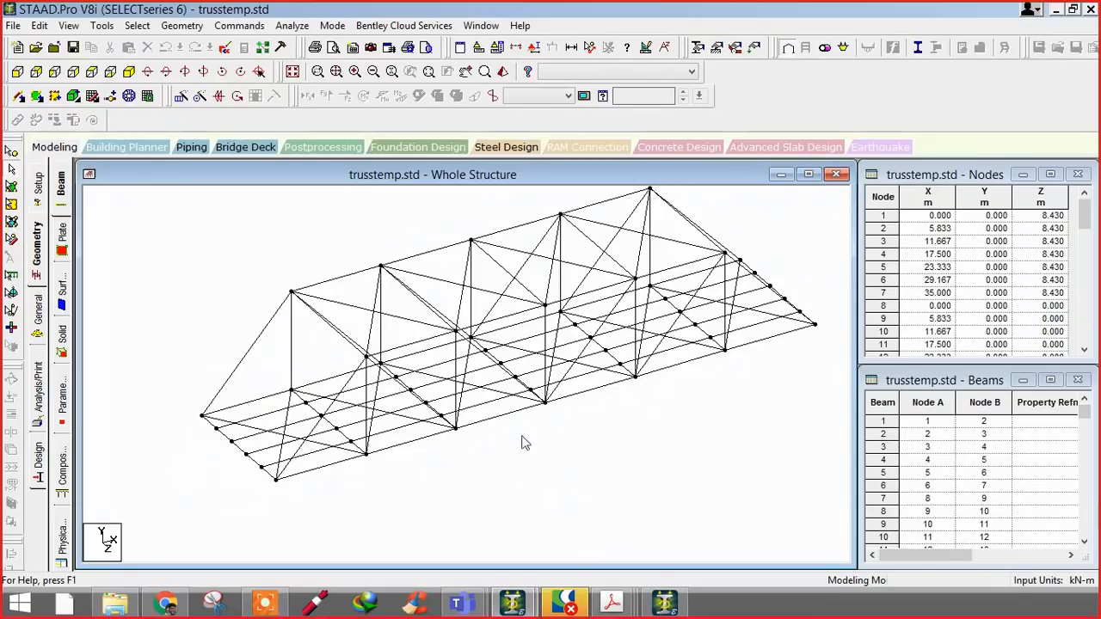
middle_drag(437, 524, 510, 426)
mouse_move(611, 600)
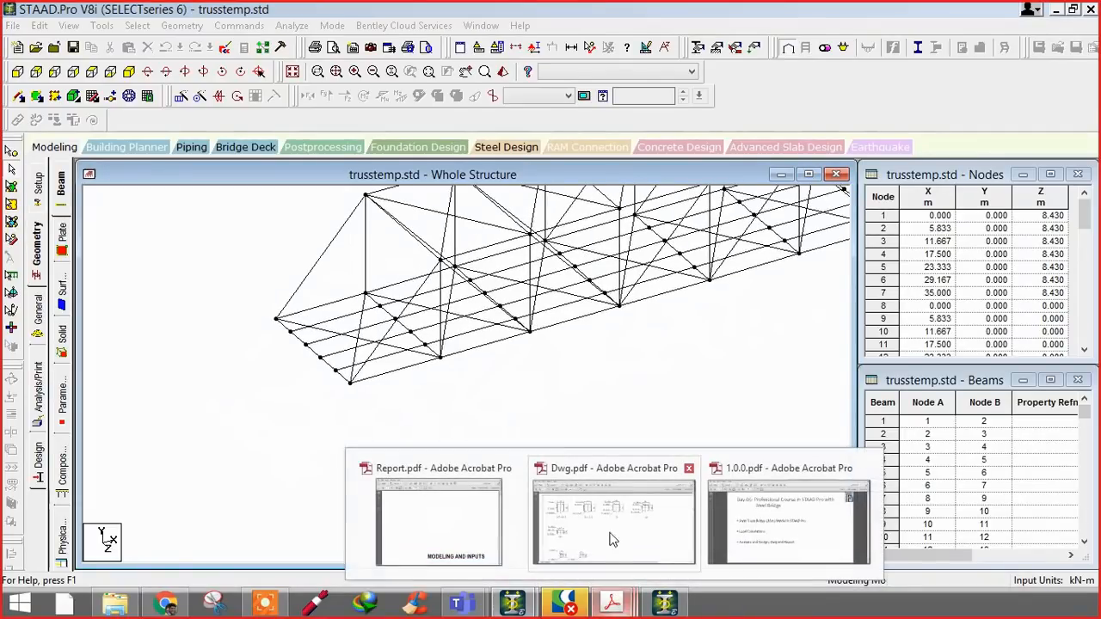
click(615, 535)
scroll(547, 369, up, 5)
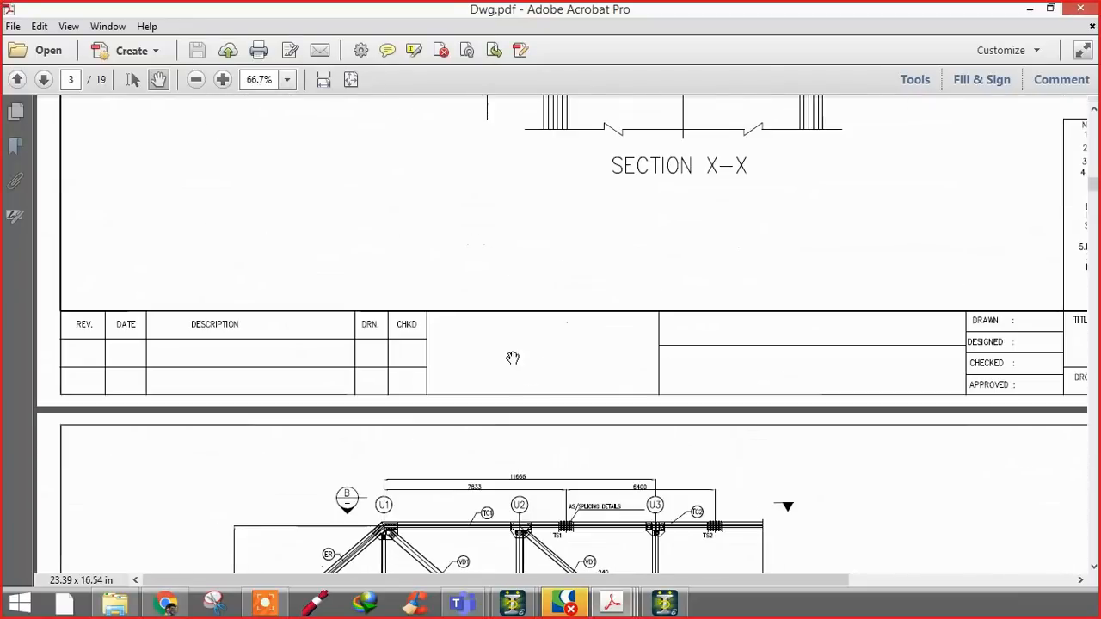
scroll(514, 358, up, 20)
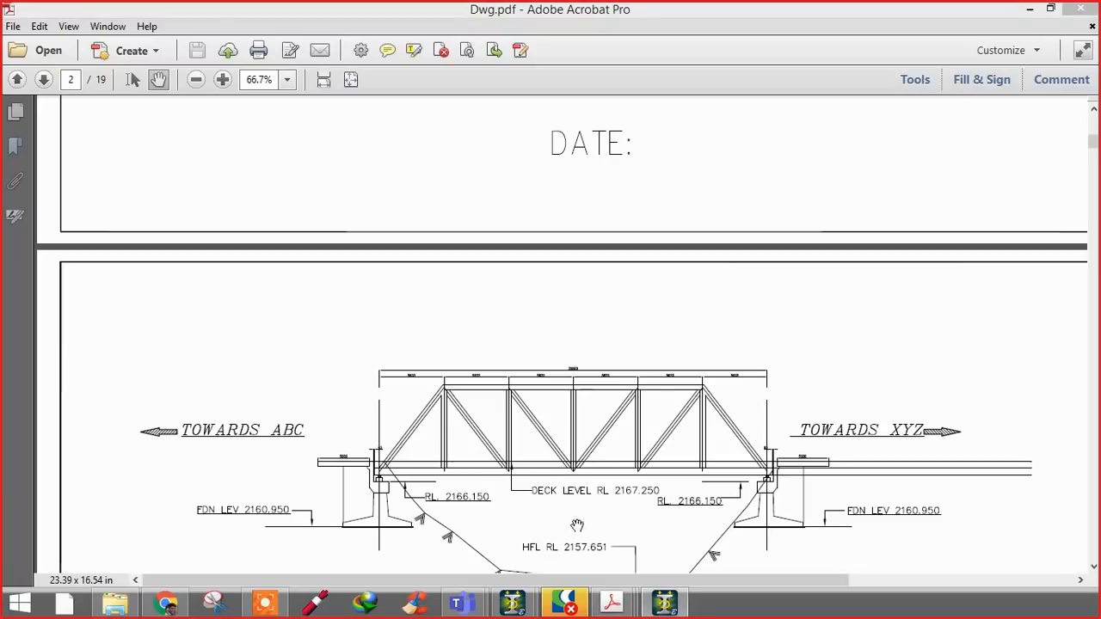
scroll(497, 511, down, 15)
scroll(440, 365, down, 15)
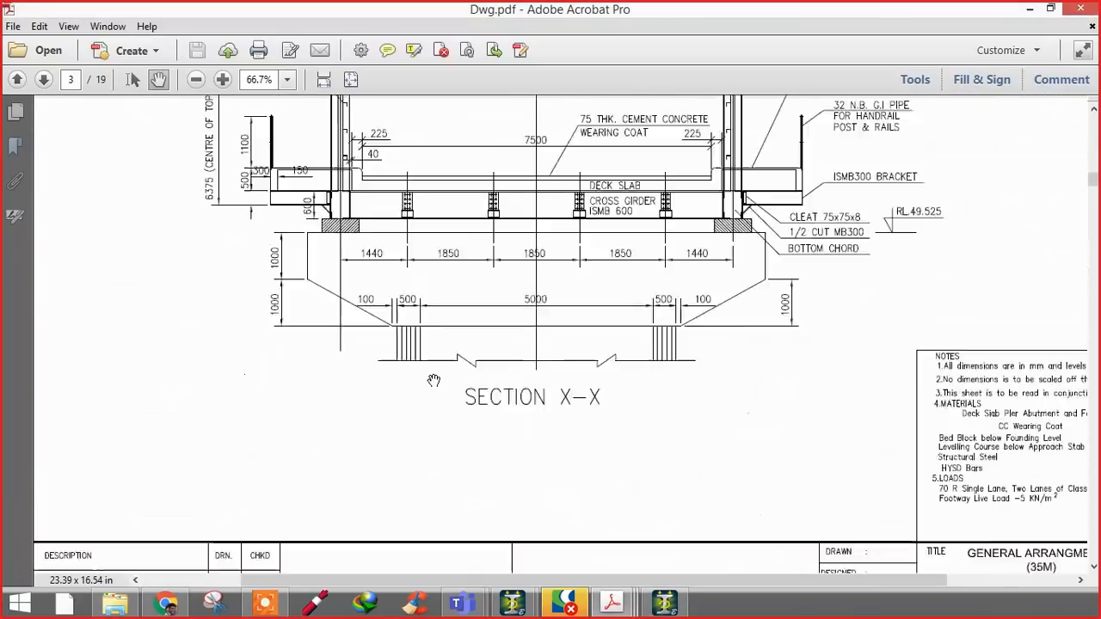
- Examine the truss elevation on page 4 for joint labels, panel lengths and member marks
ctrl+scroll(232, 423, up, 3)
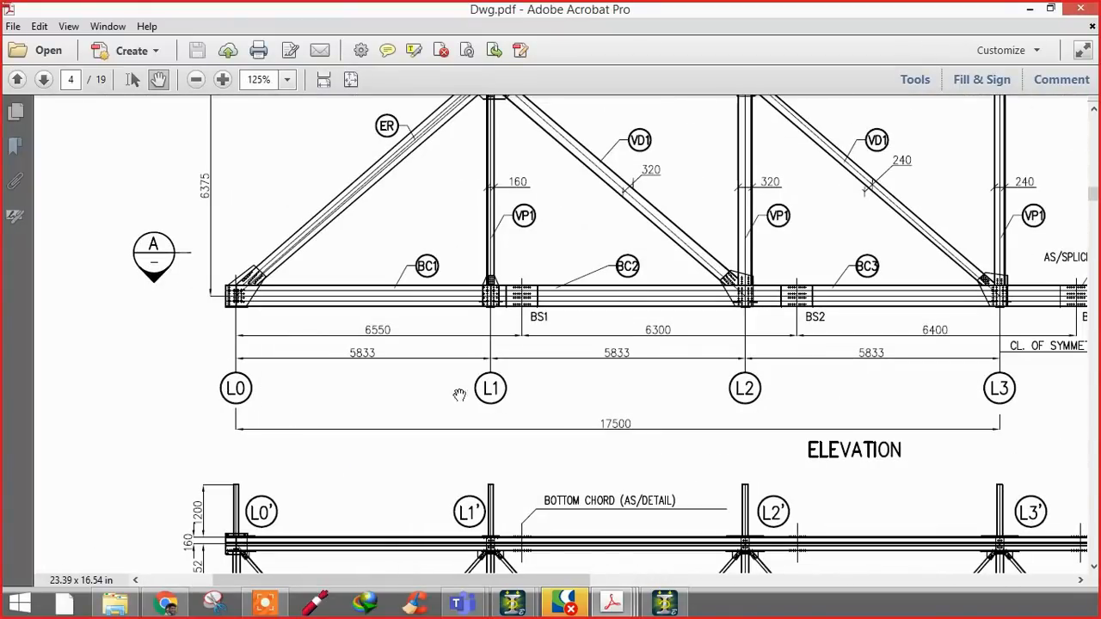
drag(843, 382, 197, 404)
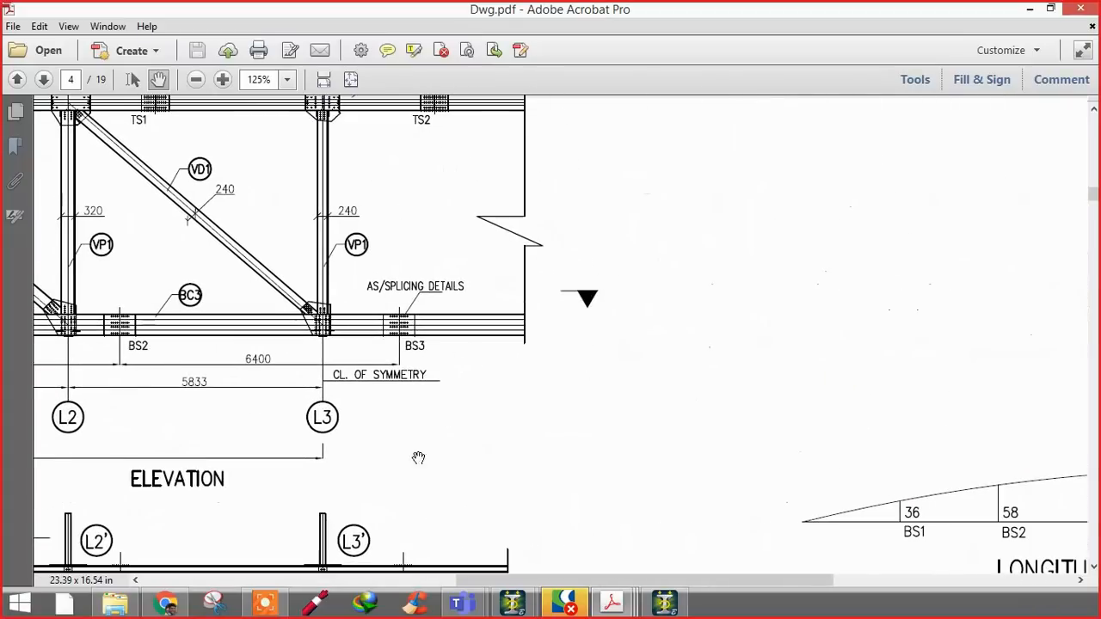
ctrl+scroll(578, 426, down, 1)
drag(537, 393, 635, 454)
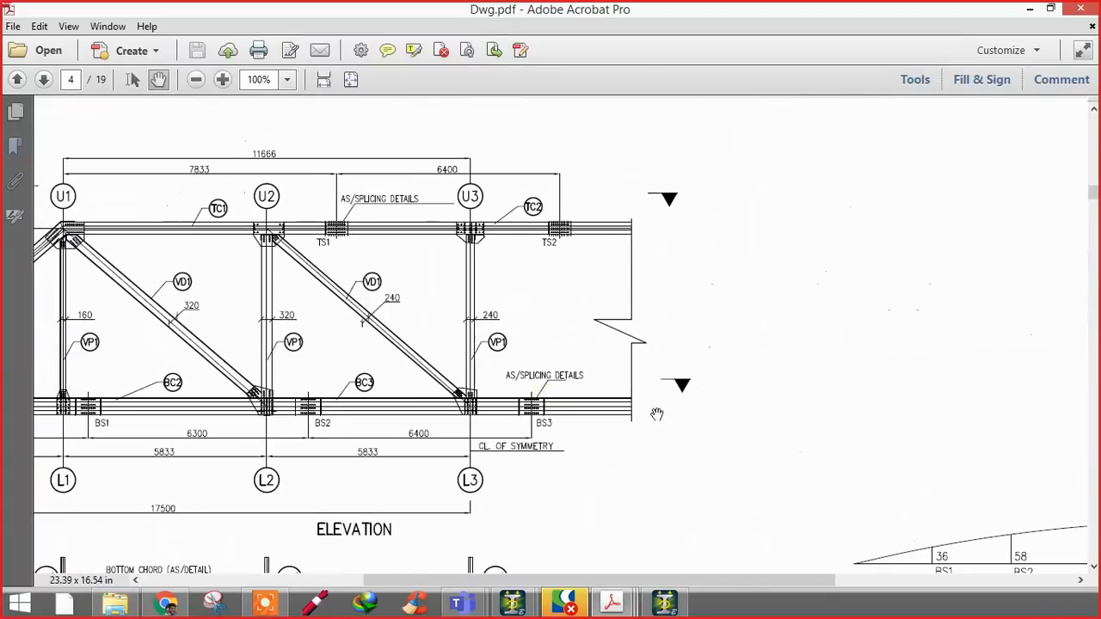
scroll(1057, 417, right, 5)
drag(727, 432, 1091, 386)
scroll(838, 383, down, 3)
drag(488, 263, 1083, 453)
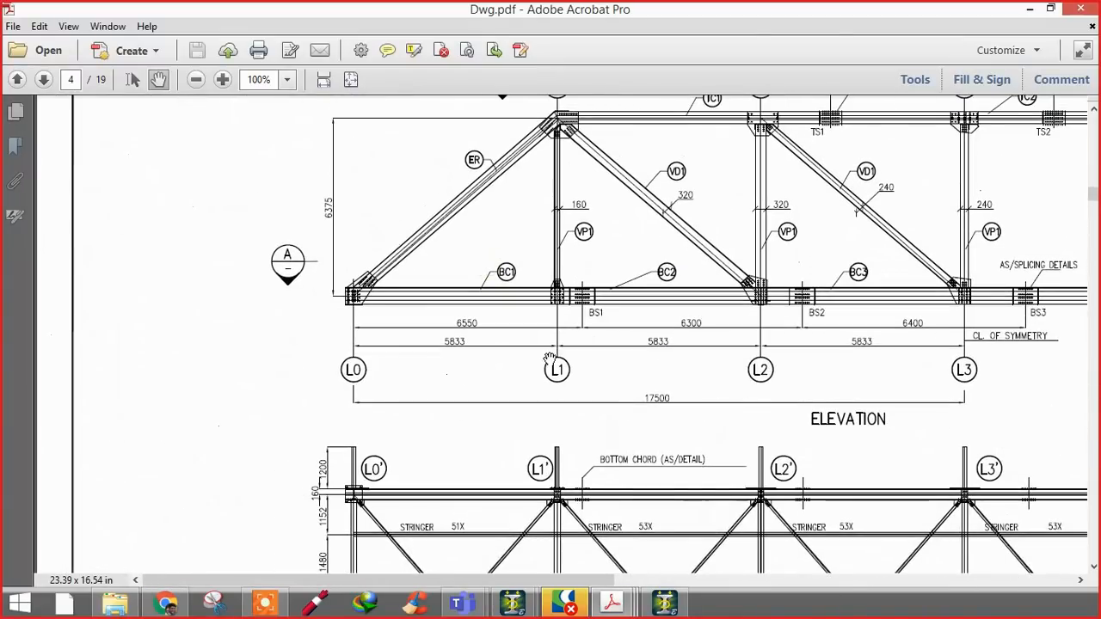
scroll(650, 255, up, 5)
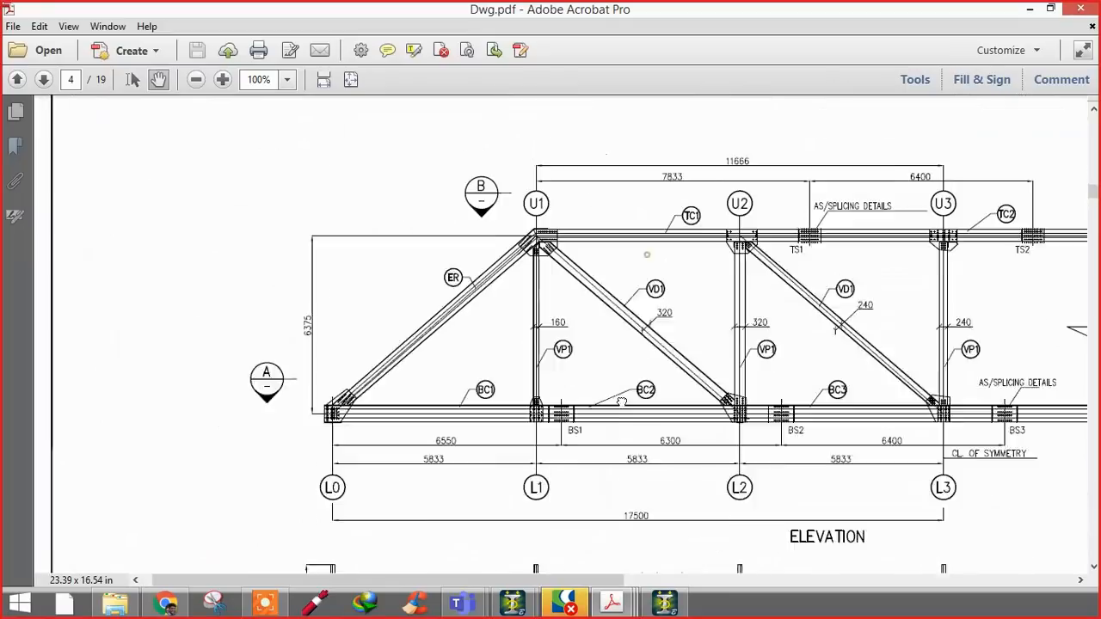
scroll(354, 502, down, 2)
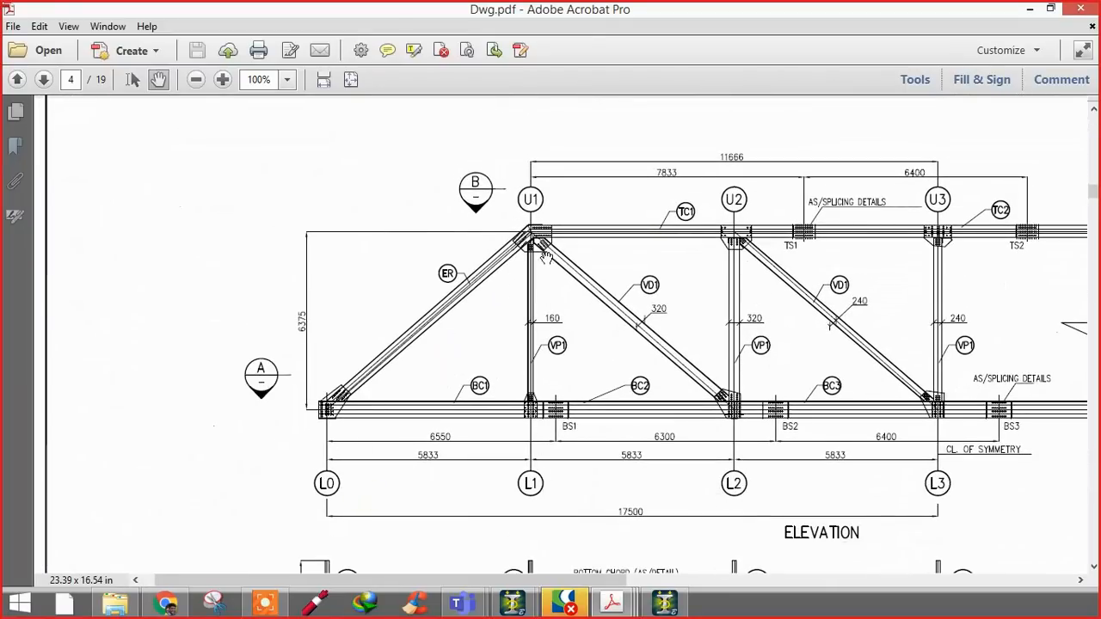
ctrl+scroll(464, 294, up, 3)
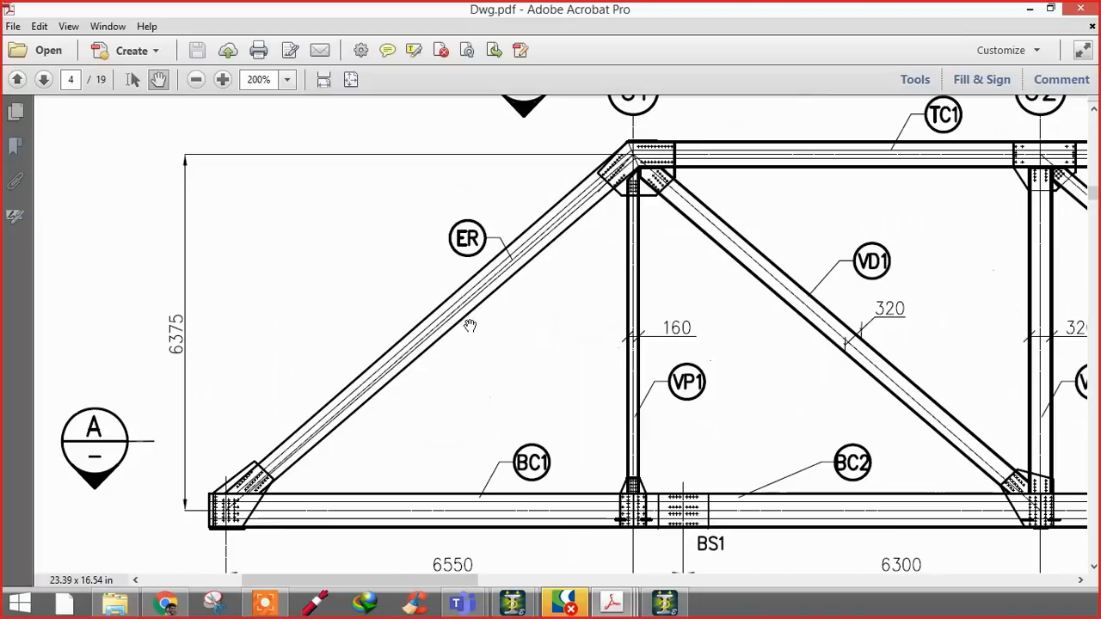
ctrl+scroll(471, 343, down, 4)
- Examine the bottom plan view on page 4 for the layout of stringers, cross girders and diagonal bracing
scroll(504, 418, down, 5)
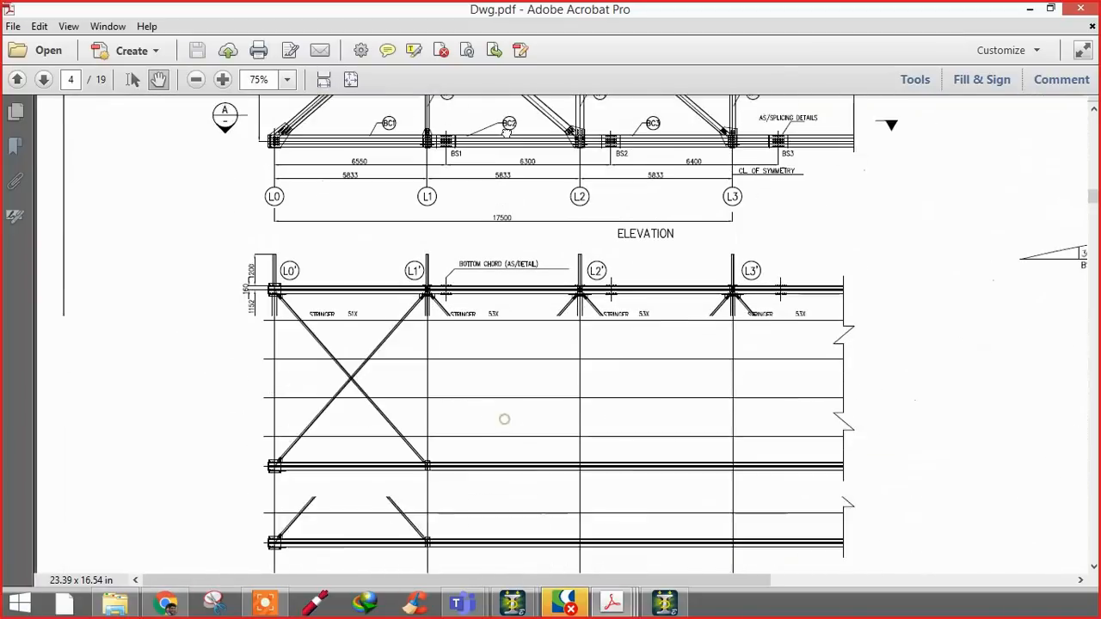
ctrl+scroll(364, 302, up, 3)
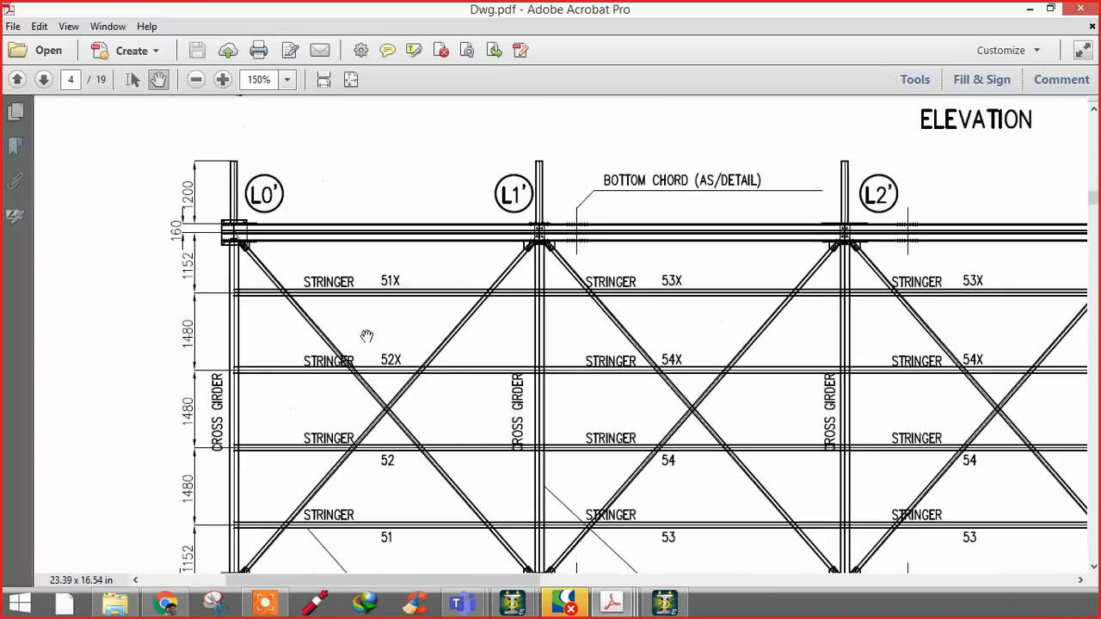
scroll(465, 341, down, 3)
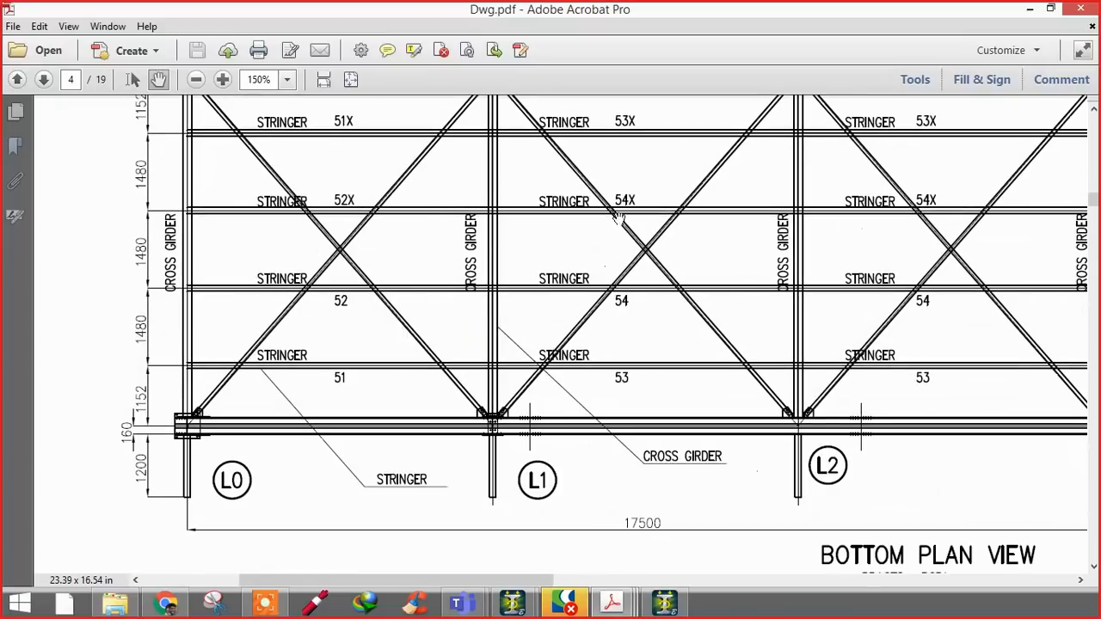
scroll(659, 270, up, 5)
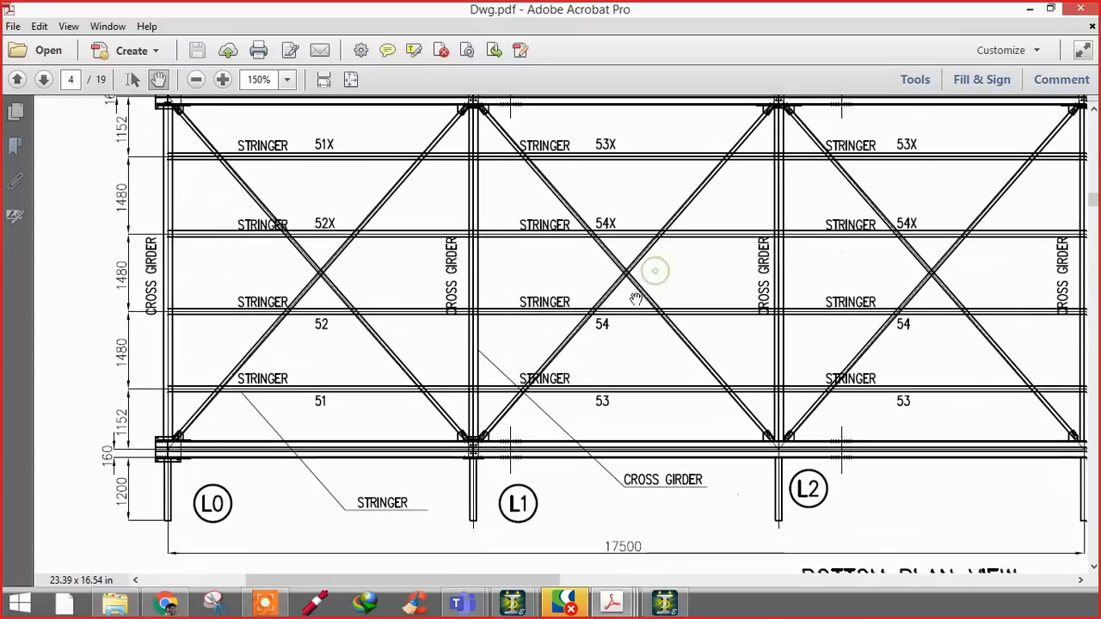
ctrl+scroll(659, 334, down, 2)
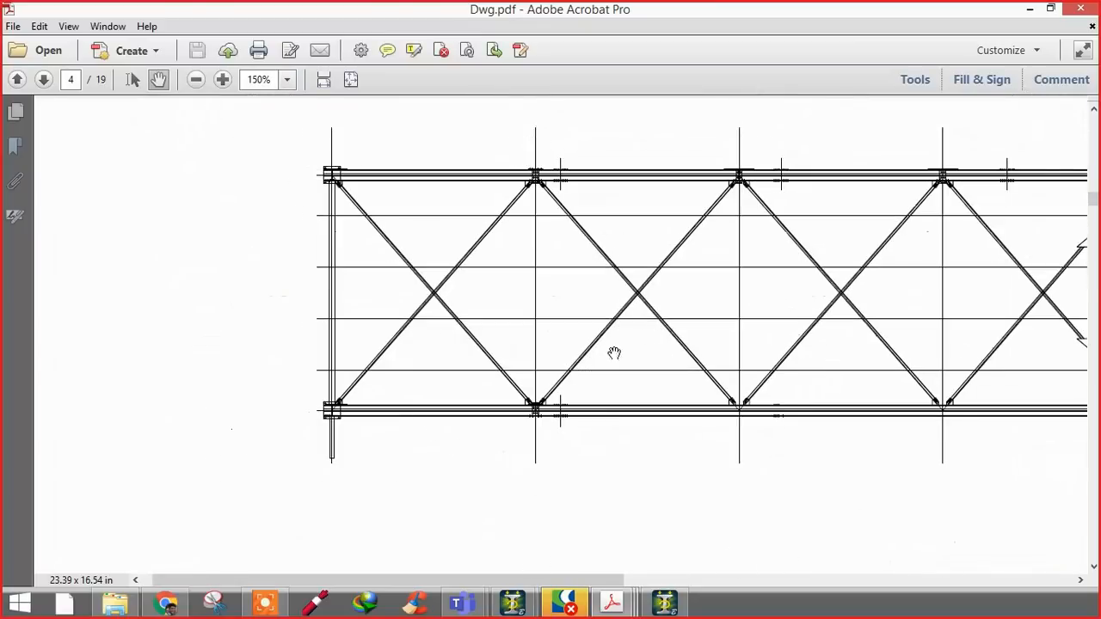
- Return to the STAAD.Pro model, identify the first bottom chord beam of the near truss and clear the selection
click(1024, 10)
middle_drag(452, 390, 392, 415)
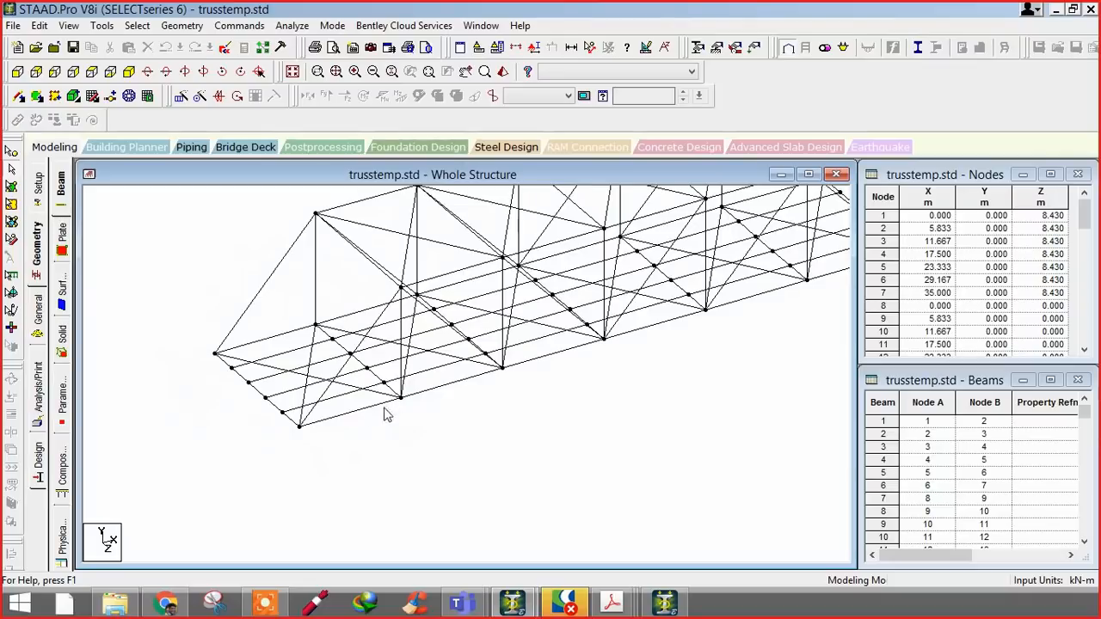
click(357, 420)
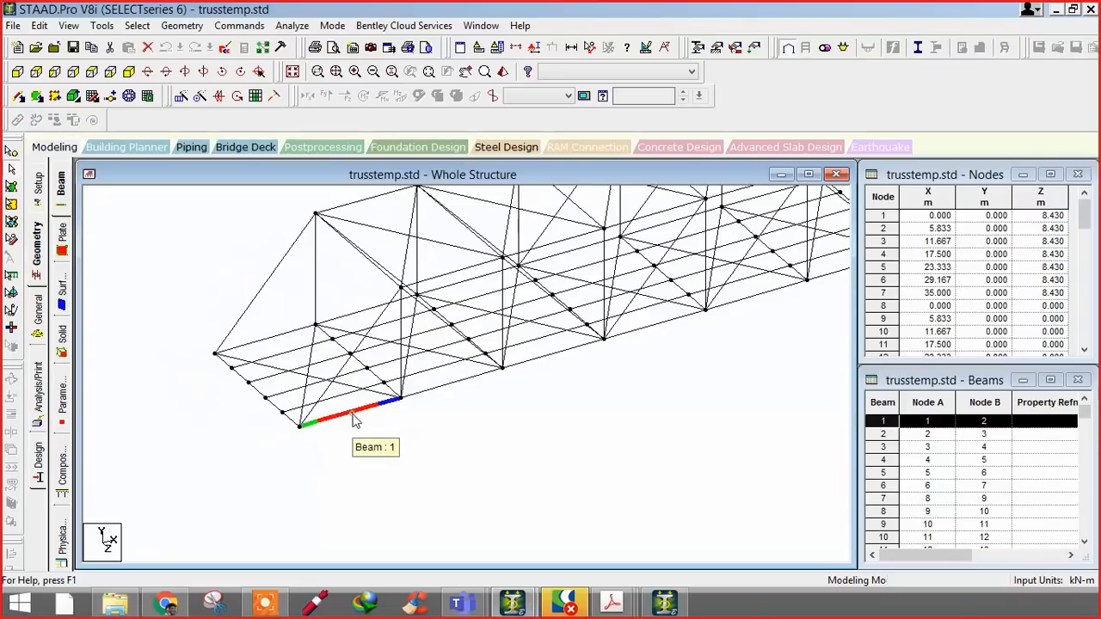
click(160, 292)
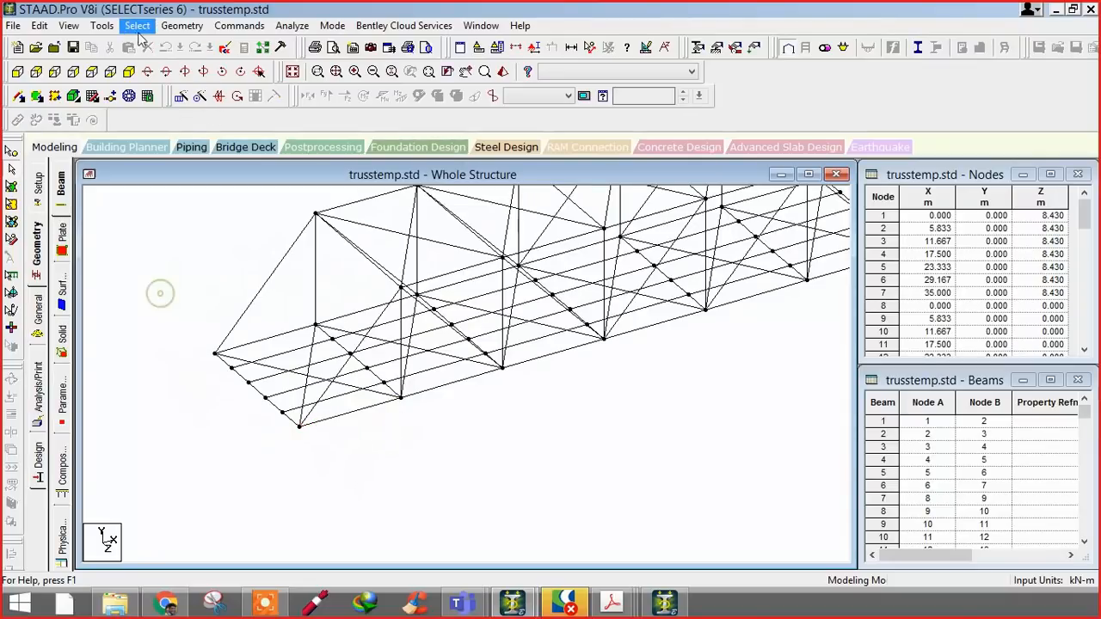
- Create a new group of type Beam named L0L1 and move the Create Group dialog clear of the model
click(106, 27)
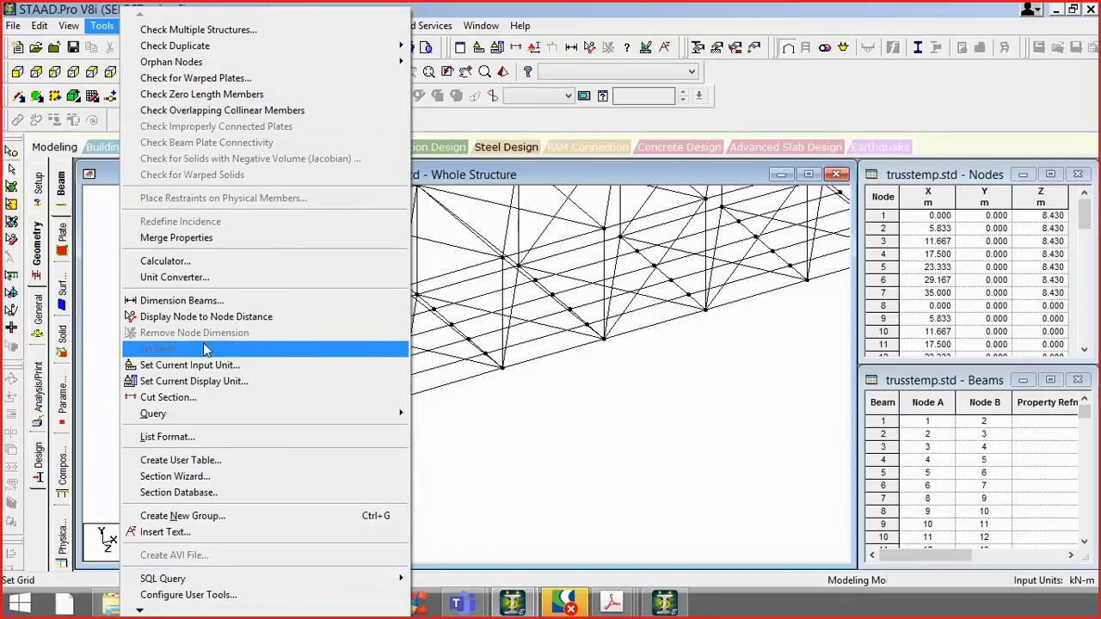
click(178, 516)
drag(503, 252, 664, 421)
click(761, 473)
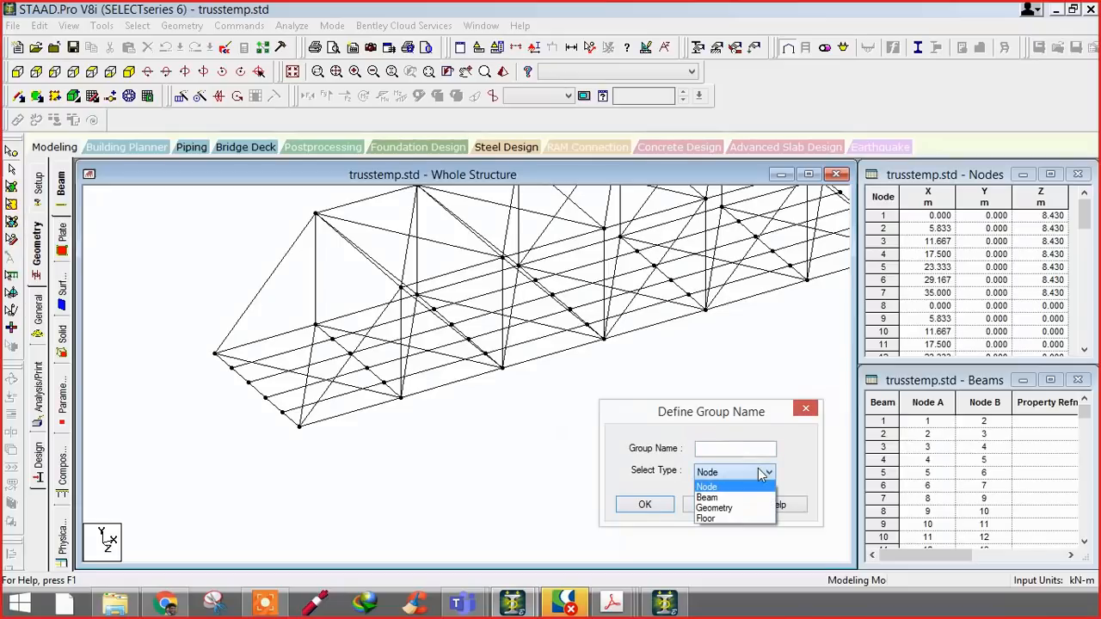
click(733, 499)
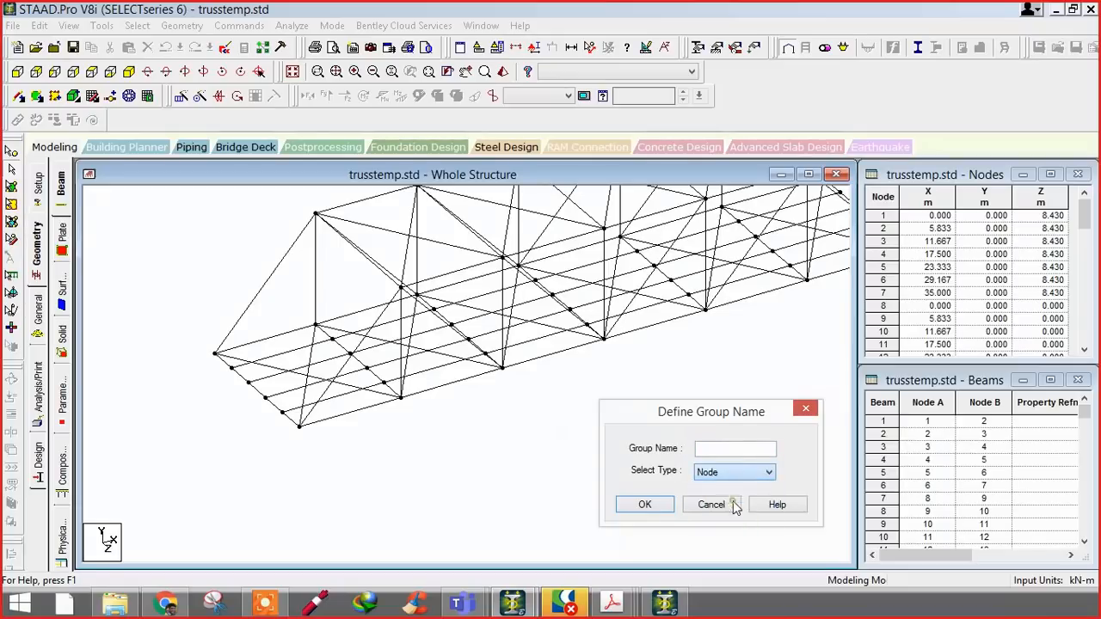
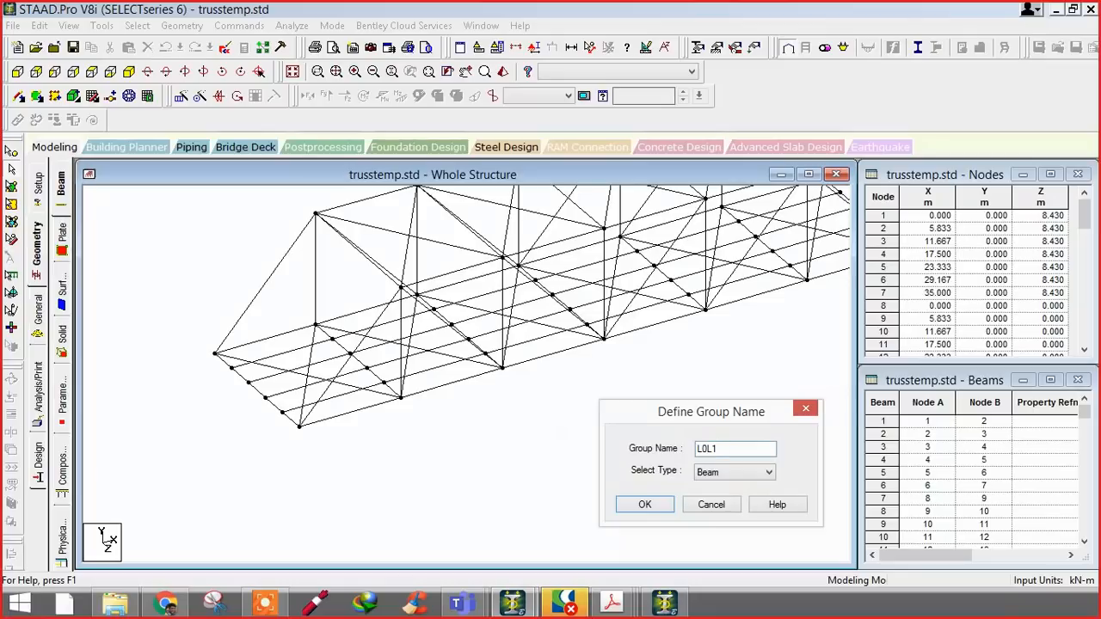
click(645, 504)
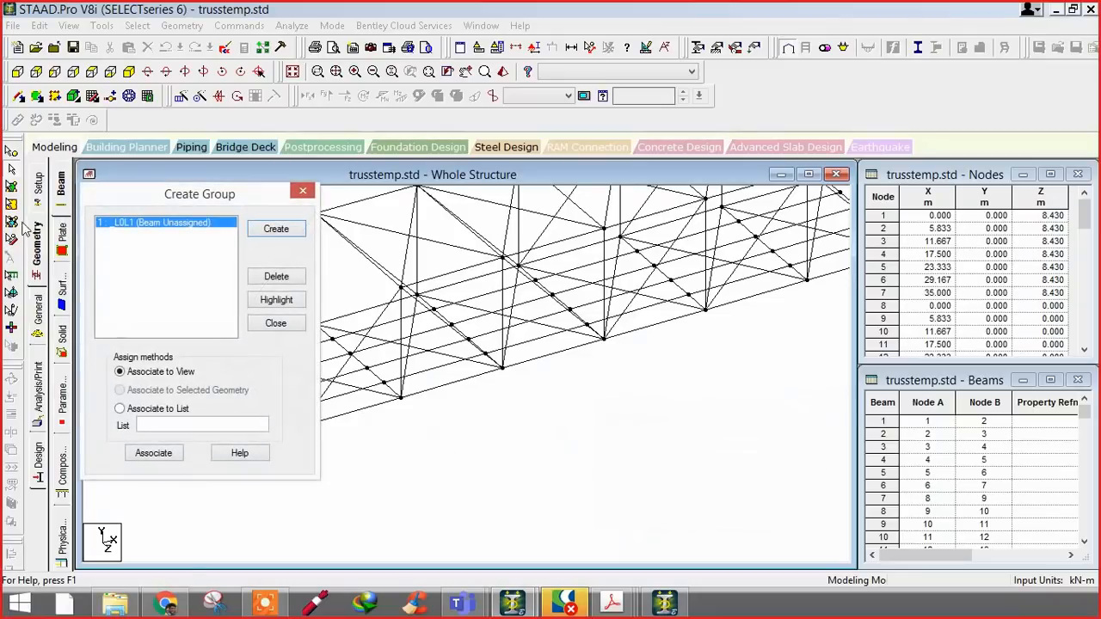
drag(158, 197, 901, 261)
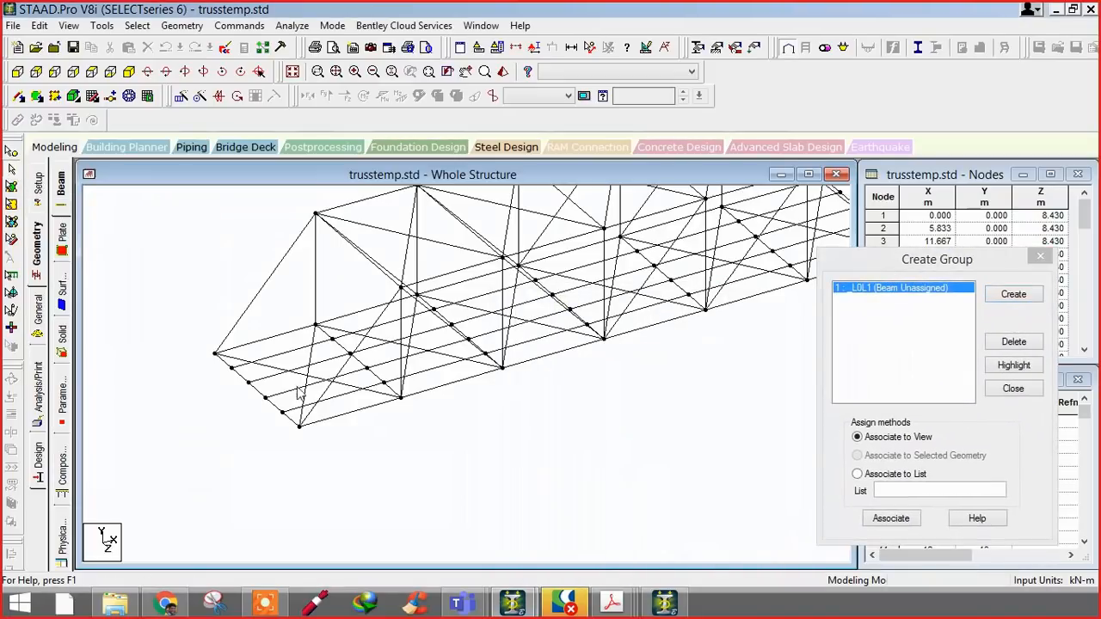
- Assign the four end-panel bottom chord beams of both trusses to group _L0L1 as selected geometry and close the group creation
click(340, 414)
ctrl+click(268, 339)
middle_drag(621, 362, 34, 612)
middle_drag(281, 462, 628, 298)
ctrl+click(516, 283)
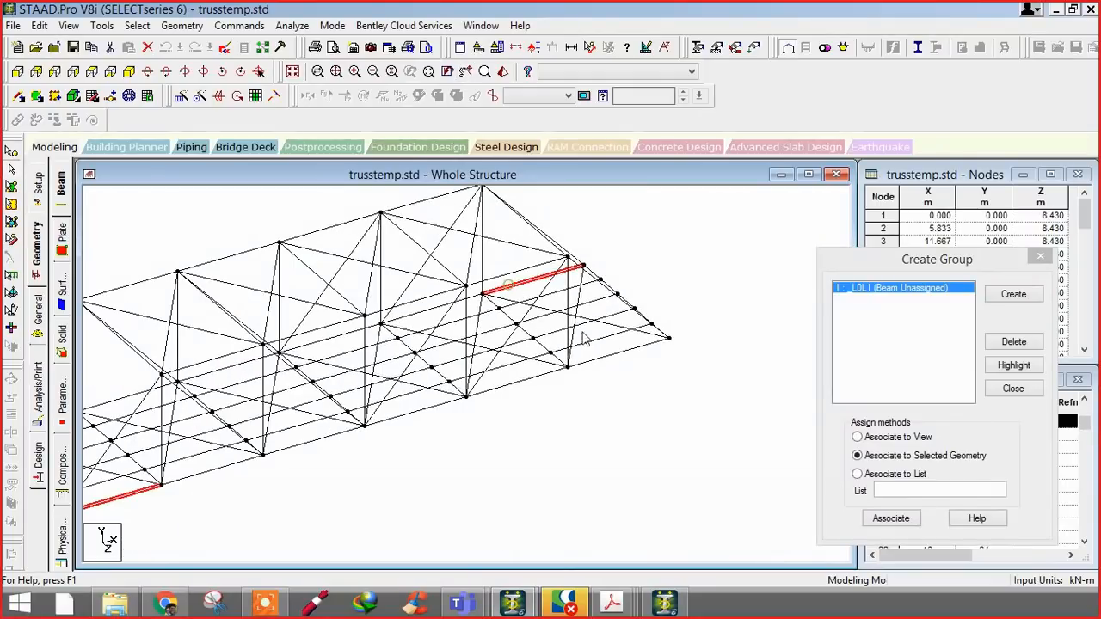
ctrl+click(592, 361)
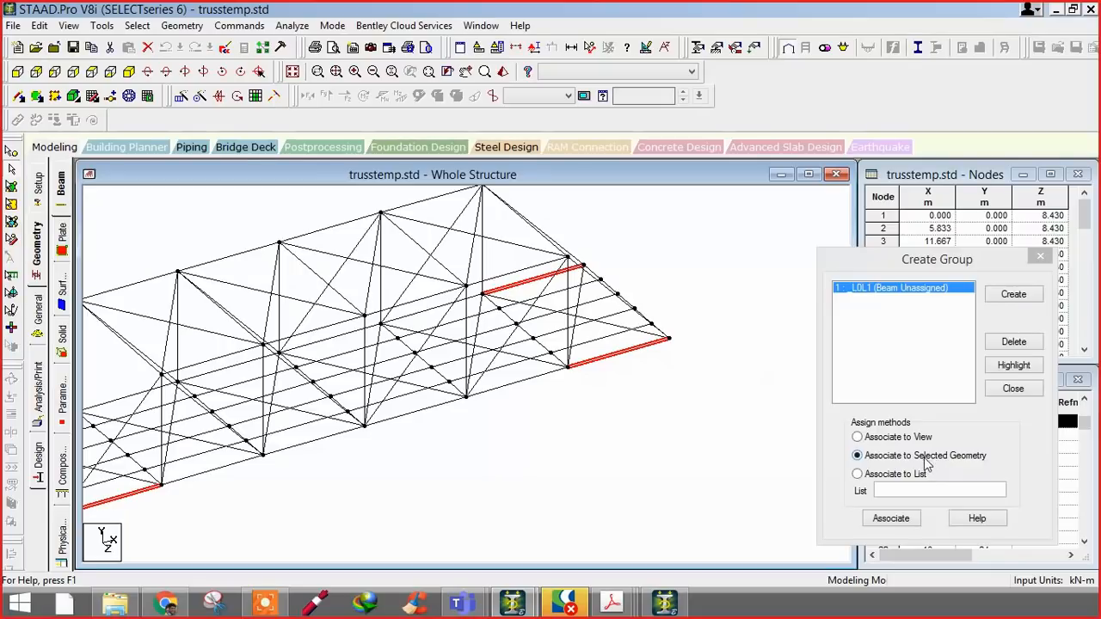
click(895, 520)
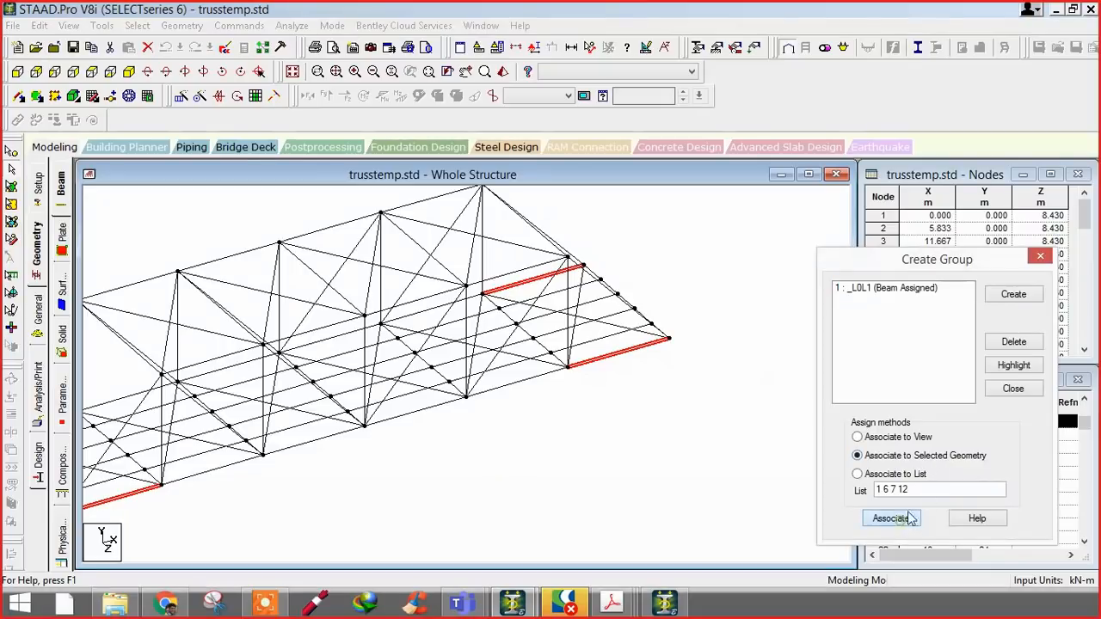
click(863, 290)
middle_drag(660, 378, 760, 351)
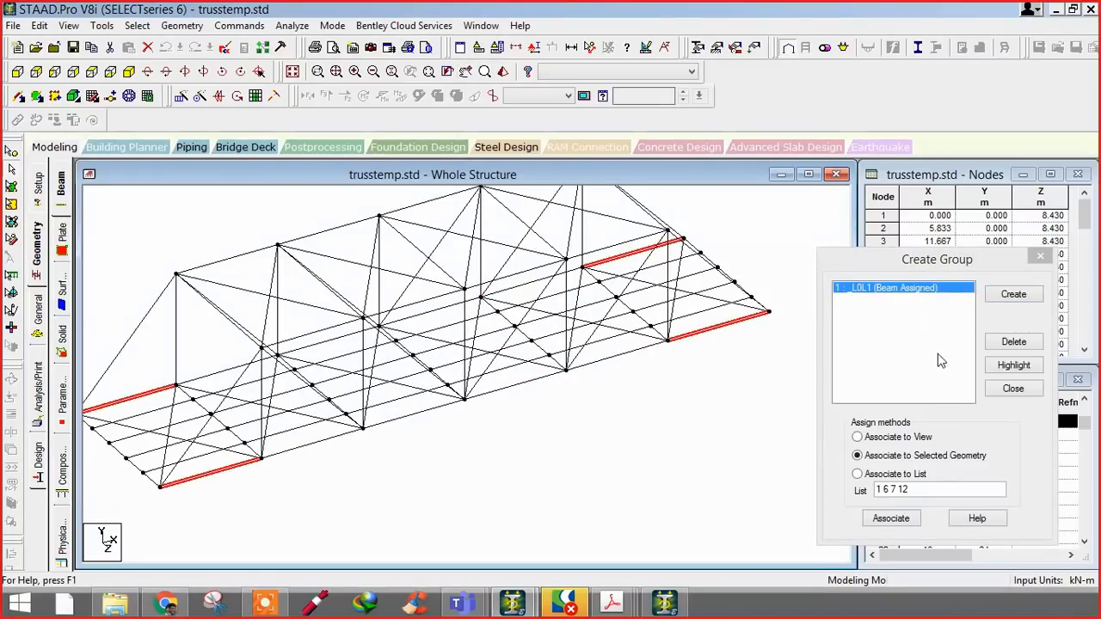
click(999, 390)
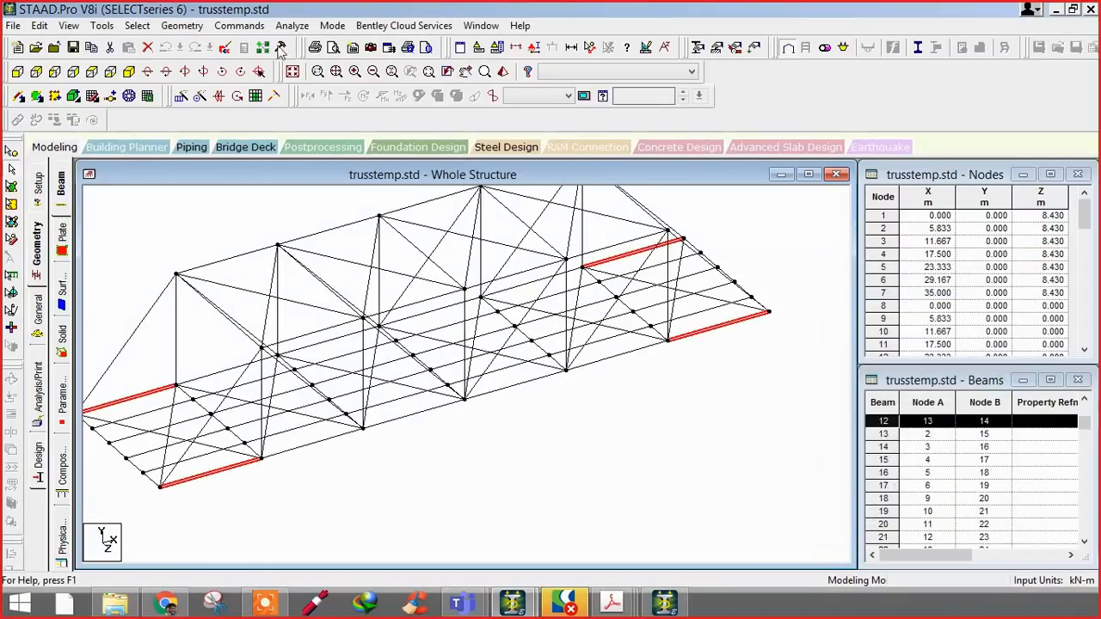
- Open the input file in the STAAD.Pro Editor, saving the modified structure, and go to the group definition
click(224, 47)
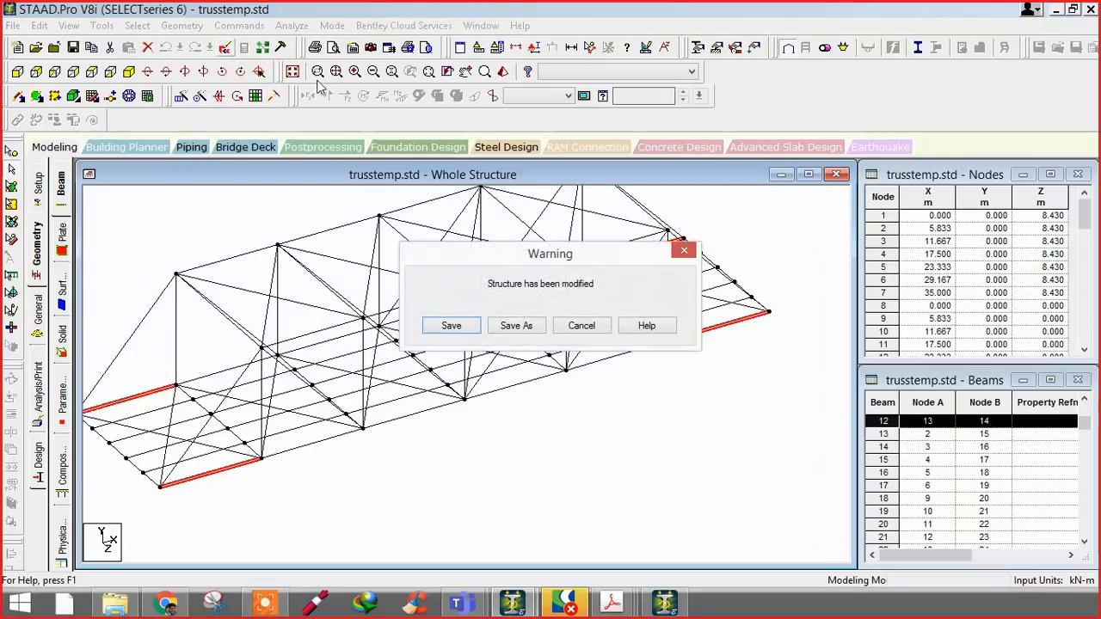
click(452, 326)
scroll(440, 385, down, 3)
scroll(441, 384, down, 3)
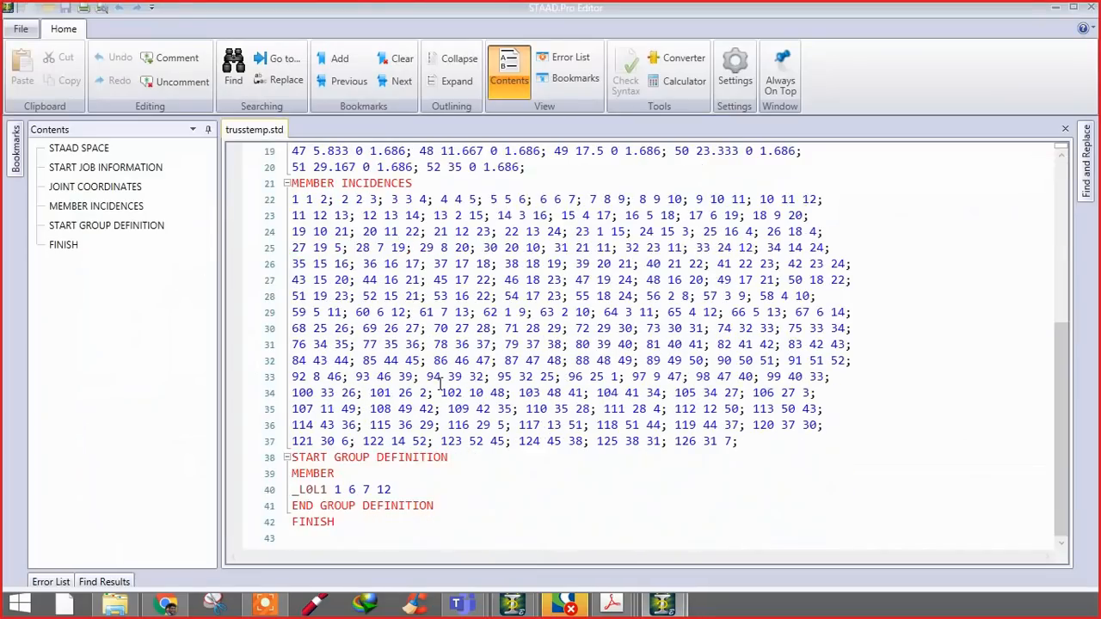
- Replace the _L0L1 line with the full member group list, from _L0L1 1 6 7 12 and _L1L2 2 5 8 11 through _XGIRDER, and save the file
drag(300, 457, 292, 490)
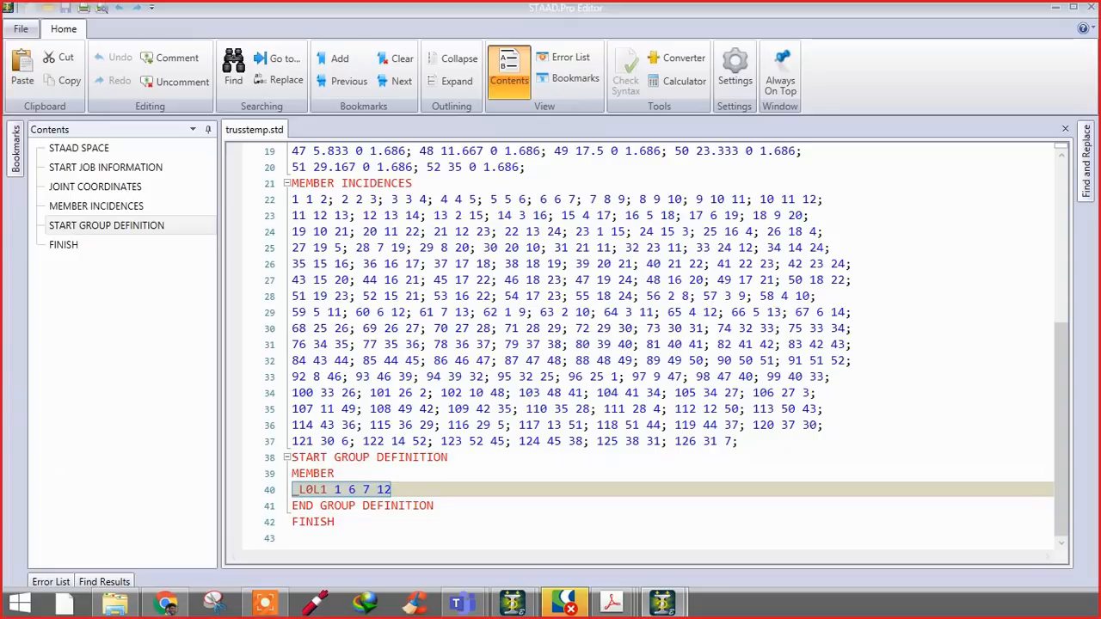
click(402, 506)
drag(400, 490, 274, 490)
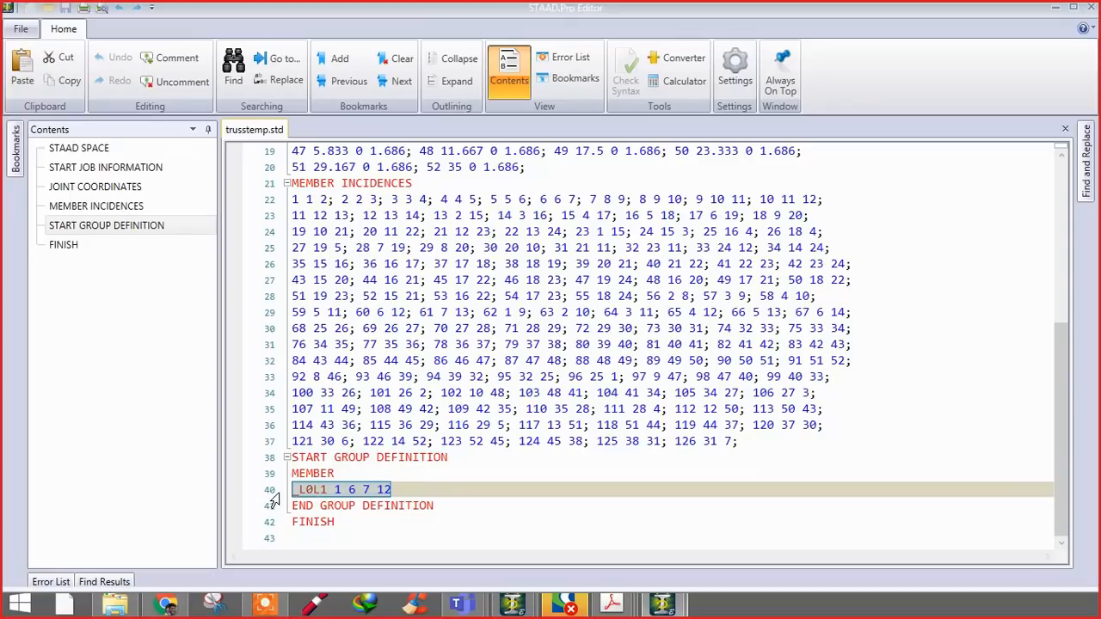
text(_L0L1 1 6 7 12 _L1L2 2 5 8 11 _L2L3 3 4 9 10 _U1U2 35 38 39 42 _U2U3 36 37 40 41 _L1U1 13 17 18 22 _L2U2 14 16 19 21 _L3U3 15 20 _ER 23 28 29 34 _L2U1 24 27 30 33 _L3U2 25 26 31 32 _TCS_ST 43 TO 47 _TCS_DIA 48 TO 55 _BCB 56 TO 67 _STRINGER 68 TO 91 _XGIRDER 92 TO 126)
scroll(680, 258, down, 1)
click(1088, 8)
click(471, 348)
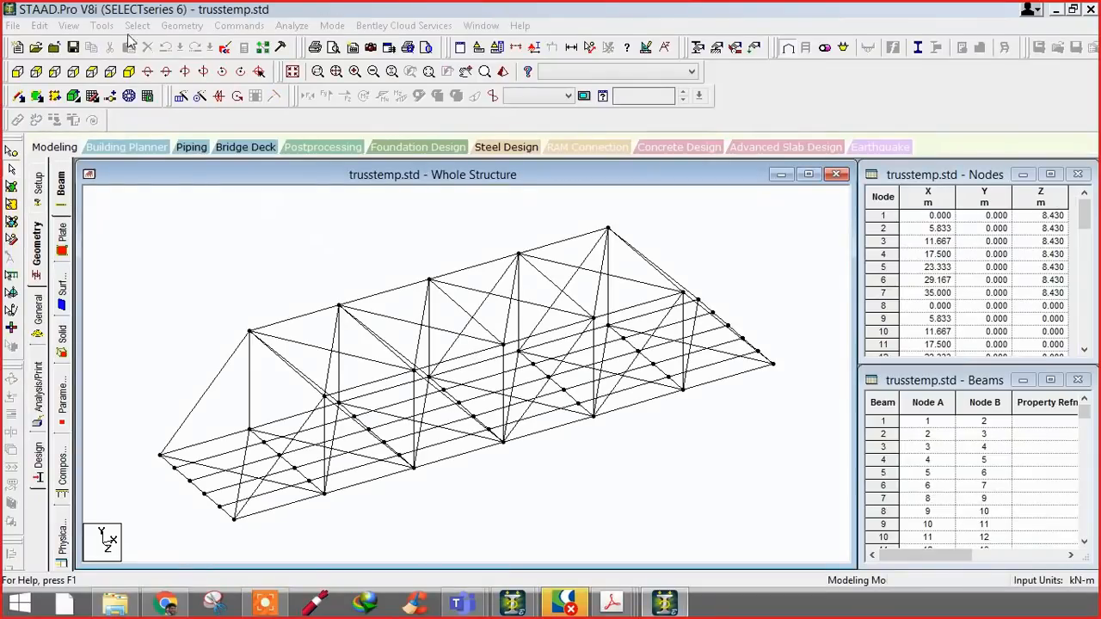
- Open selection by group name and check the members of groups _L0L1, _L1L2, _L2L3, _ER and _L2U1 in the model
click(137, 25)
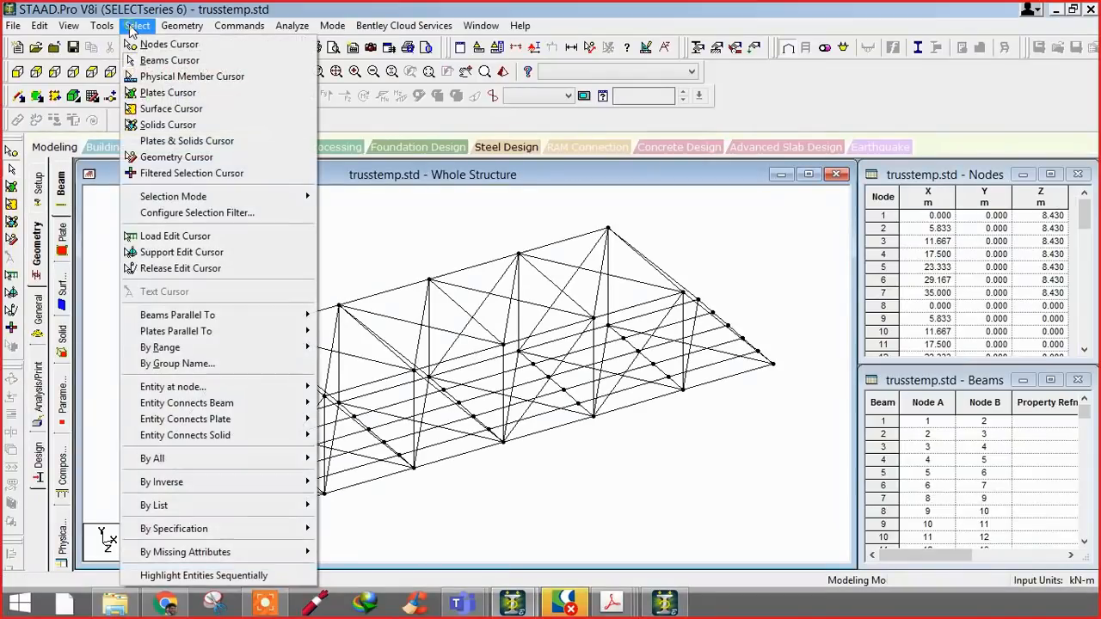
click(178, 364)
drag(232, 191, 954, 234)
click(849, 278)
click(847, 278)
click(850, 289)
click(850, 289)
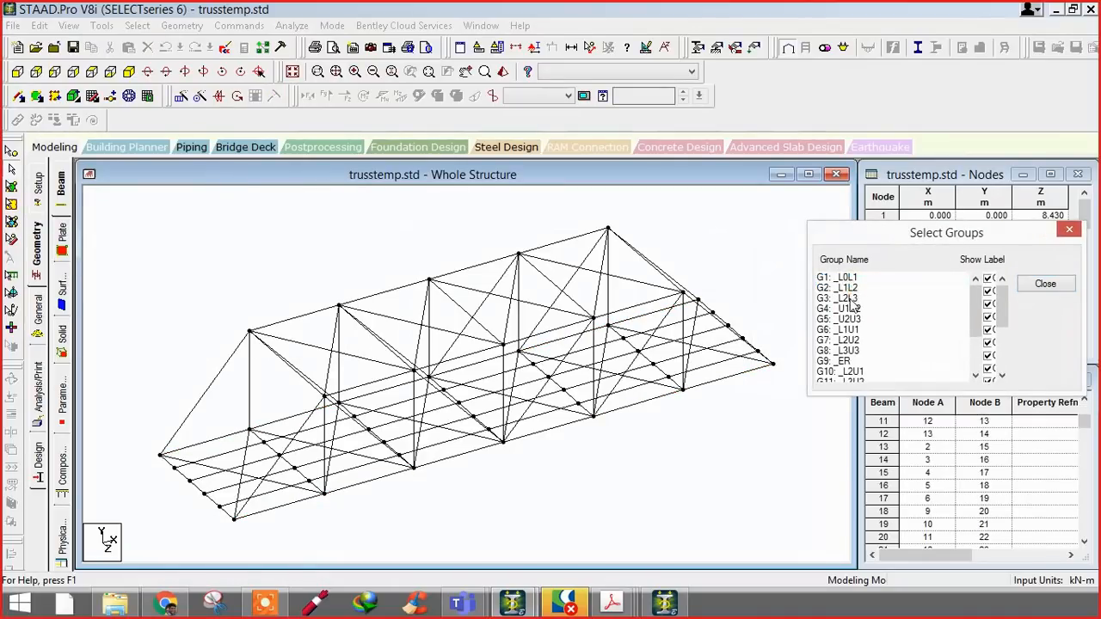
click(850, 298)
click(850, 300)
click(849, 362)
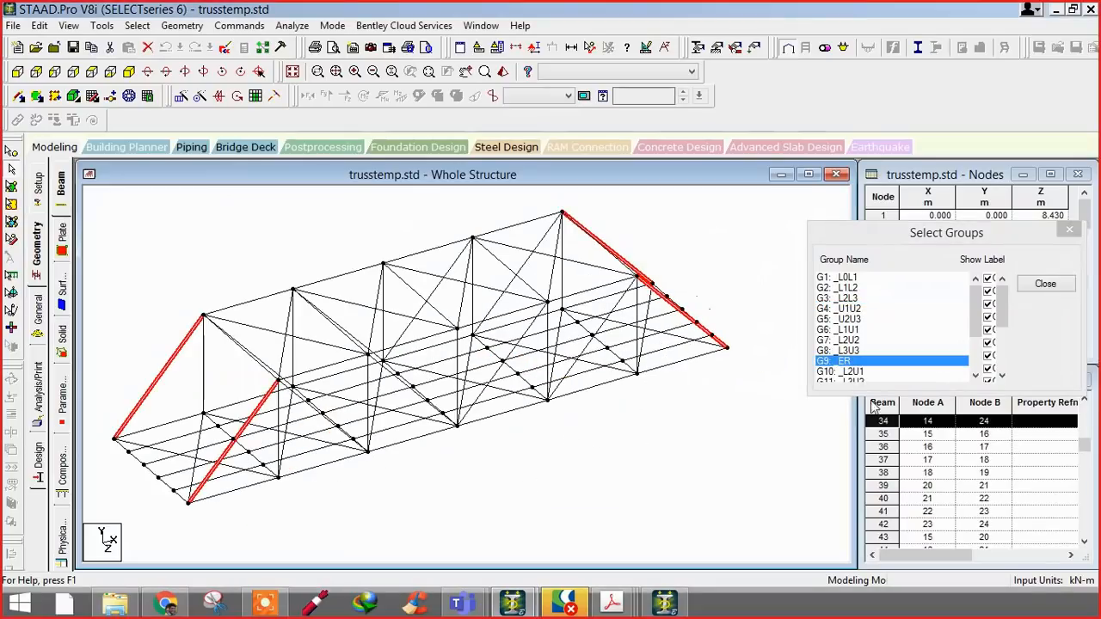
ctrl+click(852, 372)
click(852, 372)
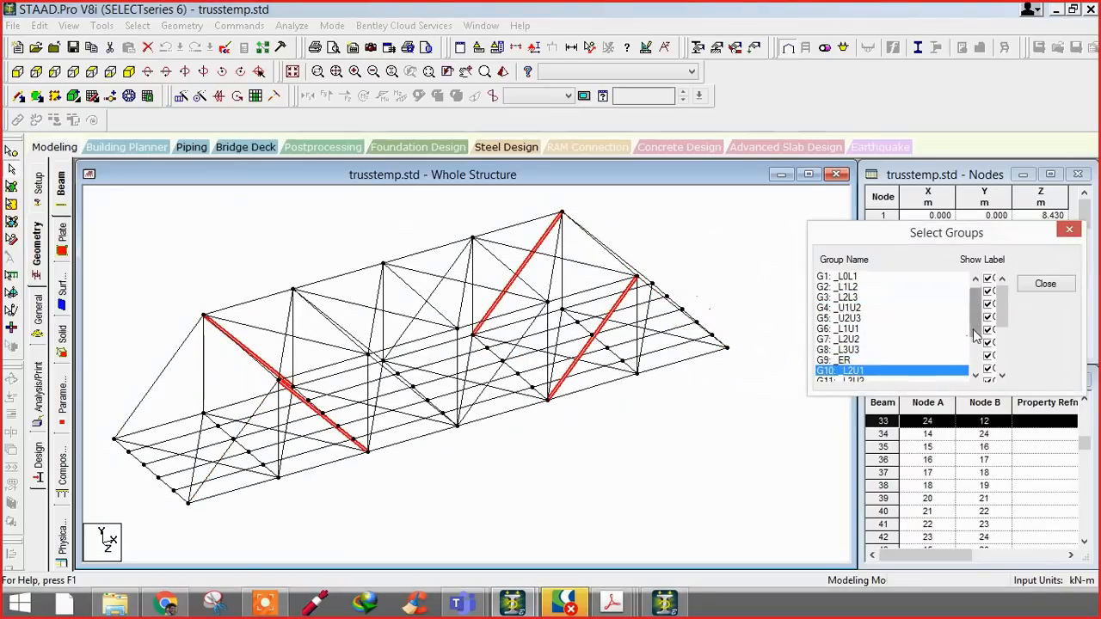
- Check the top chord strut and diagonal bracing members by highlighting groups _TCS_ST and _TCS_DIA
scroll(879, 334, down, 2)
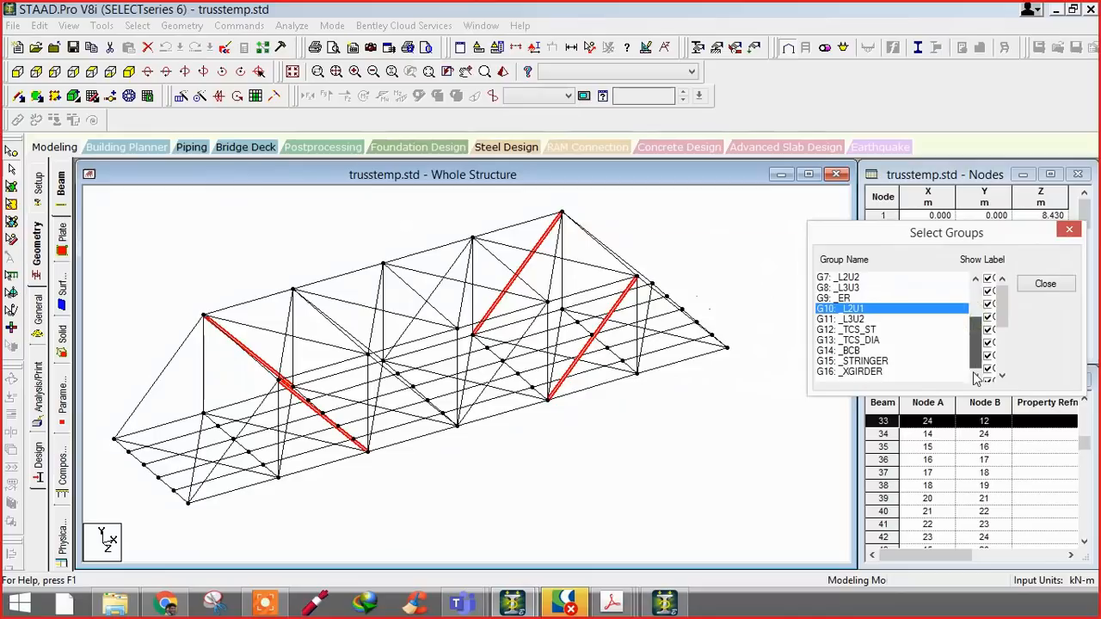
click(860, 331)
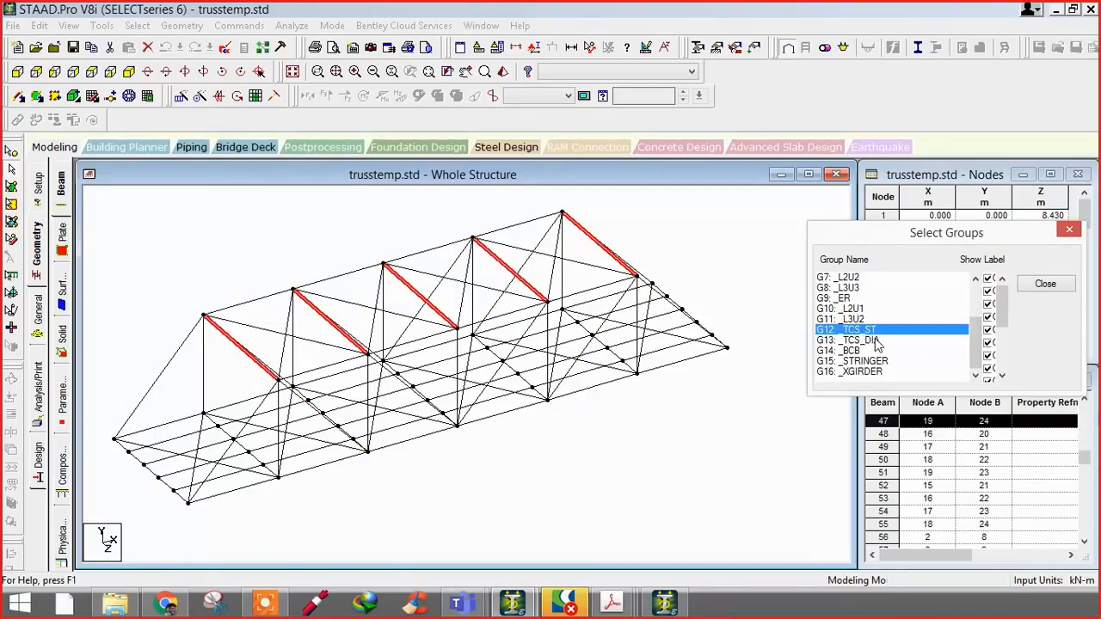
ctrl+click(861, 341)
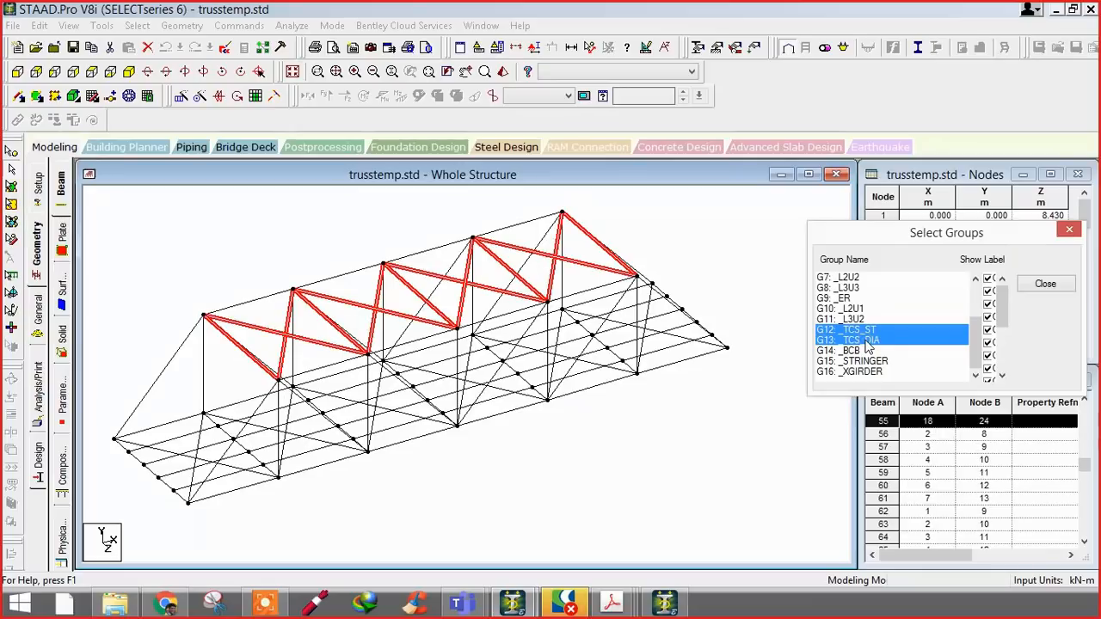
ctrl+click(859, 340)
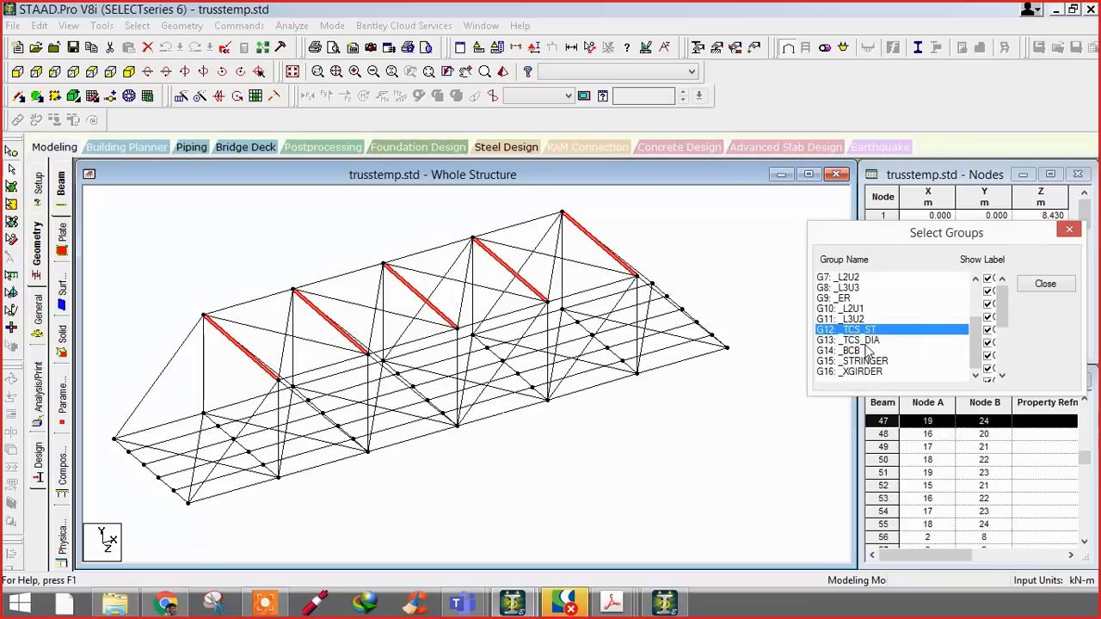
ctrl+click(860, 341)
ctrl+click(861, 330)
ctrl+click(859, 341)
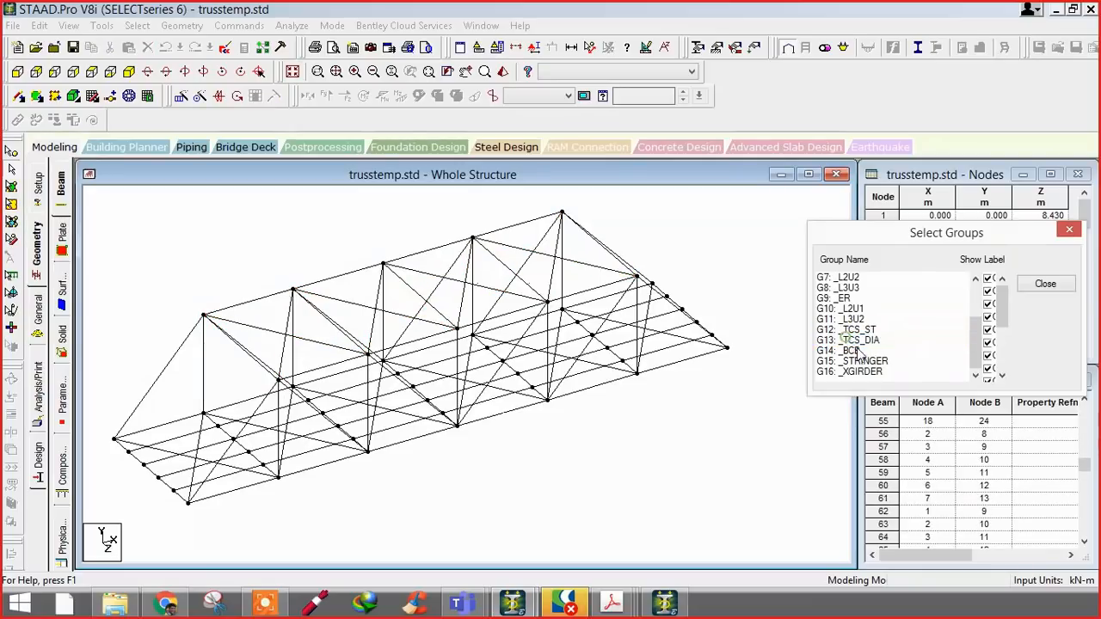
- Highlight groups _BCB, _STRINGER and _XGIRDER in turn to check the floor members, and close the group selection
ctrl+click(857, 351)
ctrl+click(857, 351)
ctrl+click(864, 362)
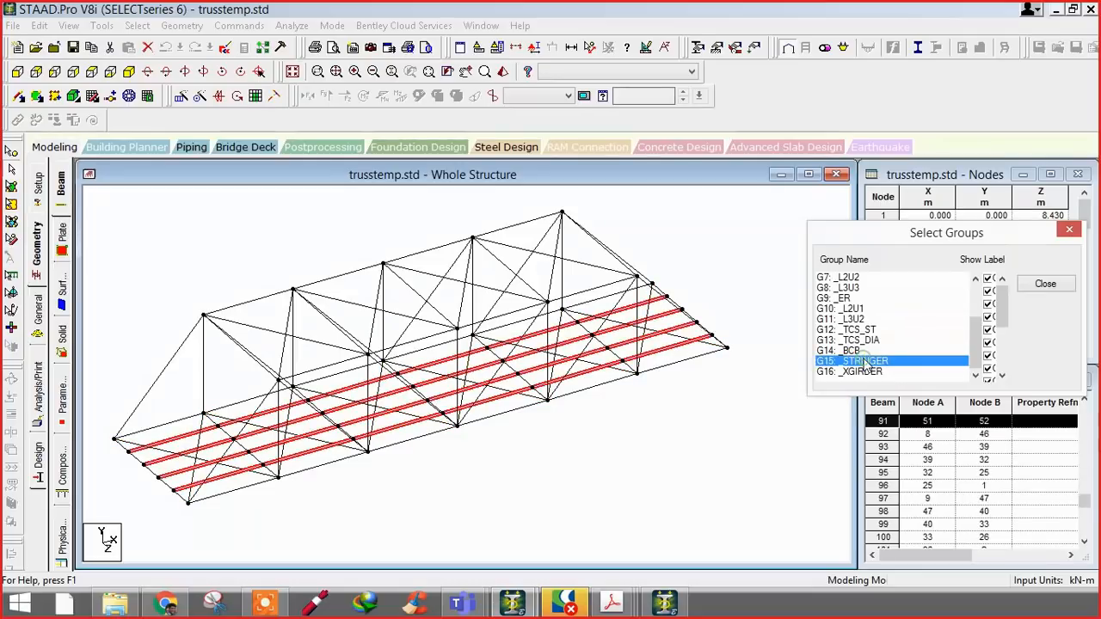
ctrl+click(869, 362)
ctrl+click(864, 373)
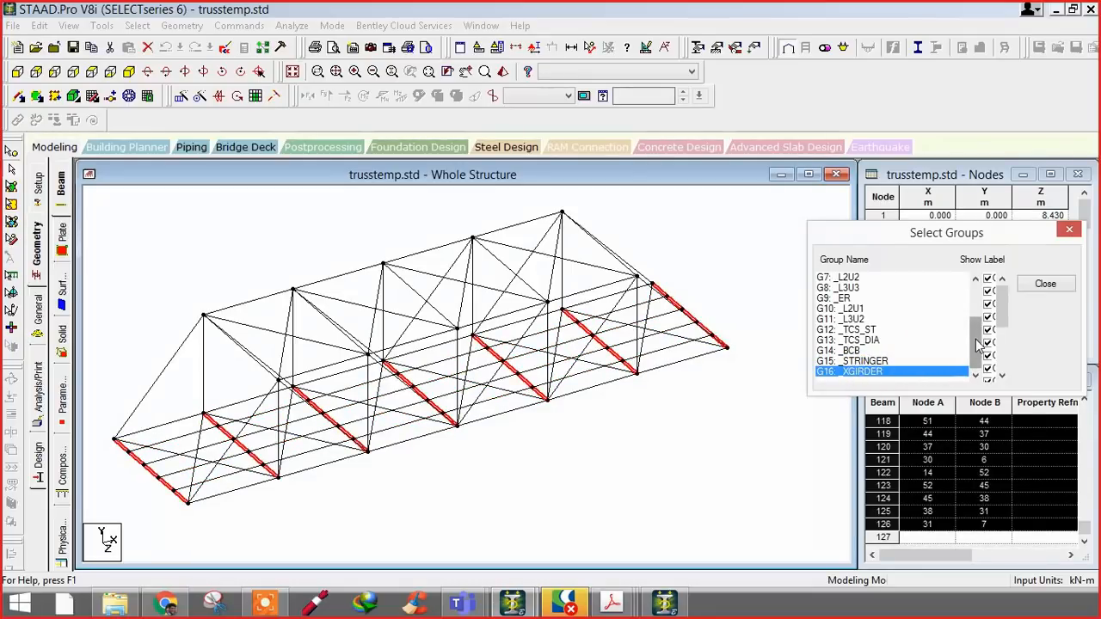
click(1069, 230)
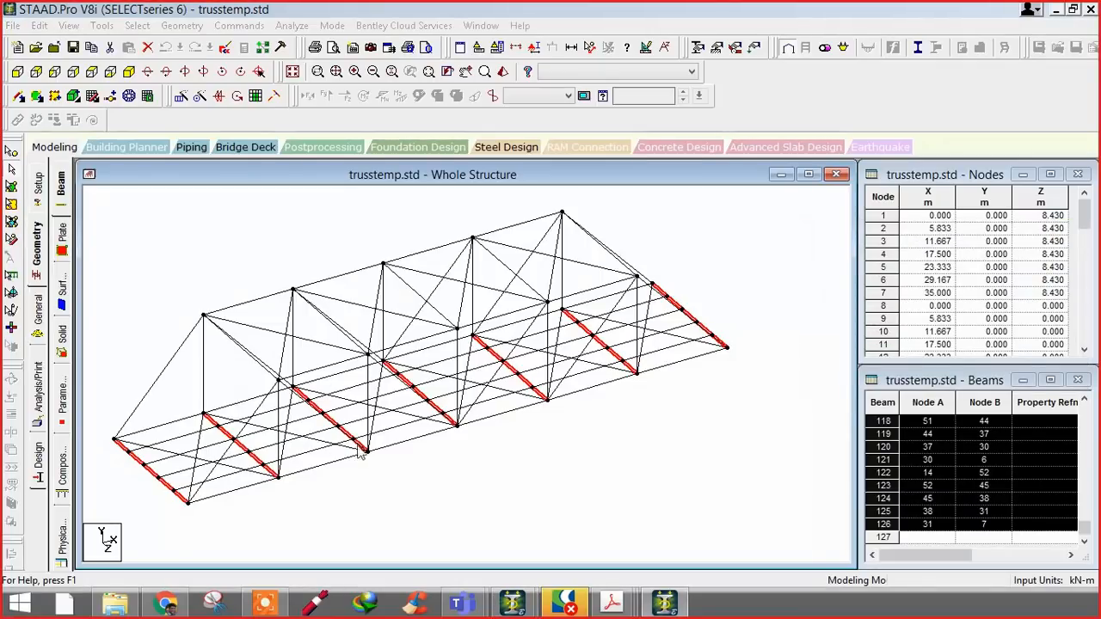
- Switch to Dwg.pdf in Adobe Acrobat Pro and examine the bottom and top plan views on page 4 for bracing, stringers and cross girders
mouse_move(613, 607)
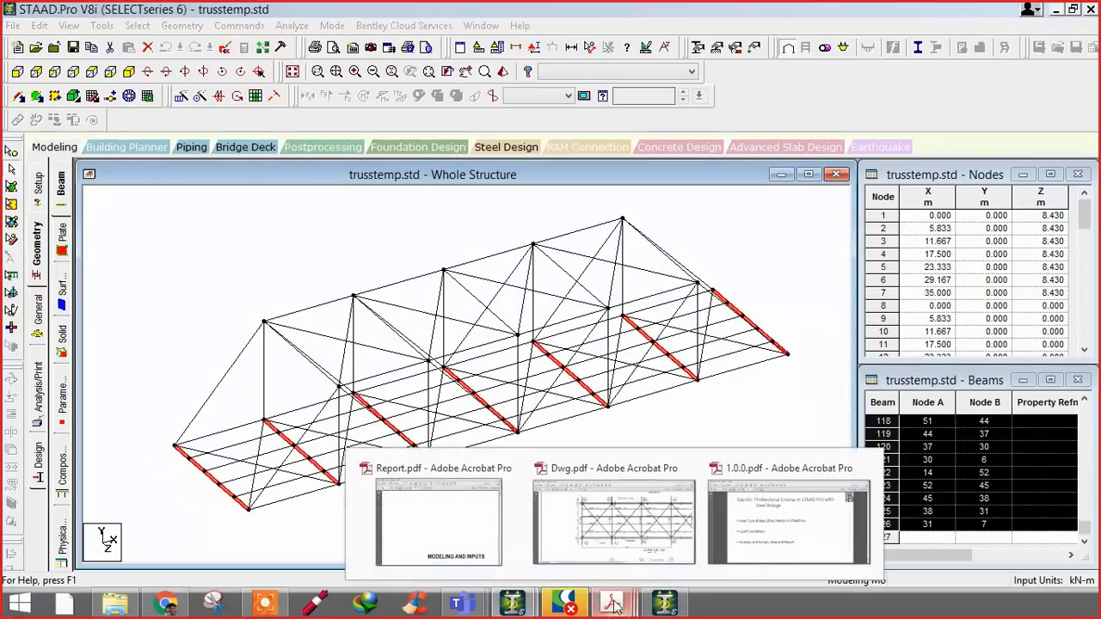
click(606, 529)
drag(601, 411, 586, 209)
scroll(578, 233, down, 4)
drag(235, 428, 507, 393)
drag(292, 315, 328, 449)
scroll(173, 270, up, 10)
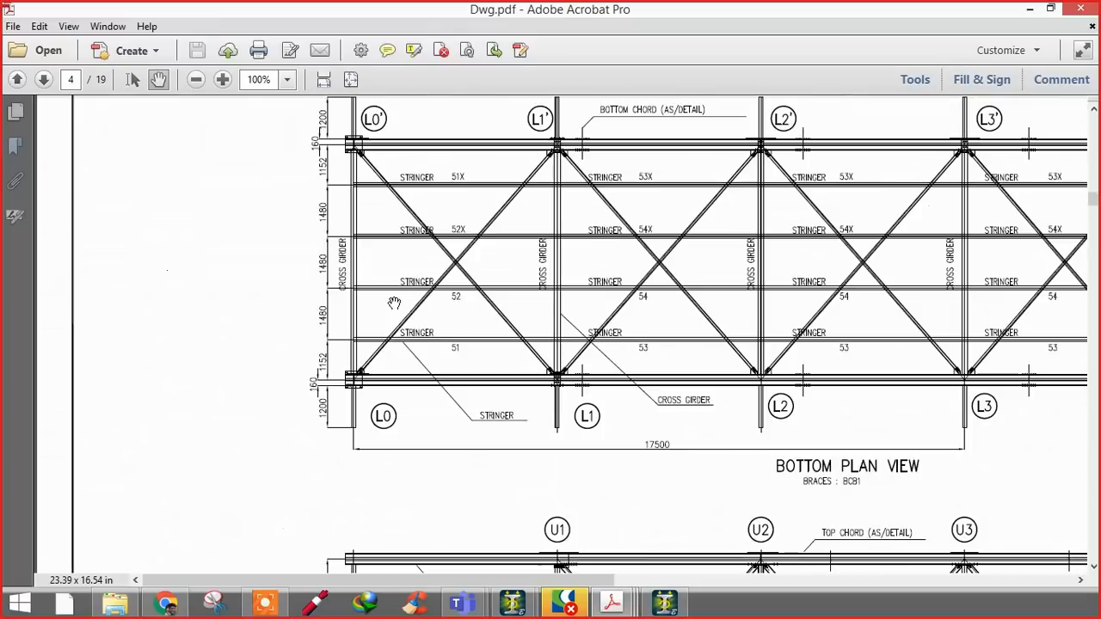
scroll(391, 305, up, 5)
scroll(378, 317, down, 3)
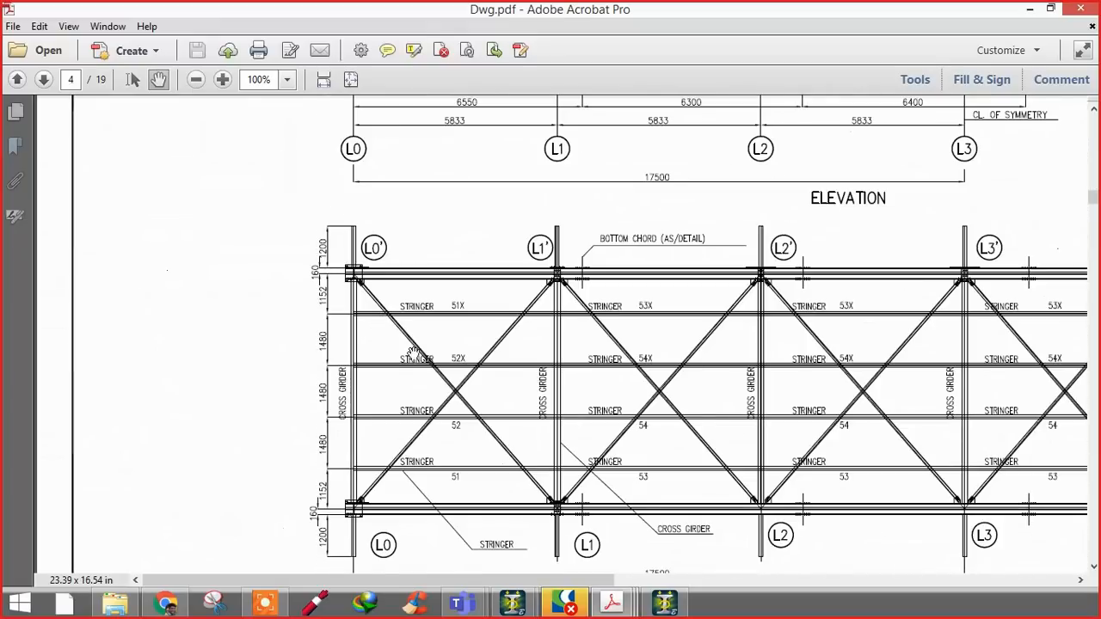
scroll(496, 358, up, 4)
drag(641, 323, 450, 255)
scroll(501, 325, down, 7)
scroll(497, 325, down, 15)
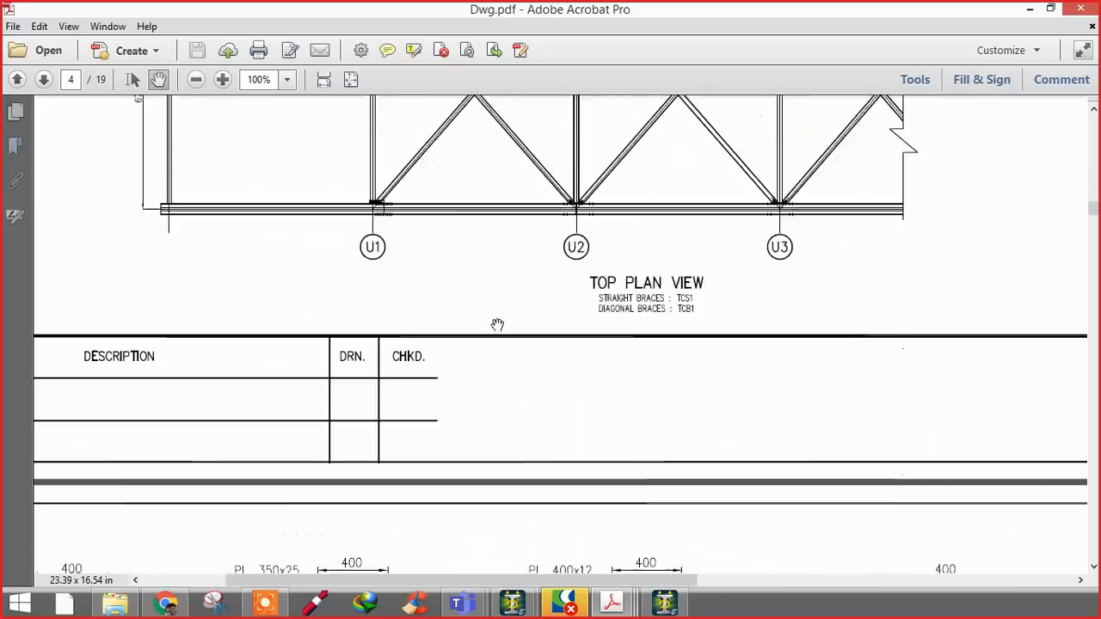
scroll(522, 380, up, 15)
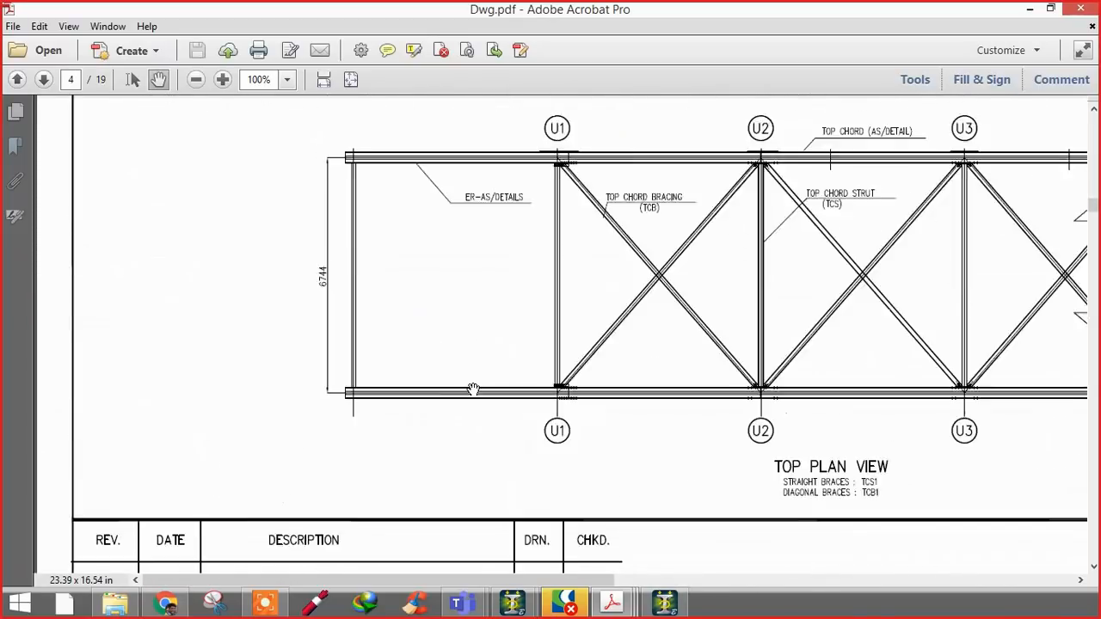
- Examine the truss elevation on page 4 for the marks of the bottom chord, end raker, vertical and diagonal members
scroll(600, 376, up, 5)
scroll(600, 376, up, 8)
ctrl+scroll(573, 202, up, 1)
drag(791, 266, 460, 268)
mouse_move(585, 291)
mouse_down()
mouse_move(675, 327)
mouse_move(895, 307)
mouse_up()
ctrl+scroll(509, 397, up, 1)
ctrl+scroll(520, 396, down, 1)
ctrl+scroll(520, 397, up, 1)
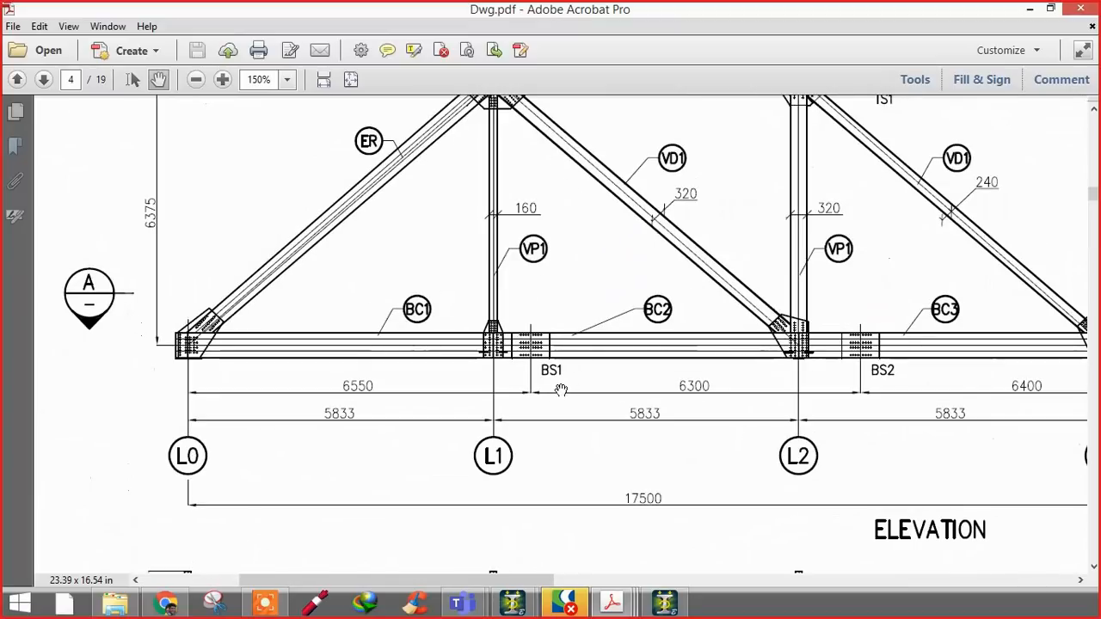
- Move past the top plan view to page 5 and examine the built-up cross-sections of BC1~BC3, TC1~TC2 and ER
scroll(585, 278, down, 10)
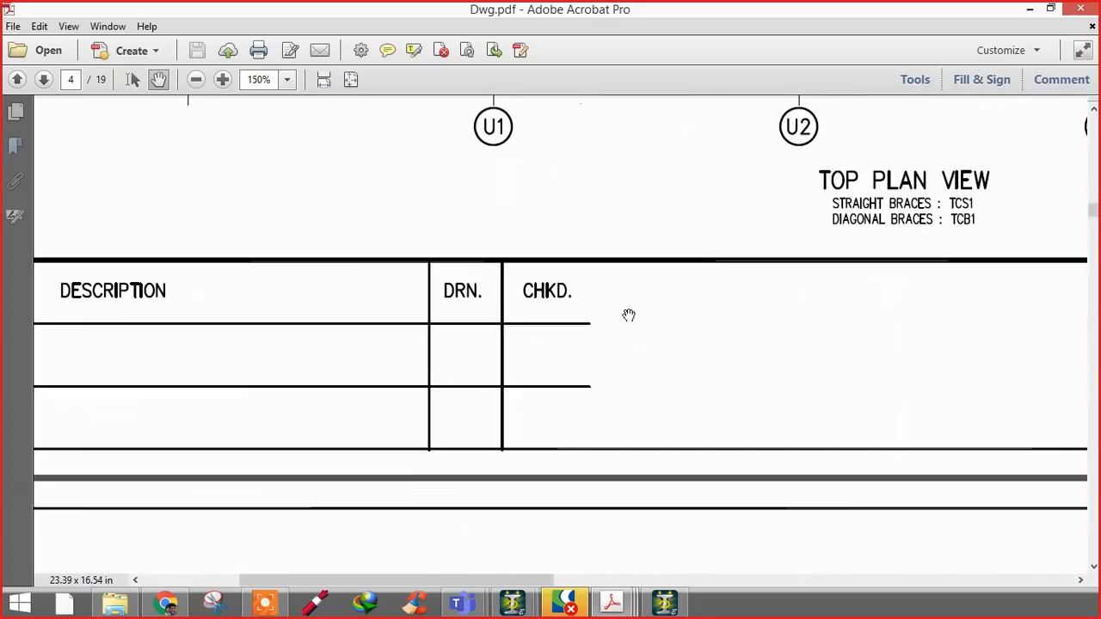
scroll(493, 386, down, 4)
scroll(502, 508, up, 4)
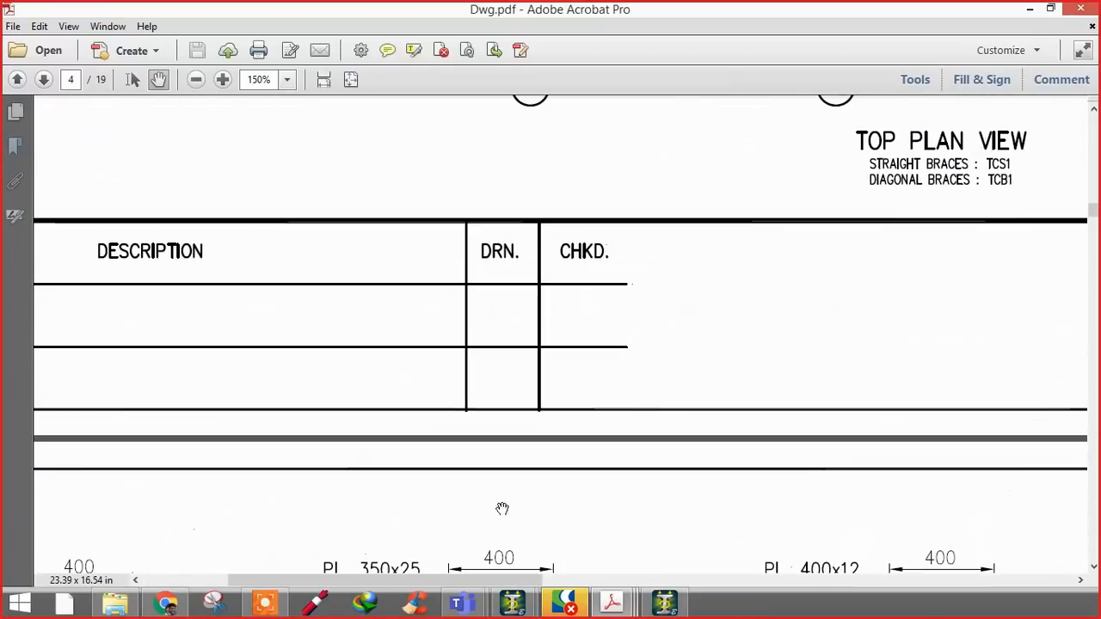
ctrl+scroll(505, 501, up, 1)
ctrl+scroll(505, 501, down, 4)
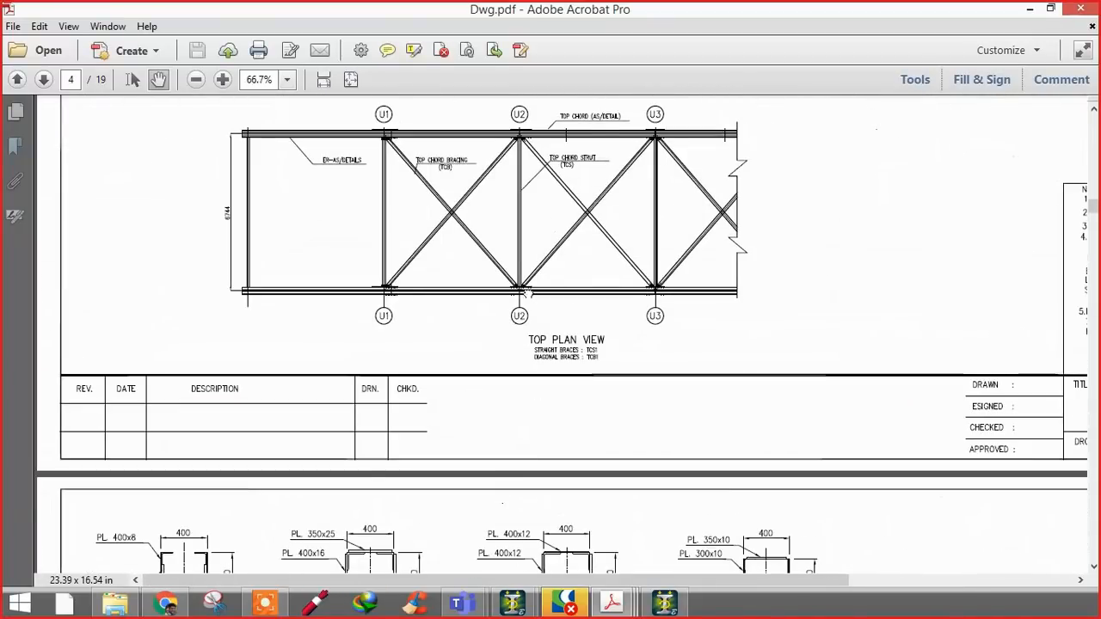
scroll(505, 501, up, 4)
drag(573, 336, 589, 572)
drag(530, 388, 619, 94)
drag(571, 321, 787, 61)
scroll(350, 450, down, 4)
ctrl+scroll(102, 392, up, 2)
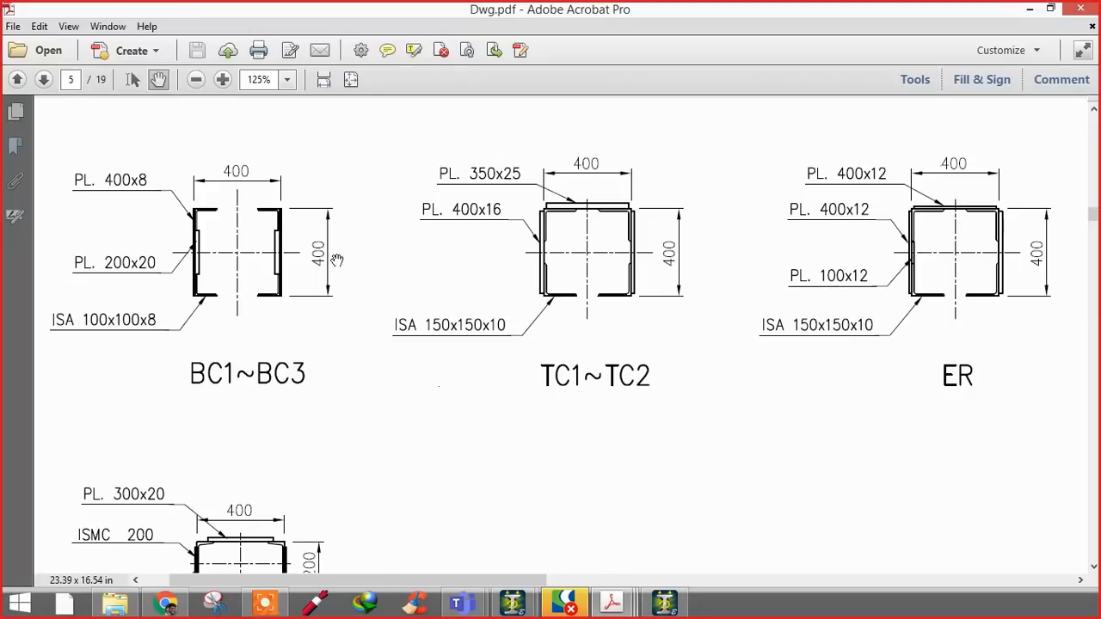
- Inspect the BC1~BC3 bottom chord section closely for its plate and angle sizes
drag(323, 372, 398, 380)
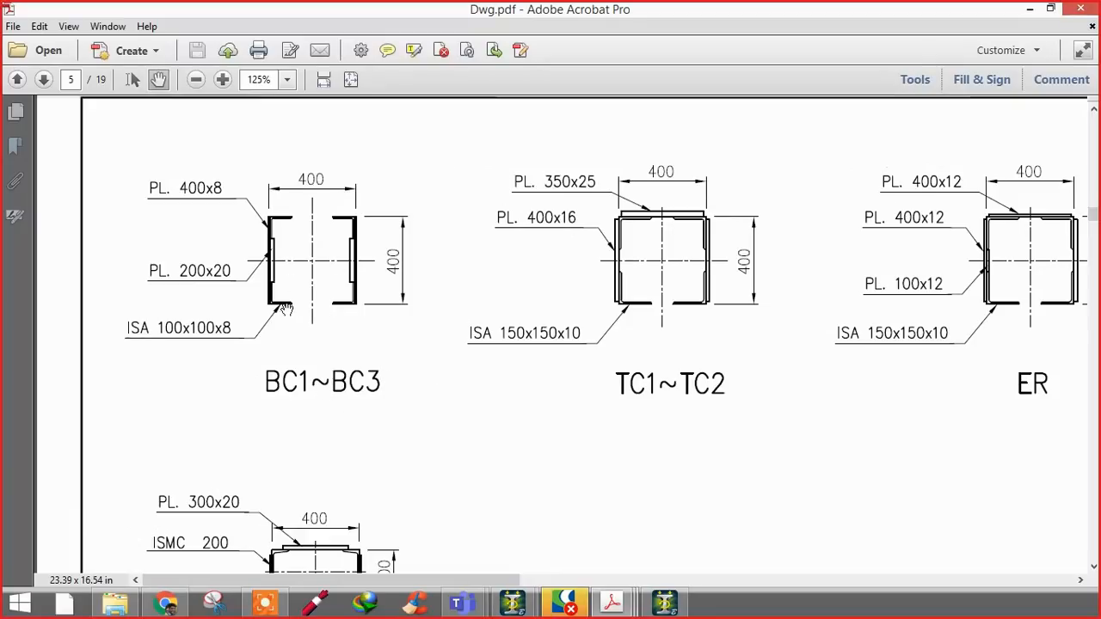
ctrl+scroll(285, 310, up, 4)
ctrl+scroll(429, 355, down, 2)
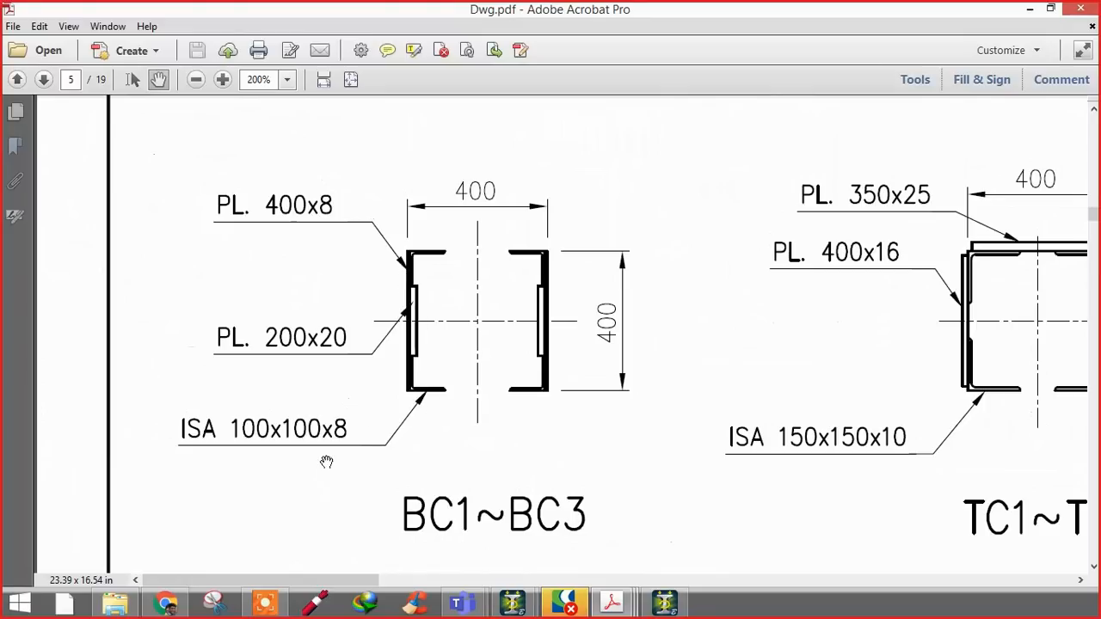
ctrl+scroll(369, 438, up, 2)
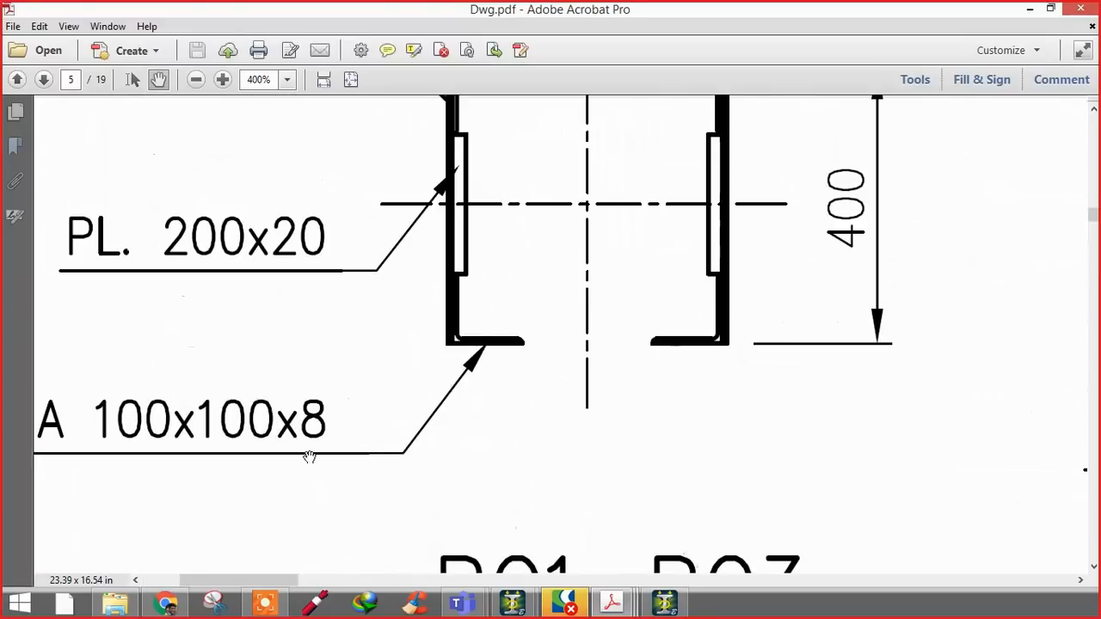
- Examine how the PL. 400x8, PL. 200x20 and ISA 100x100x8 parts are arranged in the BC1~BC3 section
mouse_move(263, 439)
mouse_down()
mouse_move(546, 418)
mouse_move(445, 448)
mouse_move(432, 476)
mouse_up()
ctrl+scroll(432, 474, down, 1)
ctrl+scroll(462, 344, up, 2)
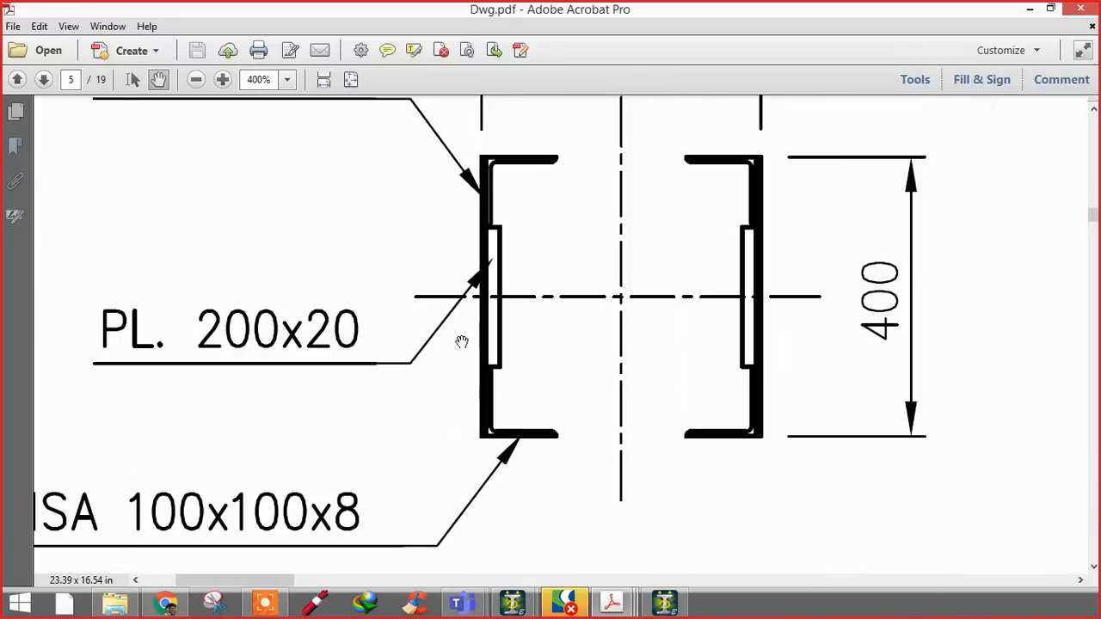
ctrl+scroll(499, 461, up, 3)
ctrl+scroll(465, 469, down, 2)
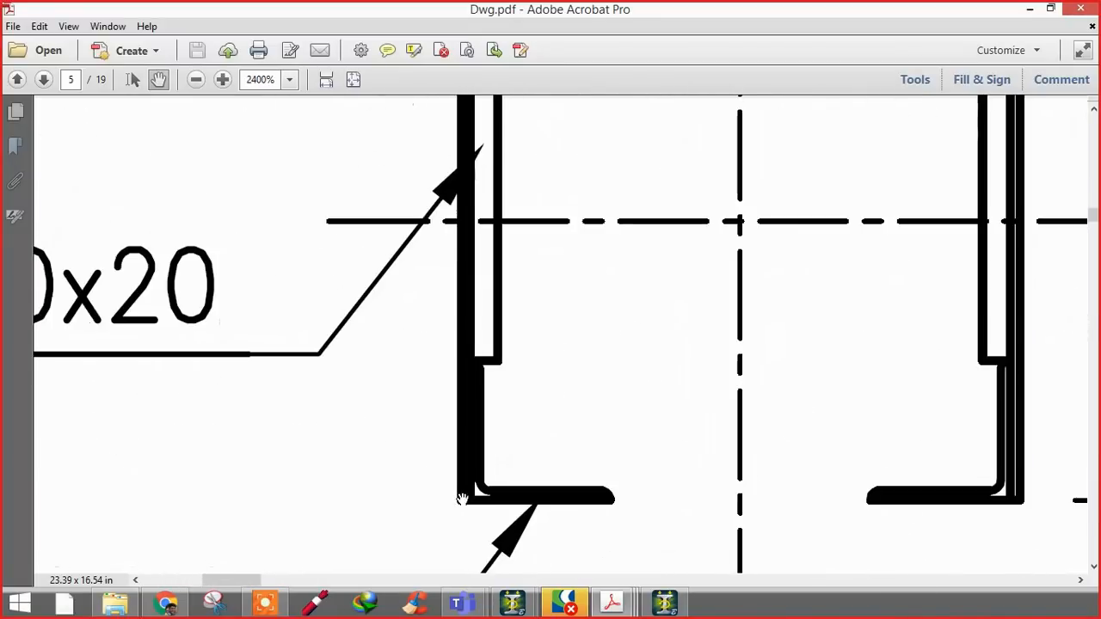
ctrl+scroll(468, 455, down, 2)
ctrl+scroll(439, 493, up, 1)
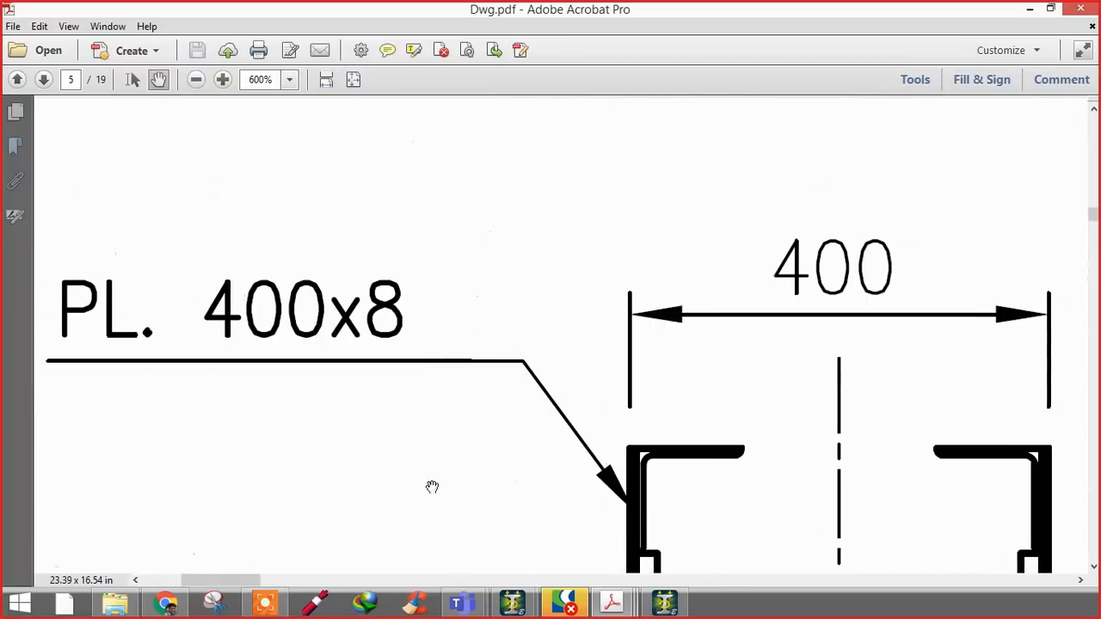
drag(436, 407, 566, 290)
drag(523, 339, 567, 327)
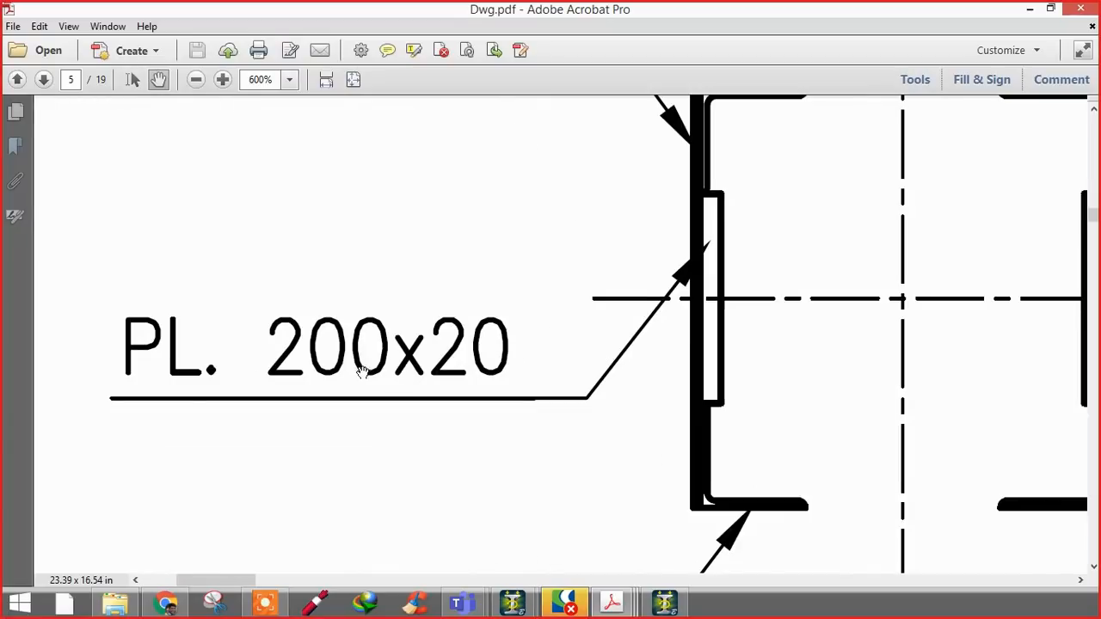
ctrl+scroll(750, 365, down, 2)
ctrl+scroll(731, 357, up, 3)
ctrl+scroll(732, 355, down, 1)
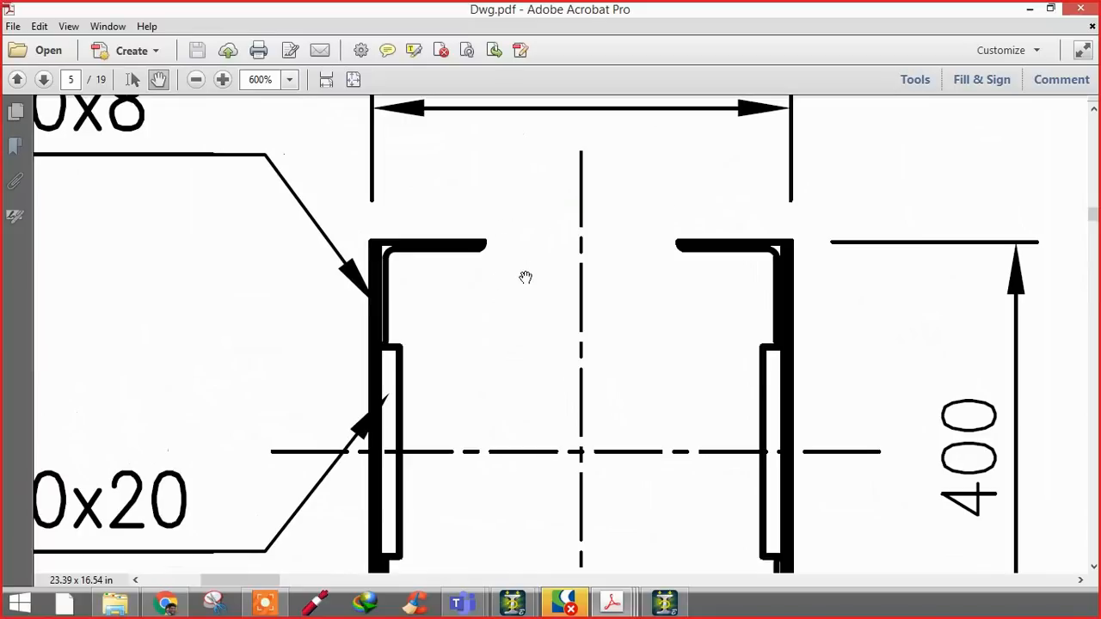
- Examine the TC1~TC2 top chord section for its cover plate, side plates and corner angles
ctrl+scroll(481, 296, down, 3)
drag(839, 486, 511, 336)
drag(338, 395, 552, 438)
mouse_move(796, 434)
mouse_down()
mouse_move(539, 425)
mouse_move(456, 447)
mouse_up()
ctrl+scroll(529, 386, up, 2)
mouse_move(593, 338)
mouse_down()
mouse_move(579, 555)
mouse_move(600, 575)
mouse_up()
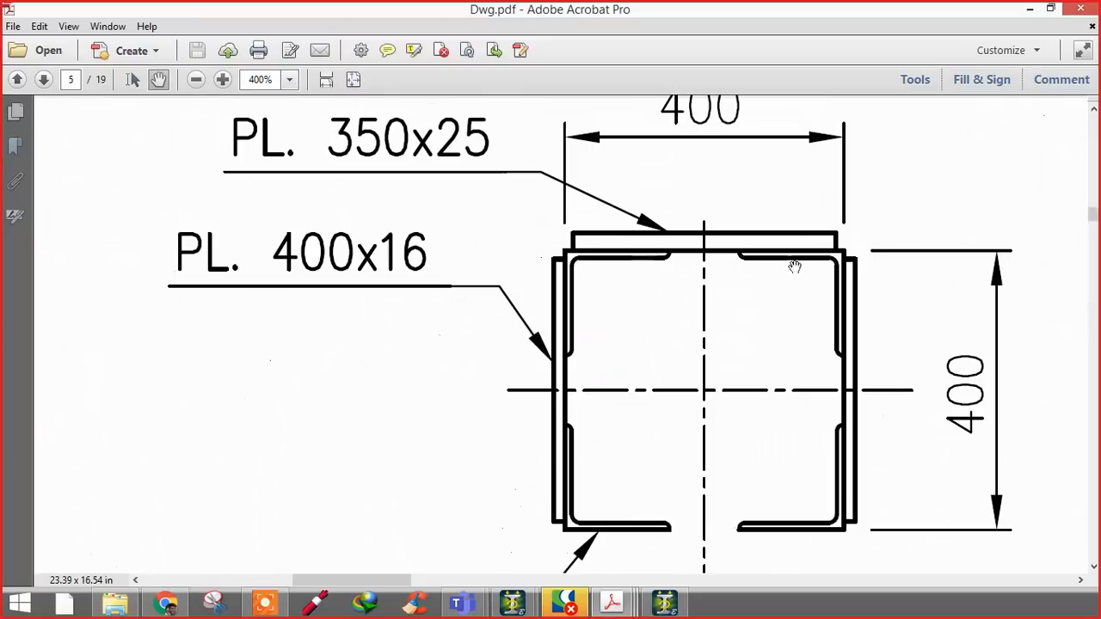
ctrl+scroll(576, 381, down, 2)
scroll(592, 502, down, 3)
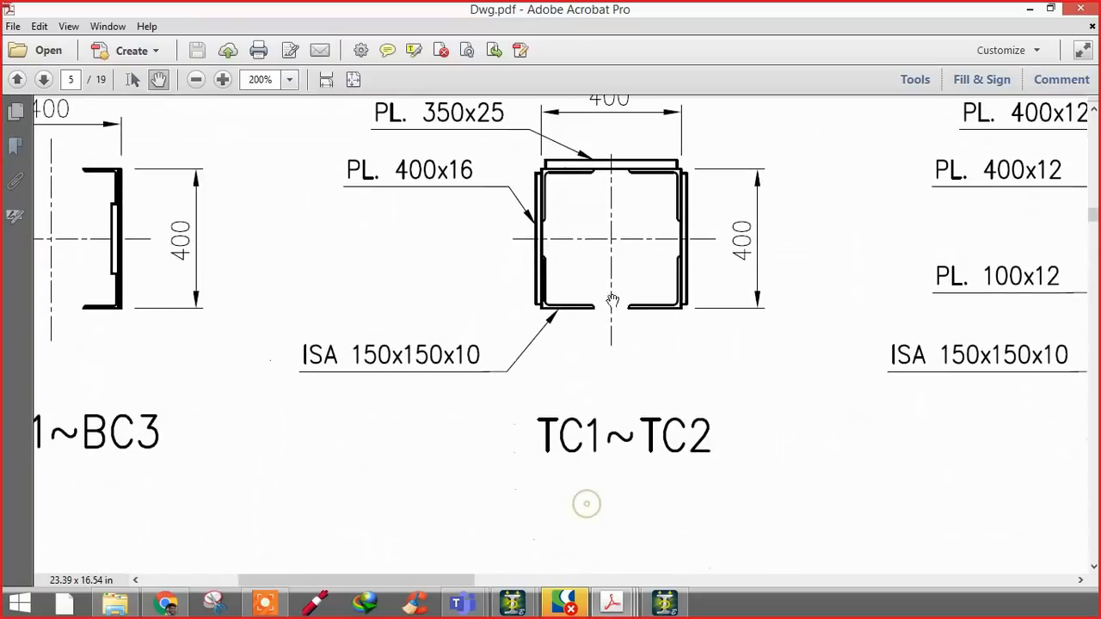
ctrl+scroll(489, 393, down, 3)
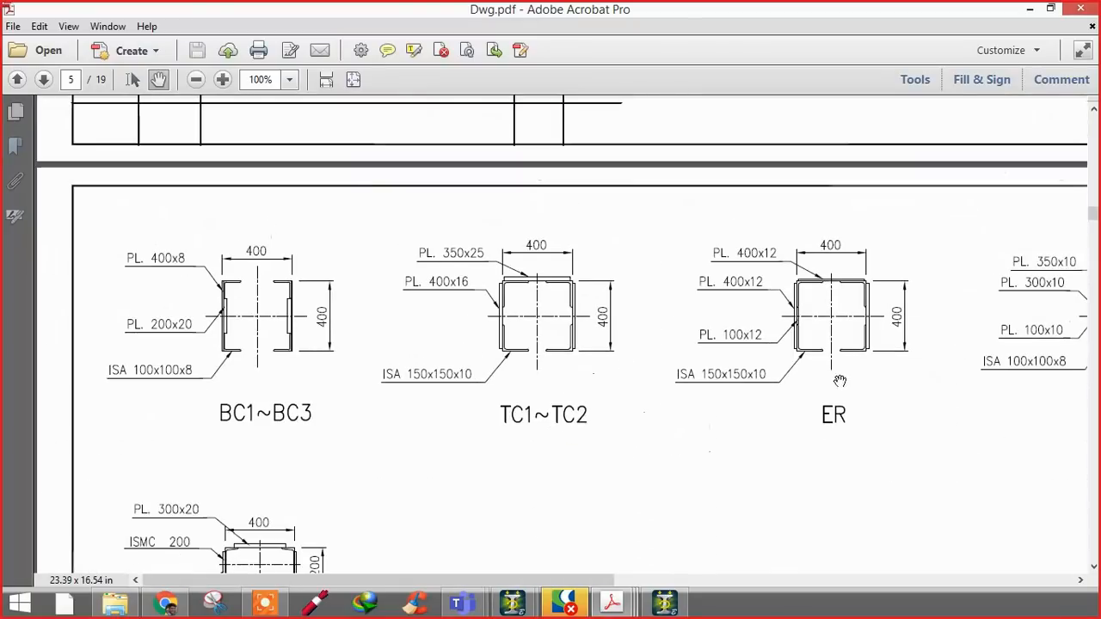
- Examine the ER end raker and VD1 diagonal sections for their plates and angles
drag(839, 381, 533, 370)
ctrl+scroll(543, 295, up, 4)
ctrl+scroll(478, 318, down, 2)
drag(860, 386, 667, 363)
ctrl+scroll(680, 398, down, 3)
- Return to the truss elevation on page 4 and examine where the VD1 diagonals and VP1 verticals are located
scroll(344, 366, up, 8)
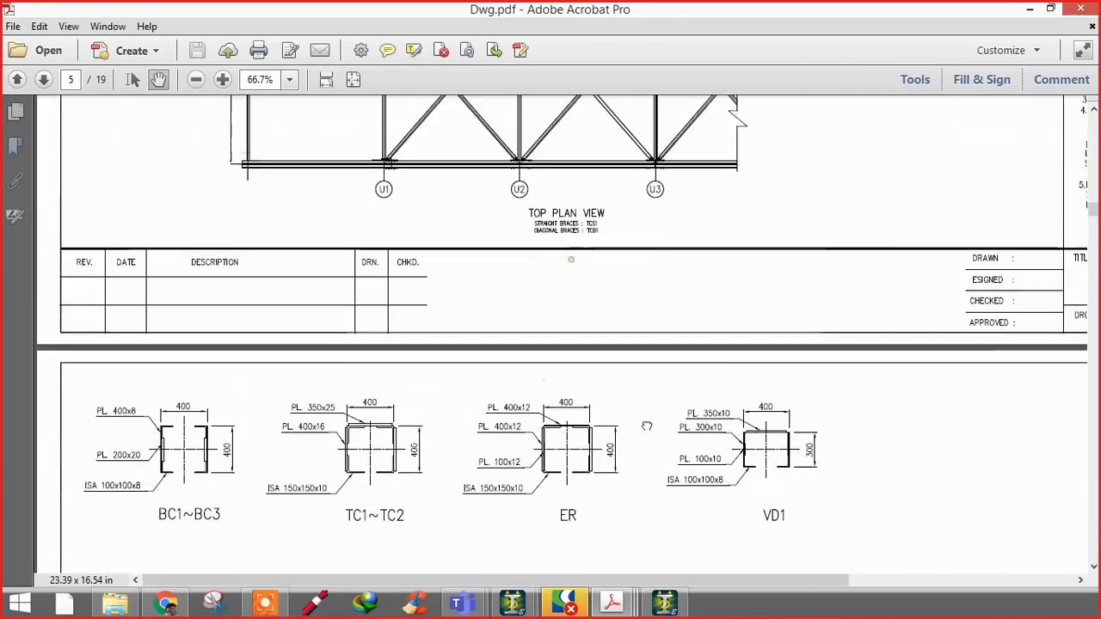
scroll(344, 365, up, 8)
ctrl+scroll(491, 302, up, 2)
ctrl+scroll(484, 308, up, 3)
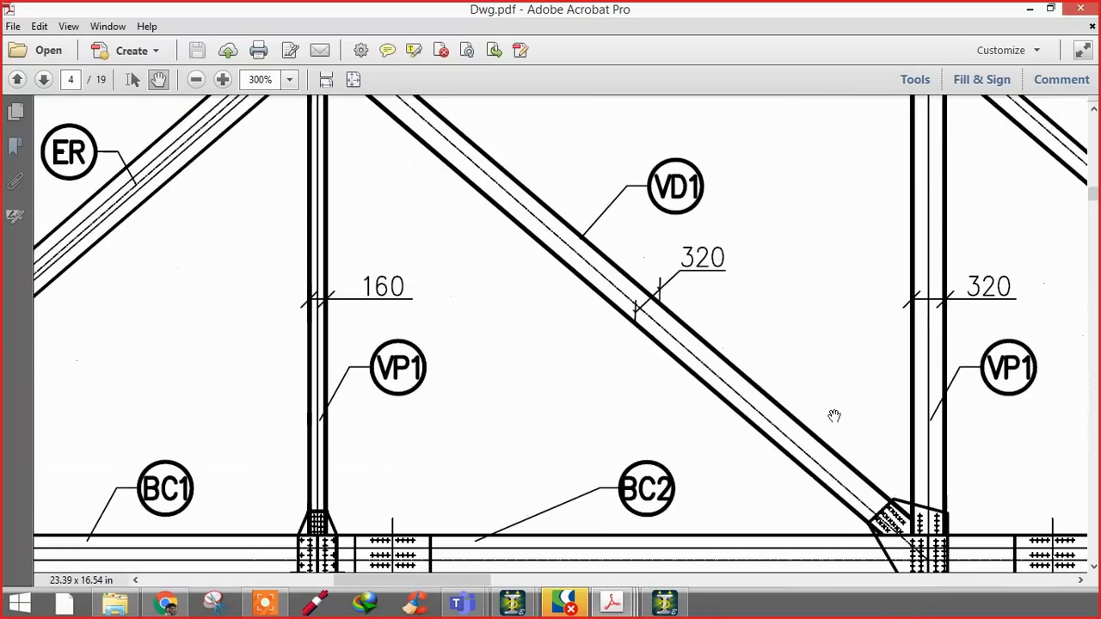
ctrl+scroll(487, 379, down, 2)
ctrl+scroll(491, 357, up, 2)
ctrl+scroll(602, 413, down, 4)
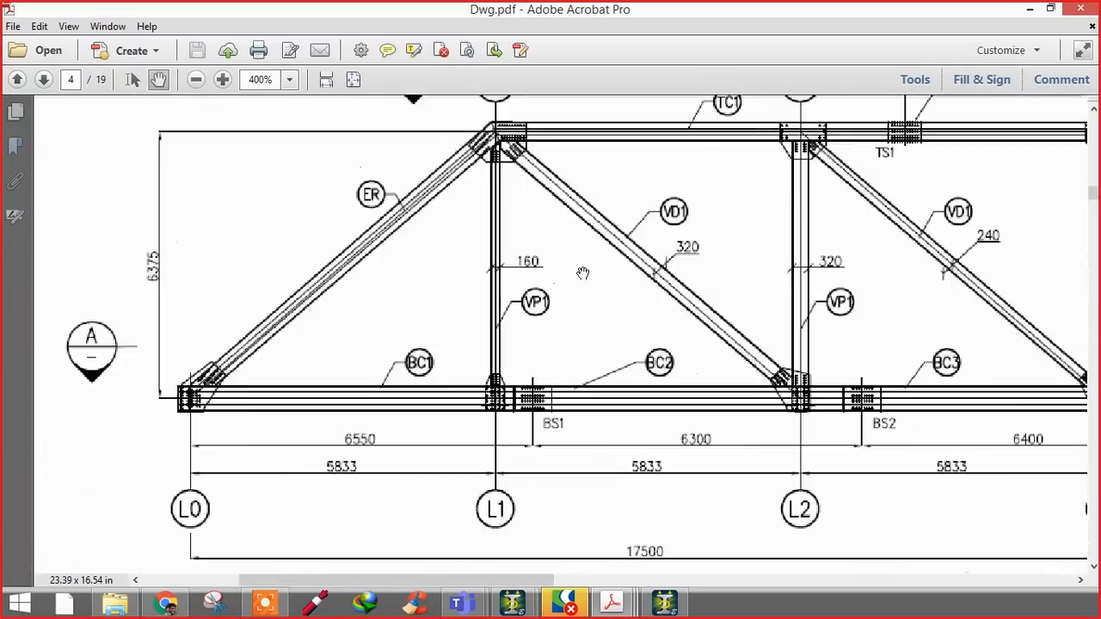
- Examine the VP1, TCS1 and TCB1 sections on page 5 for their component sizes
scroll(671, 454, down, 6)
ctrl+scroll(644, 263, down, 1)
scroll(718, 243, down, 5)
scroll(718, 243, down, 3)
scroll(395, 336, down, 1)
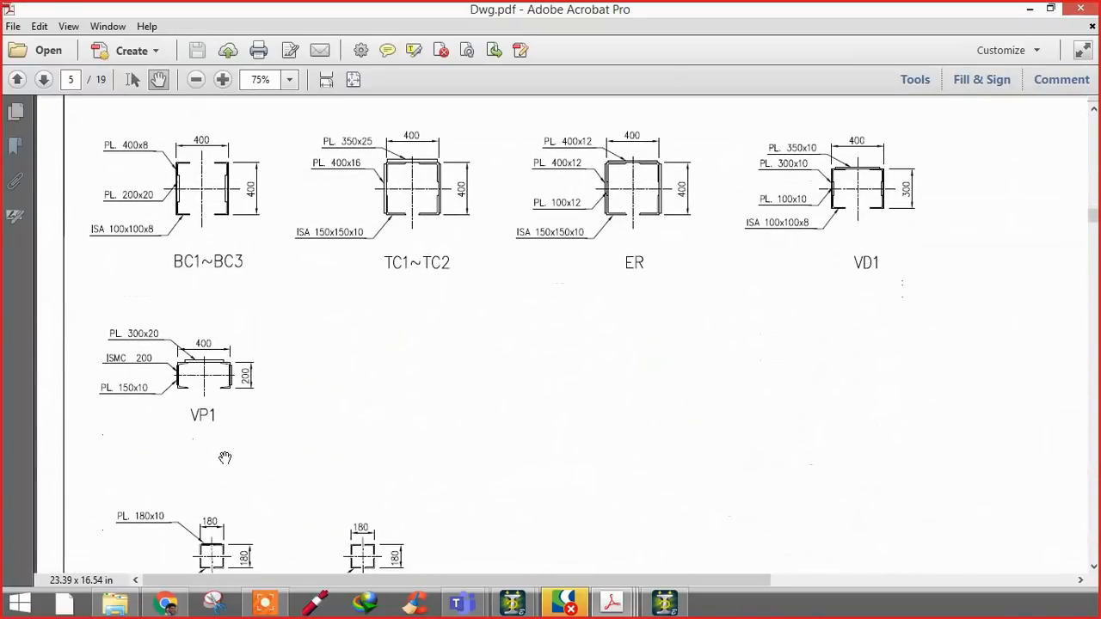
ctrl+scroll(233, 423, up, 2)
scroll(412, 426, down, 1)
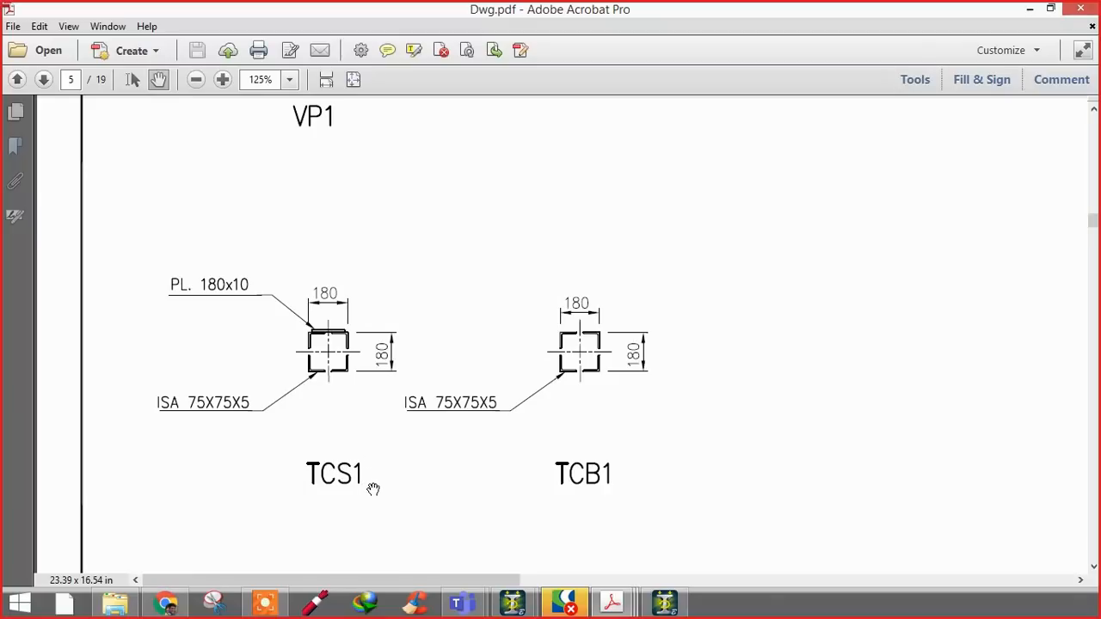
ctrl+scroll(336, 489, up, 2)
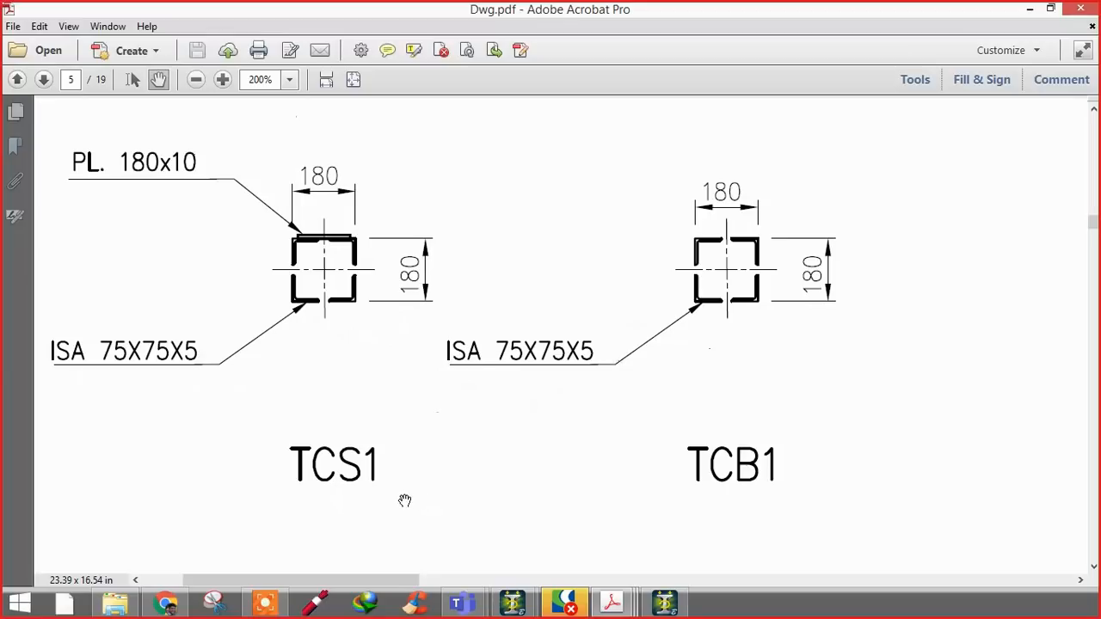
- Return to page 4 and locate the top chord bracing (TCB) and top chord struts (TCS) in the top plan view
ctrl+scroll(405, 501, down, 4)
scroll(462, 347, up, 10)
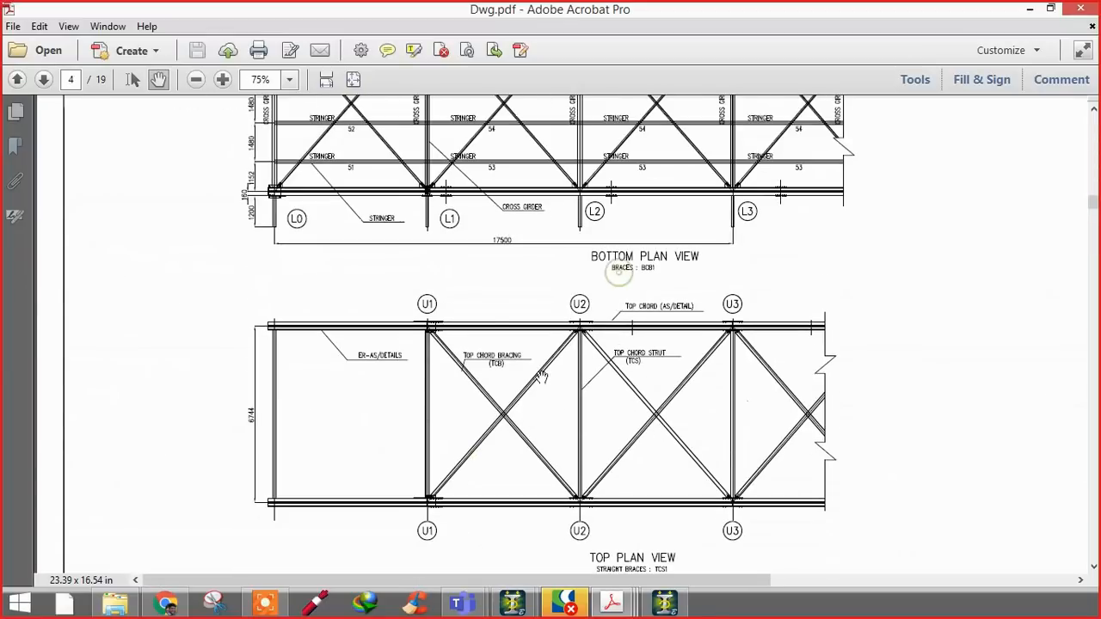
scroll(541, 377, up, 10)
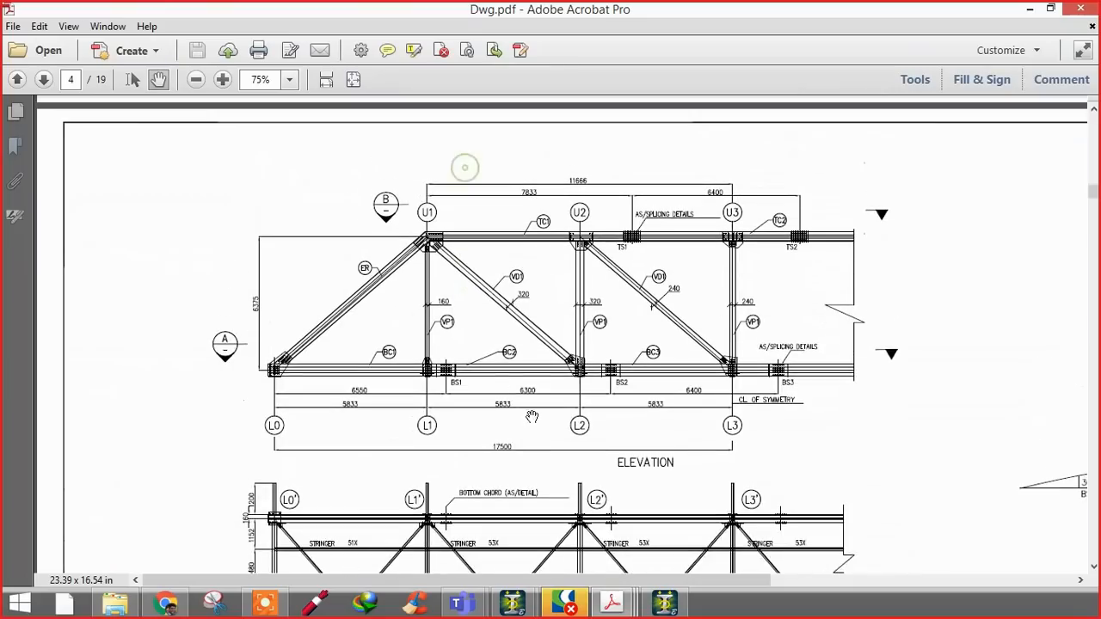
scroll(452, 349, down, 8)
scroll(426, 514, down, 8)
ctrl+scroll(445, 276, up, 2)
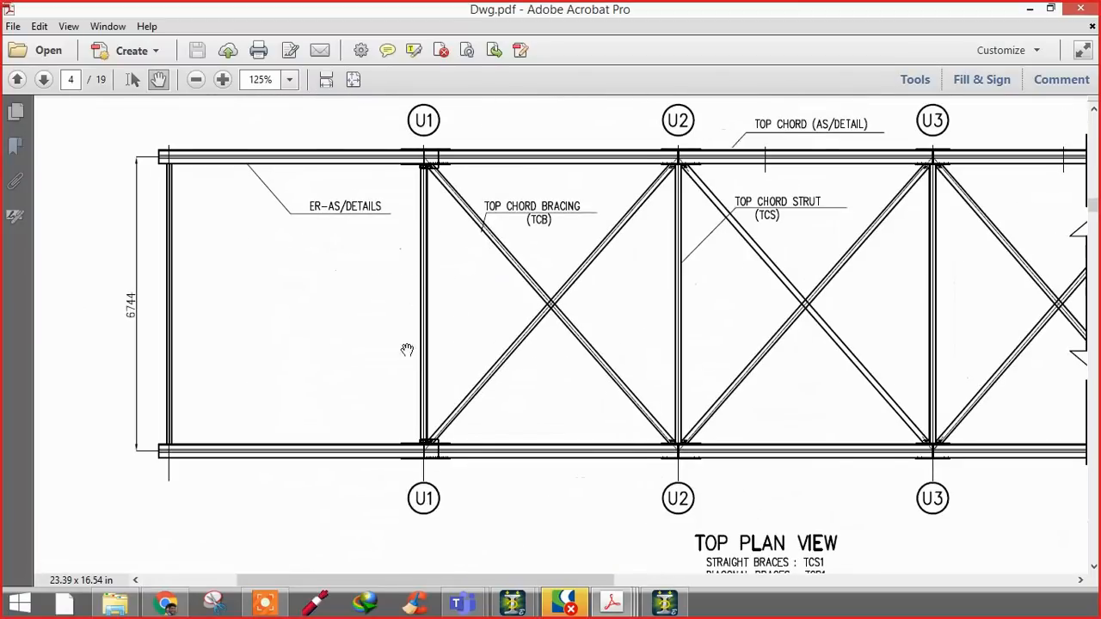
ctrl+scroll(430, 316, down, 2)
ctrl+scroll(504, 246, up, 3)
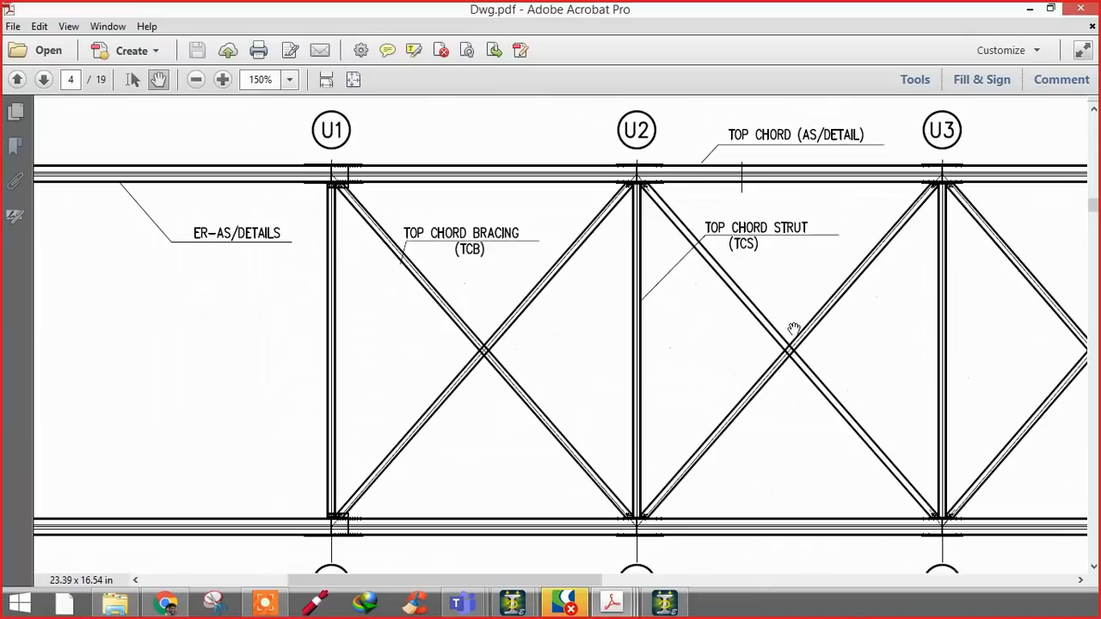
ctrl+scroll(791, 269, up, 2)
ctrl+scroll(582, 316, down, 4)
- Examine the BCB1 bottom chord bracing section on page 5 for its angle size and arrangement
scroll(576, 284, down, 8)
ctrl+scroll(568, 344, down, 3)
scroll(566, 396, down, 3)
ctrl+scroll(357, 266, up, 4)
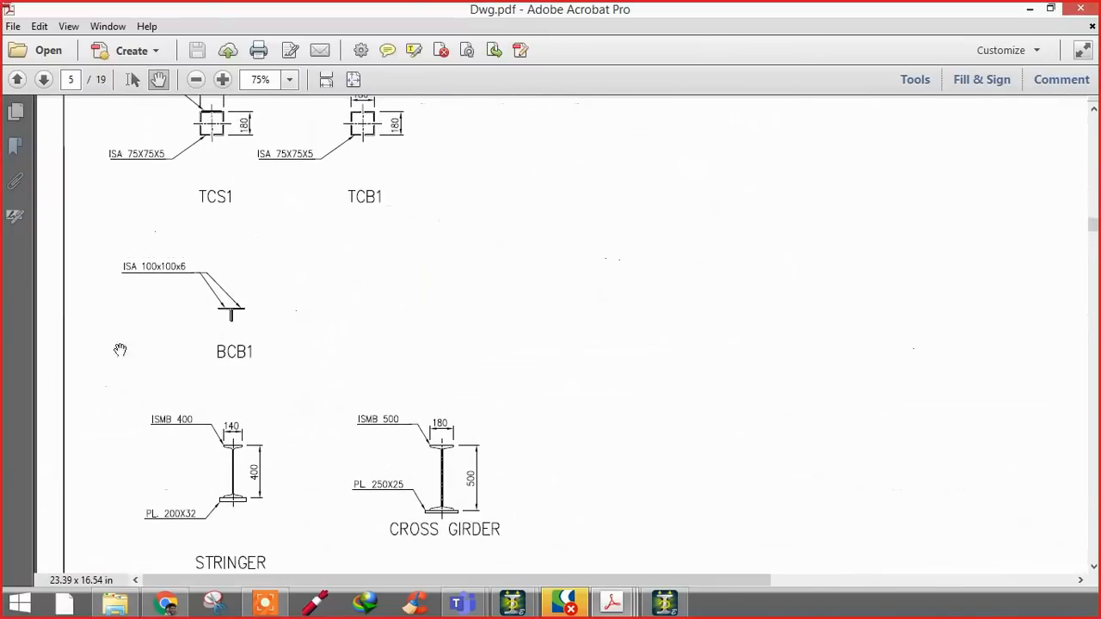
ctrl+scroll(142, 350, up, 2)
ctrl+scroll(300, 369, up, 2)
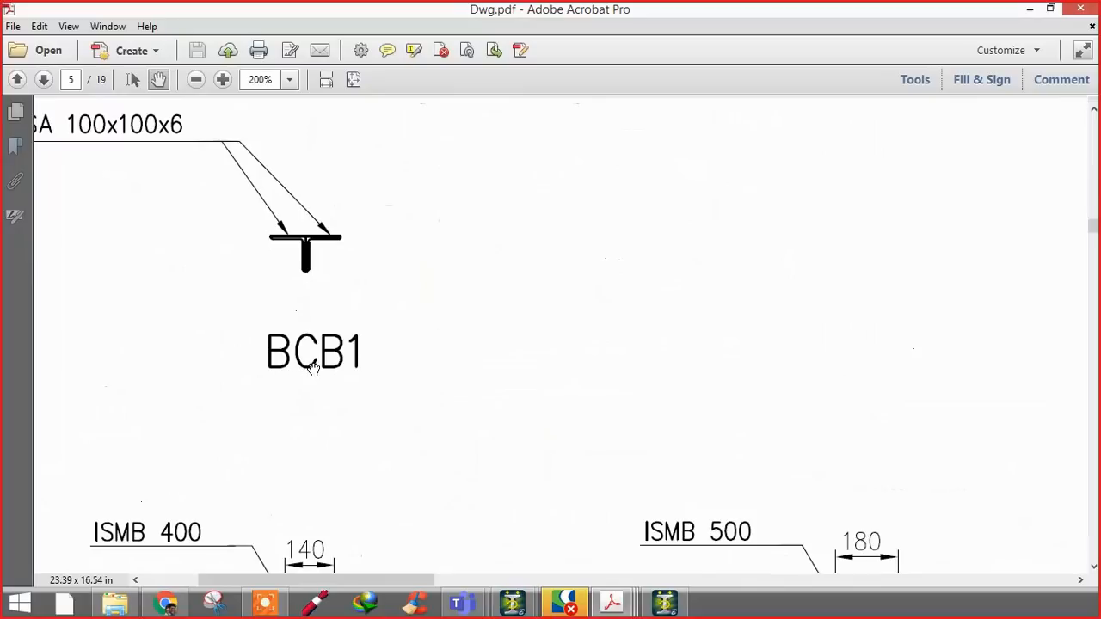
- Examine the bottom plan view on page 4 for the location of the BCB1 braces, stringers and cross girders
ctrl+scroll(423, 270, down, 4)
scroll(445, 339, up, 10)
ctrl+scroll(494, 277, up, 4)
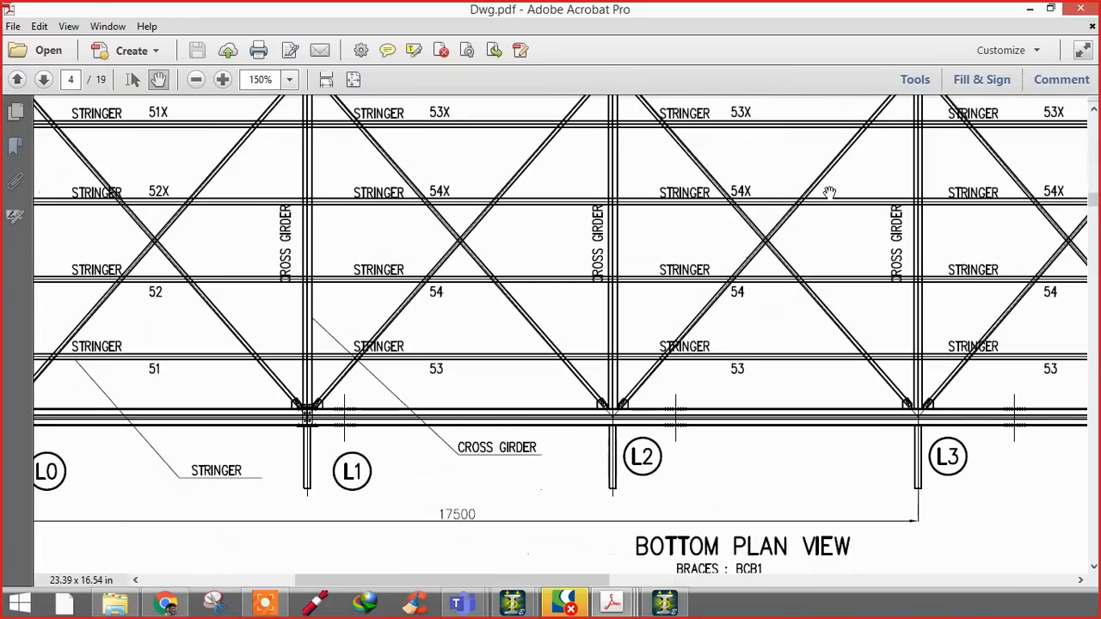
drag(101, 265, 365, 288)
ctrl+scroll(410, 262, up, 2)
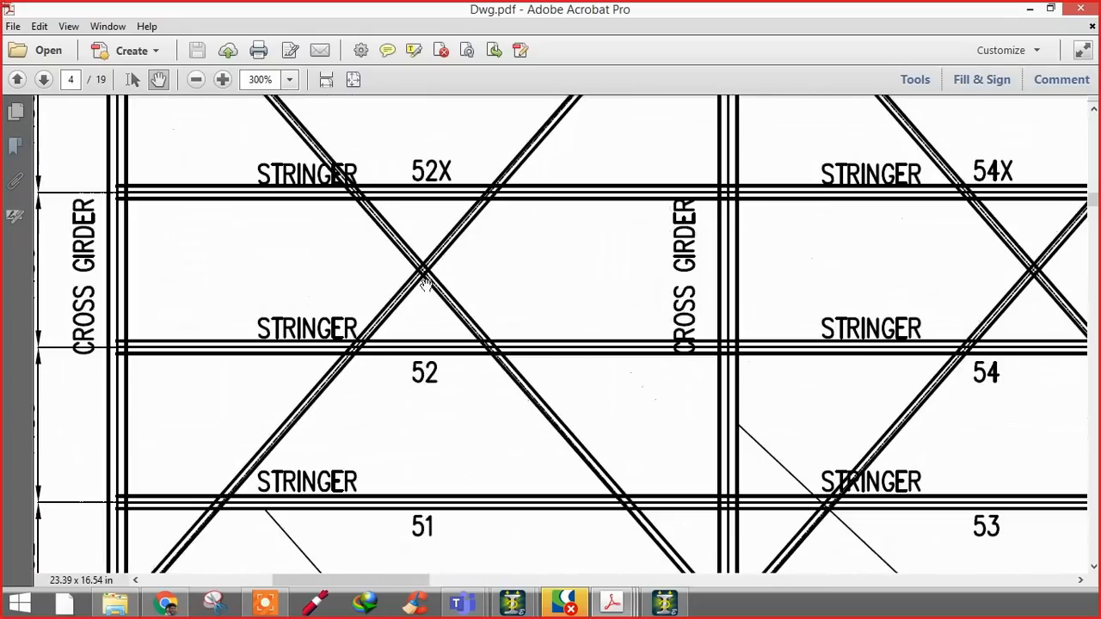
ctrl+scroll(462, 191, down, 1)
ctrl+scroll(456, 196, down, 3)
- Examine the stringer and cross girder sections on page 5 for their beam and bottom plate sizes
scroll(521, 129, down, 10)
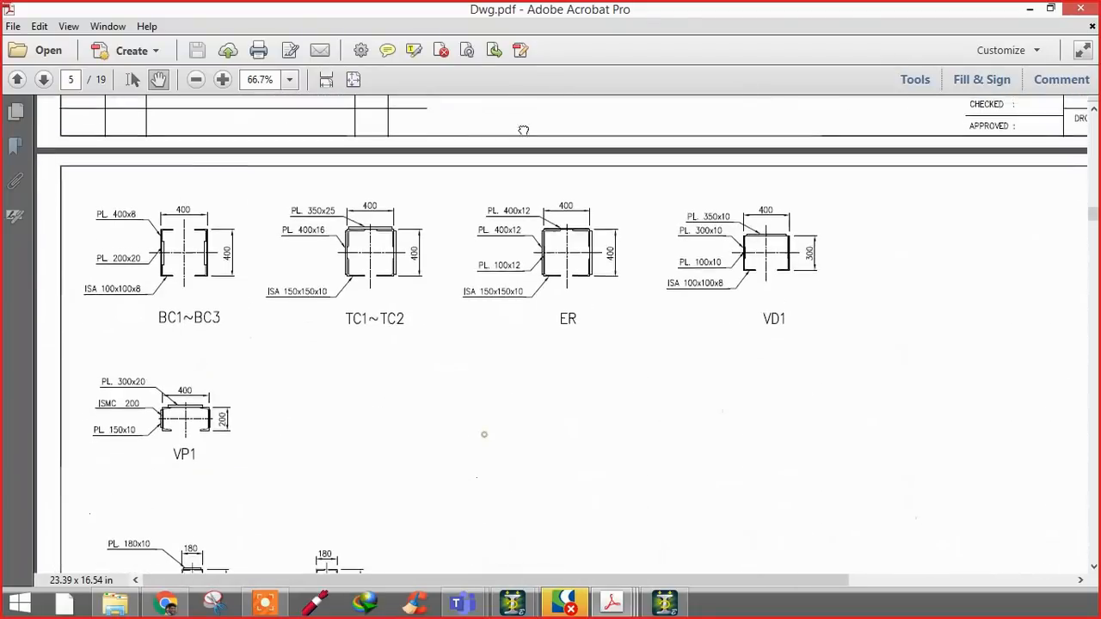
scroll(386, 310, down, 5)
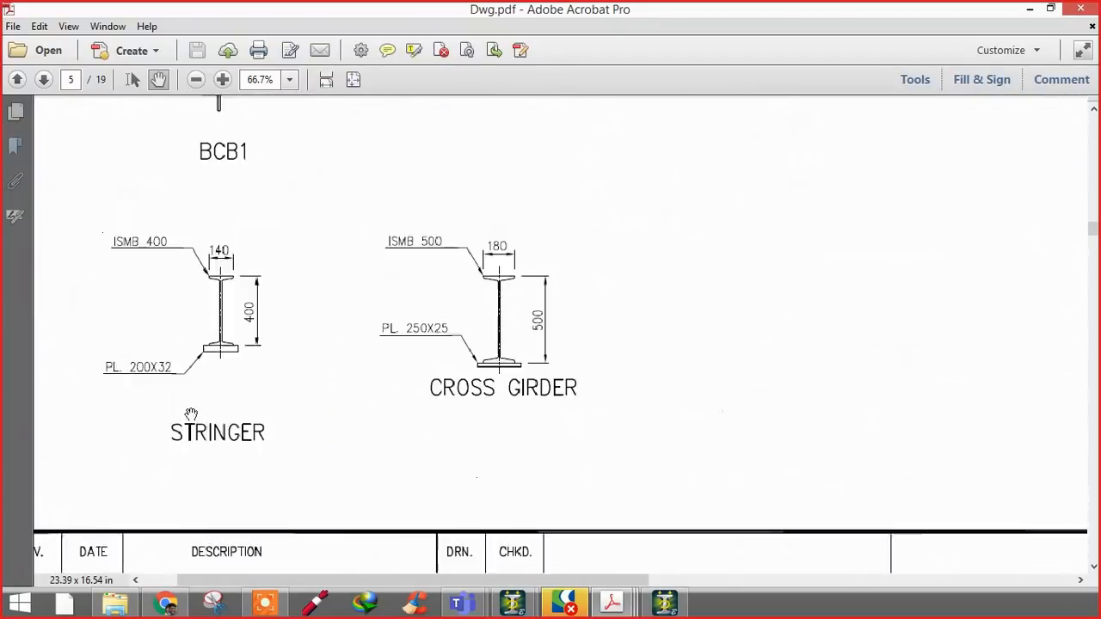
ctrl+scroll(309, 372, up, 3)
drag(309, 372, 380, 383)
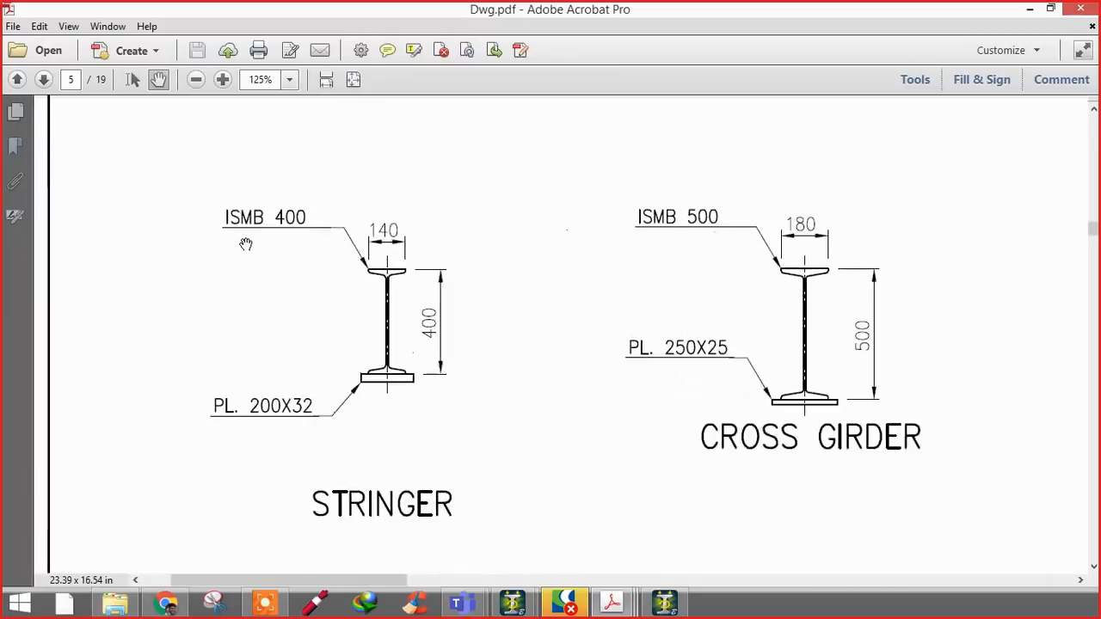
ctrl+scroll(244, 245, up, 2)
mouse_move(696, 473)
mouse_down()
mouse_move(298, 443)
mouse_move(272, 424)
mouse_up()
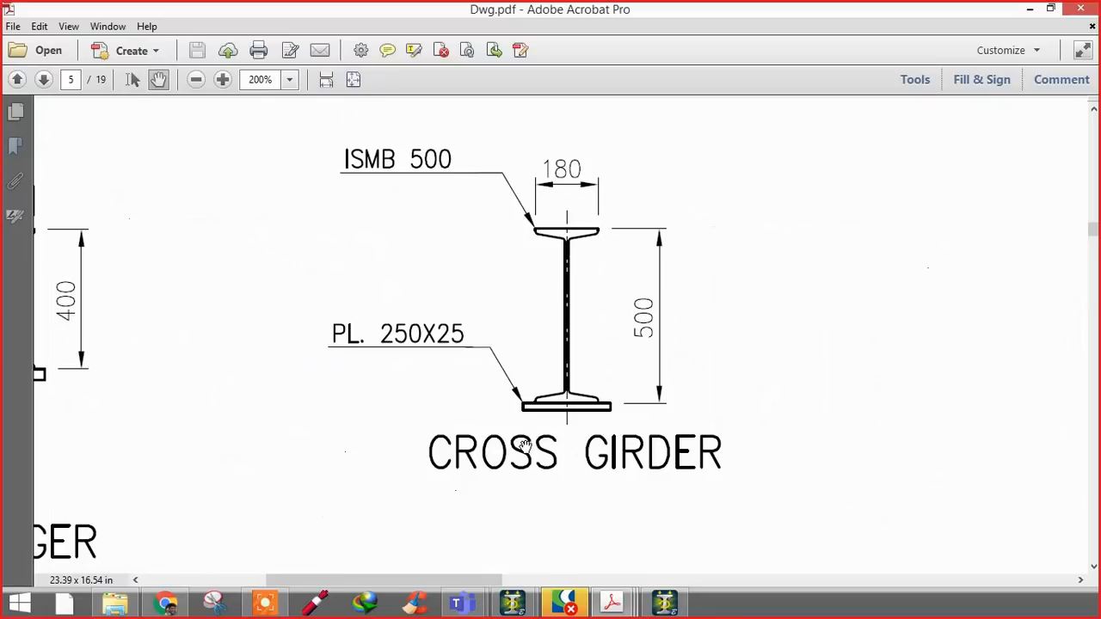
ctrl+scroll(490, 426, down, 1)
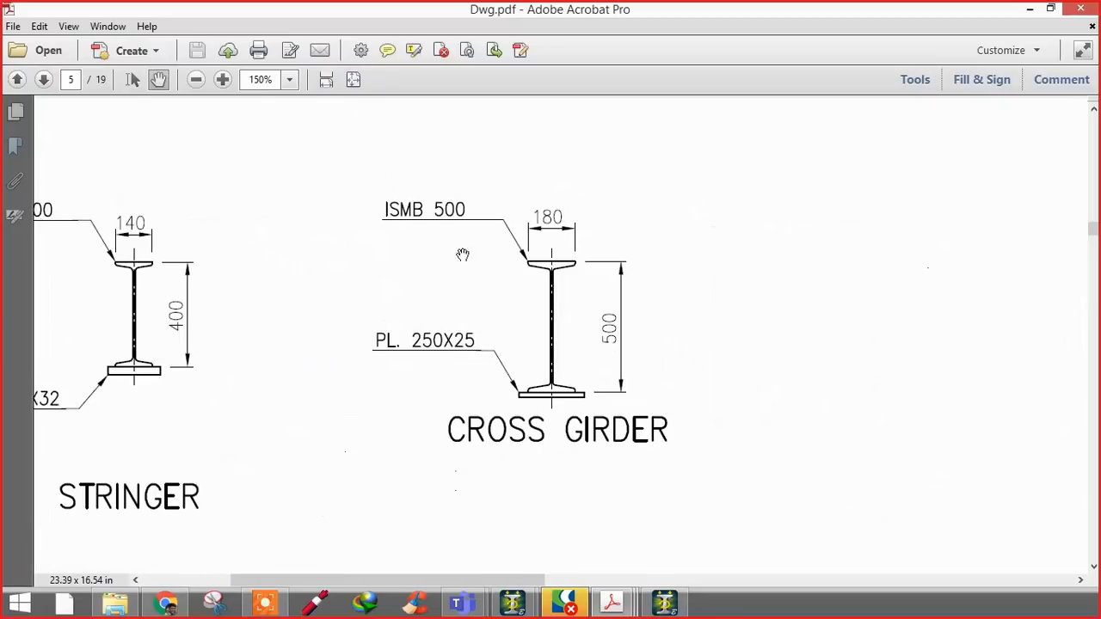
ctrl+scroll(415, 233, up, 2)
drag(556, 399, 529, 287)
ctrl+scroll(558, 302, down, 5)
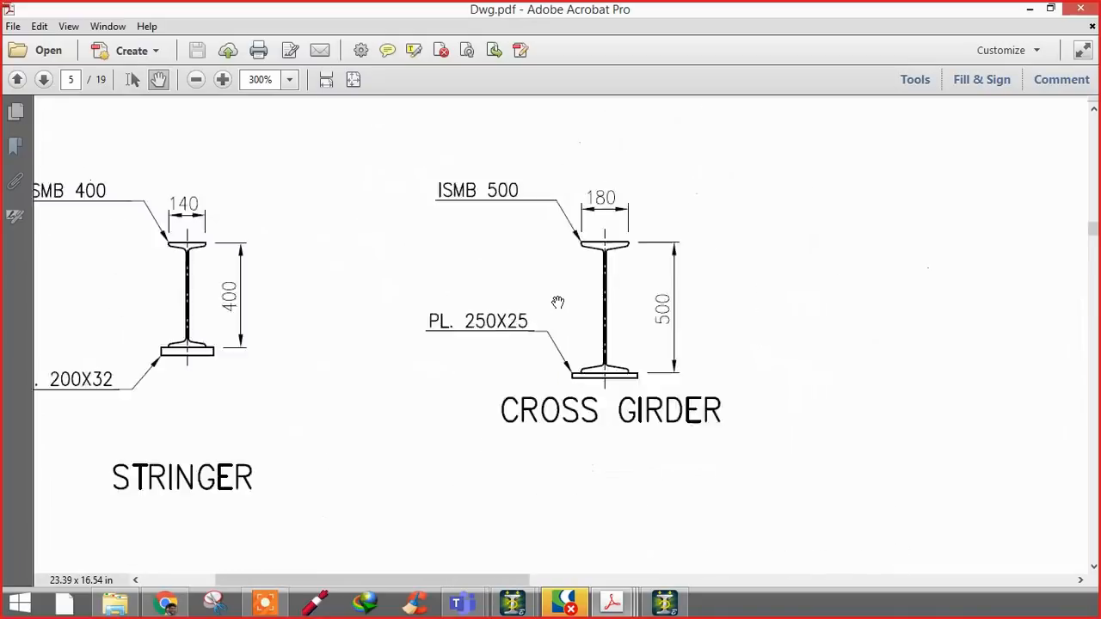
ctrl+scroll(558, 302, down, 1)
scroll(536, 372, down, 3)
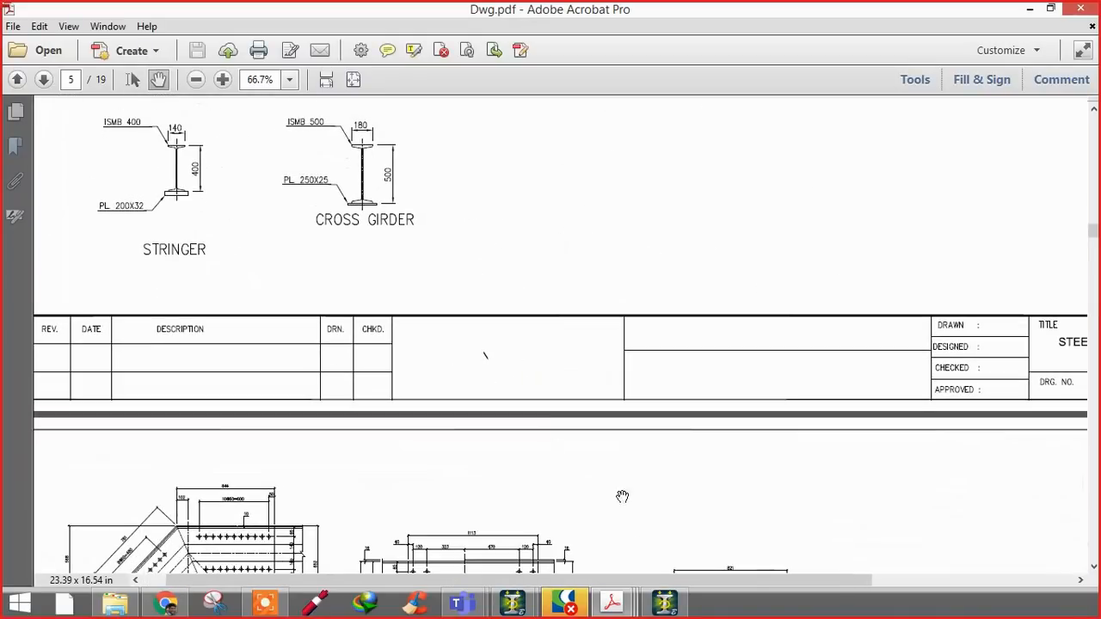
- Switch to trusstemp.std in STAAD.Pro and clear the cross girder selection
click(664, 605)
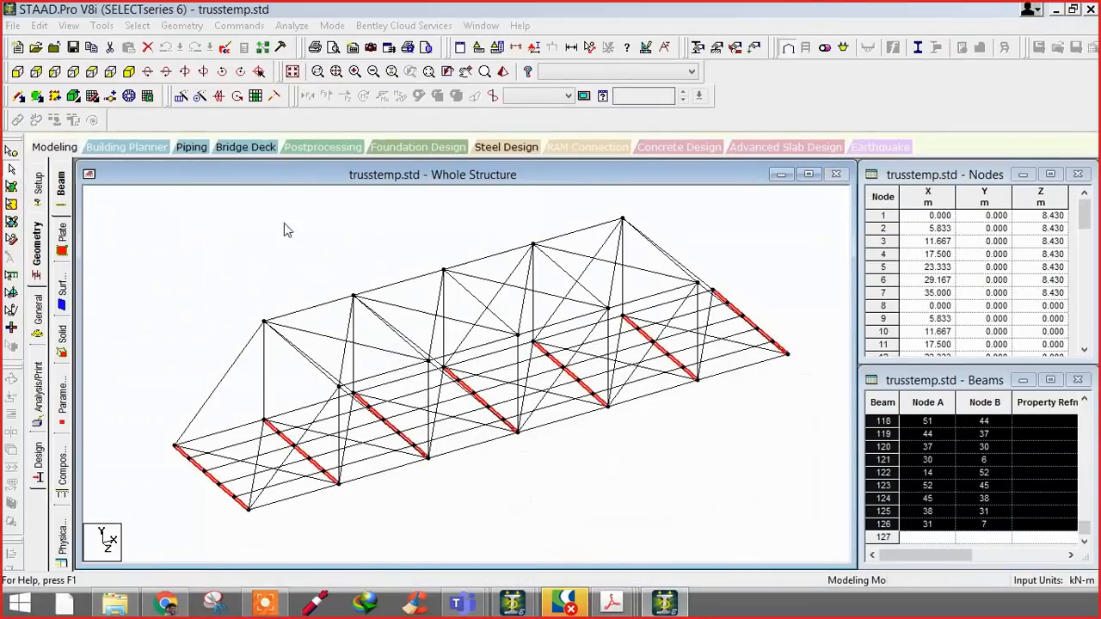
click(261, 247)
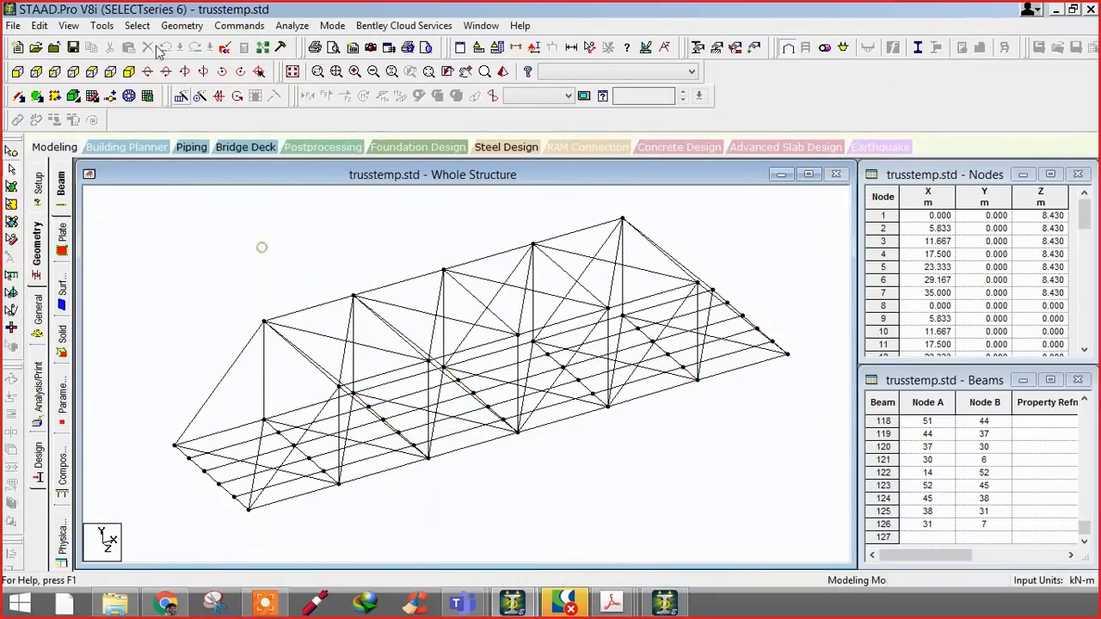
click(162, 24)
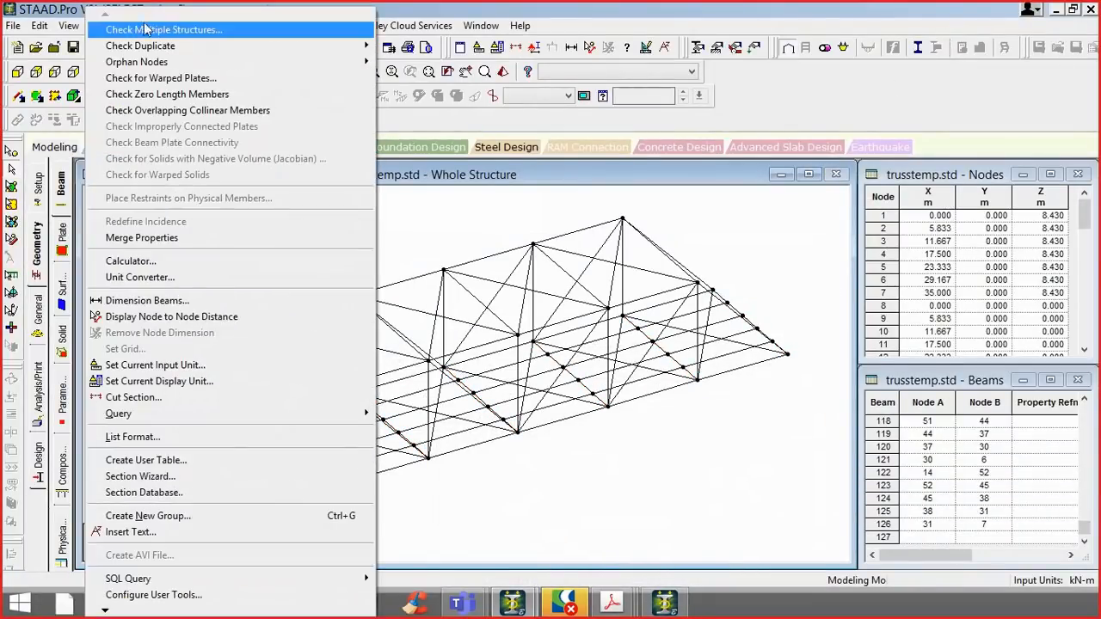
- Open the tool for creating a user-provided section table and close it without changes
click(102, 24)
click(182, 25)
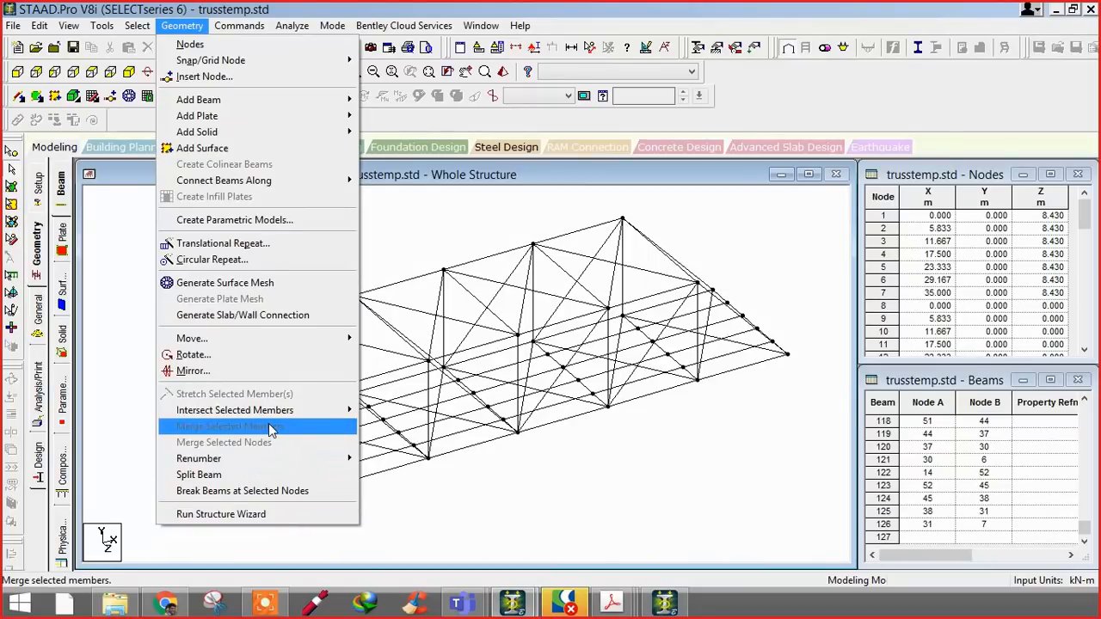
mouse_move(108, 25)
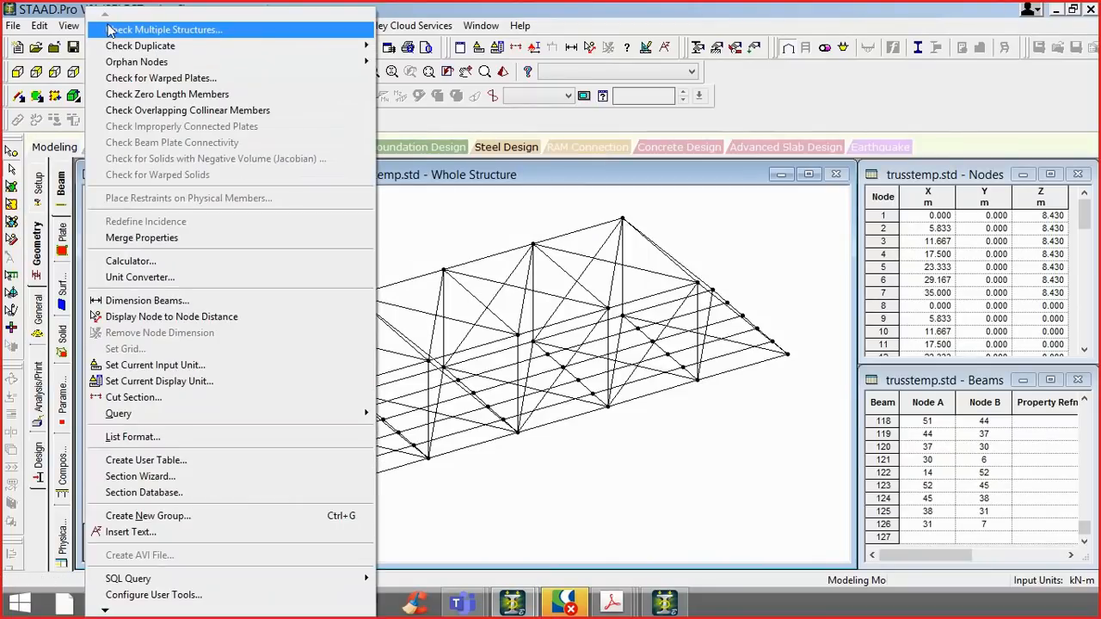
click(189, 459)
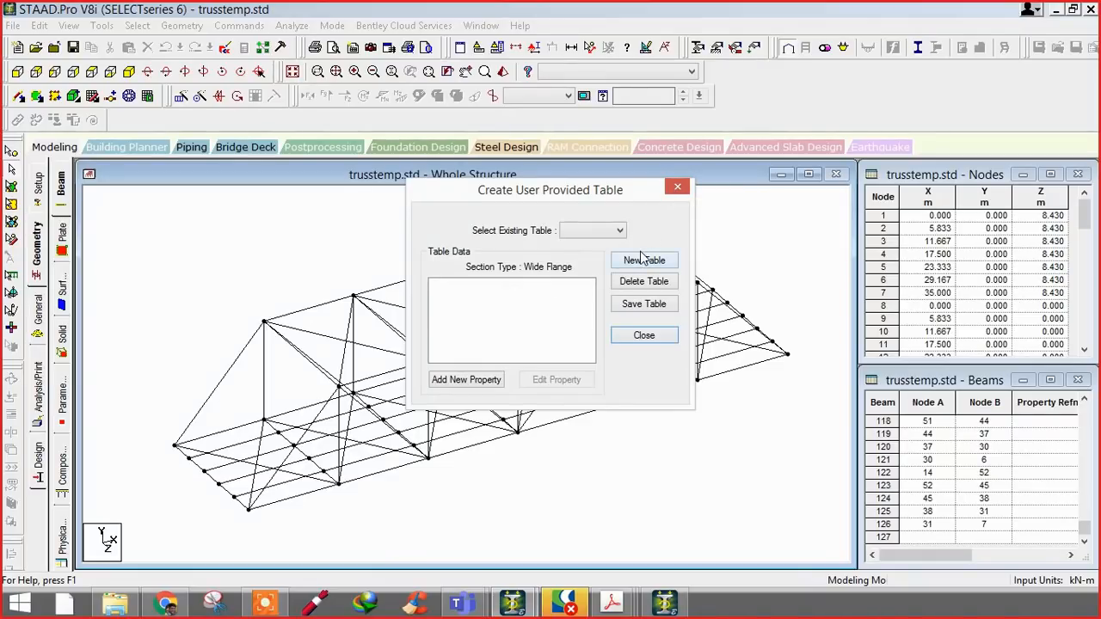
click(678, 187)
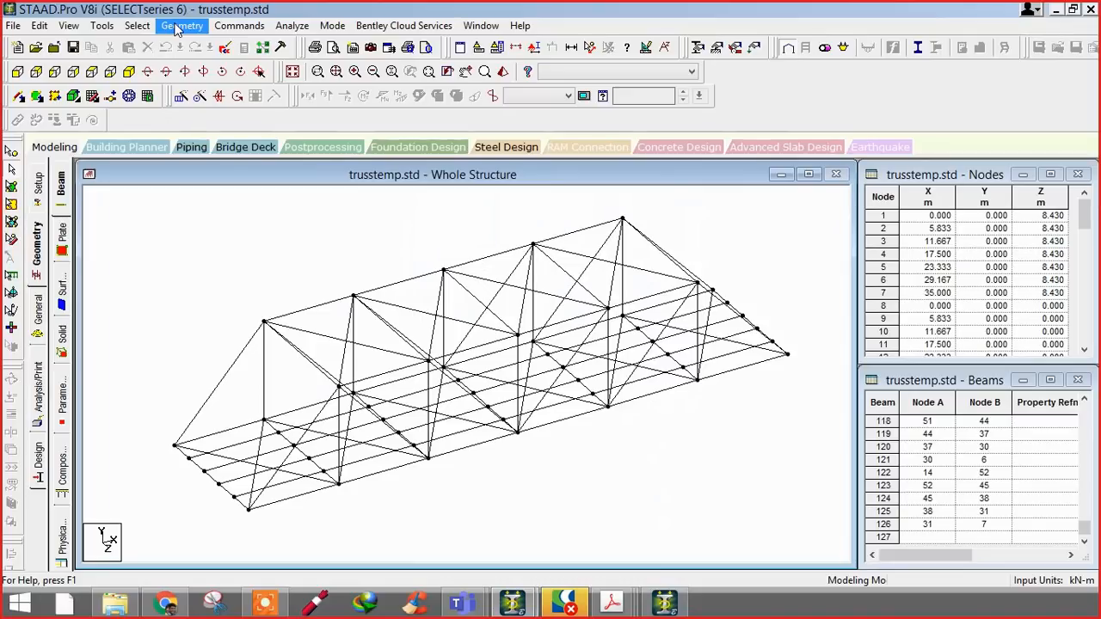
- Open the Section Wizard's Free Sketch tool, view it, and close it without drawing a section
double_click(119, 10)
click(102, 32)
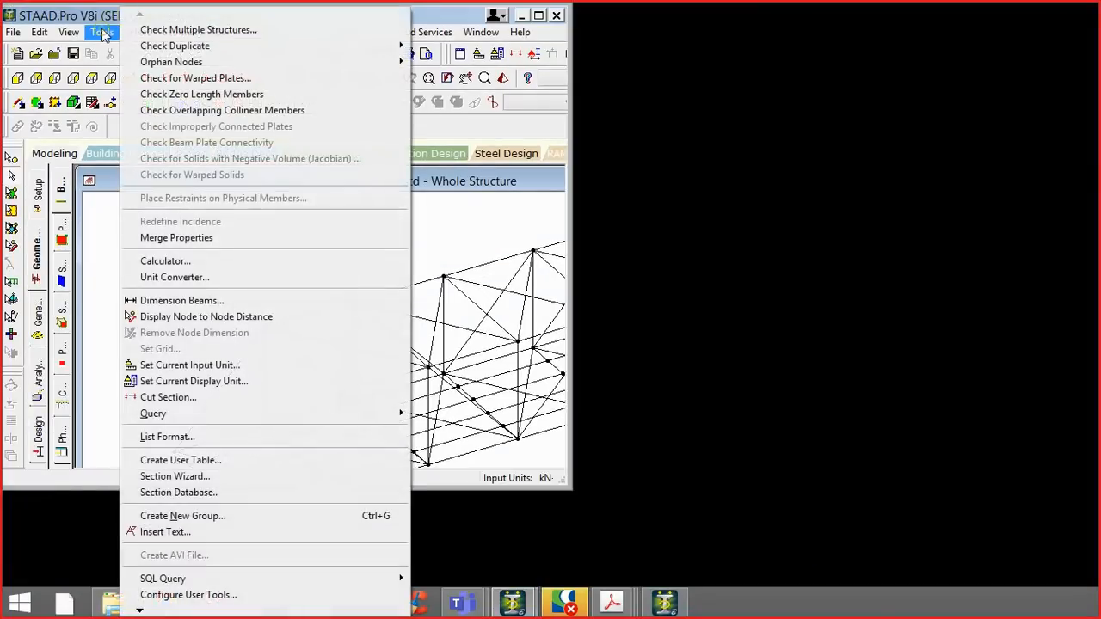
click(540, 15)
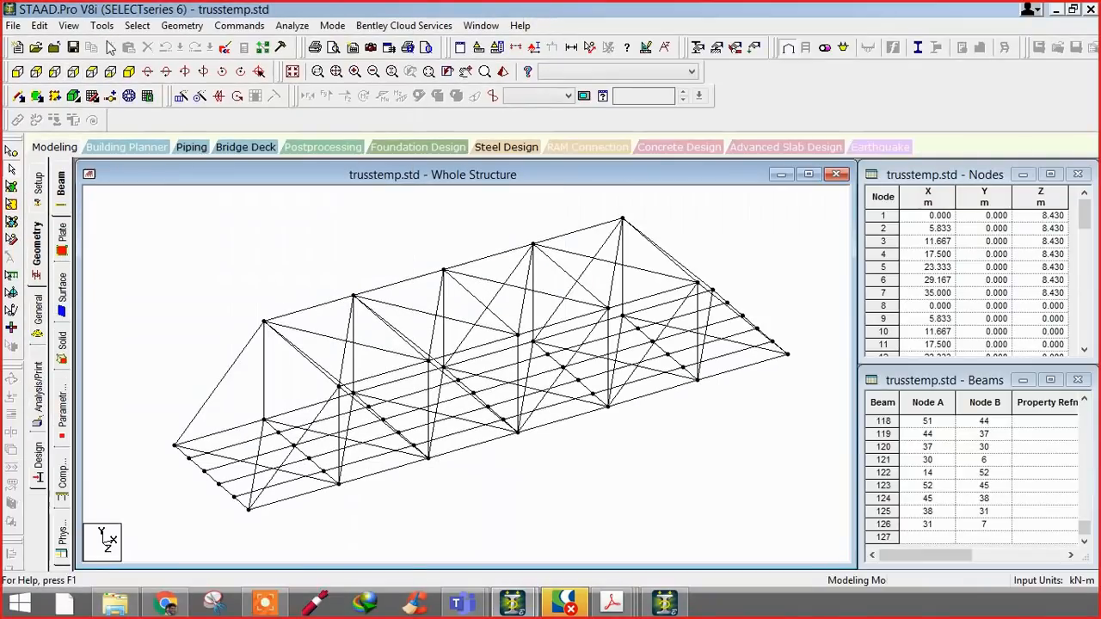
click(102, 26)
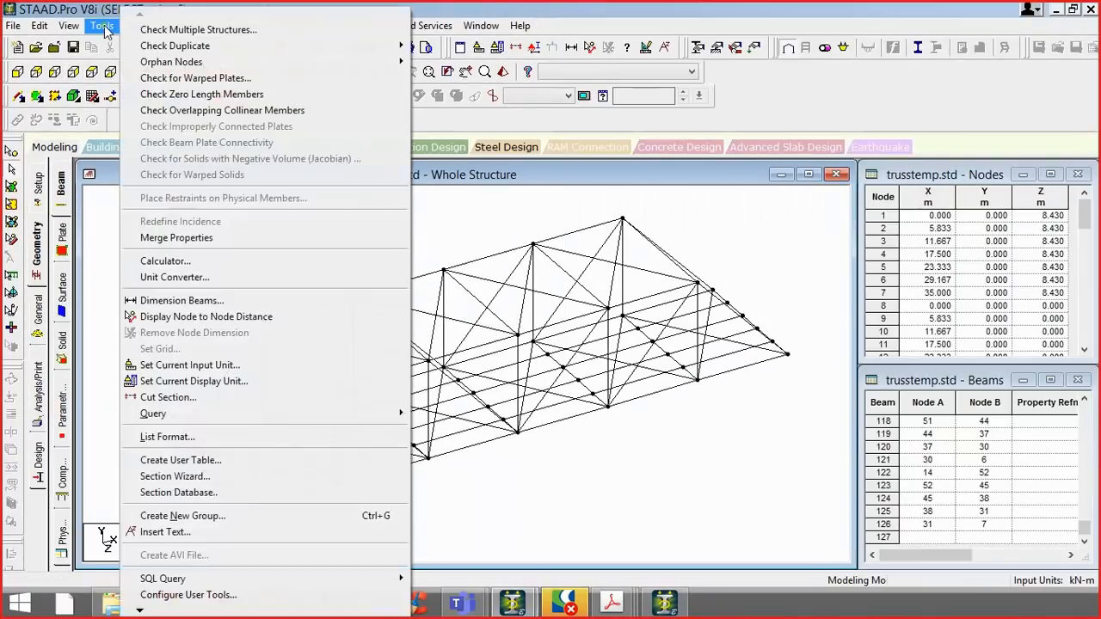
click(219, 480)
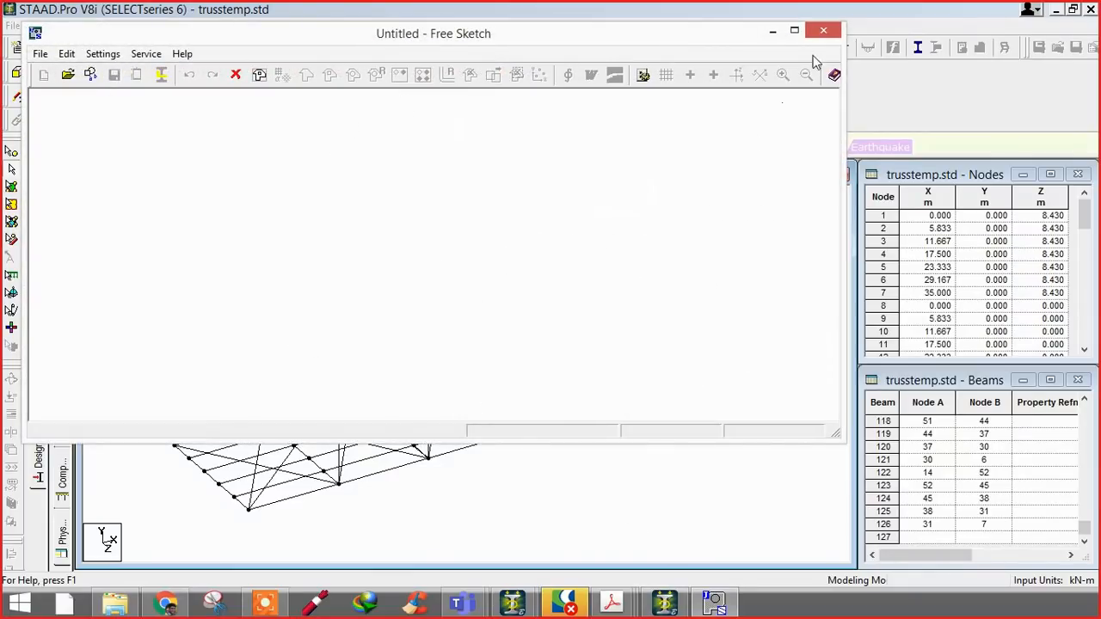
click(823, 31)
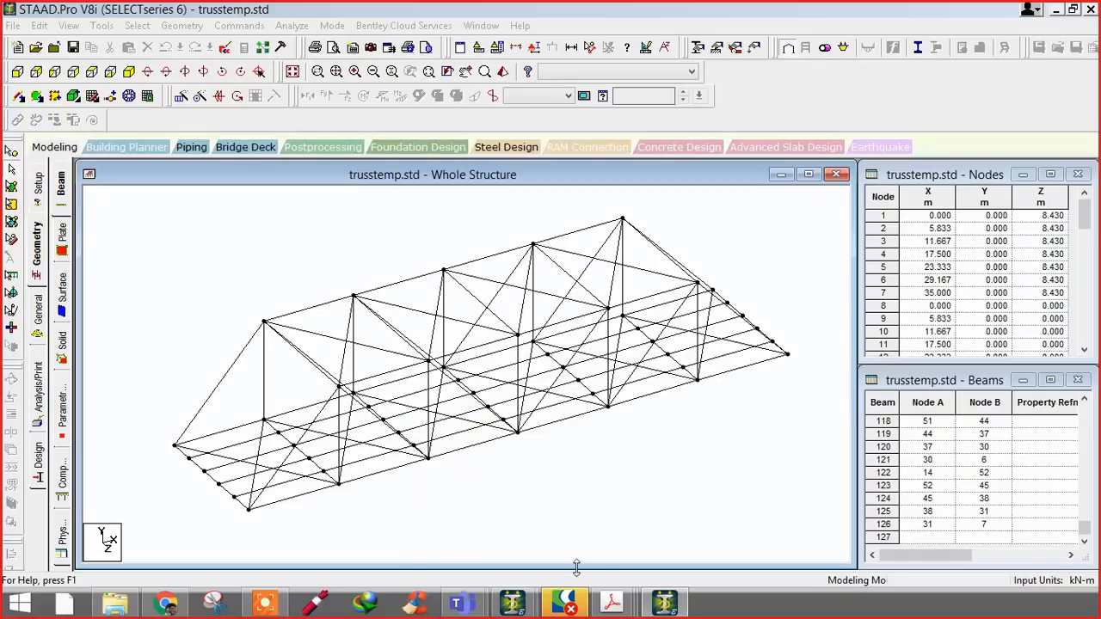
- Examine the built-up member cross-sections on sheet 5 of Dwg.pdf and return to the truss model
mouse_move(610, 599)
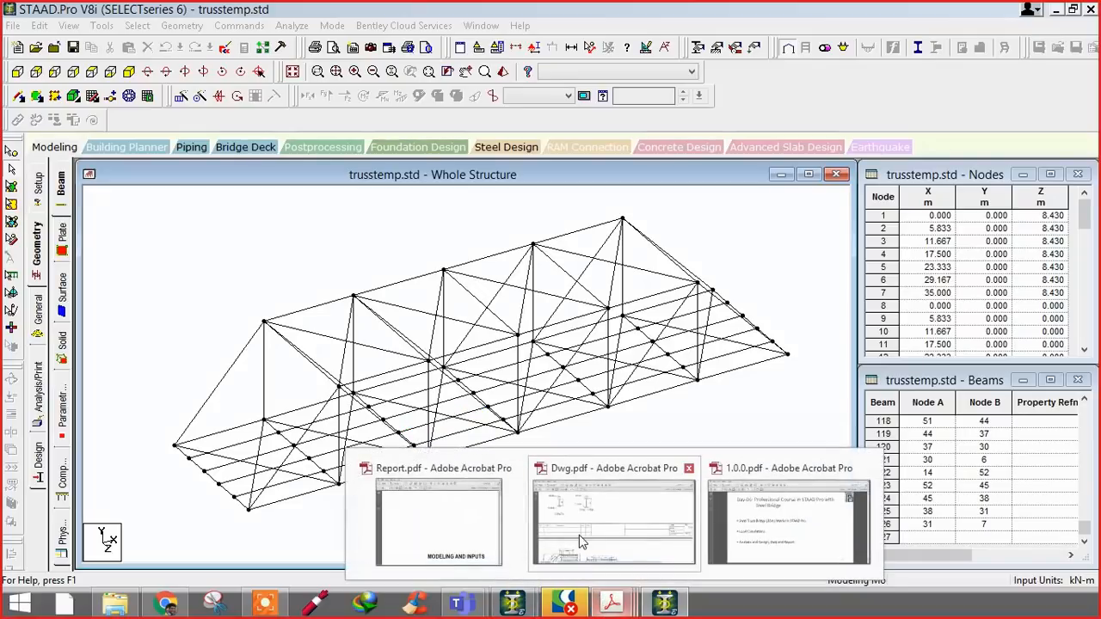
click(581, 540)
scroll(529, 434, up, 5)
scroll(544, 294, up, 3)
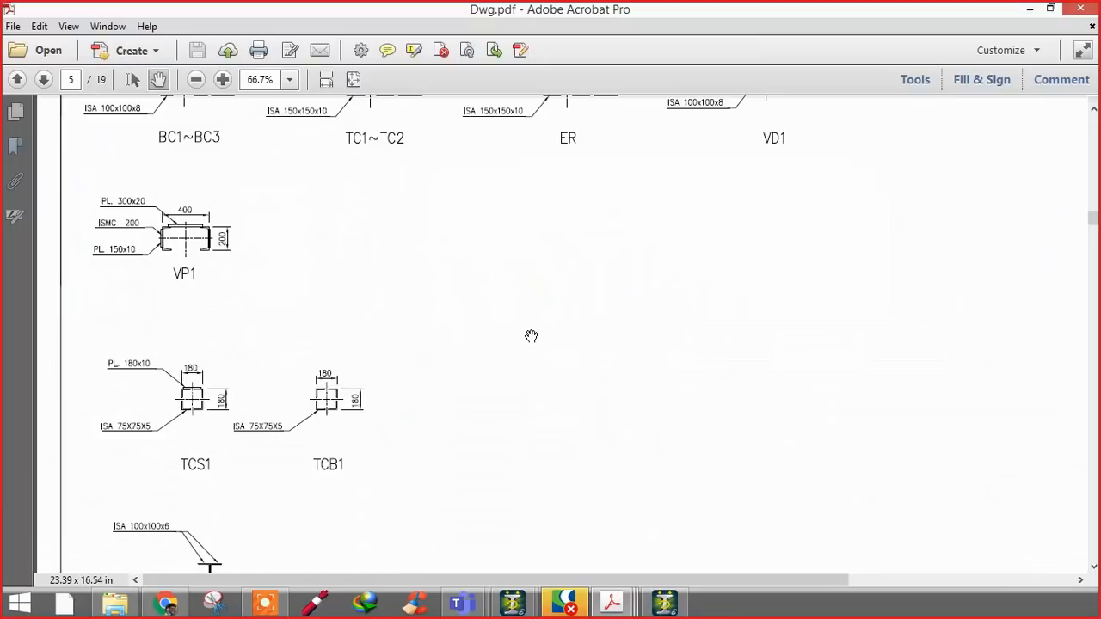
scroll(499, 290, up, 2)
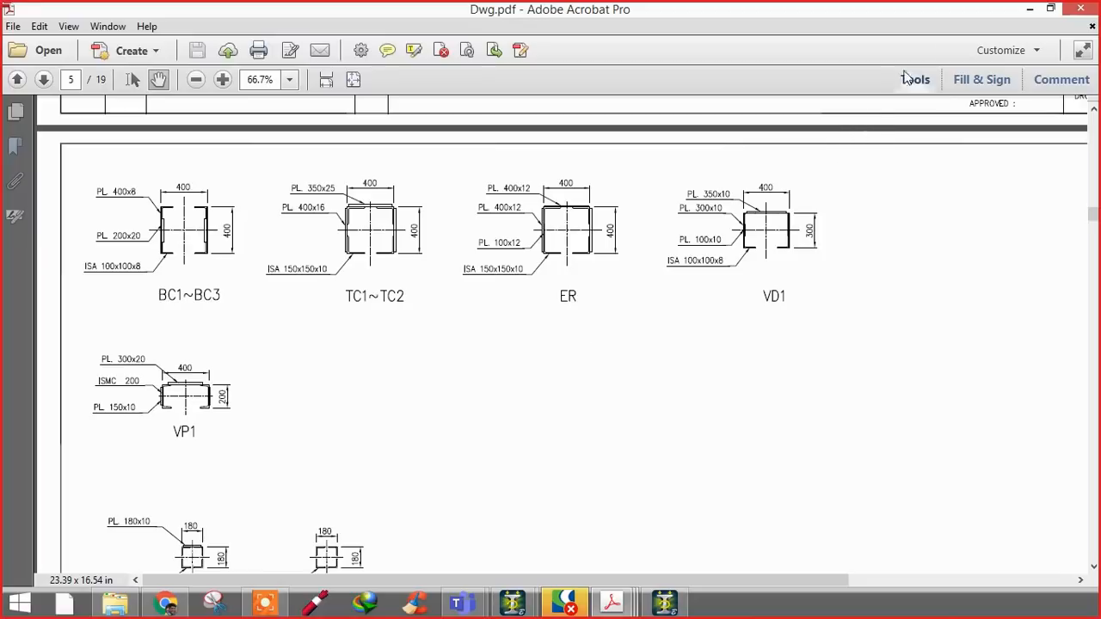
click(1029, 10)
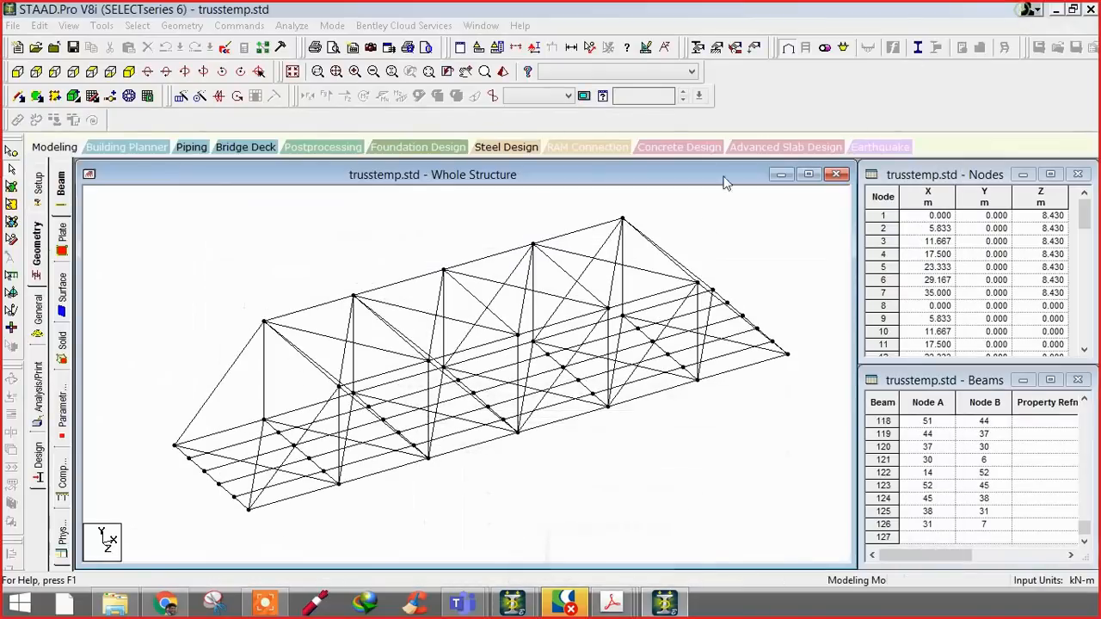
- Open a new General prismatic section definition and review its area, inertia and material inputs
click(38, 184)
click(38, 308)
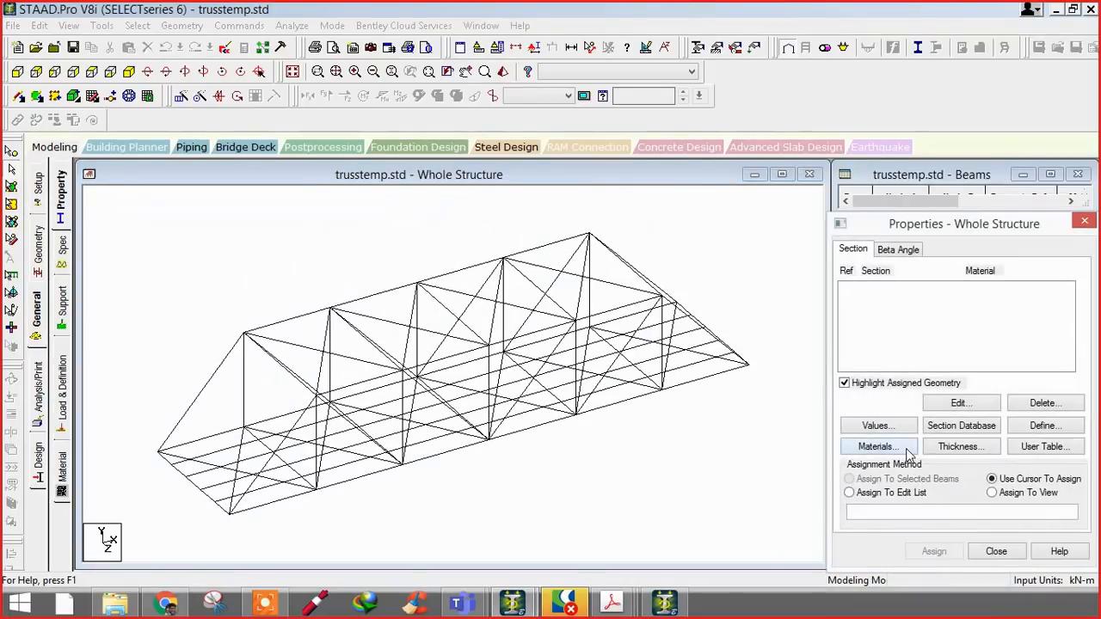
click(1044, 428)
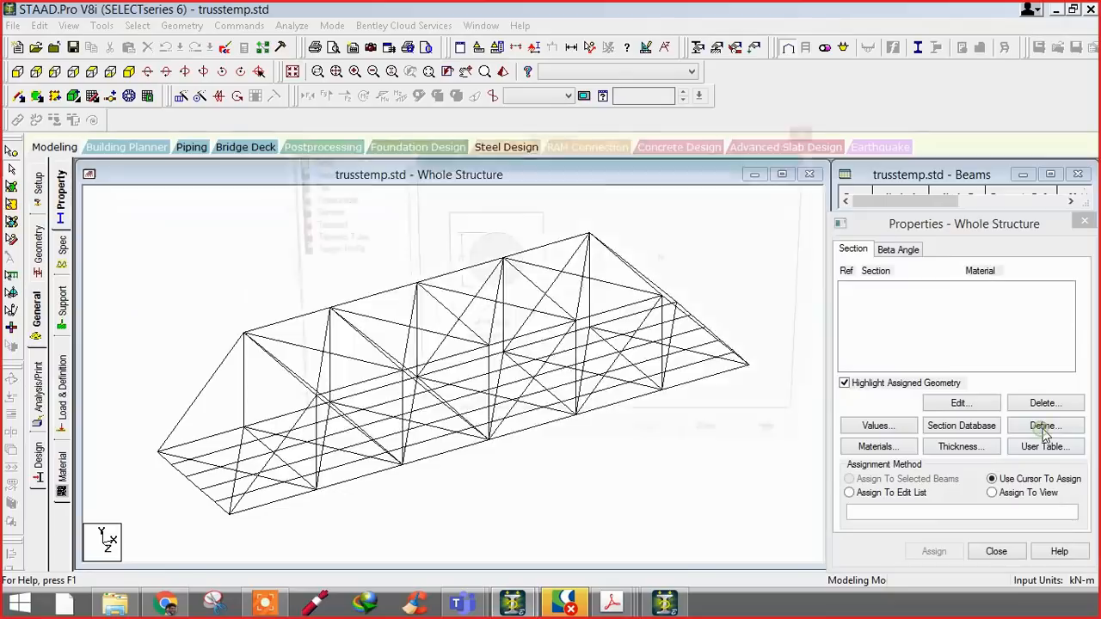
click(320, 213)
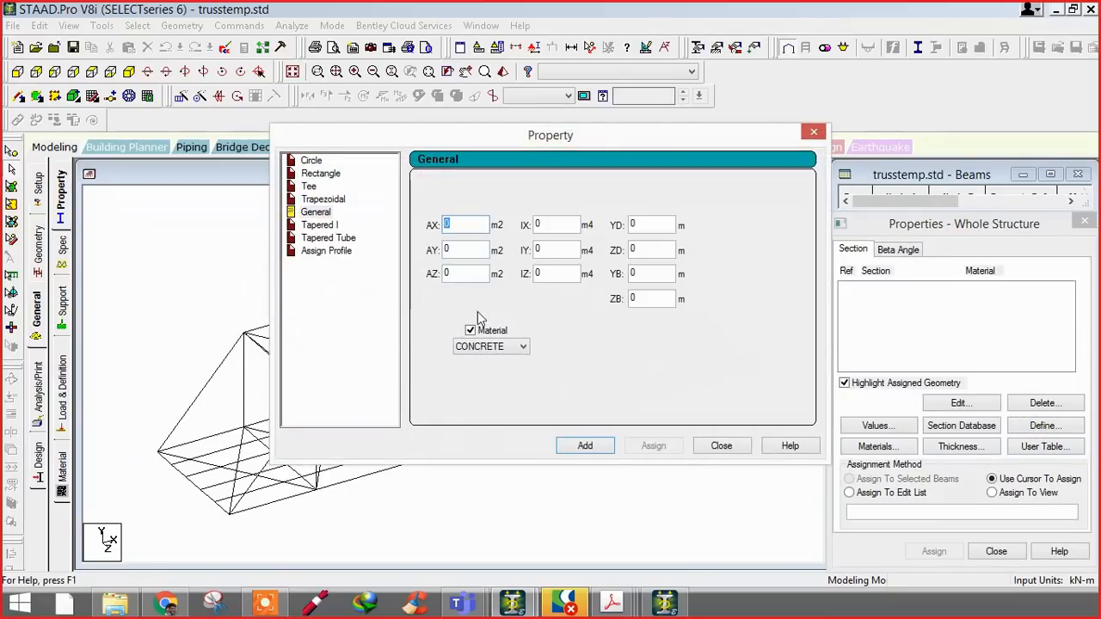
click(561, 225)
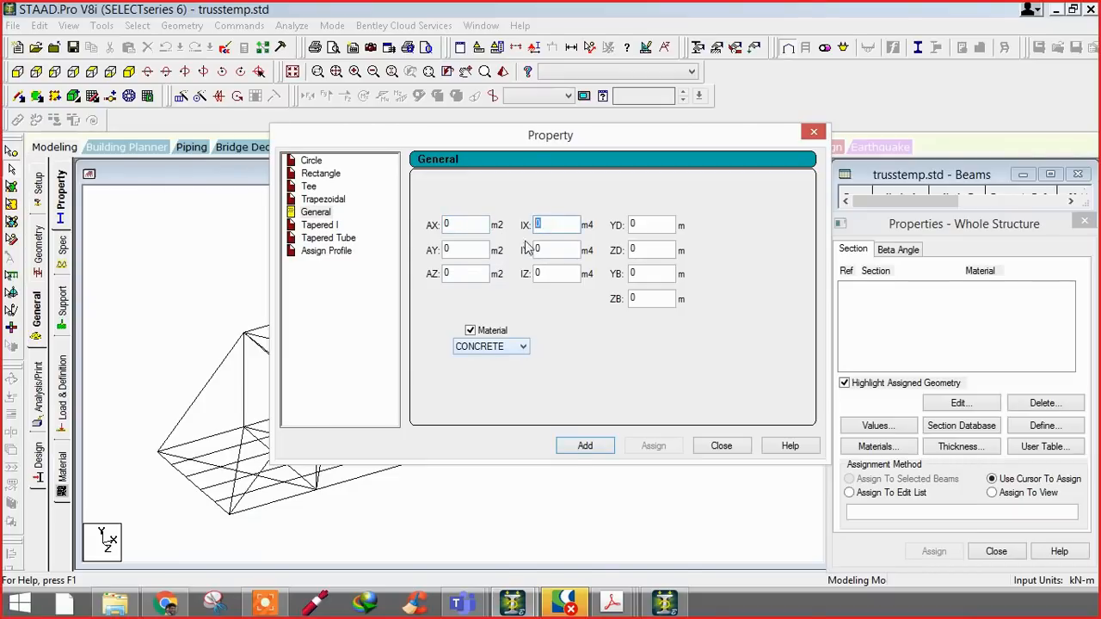
click(555, 252)
click(542, 273)
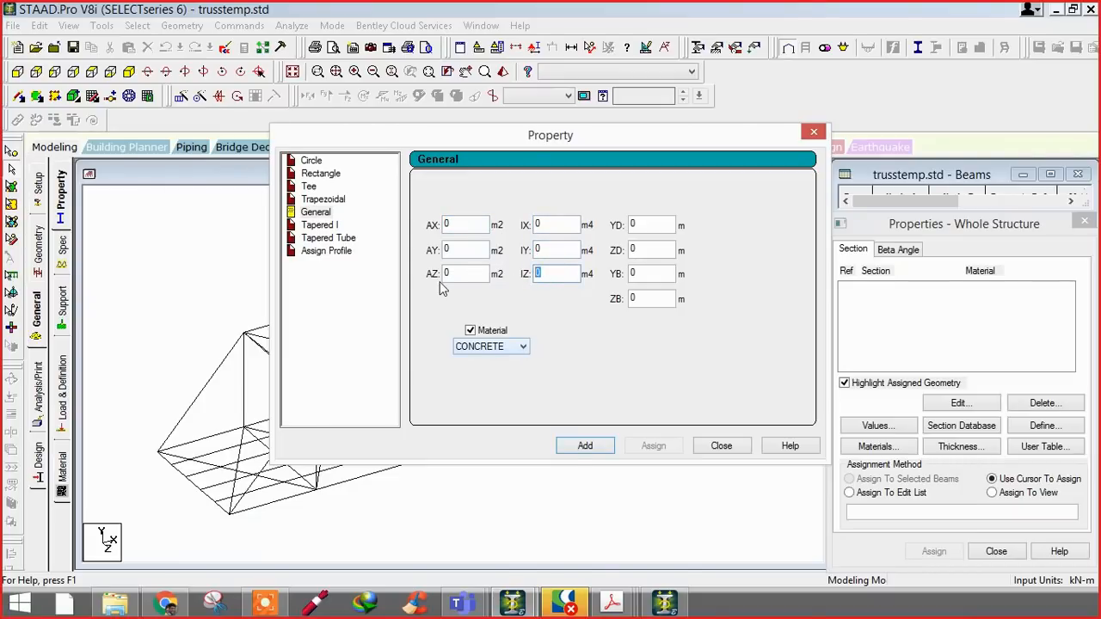
click(522, 347)
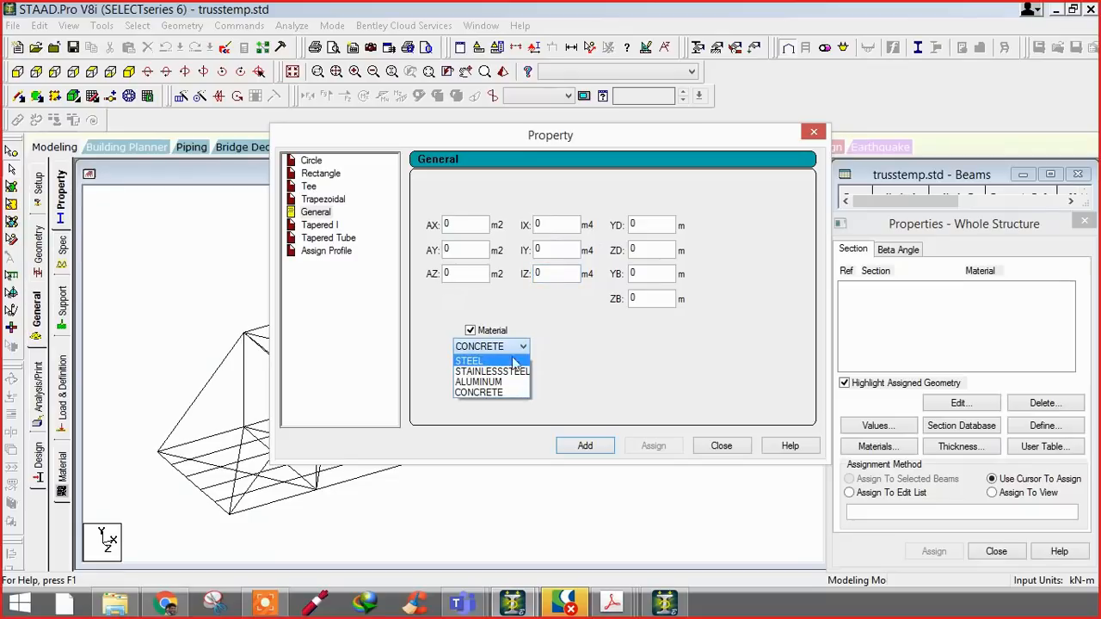
click(622, 362)
- Set the General section's AX to 1 m2 and its IX, IY and IZ to 1 m4
double_click(456, 225)
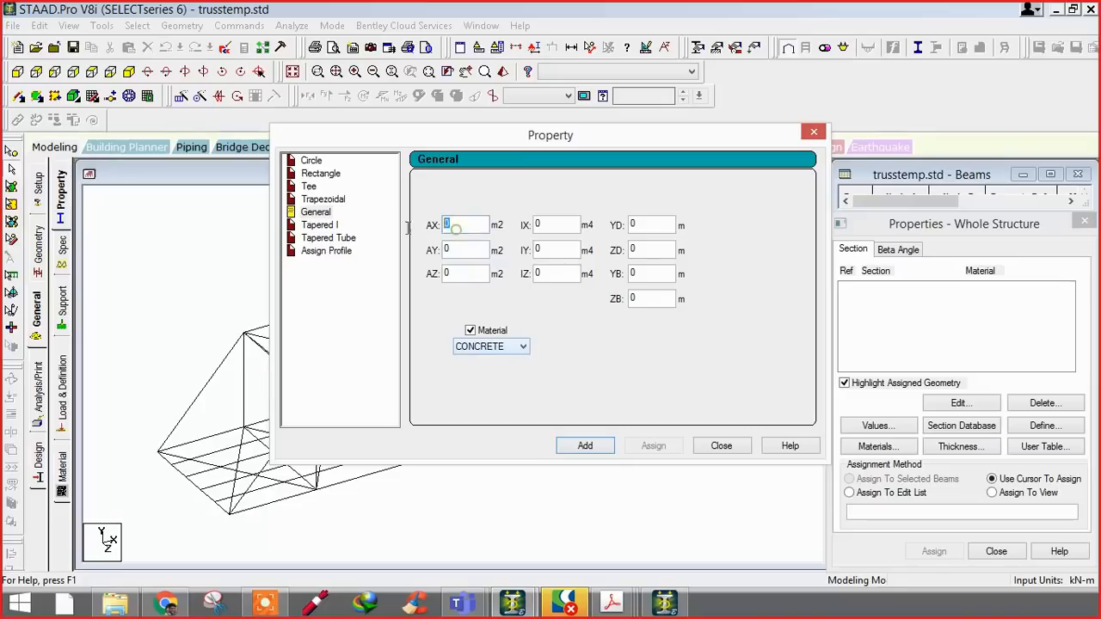
text(1)
double_click(559, 225)
text(1)
key(Tab)
text(1)
double_click(558, 274)
text(1)
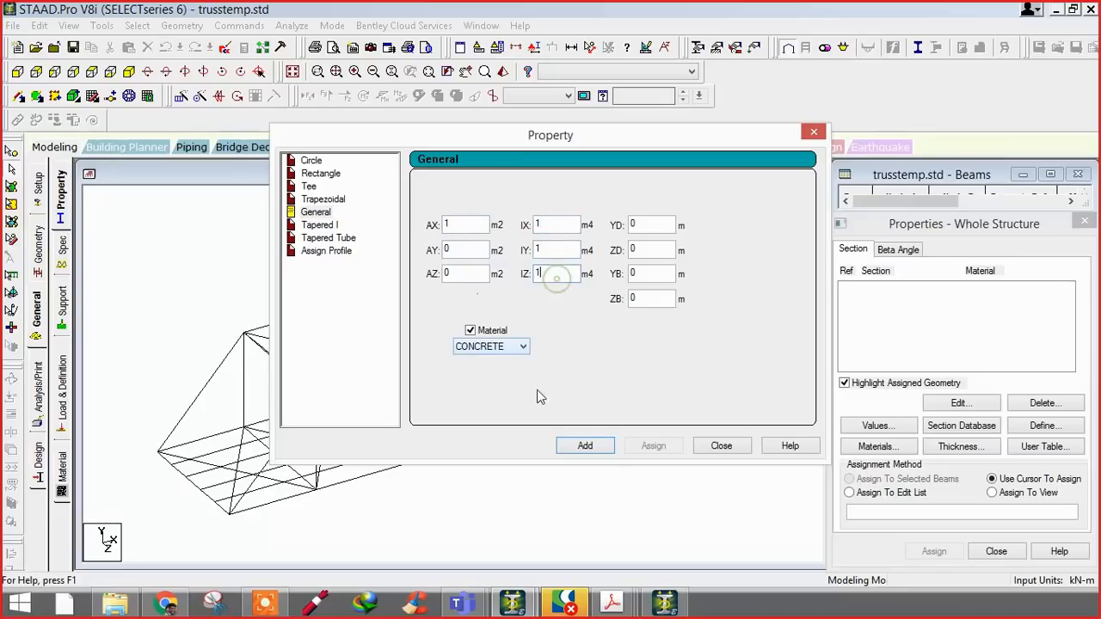
- Set the General section's material to STEEL, add it to the property list, and select it there
click(495, 346)
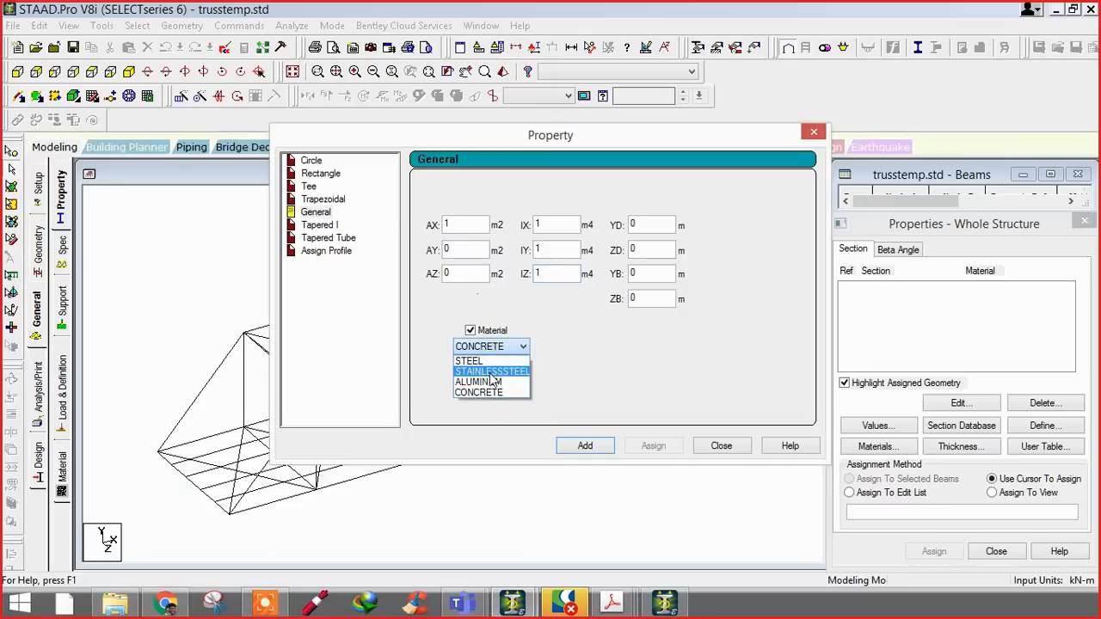
click(480, 371)
click(568, 445)
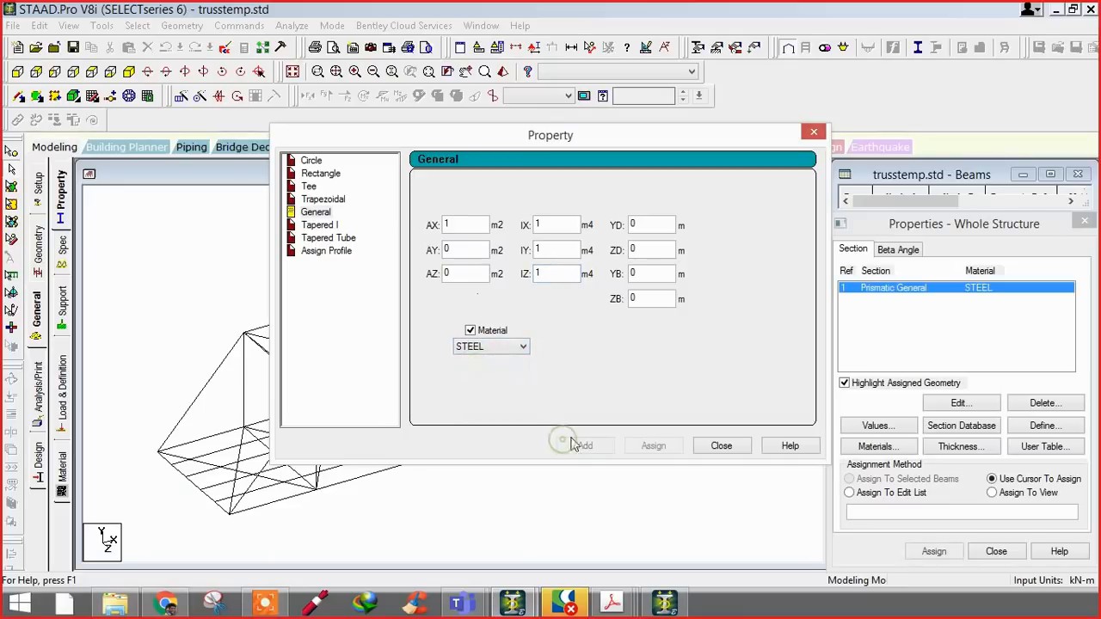
click(715, 446)
click(897, 293)
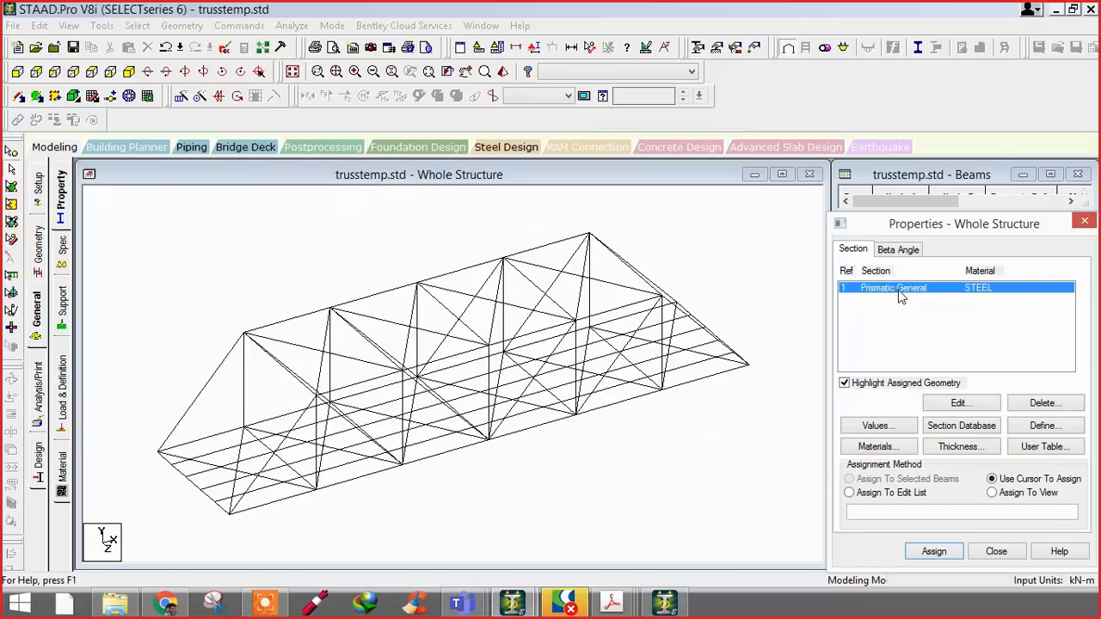
- Review the model's input file in the STAAD editor, including the member group definitions, and close it
click(225, 46)
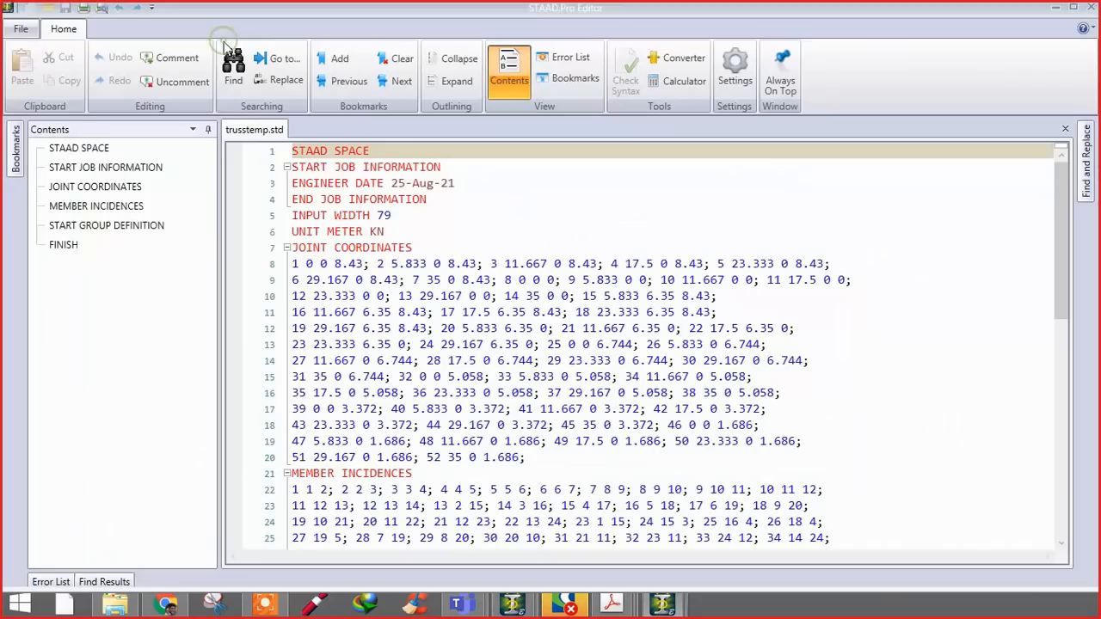
click(486, 457)
scroll(494, 455, down, 11)
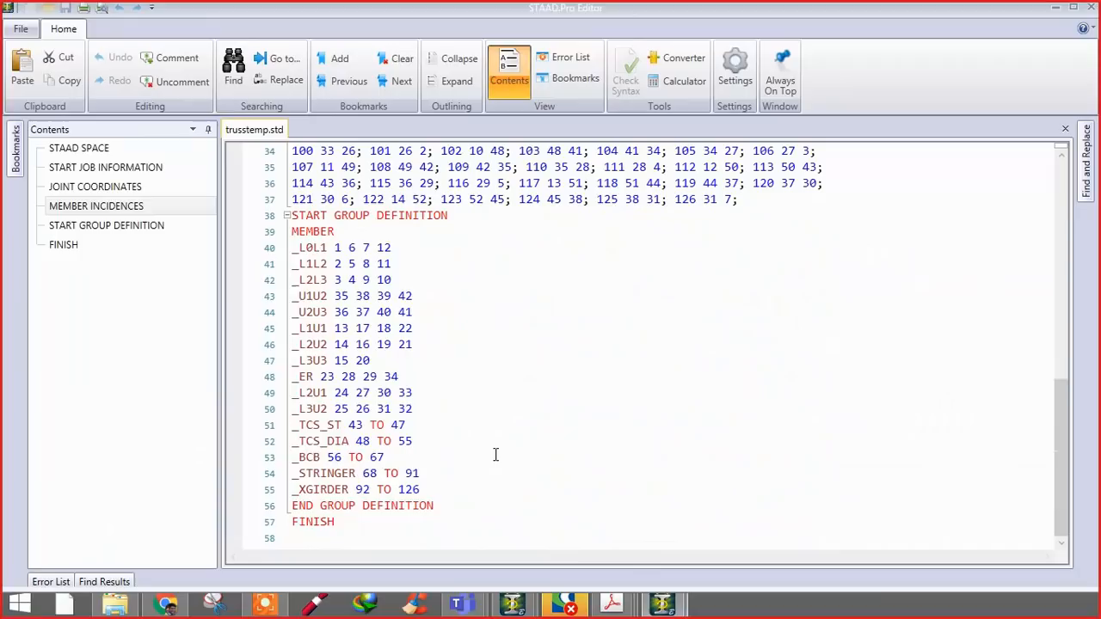
scroll(399, 457, up, 10)
scroll(400, 456, down, 10)
scroll(408, 456, up, 11)
click(1092, 7)
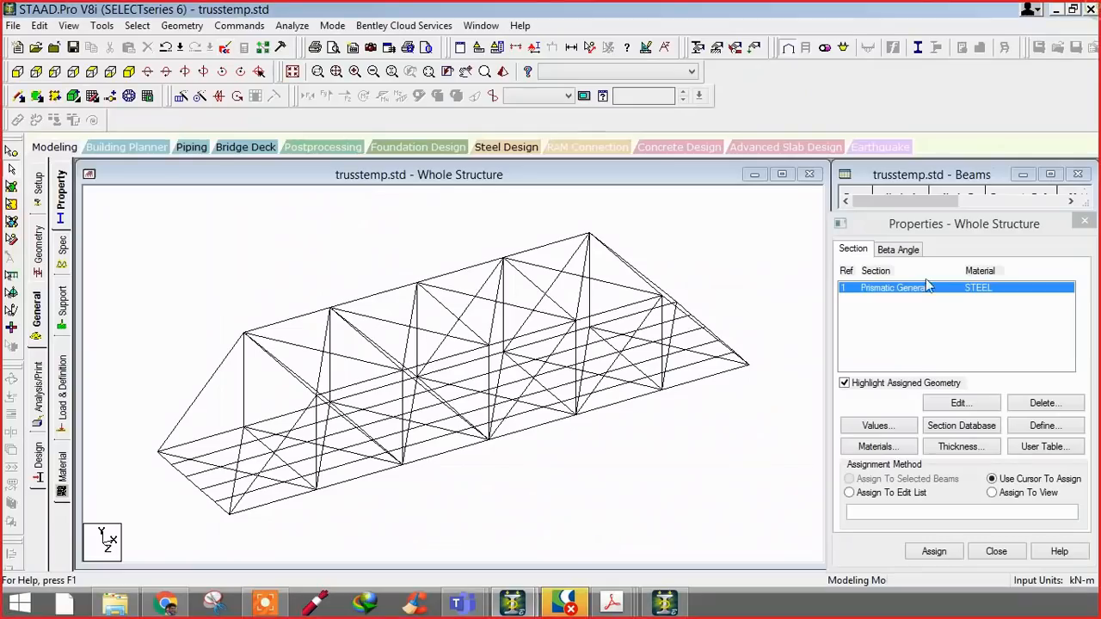
- Assign the Prismatic General section to the selected inclined end member of the rear truss
click(199, 396)
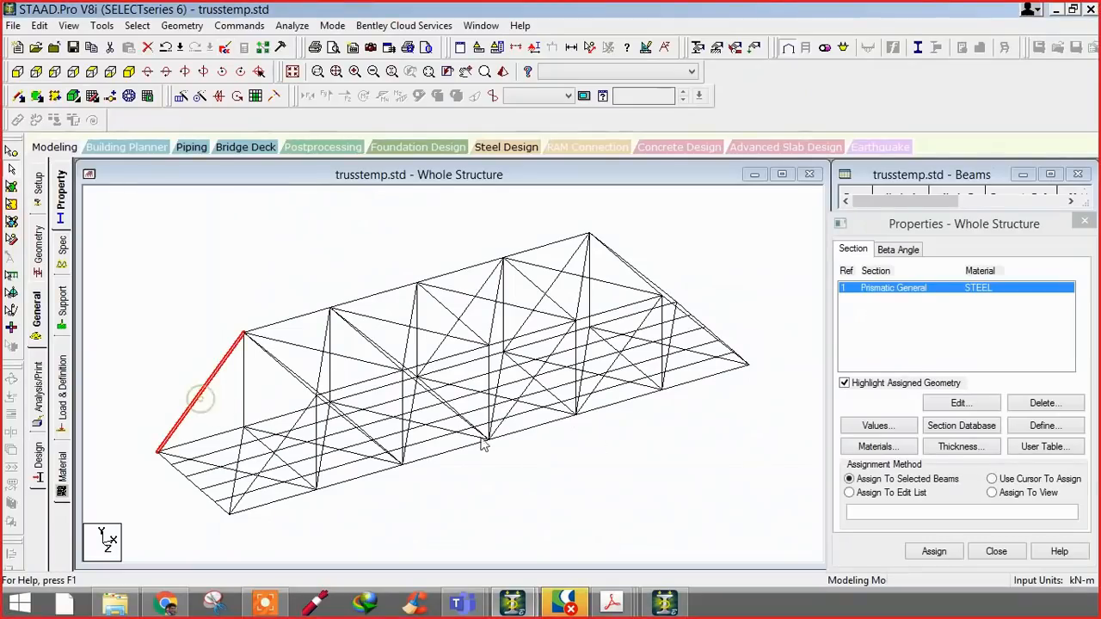
click(929, 547)
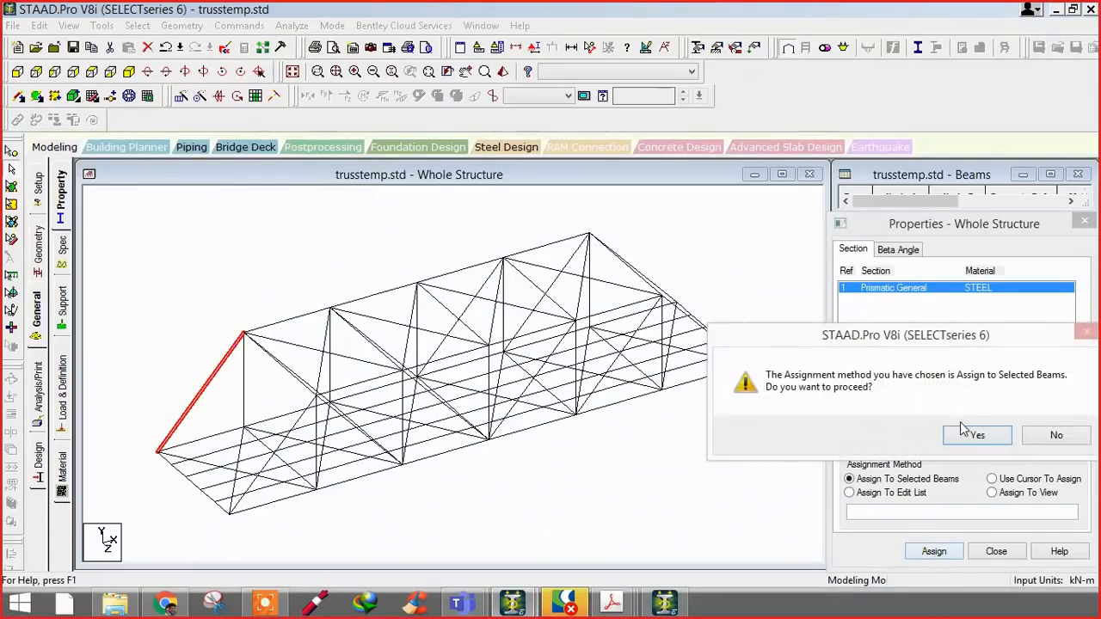
click(967, 429)
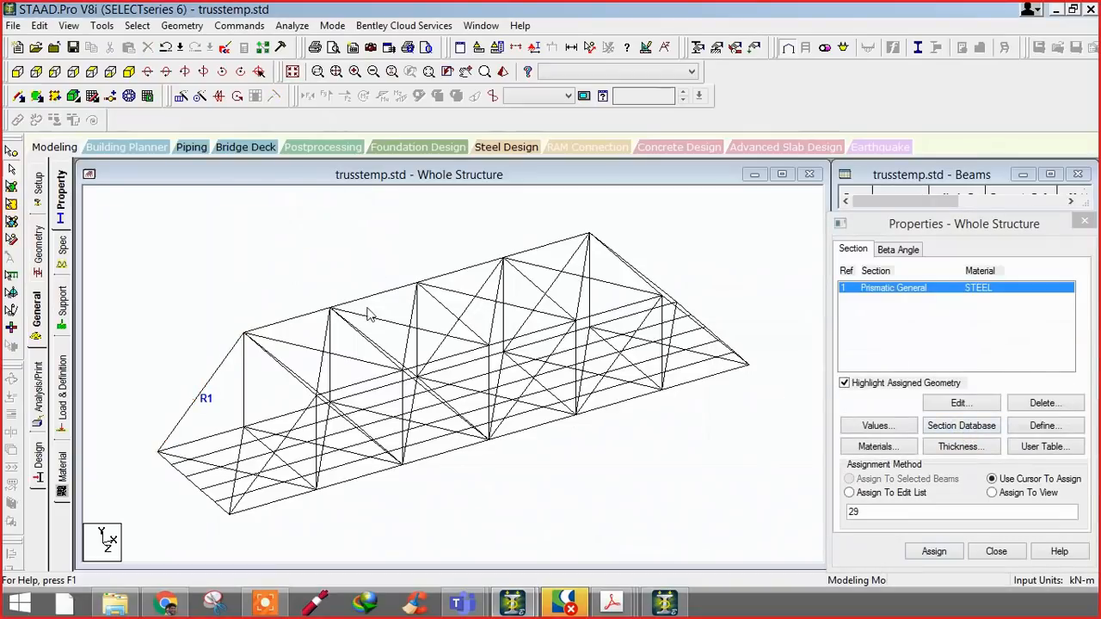
- Examine the new member property command for member 29 in the STAAD editor
click(222, 47)
click(451, 327)
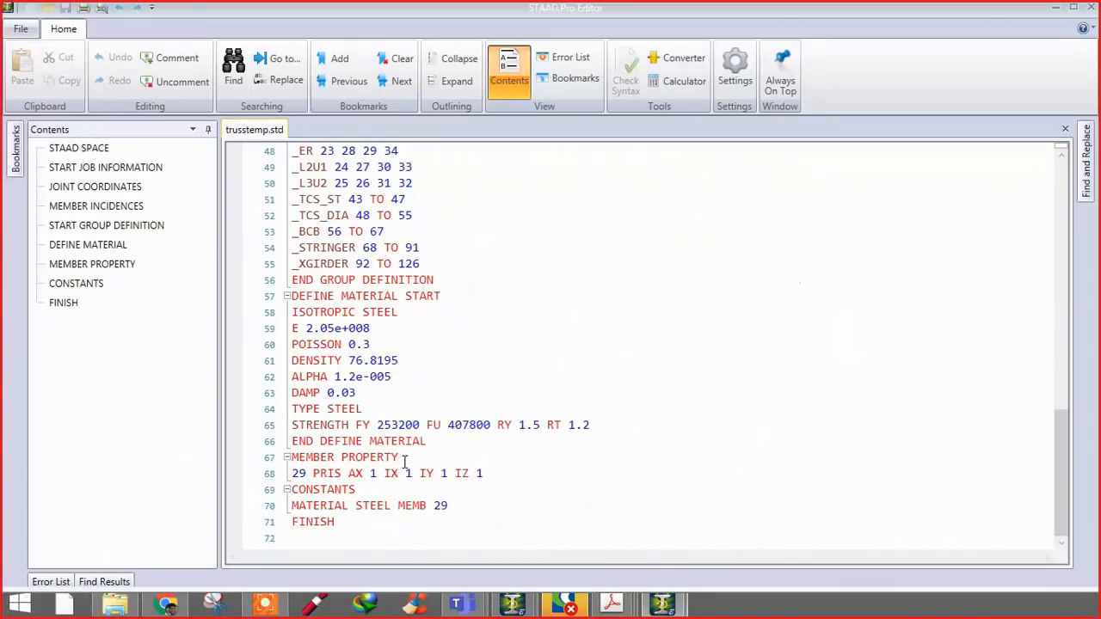
click(407, 460)
drag(511, 473, 292, 472)
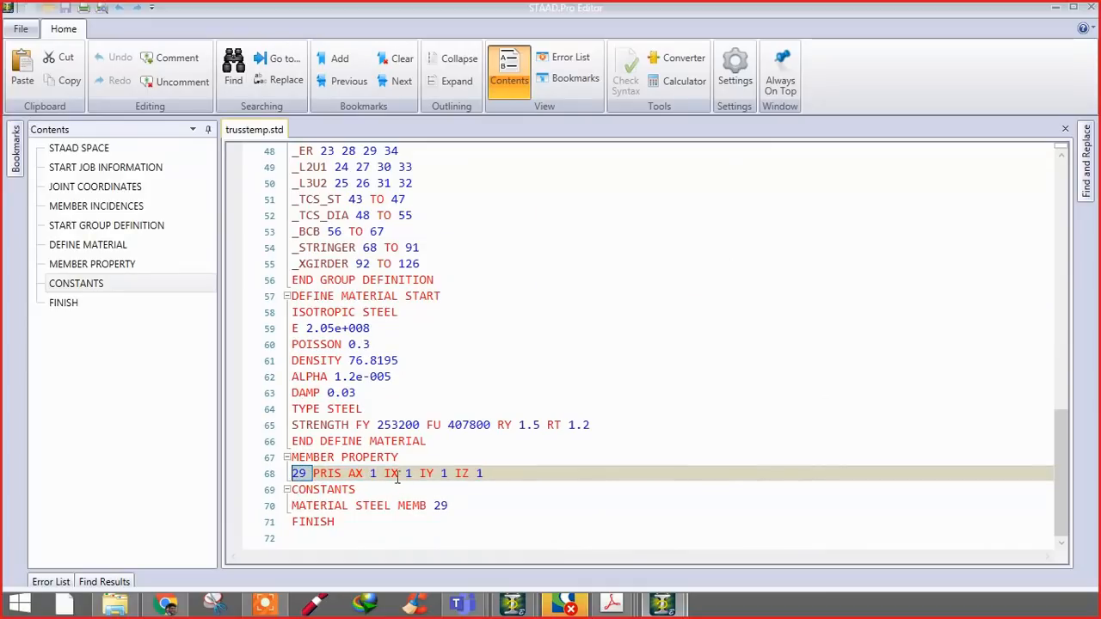
- Insert several blank lines below the member 29 property command in the trusstemp.std input file
click(494, 473)
key(Return)
key(Return)
key(Return)
key(Return)
key(Return)
key(Return)
key(Return)
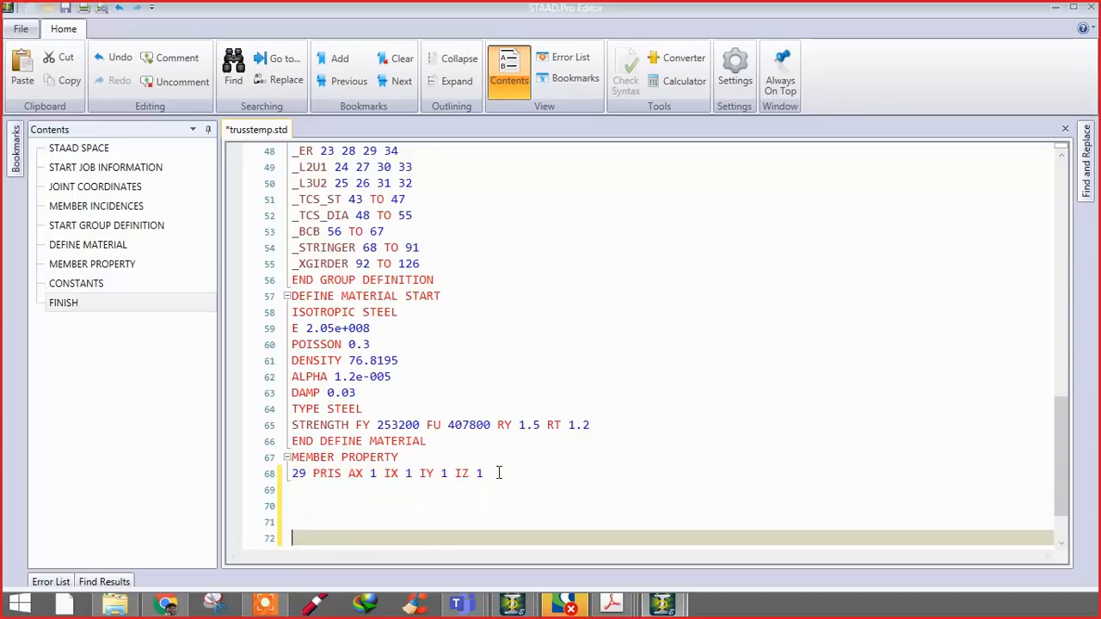
- Copy the prismatic property lines for groups _L0L1 through _XGIRDER from the reference file 5_35m-1.0.0.std
drag(344, 618, 406, 3)
scroll(551, 404, down, 3)
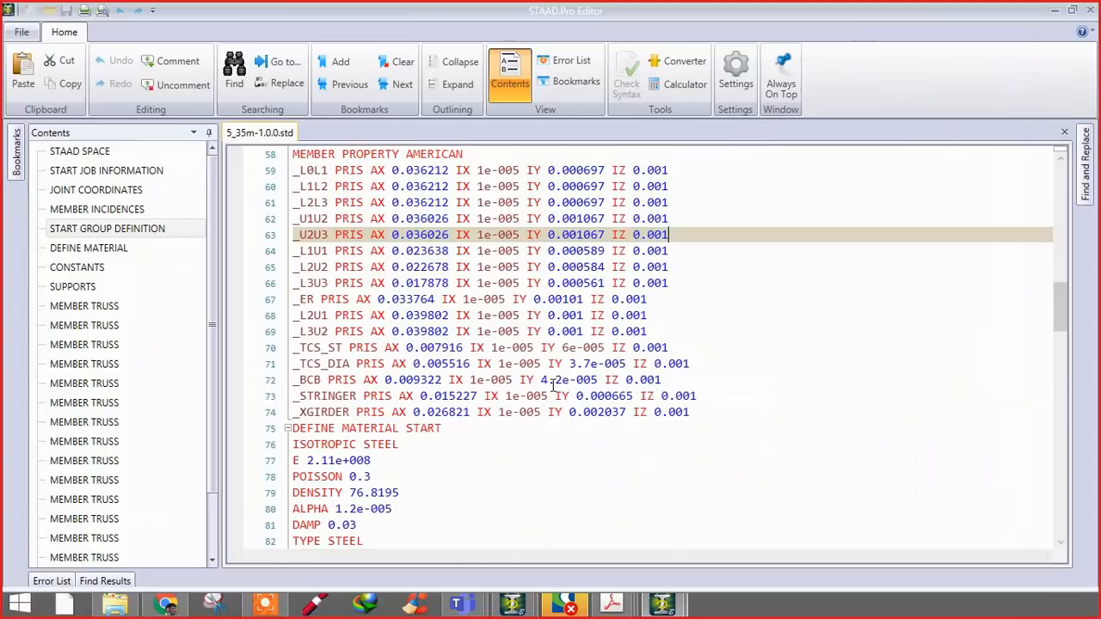
mouse_move(1066, 312)
mouse_down()
mouse_move(1059, 286)
mouse_move(1058, 298)
mouse_up()
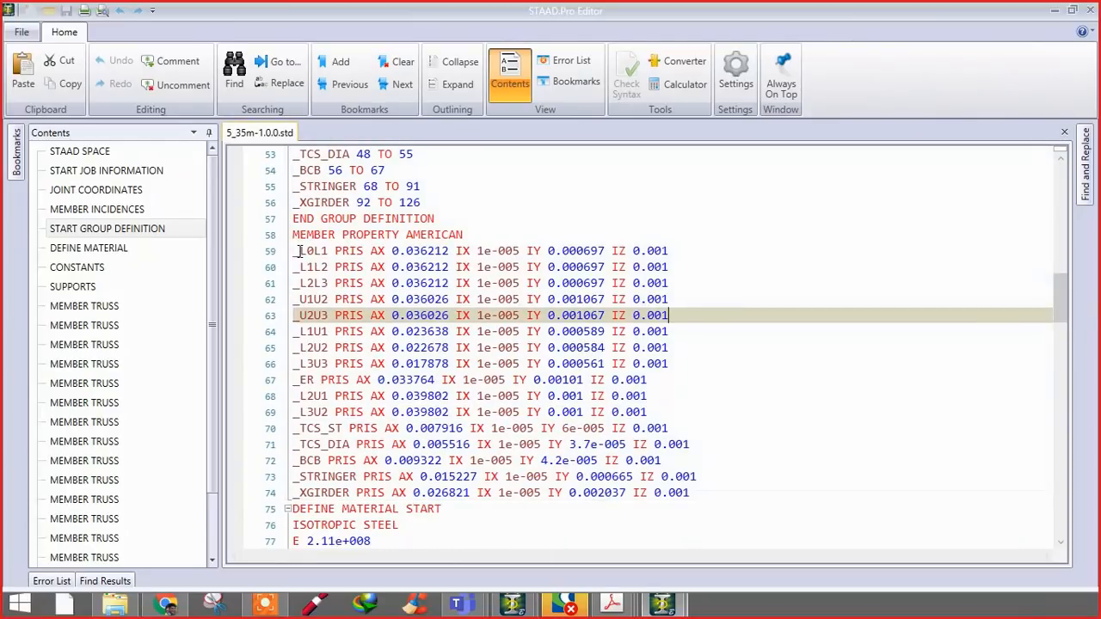
drag(296, 250, 706, 487)
key(ctrl+c)
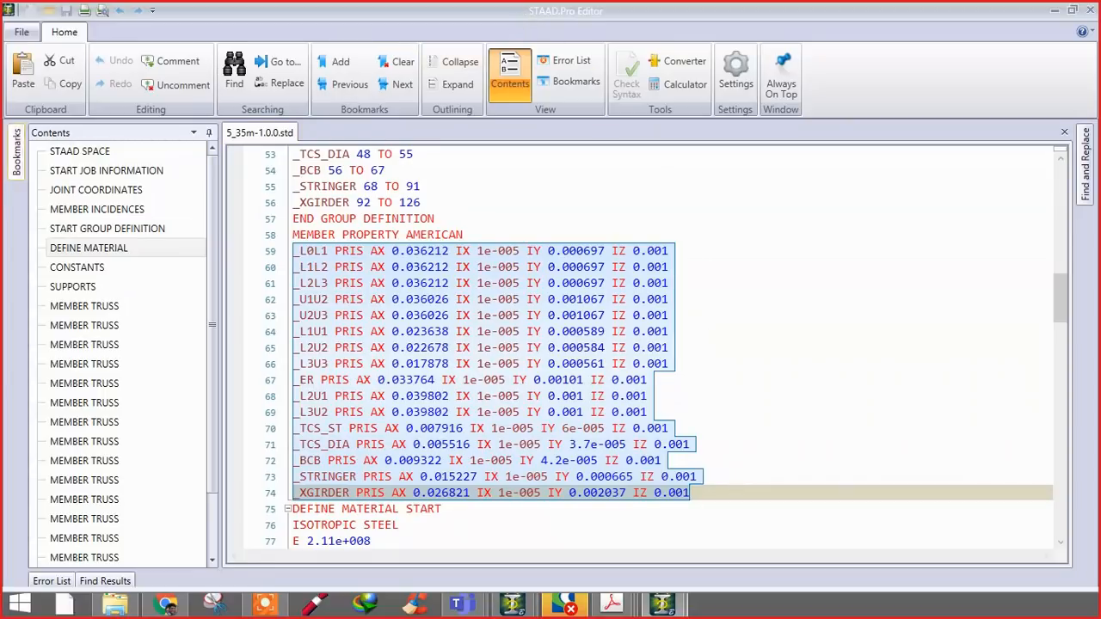
- Replace the member 29 property line in trusstemp.std with the copied prismatic property lines for the member groups
click(1072, 9)
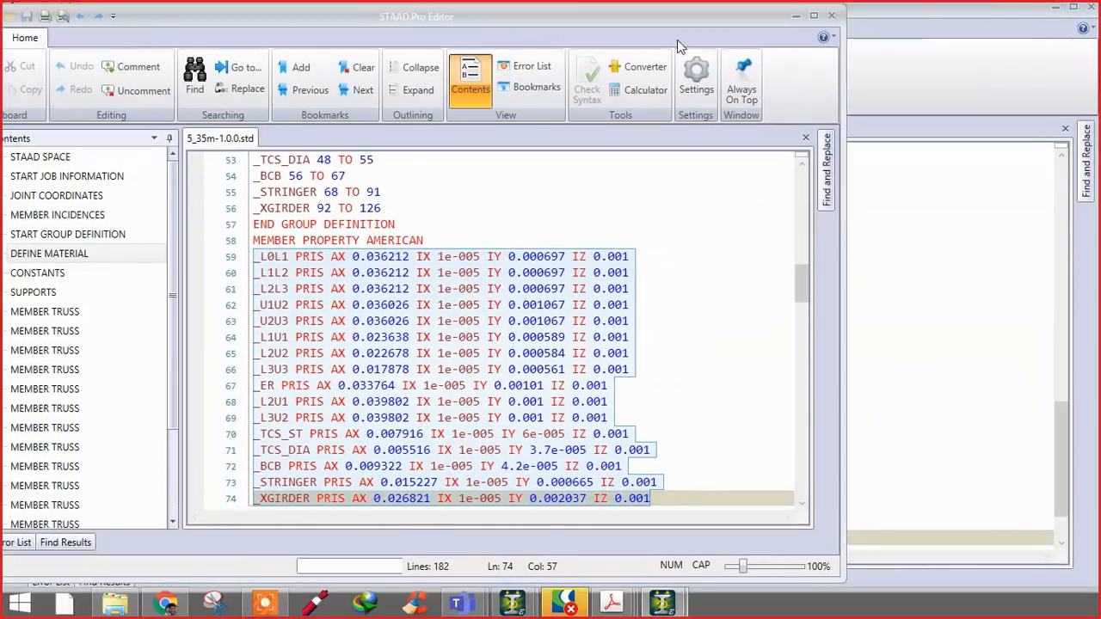
drag(575, 36, 0, 52)
drag(512, 431, 288, 428)
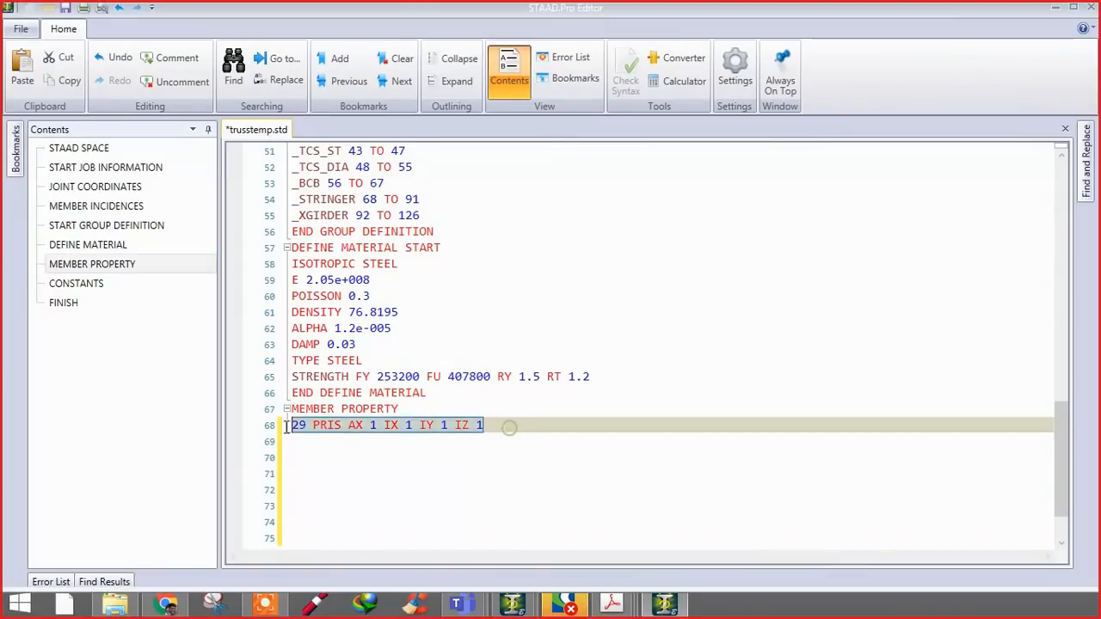
key(ctrl+v)
scroll(435, 422, down, 3)
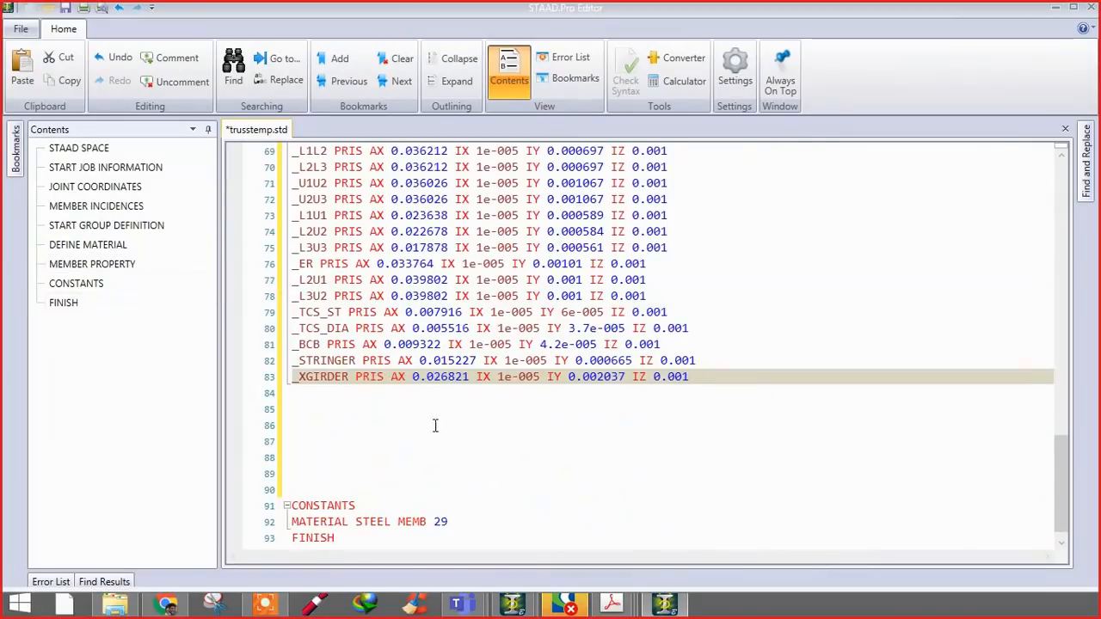
- Remove three surplus blank lines below the _XGIRDER property line, then close the editor and save the changes
click(374, 411)
key(Delete)
key(Delete)
key(Delete)
click(1091, 7)
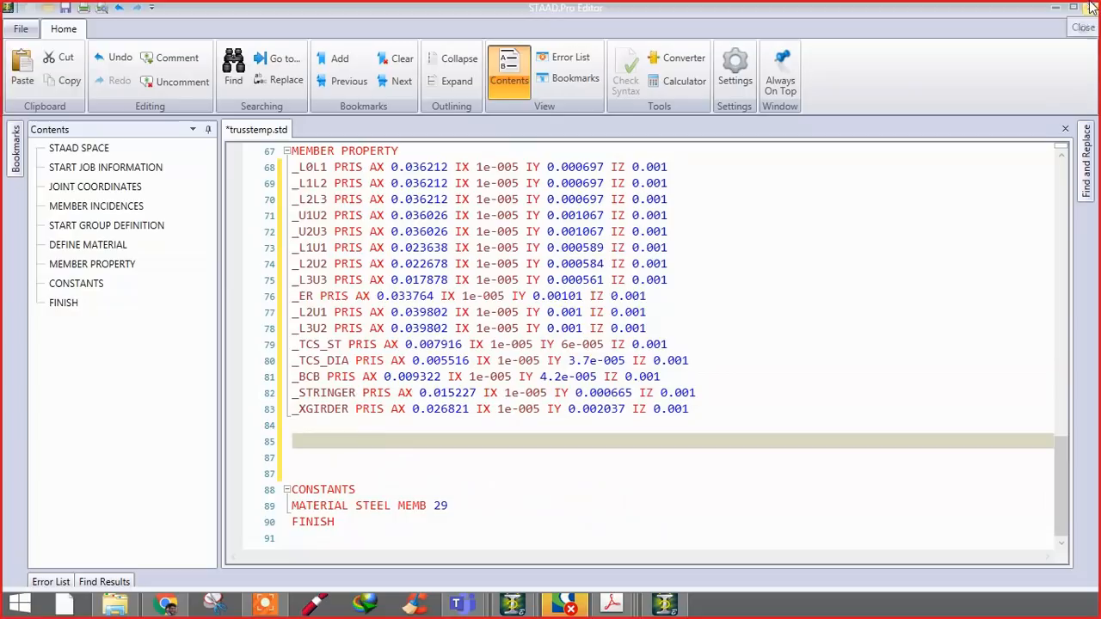
click(470, 347)
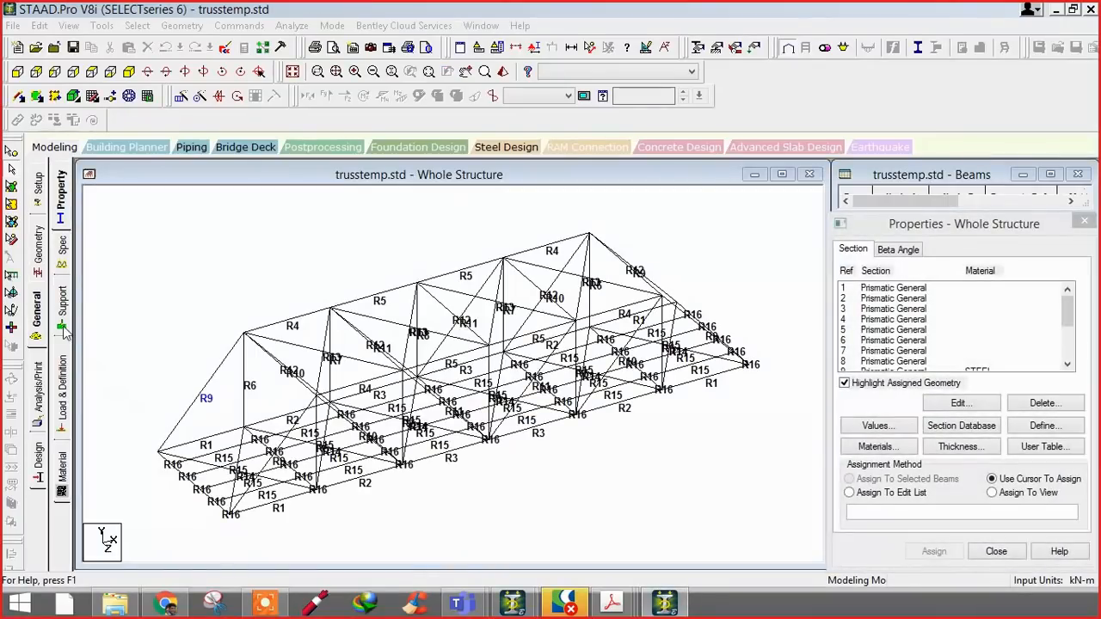
- Highlight the members assigned to prismatic section 1 and examine the section labels on the truss
click(895, 288)
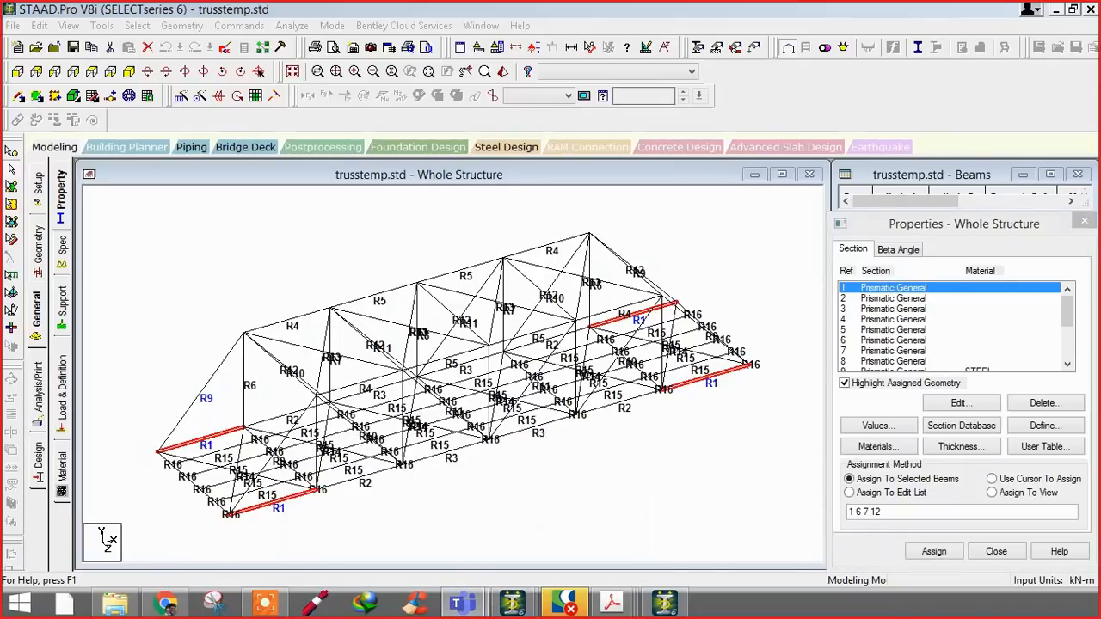
scroll(361, 394, up, 3)
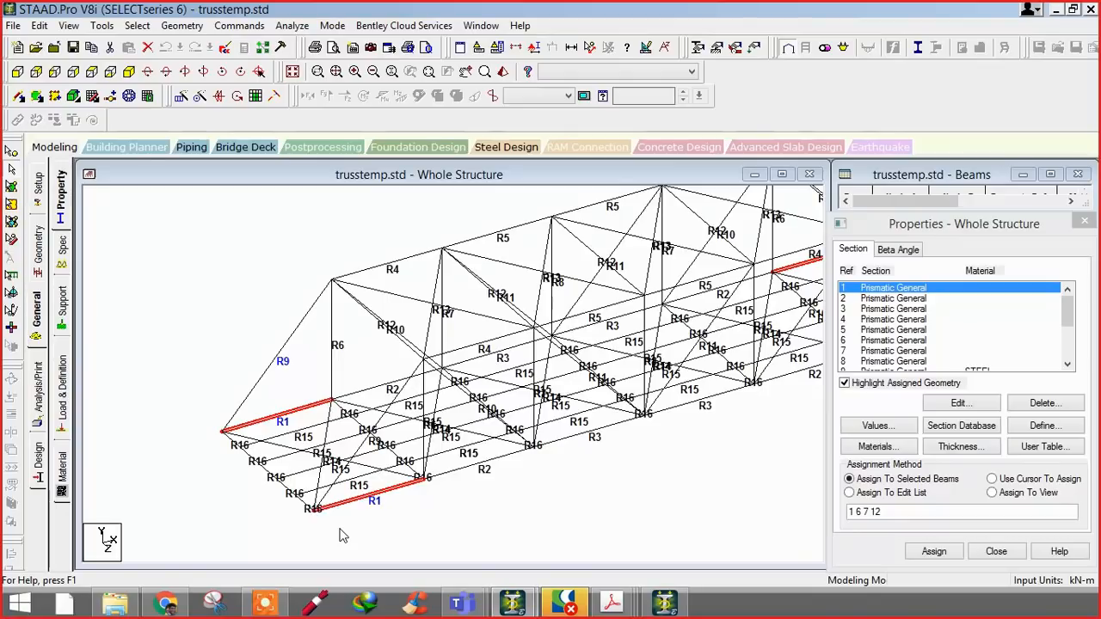
middle_drag(541, 499, 457, 502)
scroll(483, 491, up, 1)
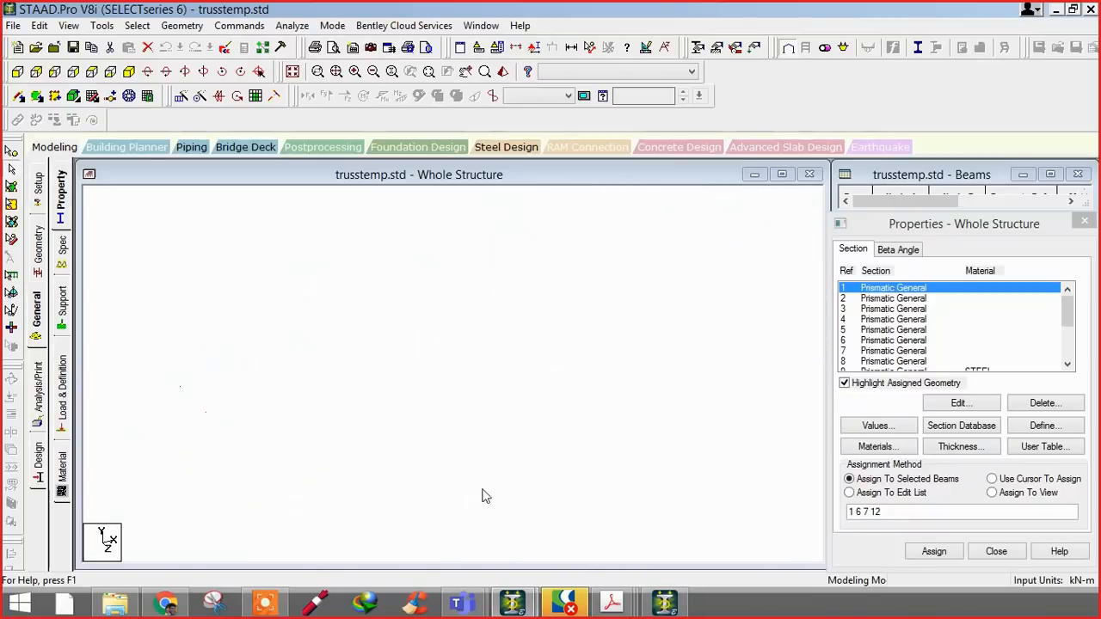
scroll(493, 493, down, 1)
scroll(450, 511, up, 2)
middle_drag(517, 510, 525, 438)
key(Right)
key(Right)
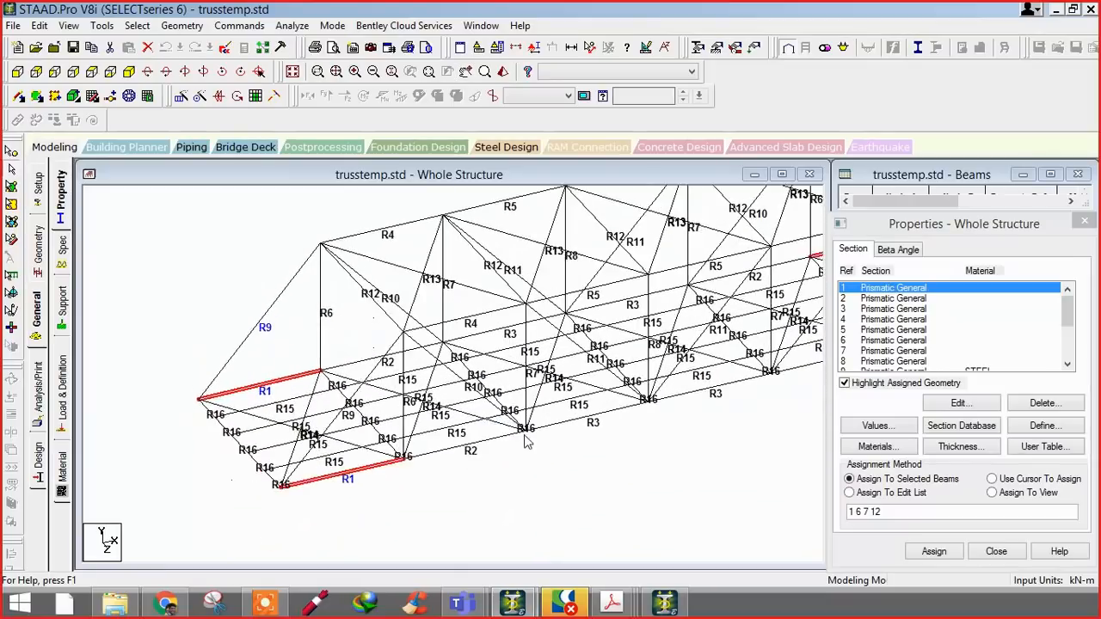
click(487, 493)
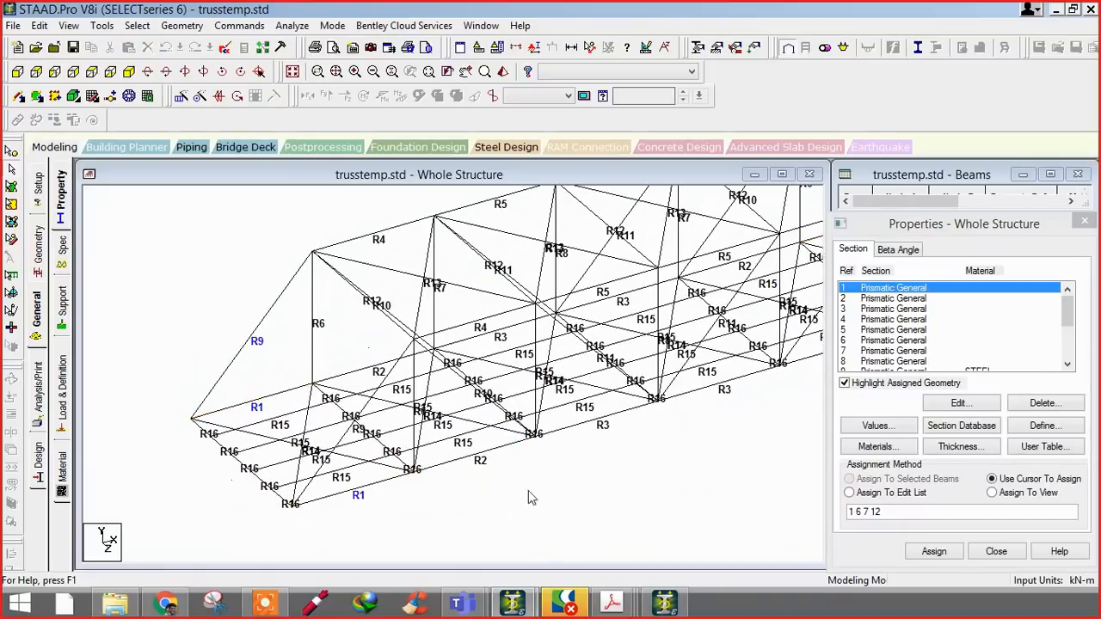
scroll(527, 422, down, 1)
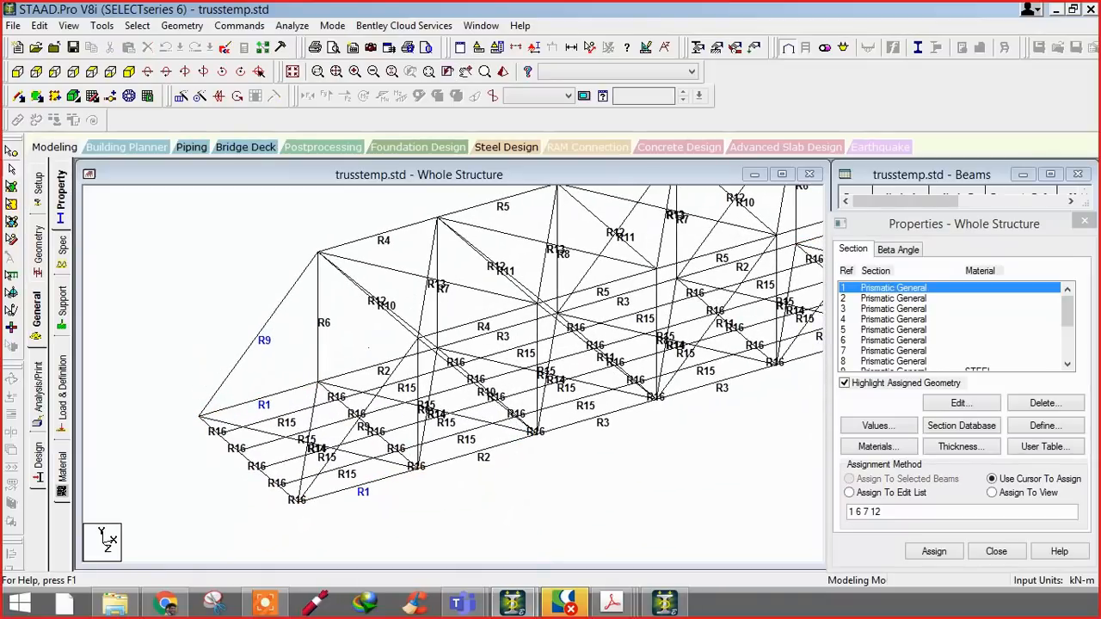
- Highlight the members assigned to prismatic sections 3, 5 and 7 in turn, and clear the selection
click(921, 310)
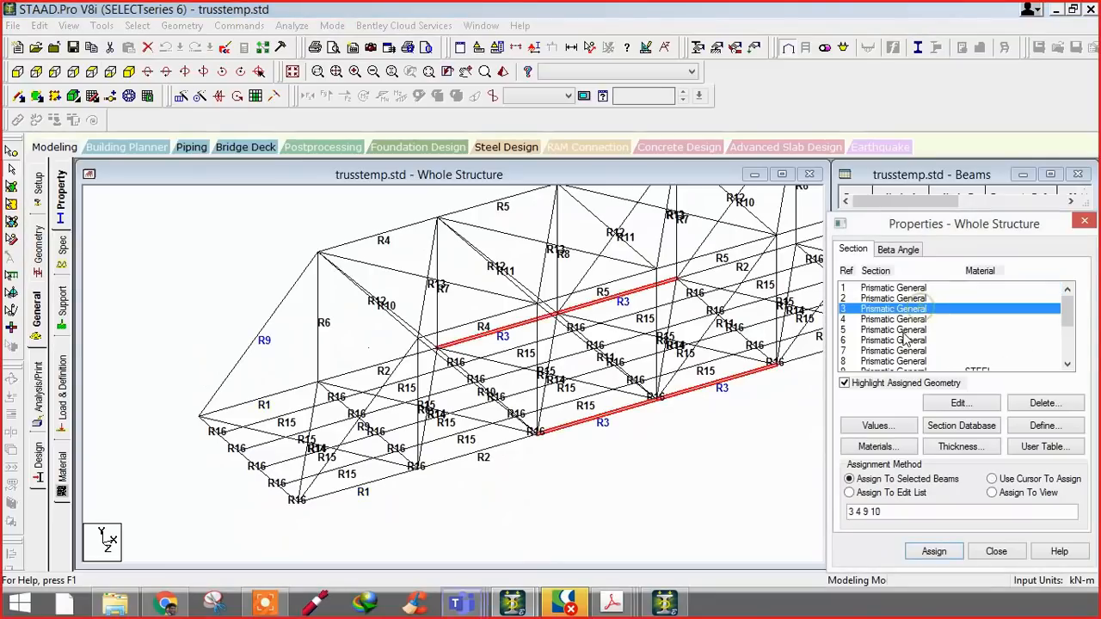
click(904, 332)
click(899, 351)
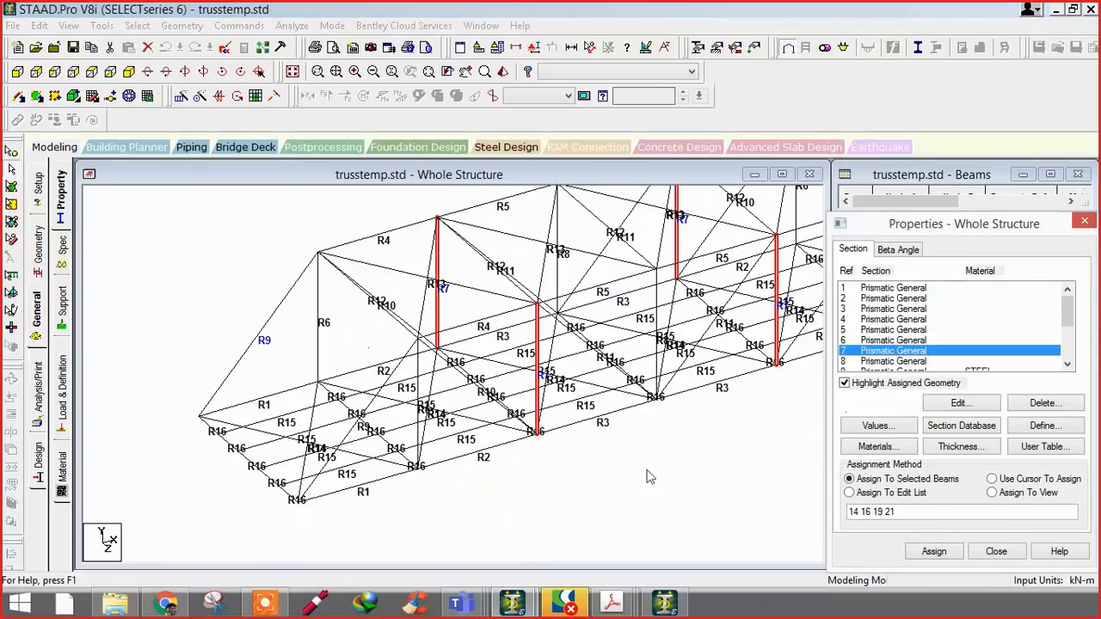
click(554, 480)
right_click(581, 505)
click(597, 487)
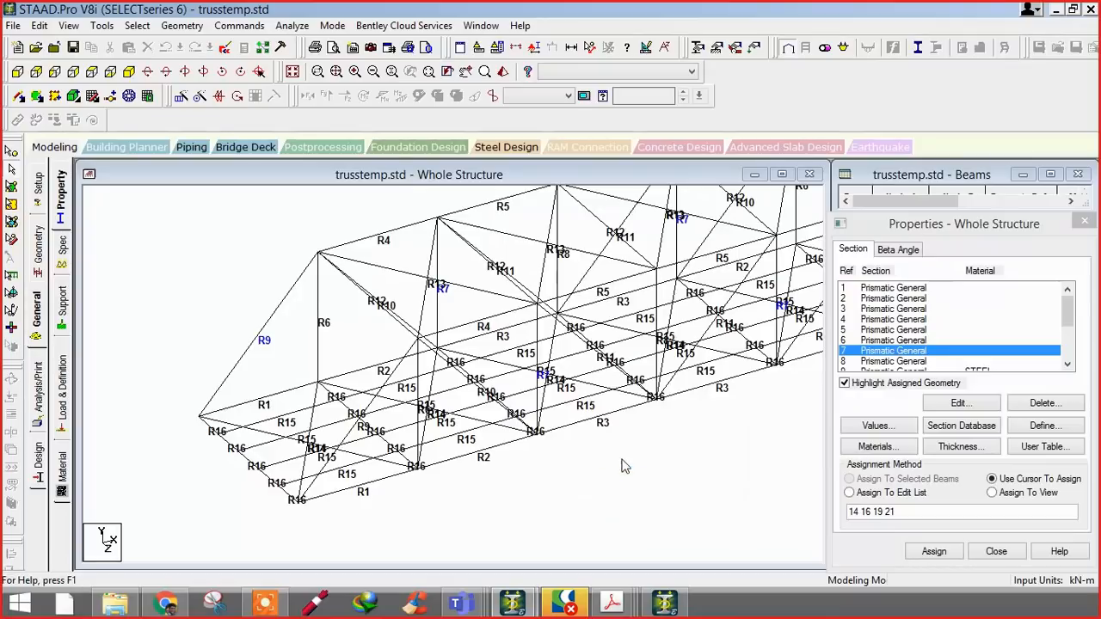
- Inspect the truss bridge in a 3D rendered view, orbit around it, and close the view
drag(531, 394, 510, 384)
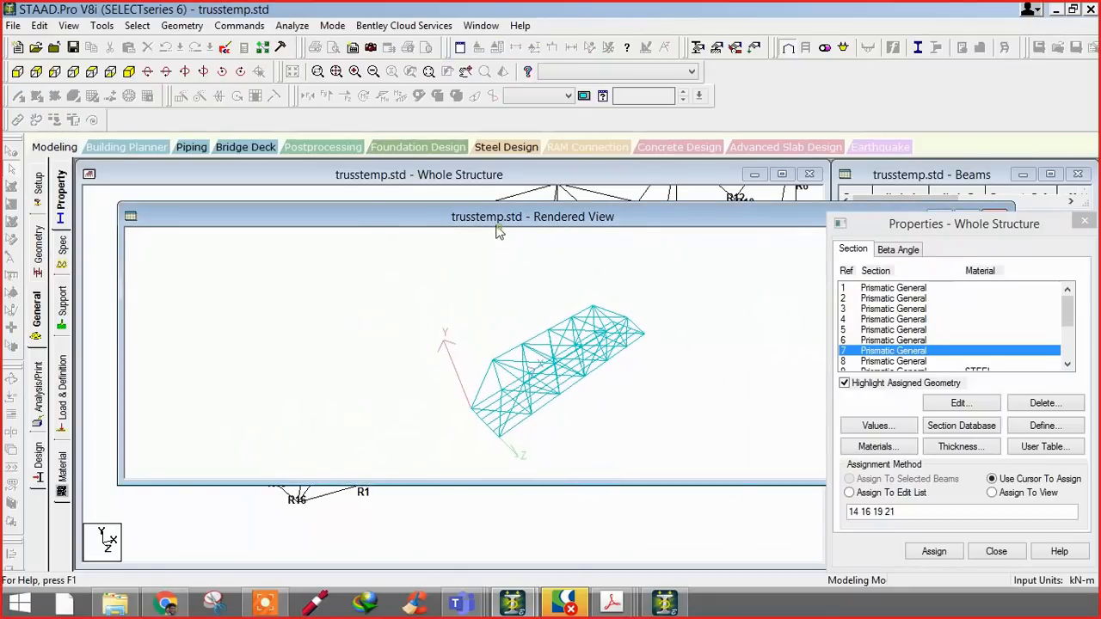
scroll(572, 406, up, 5)
drag(573, 416, 579, 260)
drag(606, 213, 392, 266)
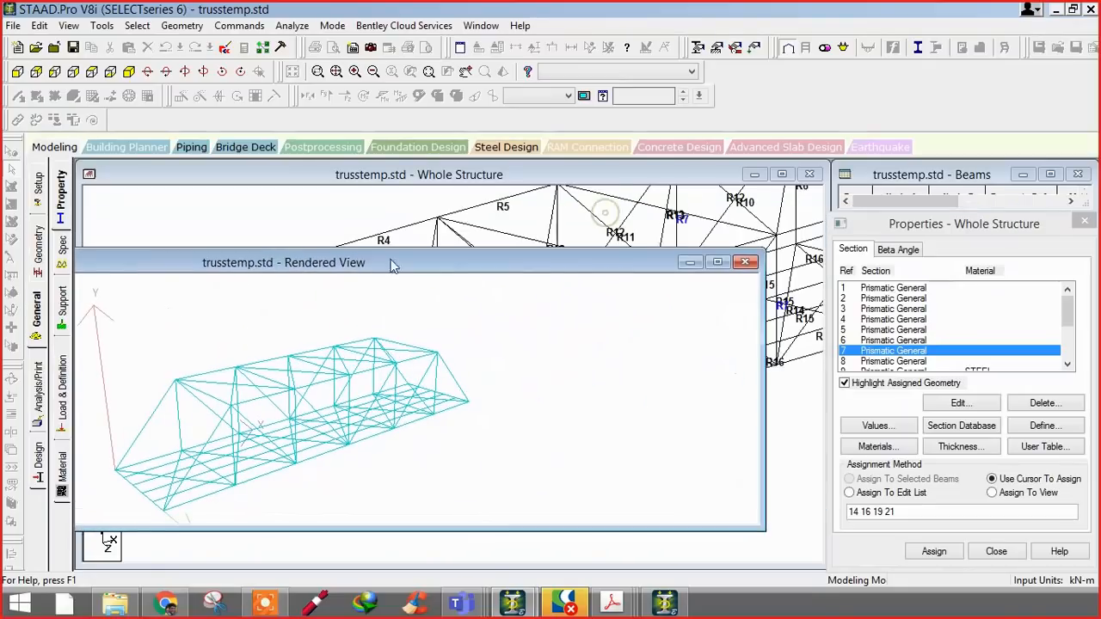
click(746, 261)
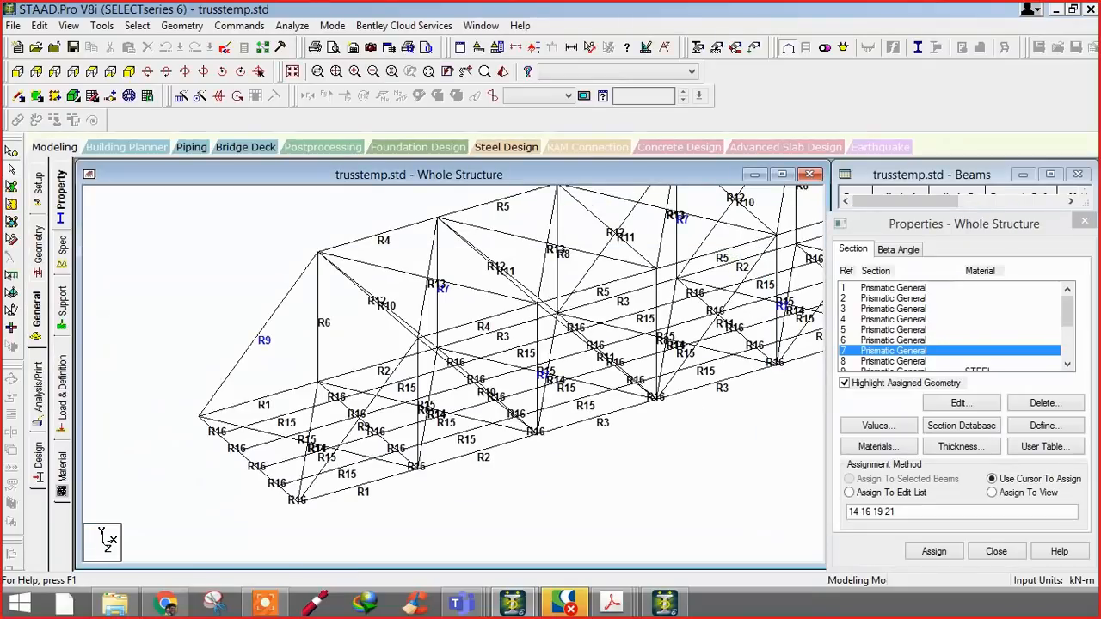
- Examine the material and design properties of the isotropic STEEL material without changing them
click(603, 419)
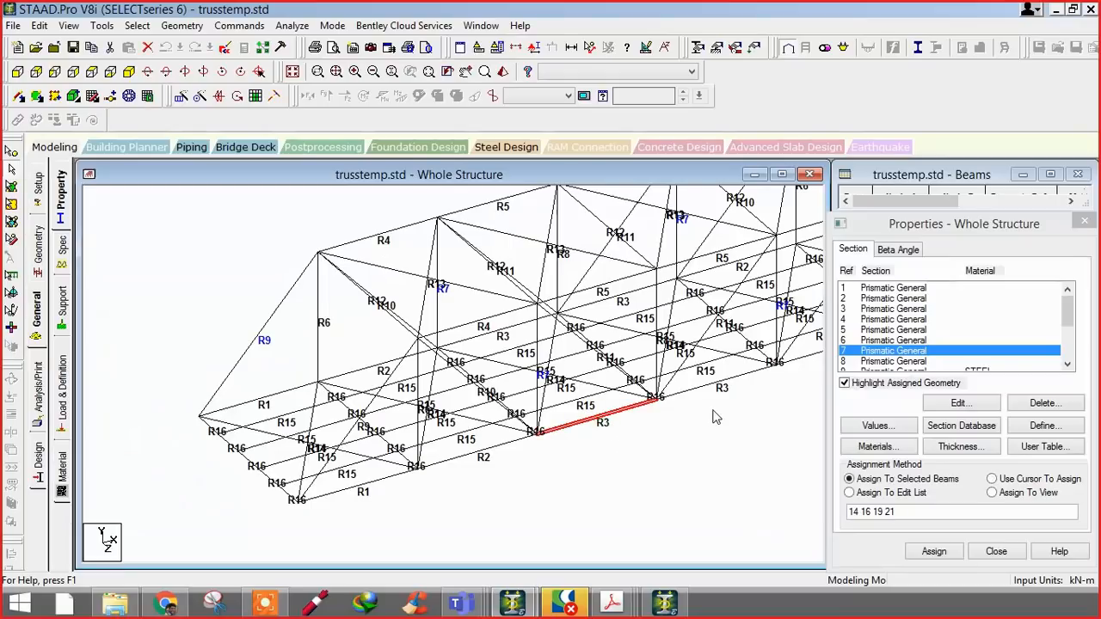
click(665, 603)
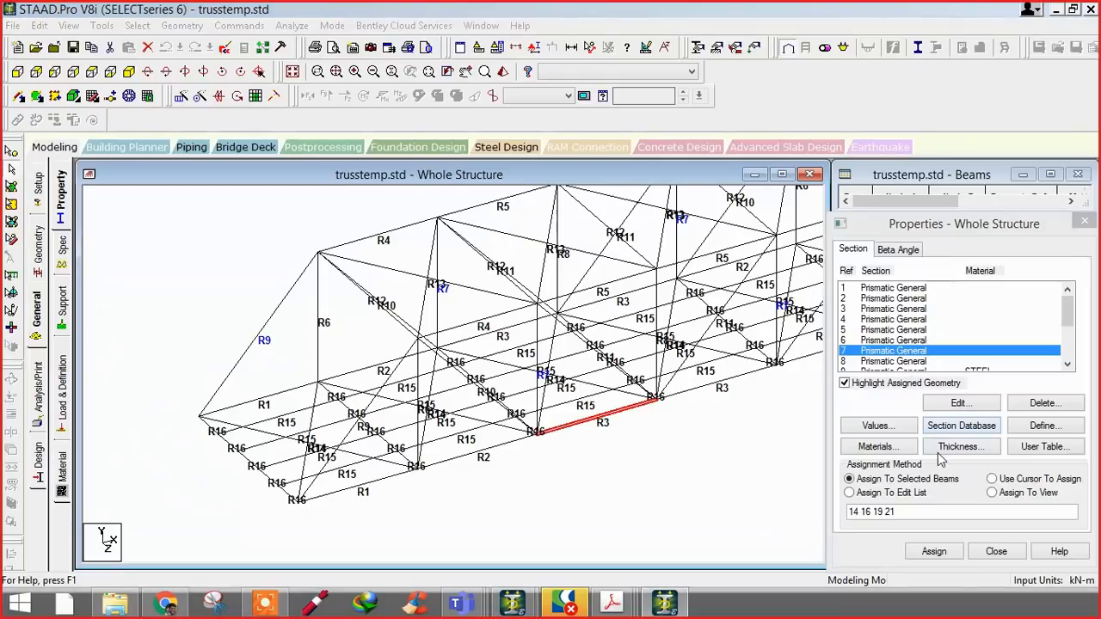
click(62, 466)
click(891, 332)
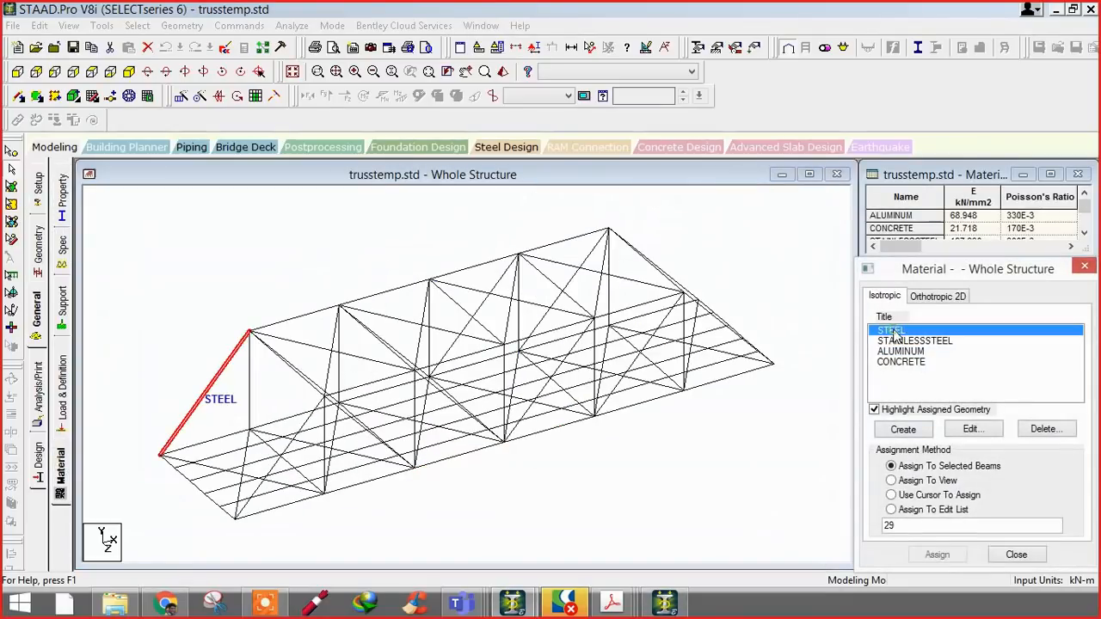
click(971, 428)
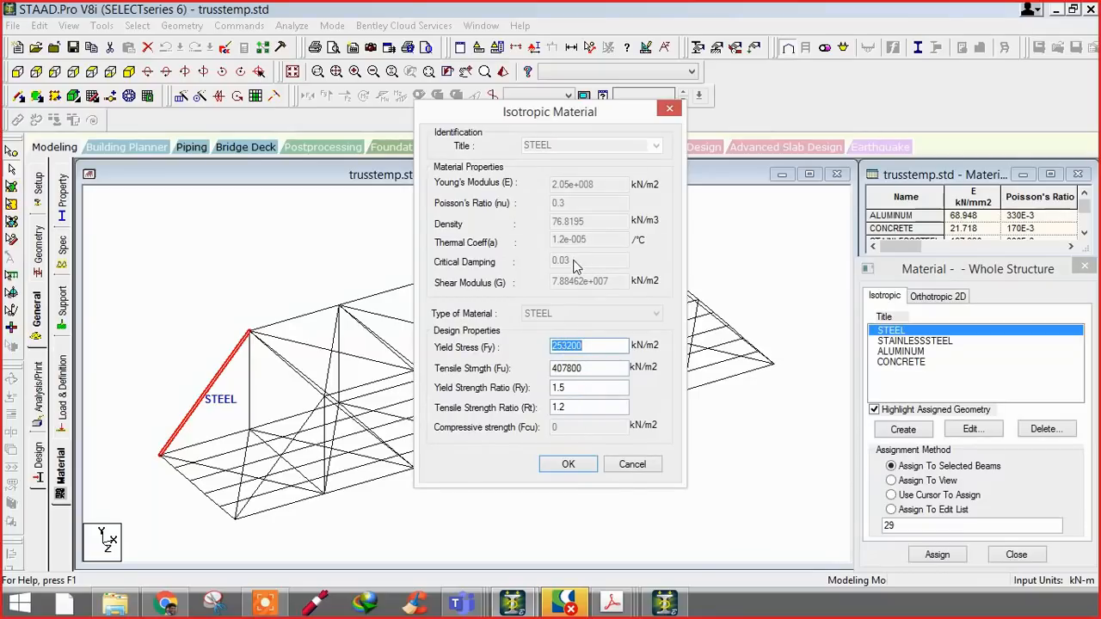
click(633, 466)
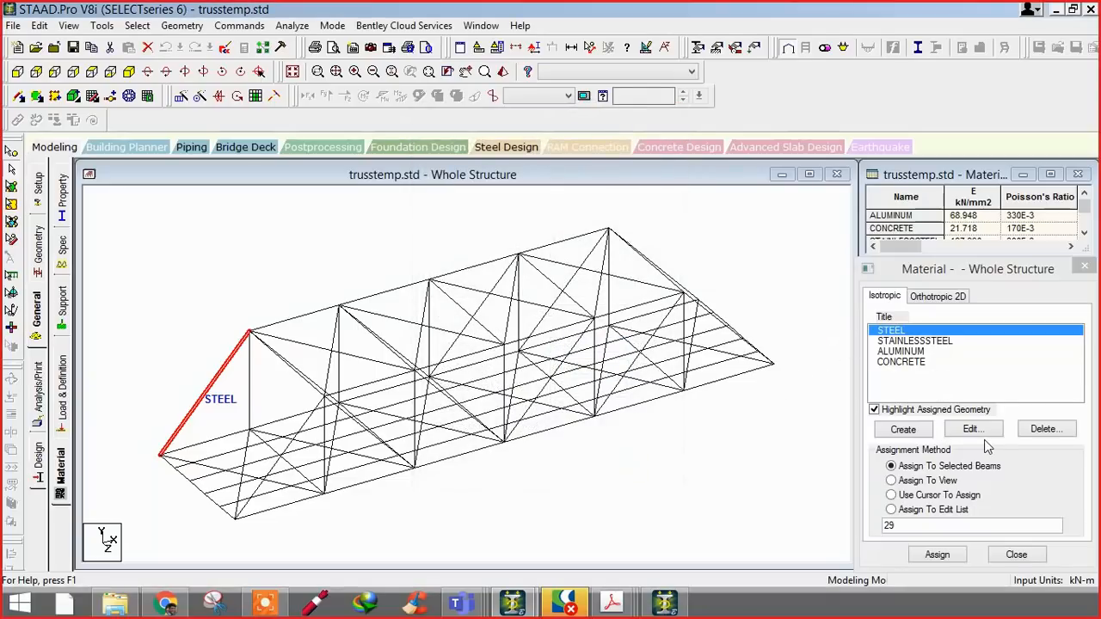
click(972, 429)
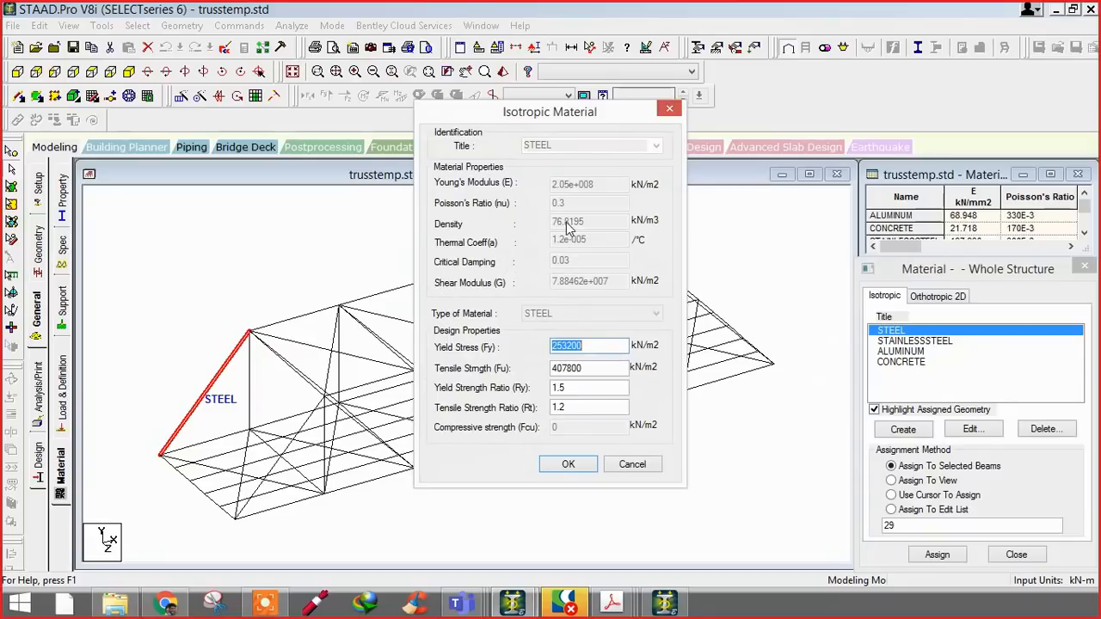
click(668, 109)
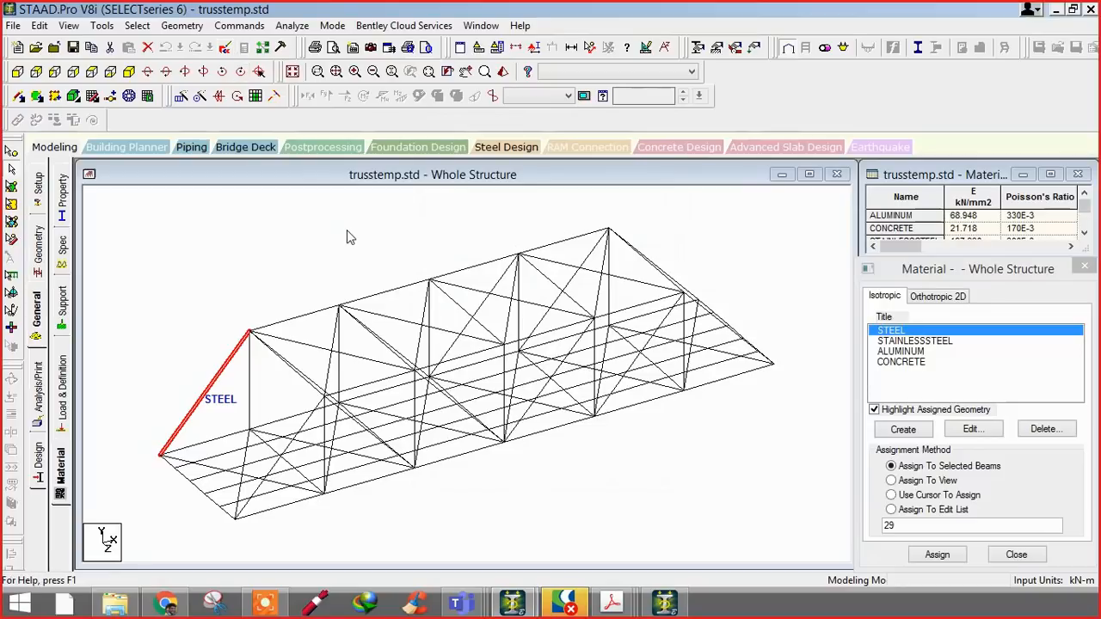
- Highlight the members that have the STEEL material and check them against the whole bridge
middle_drag(514, 382, 495, 352)
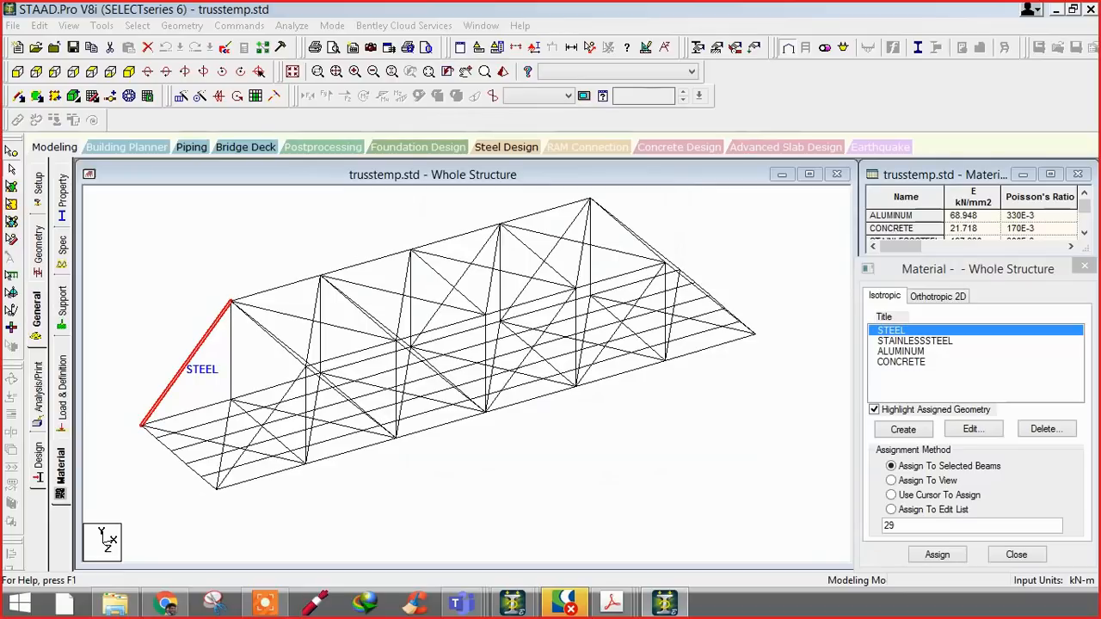
click(434, 499)
scroll(541, 479, down, 2)
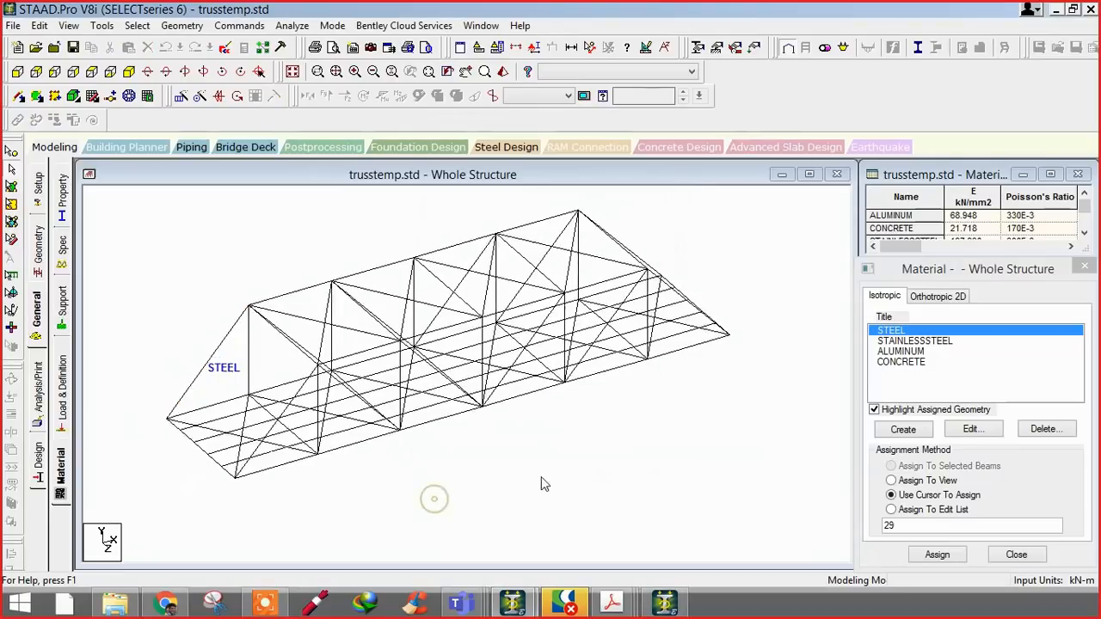
scroll(598, 440, down, 1)
click(598, 441)
middle_drag(338, 344, 343, 355)
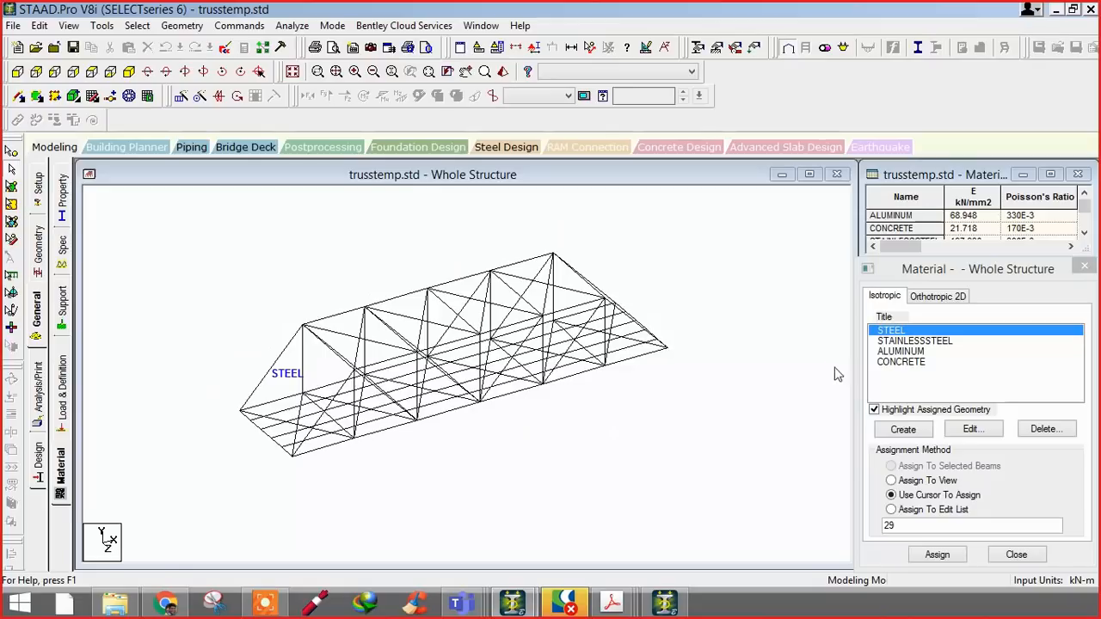
click(893, 332)
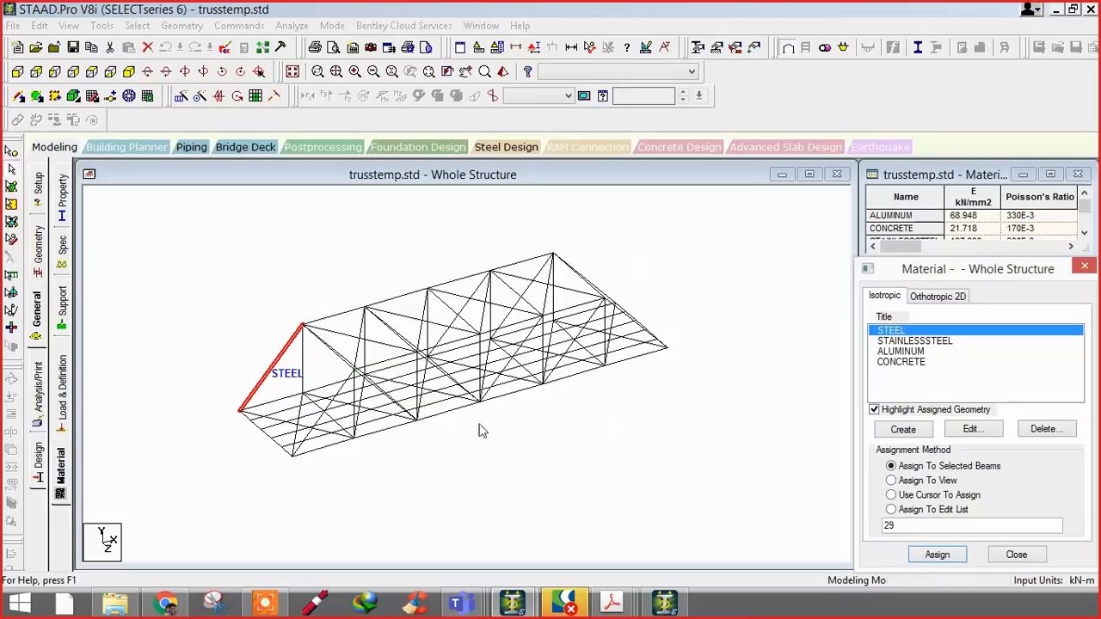
scroll(568, 432, down, 3)
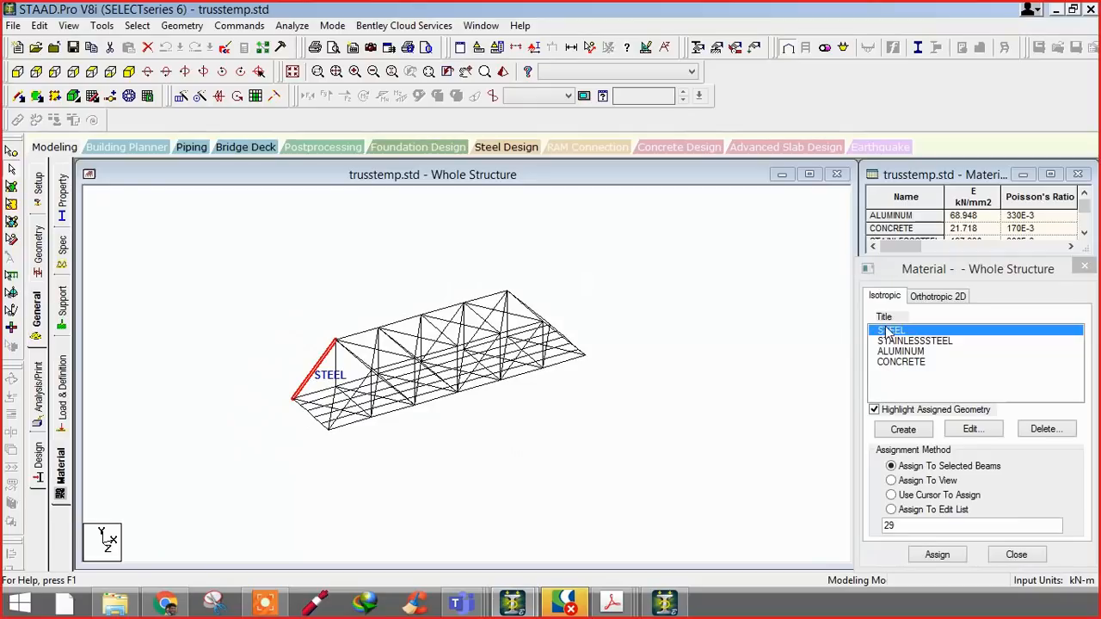
- Select all members of the truss bridge and assign the STEEL material to them
click(38, 319)
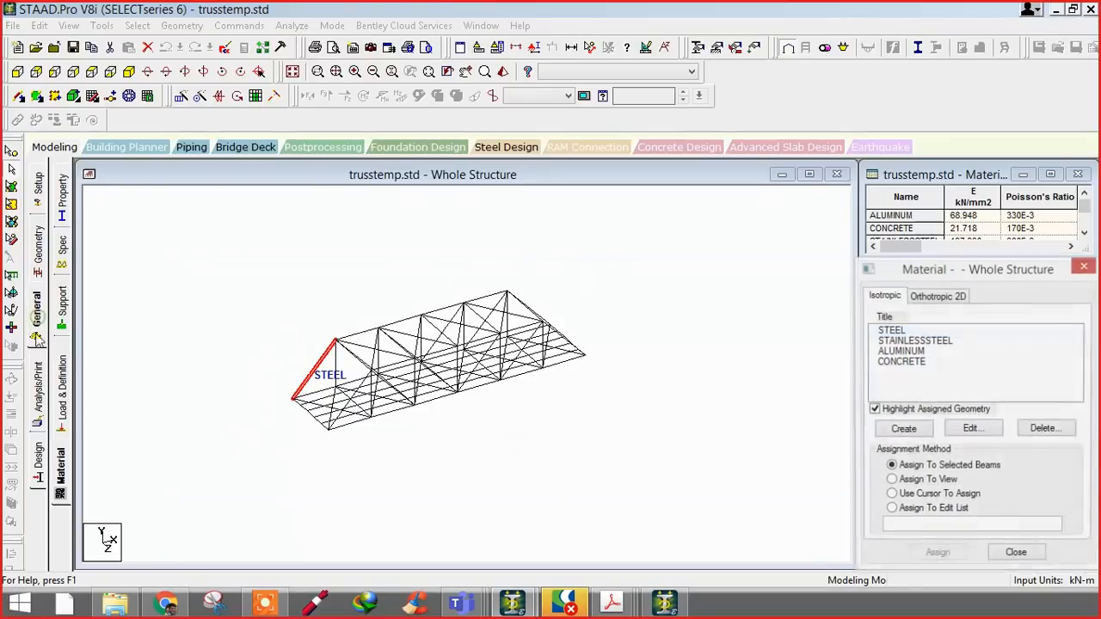
click(61, 482)
click(889, 334)
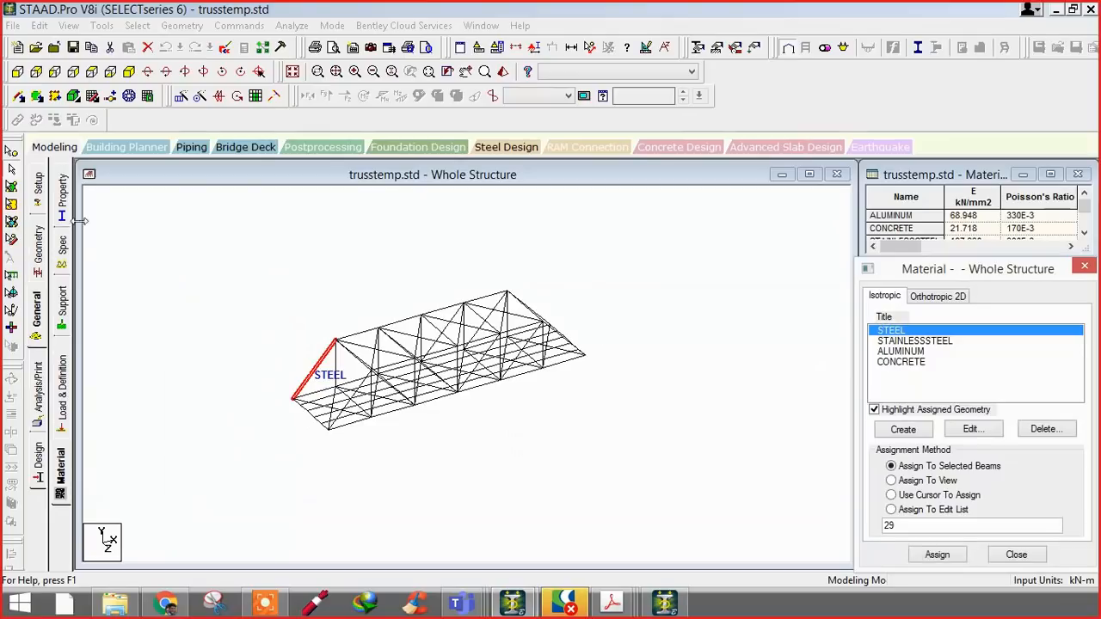
drag(232, 279, 637, 468)
click(938, 555)
click(967, 471)
scroll(521, 404, up, 10)
scroll(479, 393, up, 5)
scroll(480, 393, down, 5)
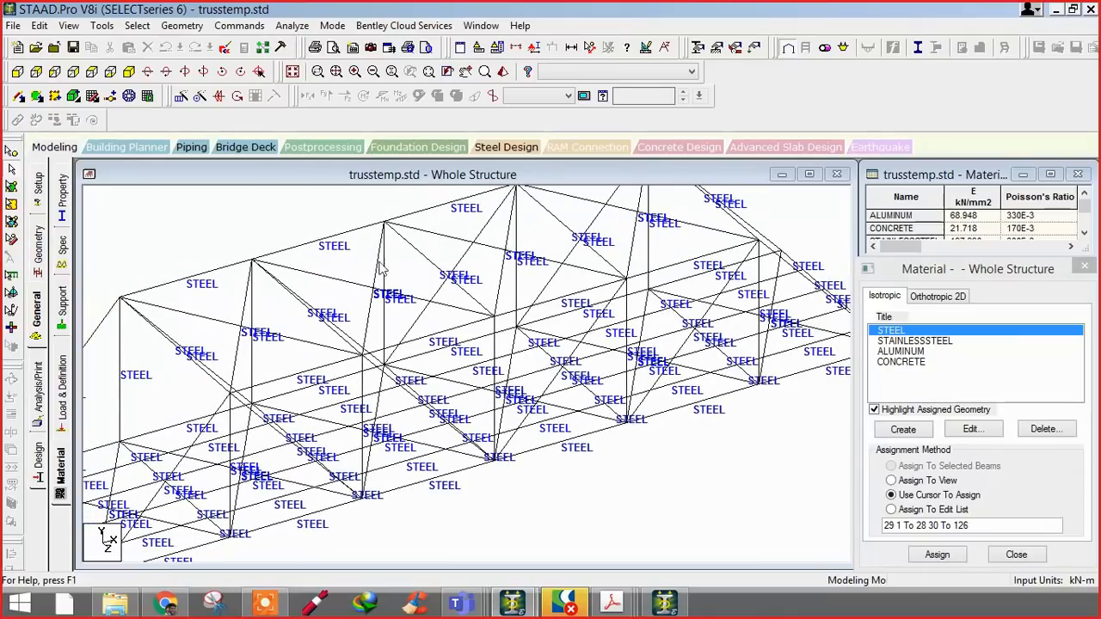
- Save the structure and examine the group, material, member property and constants commands in the input file
click(224, 50)
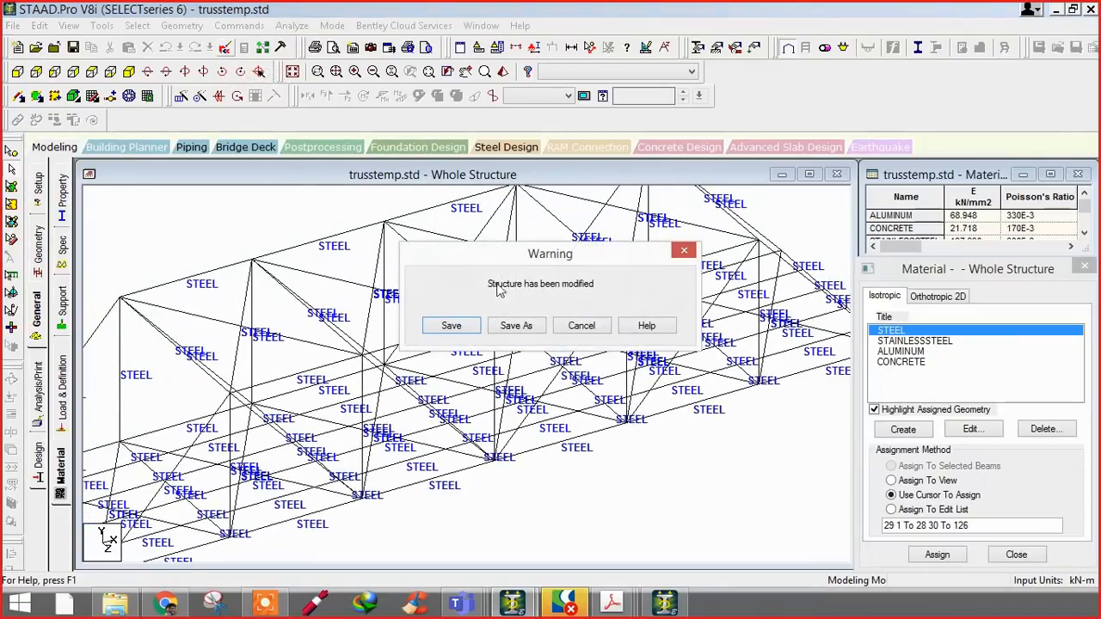
click(411, 322)
scroll(479, 342, down, 20)
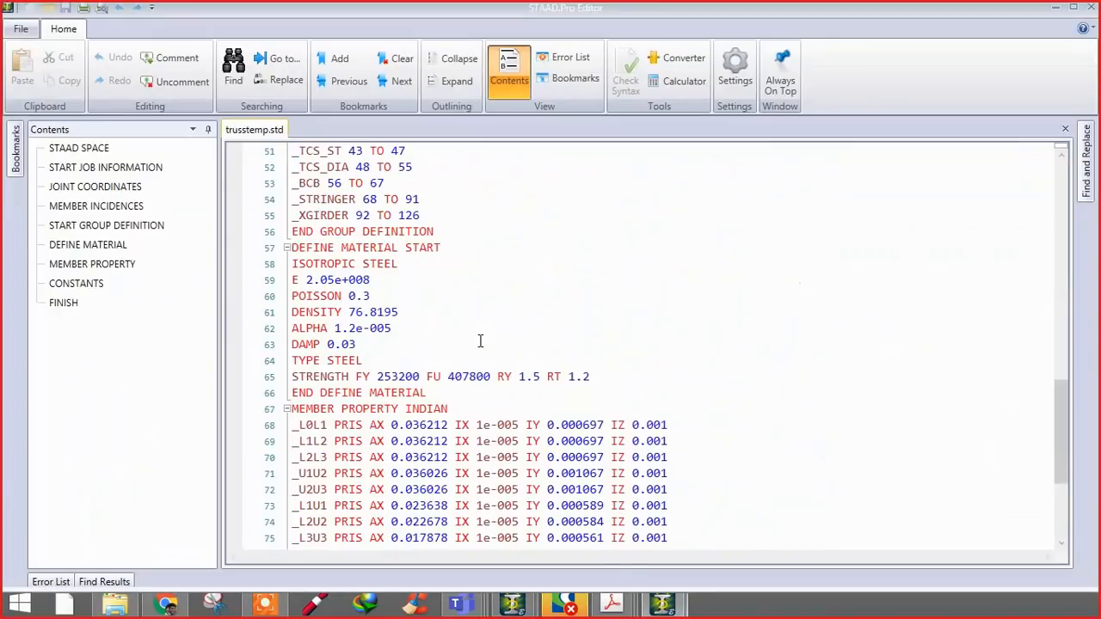
scroll(480, 341, up, 7)
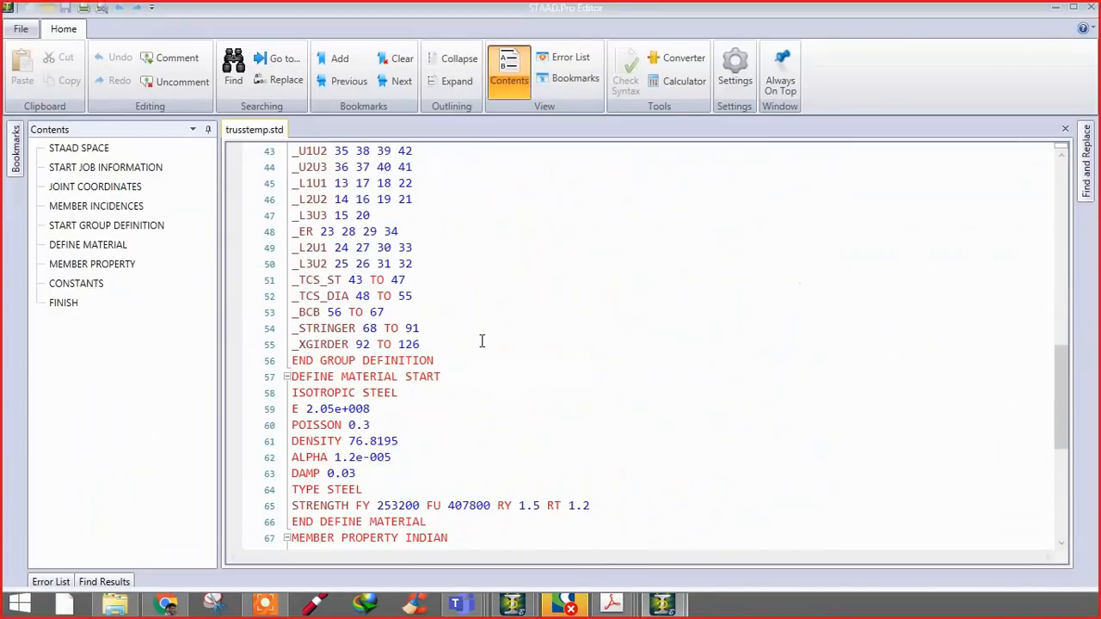
scroll(435, 435, down, 7)
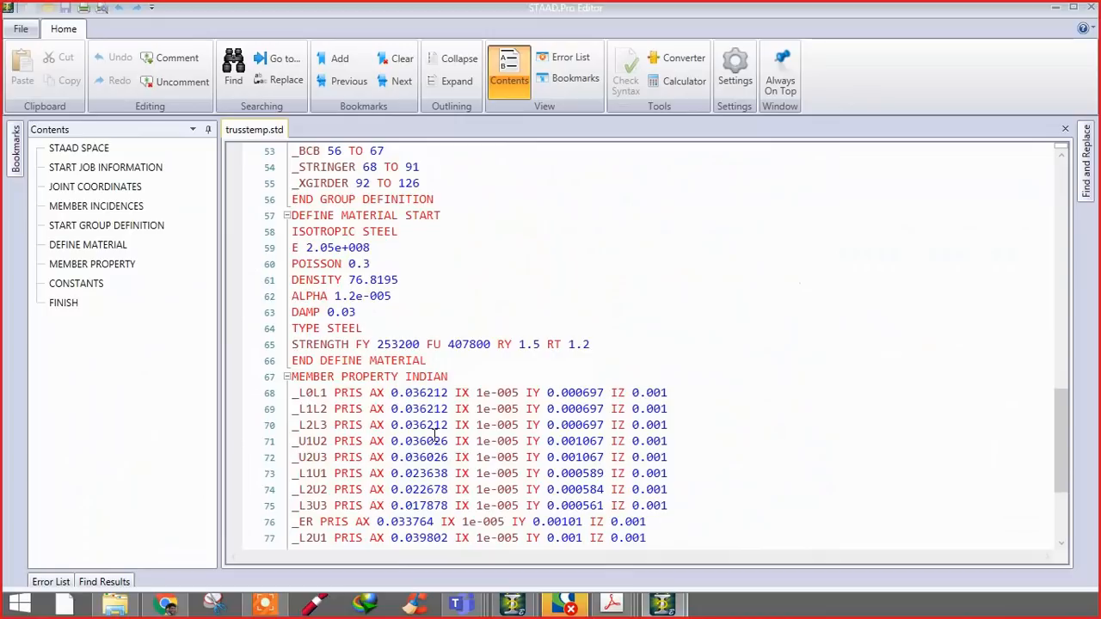
scroll(437, 435, up, 6)
scroll(437, 453, down, 6)
drag(304, 495, 421, 505)
click(398, 507)
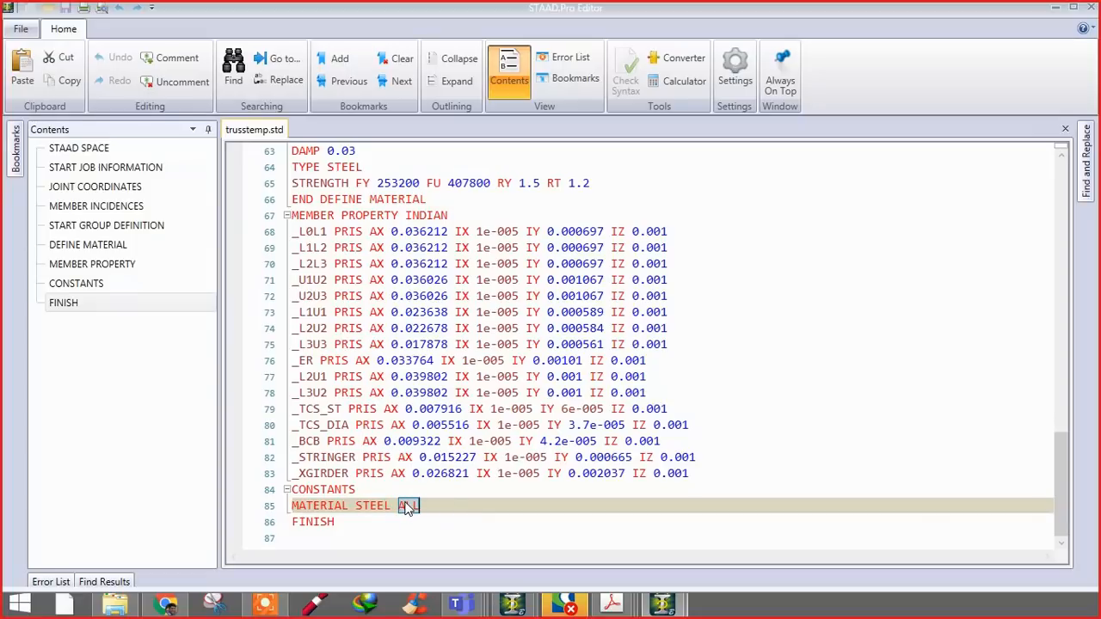
click(1091, 7)
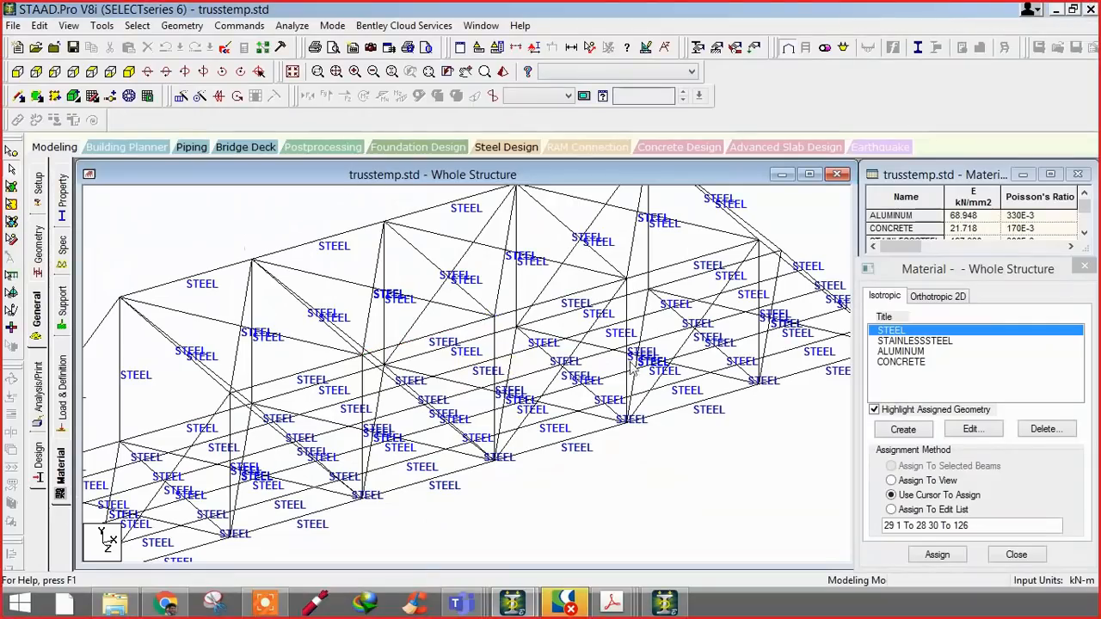
- Create a Fixed But support that releases only MZ
middle_drag(592, 392, 612, 336)
middle_drag(616, 389, 289, 489)
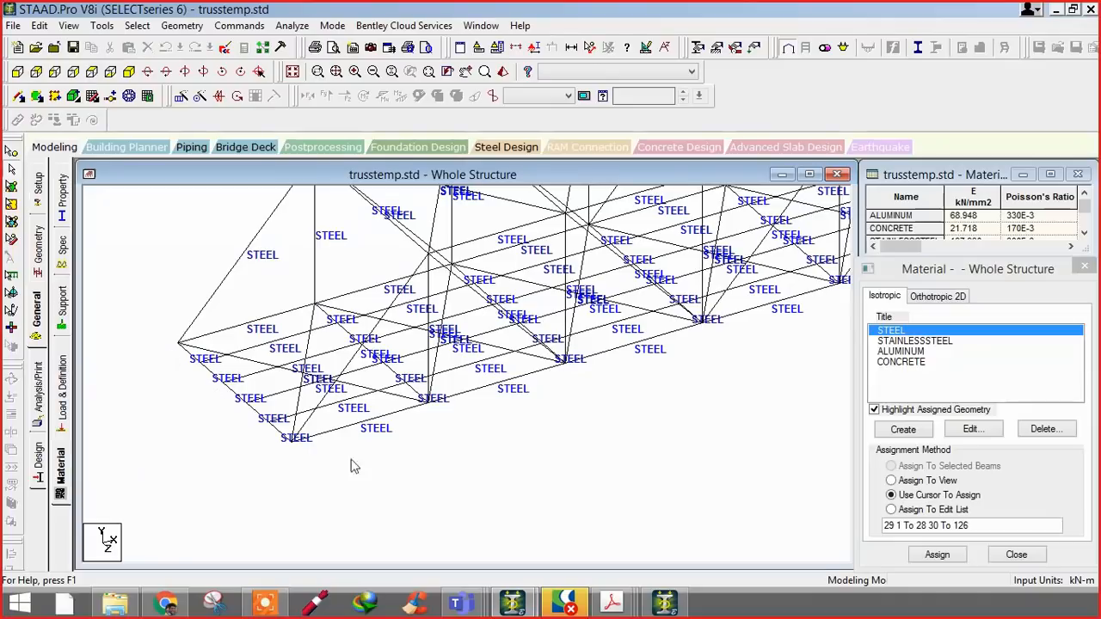
middle_drag(479, 485, 419, 498)
scroll(420, 498, down, 3)
scroll(453, 503, up, 1)
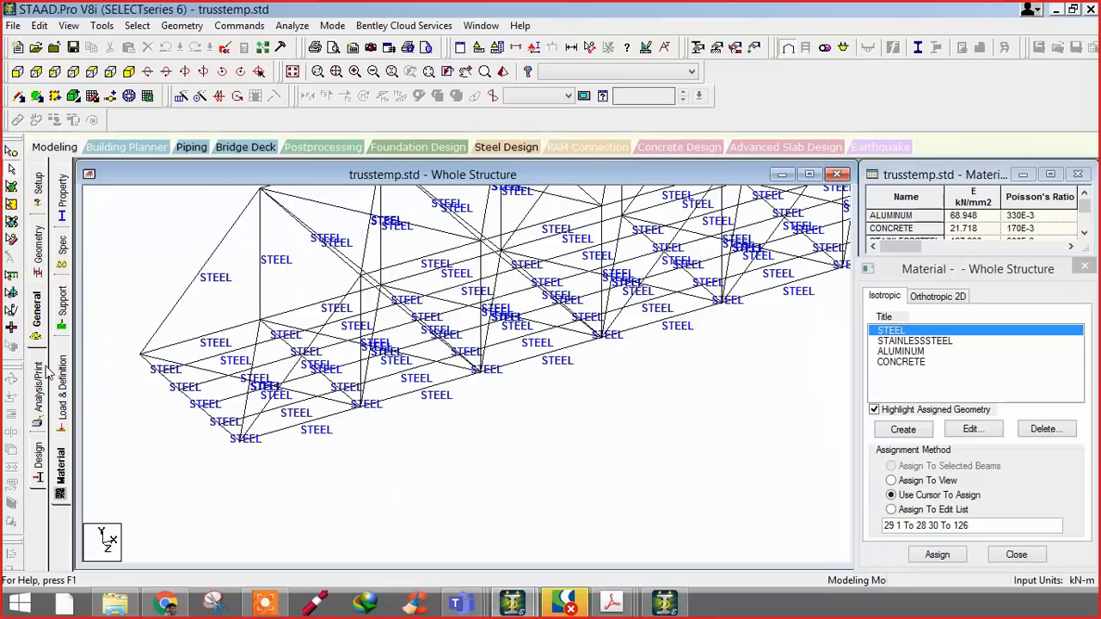
click(62, 303)
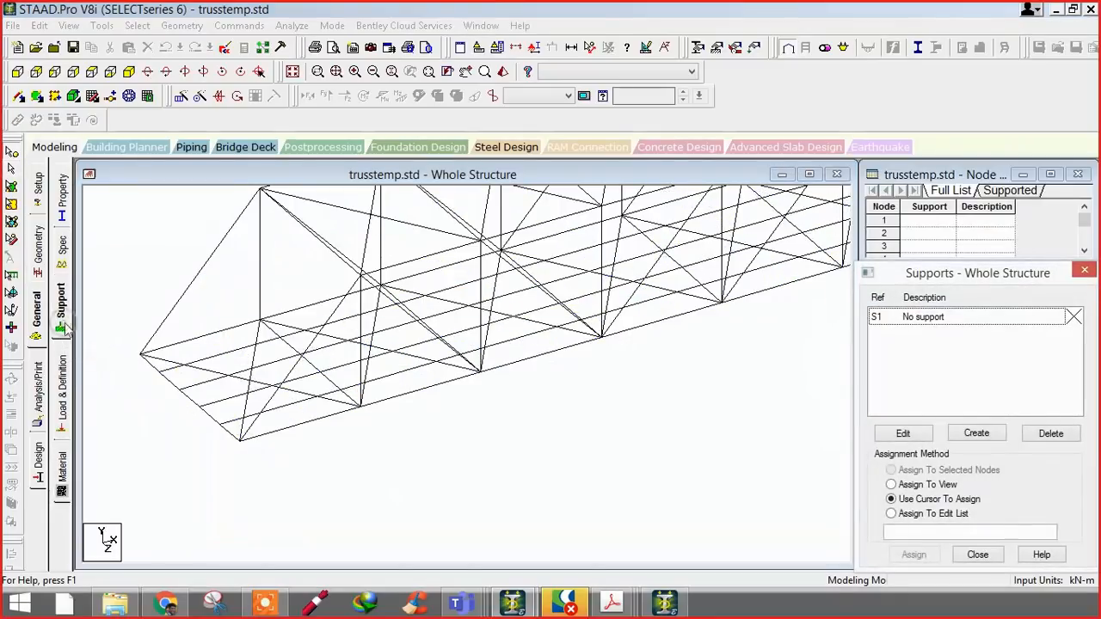
click(897, 435)
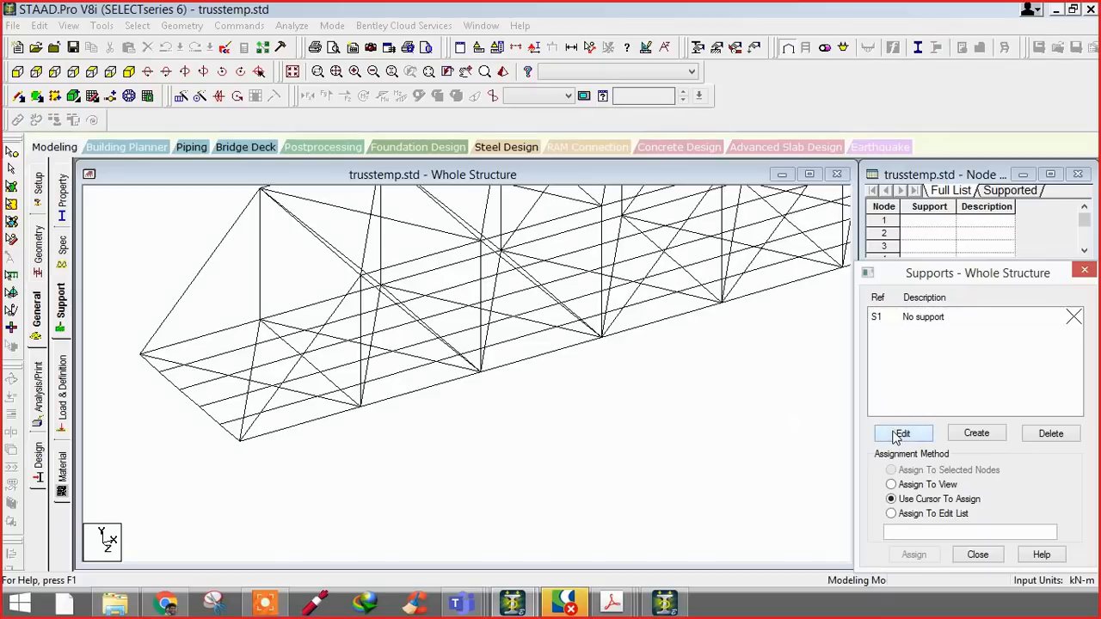
click(977, 434)
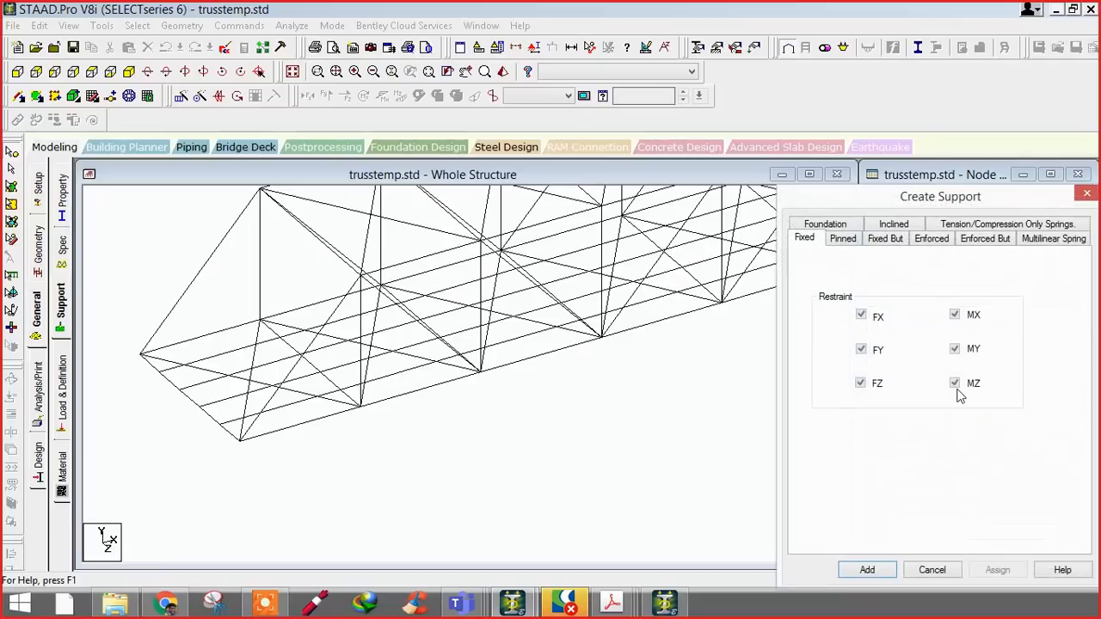
drag(821, 204, 412, 135)
click(454, 177)
click(494, 177)
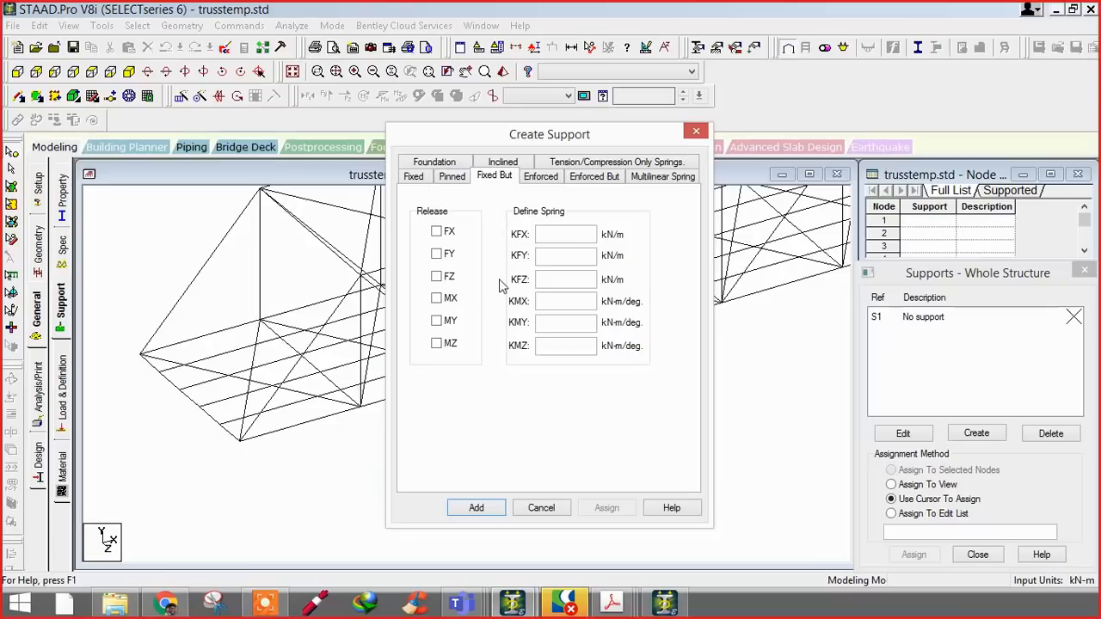
click(436, 344)
click(475, 508)
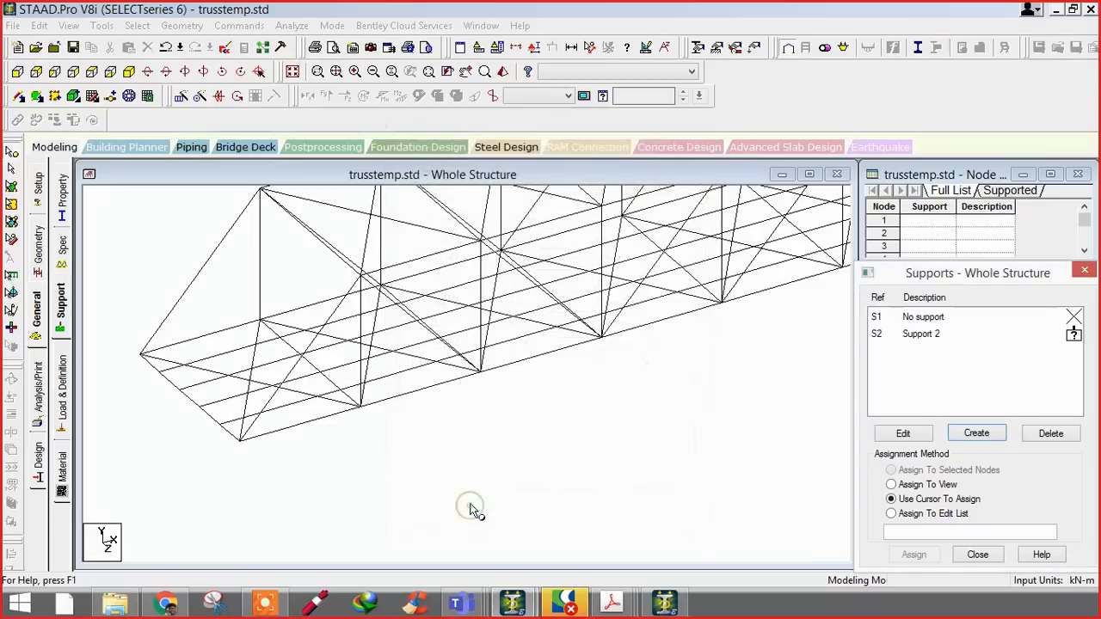
- Create a second Fixed But support that releases FX and MZ
click(976, 432)
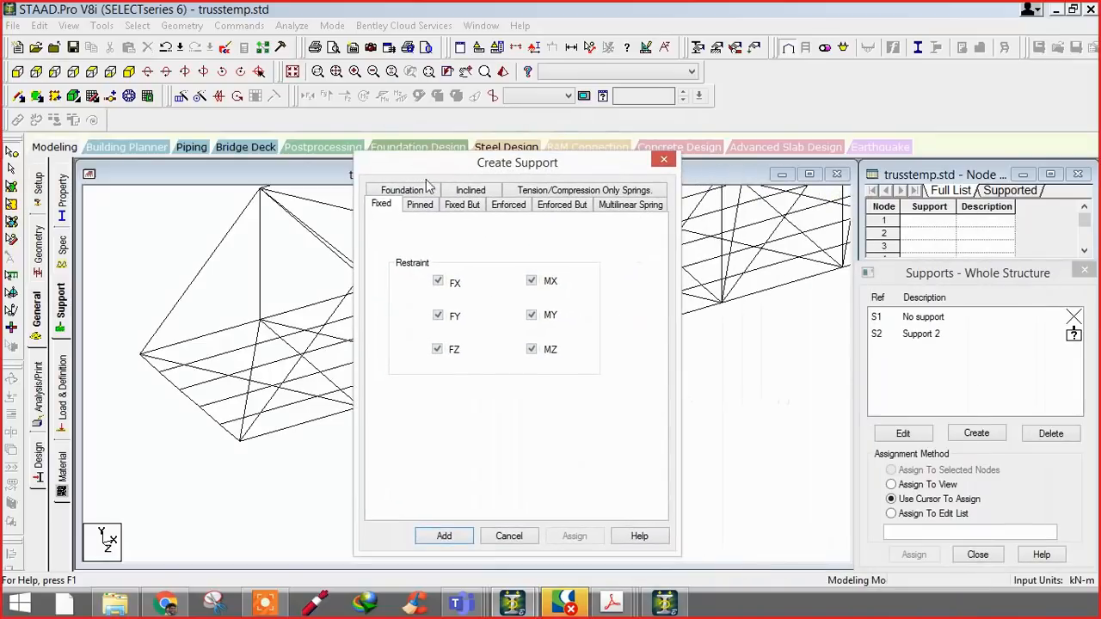
click(460, 205)
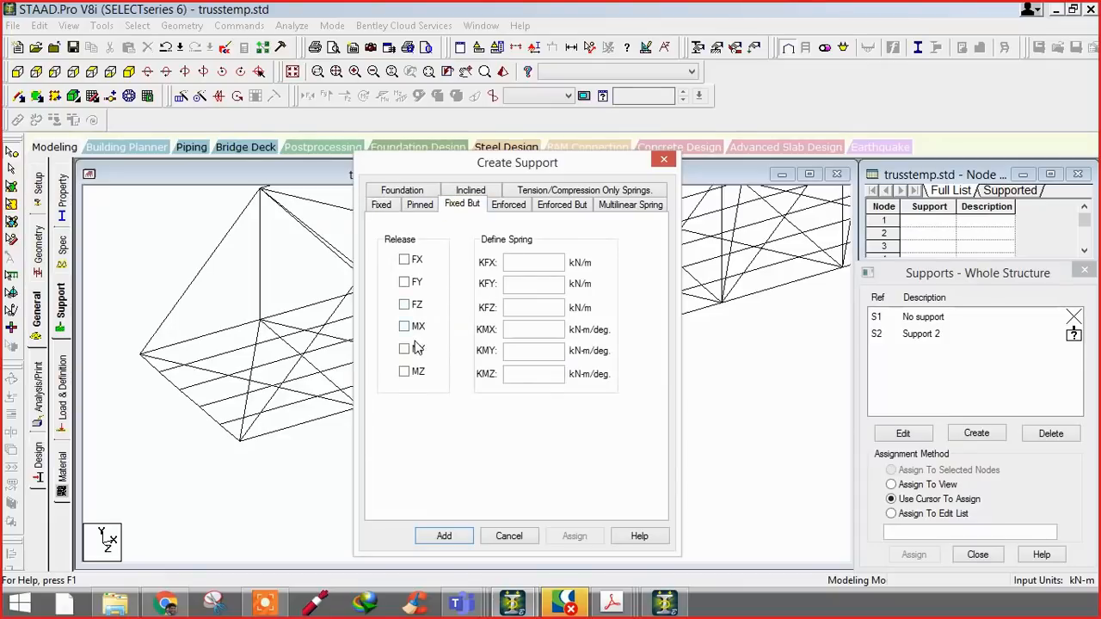
click(404, 261)
click(416, 375)
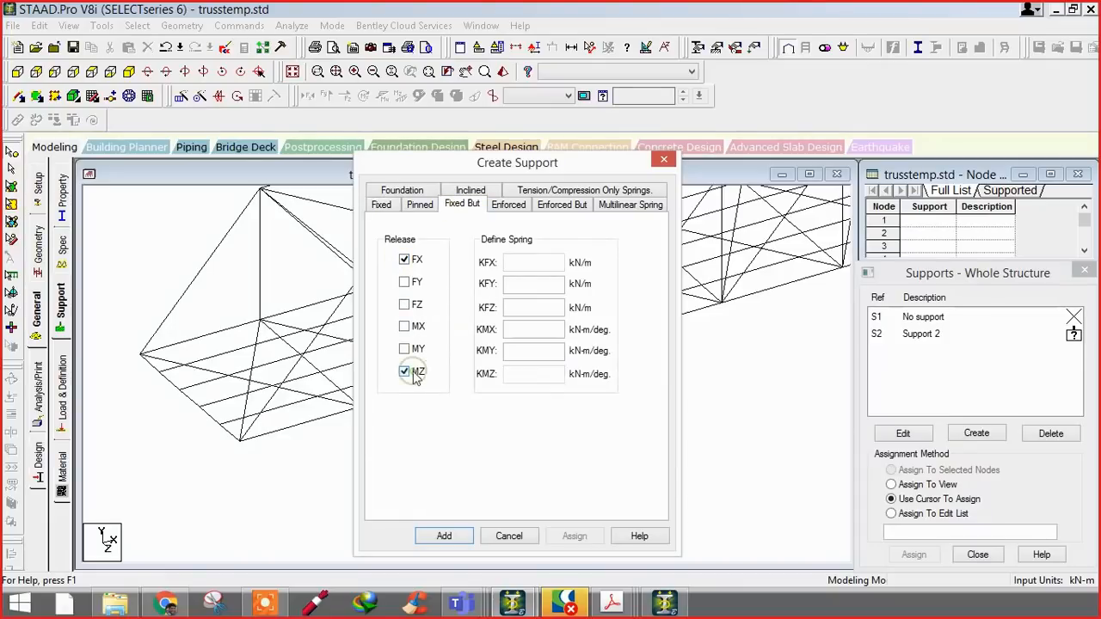
click(445, 537)
- Assign Support 2 to nodes 1 and 8, the bottom corner nodes at one end of the bridge
click(918, 335)
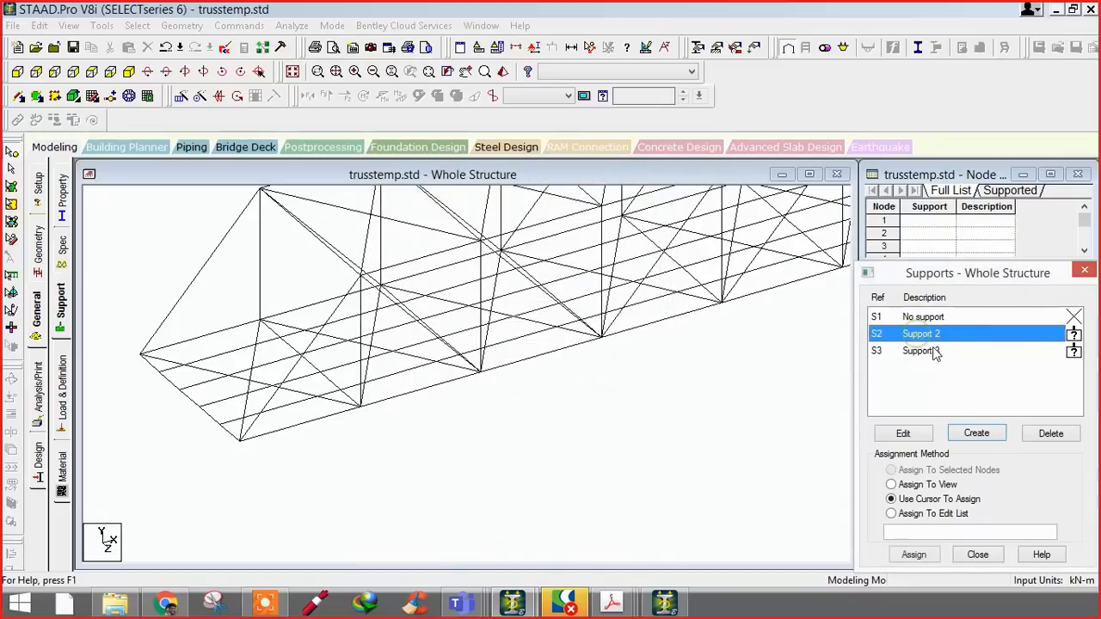
click(141, 354)
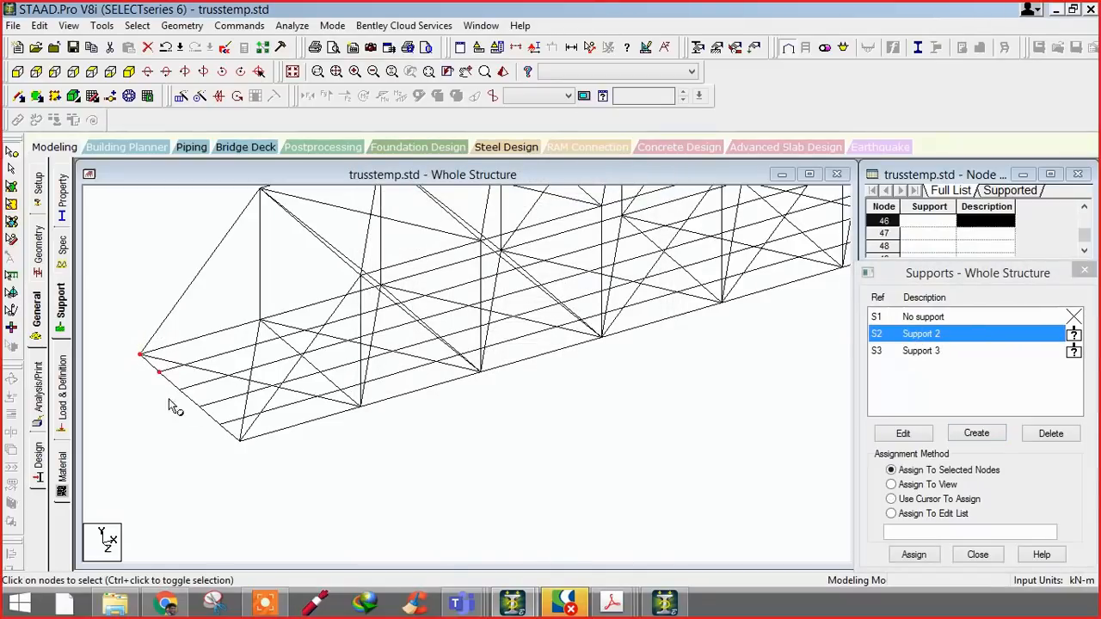
click(142, 355)
ctrl+click(240, 440)
click(914, 554)
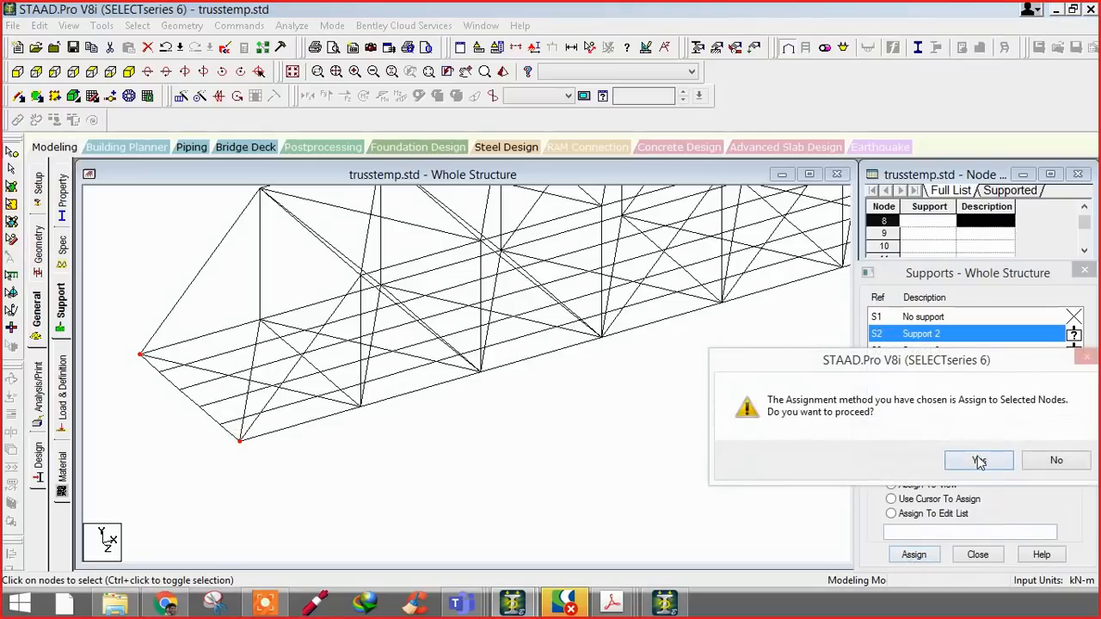
click(980, 462)
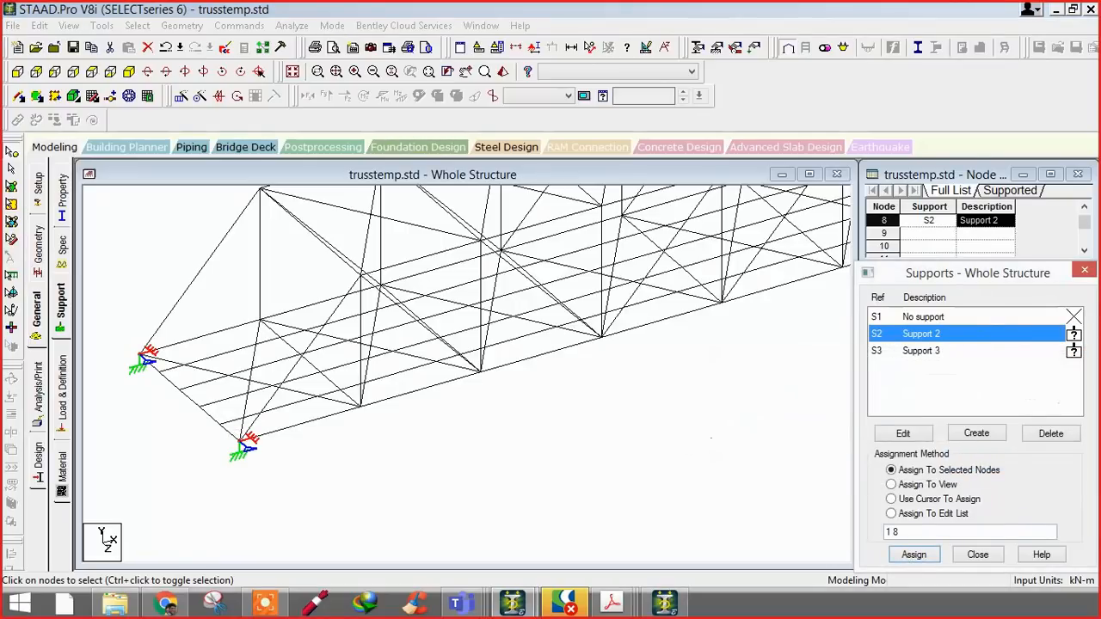
- Assign Support 3 to nodes 7 and 14, the bottom corner nodes at the bridge's other end
middle_drag(796, 293, 497, 451)
scroll(562, 341, up, 4)
middle_drag(645, 428, 466, 358)
key(Left)
key(Left)
key(Left)
key(Left)
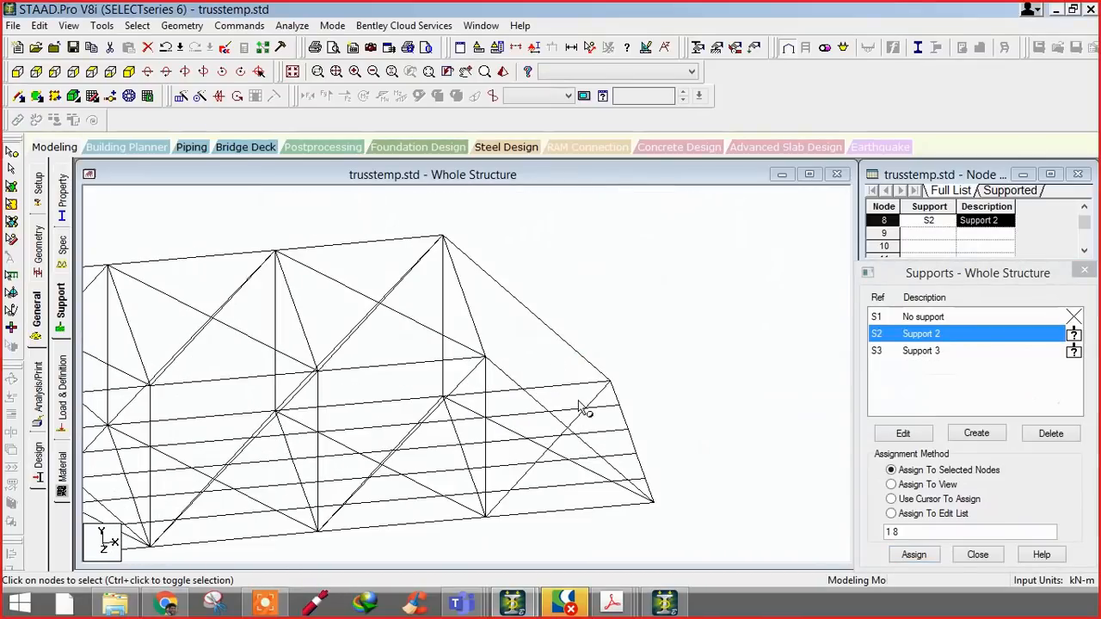
middle_drag(578, 400, 508, 322)
click(542, 302)
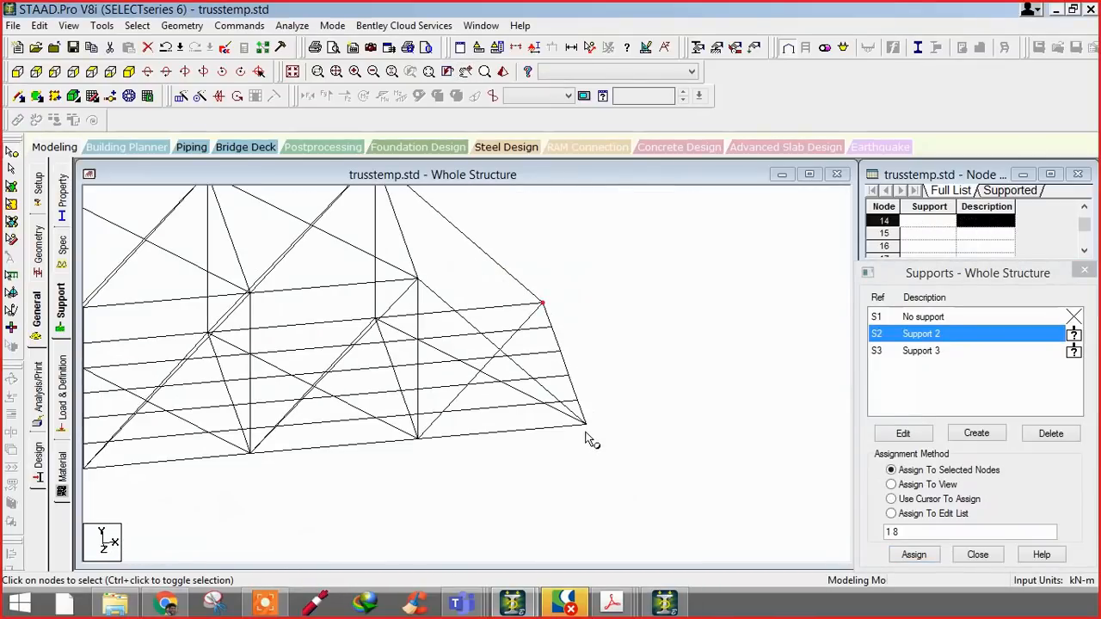
click(933, 351)
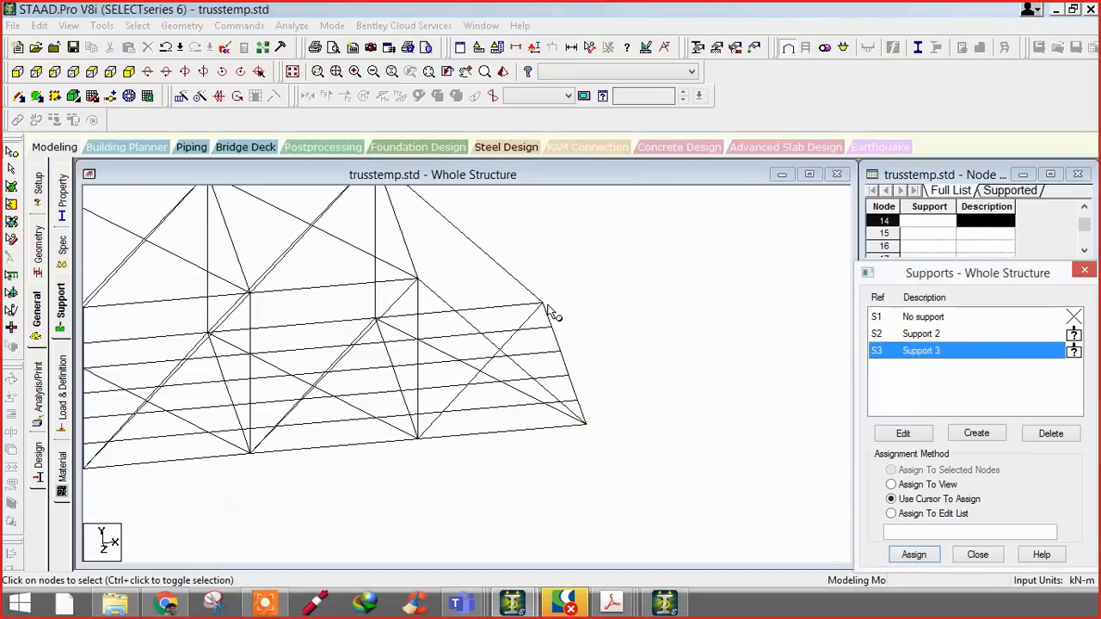
ctrl+click(585, 424)
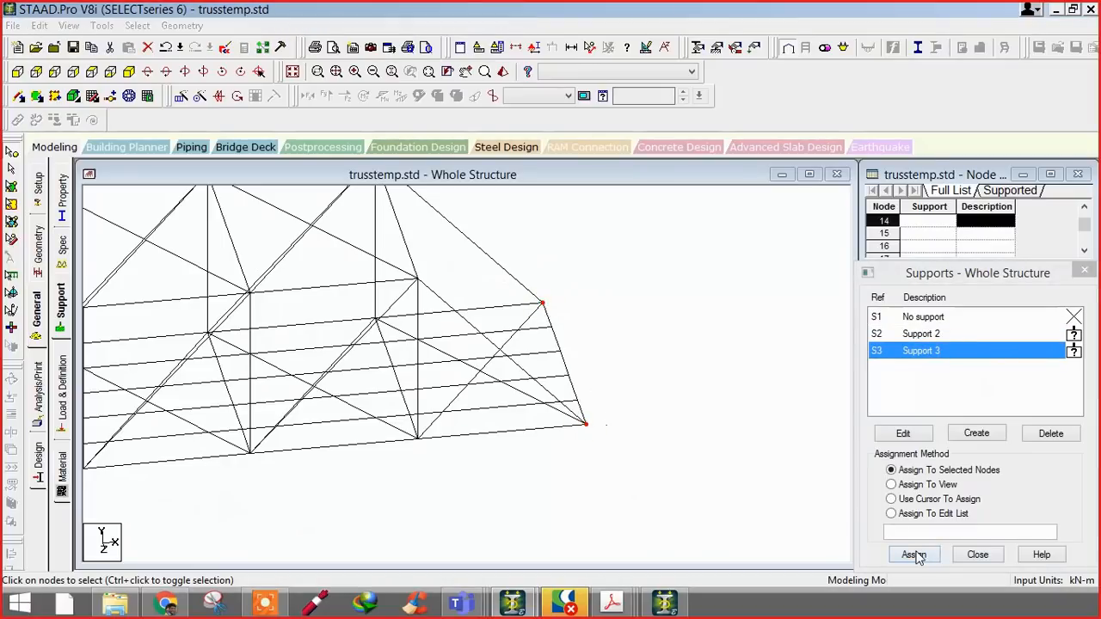
click(914, 555)
click(970, 467)
- Examine the supports at both ends of the bridge and close the extra STAAD window
middle_drag(479, 396, 691, 322)
scroll(691, 322, down, 1)
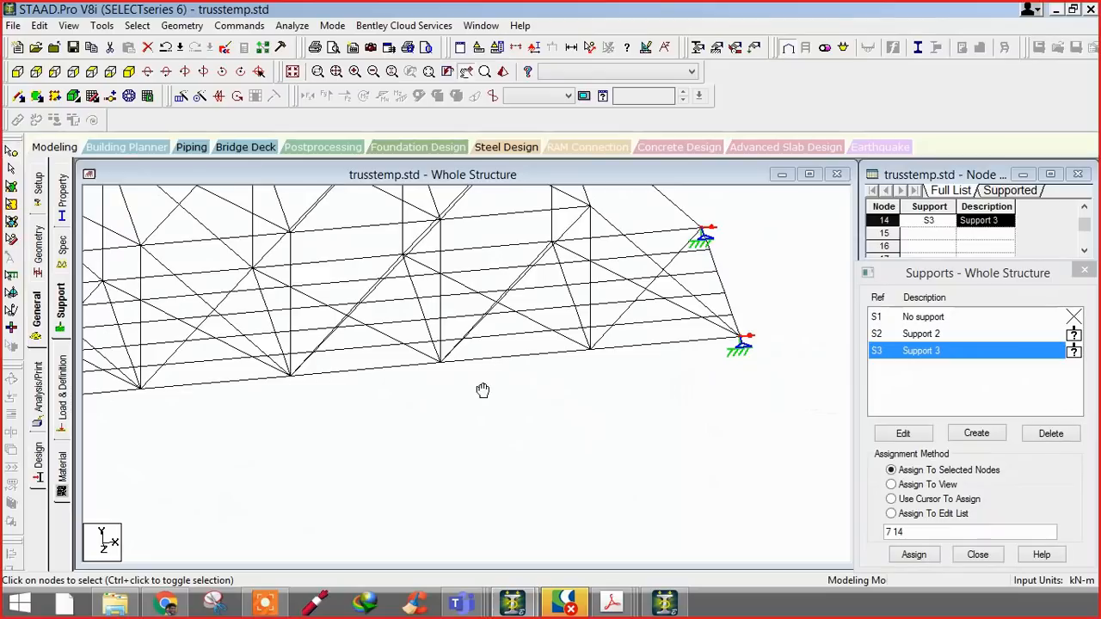
middle_drag(482, 390, 422, 387)
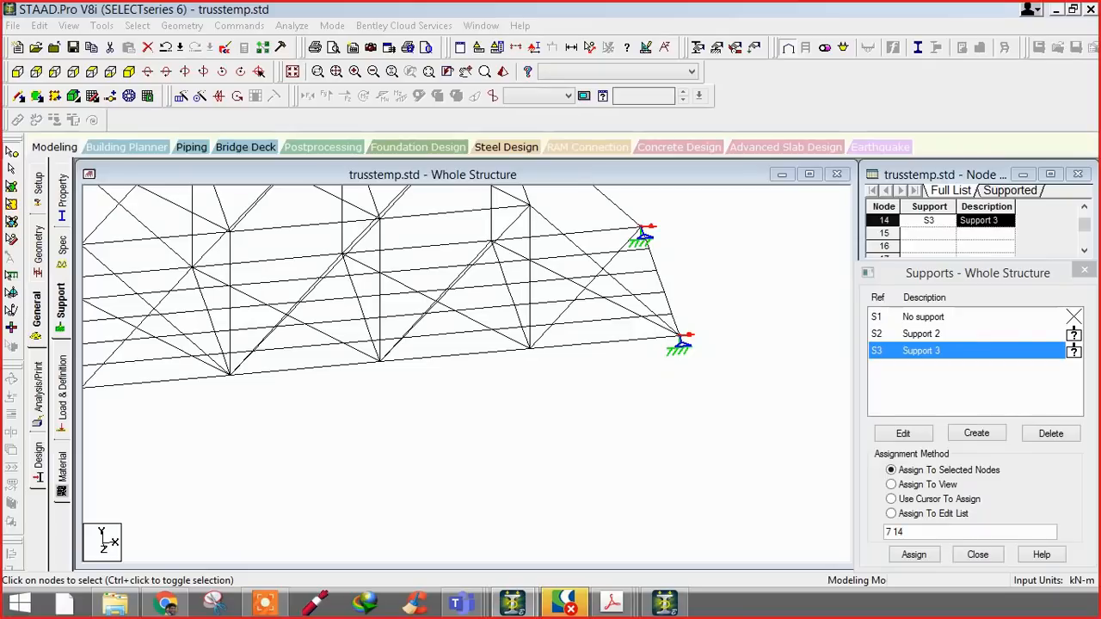
mouse_move(514, 602)
click(598, 548)
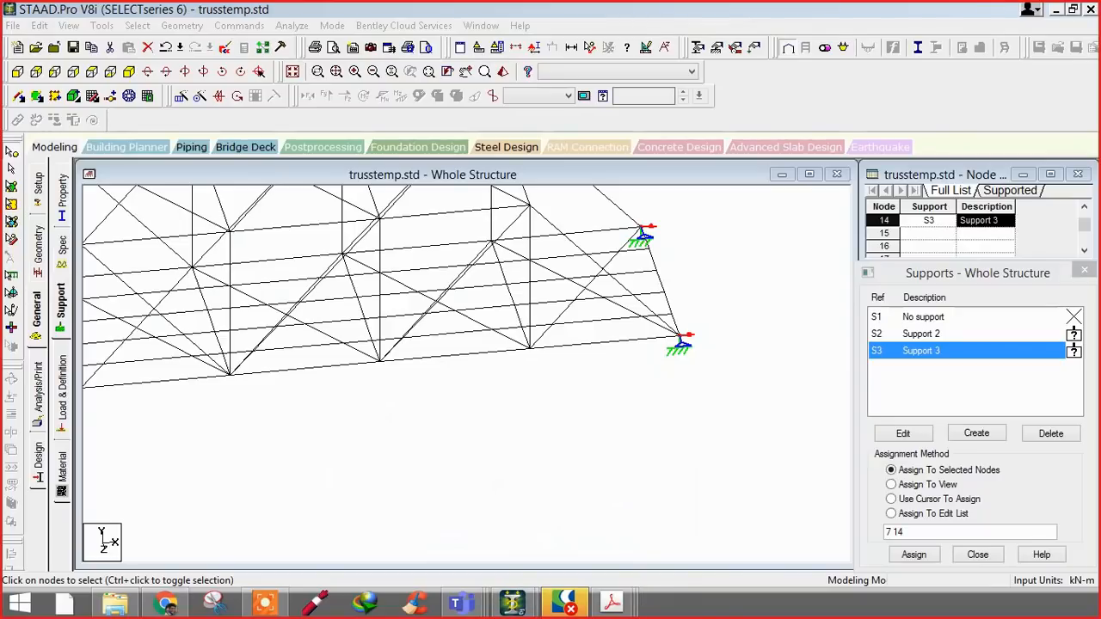
middle_drag(374, 487, 517, 469)
scroll(519, 470, down, 3)
middle_drag(275, 444, 469, 472)
scroll(469, 473, up, 1)
middle_drag(338, 455, 398, 480)
key(Right)
key(Right)
key(Right)
key(Right)
key(Right)
key(Right)
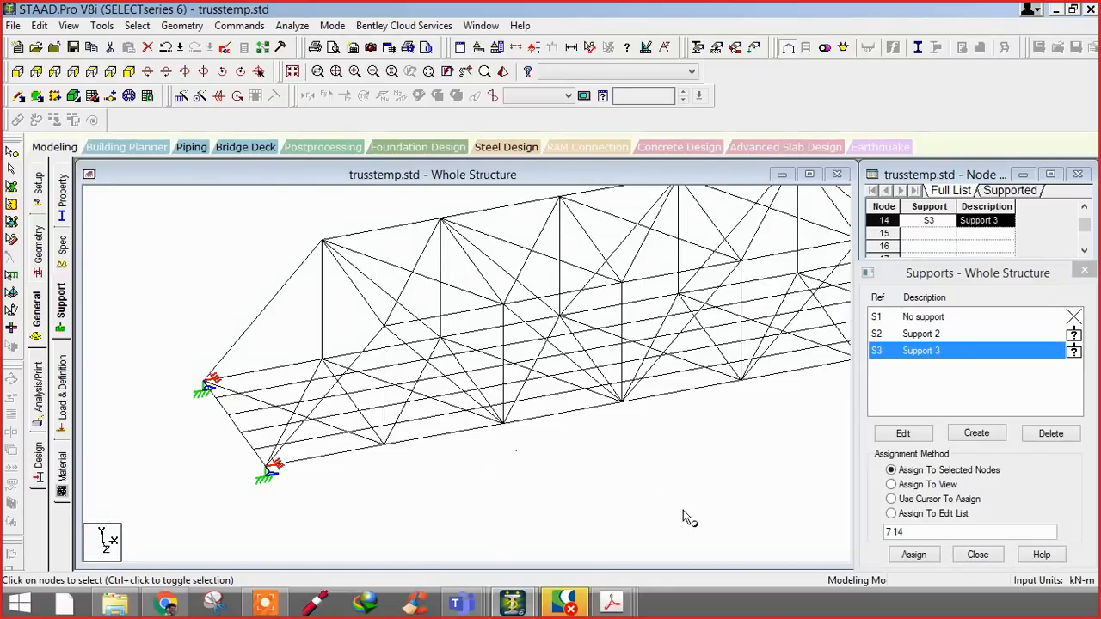
middle_drag(696, 517, 640, 492)
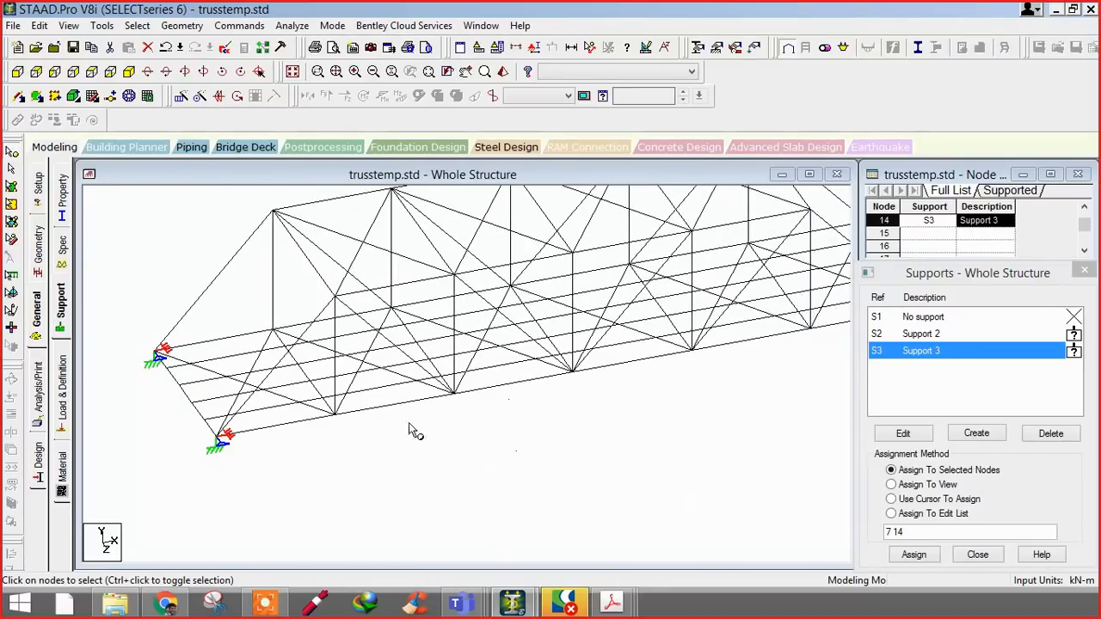
click(137, 24)
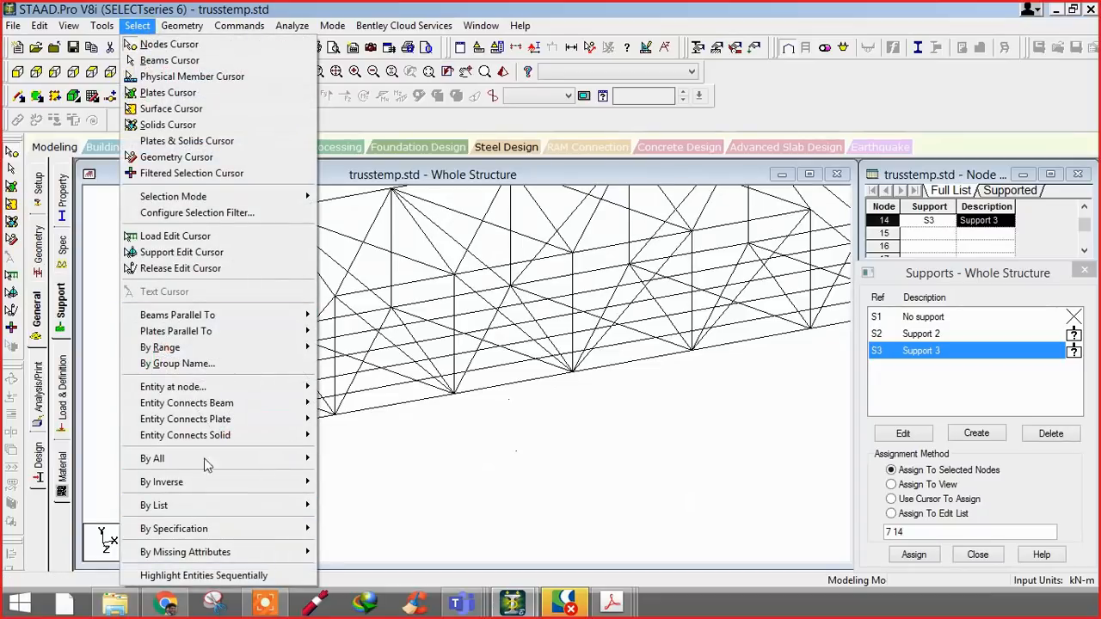
click(532, 485)
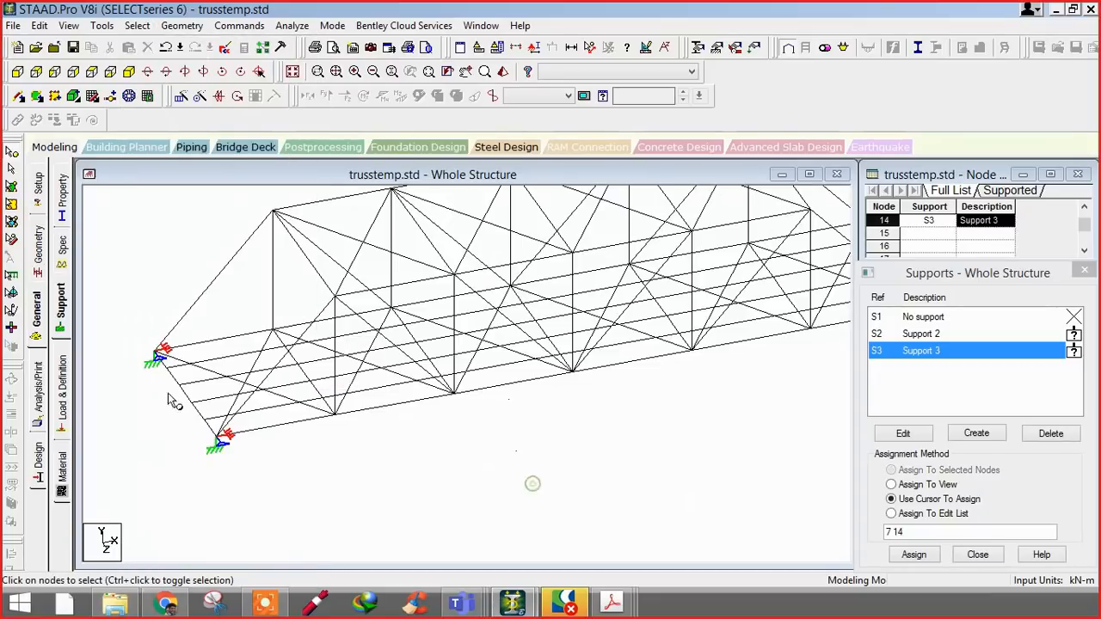
- Add a Truss member specification with no additional parameters to the beam specifications
click(61, 255)
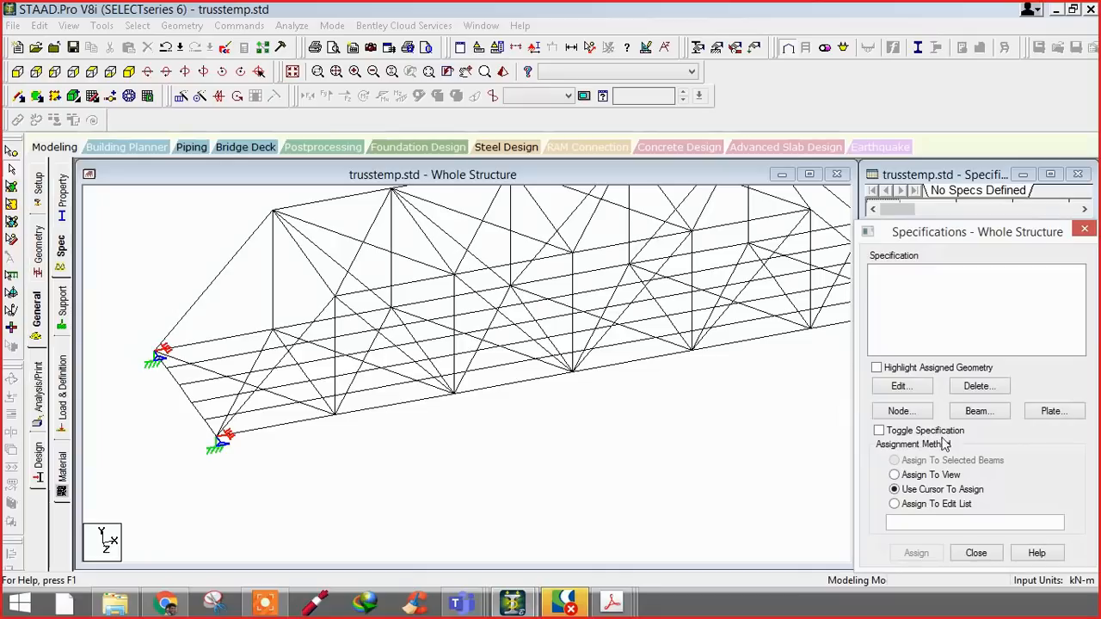
click(979, 412)
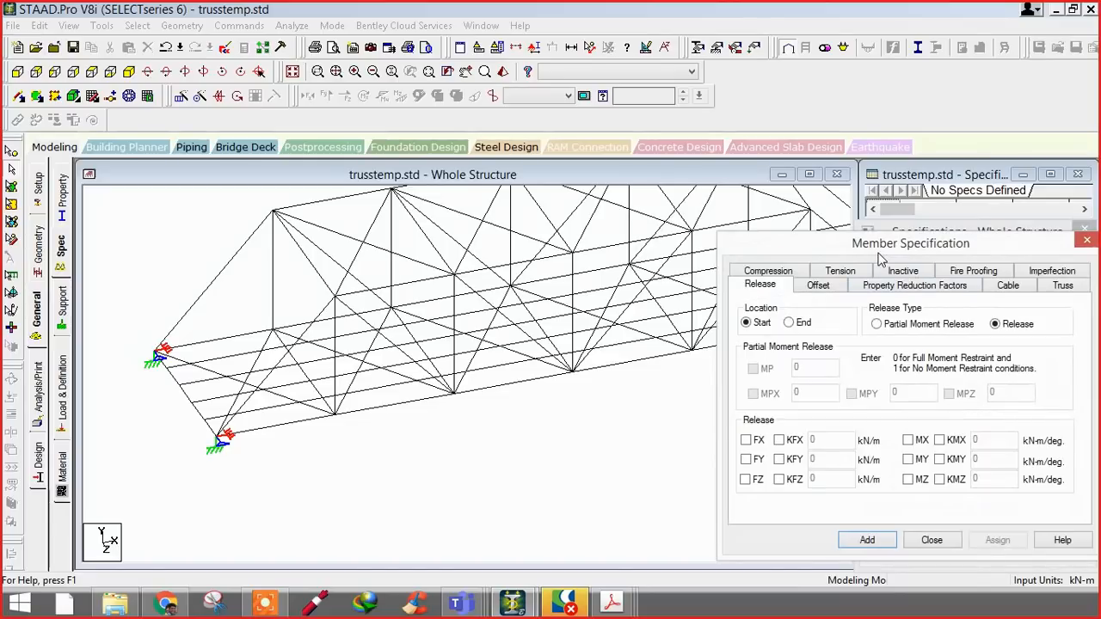
drag(876, 251, 751, 251)
click(936, 284)
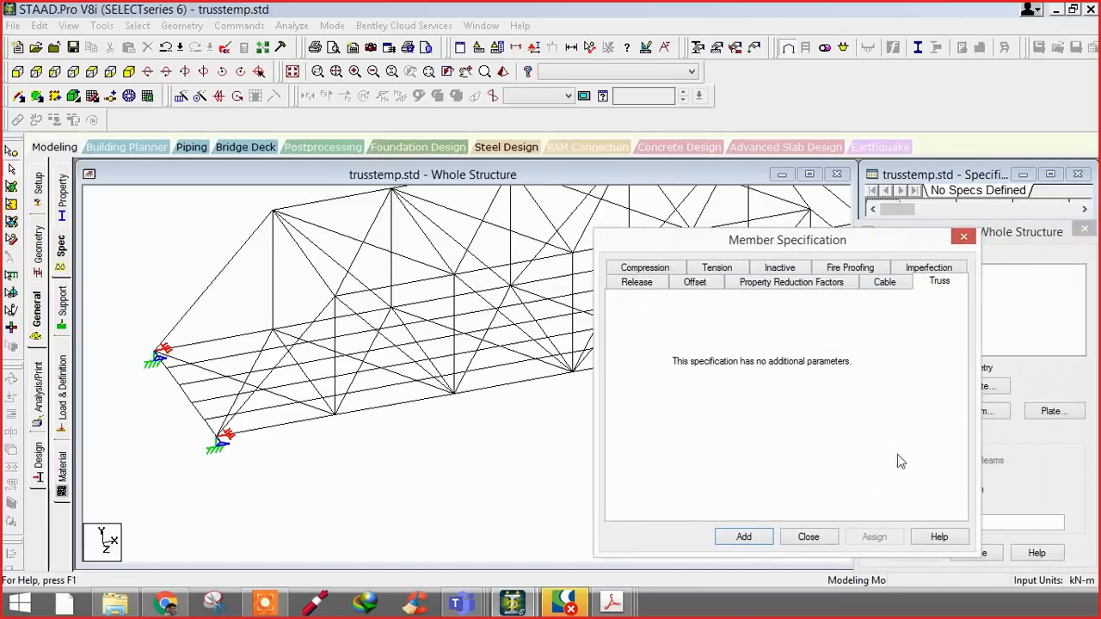
click(768, 536)
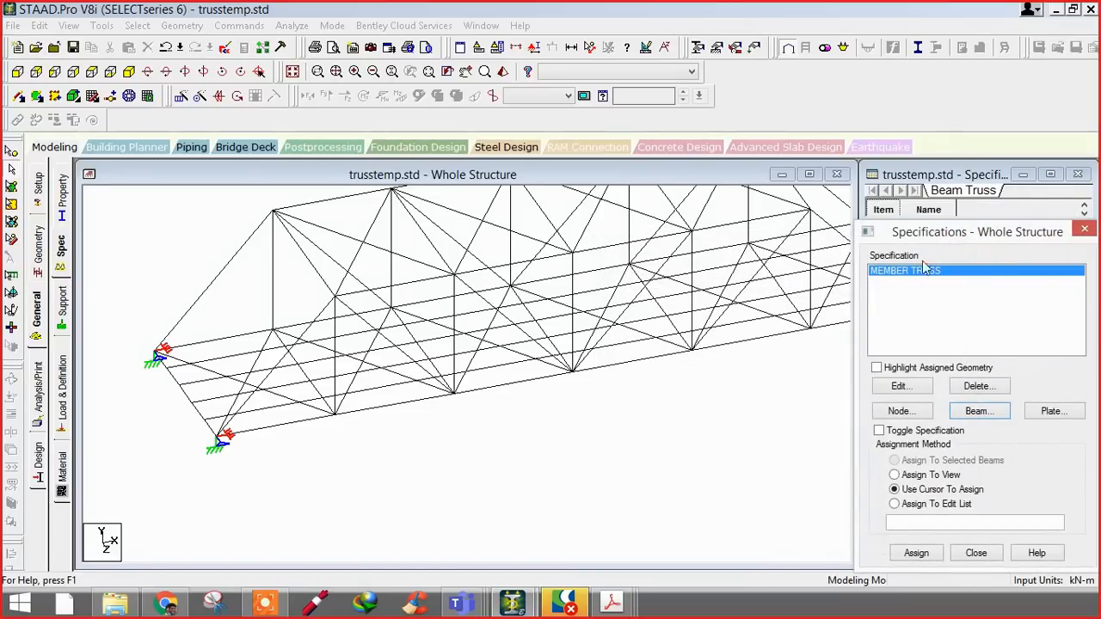
- Select group _L0L1 and assign the MEMBER TRUSS specification to its selected beams
middle_drag(692, 374, 599, 440)
scroll(634, 438, down, 3)
middle_drag(706, 480, 725, 458)
scroll(611, 451, up, 2)
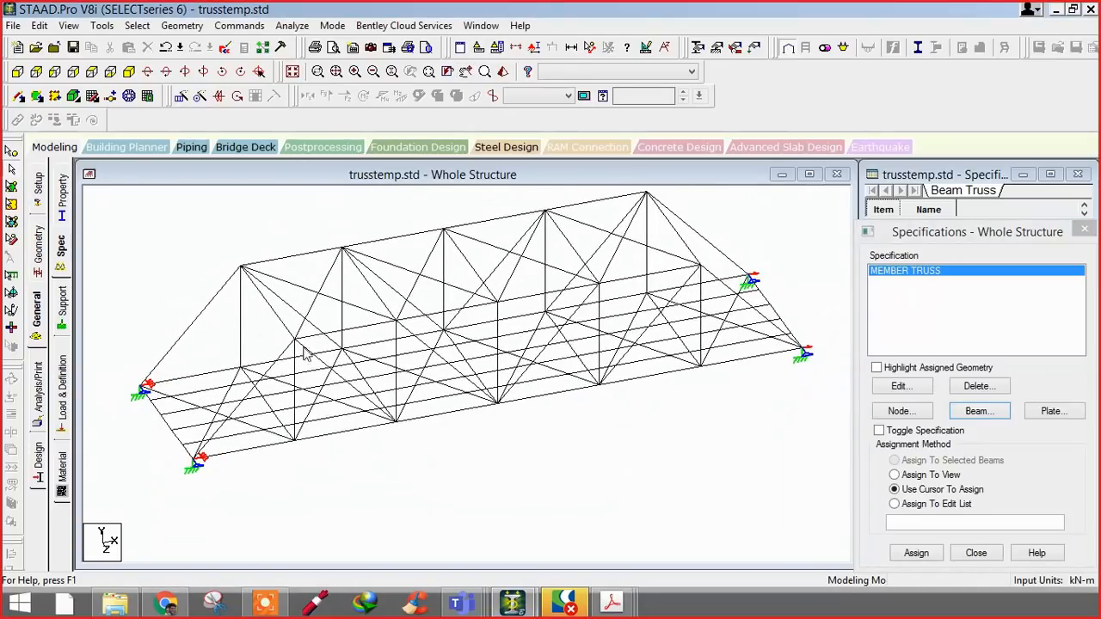
click(138, 25)
click(198, 364)
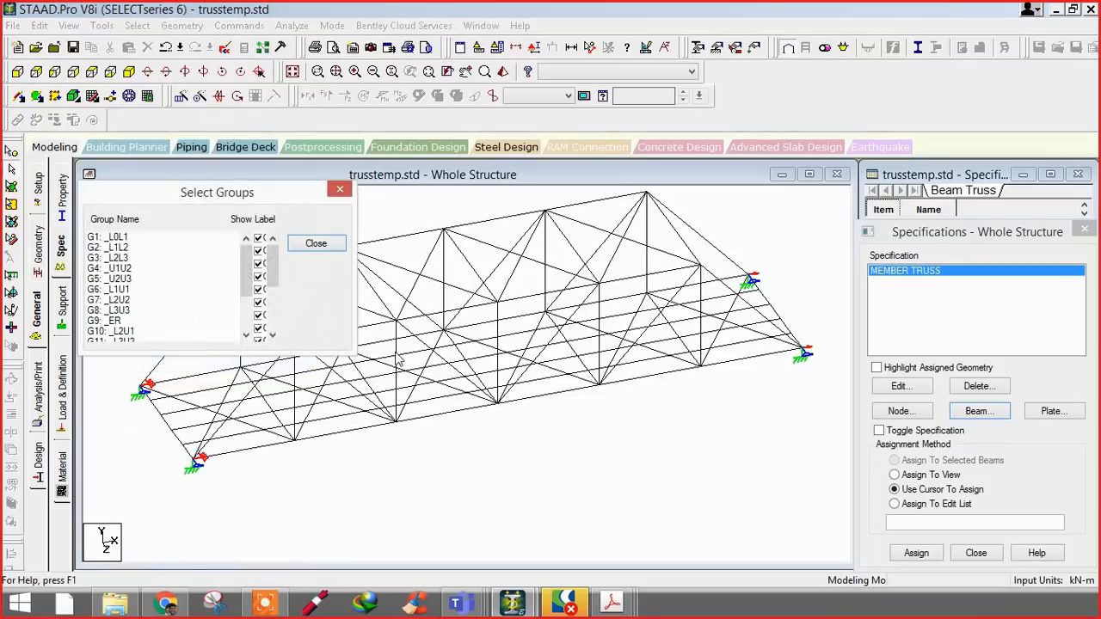
drag(152, 198, 243, 555)
click(417, 370)
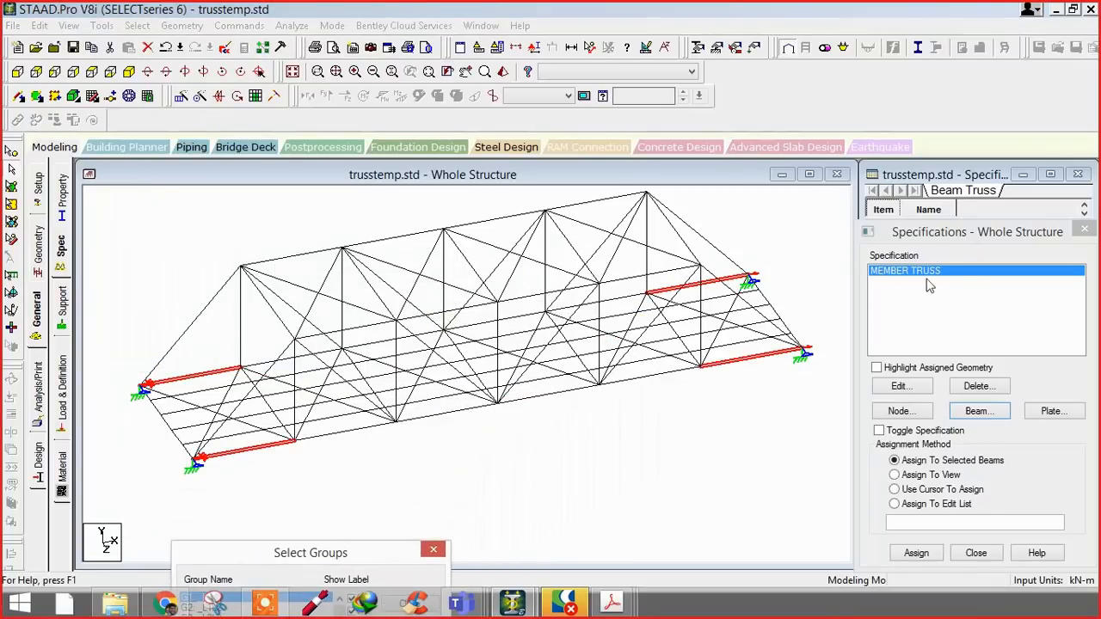
click(916, 554)
click(957, 438)
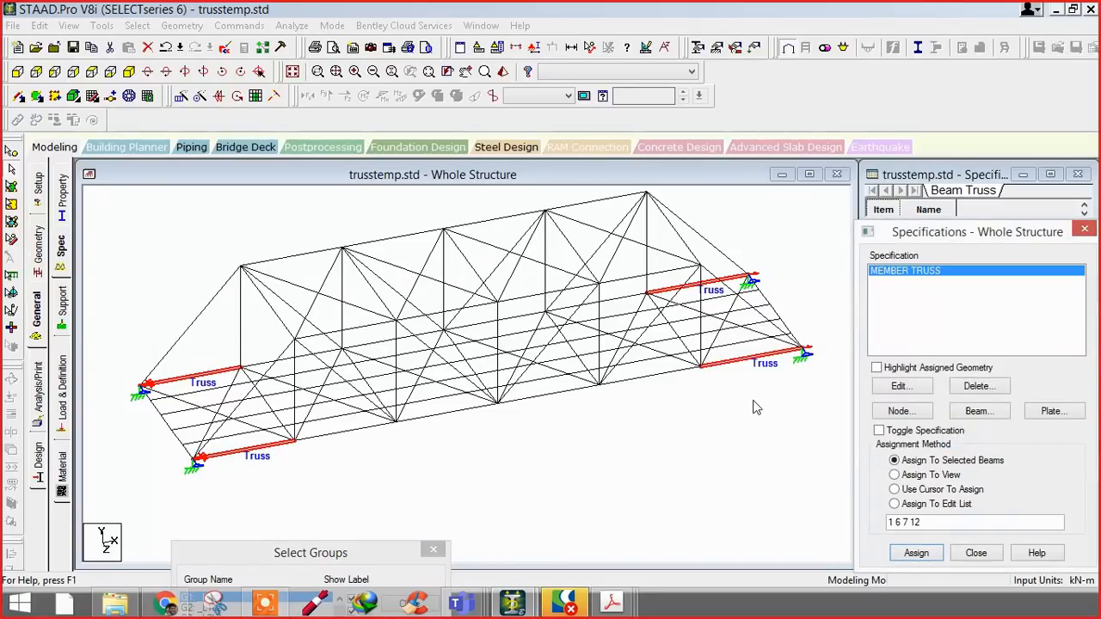
click(603, 444)
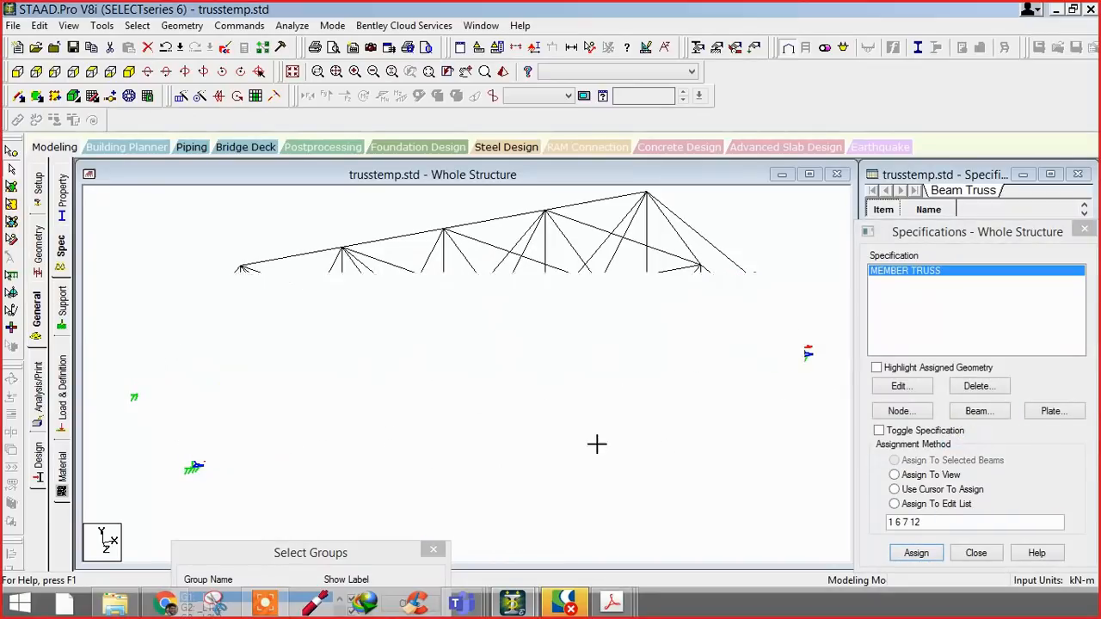
- Open the model's input file in STAAD.Pro Editor and examine the beam numbers listed under MEMBER TRUSS
click(226, 48)
click(456, 322)
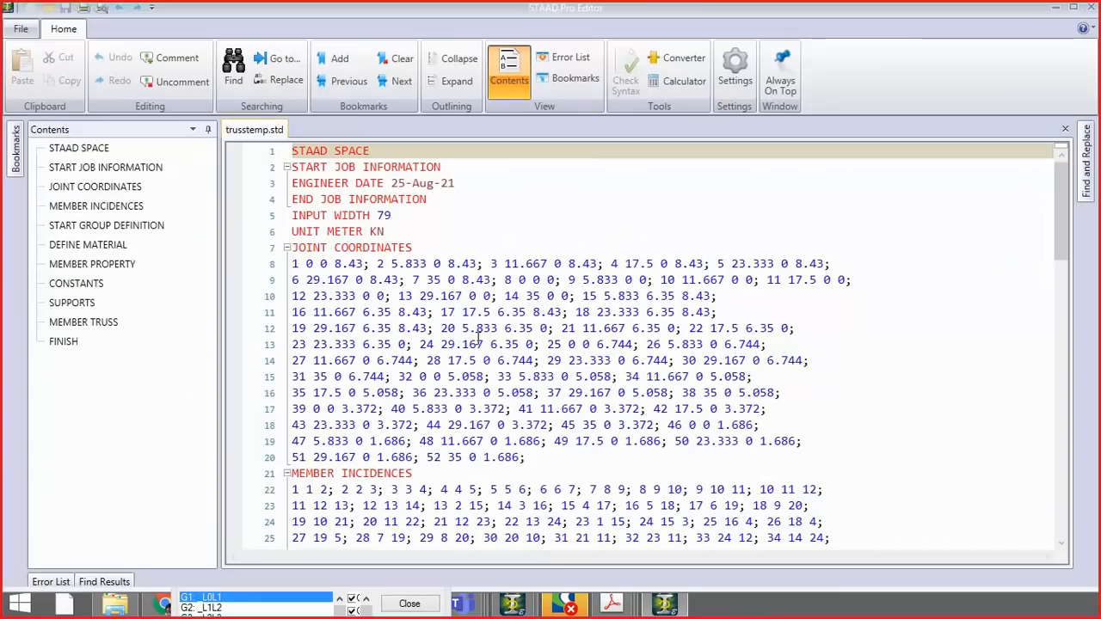
scroll(528, 400, down, 20)
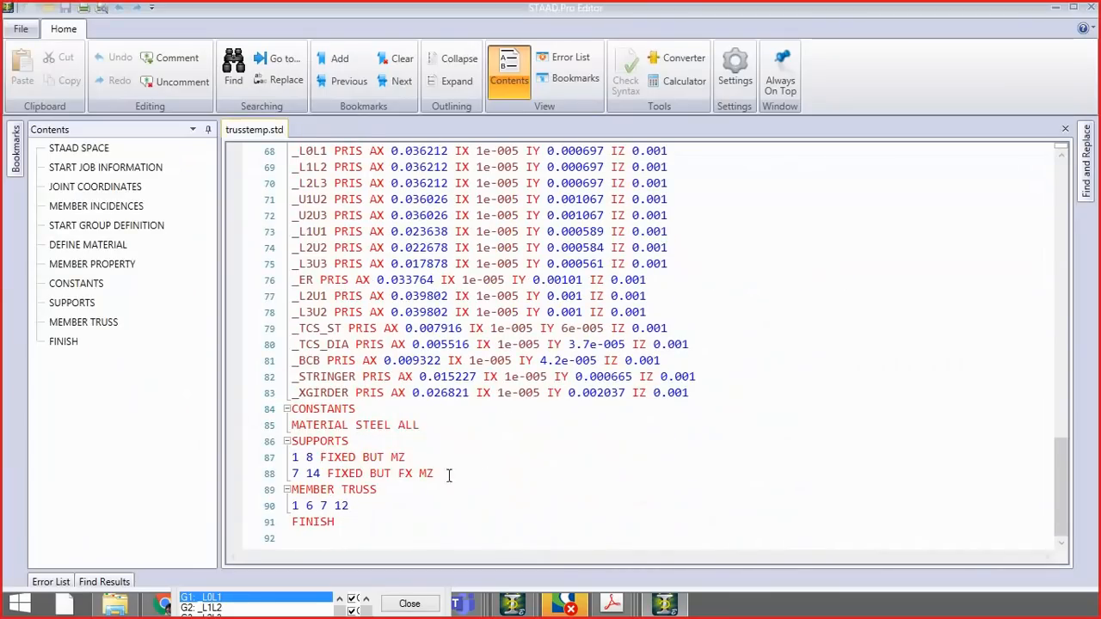
click(380, 497)
drag(354, 506, 296, 506)
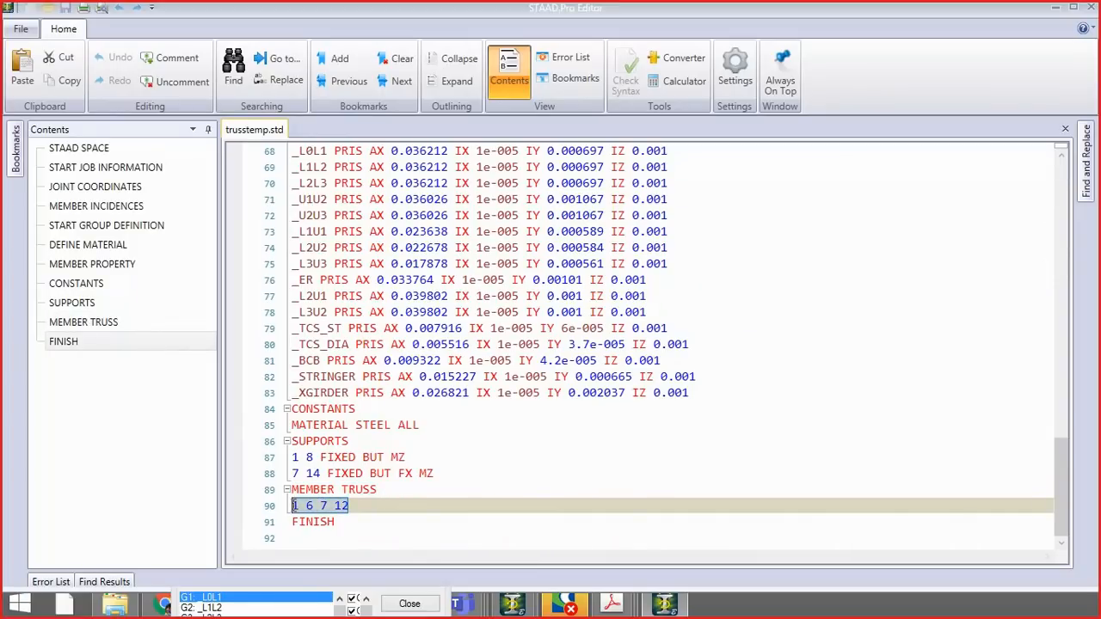
click(1057, 8)
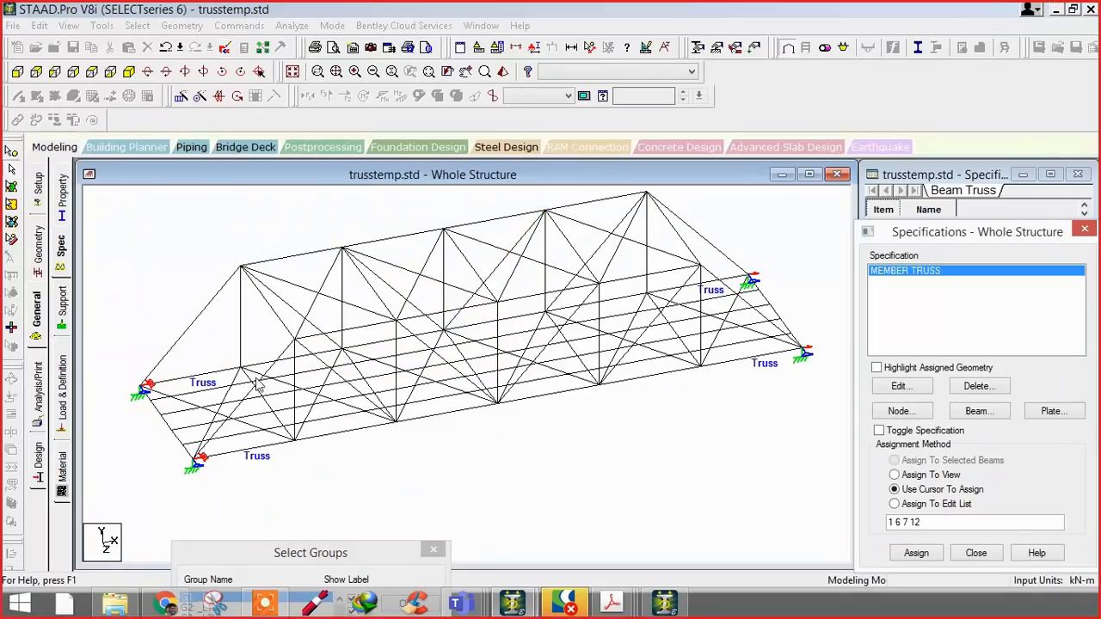
- Select group _L0L1 again to view which bottom chord beams it contains
drag(317, 559, 483, 360)
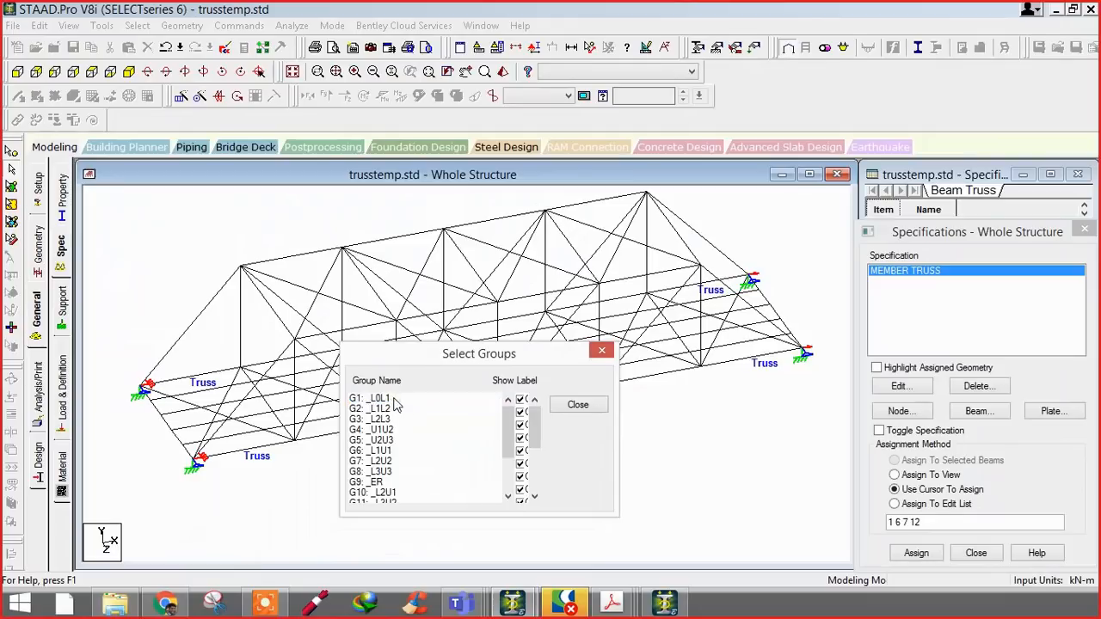
click(395, 402)
drag(417, 359, 391, 520)
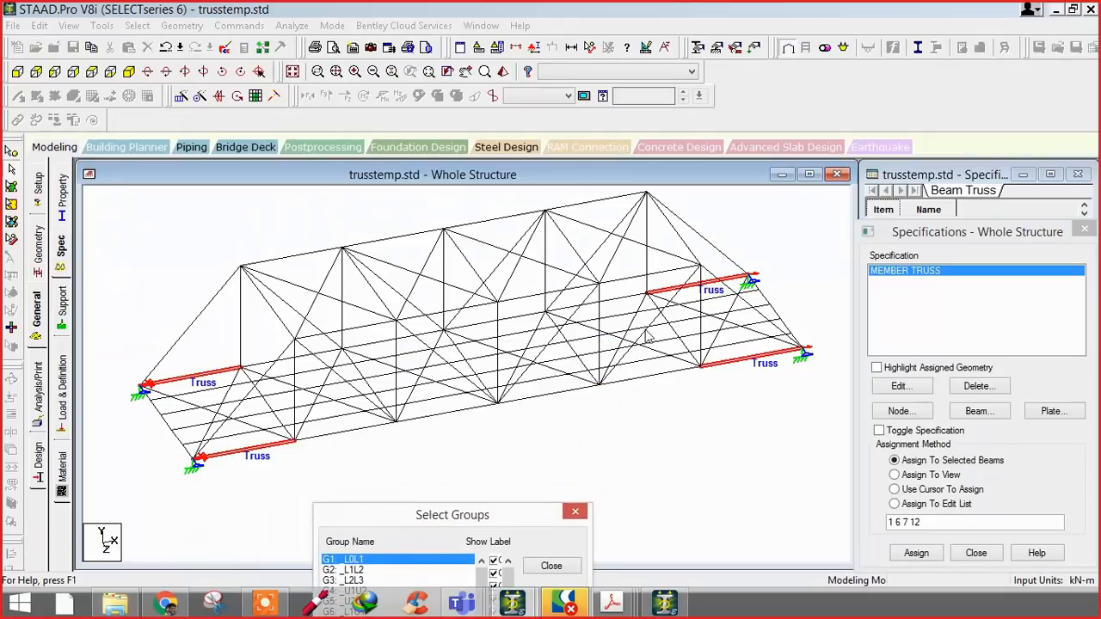
- In STAAD.Pro Editor, replace the MEMBER TRUSS entry for beams 1 6 7 12 with separate group entries from _L0L1 through _BCB
click(662, 605)
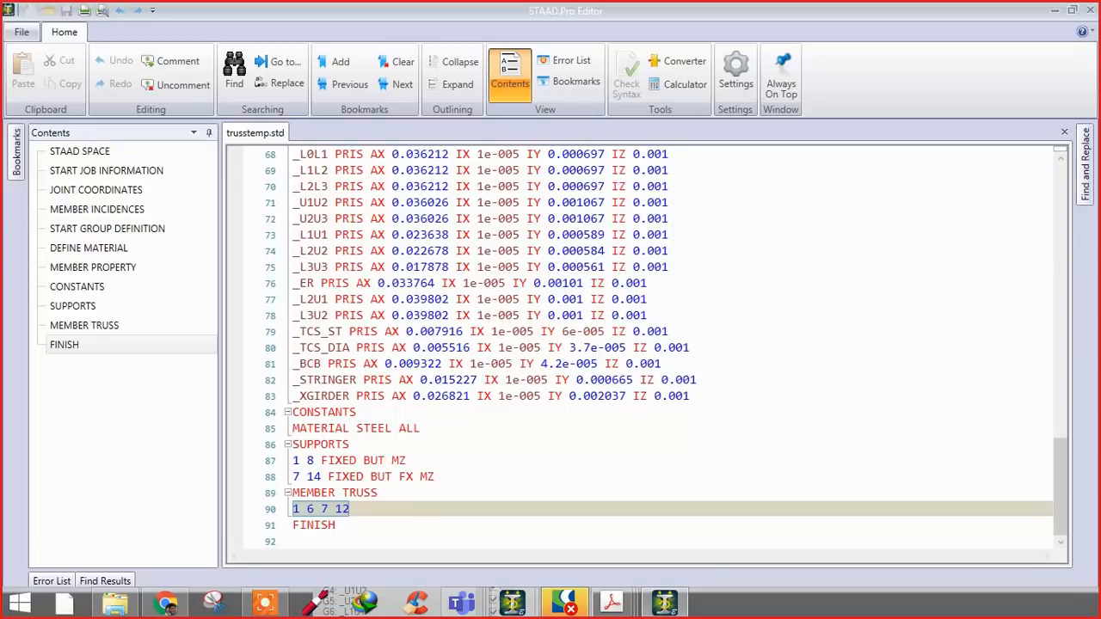
drag(362, 514, 294, 498)
key(ctrl+v)
scroll(386, 448, up, 6)
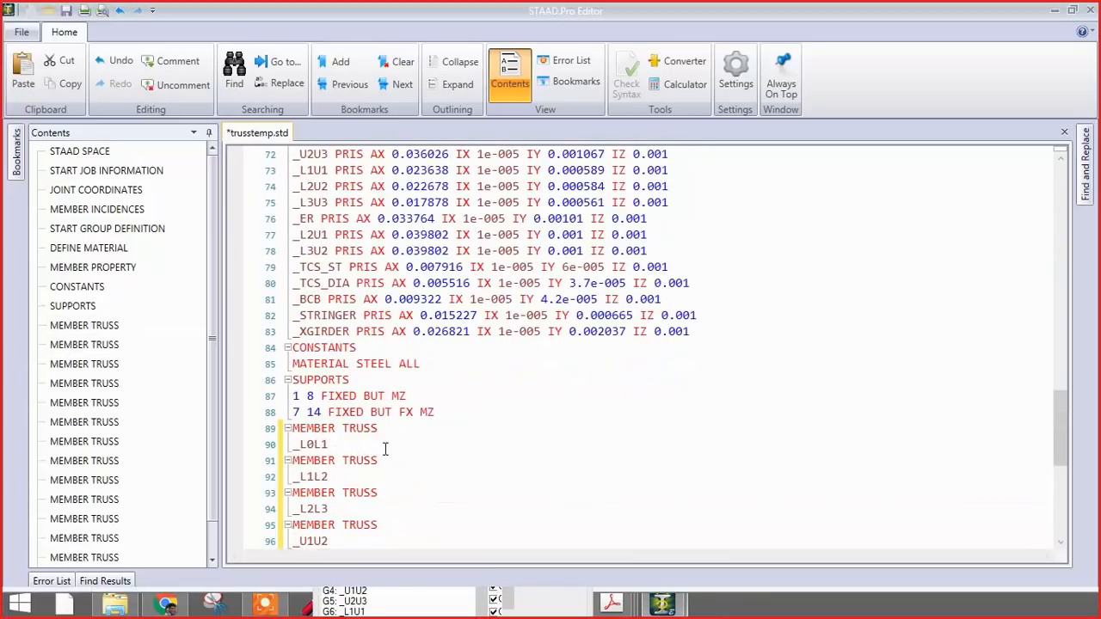
- Review the pasted MEMBER TRUSS entries for each truss group in the input file
click(384, 430)
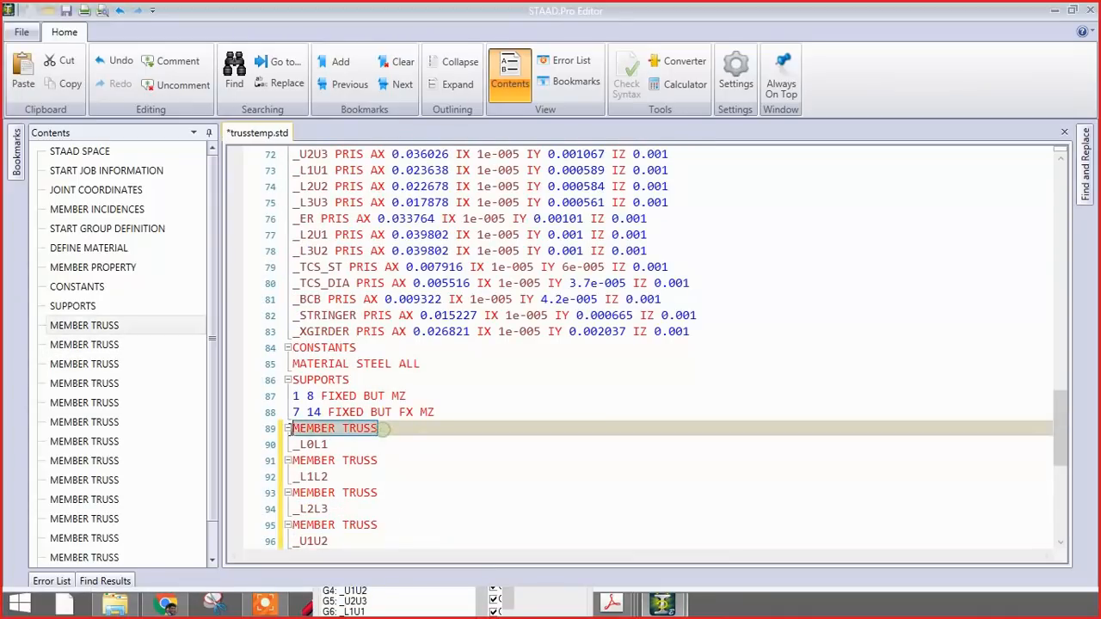
click(334, 446)
click(349, 477)
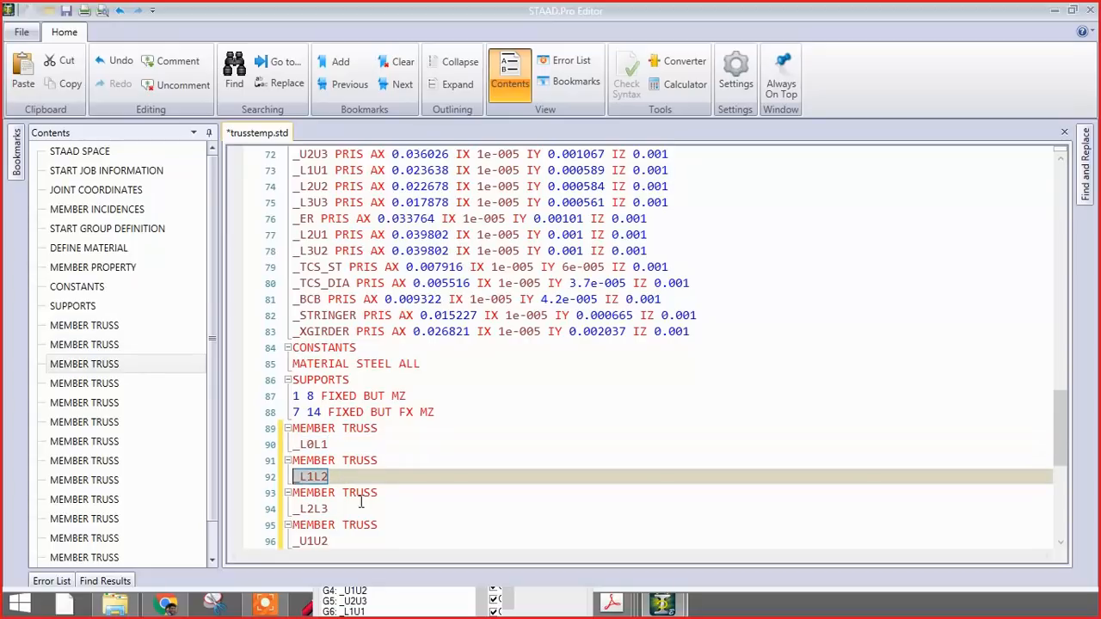
click(351, 509)
scroll(366, 478, down, 3)
click(362, 461)
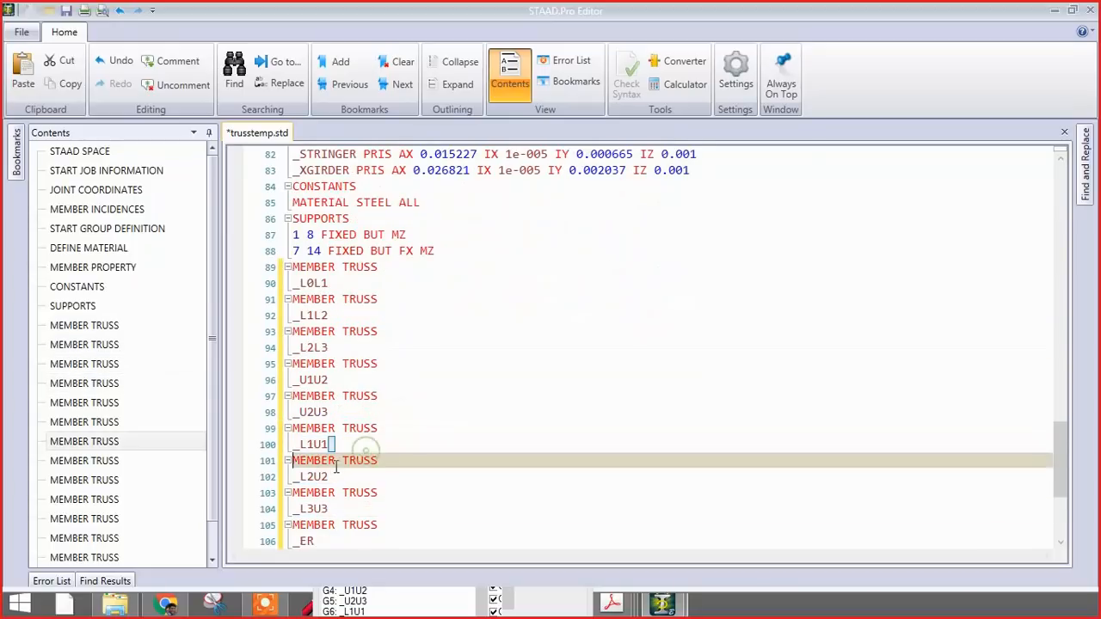
scroll(361, 461, down, 4)
click(360, 462)
click(297, 427)
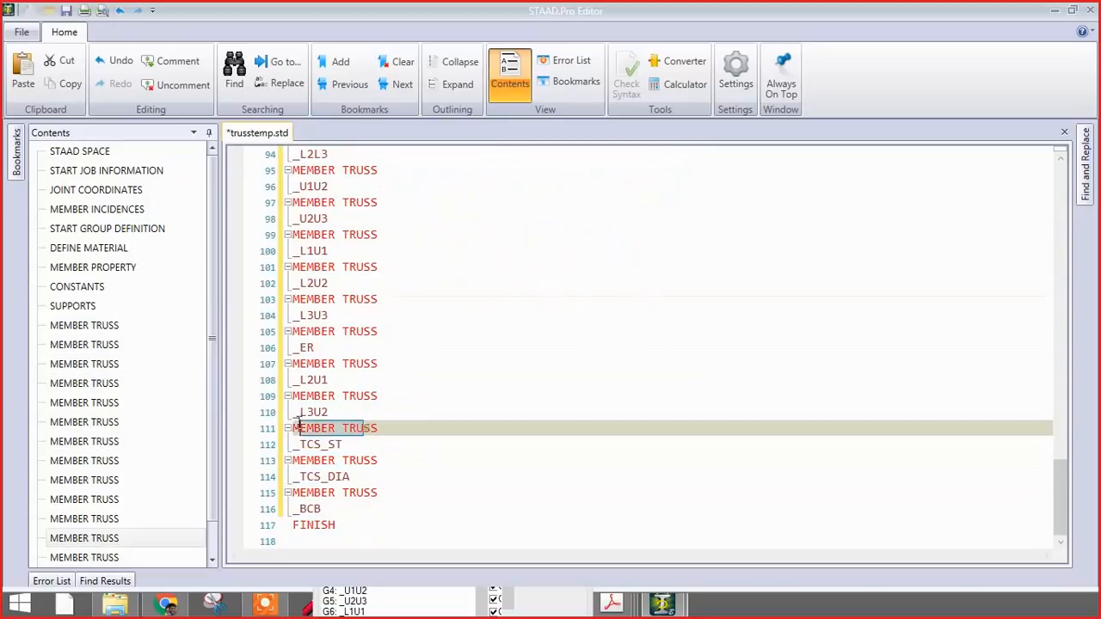
click(336, 380)
click(332, 329)
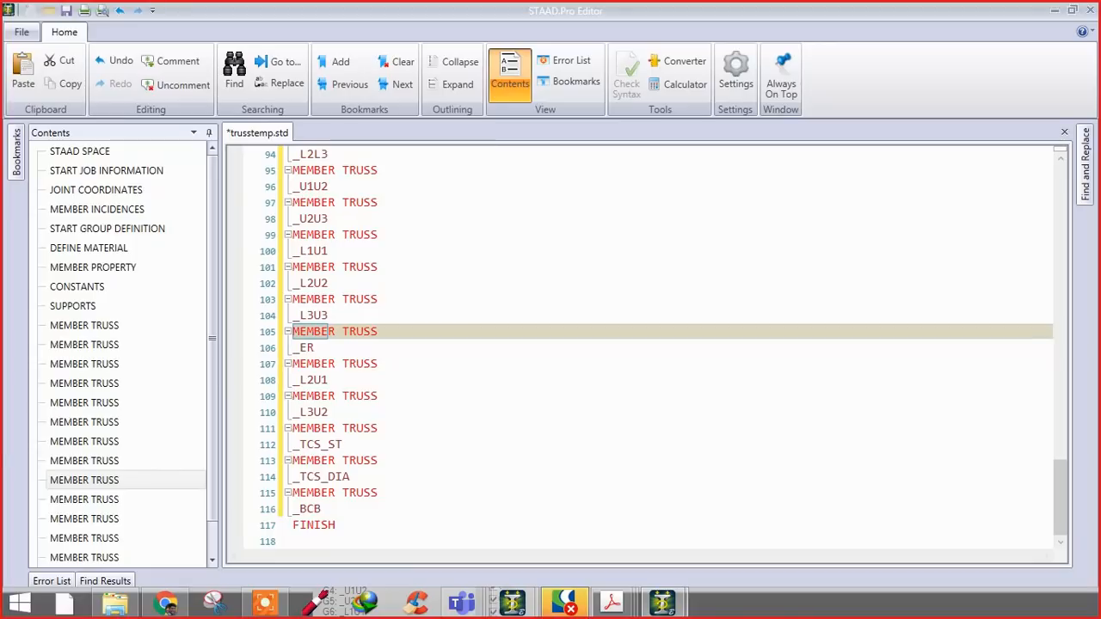
- Save the edited input file and close the editor to return to the STAAD.Pro model
click(437, 445)
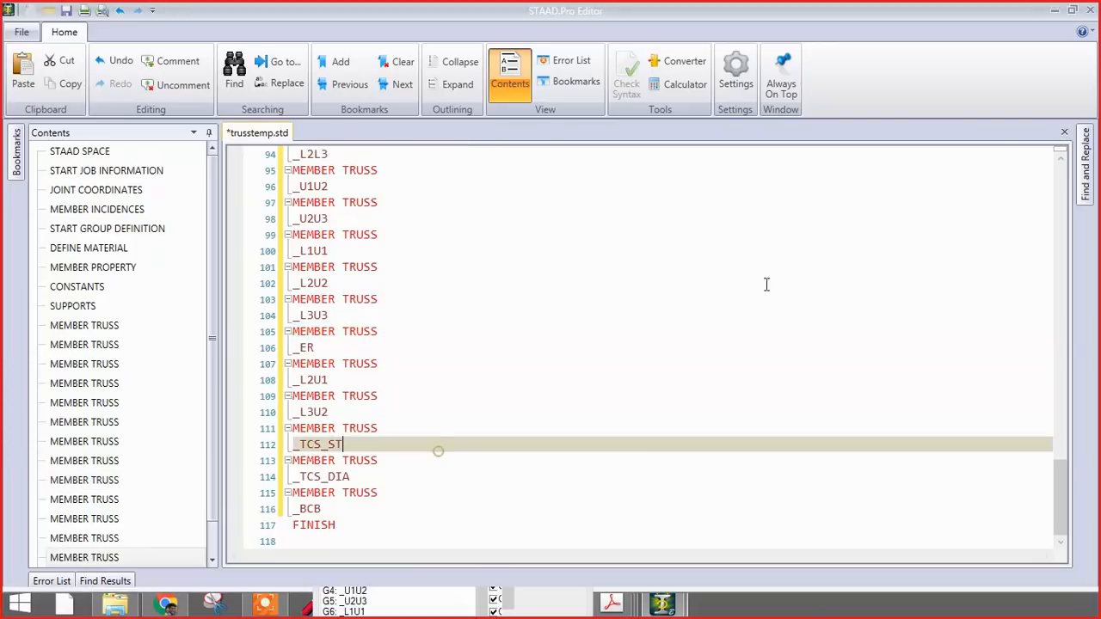
click(1087, 12)
click(521, 325)
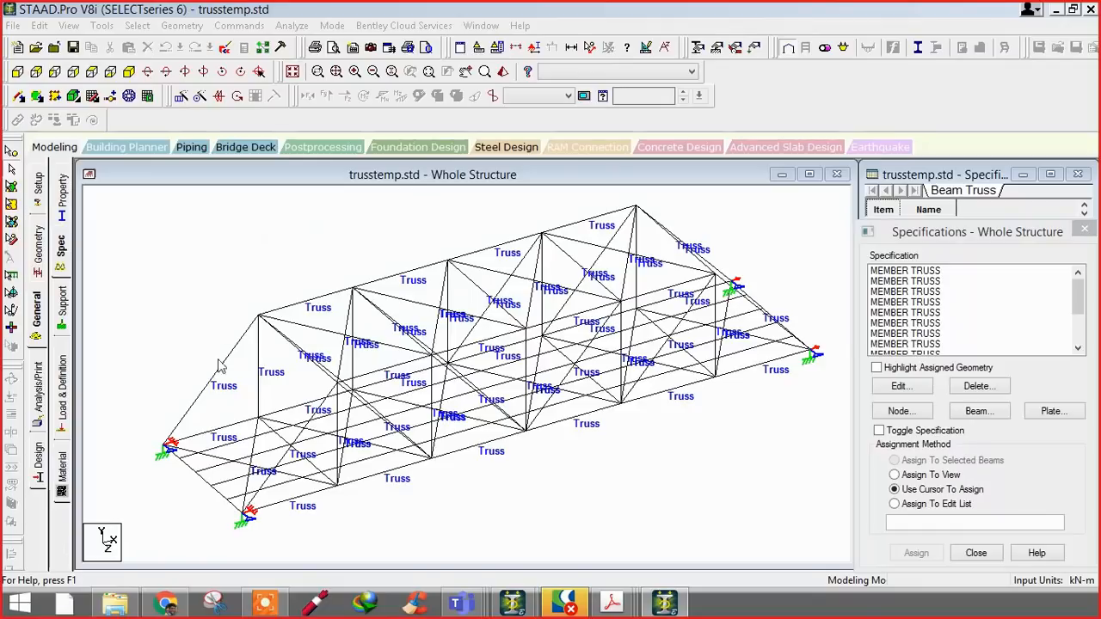
- Open a new vehicle definition from the load definitions and select its width value for editing
click(33, 334)
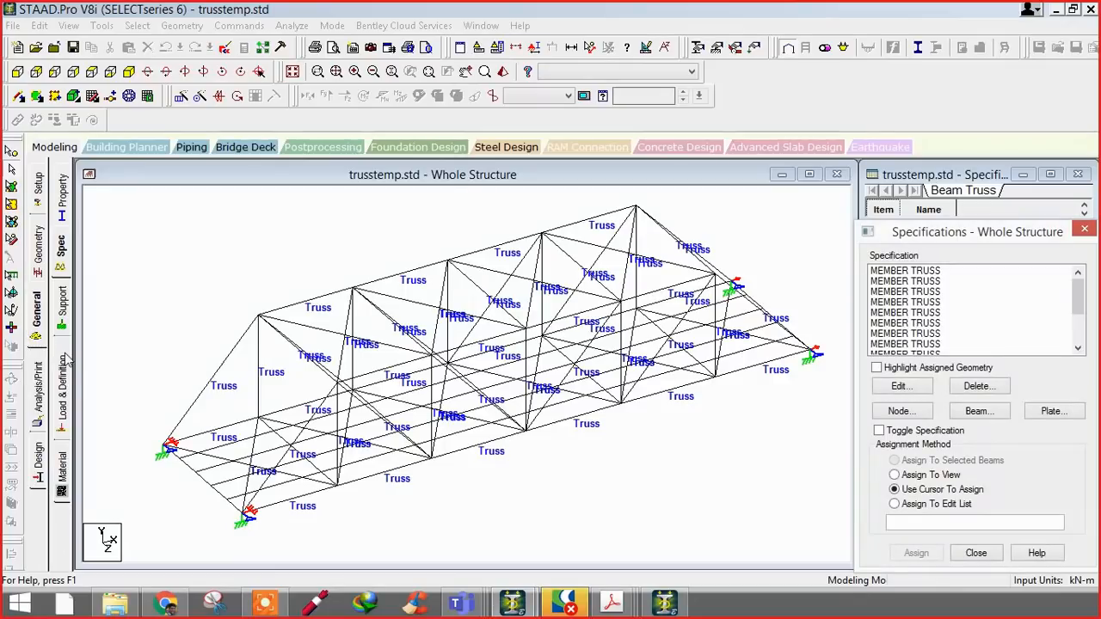
click(67, 380)
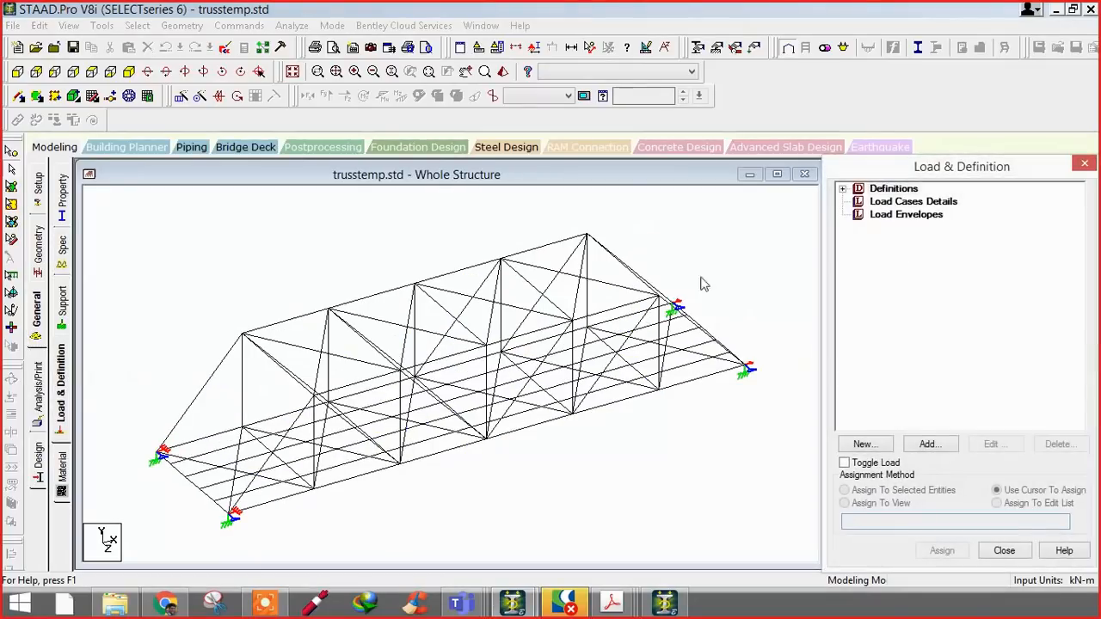
click(844, 189)
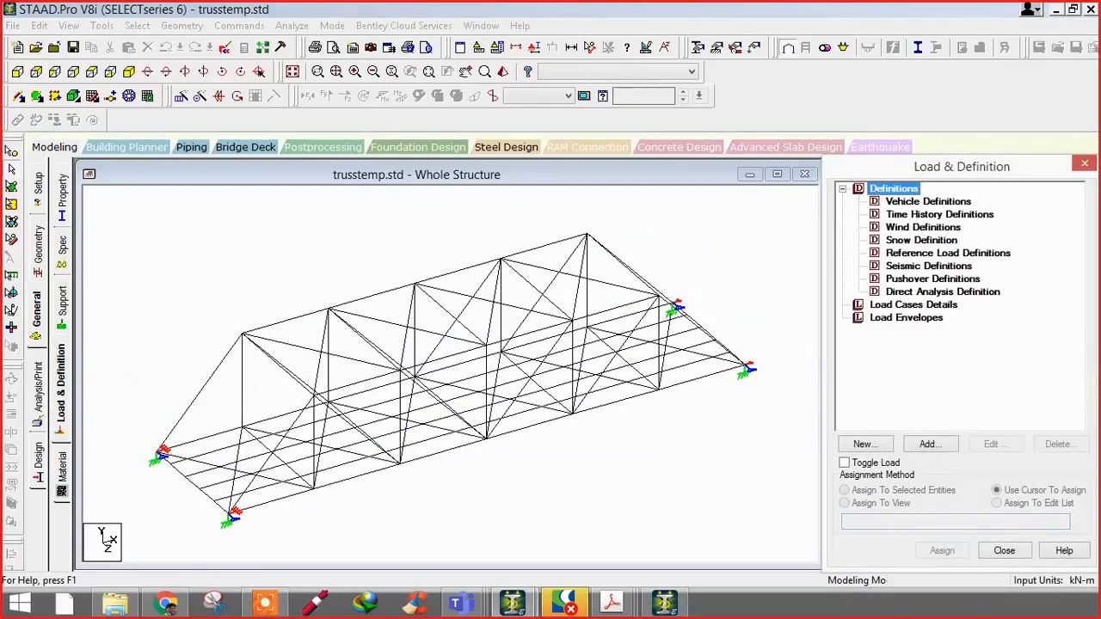
click(665, 603)
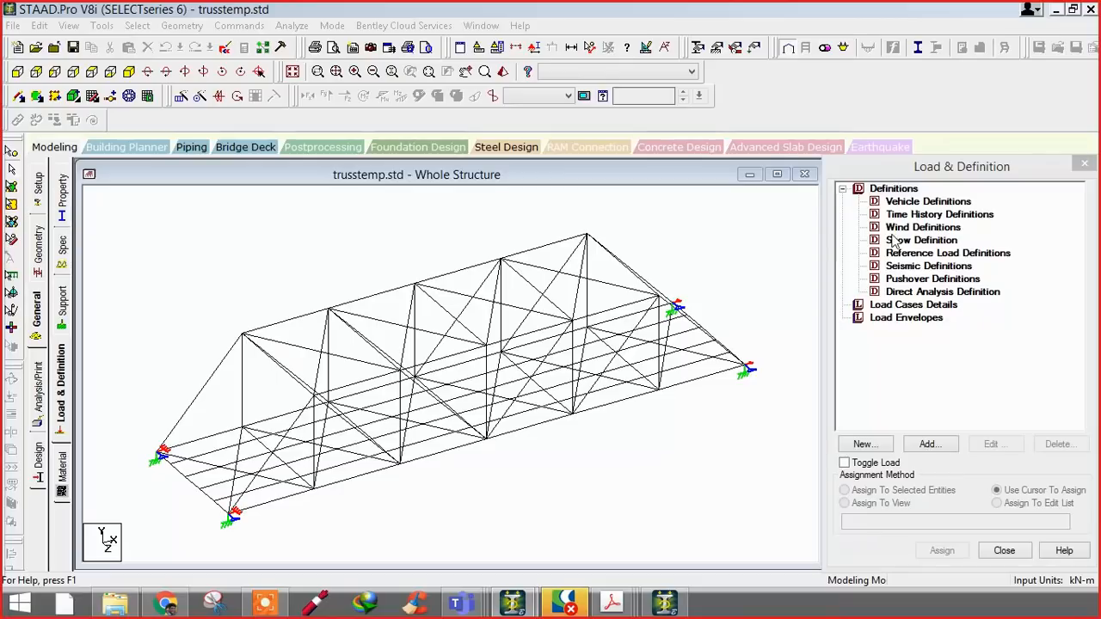
click(925, 205)
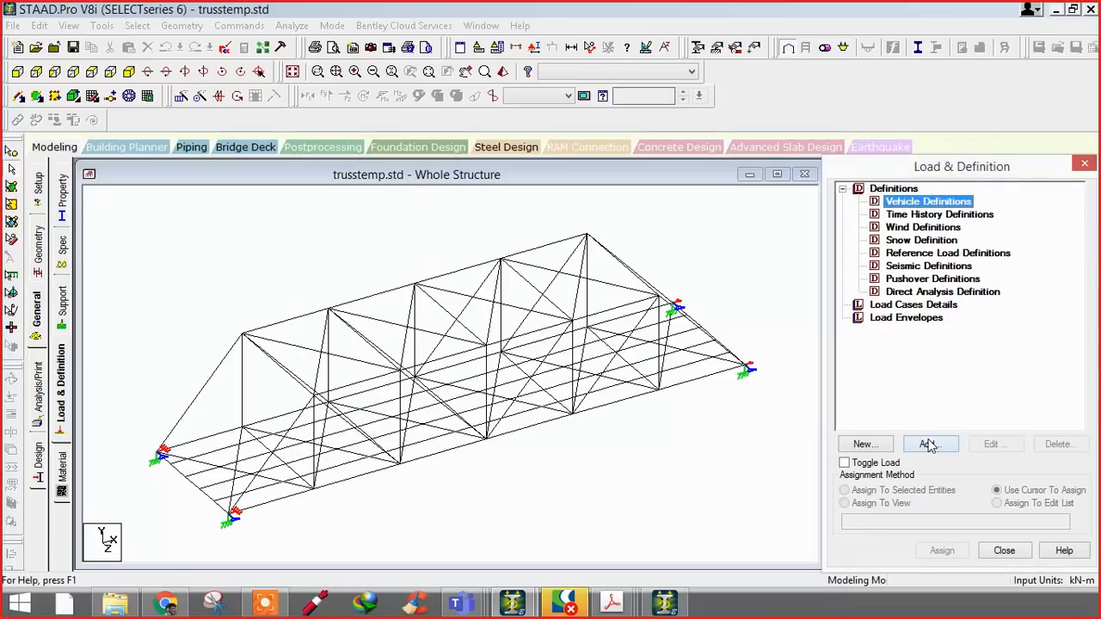
click(927, 444)
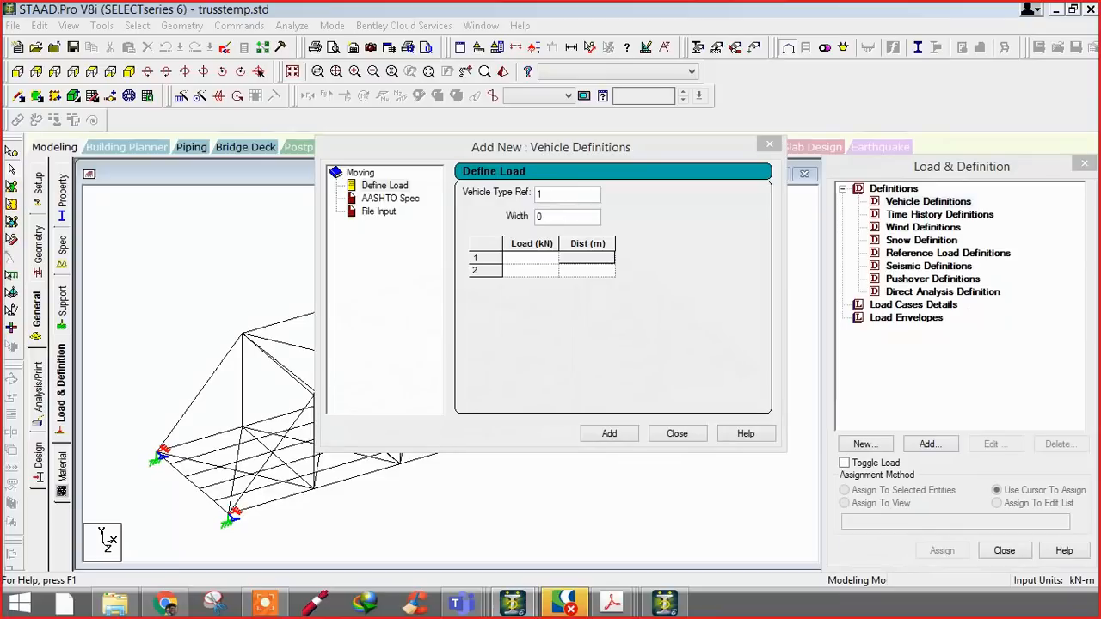
double_click(566, 217)
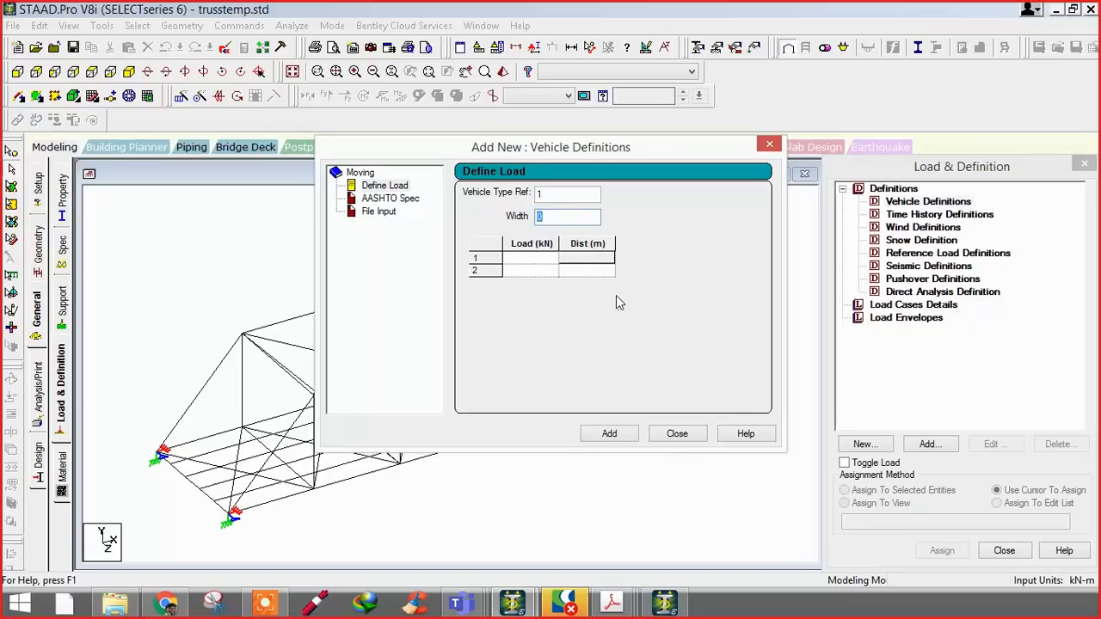
- In File Explorer, browse to the CODE\IRC folder on Local Disk (E:) and open IRC 6-2016.pdf in Adobe Acrobat Pro
right_click(114, 604)
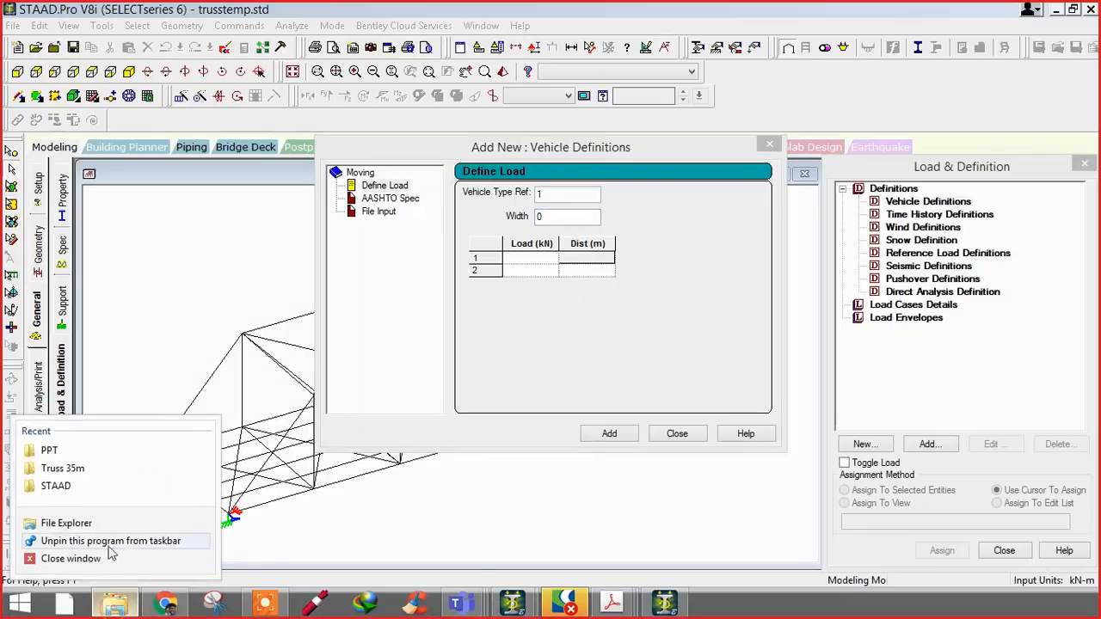
click(60, 523)
drag(27, 221, 322, 7)
double_click(672, 302)
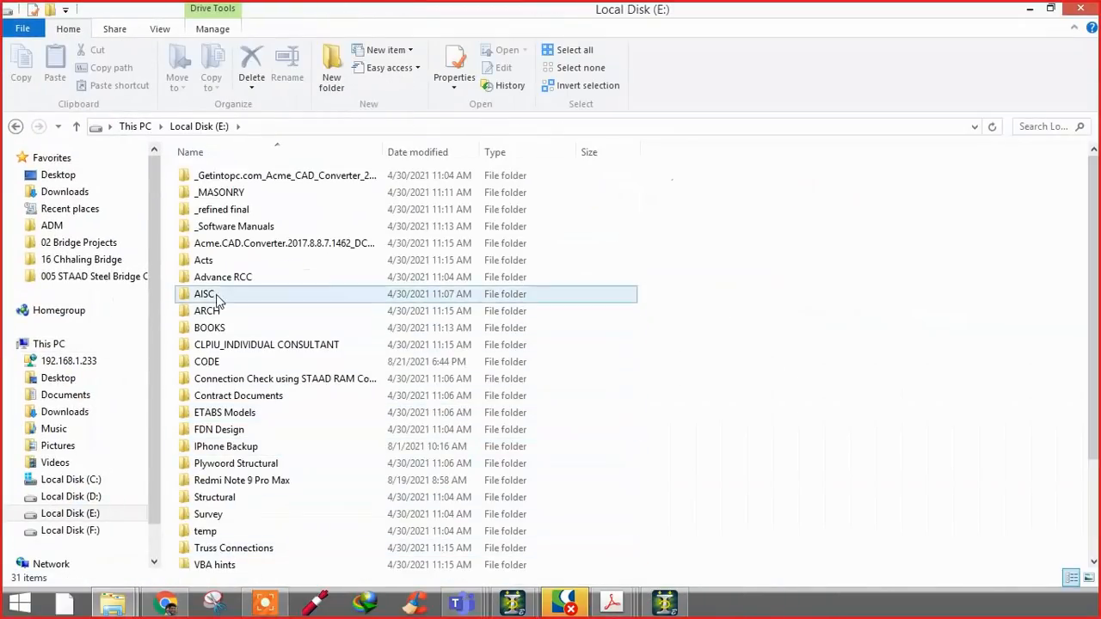
click(220, 364)
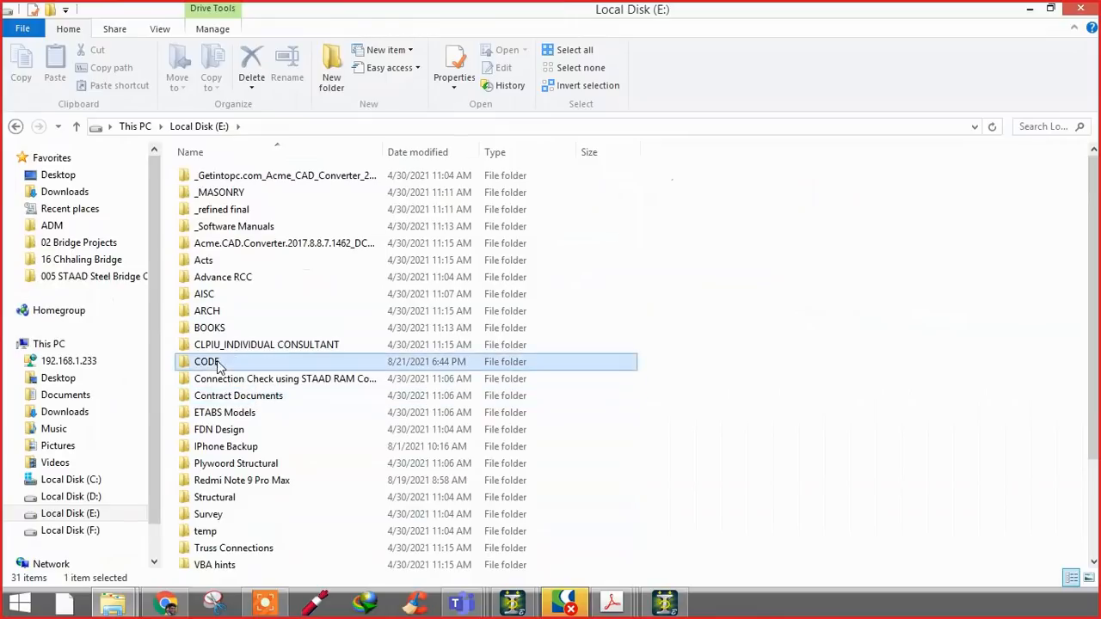
double_click(219, 364)
click(216, 332)
double_click(216, 332)
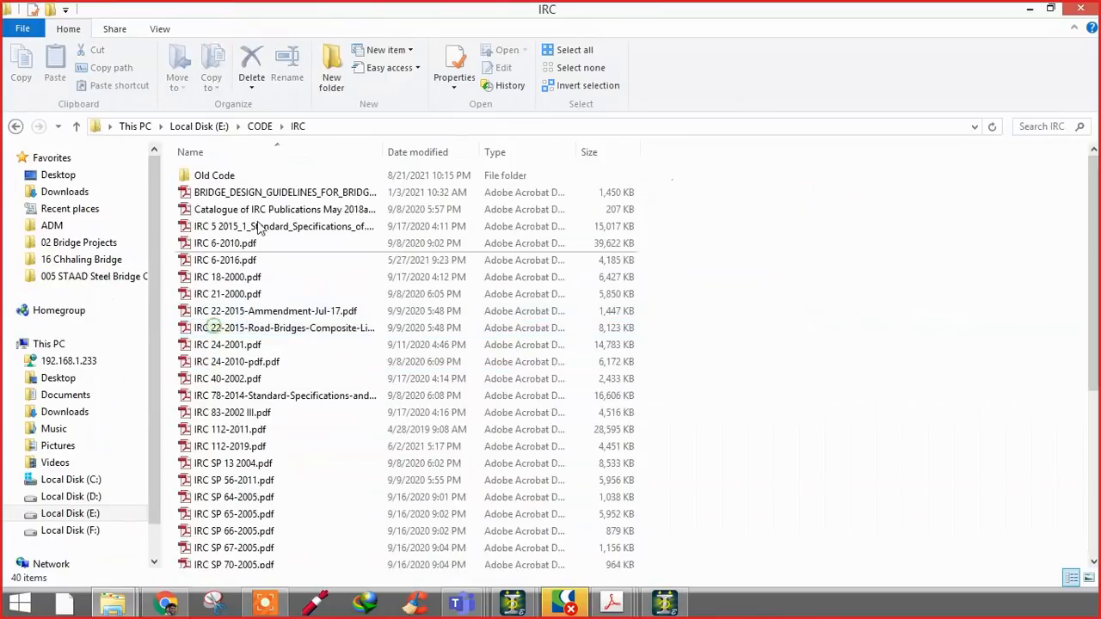
click(280, 261)
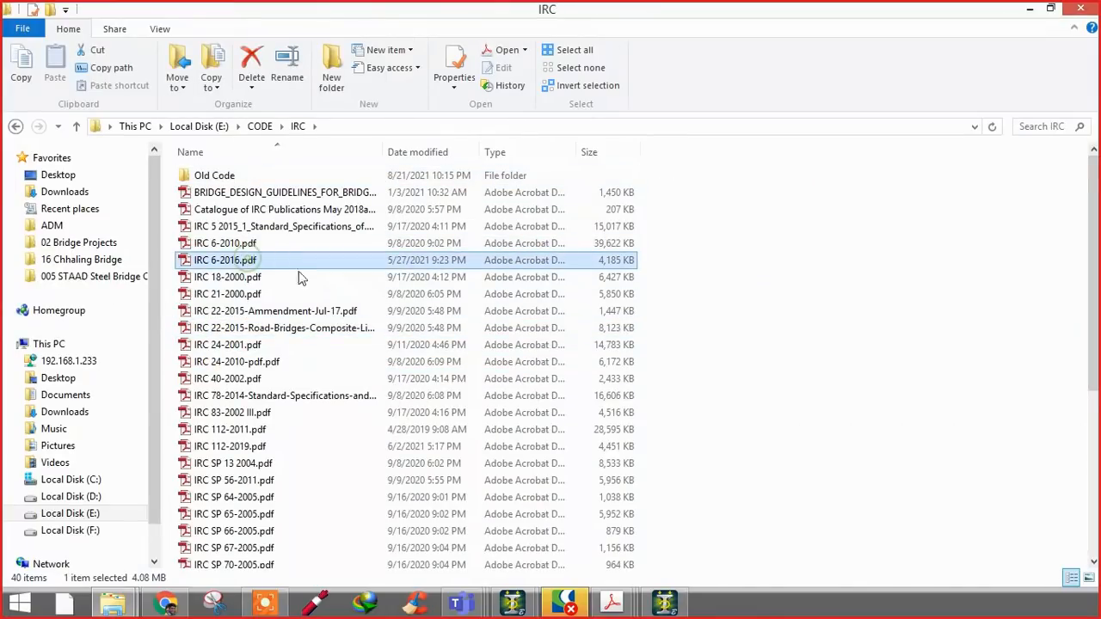
double_click(280, 261)
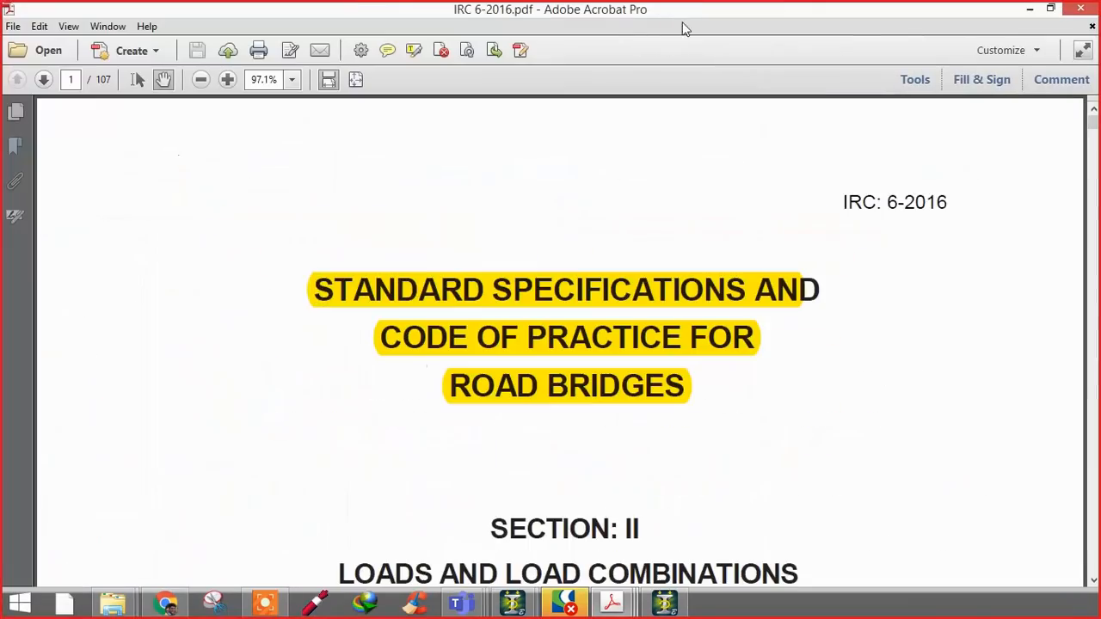
- Find the Class 'A' Train of Vehicles figure (Fig. 2, Clause 204.1) on page 18 of the code
scroll(462, 356, down, 10)
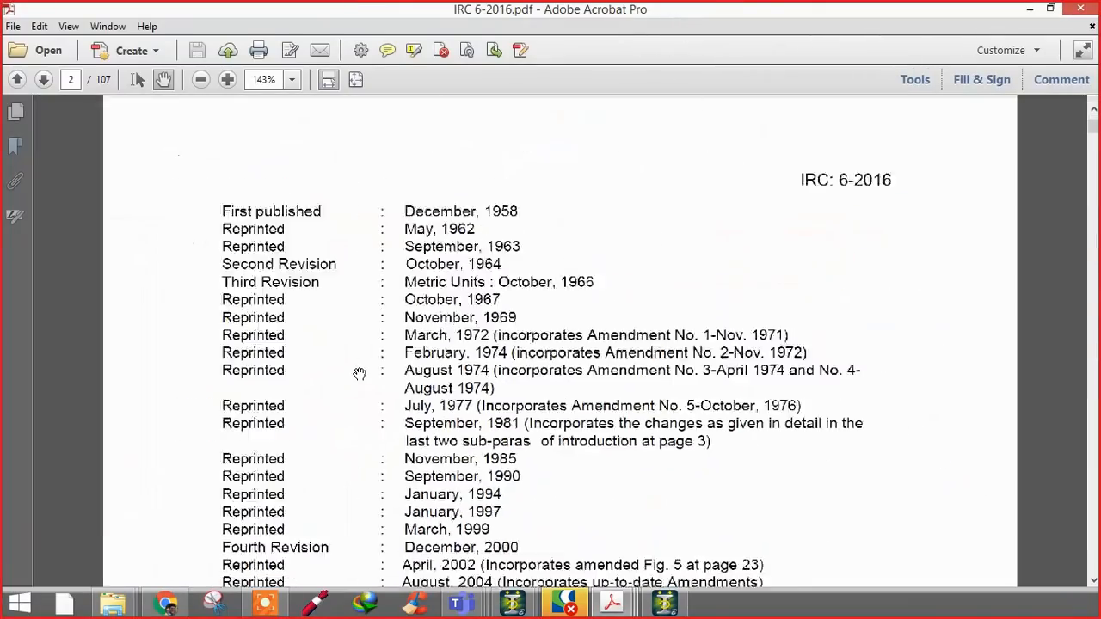
scroll(360, 374, down, 20)
scroll(456, 401, down, 20)
scroll(469, 399, down, 20)
scroll(478, 387, up, 11)
scroll(479, 387, down, 11)
scroll(481, 390, down, 15)
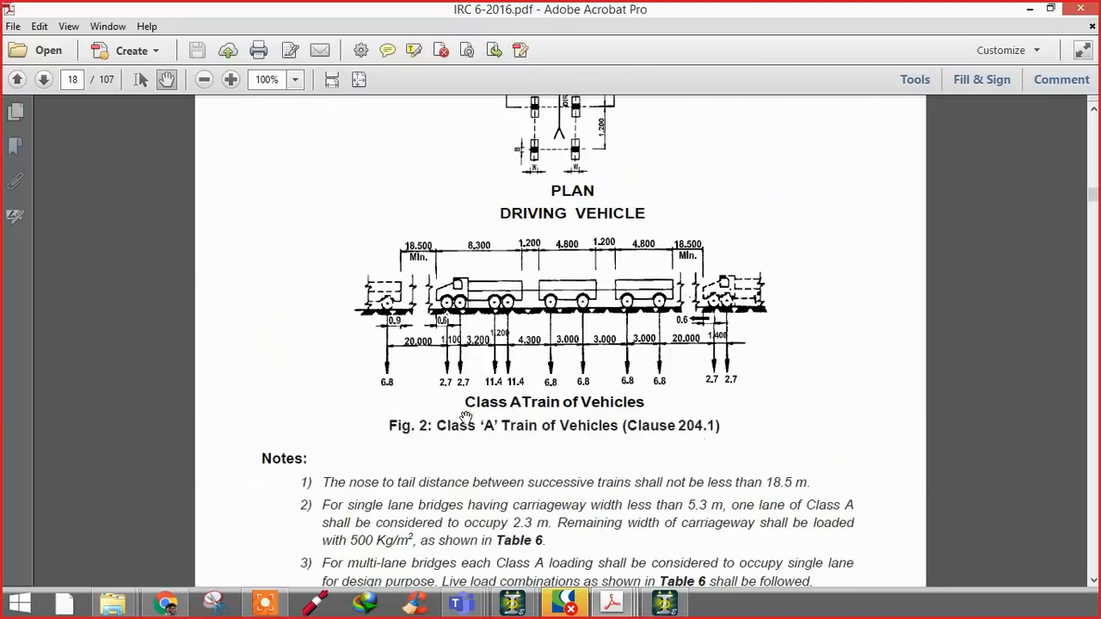
- Examine the wheel gauge and axle spacings in the plan of the Class A driving vehicle on page 18
scroll(499, 447, up, 5)
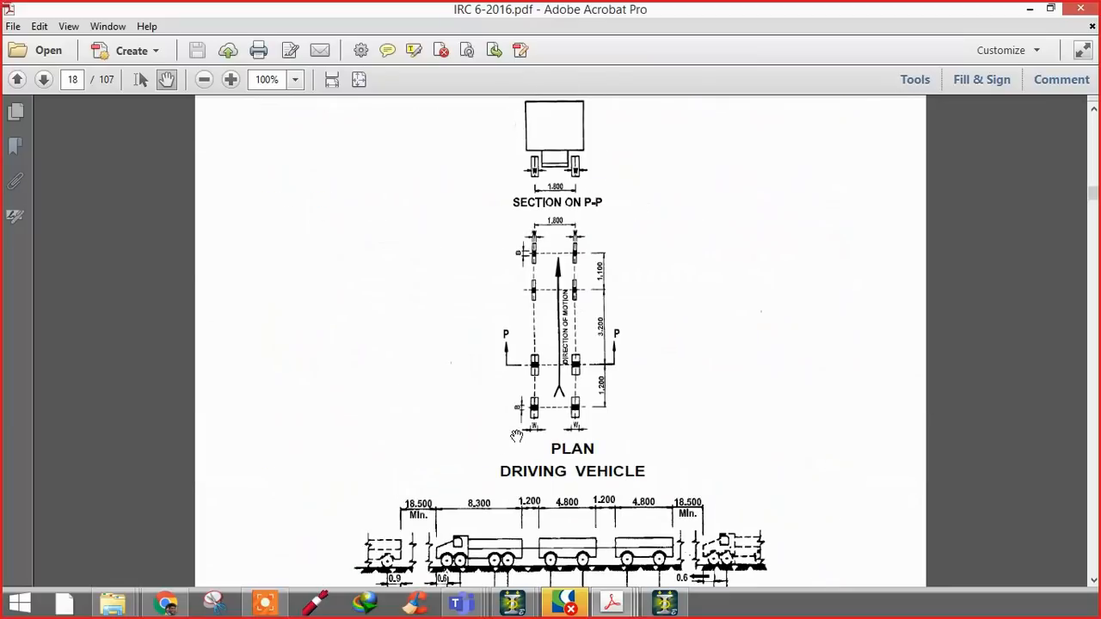
ctrl+scroll(553, 222, up, 3)
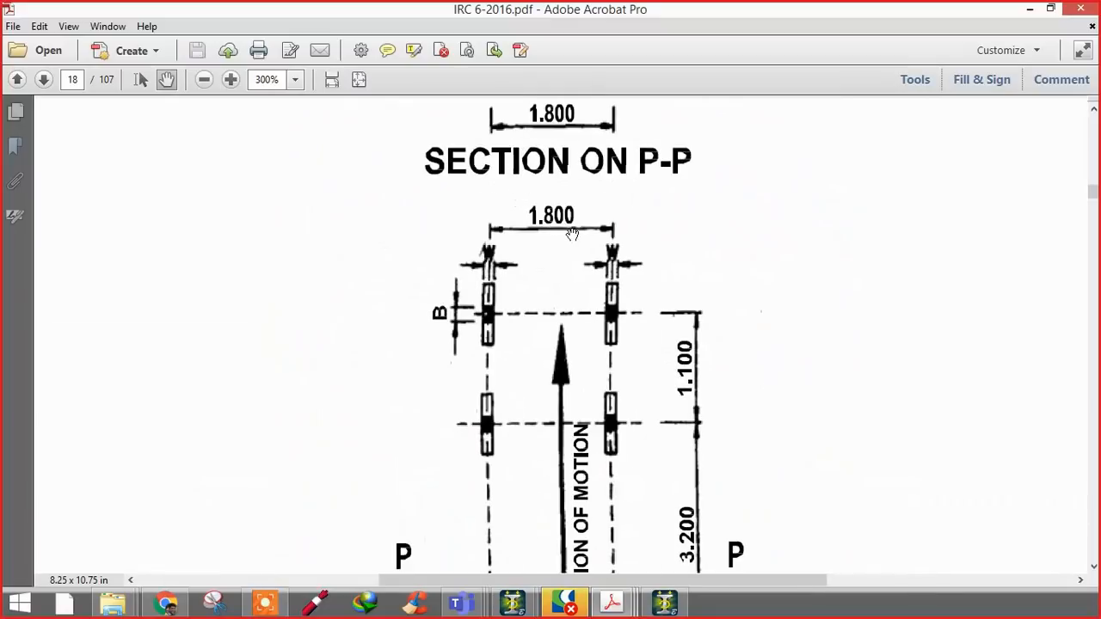
ctrl+scroll(594, 312, down, 2)
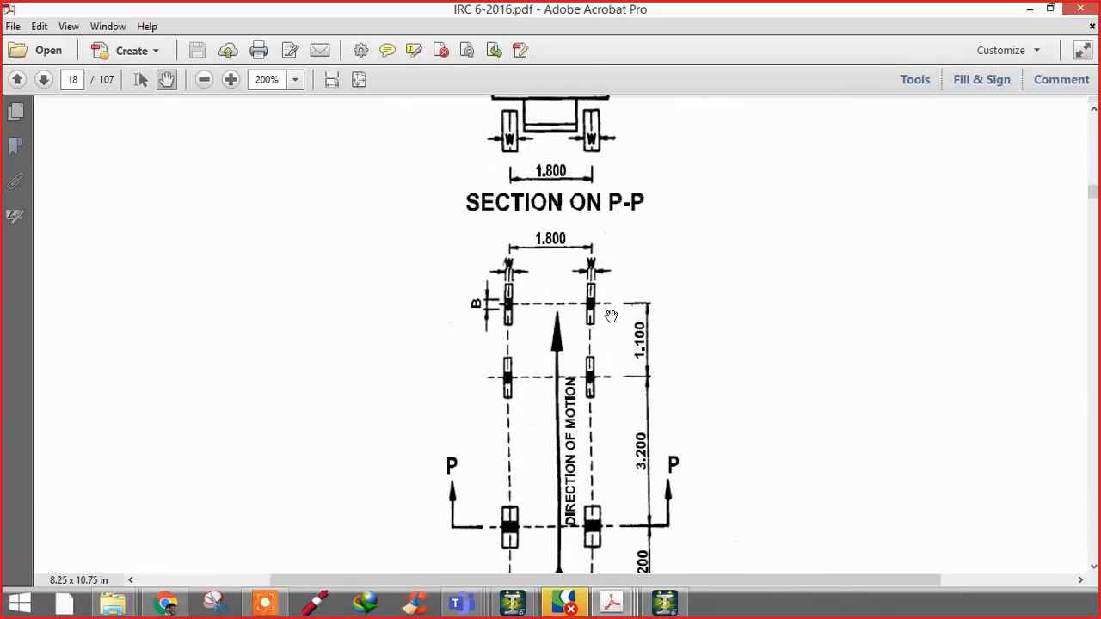
drag(610, 317, 607, 289)
mouse_move(599, 359)
mouse_down()
mouse_move(592, 308)
mouse_move(629, 273)
mouse_move(627, 242)
mouse_up()
drag(619, 341, 623, 287)
drag(621, 368, 613, 301)
ctrl+scroll(533, 312, down, 1)
drag(541, 445, 556, 290)
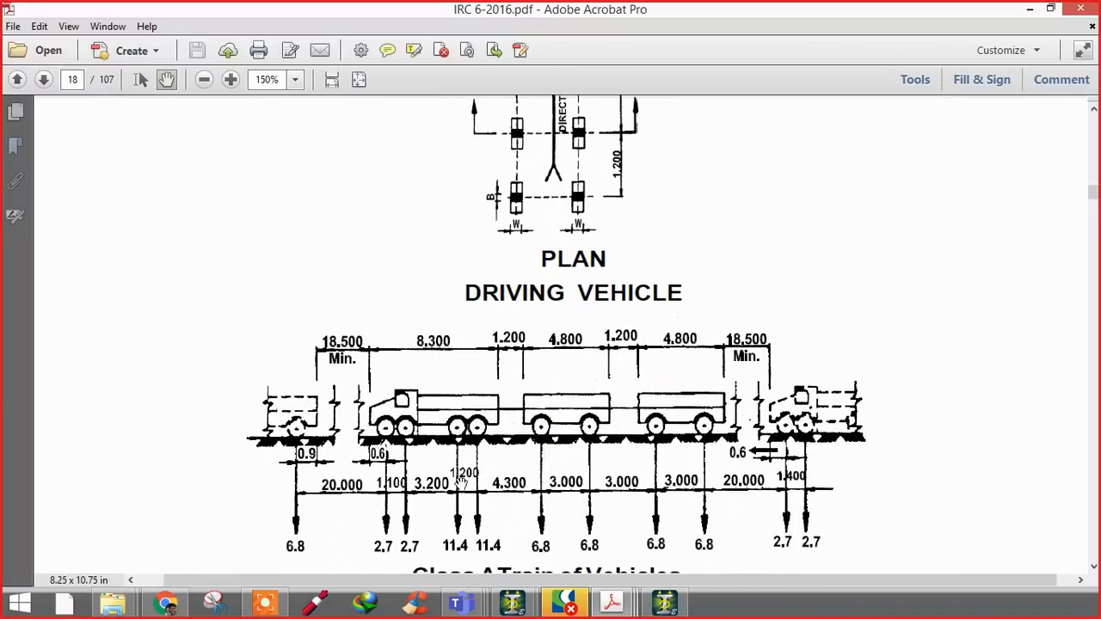
- Examine the axle loads and axle spacings along the Class A Train of Vehicles figure
ctrl+scroll(376, 506, up, 2)
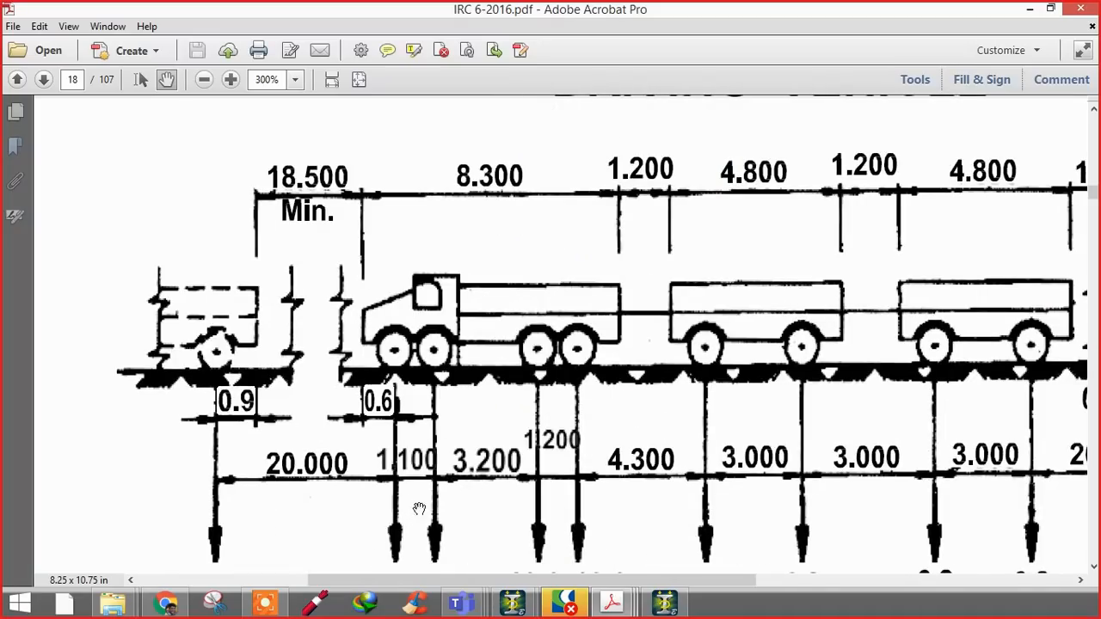
scroll(418, 504, down, 3)
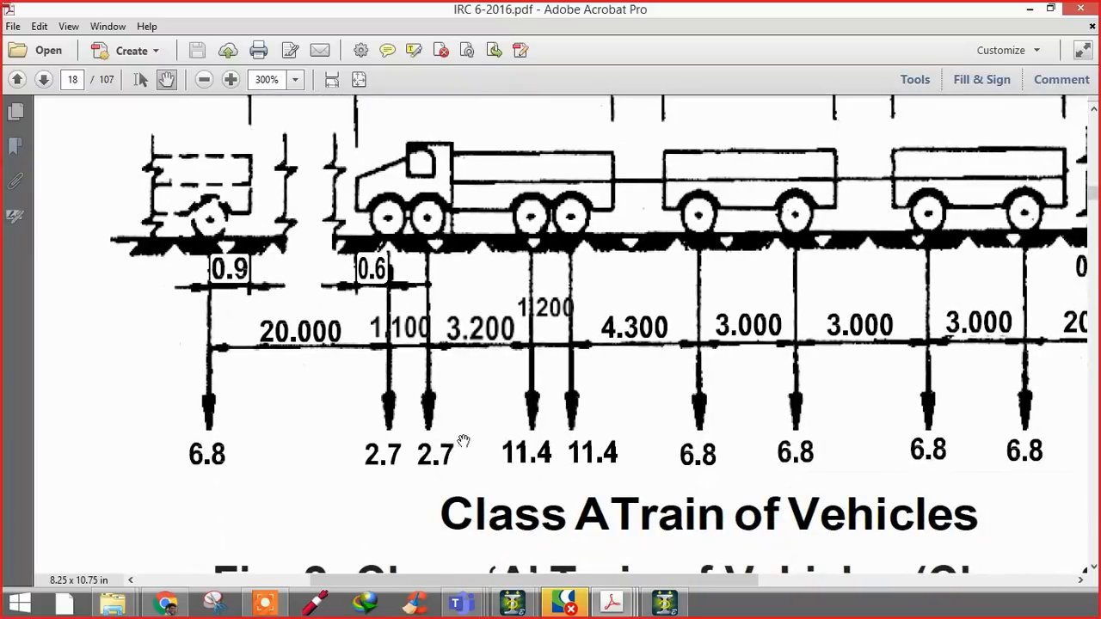
scroll(515, 437, right, 5)
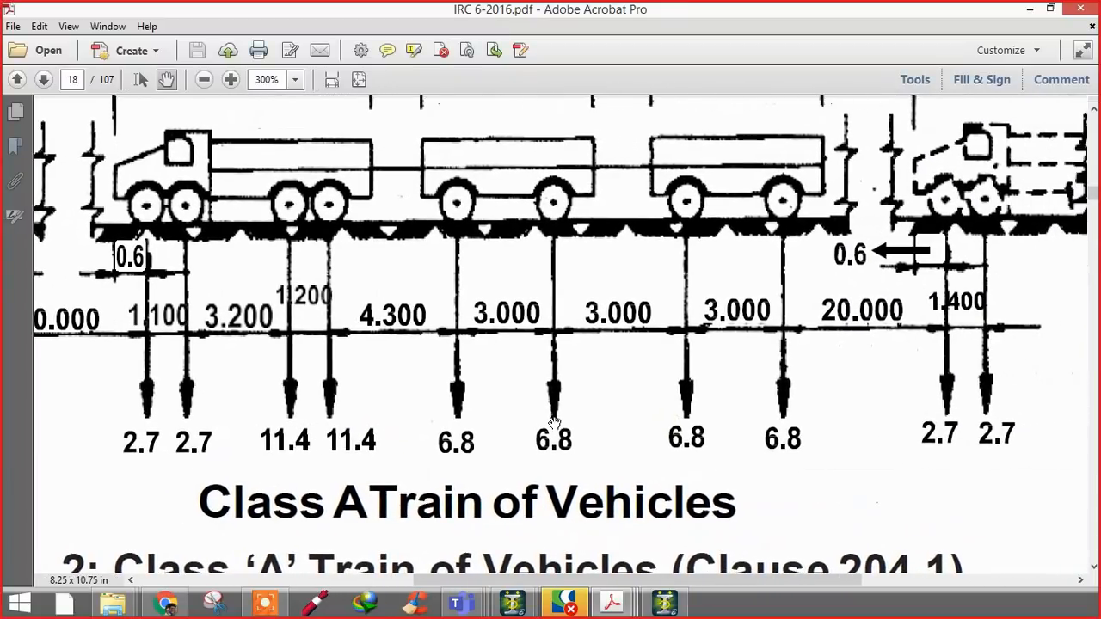
drag(770, 382, 571, 500)
ctrl+scroll(570, 499, down, 2)
ctrl+scroll(711, 383, up, 2)
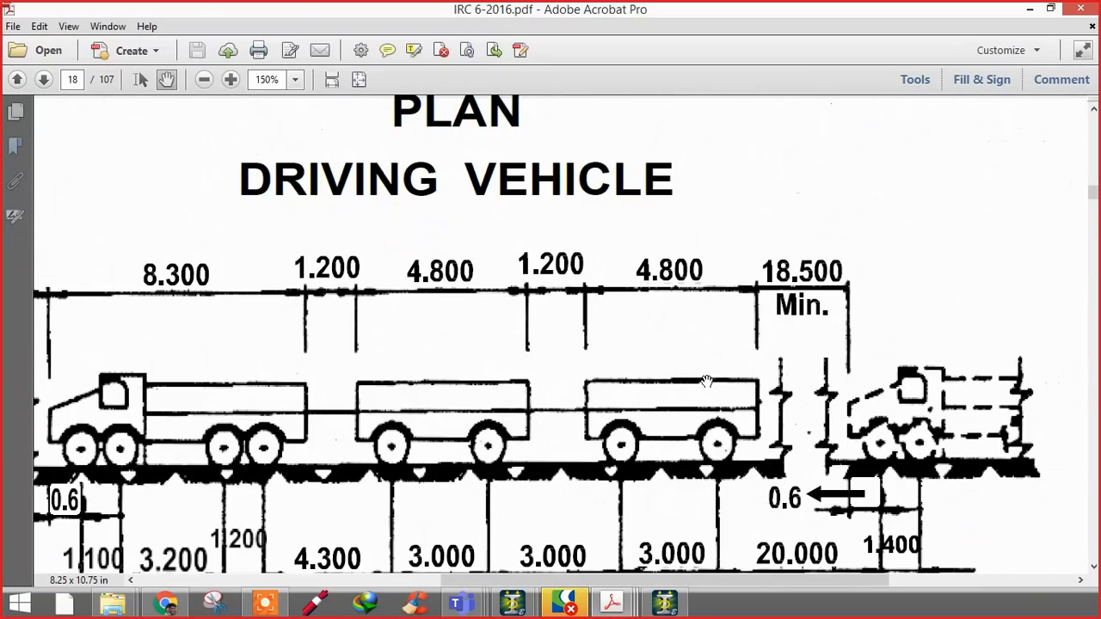
drag(715, 391, 576, 388)
- Examine the trailer lengths and the minimum gap between successive trains in the Class A figure
ctrl+scroll(646, 293, up, 1)
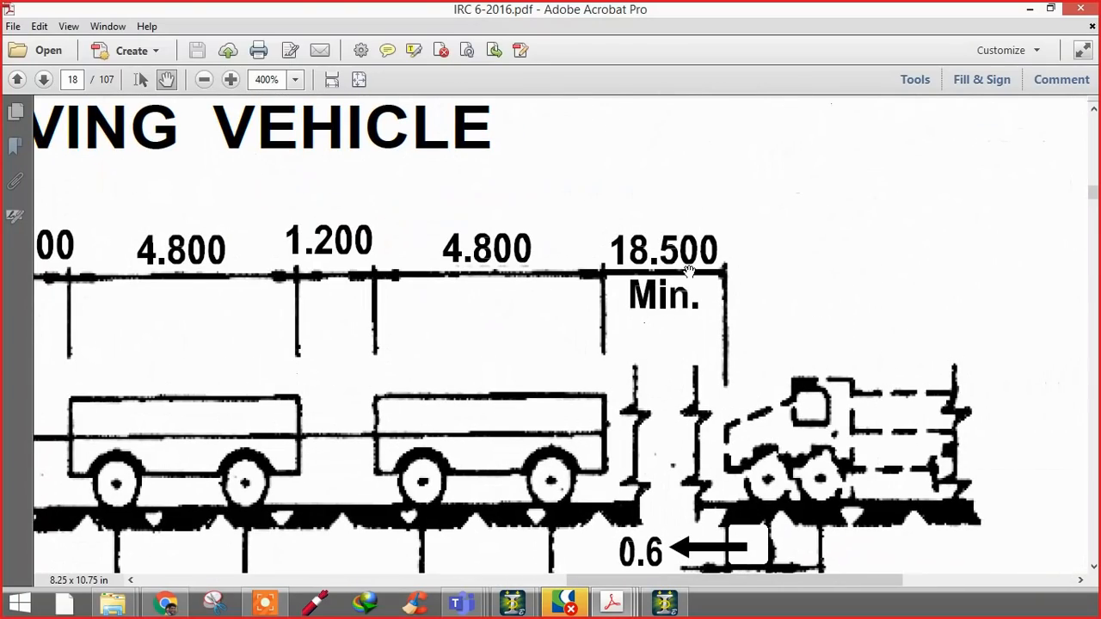
ctrl+scroll(688, 301, down, 2)
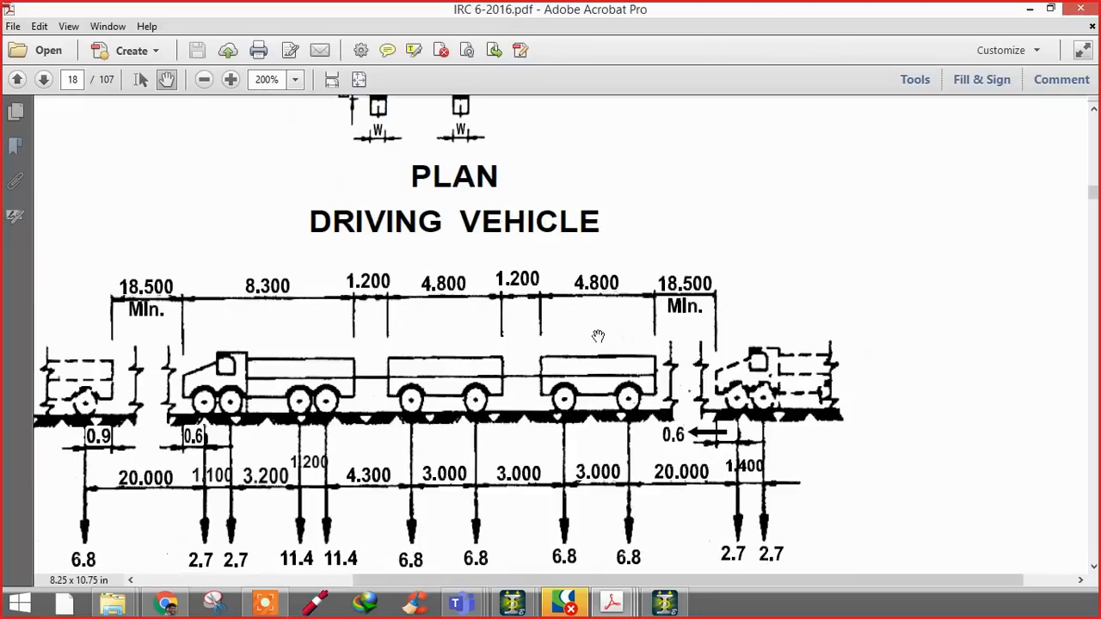
drag(595, 335, 670, 293)
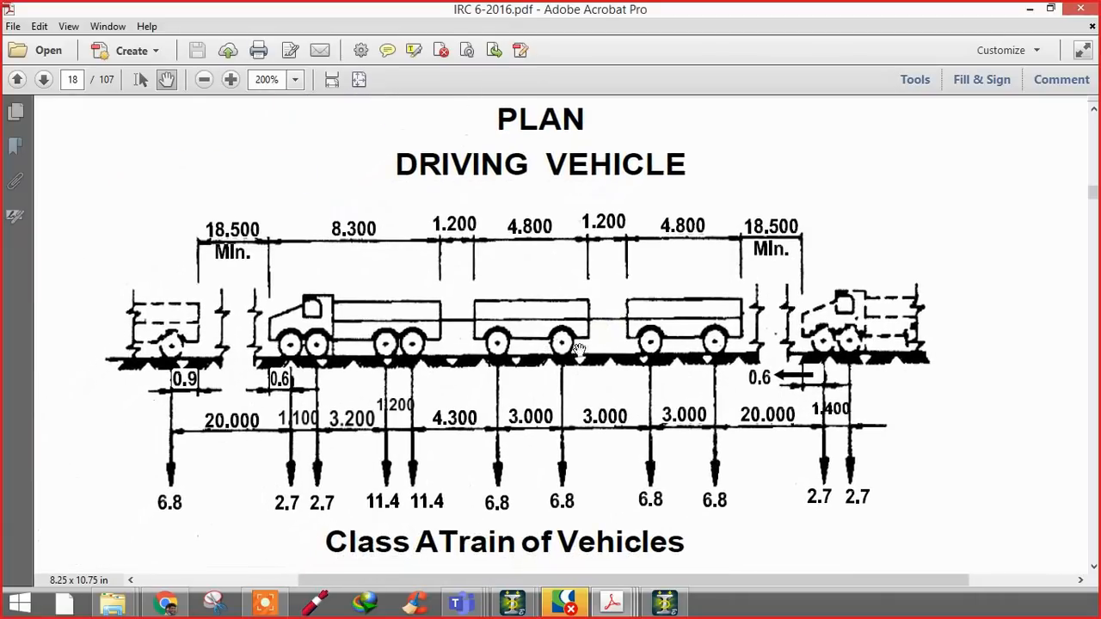
mouse_move(525, 419)
mouse_down()
mouse_move(506, 388)
mouse_move(506, 405)
mouse_move(552, 260)
mouse_move(546, 424)
mouse_up()
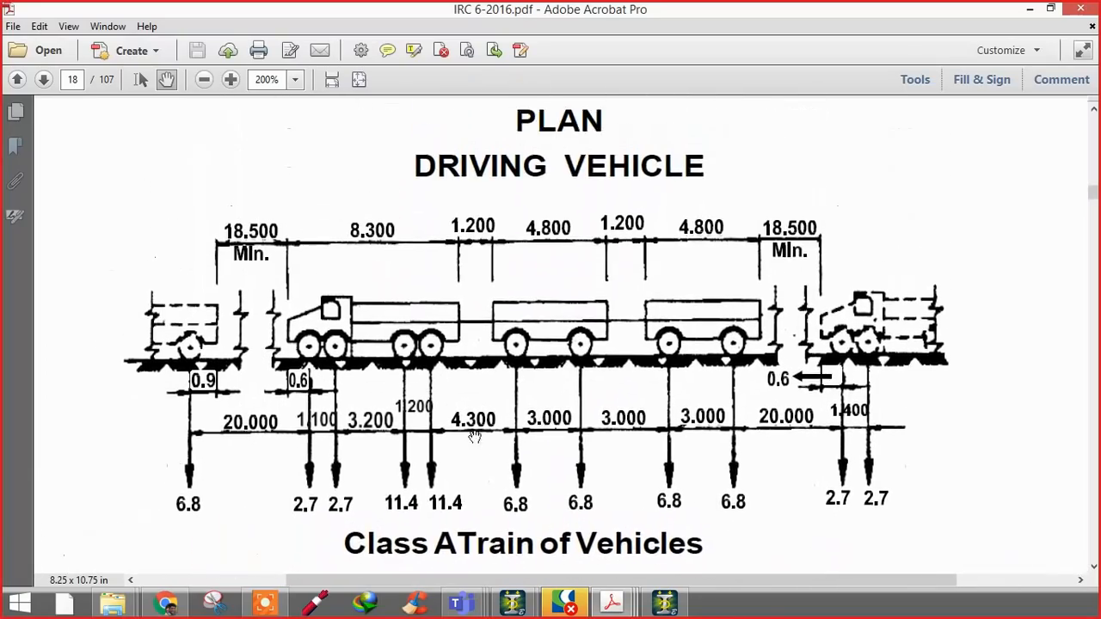
ctrl+scroll(476, 435, down, 2)
ctrl+scroll(468, 348, up, 3)
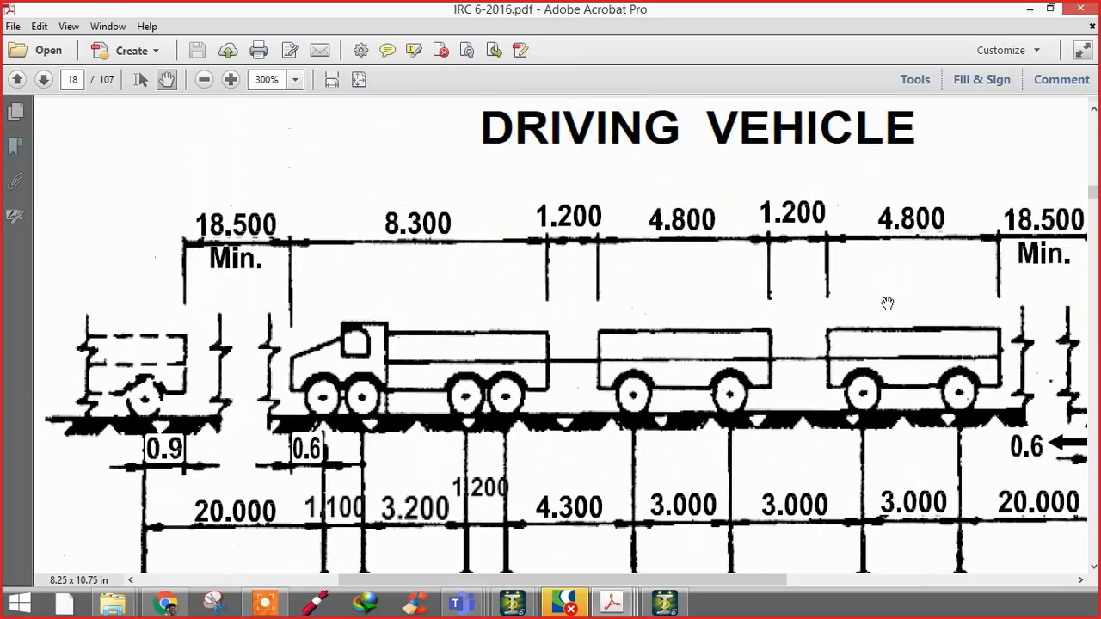
drag(693, 278, 332, 305)
ctrl+scroll(429, 314, down, 2)
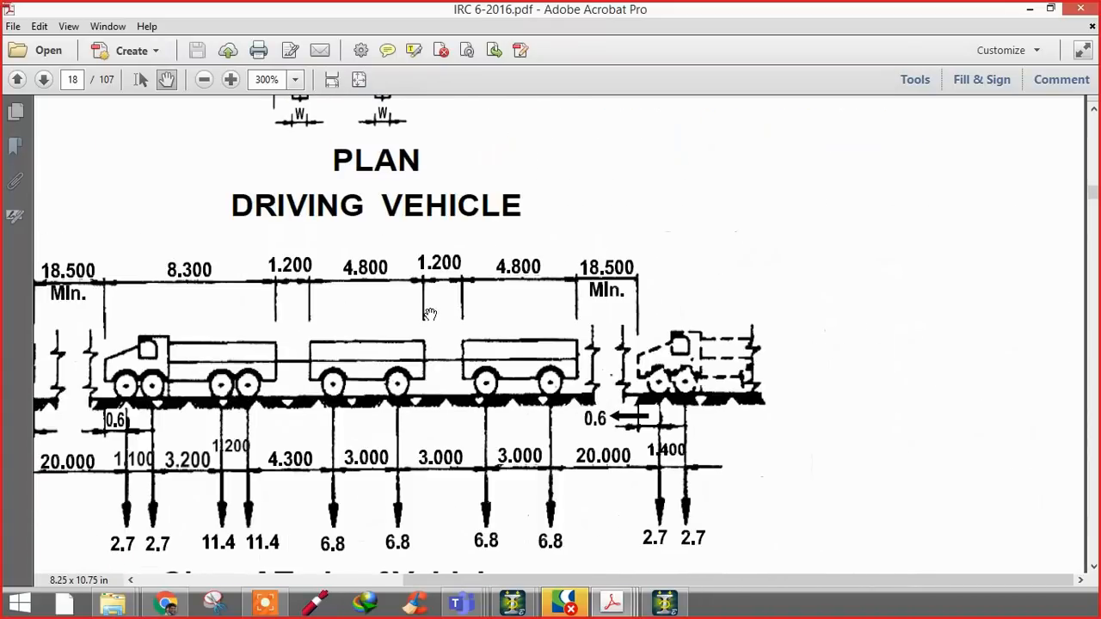
ctrl+scroll(648, 336, up, 3)
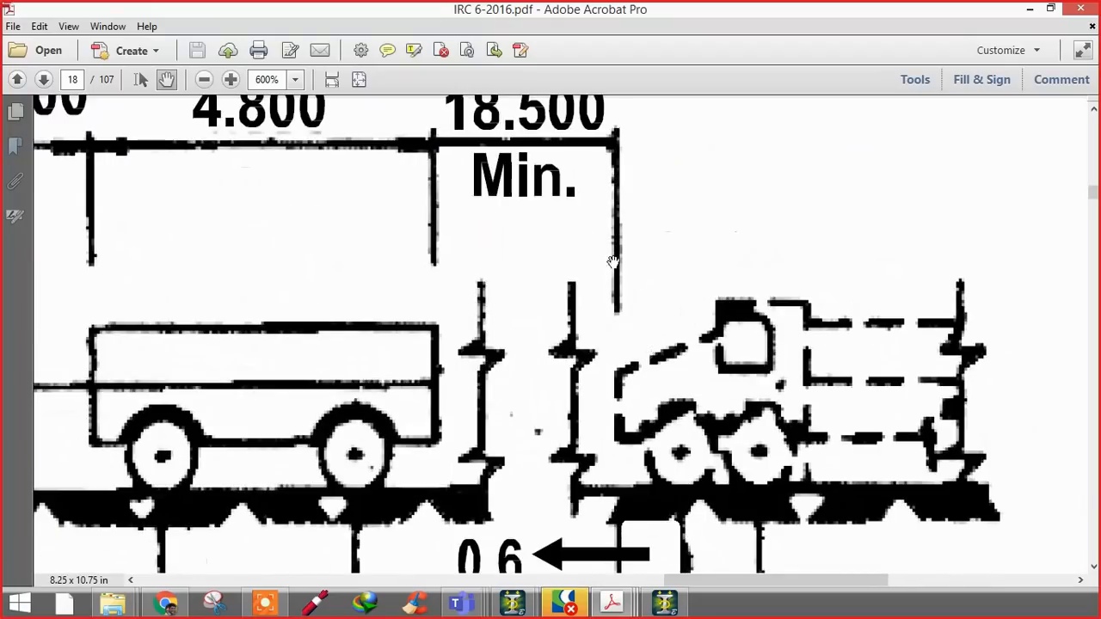
ctrl+scroll(572, 320, down, 1)
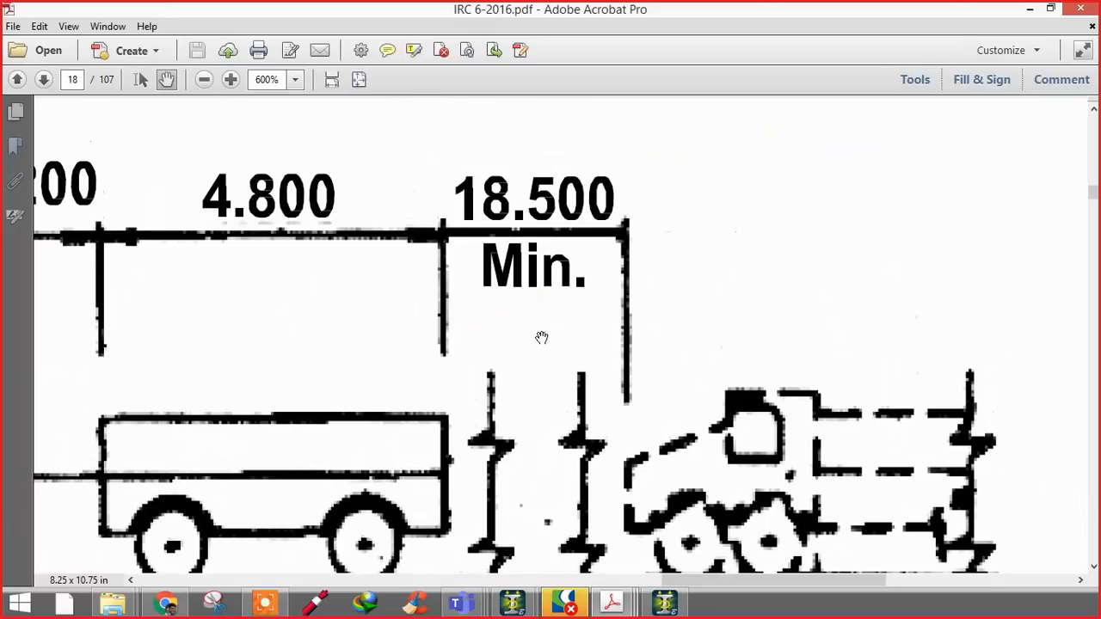
drag(526, 338, 617, 334)
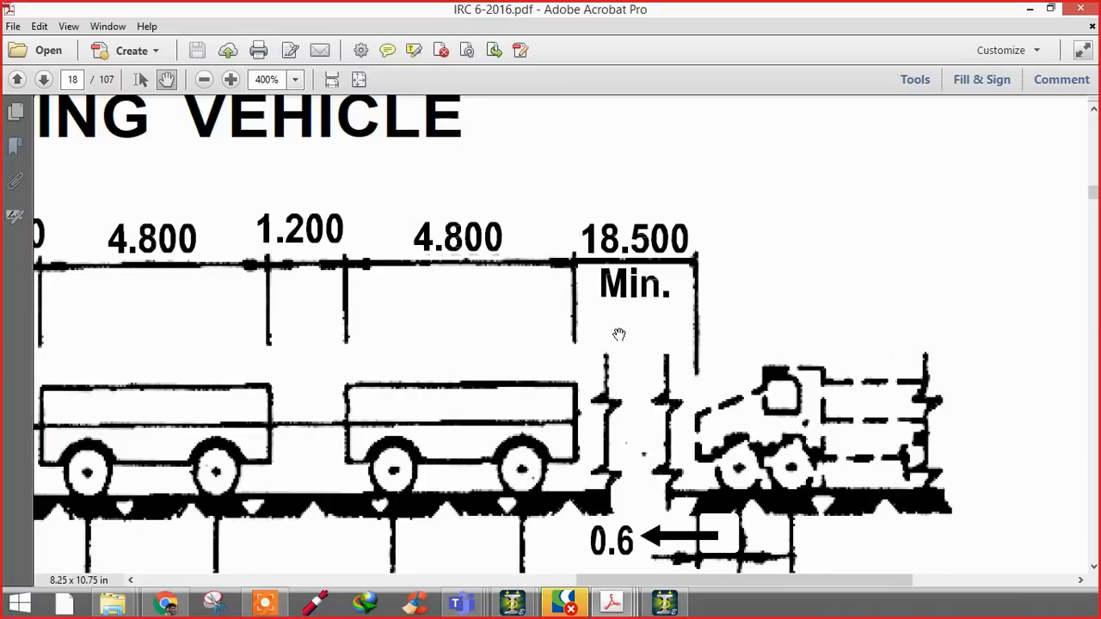
ctrl+scroll(619, 334, down, 1)
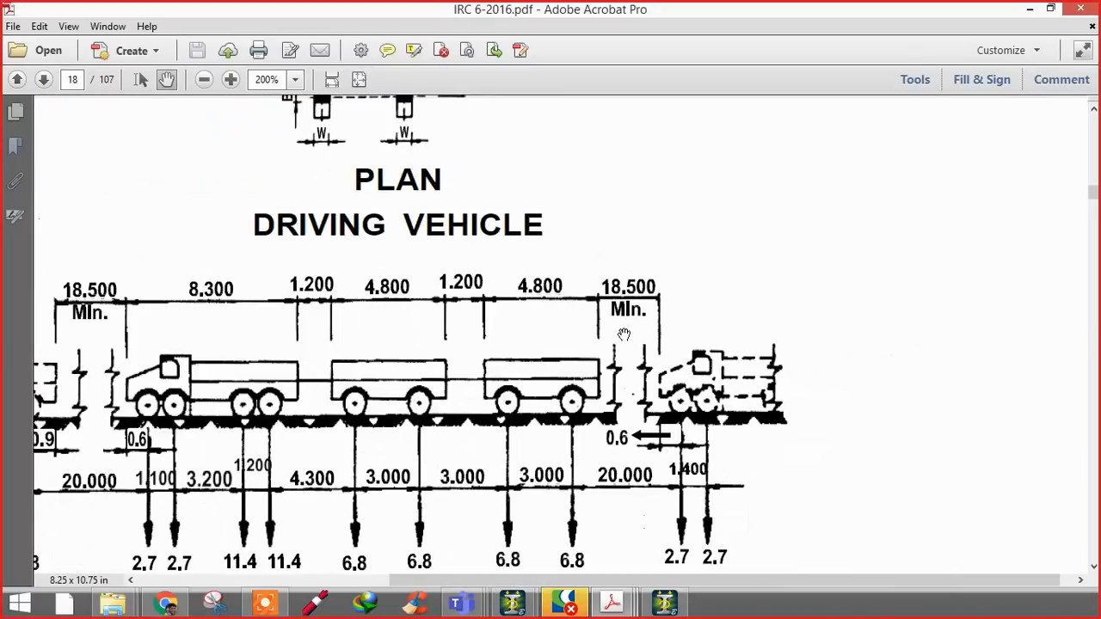
- Minimize the code PDF, close the IRC folder window, and enter 27 kN as the first axle load in STAAD.Pro
click(1030, 9)
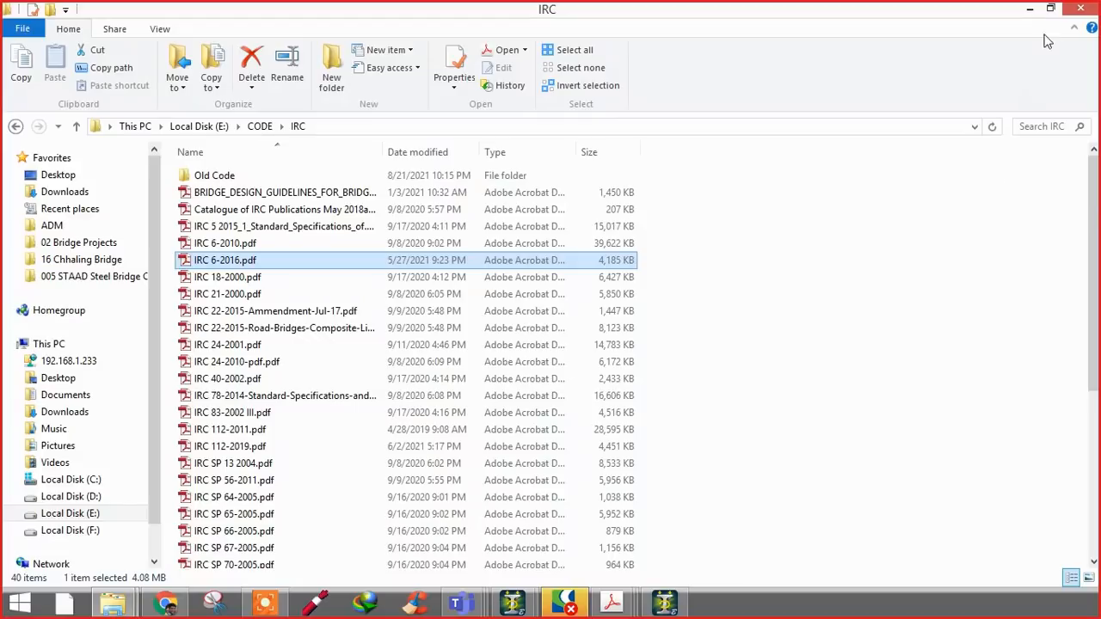
click(1081, 8)
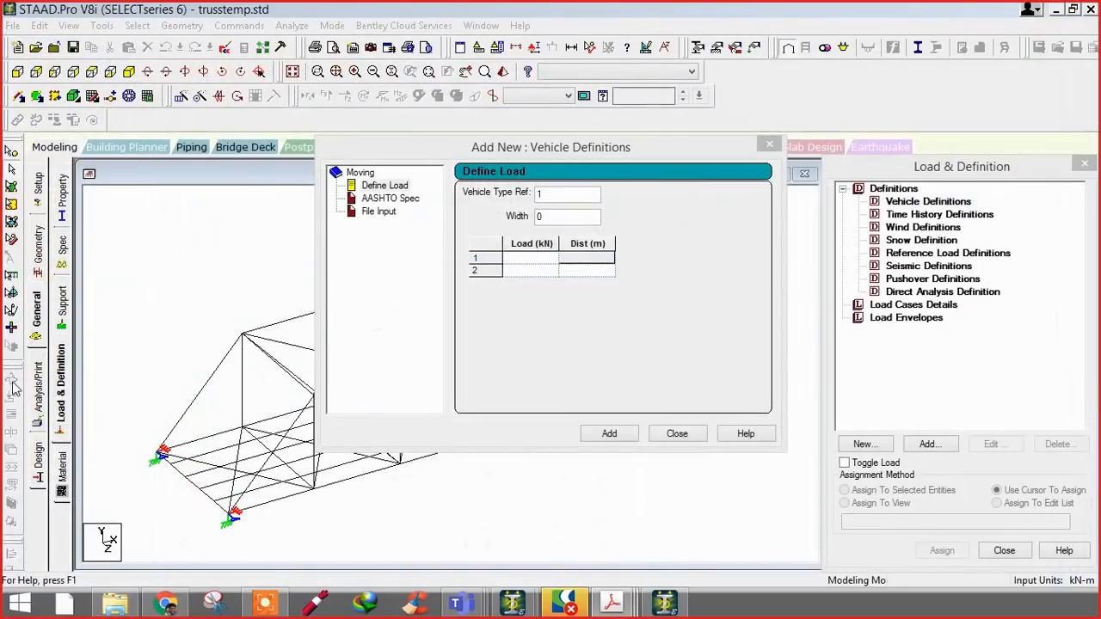
click(527, 258)
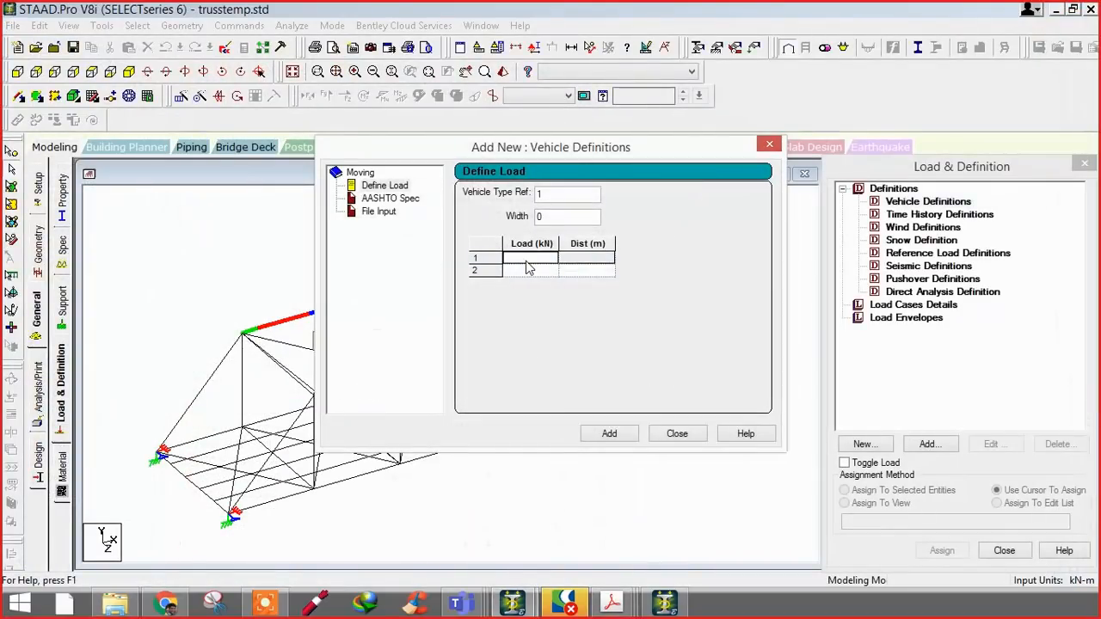
text(27)
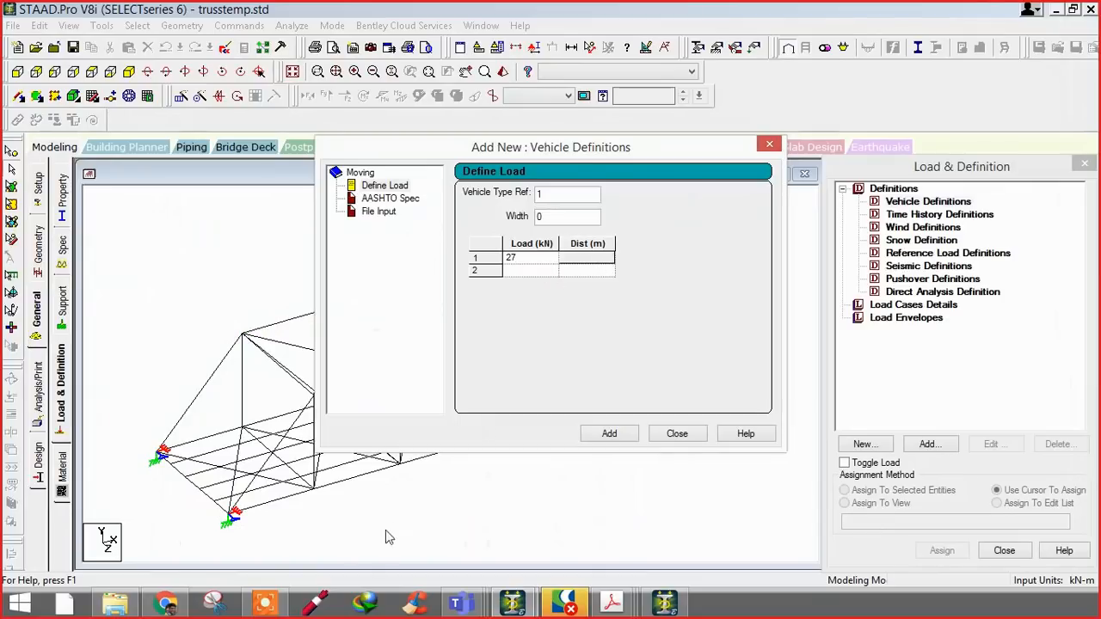
- Switch to WhiteBoard and sketch three downward load arrows side by side in red
click(324, 599)
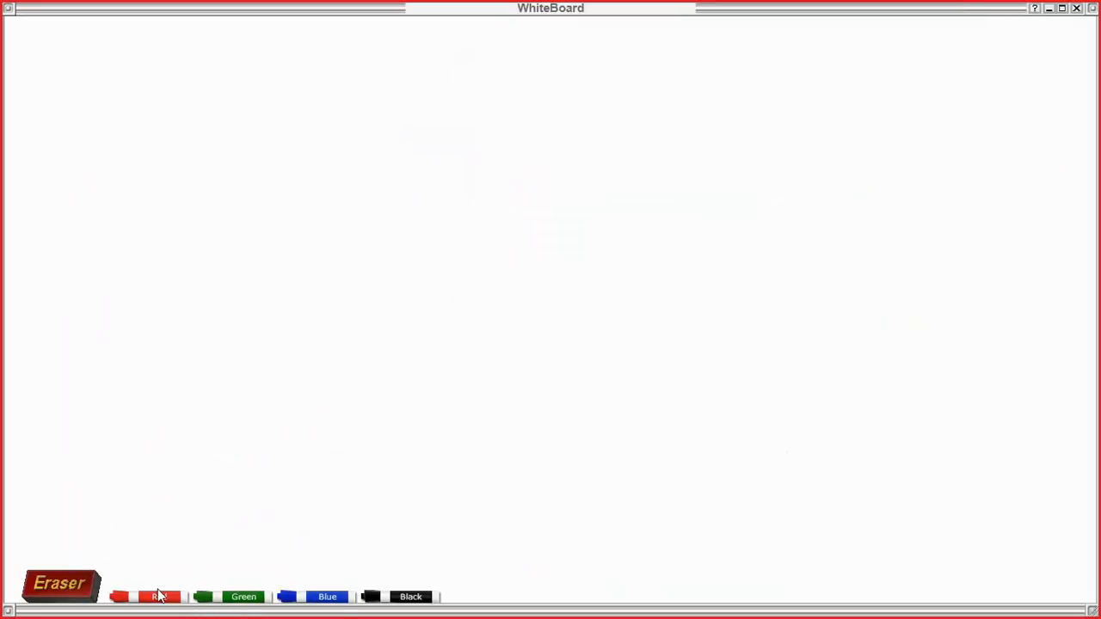
click(152, 596)
mouse_move(276, 185)
mouse_down()
mouse_move(253, 337)
mouse_move(325, 277)
mouse_up()
drag(482, 209, 512, 336)
drag(641, 360, 644, 233)
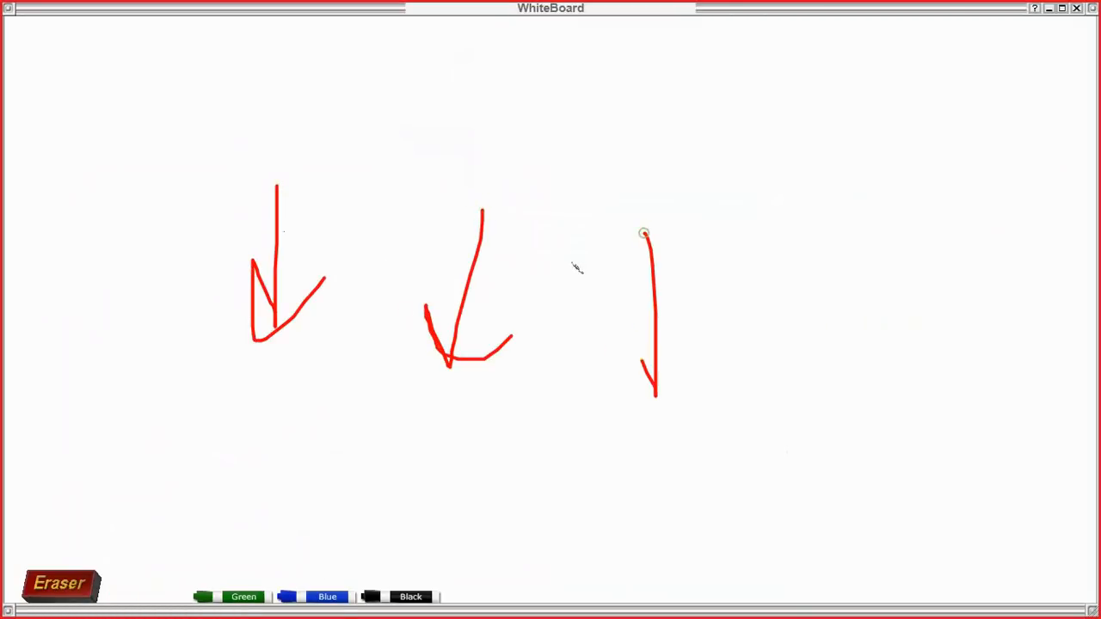
drag(616, 308, 697, 377)
- Mark the gaps between the sketched arrows with connecting strokes and ticks, circle each arrow, and write 0 beside the first
drag(303, 241, 490, 269)
drag(383, 215, 565, 200)
drag(534, 270, 623, 298)
drag(540, 241, 639, 243)
mouse_move(287, 180)
mouse_down()
mouse_move(259, 382)
mouse_move(221, 157)
mouse_up()
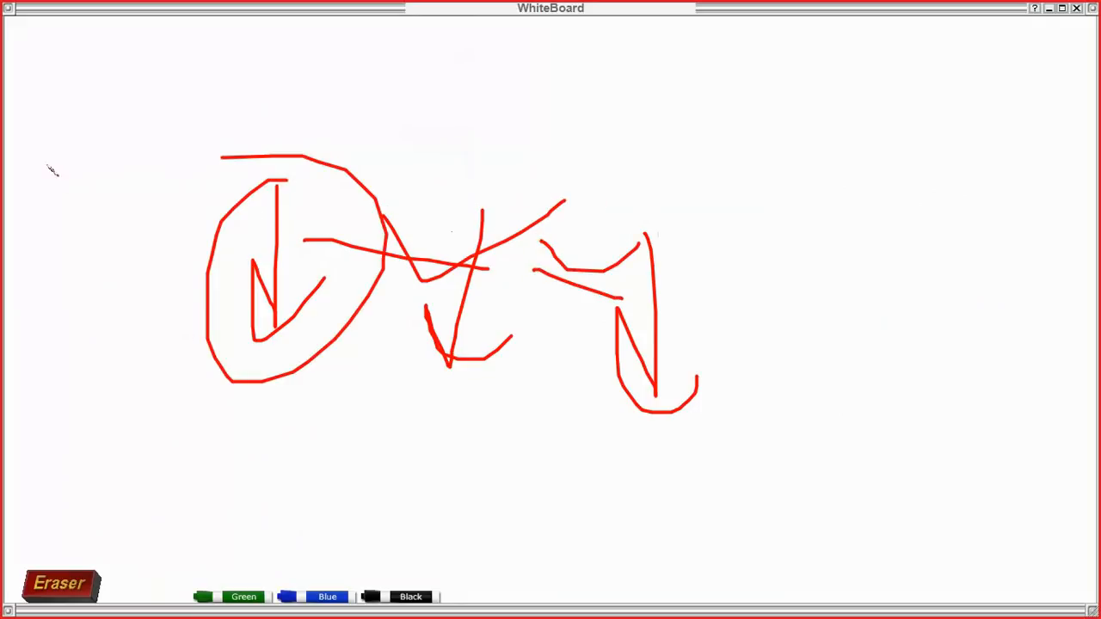
drag(177, 190, 170, 186)
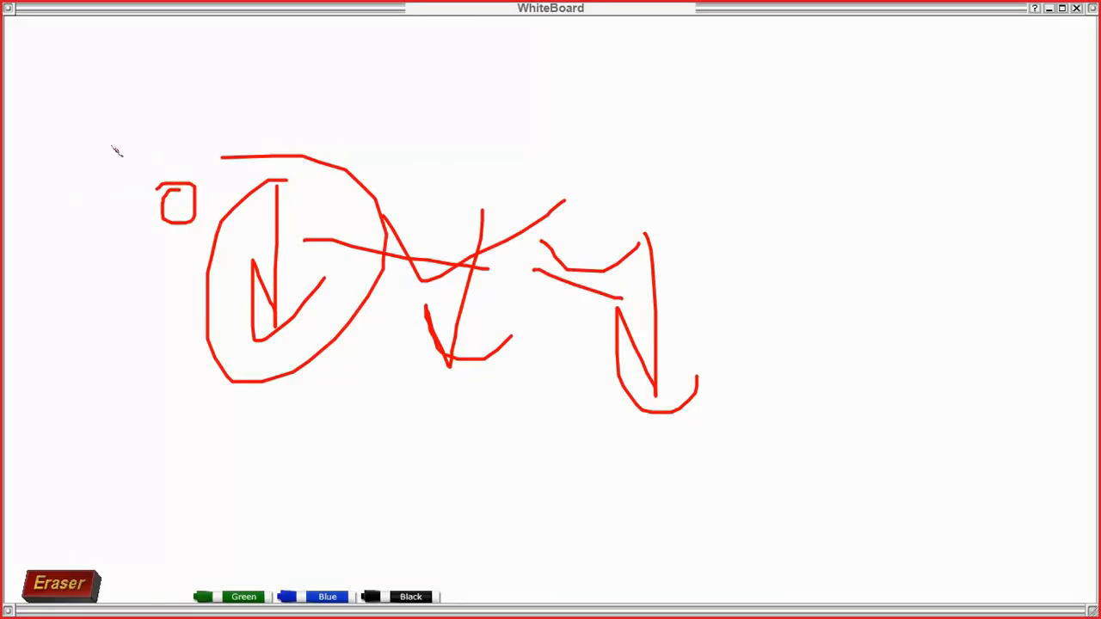
mouse_move(477, 184)
mouse_down()
mouse_move(495, 405)
mouse_move(482, 184)
mouse_up()
mouse_move(382, 172)
mouse_down()
mouse_move(412, 212)
mouse_move(448, 172)
mouse_up()
mouse_move(663, 209)
mouse_down()
mouse_move(726, 335)
mouse_move(654, 206)
mouse_up()
drag(574, 191, 622, 191)
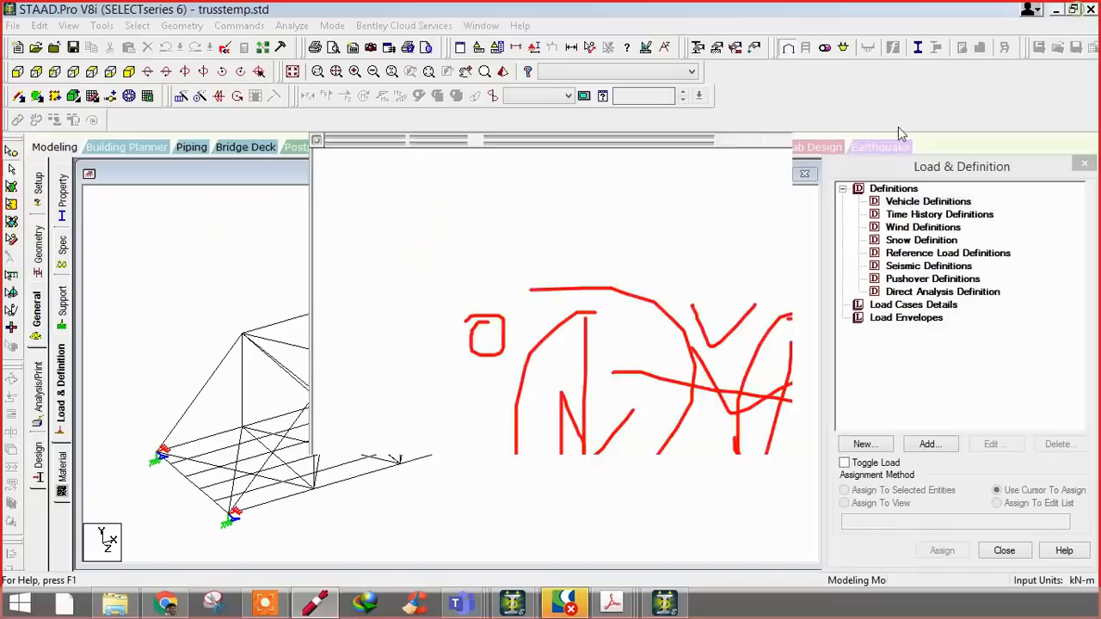
- Try to define the vehicle's axles as 27 kN, 27 kN at 1.1 m and 114 kN, and close the definition dialog
text(27)
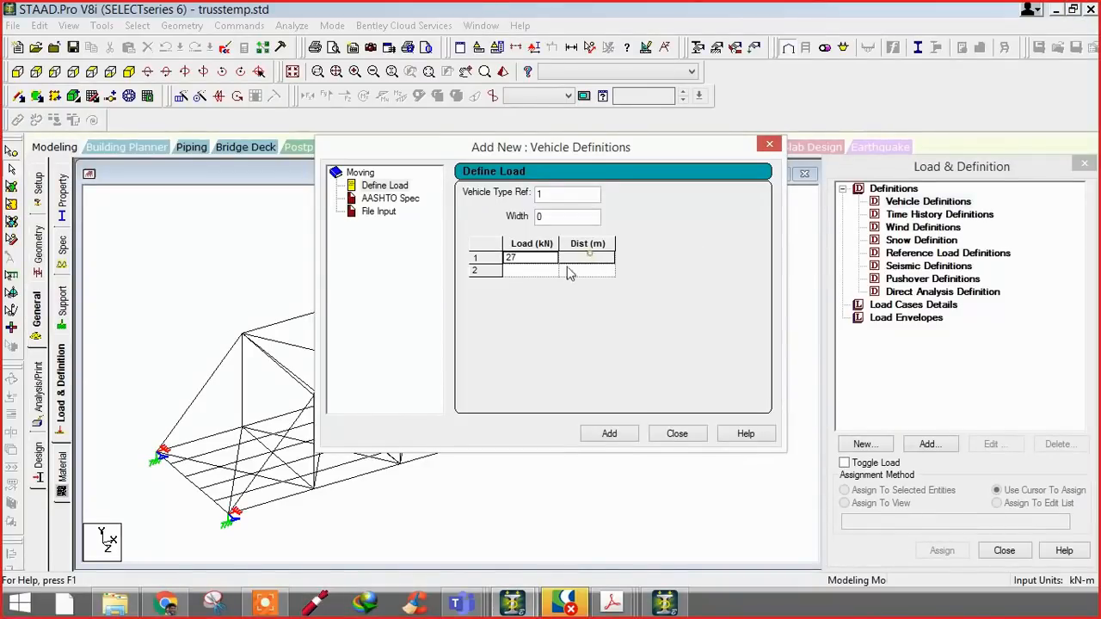
click(524, 272)
text(27)
click(587, 274)
text(1.1)
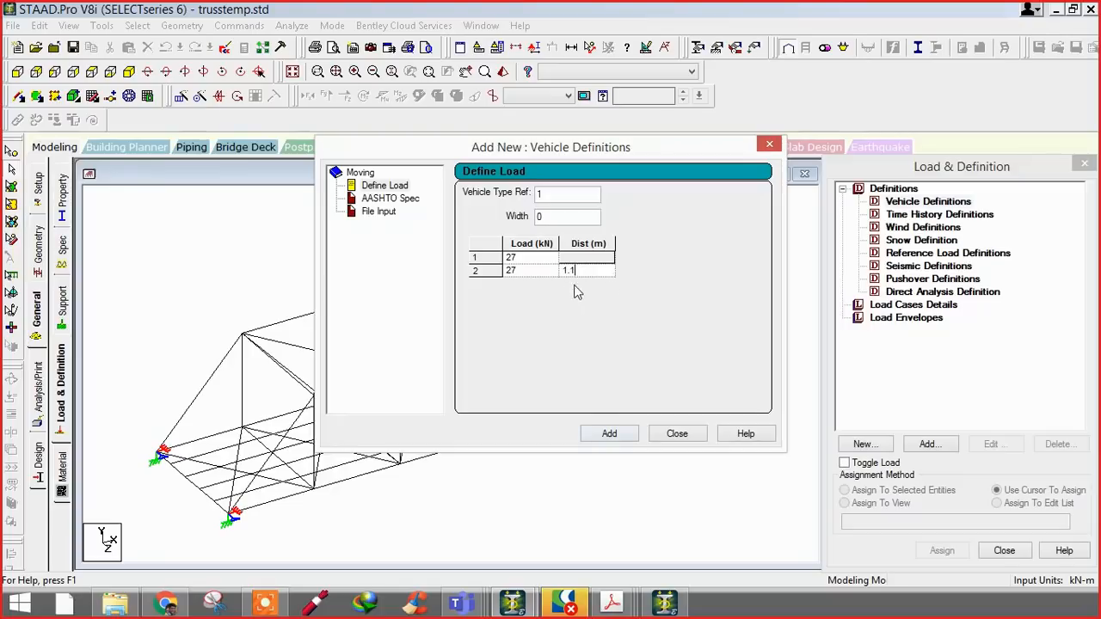
key(Tab)
text(114)
click(575, 285)
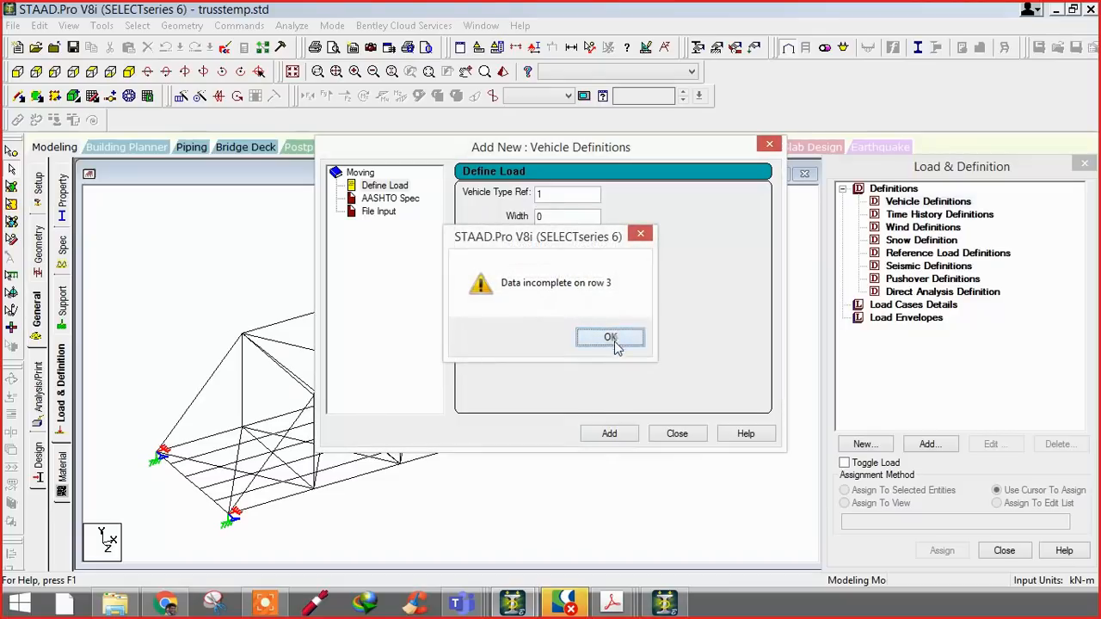
click(611, 336)
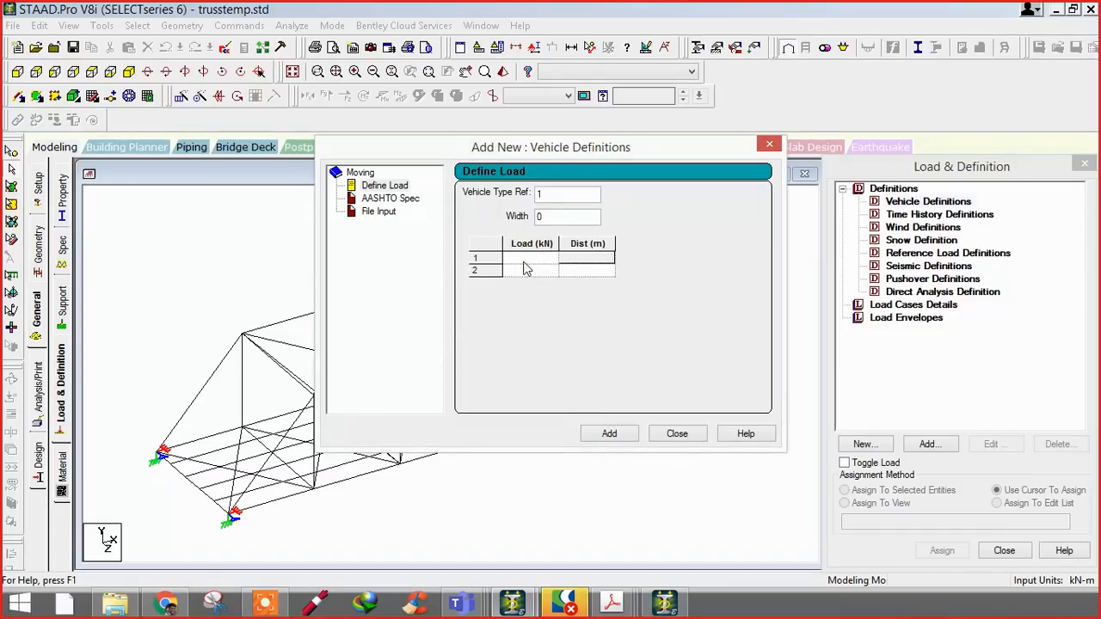
click(672, 434)
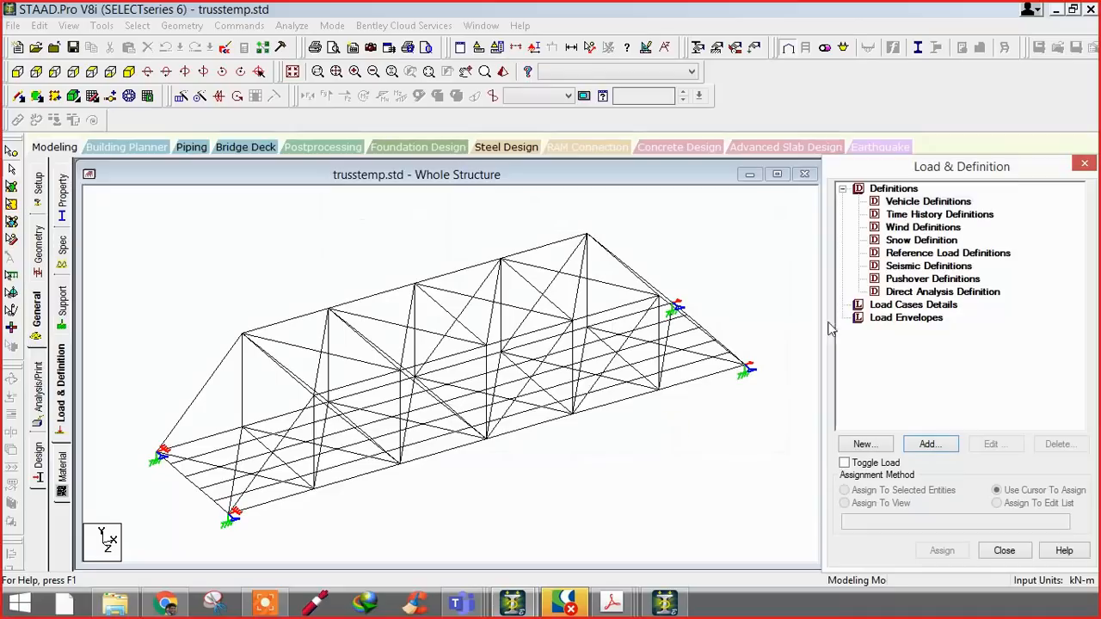
- Start a new vehicle definition with a first axle load of 27 kN and a width of 1.8 m
click(909, 204)
click(930, 444)
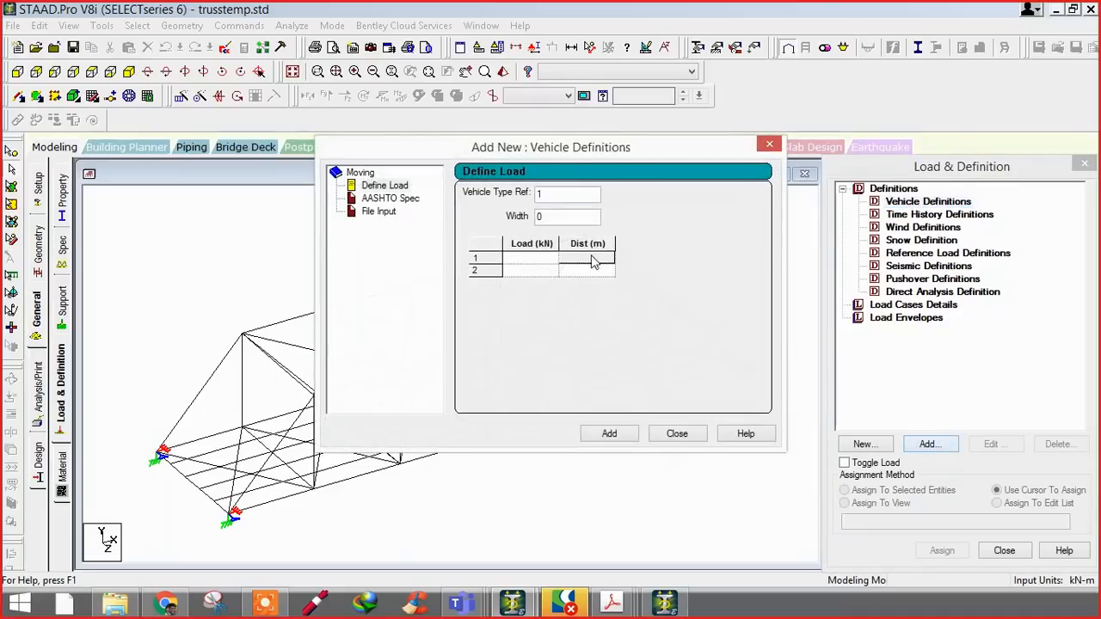
click(533, 261)
text(27)
key(BackSpace)
text(1.8)
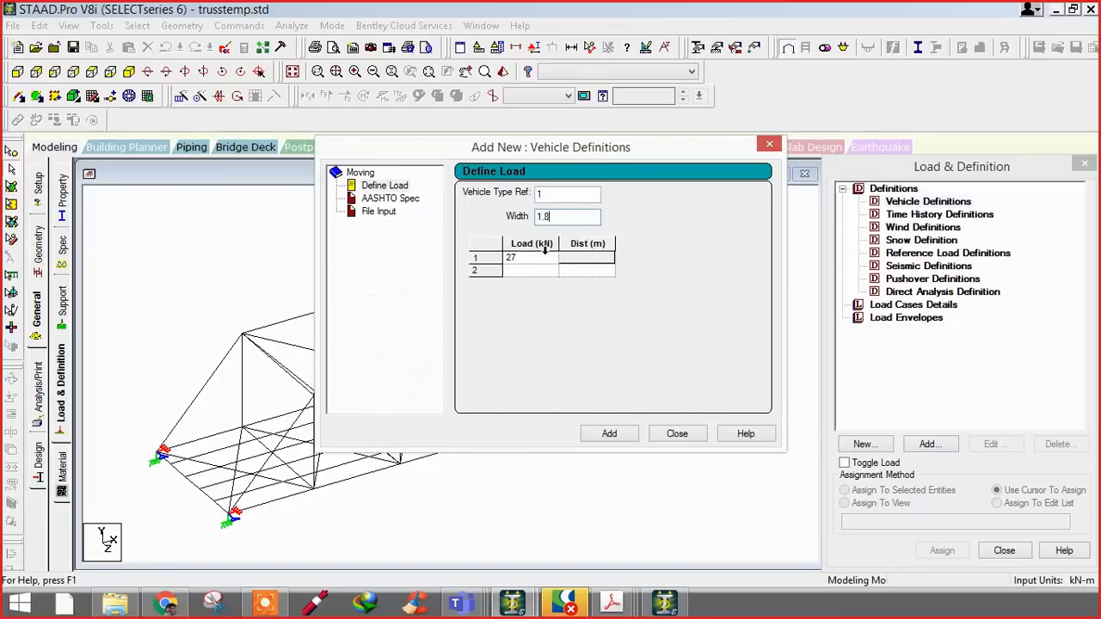
- Enter the second axle as 27 kN at 1.1 m and the third axle as 114 kN at 3.2 m
click(548, 274)
text(27)
click(581, 274)
text(1.1)
key(Return)
text(114)
click(585, 284)
text(3.2)
key(Return)
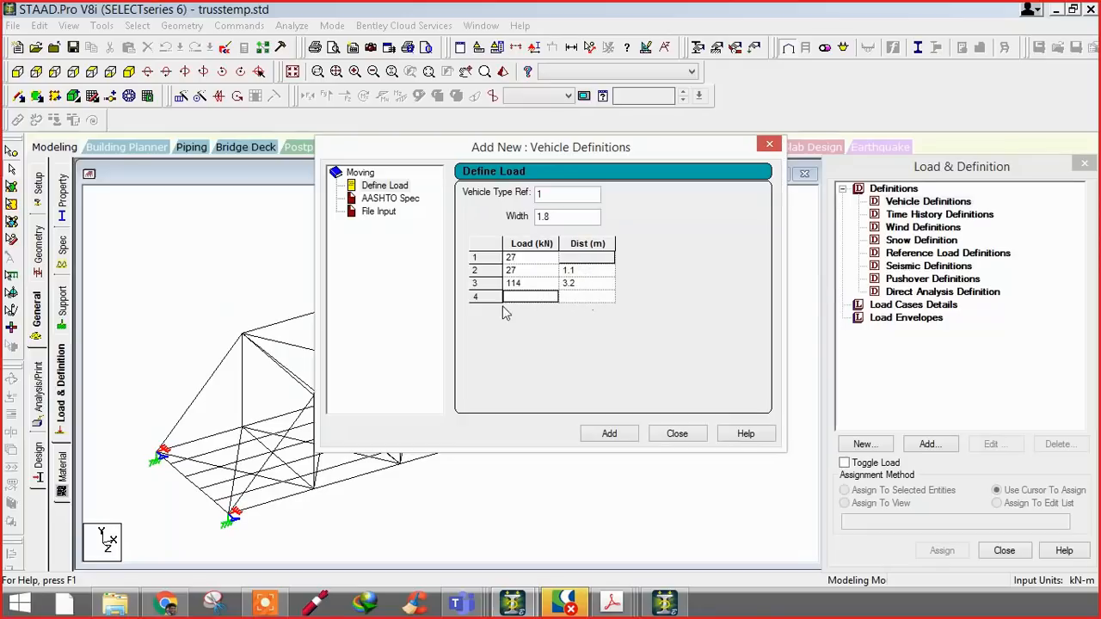
- Enter the fourth axle as 114 kN at 1.2 m and the fifth axle as 68 kN at 3 m
text(114)
click(579, 297)
text(1)
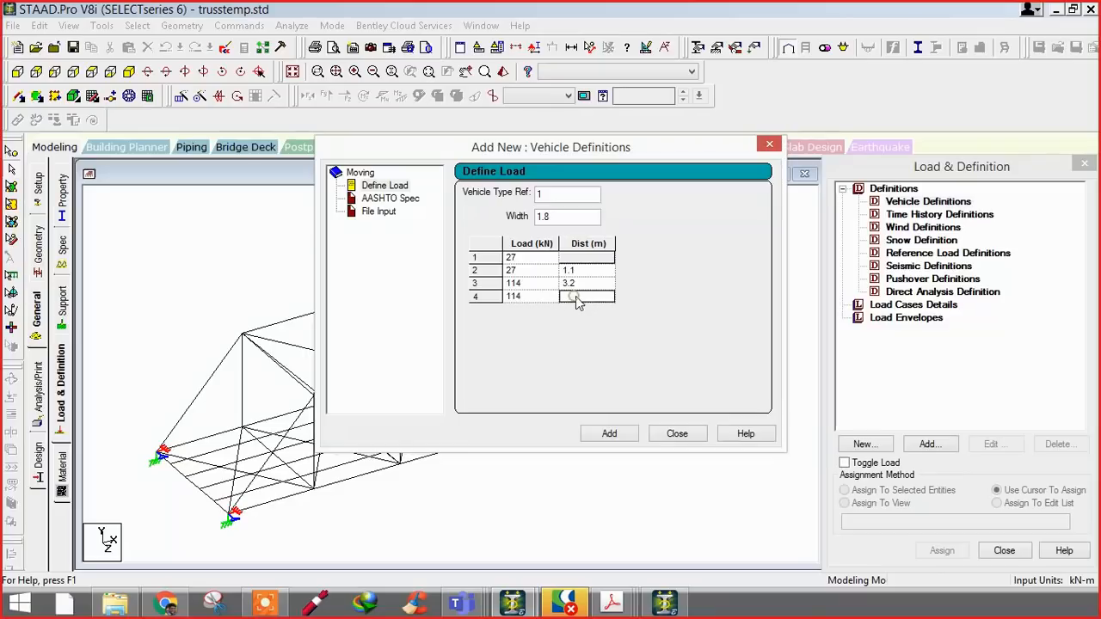
text(.2)
key(Return)
text(68)
click(577, 311)
text(3)
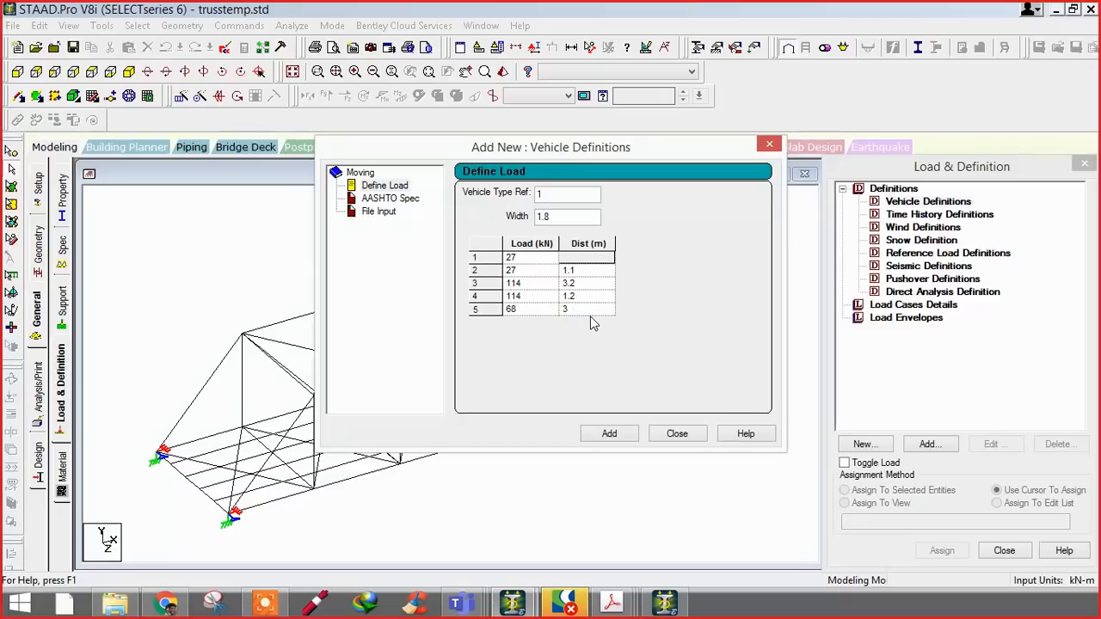
- Enter the sixth and seventh axles as 68 kN each at 3 m spacing
key(Return)
text(68)
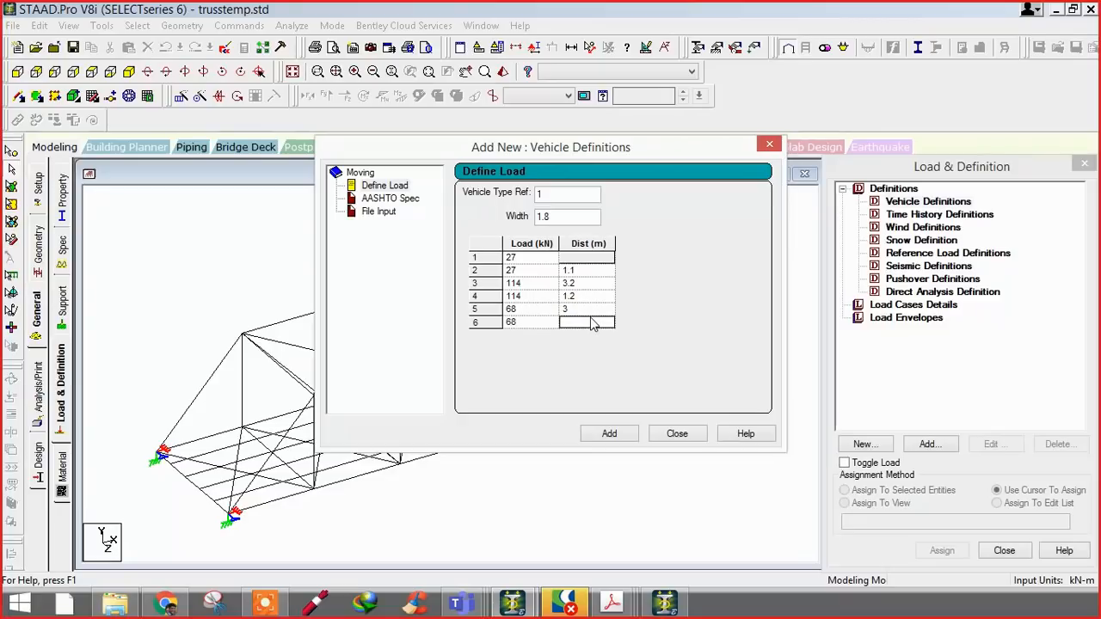
click(590, 322)
text(3)
key(Return)
text(68)
click(575, 336)
text(3)
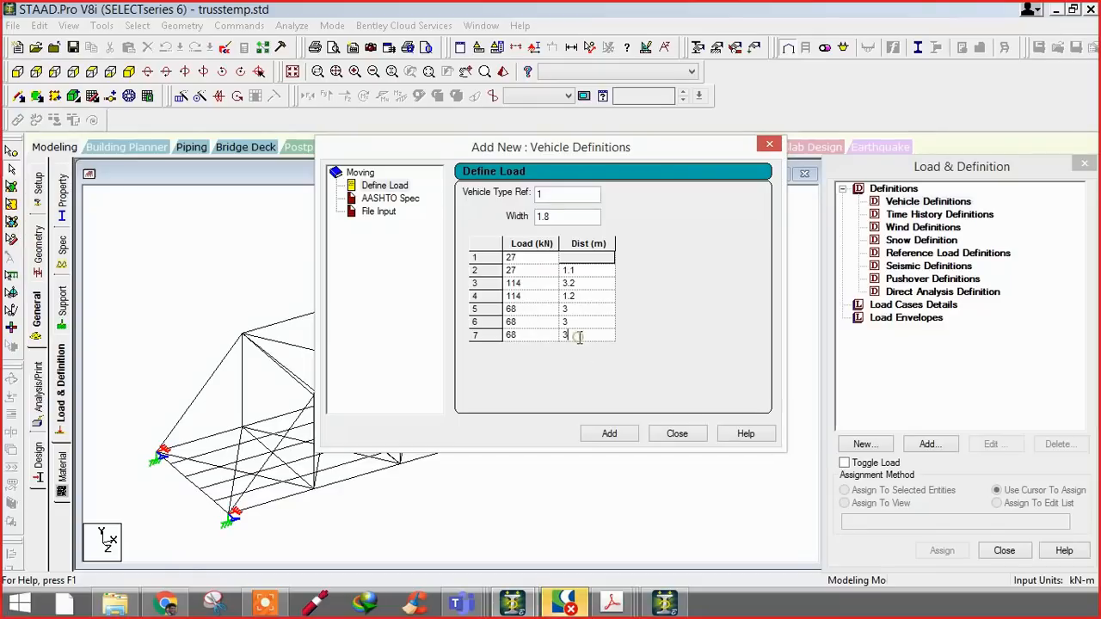
- Enter the eighth axle as 68 kN at 3 m and add the vehicle definition to the model
key(Return)
text(68)
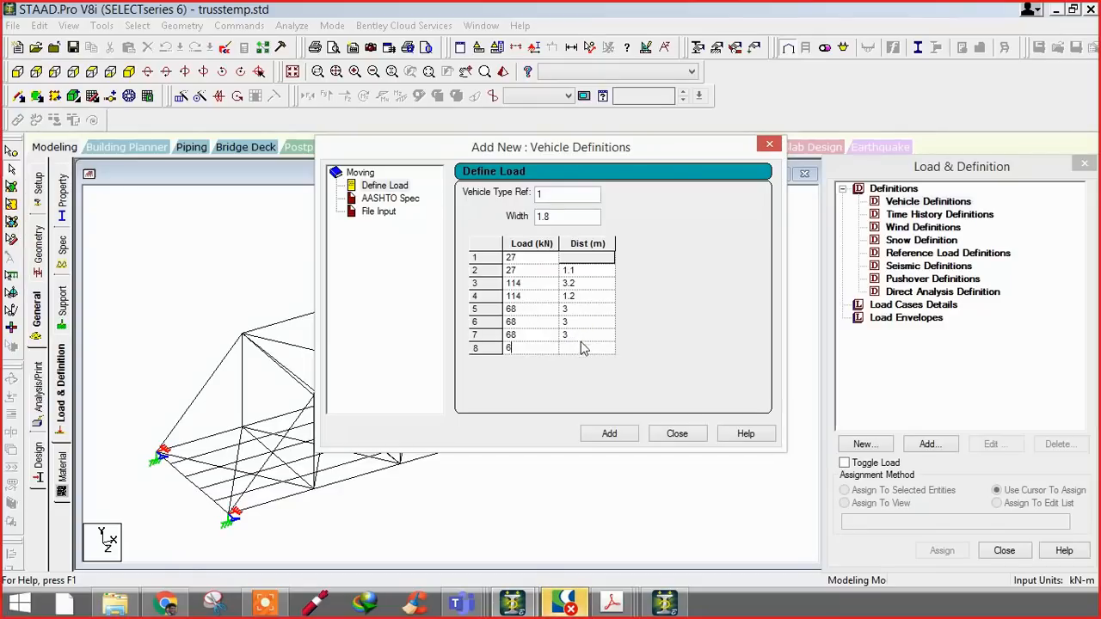
click(564, 349)
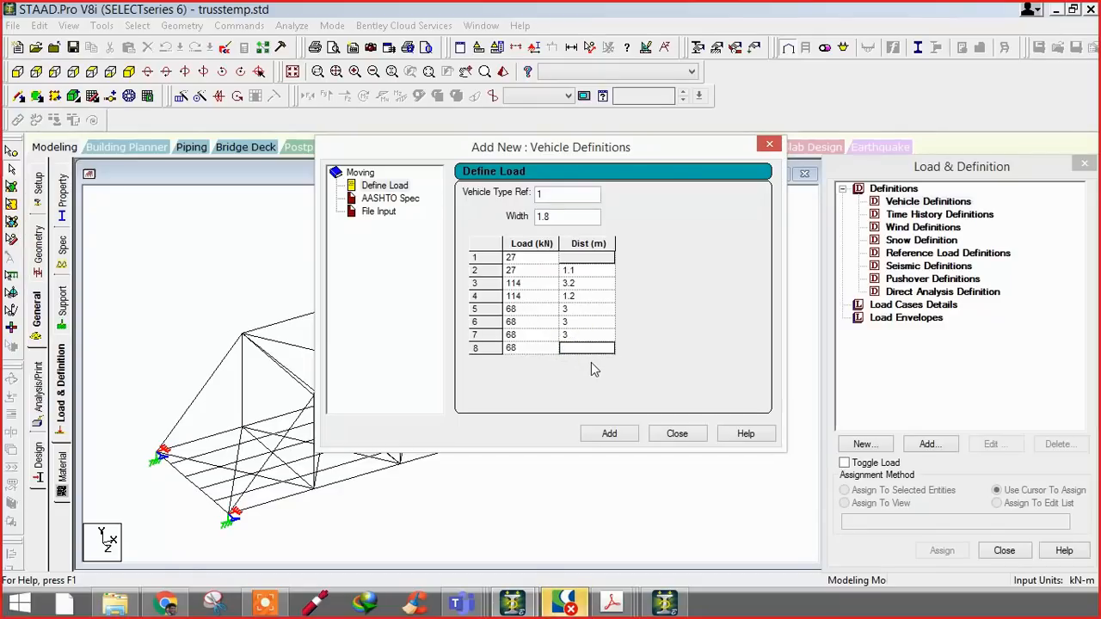
click(607, 434)
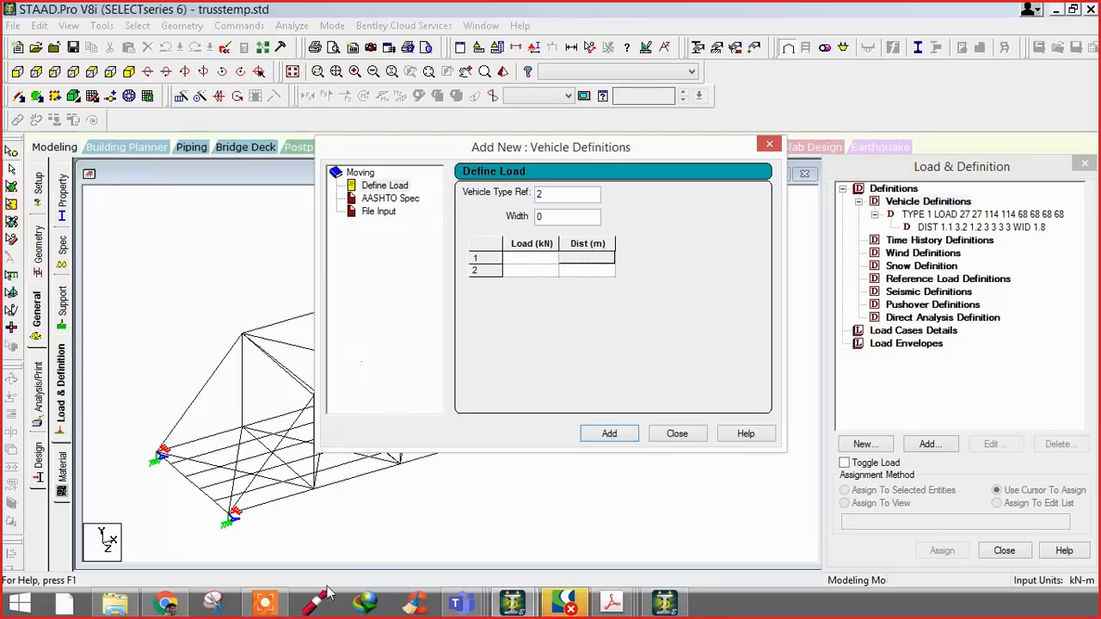
- Switch to WhiteBoard and sketch in red a row of five downward load arrows hanging from a horizontal line
click(316, 609)
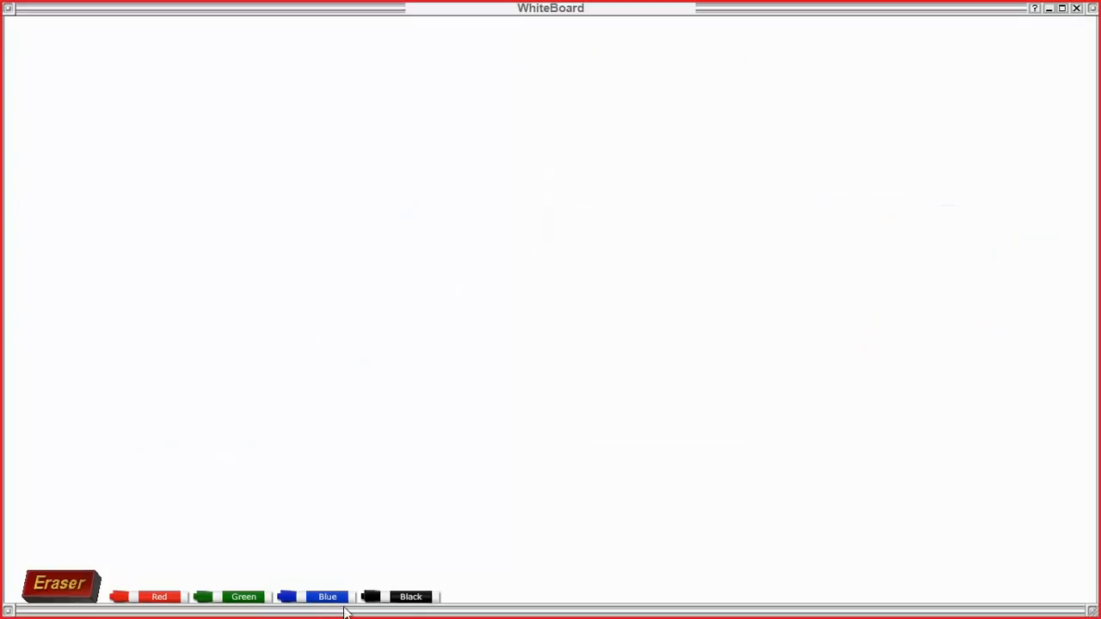
click(125, 597)
mouse_move(186, 216)
mouse_down()
mouse_move(570, 287)
mouse_move(305, 317)
mouse_up()
mouse_move(215, 206)
mouse_down()
mouse_move(201, 273)
mouse_move(265, 293)
mouse_up()
mouse_move(291, 223)
mouse_down()
mouse_move(266, 263)
mouse_move(330, 284)
mouse_up()
drag(392, 214, 379, 303)
drag(352, 263, 406, 287)
drag(444, 222, 449, 297)
drag(426, 253, 501, 295)
drag(519, 245, 519, 331)
drag(511, 280, 532, 334)
- Sketch a second horizontal line below with six downward load arrows, and return to STAAD.Pro
mouse_move(191, 433)
mouse_down()
mouse_move(595, 436)
mouse_move(594, 556)
mouse_up()
mouse_move(584, 522)
mouse_down()
mouse_move(592, 550)
mouse_move(612, 482)
mouse_up()
drag(538, 435, 517, 557)
drag(492, 496, 543, 492)
mouse_move(439, 435)
mouse_down()
mouse_move(438, 462)
mouse_move(405, 487)
mouse_up()
drag(435, 554, 461, 472)
drag(350, 423, 349, 535)
mouse_move(326, 467)
mouse_down()
mouse_move(349, 540)
mouse_move(382, 474)
mouse_up()
drag(275, 425, 276, 547)
mouse_move(271, 494)
mouse_down()
mouse_move(277, 536)
mouse_move(312, 518)
mouse_up()
drag(228, 422, 230, 530)
mouse_move(210, 498)
mouse_down()
mouse_move(217, 540)
mouse_move(227, 490)
mouse_up()
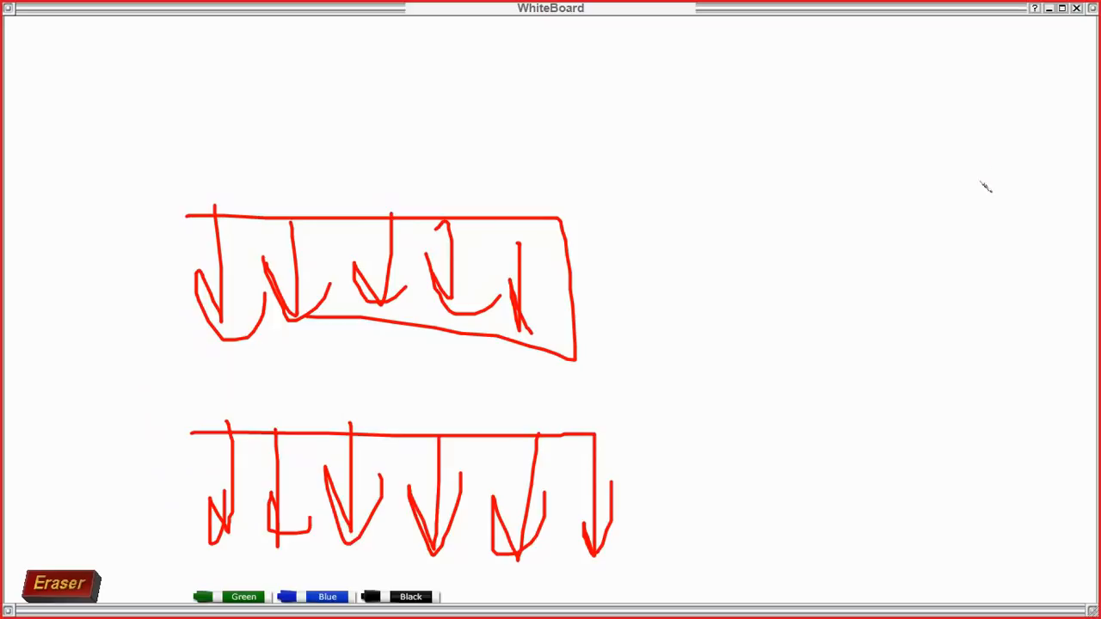
click(1049, 10)
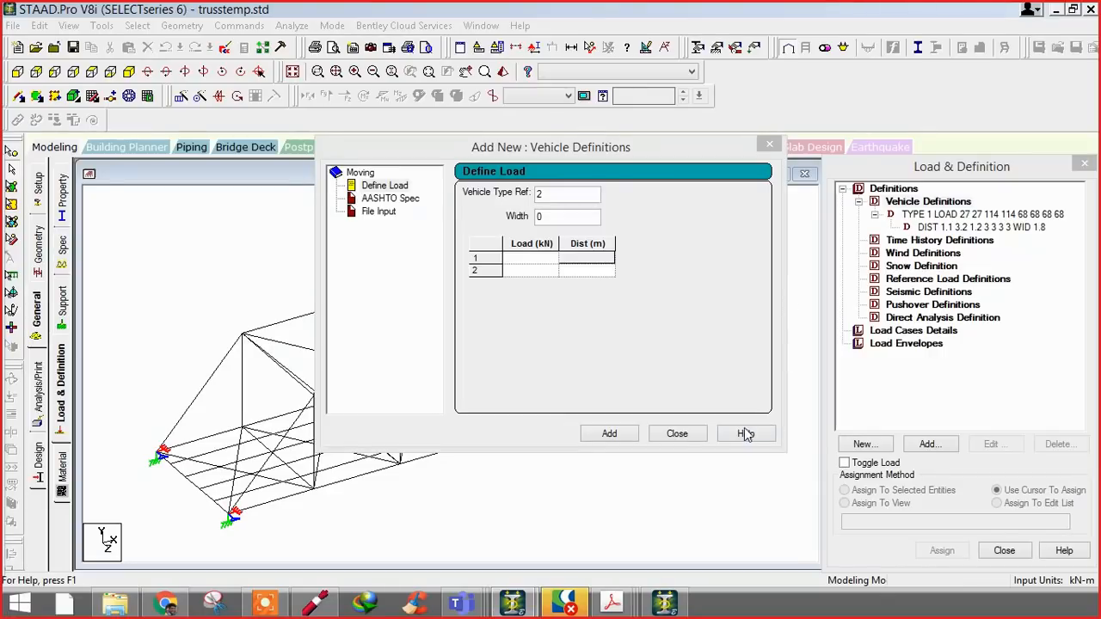
- Close the vehicle definition dialog and examine the type number and width in the input file's DEFINE MOVING LOAD block
click(677, 433)
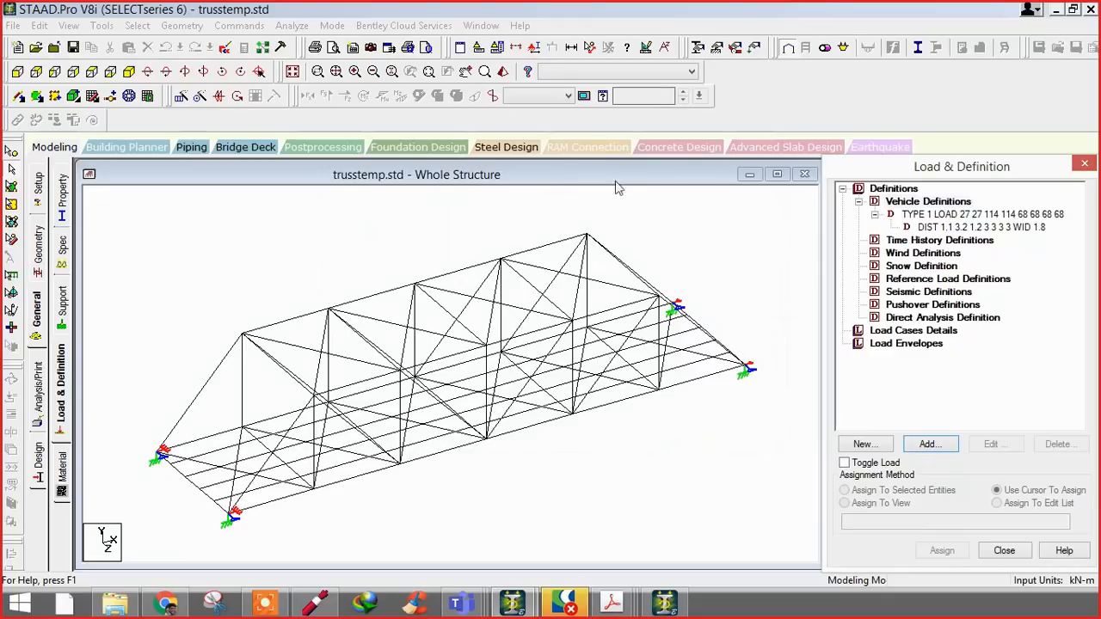
click(225, 49)
click(449, 325)
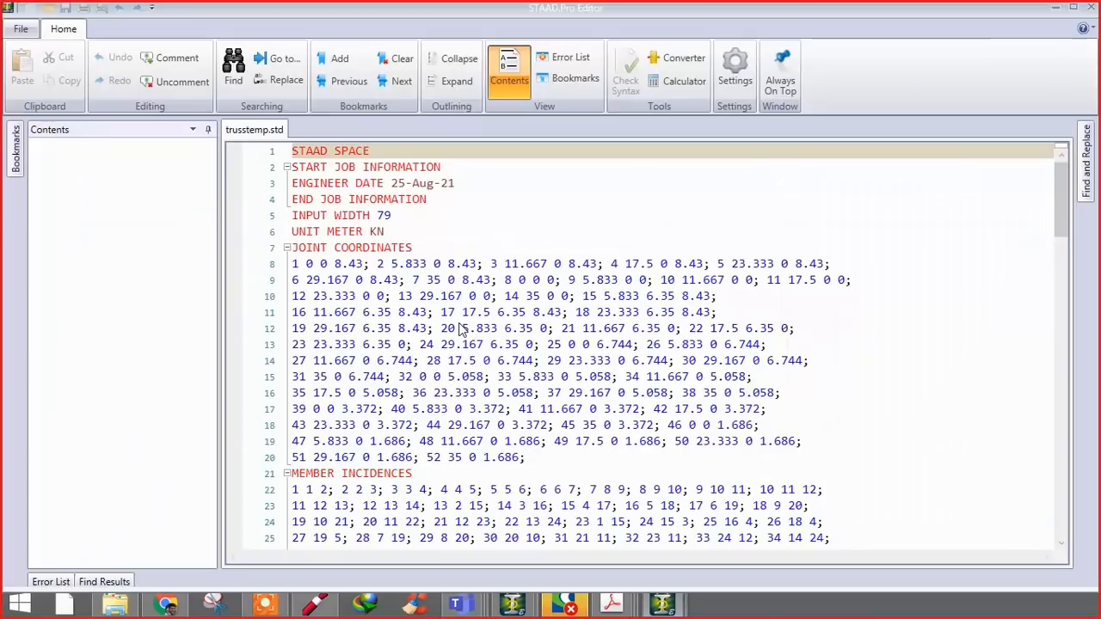
scroll(395, 351, down, 20)
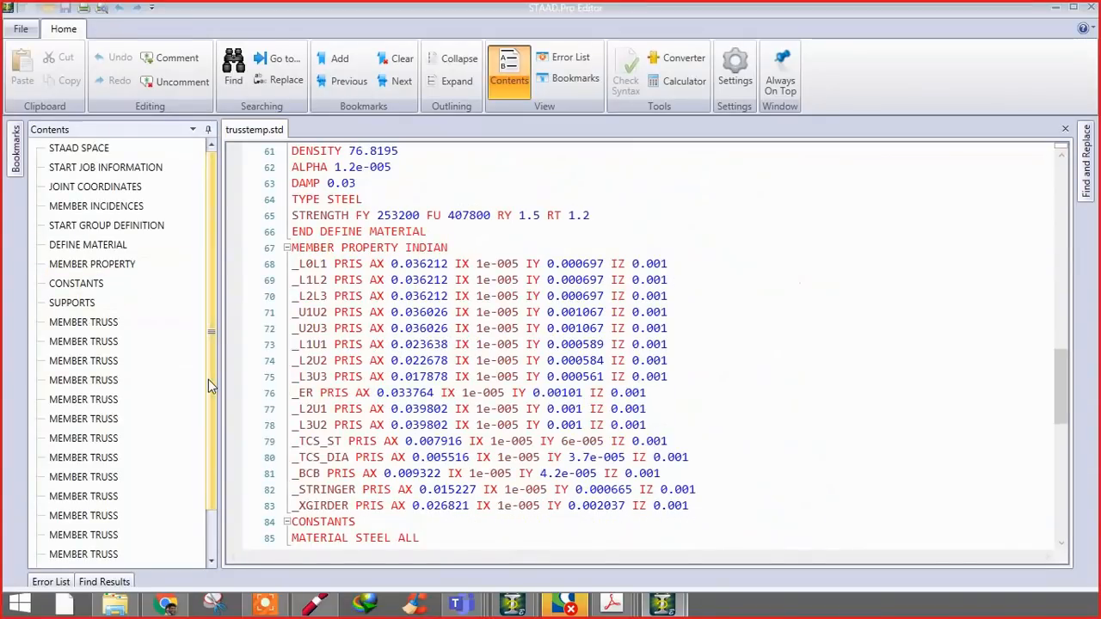
drag(208, 379, 213, 496)
click(147, 537)
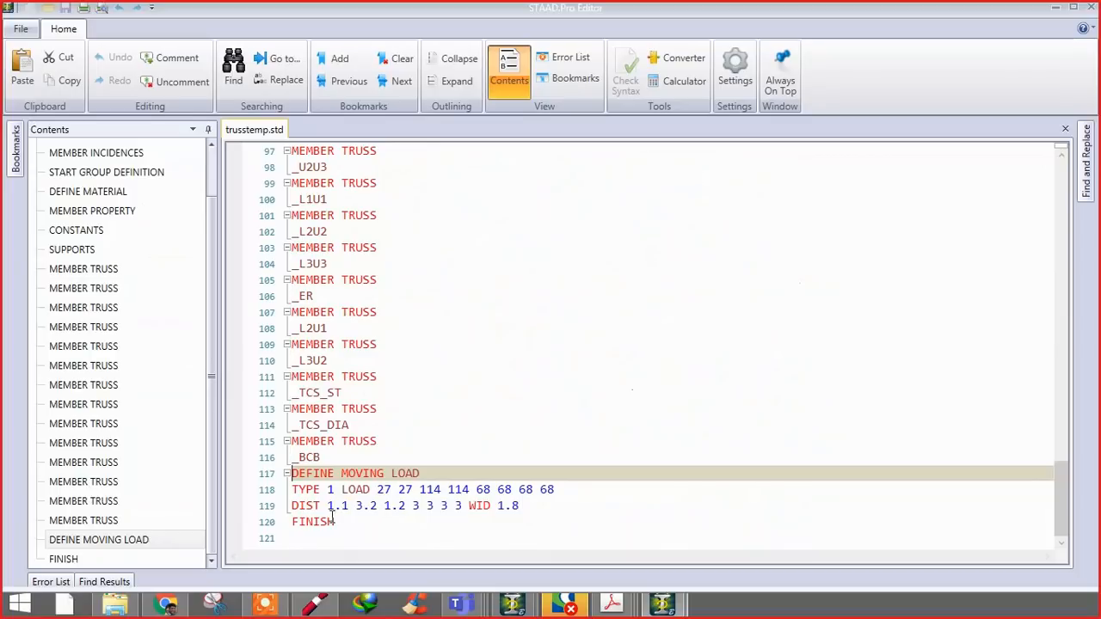
click(336, 490)
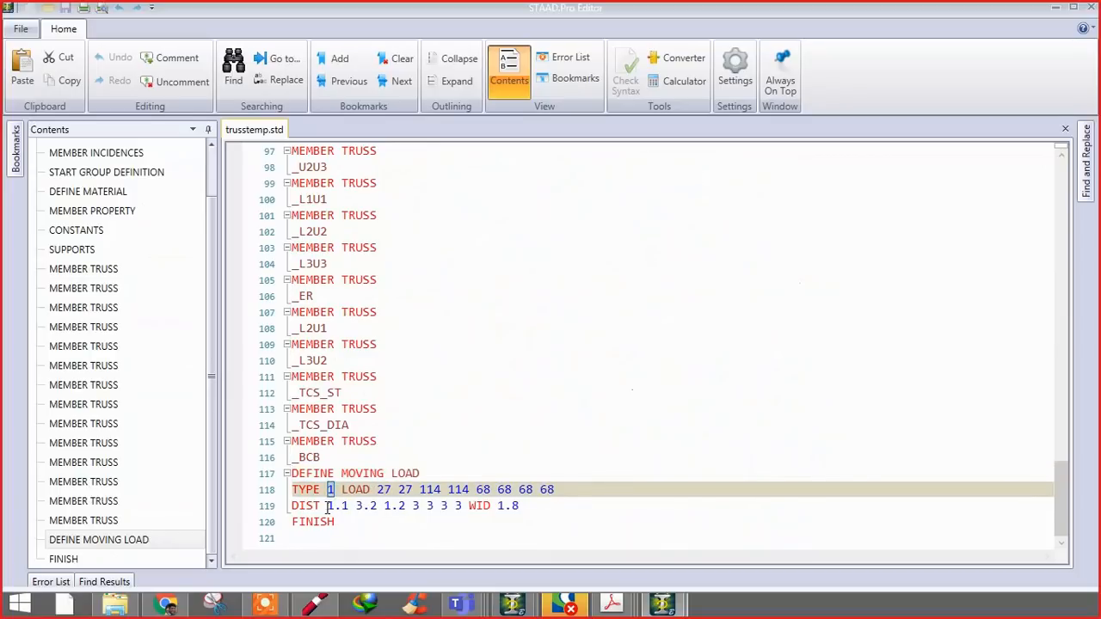
double_click(507, 506)
drag(530, 511, 497, 505)
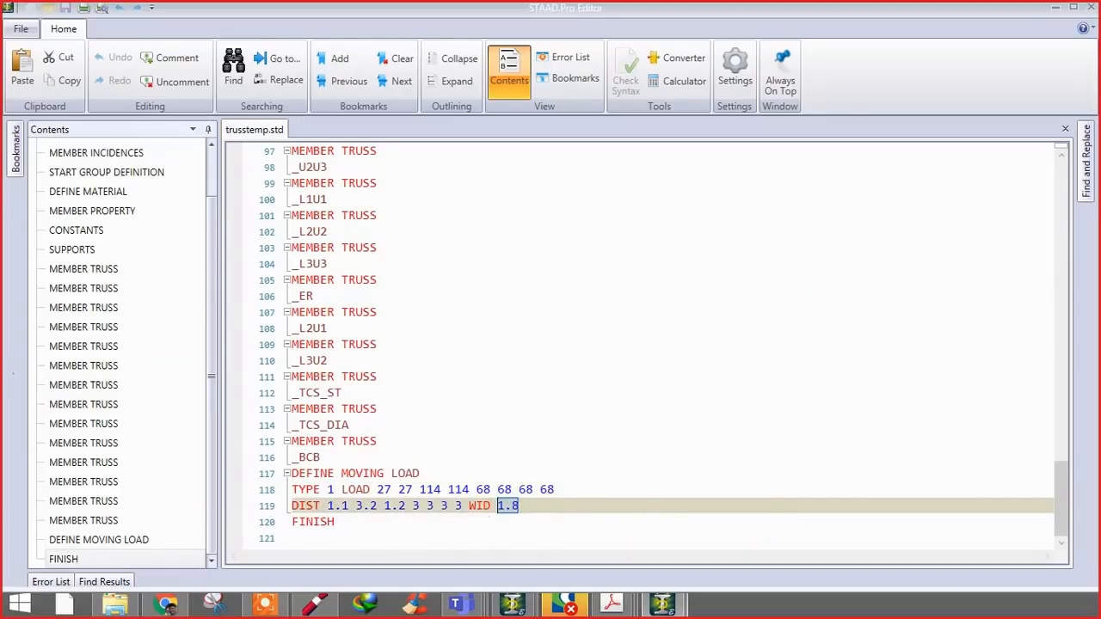
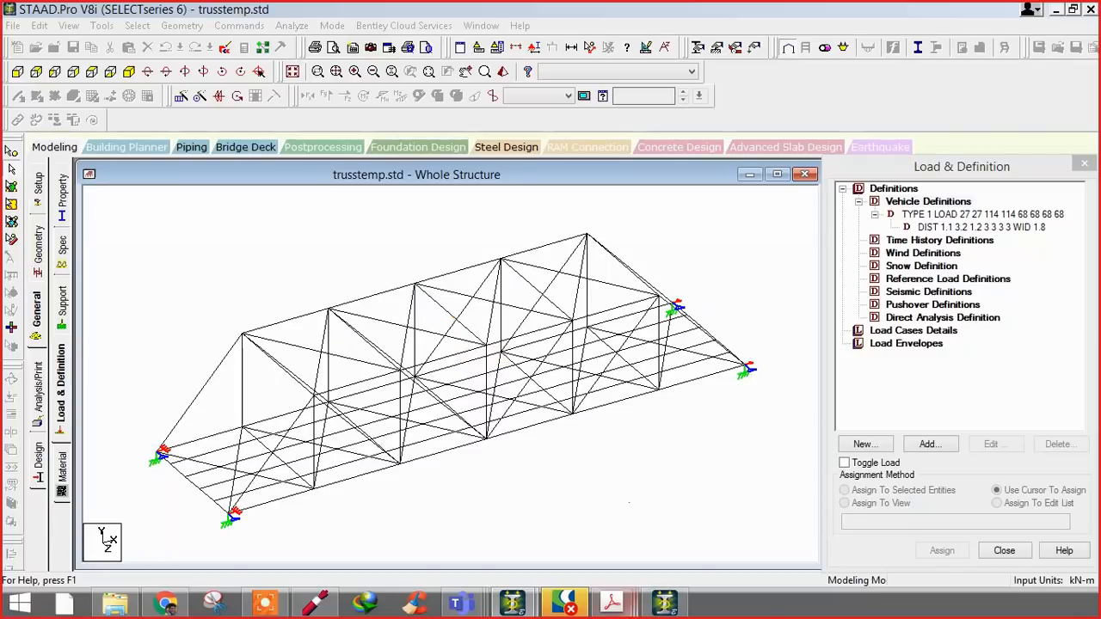
- Paste the IRC70RTRACK vehicle with ten 70 kN loads at 0.457 m spacing and width 2.9 after the first vehicle, numbered type 2
click(664, 609)
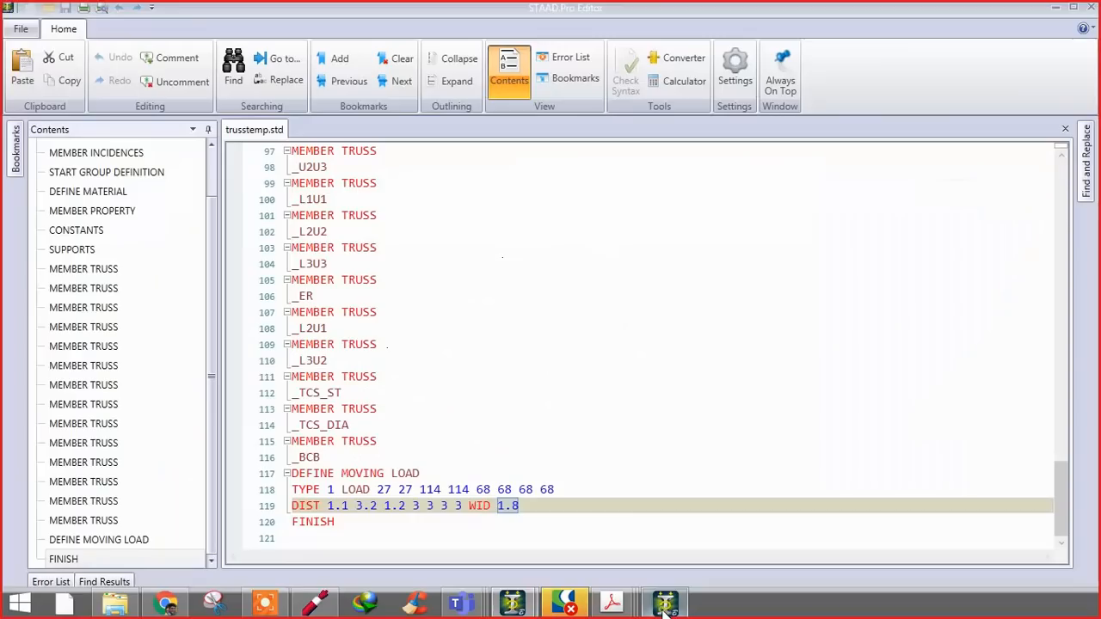
click(534, 505)
key(Return)
key(ctrl+v)
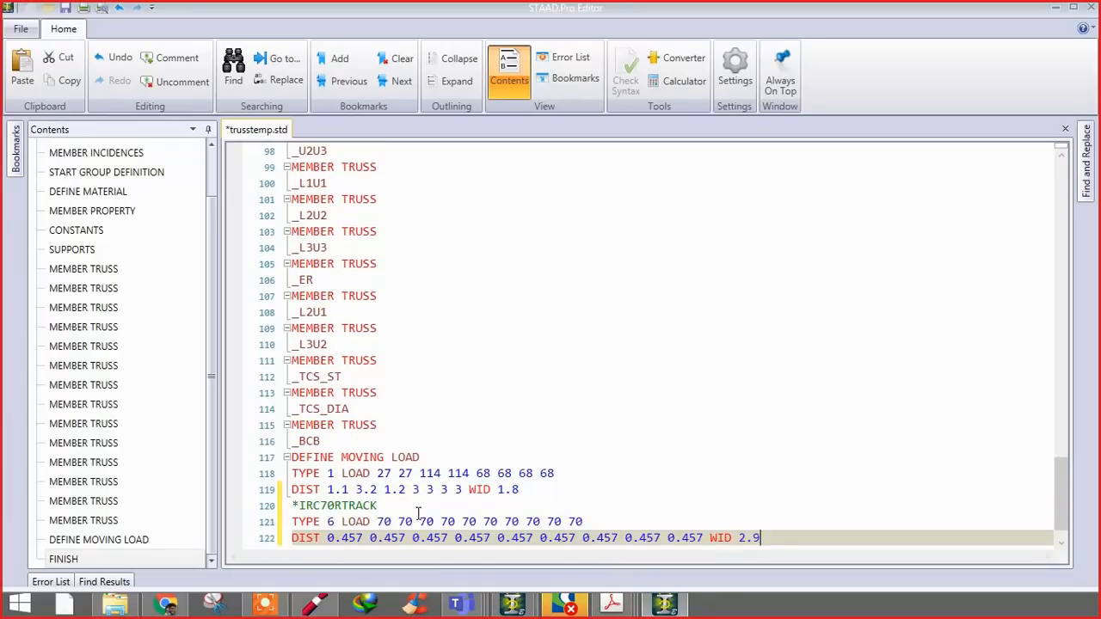
double_click(330, 522)
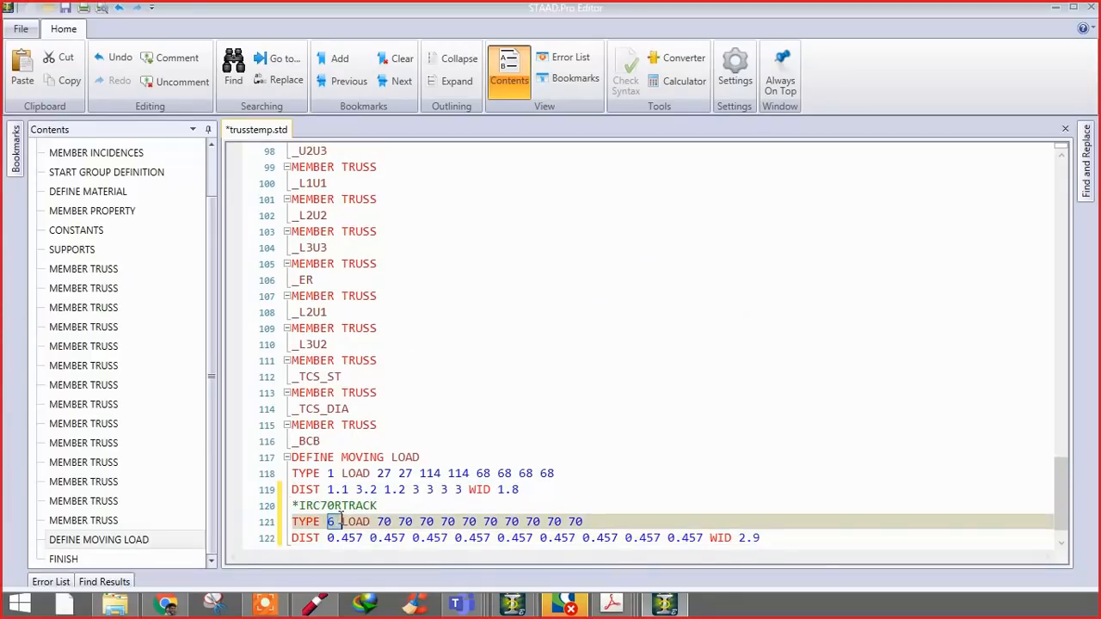
text(2)
- Check the pasted track vehicle's loads, width and spacings, and close the editor with the changes saved to trusstemp.std
drag(377, 522, 585, 522)
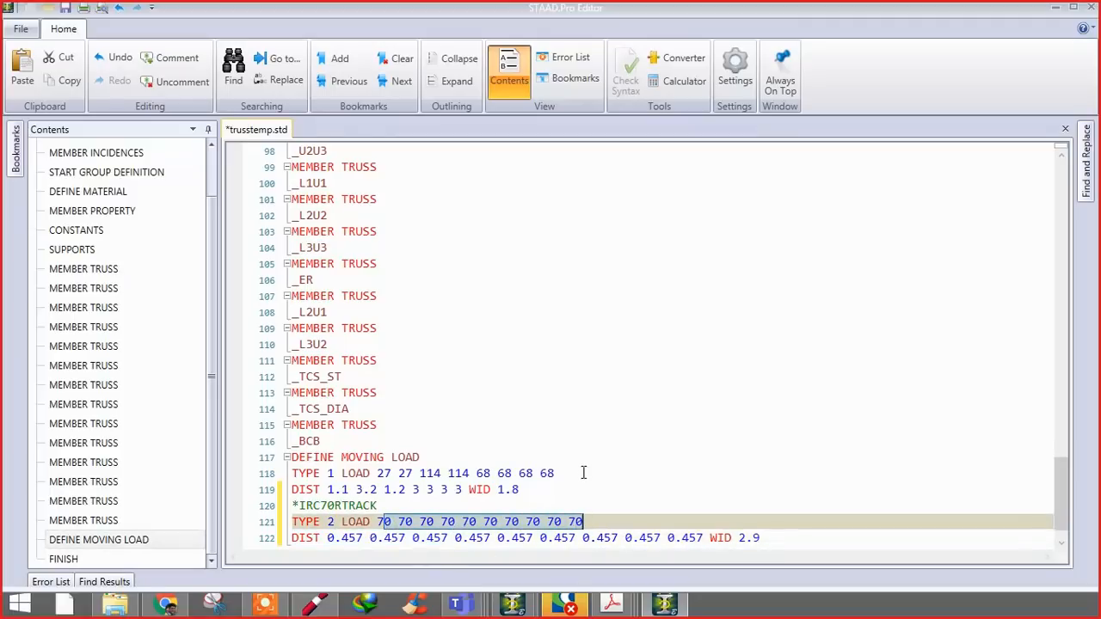
scroll(582, 479, down, 1)
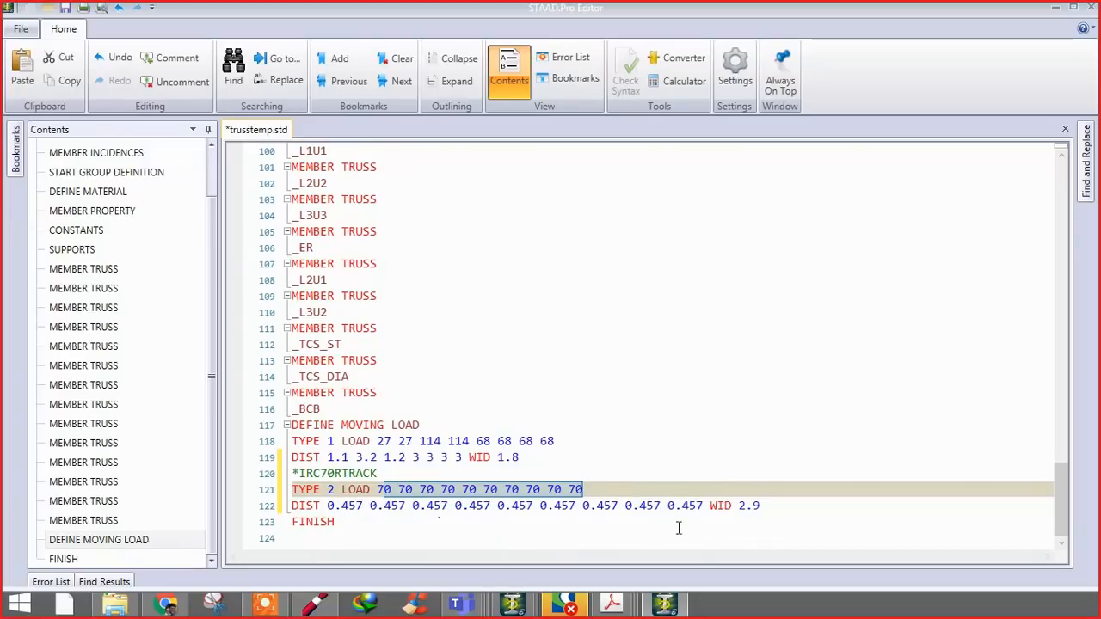
drag(740, 506, 765, 506)
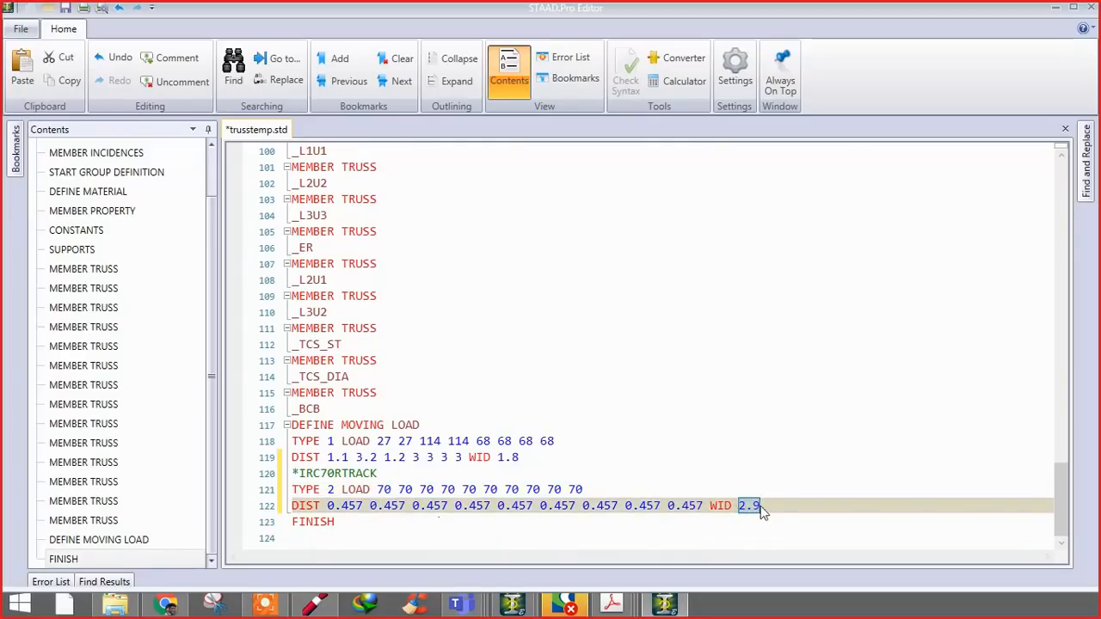
drag(329, 506, 698, 508)
drag(379, 474, 342, 475)
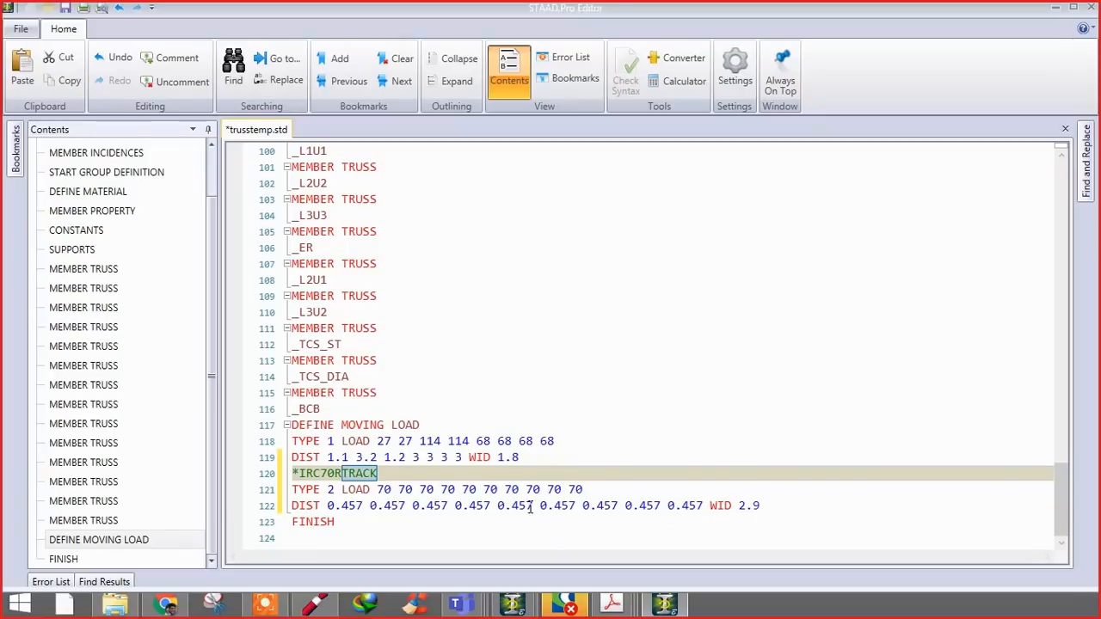
click(1089, 9)
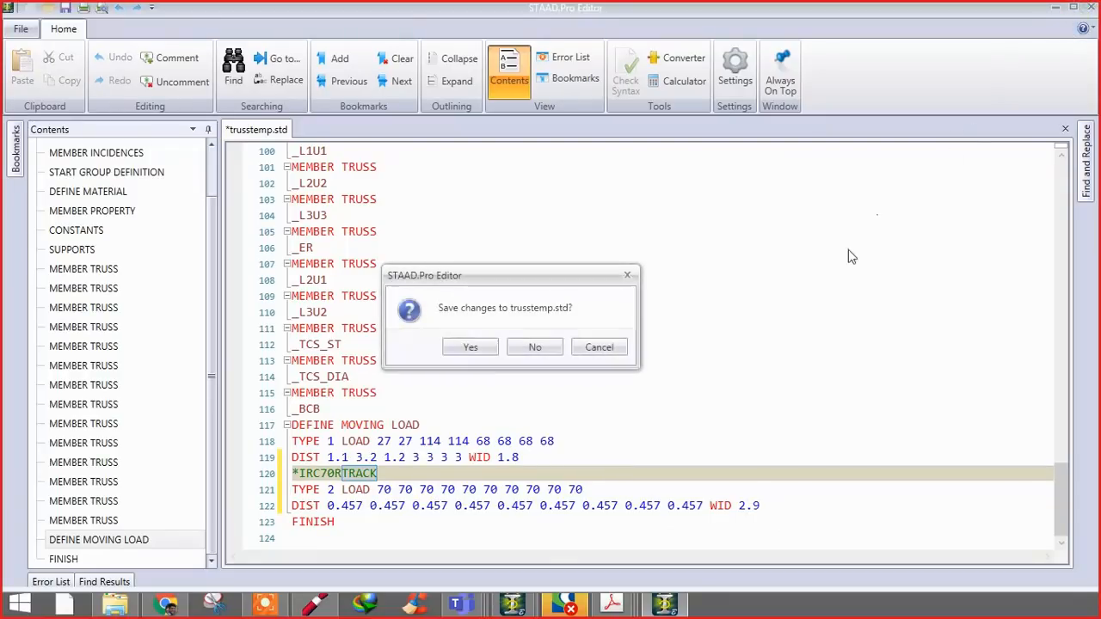
click(485, 349)
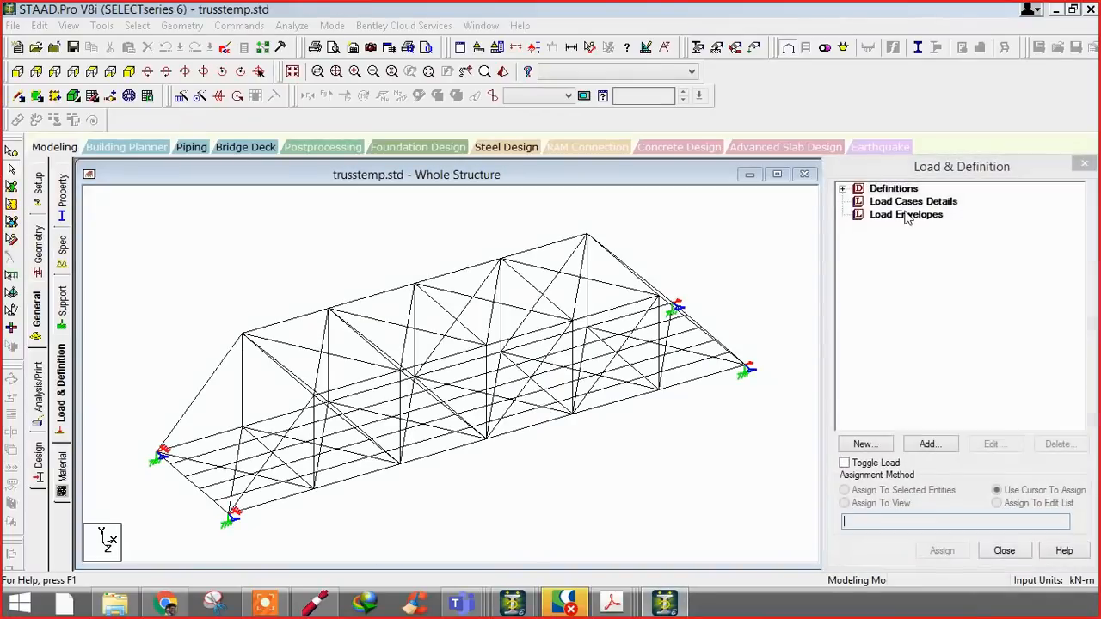
- Expand the vehicle definitions and examine the axle loads and distances of both vehicle types
click(844, 189)
click(859, 202)
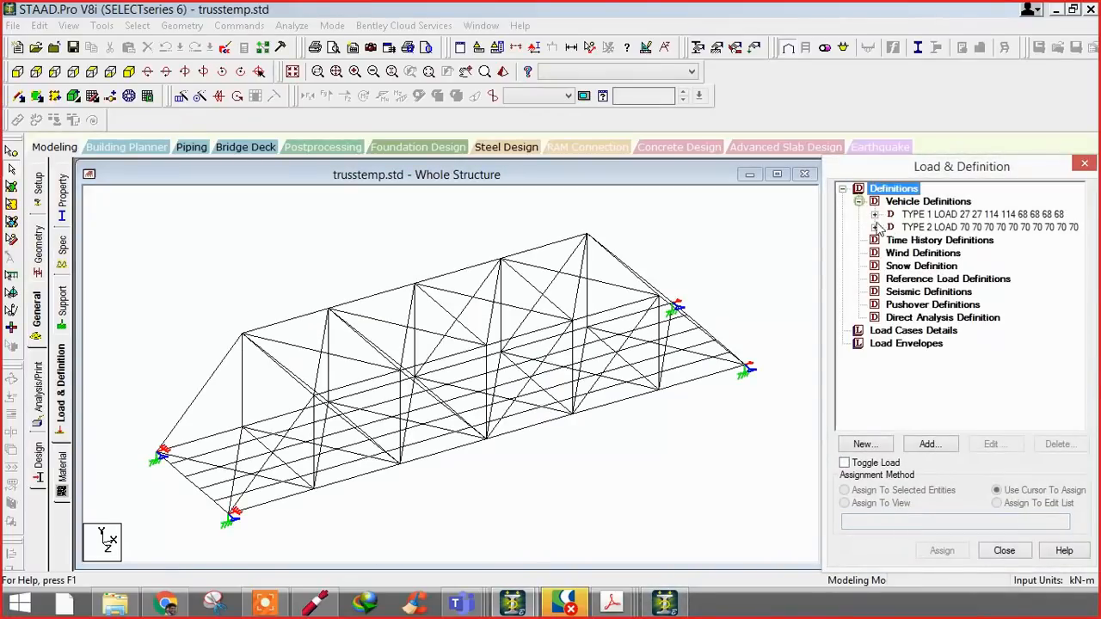
click(875, 216)
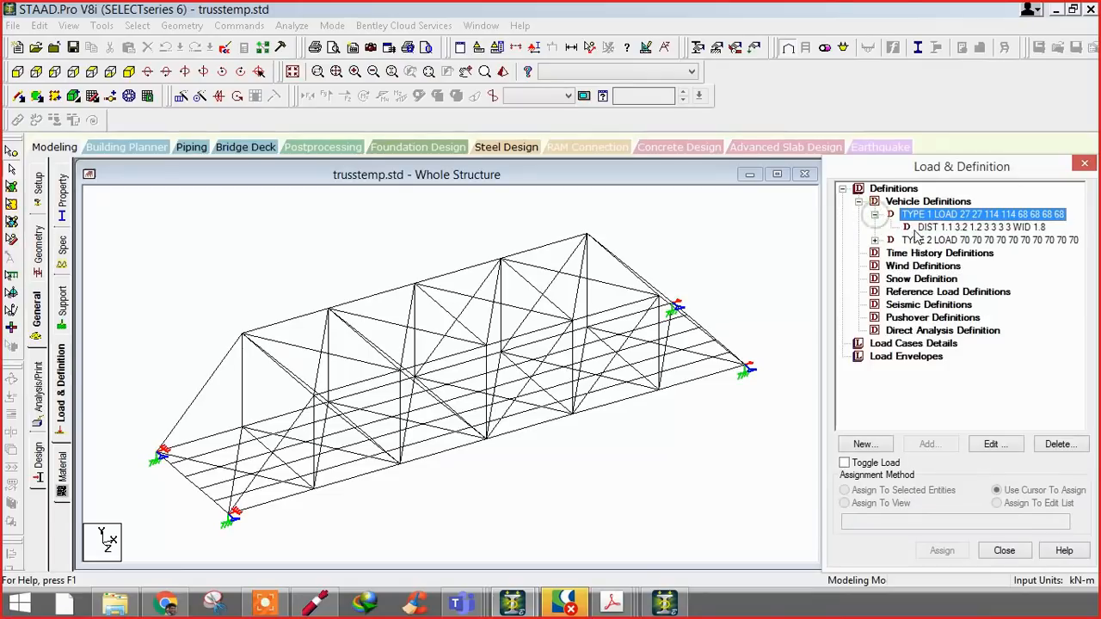
click(918, 230)
click(913, 240)
click(875, 241)
click(936, 253)
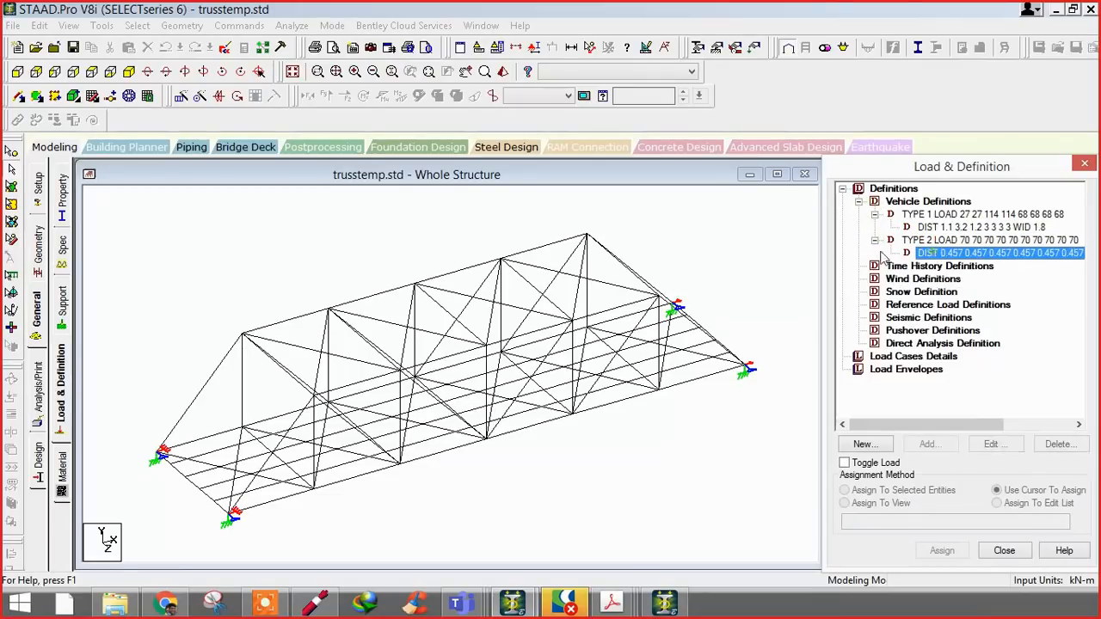
click(504, 447)
middle_drag(501, 443, 564, 395)
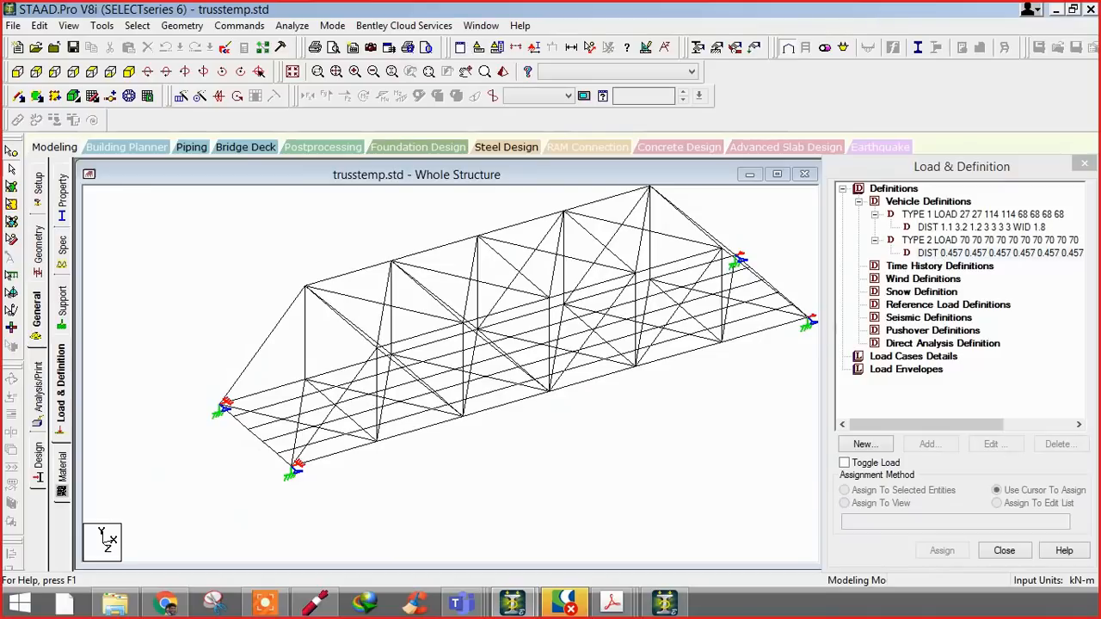
key(alt+Tab)
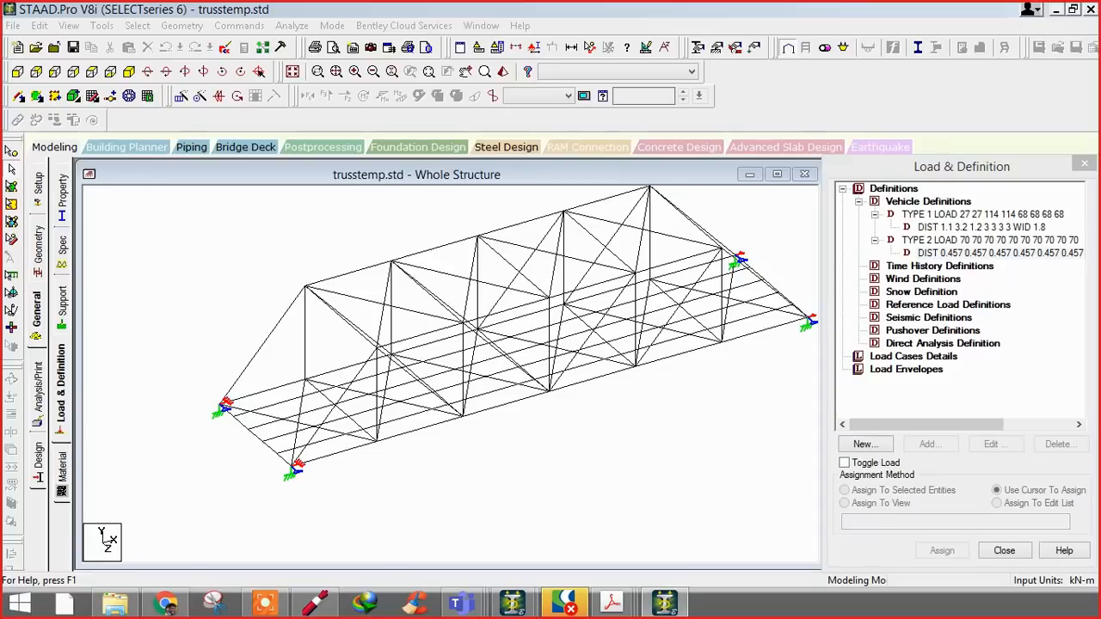
- Delete the type 2 track vehicle definition and select the distance entry of the type 1 vehicle
click(997, 258)
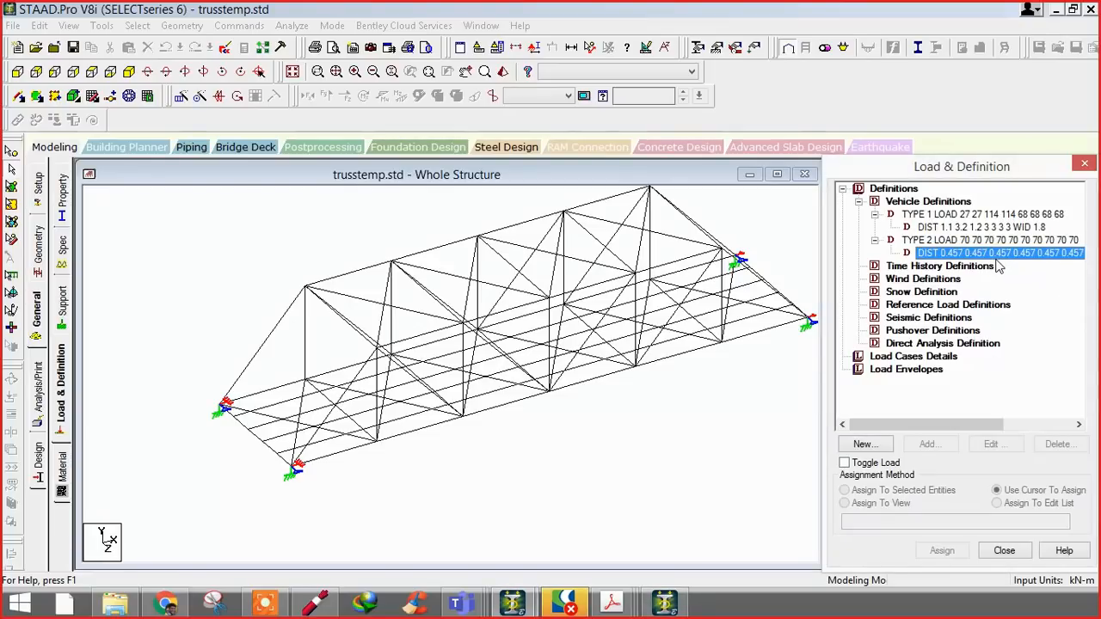
click(929, 241)
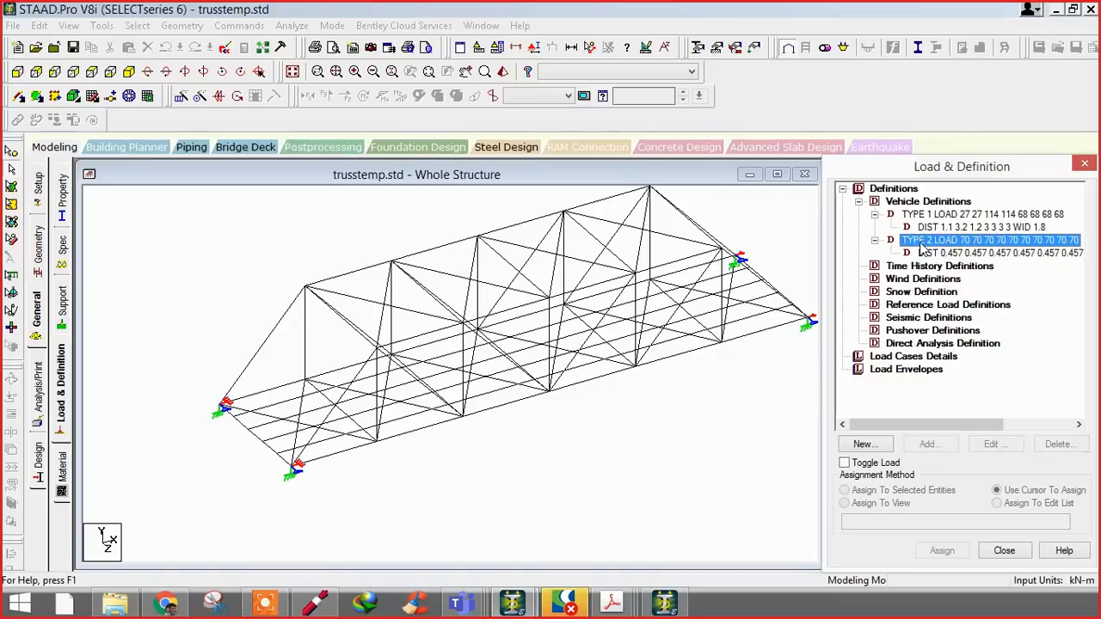
click(1056, 444)
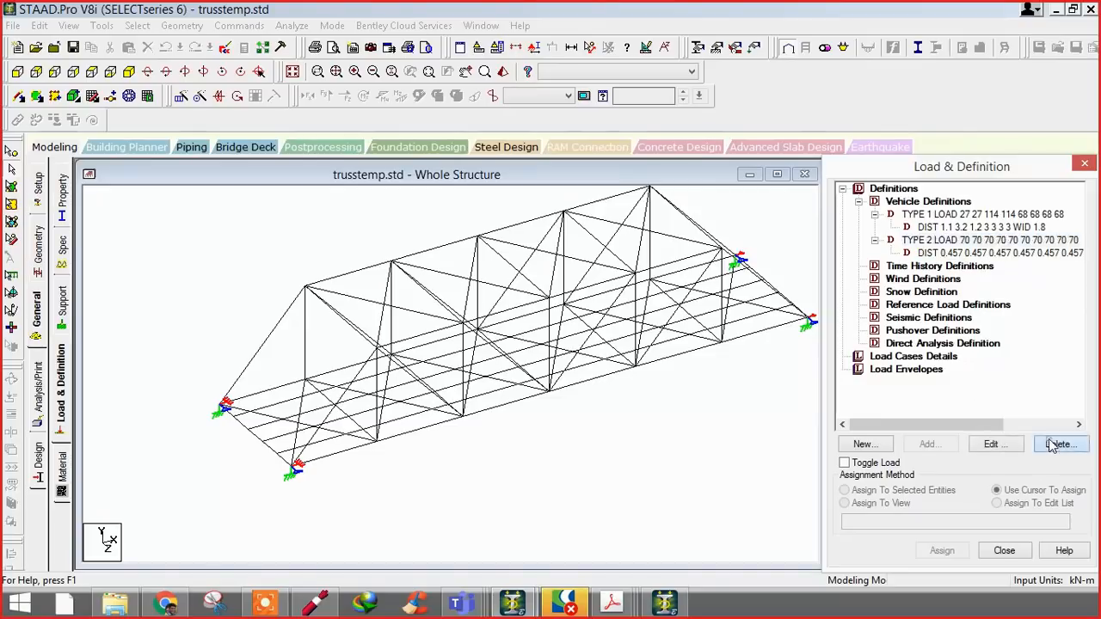
click(944, 228)
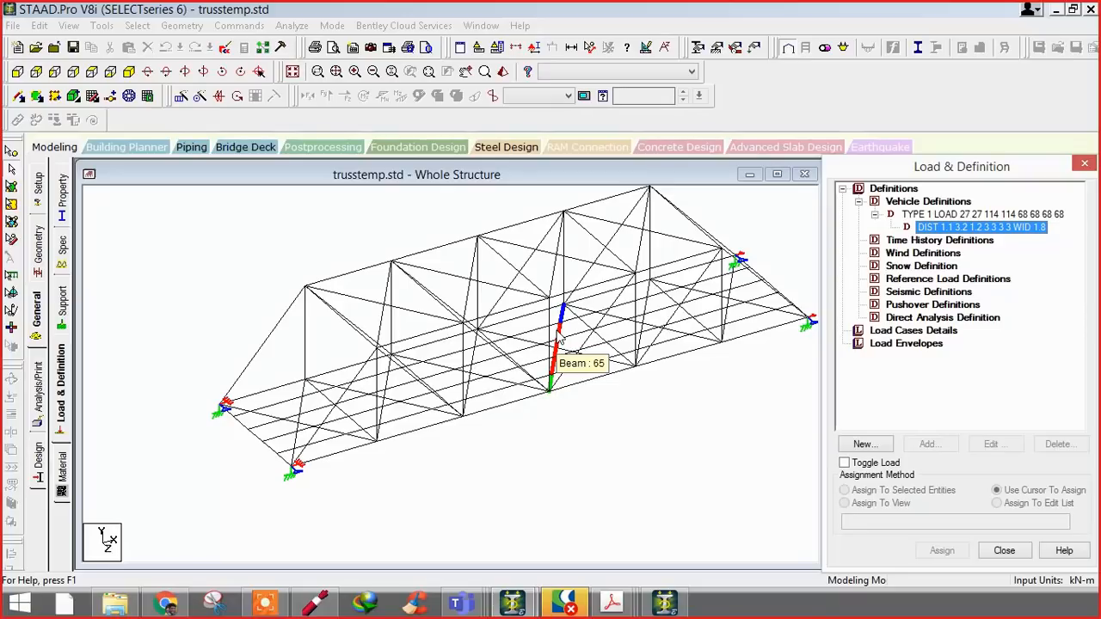
- Switch to IRC 6-2016.pdf, examine the Class A and Class 70R lane arrangements in the live load combination tables, and close the document
click(632, 604)
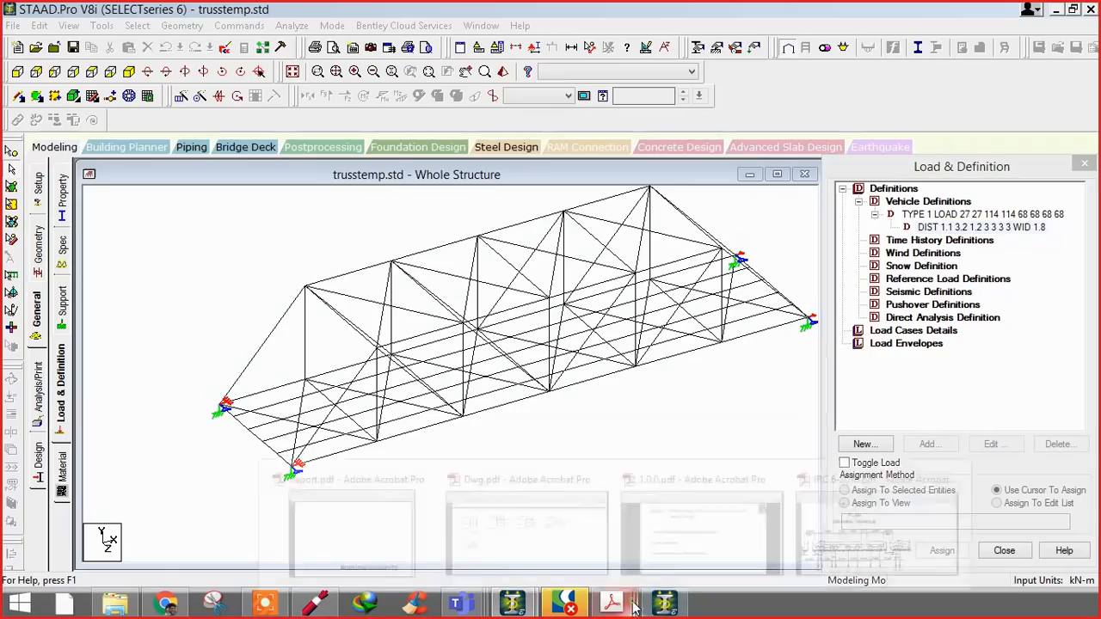
click(869, 456)
scroll(602, 387, down, 5)
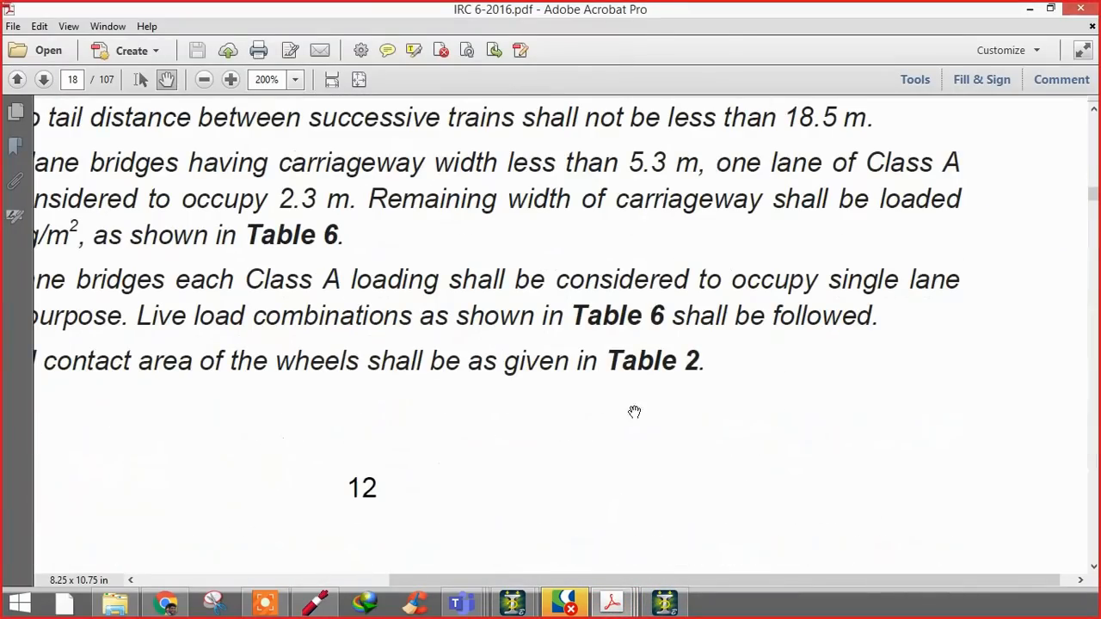
ctrl+scroll(636, 380, down, 3)
scroll(654, 380, down, 4)
scroll(658, 383, down, 20)
scroll(675, 402, down, 20)
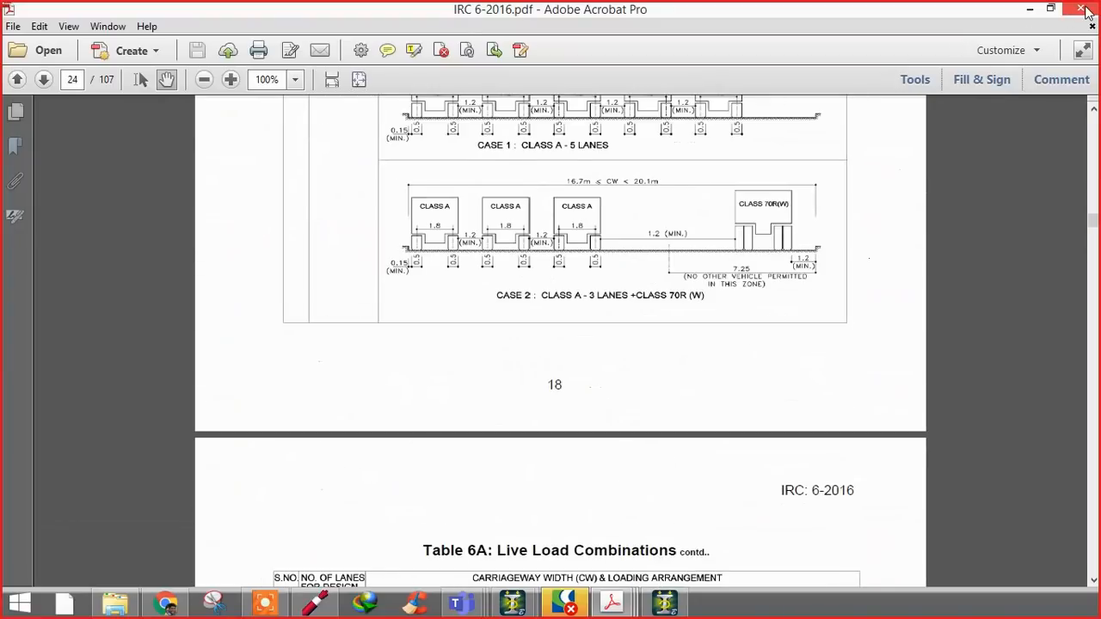
click(1082, 9)
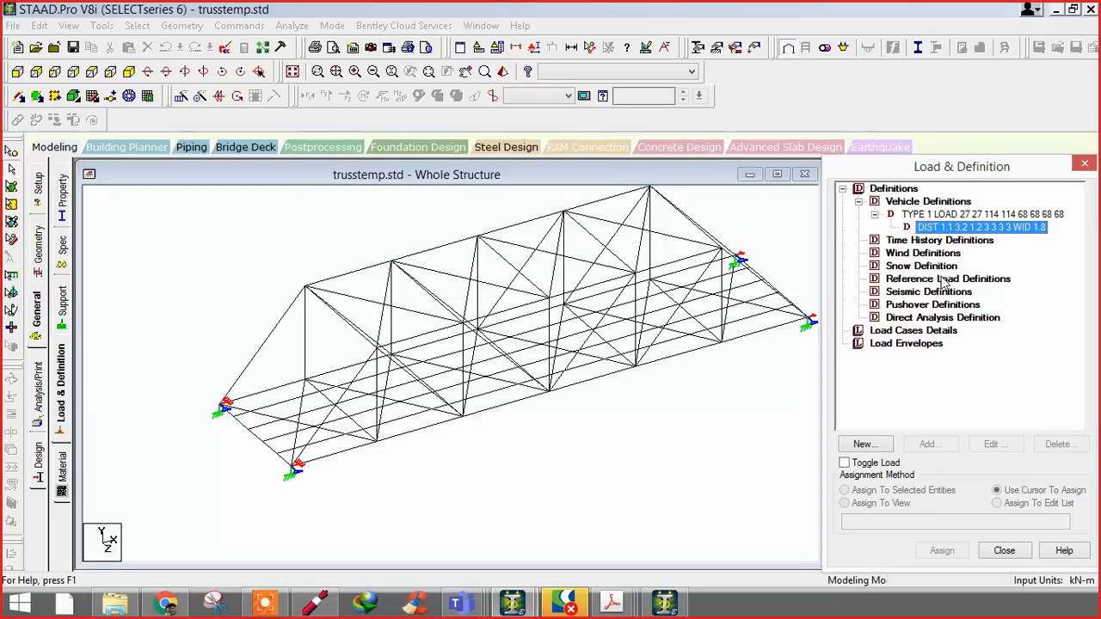
- Open Report.pdf and review the bridge's general input data in section 1.1.1
click(621, 608)
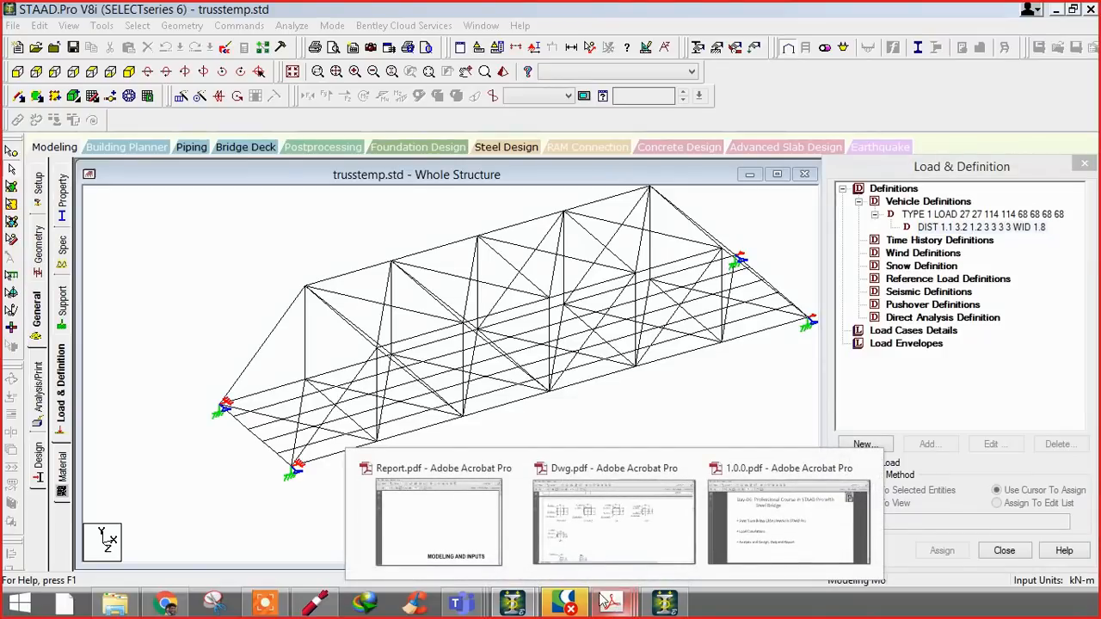
click(450, 540)
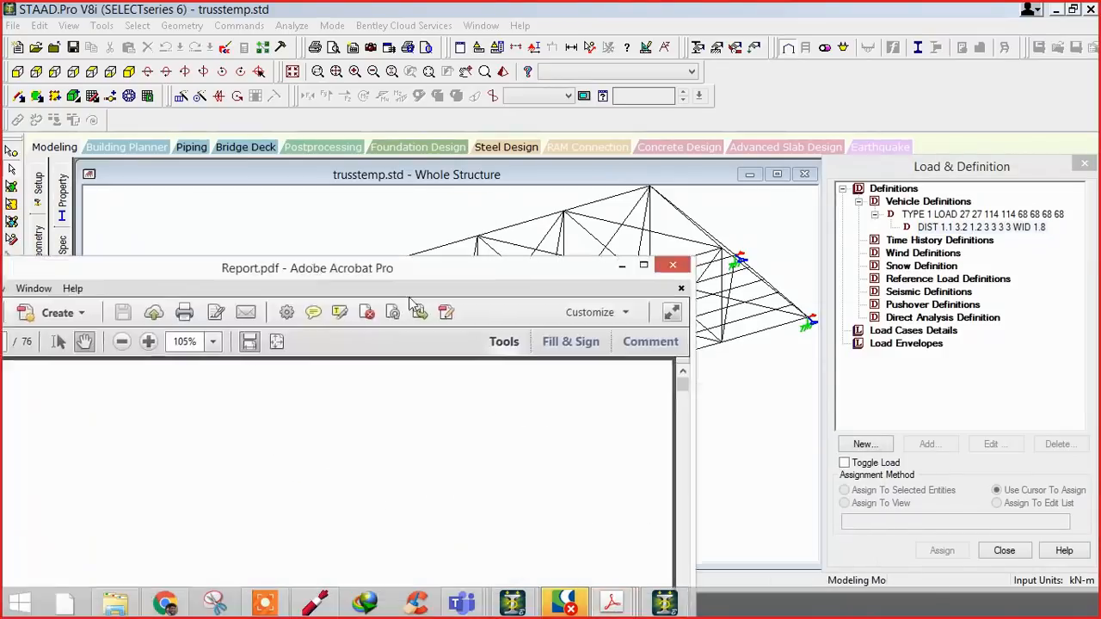
scroll(422, 163, down, 10)
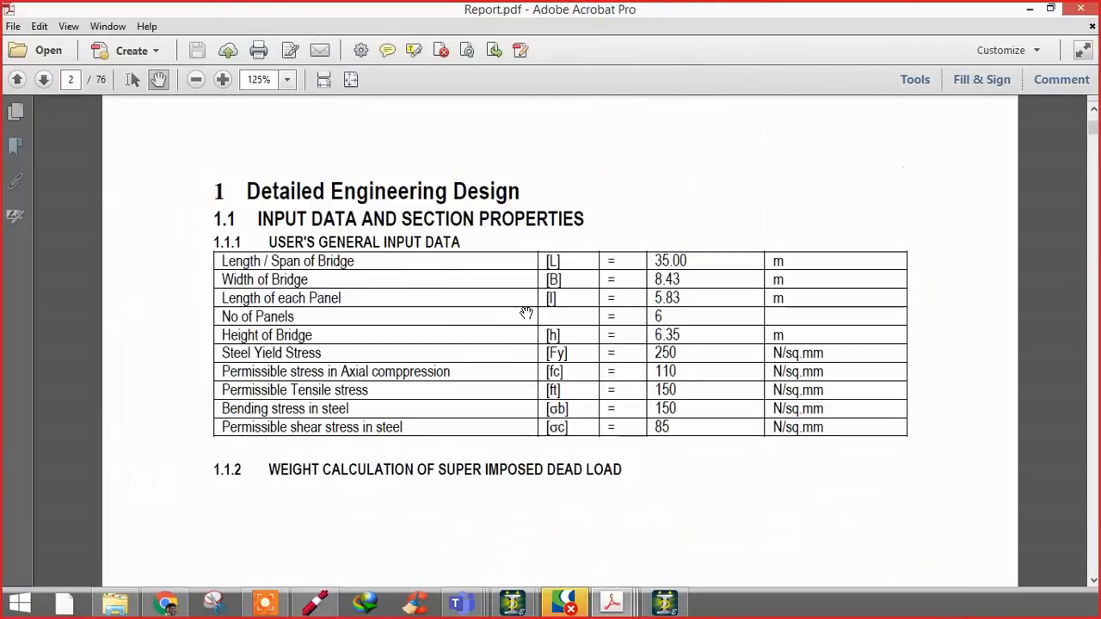
ctrl+scroll(526, 313, up, 1)
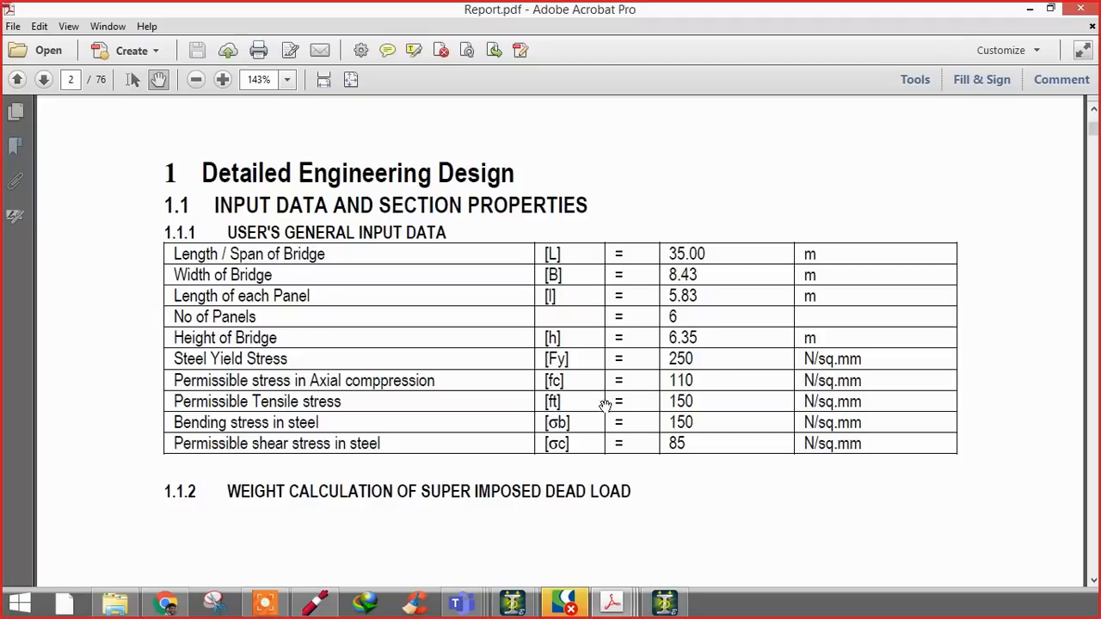
- Examine the lengths, breadths, depths and volumes of the deck components in the report's superimposed dead load table
drag(603, 426, 670, 142)
drag(615, 216, 671, 118)
drag(647, 516, 647, 143)
drag(693, 594, 697, 222)
ctrl+scroll(295, 295, up, 1)
ctrl+scroll(251, 308, up, 1)
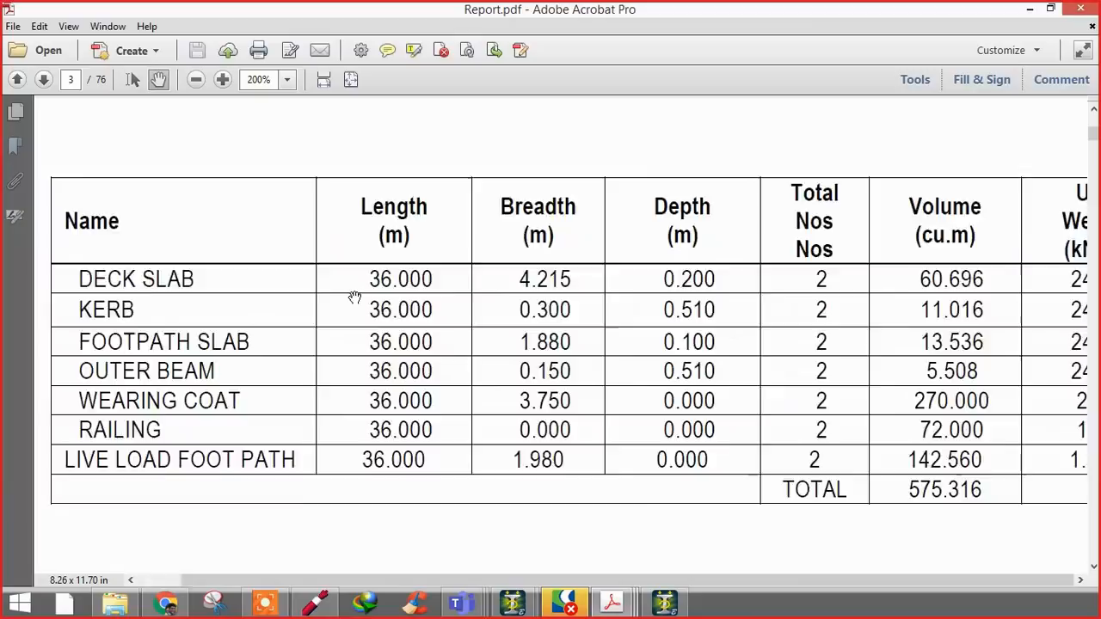
scroll(360, 294, right, 1)
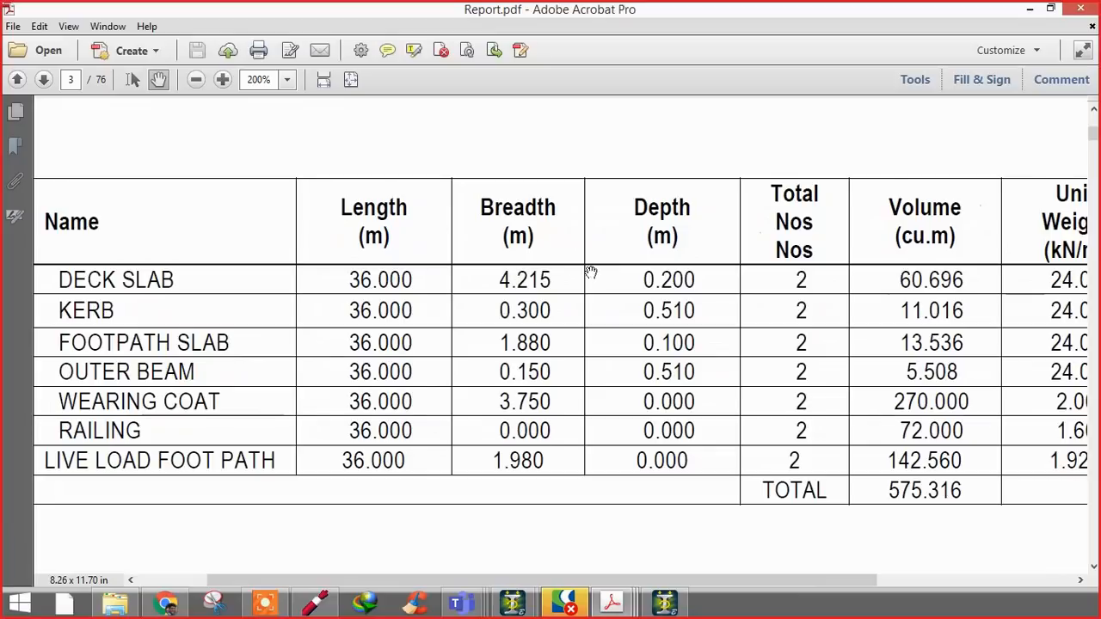
drag(565, 266, 448, 290)
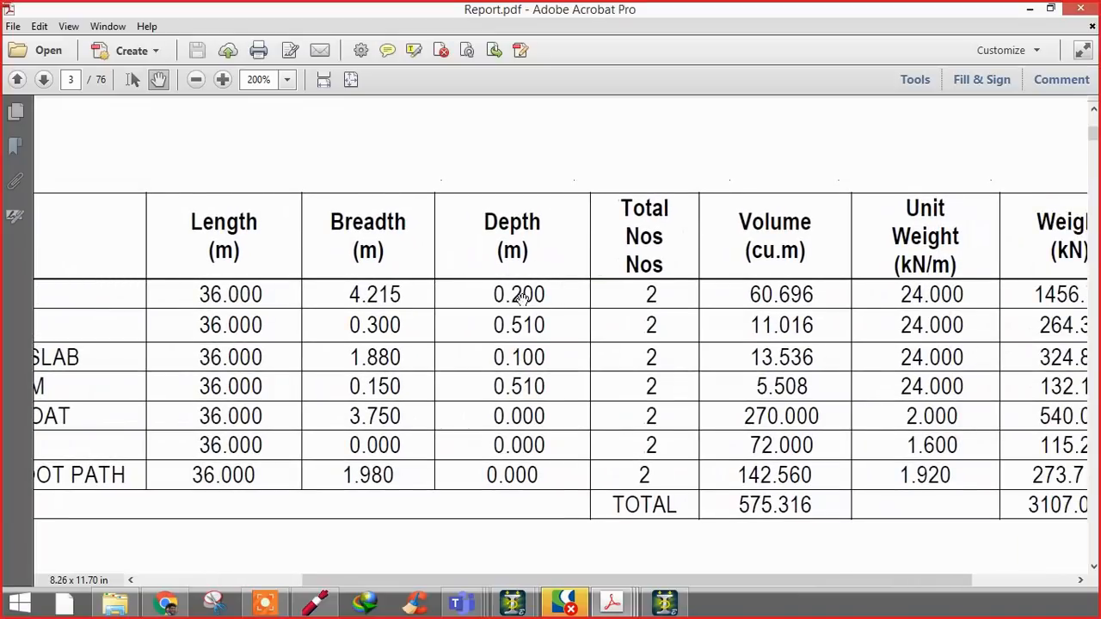
drag(604, 309, 517, 309)
- Review the unit weights, component weights and total in the superimposed dead load table, including the footpath live load row
ctrl+scroll(518, 309, down, 1)
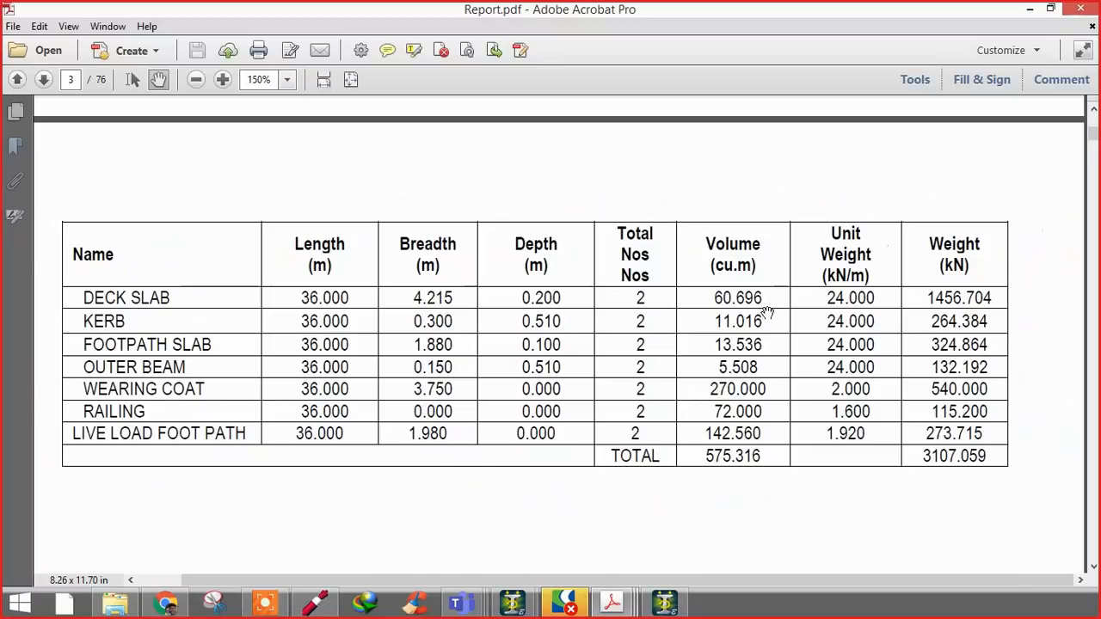
ctrl+scroll(764, 314, up, 2)
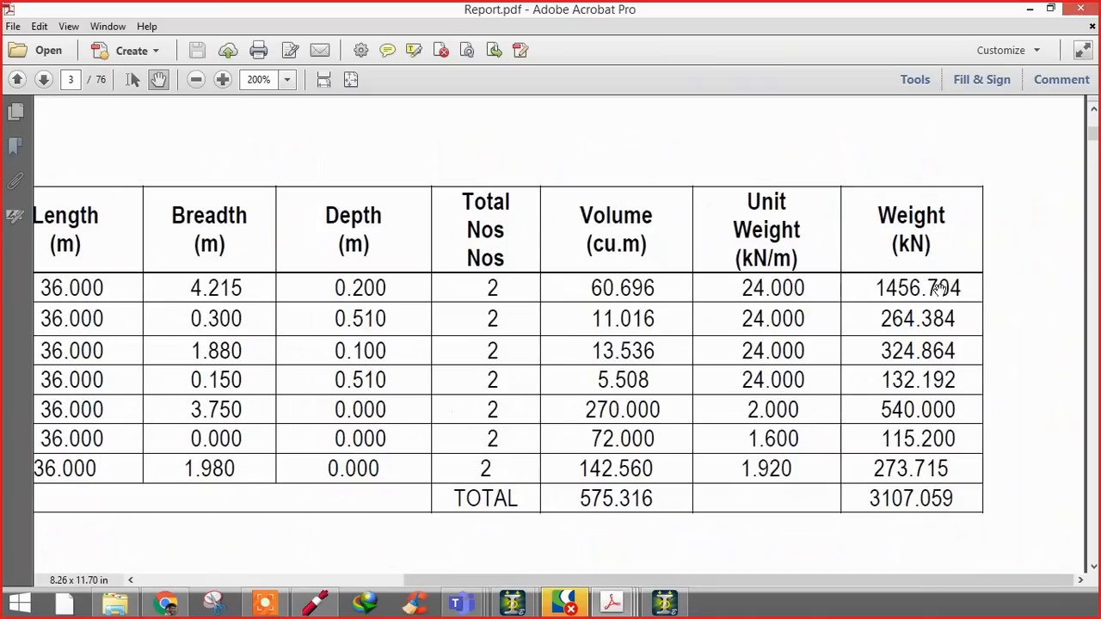
ctrl+scroll(936, 291, down, 2)
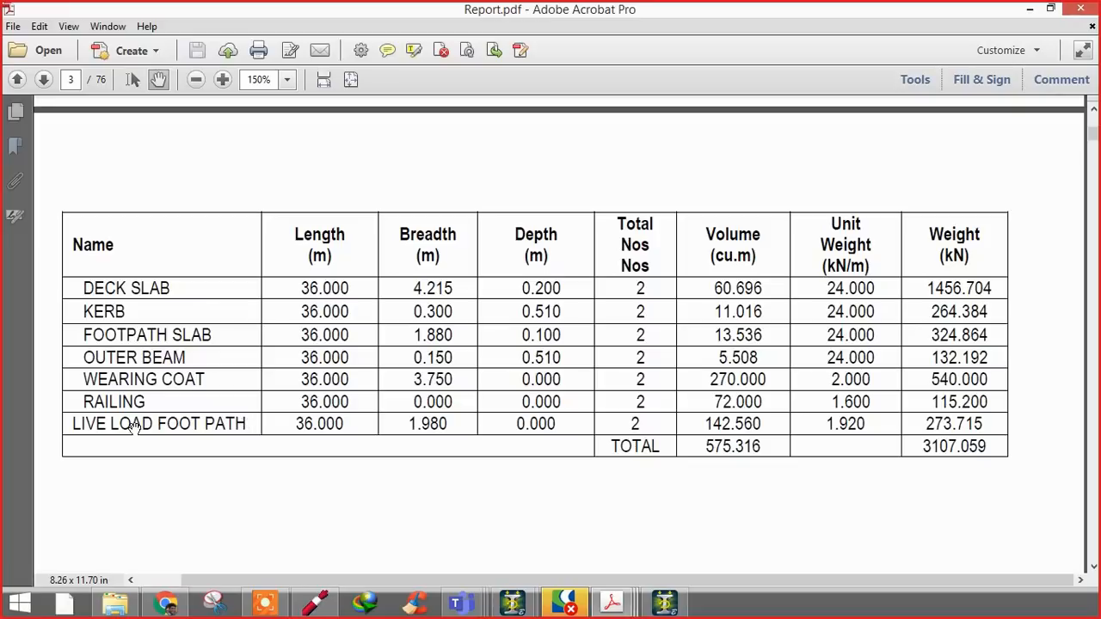
ctrl+scroll(220, 463, up, 1)
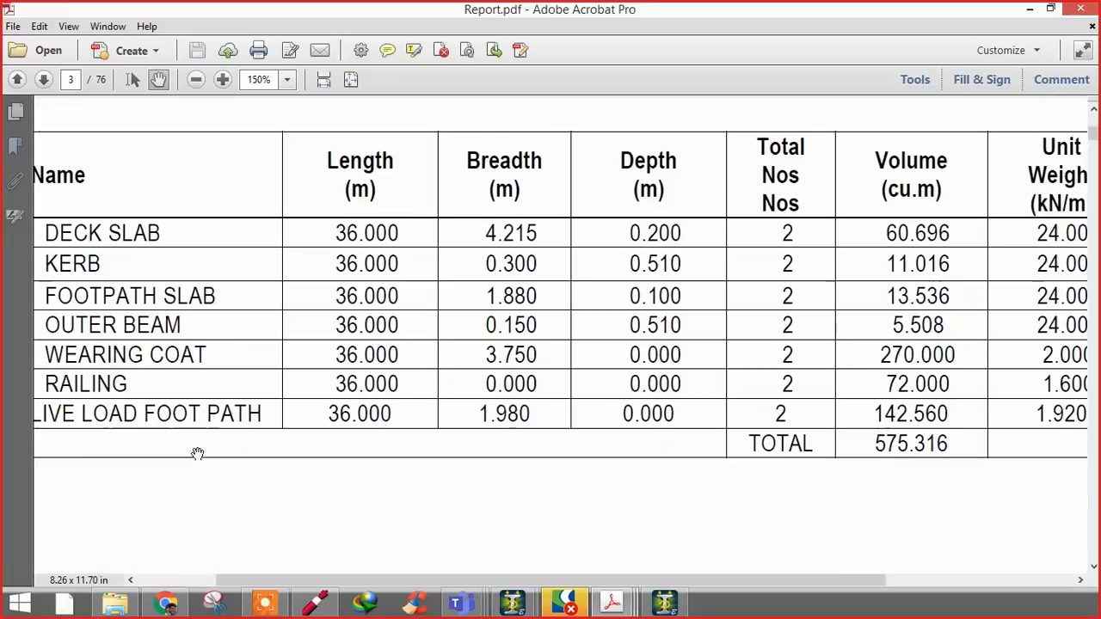
ctrl+scroll(623, 431, down, 1)
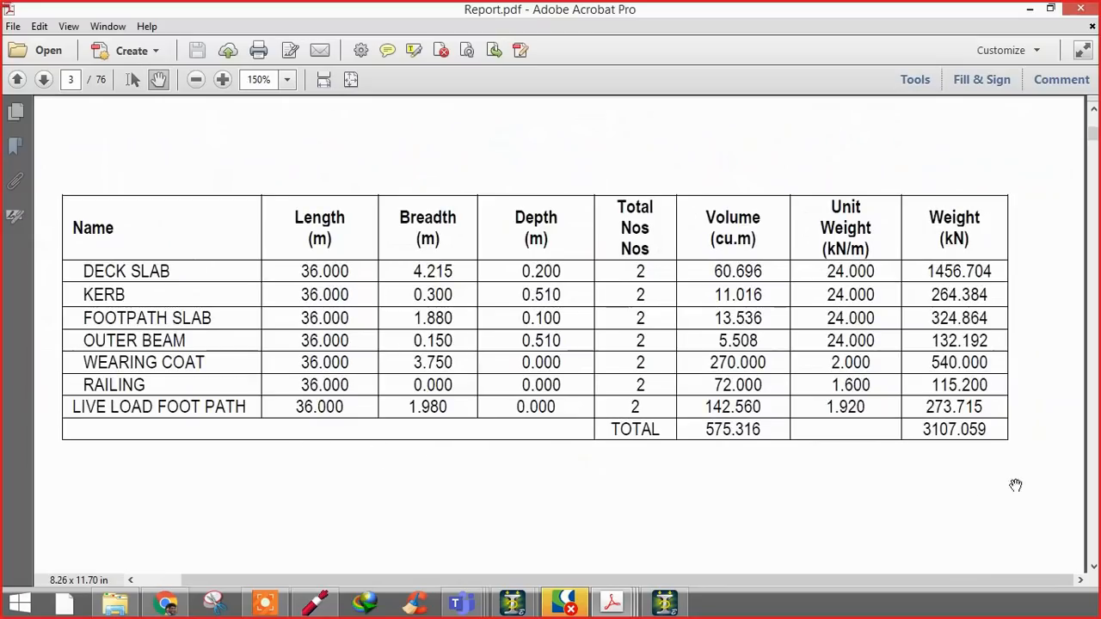
scroll(637, 442, up, 6)
scroll(637, 441, up, 2)
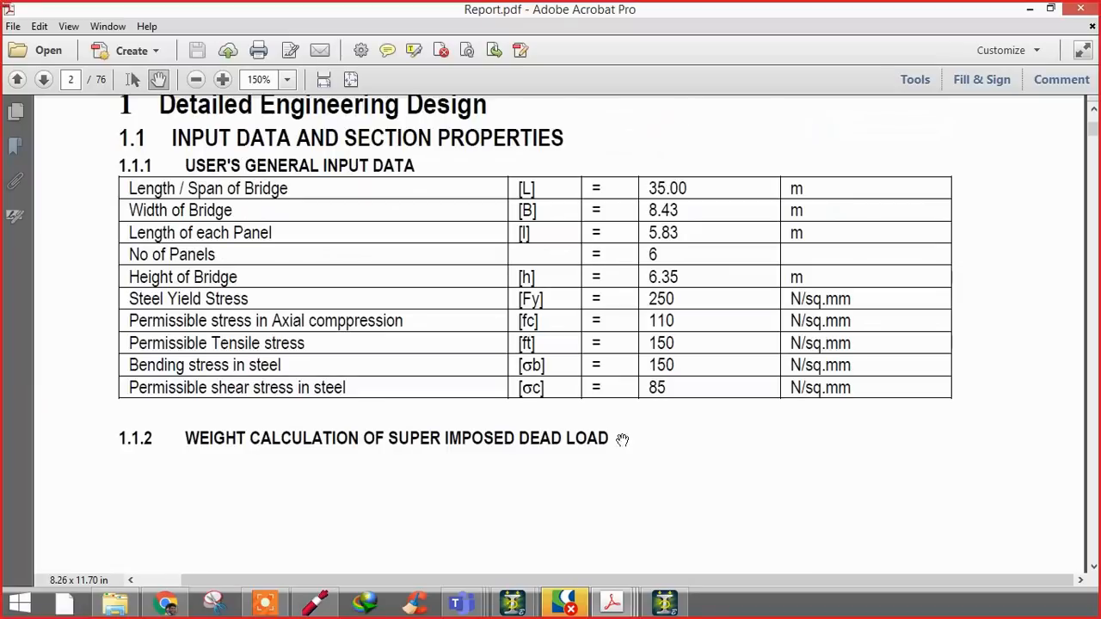
scroll(496, 397, down, 2)
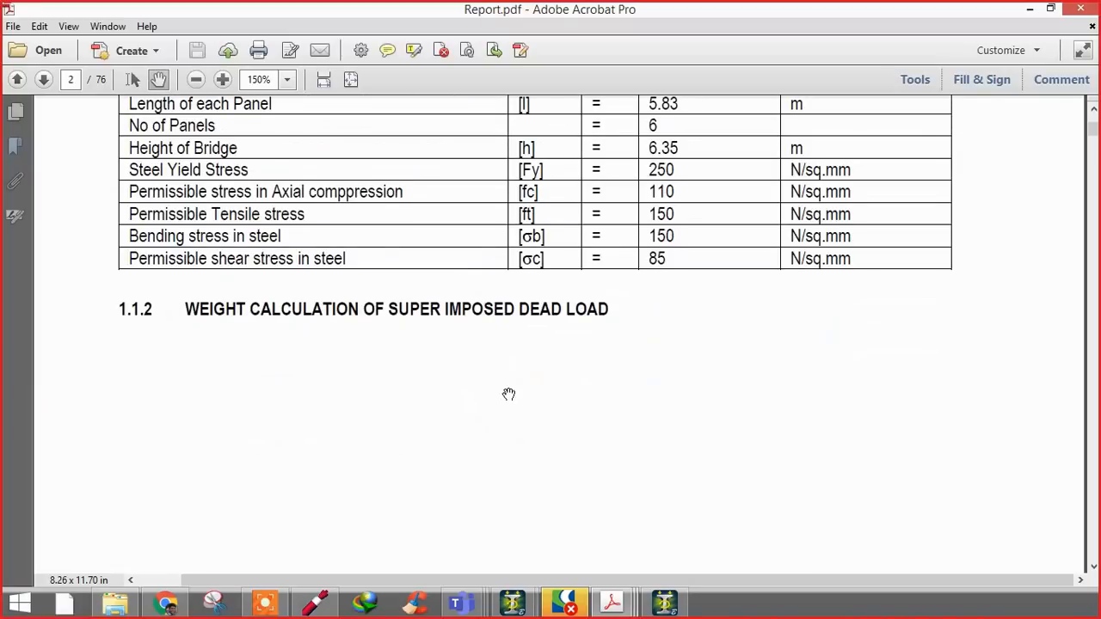
scroll(507, 378, down, 8)
ctrl+scroll(983, 290, up, 3)
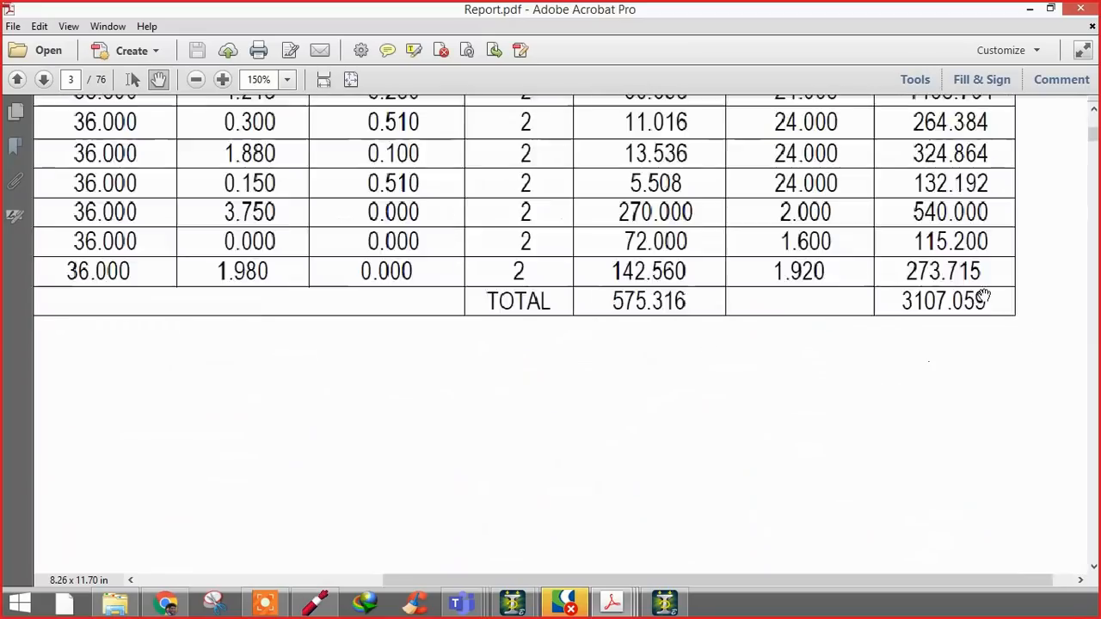
ctrl+scroll(843, 324, down, 2)
scroll(771, 462, up, 2)
ctrl+scroll(771, 462, down, 2)
- Examine the cross girder's section, plate sizes, unit weights, member lengths and total weight in the report's member weight table
scroll(749, 216, down, 5)
scroll(767, 258, down, 4)
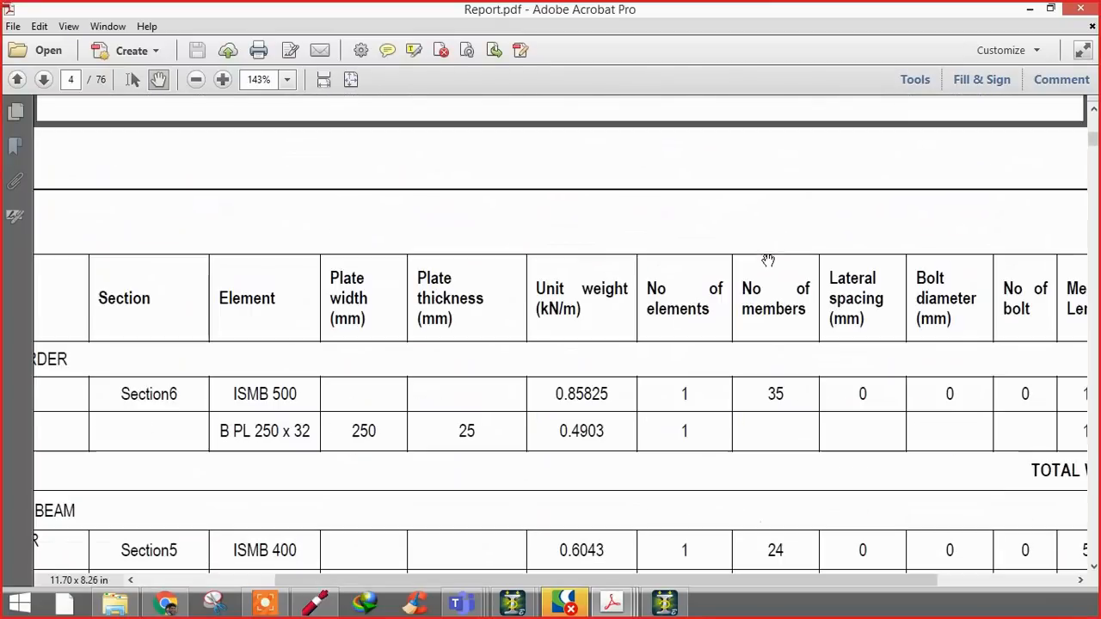
ctrl+scroll(452, 352, down, 2)
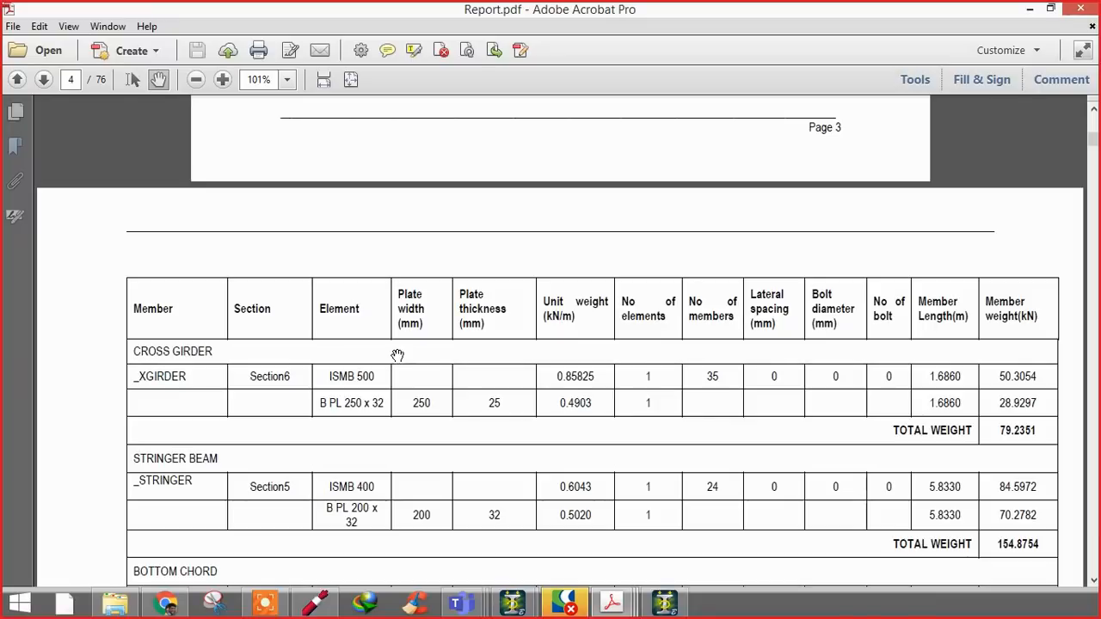
ctrl+scroll(152, 400, up, 2)
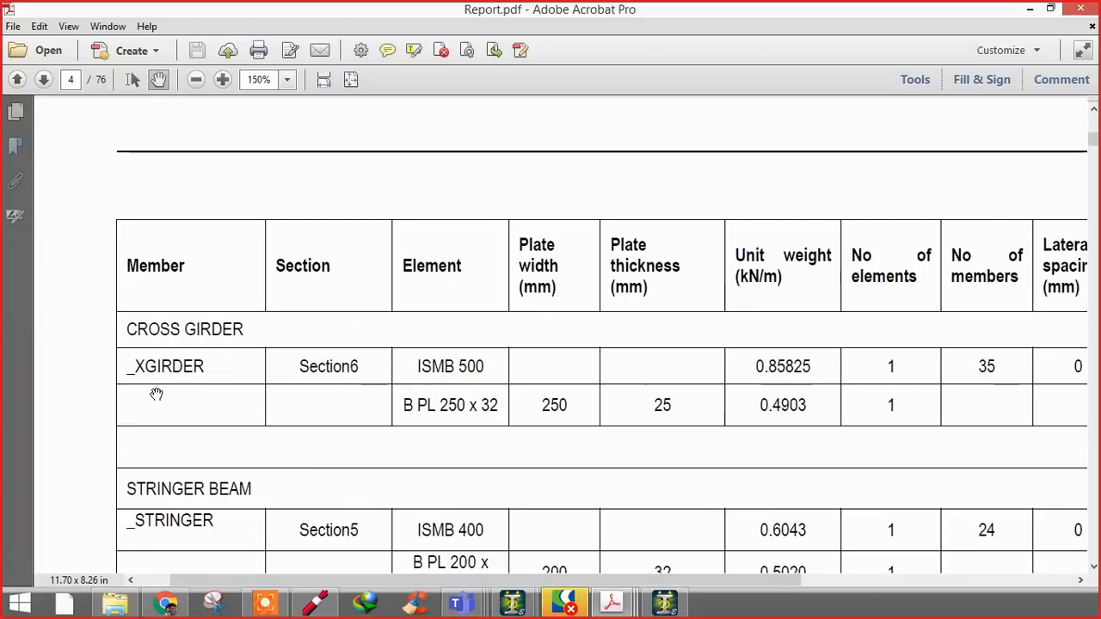
ctrl+scroll(155, 395, up, 1)
drag(390, 379, 216, 384)
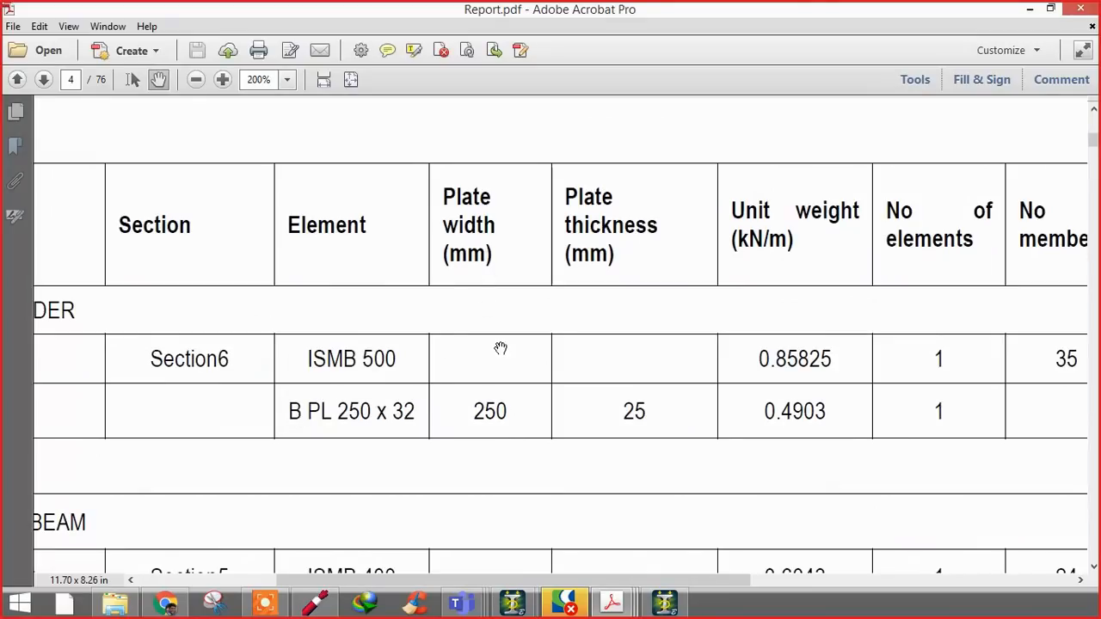
drag(628, 435, 479, 413)
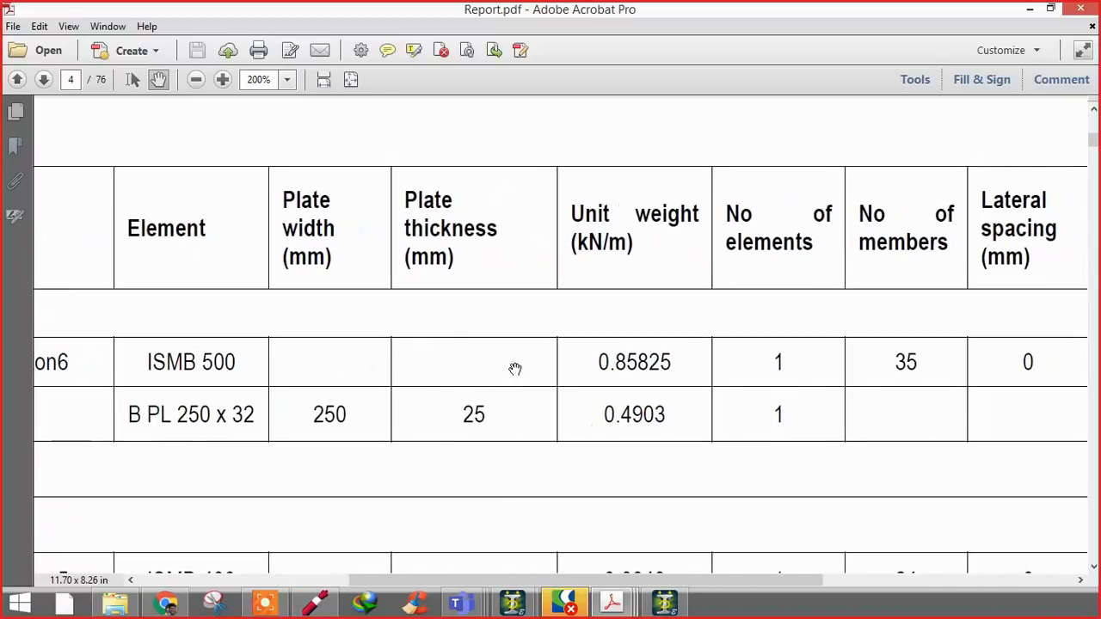
drag(640, 465, 489, 448)
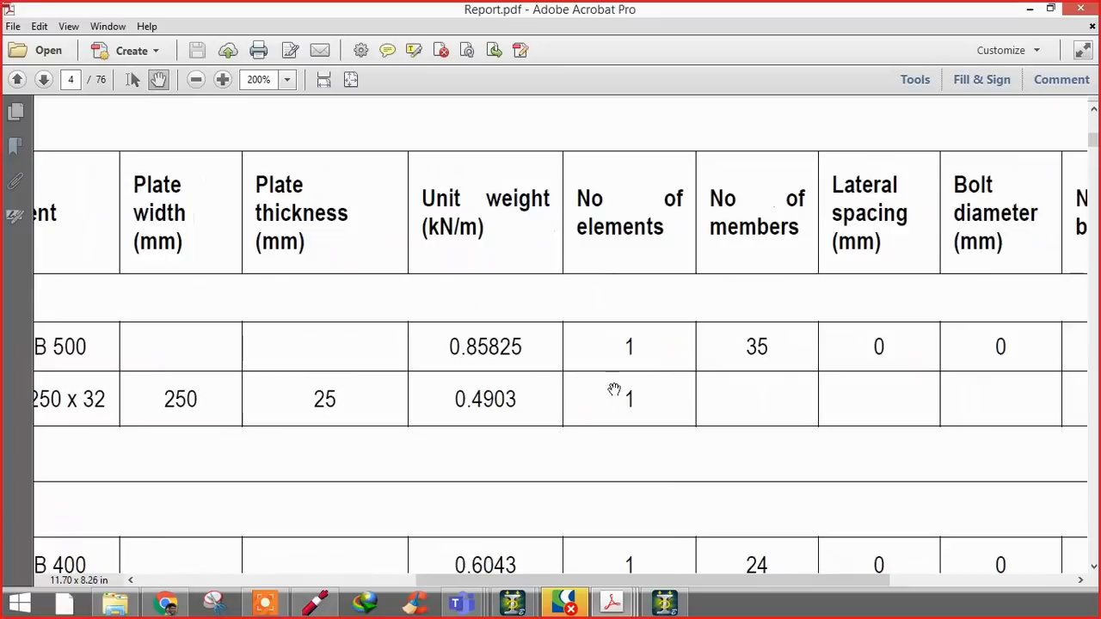
ctrl+scroll(634, 394, down, 1)
drag(665, 383, 551, 406)
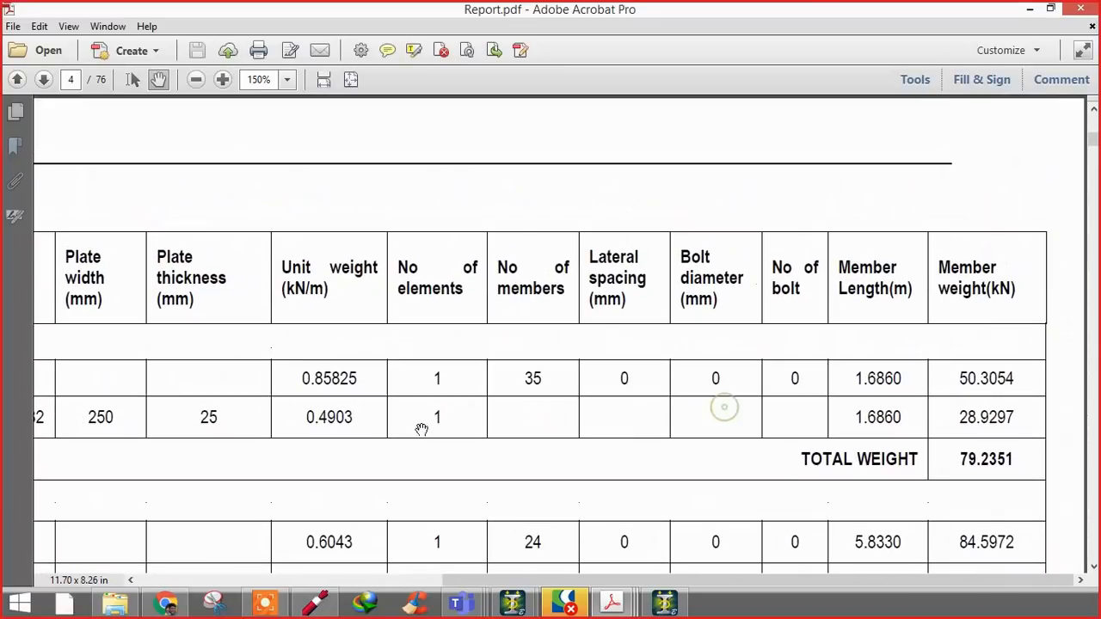
ctrl+scroll(947, 425, up, 2)
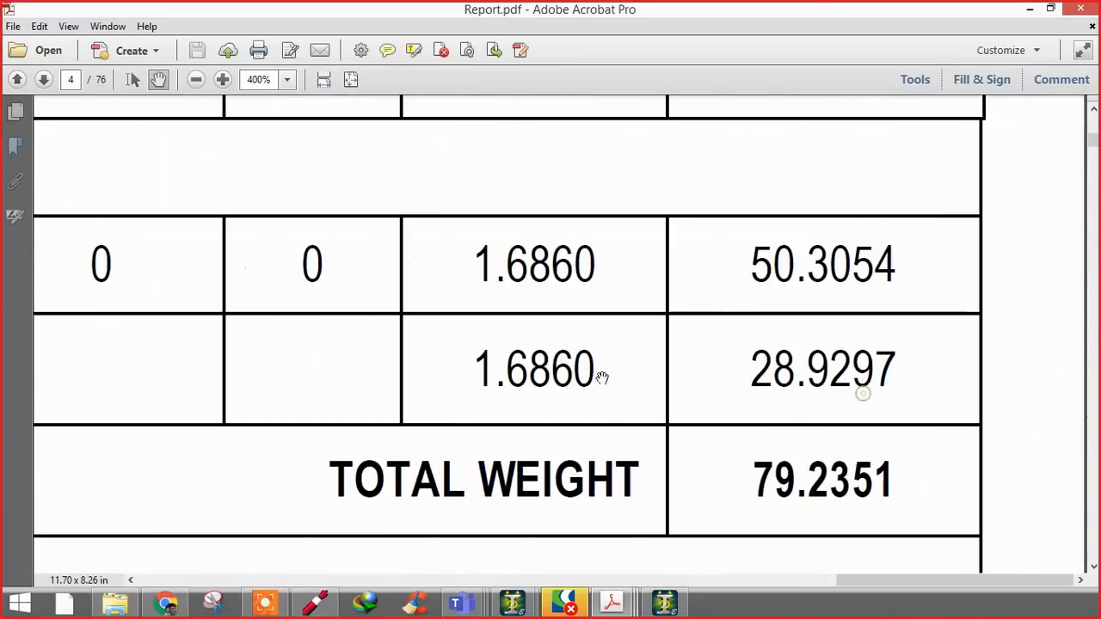
ctrl+scroll(803, 374, down, 1)
drag(785, 344, 728, 462)
drag(834, 370, 830, 170)
key(ctrl+2)
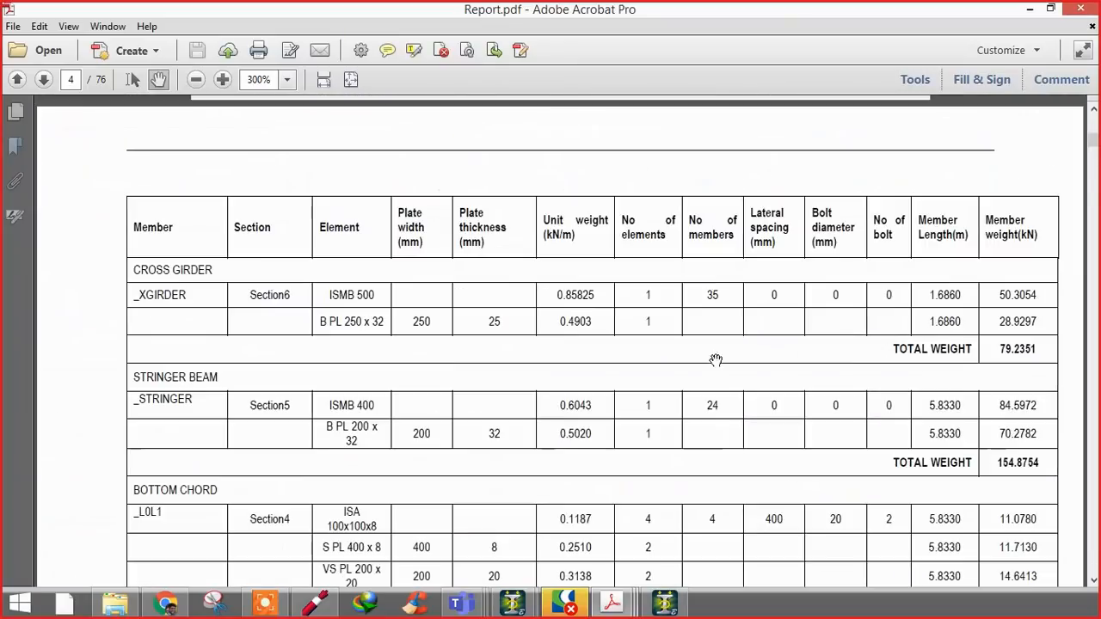
- Examine the stringer beam and bottom chord sections, plates and unit weights in the report's member weight table
ctrl+scroll(179, 312, up, 1)
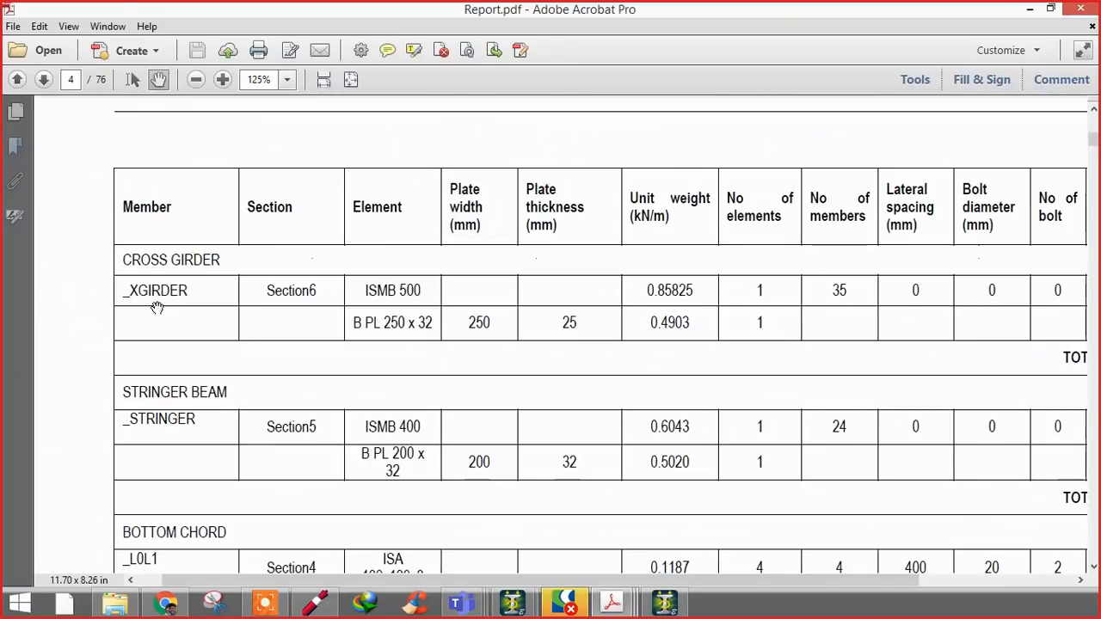
drag(177, 327, 182, 269)
ctrl+scroll(164, 370, up, 1)
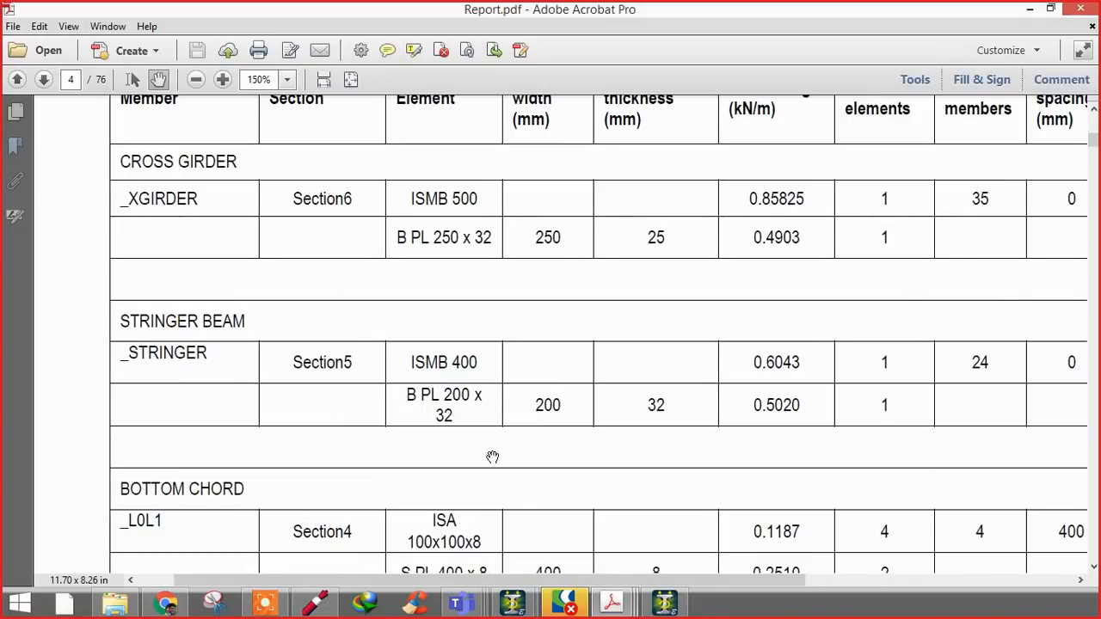
drag(855, 449, 662, 327)
drag(889, 383, 1095, 252)
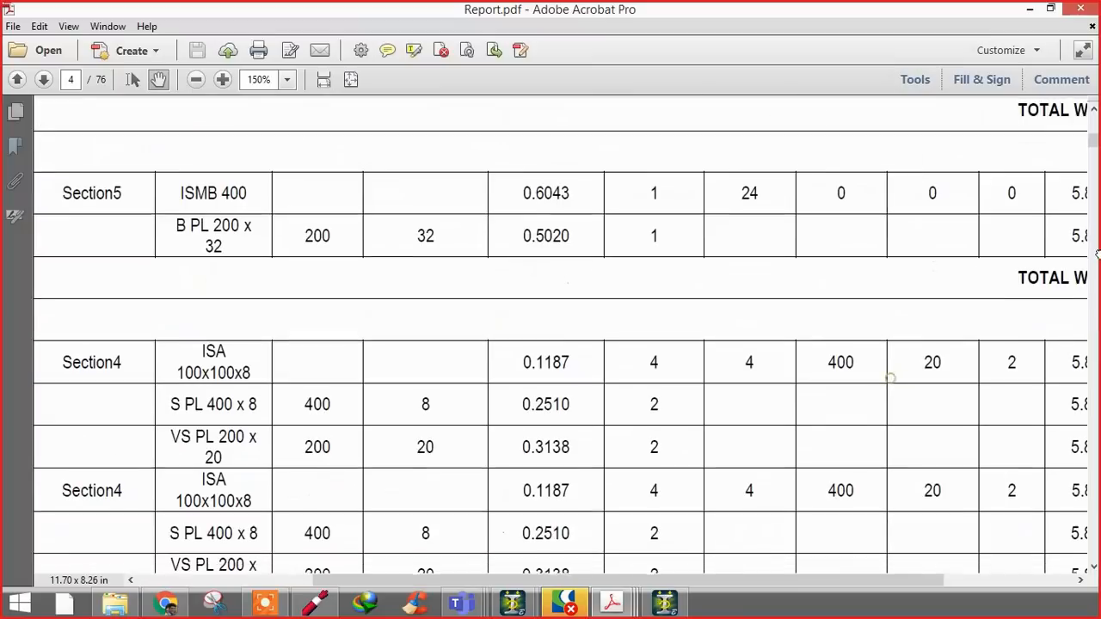
drag(400, 374, 769, 325)
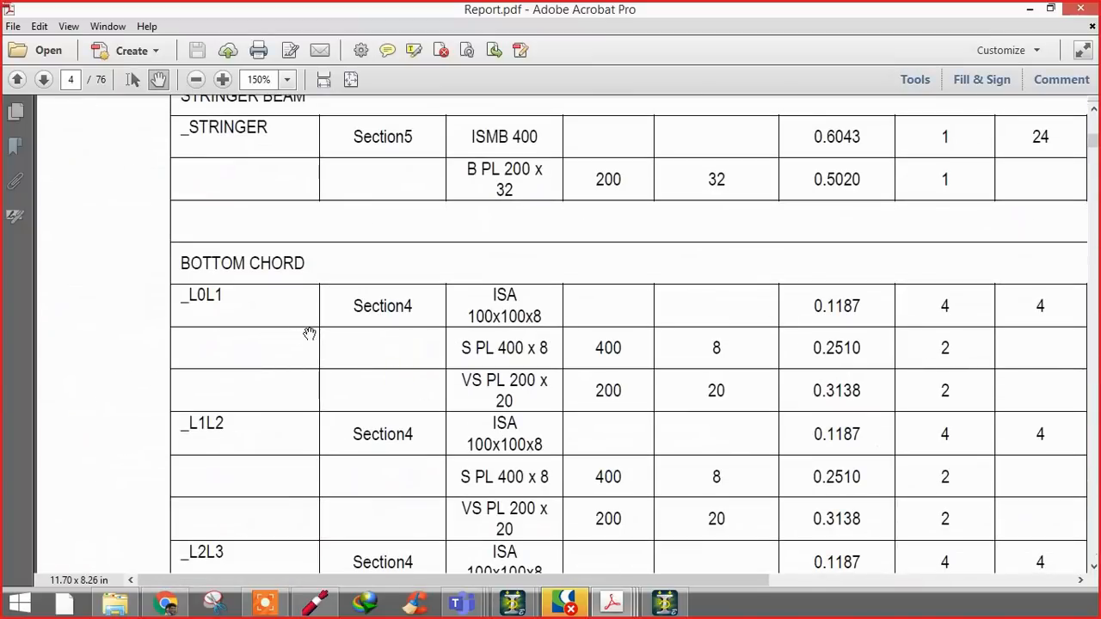
drag(326, 376, 285, 318)
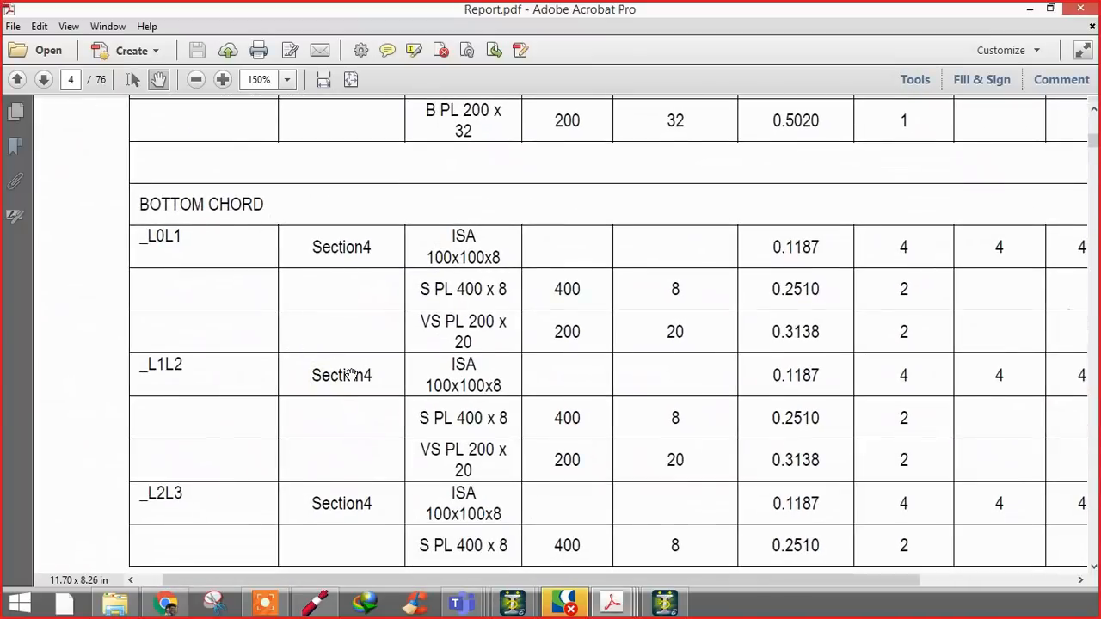
ctrl+scroll(351, 376, down, 1)
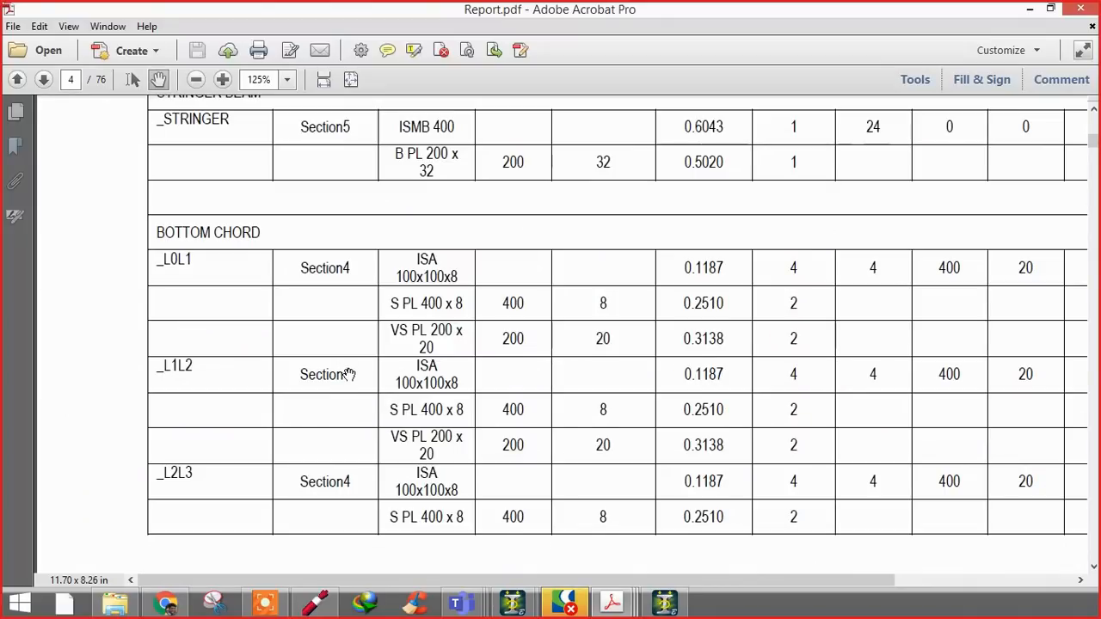
mouse_move(513, 603)
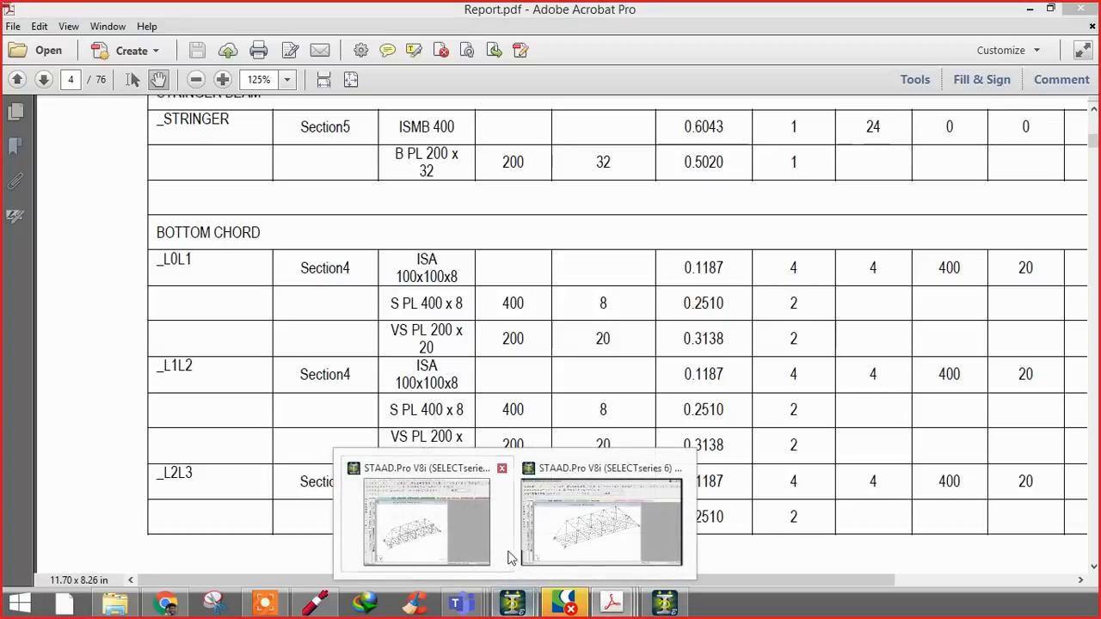
- View the truss model in STAAD.Pro, and switch to Dwg.pdf to view the member cross-section details
click(568, 545)
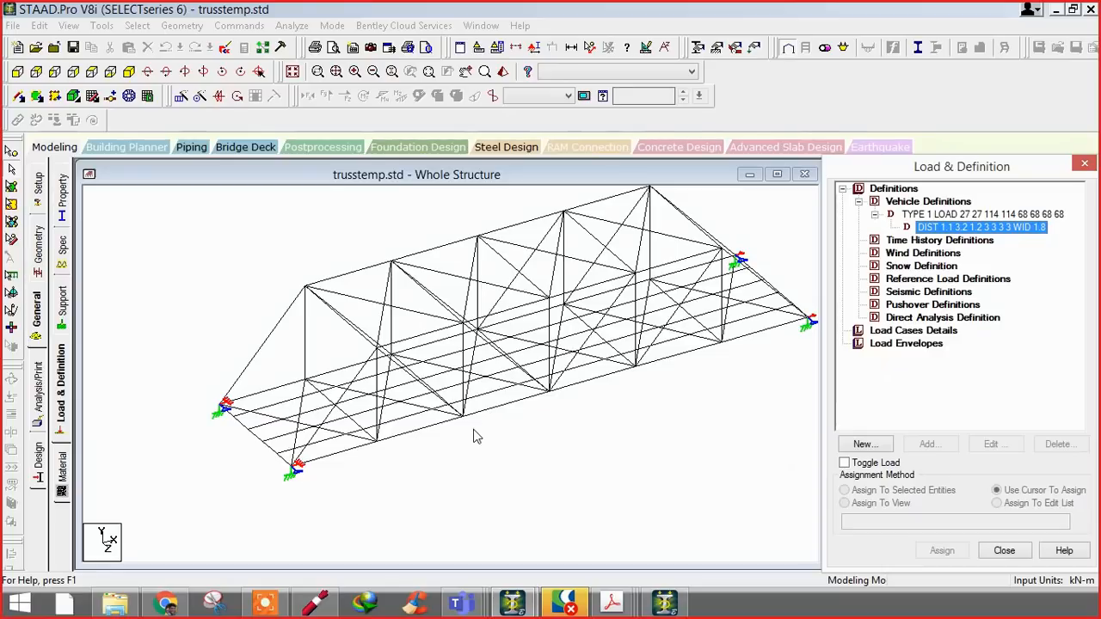
click(611, 602)
click(573, 514)
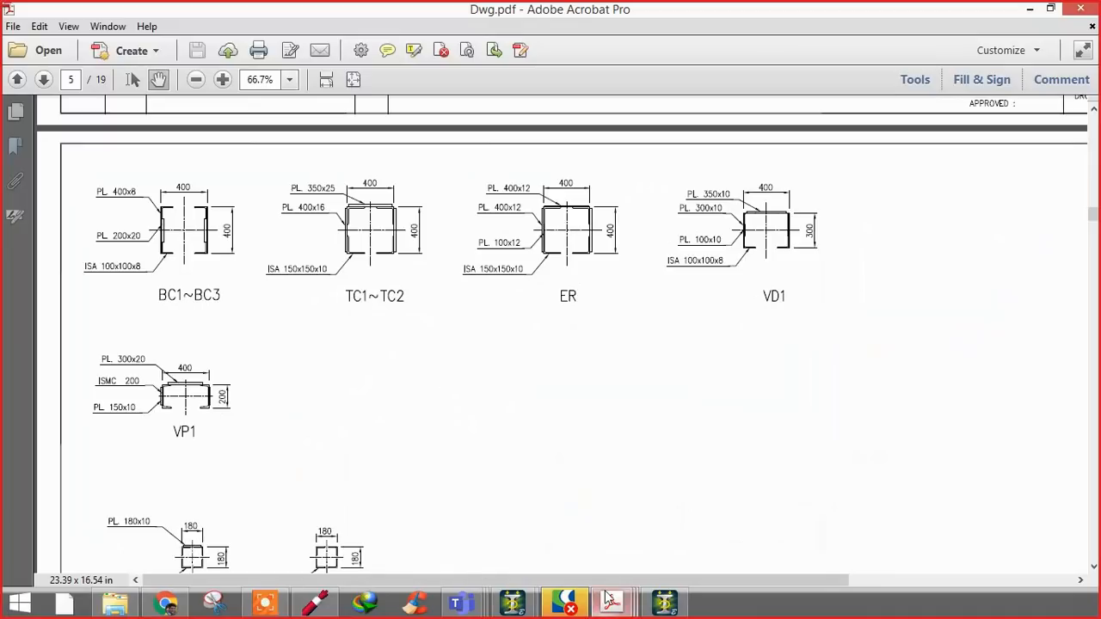
- Switch to Report.pdf and review the superimposed dead load table together with the cross girder and stringer beam weights
mouse_move(612, 602)
click(489, 544)
scroll(456, 353, up, 8)
scroll(388, 337, down, 5)
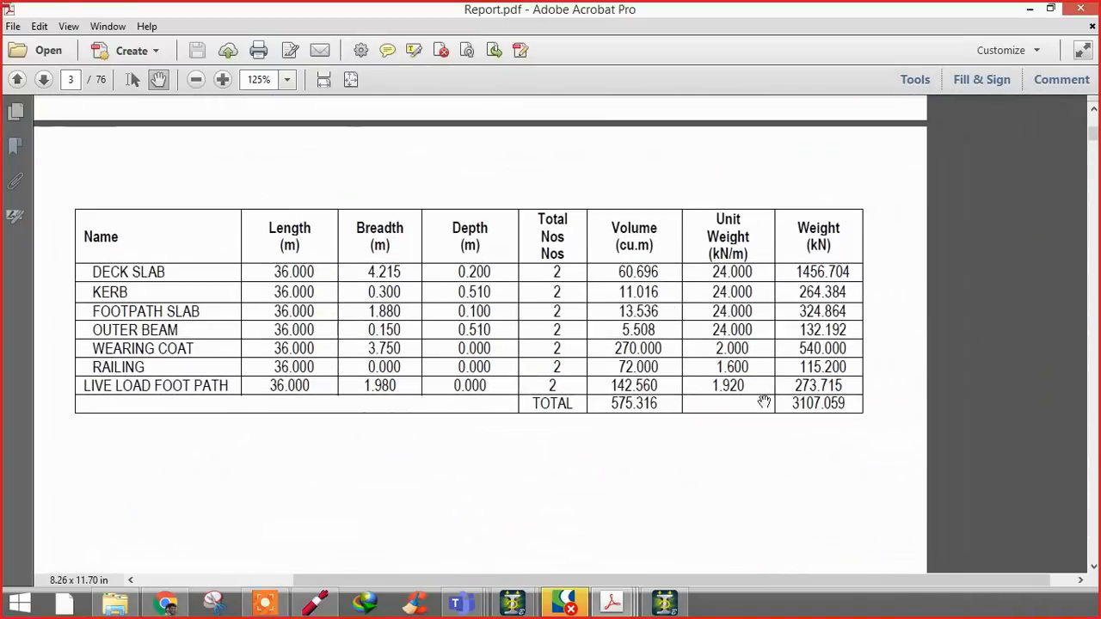
scroll(508, 440, down, 15)
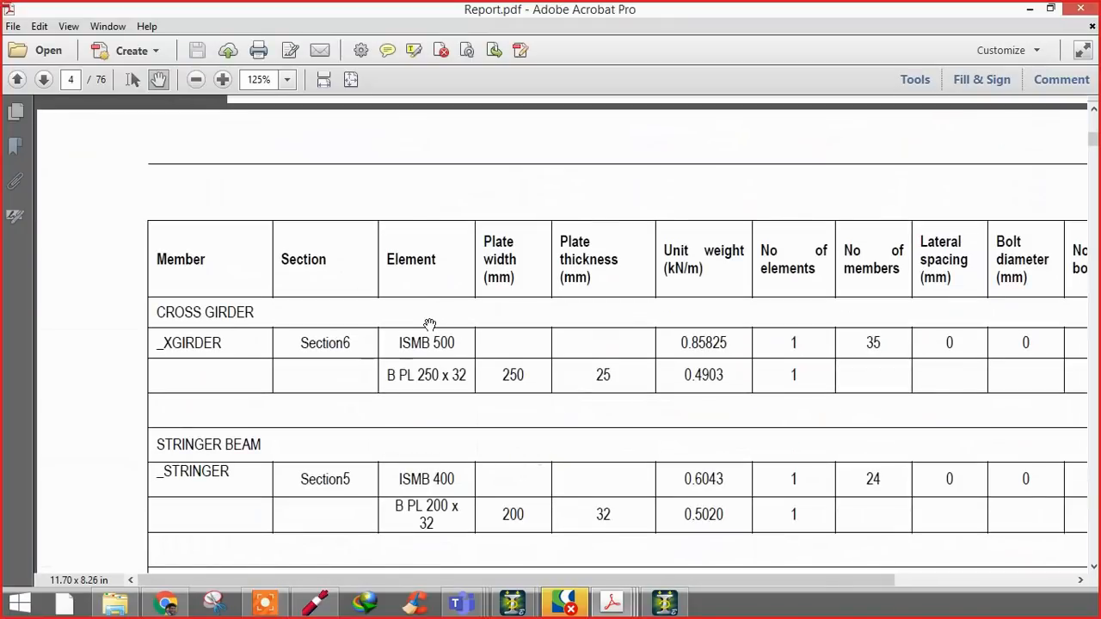
scroll(679, 401, right, 3)
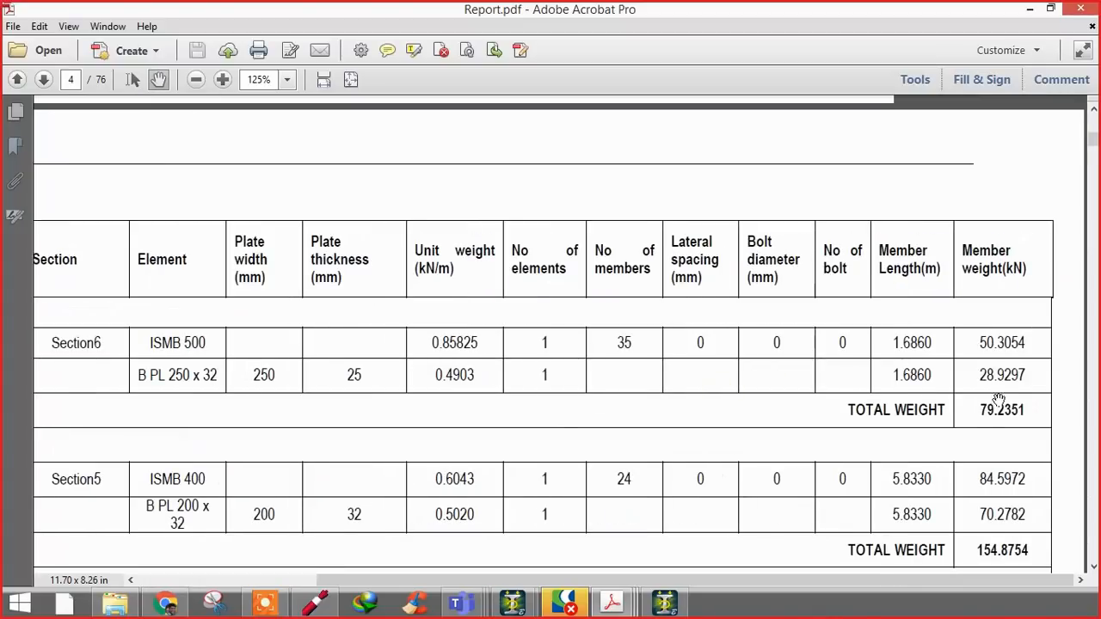
drag(519, 408, 710, 273)
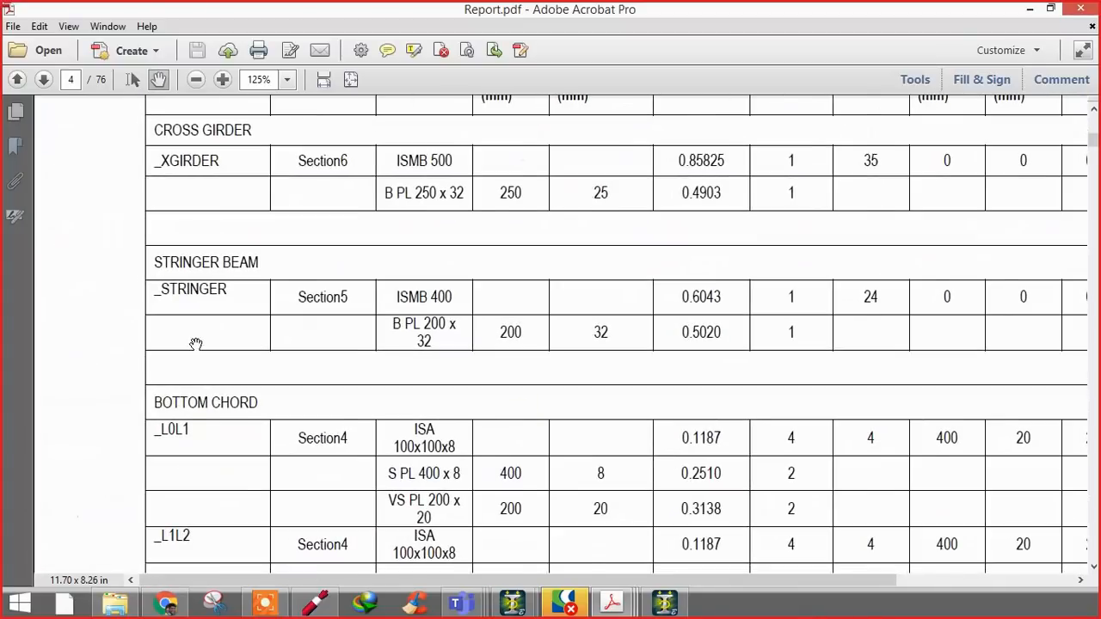
- Examine the bottom chord members' angle sections, plate sizes and unit weights in the report's member weight table
ctrl+scroll(226, 329, down, 1)
drag(245, 332, 242, 281)
ctrl+scroll(172, 331, up, 2)
drag(323, 396, 294, 286)
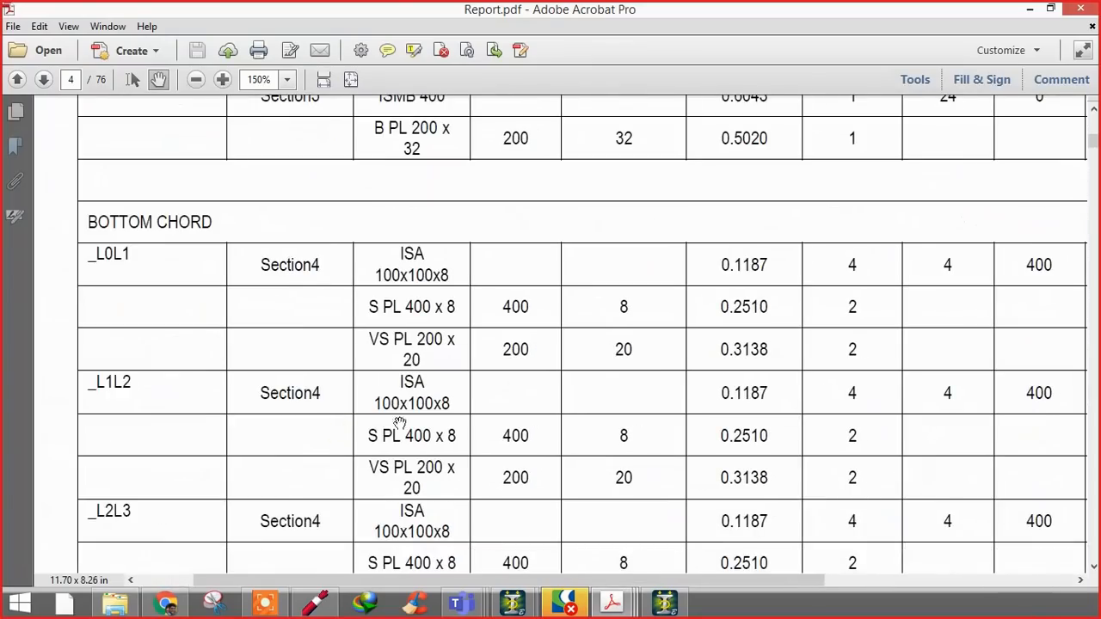
drag(422, 396, 161, 339)
drag(606, 351, 281, 332)
- Look through the remaining member weight tables down to the bridge weight summary on page 7
ctrl+scroll(912, 395, down, 3)
scroll(811, 393, down, 8)
scroll(782, 278, down, 5)
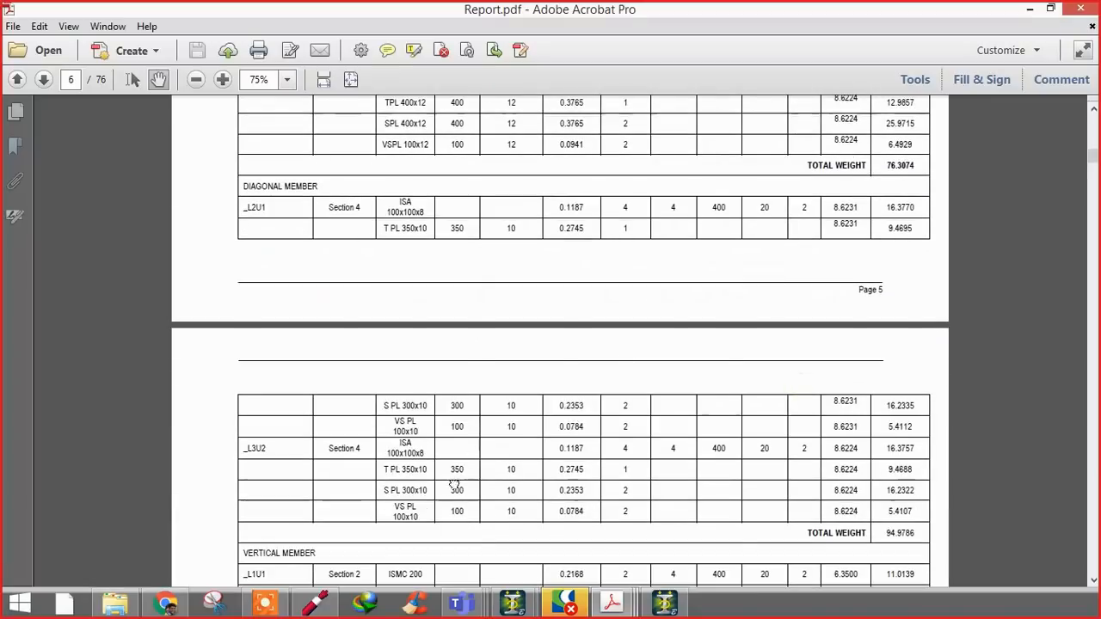
scroll(361, 312, down, 10)
scroll(349, 213, down, 3)
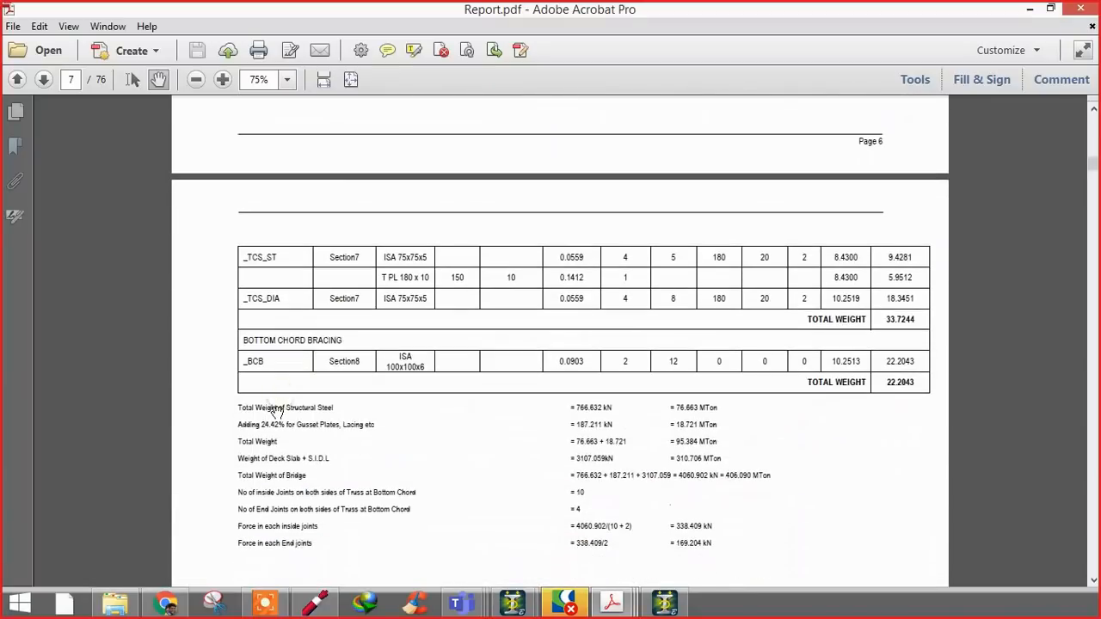
- Examine the total structural steel weight and the allowance for gusset plates and lacing in the weight summary
ctrl+scroll(327, 426, up, 2)
ctrl+scroll(634, 415, up, 4)
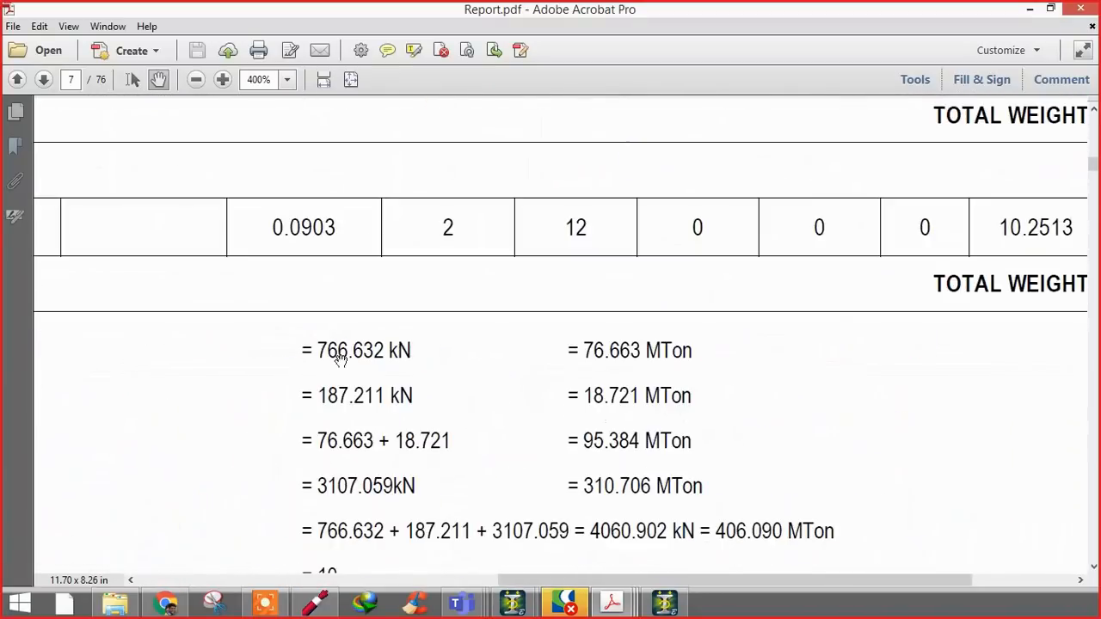
ctrl+scroll(335, 393, down, 4)
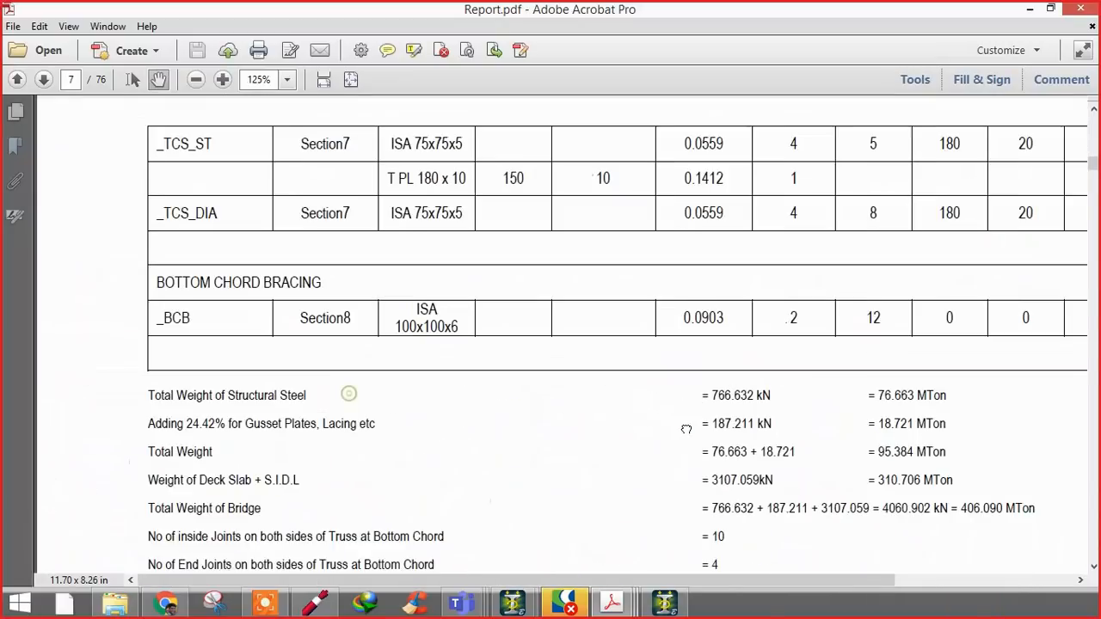
ctrl+scroll(172, 428, up, 3)
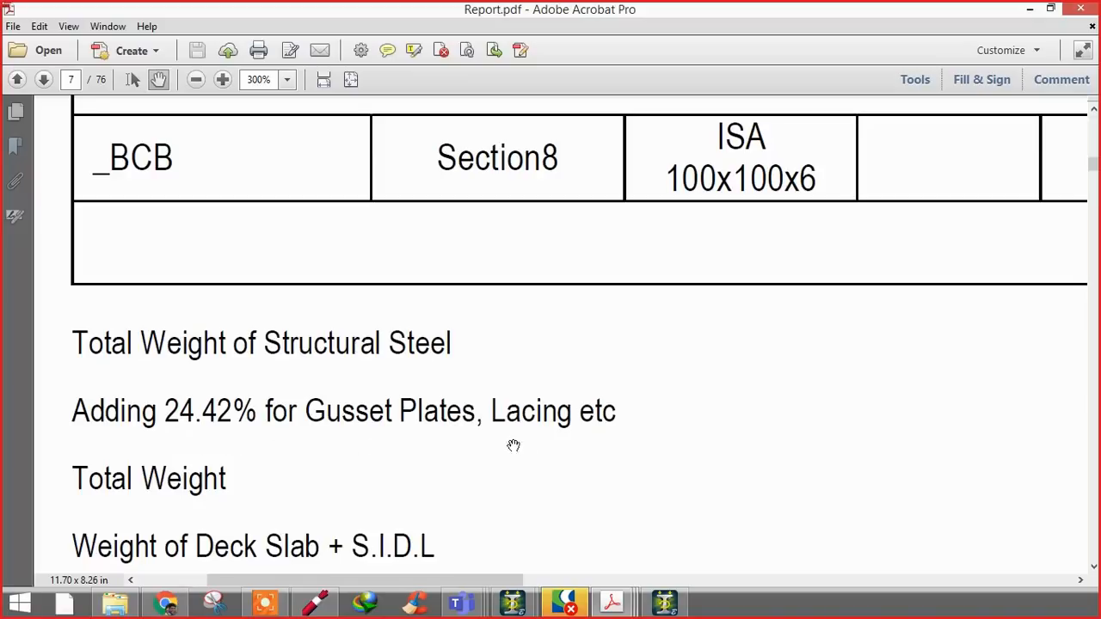
drag(488, 448, 305, 438)
ctrl+scroll(243, 426, down, 1)
ctrl+scroll(243, 426, down, 1)
drag(534, 430, 327, 418)
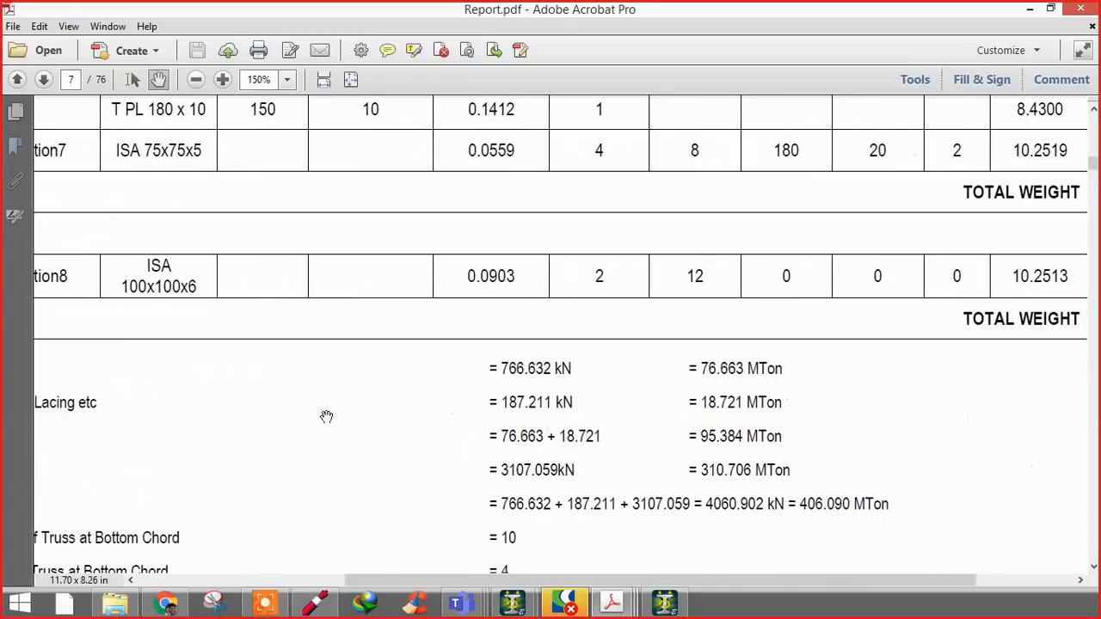
ctrl+scroll(504, 426, up, 2)
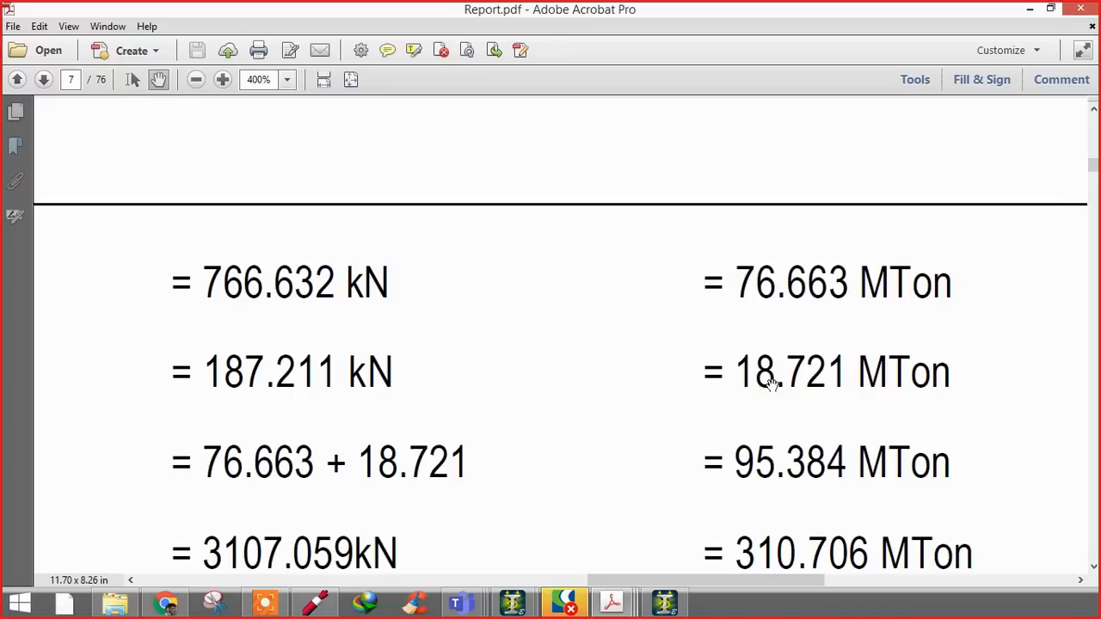
ctrl+scroll(743, 404, down, 2)
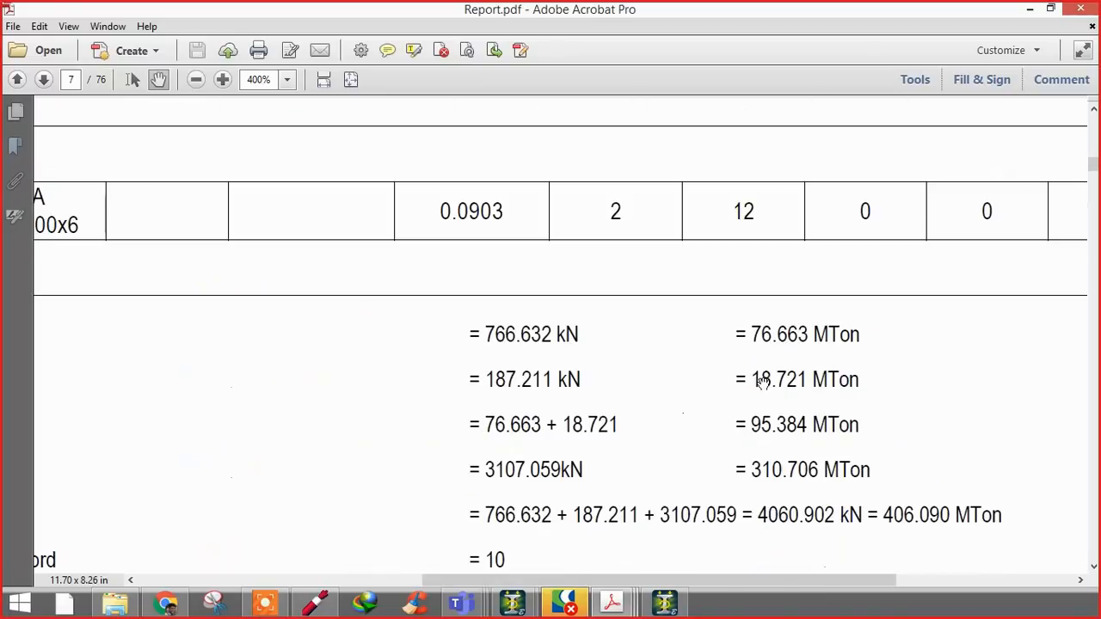
- Review the combined steel weight and the weight of deck slab plus S.I.D.L. in the weight summary
scroll(327, 410, right, 6)
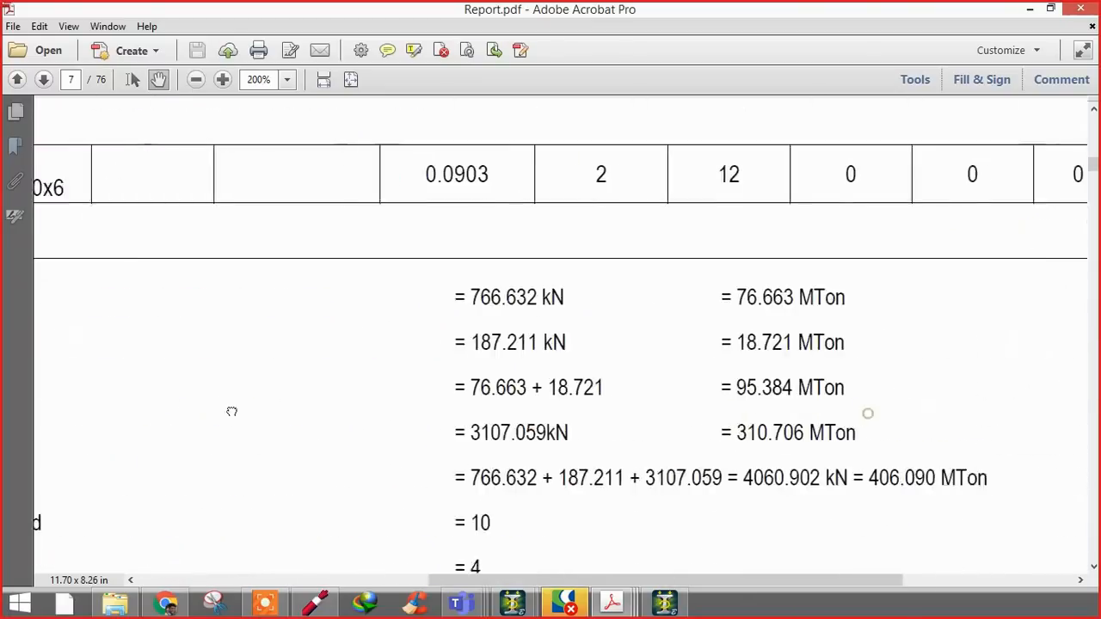
ctrl+scroll(612, 317, up, 2)
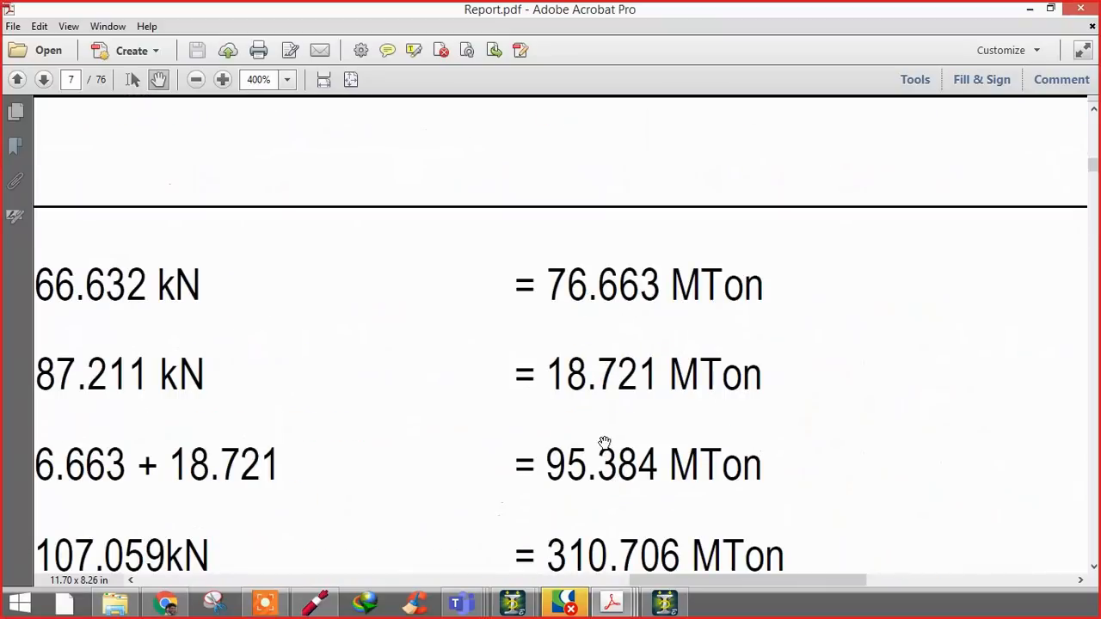
ctrl+scroll(822, 440, down, 3)
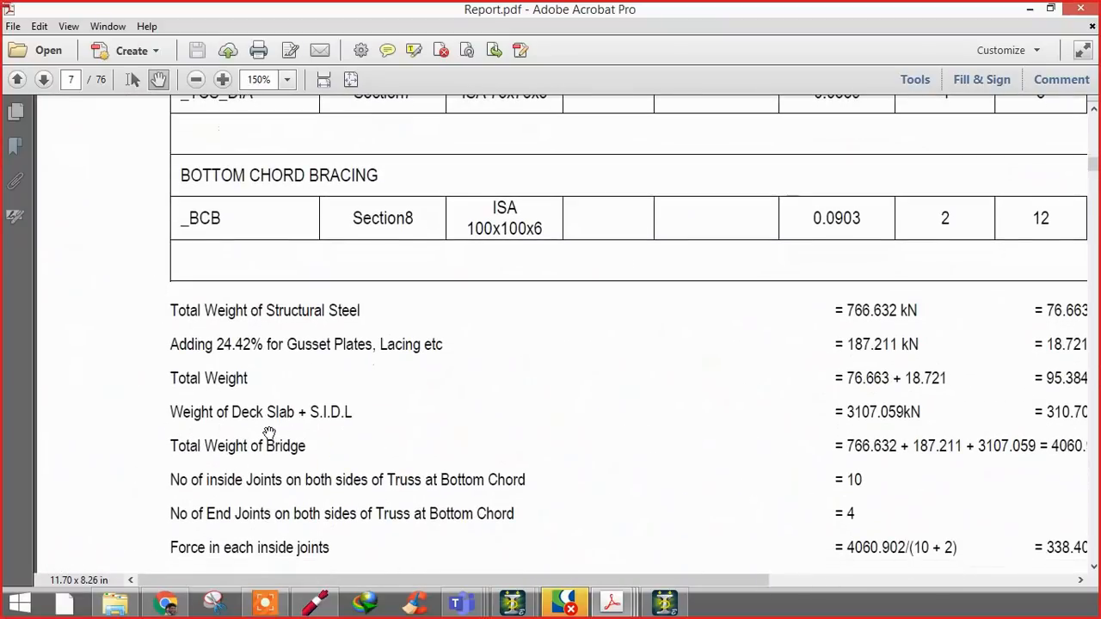
ctrl+scroll(228, 419, up, 2)
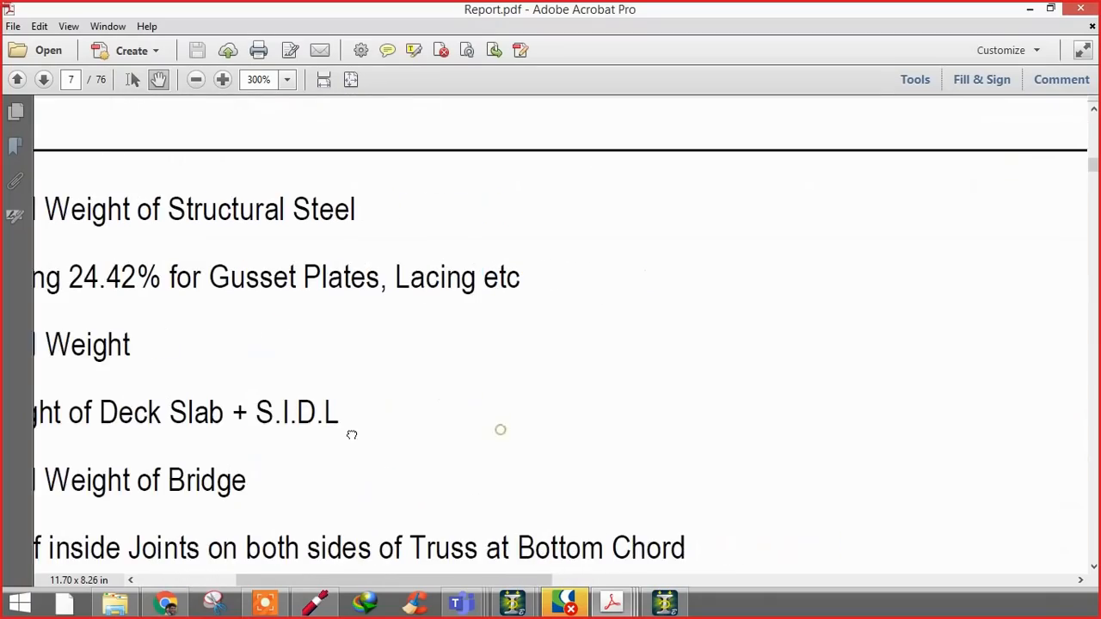
ctrl+scroll(272, 438, down, 4)
ctrl+scroll(612, 444, up, 3)
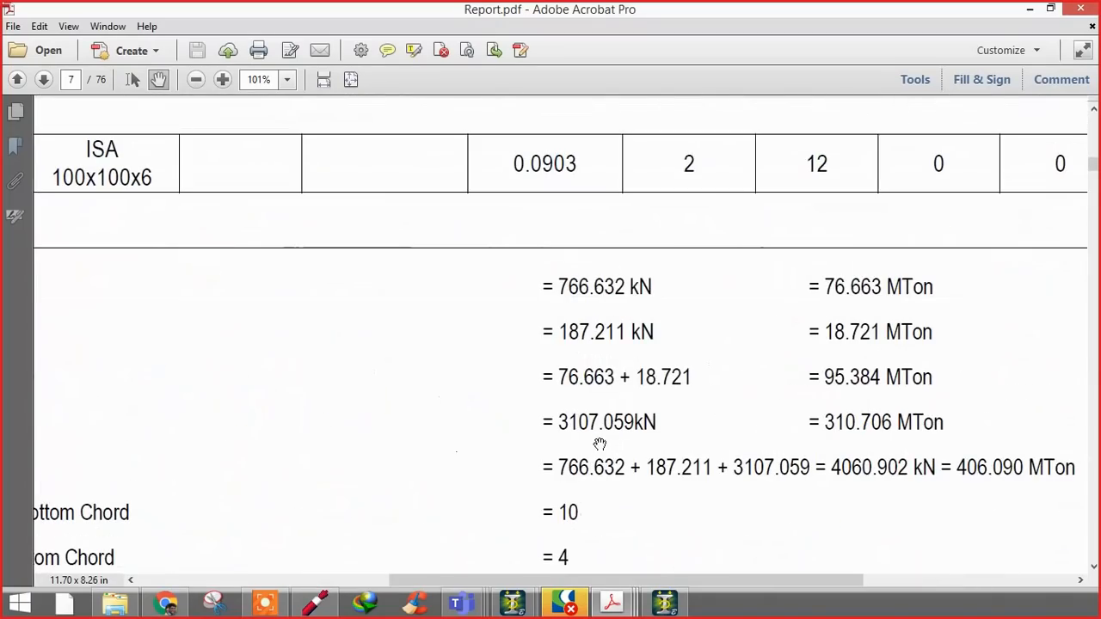
- Recheck the member weight tables on pages 4 and 5, and return to the weight summary on page 7
scroll(581, 449, up, 20)
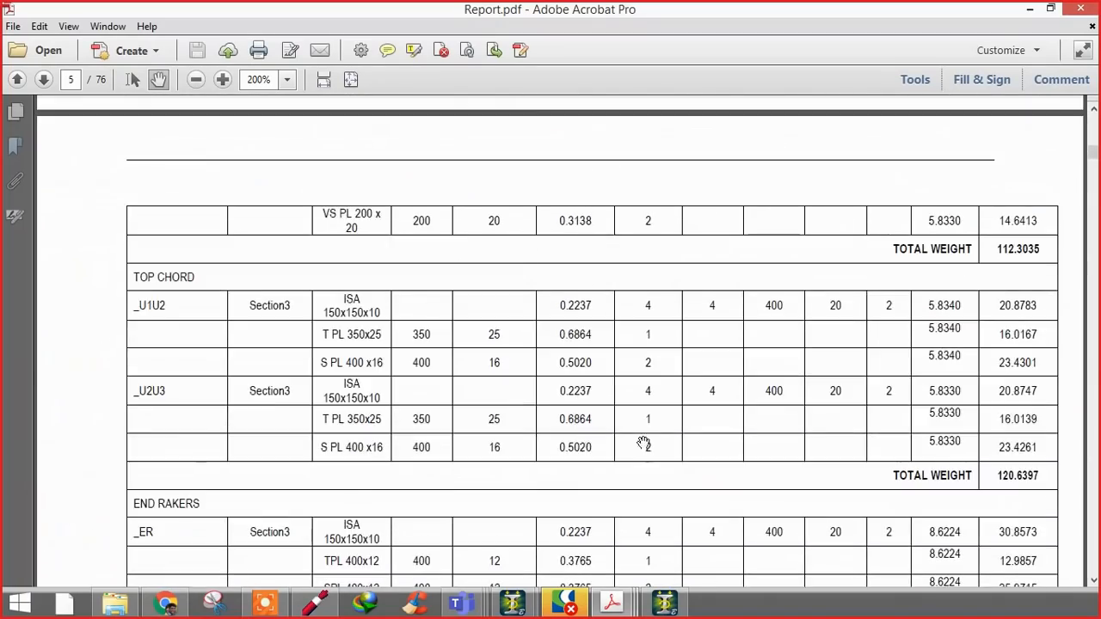
ctrl+scroll(840, 352, up, 2)
ctrl+scroll(840, 352, down, 7)
scroll(642, 373, down, 15)
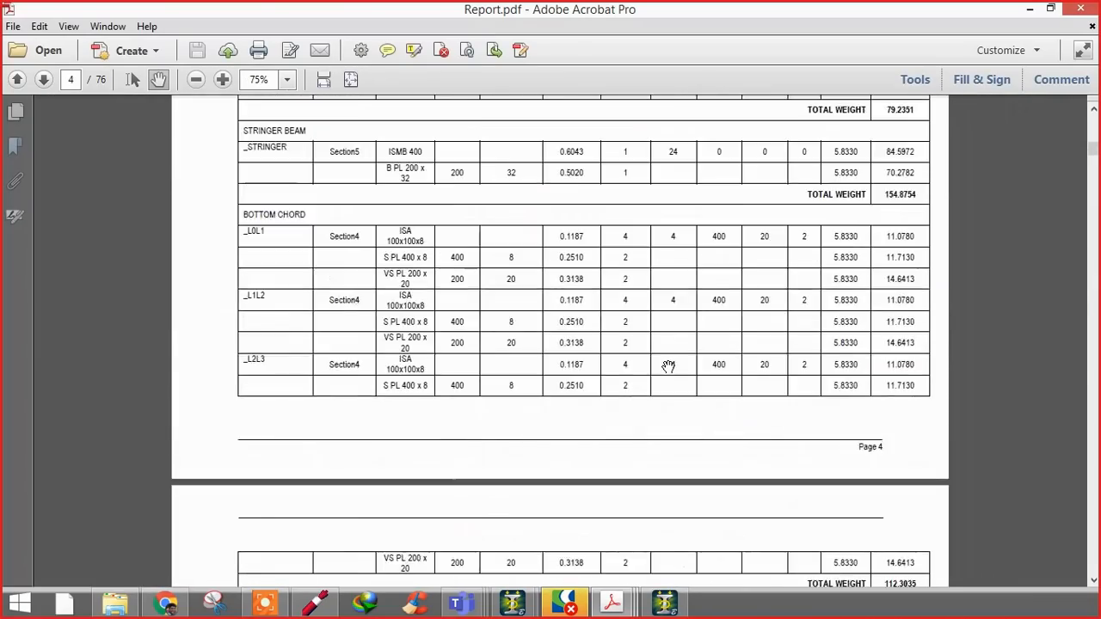
scroll(674, 364, down, 8)
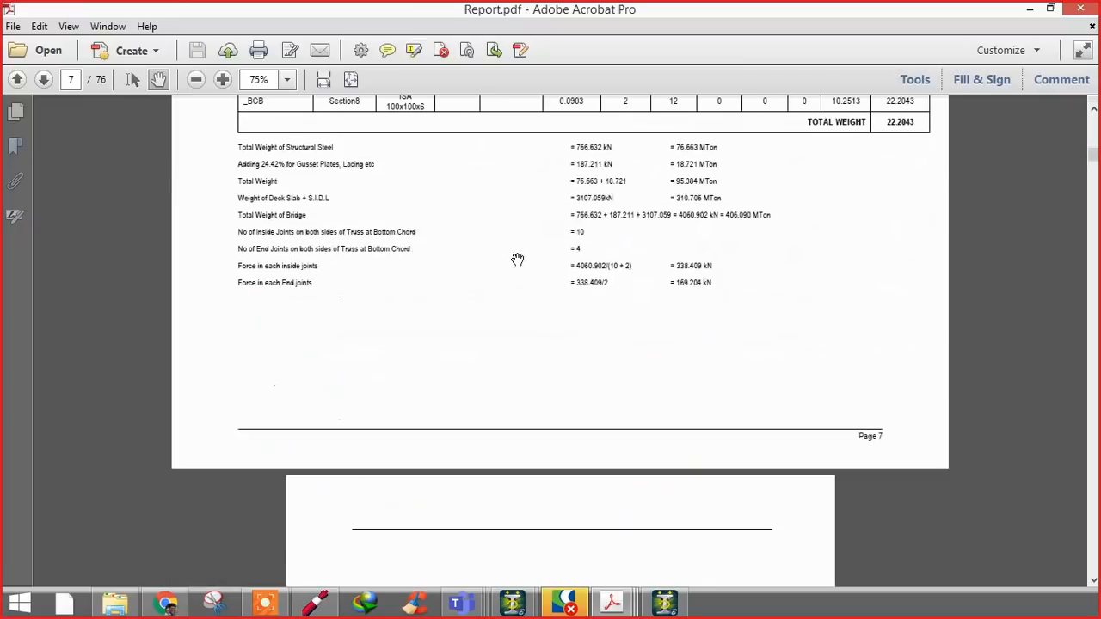
- Examine how the total weight of the bridge is summed from the steel, gusset plate allowance and deck weights
ctrl+scroll(540, 229, up, 3)
drag(541, 229, 587, 419)
ctrl+scroll(680, 370, up, 1)
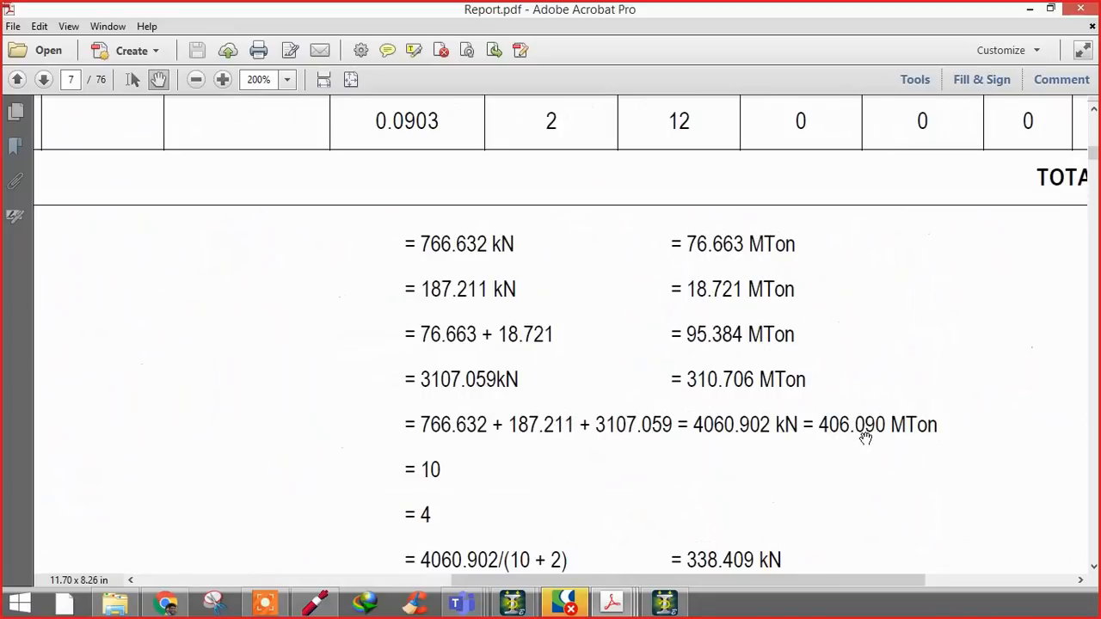
drag(550, 507, 854, 446)
ctrl+scroll(496, 421, down, 1)
- Examine the inside and end joint counts and the calculation of the force in each joint
drag(456, 432, 534, 433)
ctrl+scroll(234, 425, up, 1)
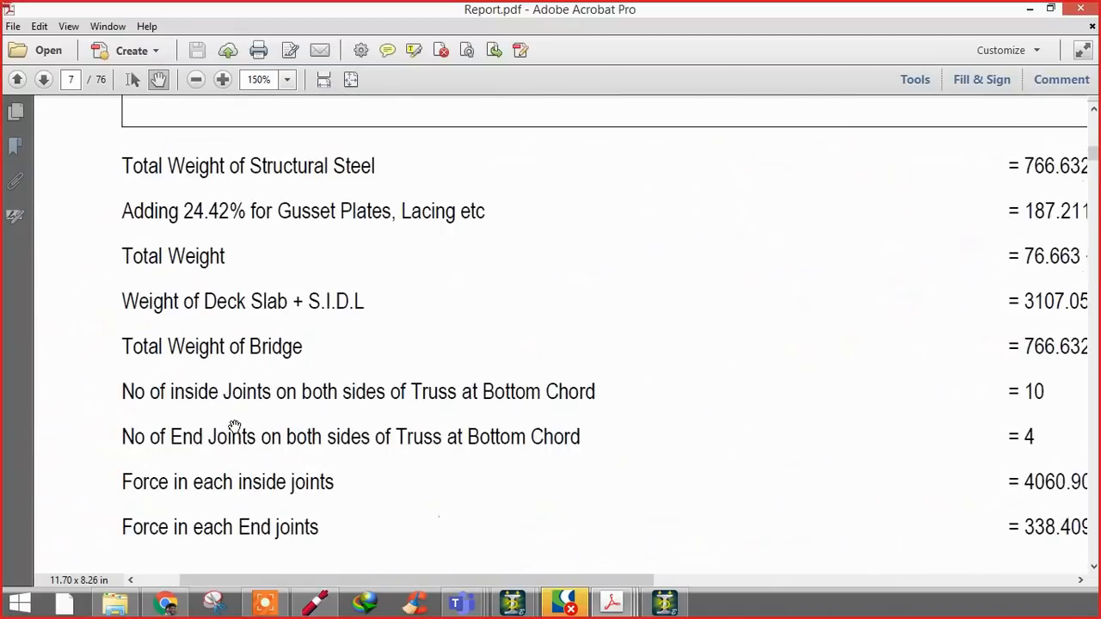
ctrl+scroll(321, 413, up, 1)
ctrl+scroll(379, 416, down, 1)
drag(919, 403, 484, 405)
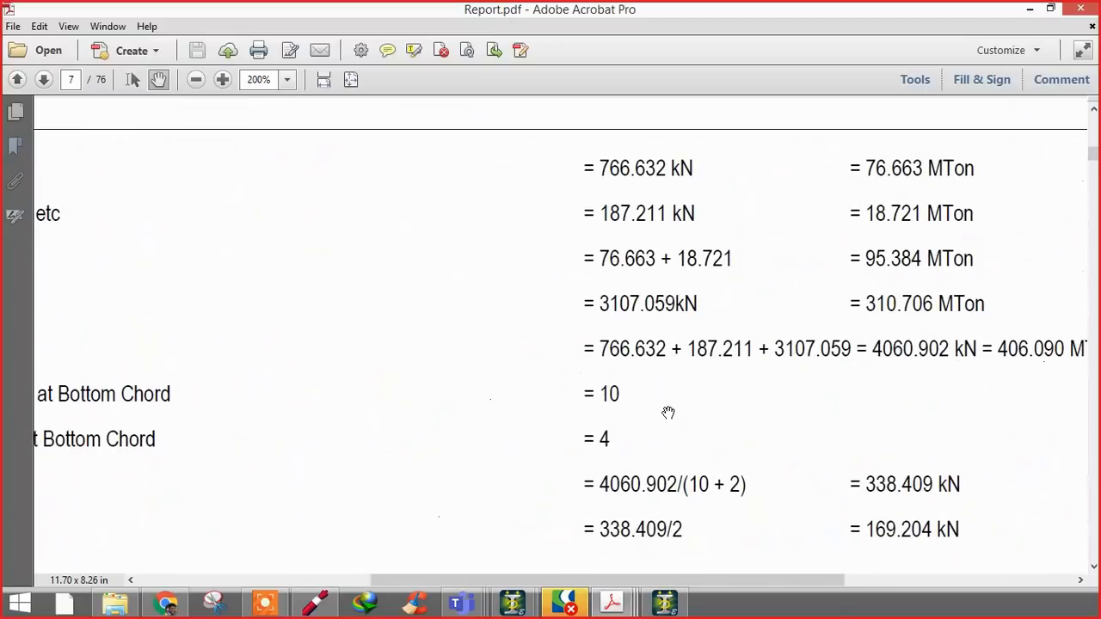
ctrl+scroll(641, 405, up, 1)
ctrl+scroll(620, 407, down, 2)
drag(540, 415, 984, 401)
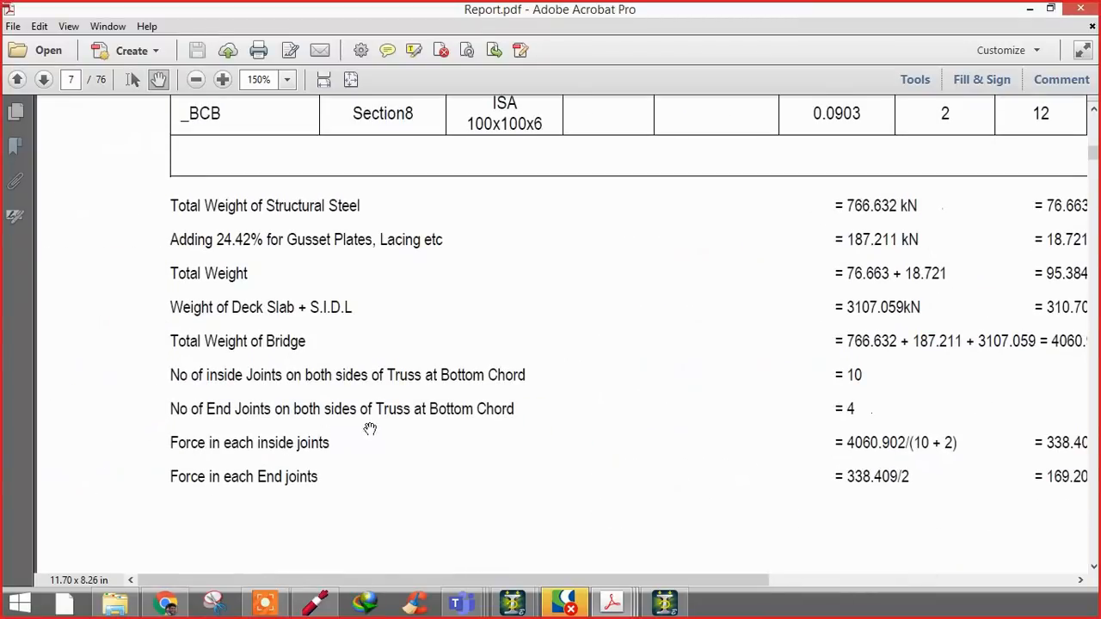
- Reread the entries for the number of inside and end joints on both sides of the truss at the bottom chord
ctrl+scroll(276, 416, up, 2)
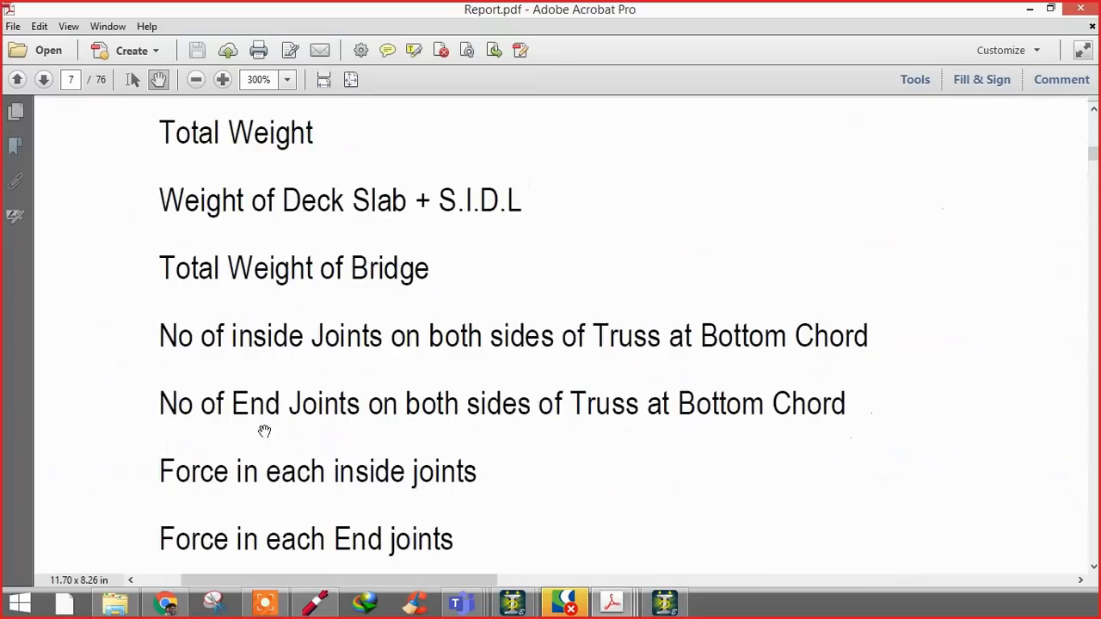
ctrl+scroll(332, 418, down, 4)
ctrl+scroll(290, 384, up, 4)
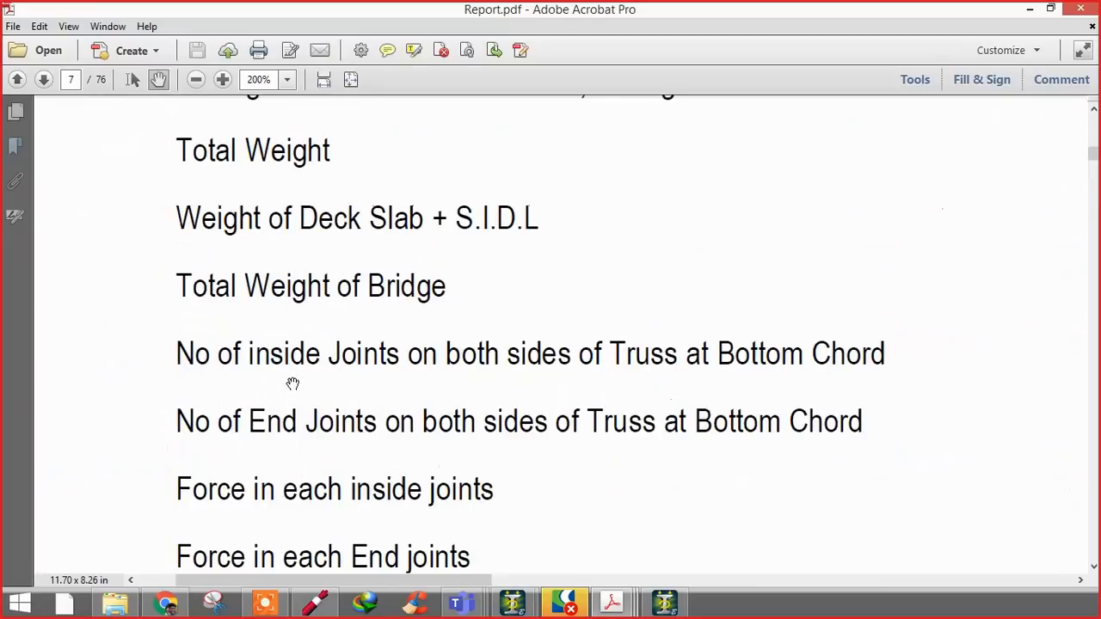
drag(701, 392, 629, 393)
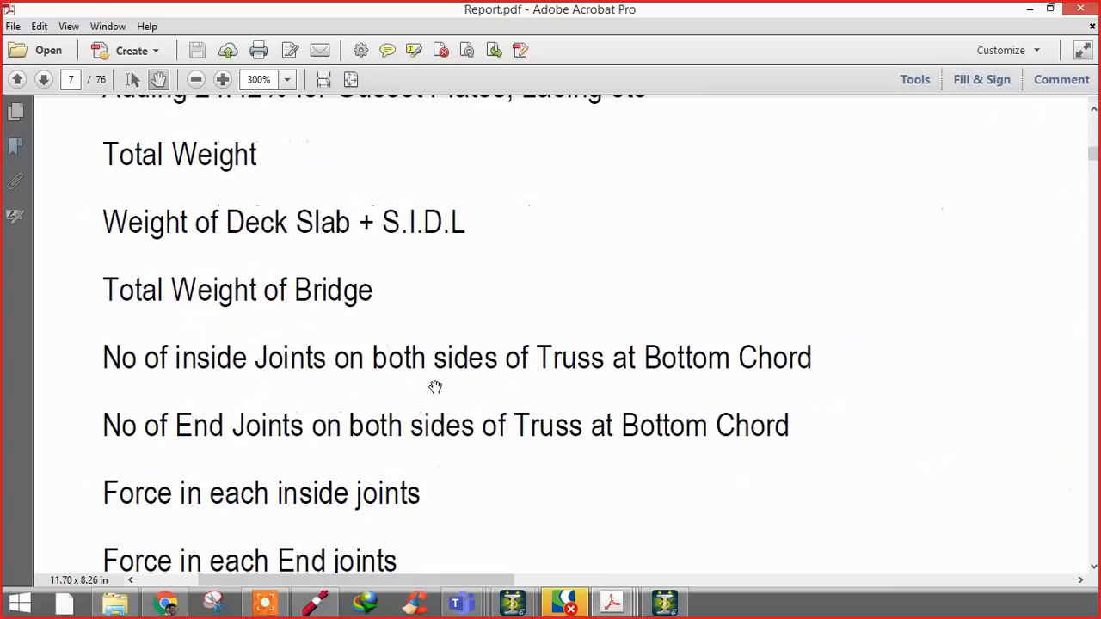
ctrl+scroll(435, 388, down, 1)
- Switch to the STAAD.Pro truss model and save trusstemp.std through the auto-save request
mouse_move(517, 606)
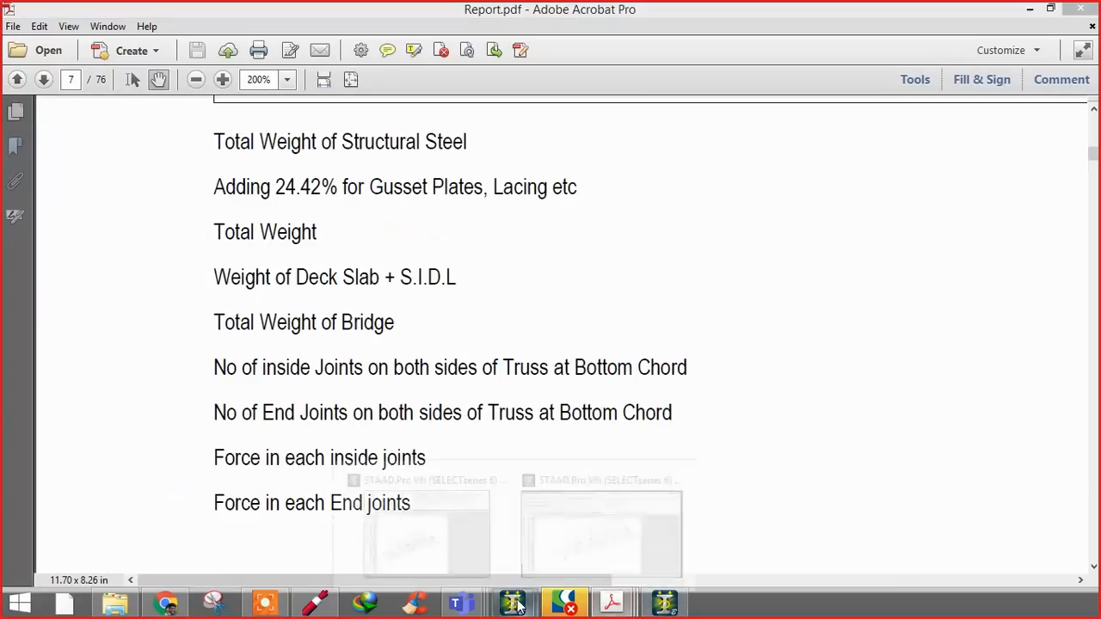
click(559, 535)
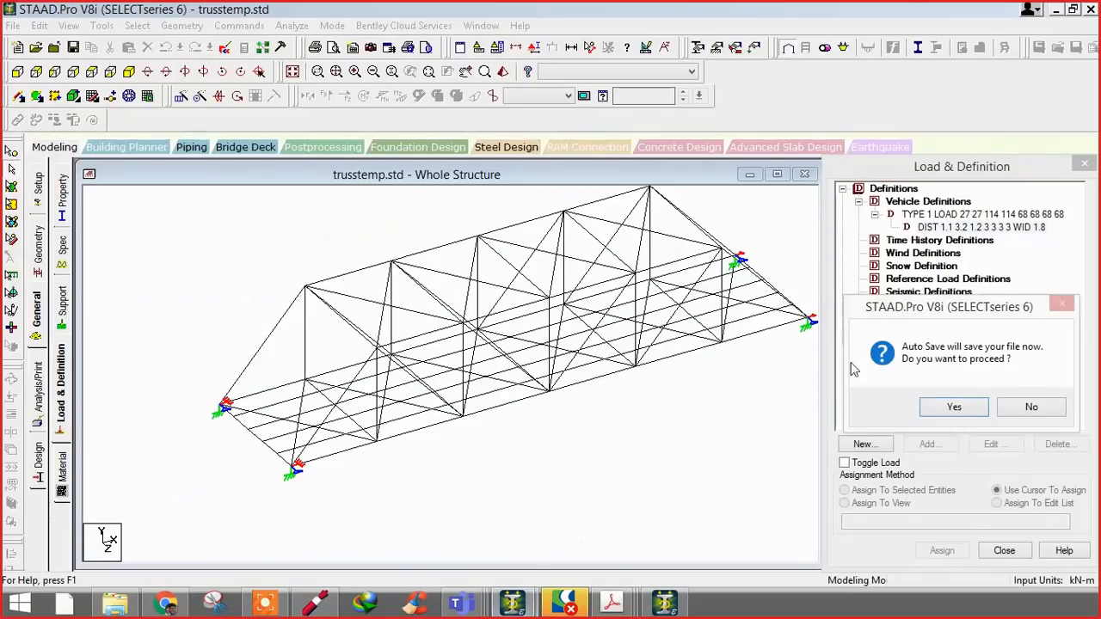
click(954, 407)
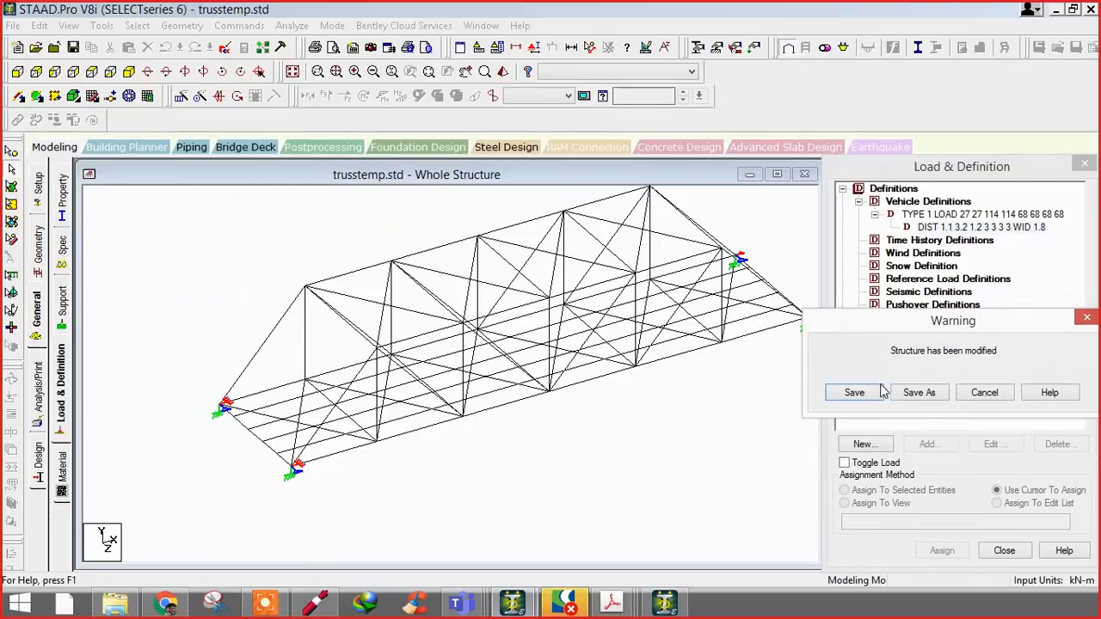
click(871, 393)
- Activate the node cursor and try to pick the inside joints along the truss's near bottom chord
click(367, 443)
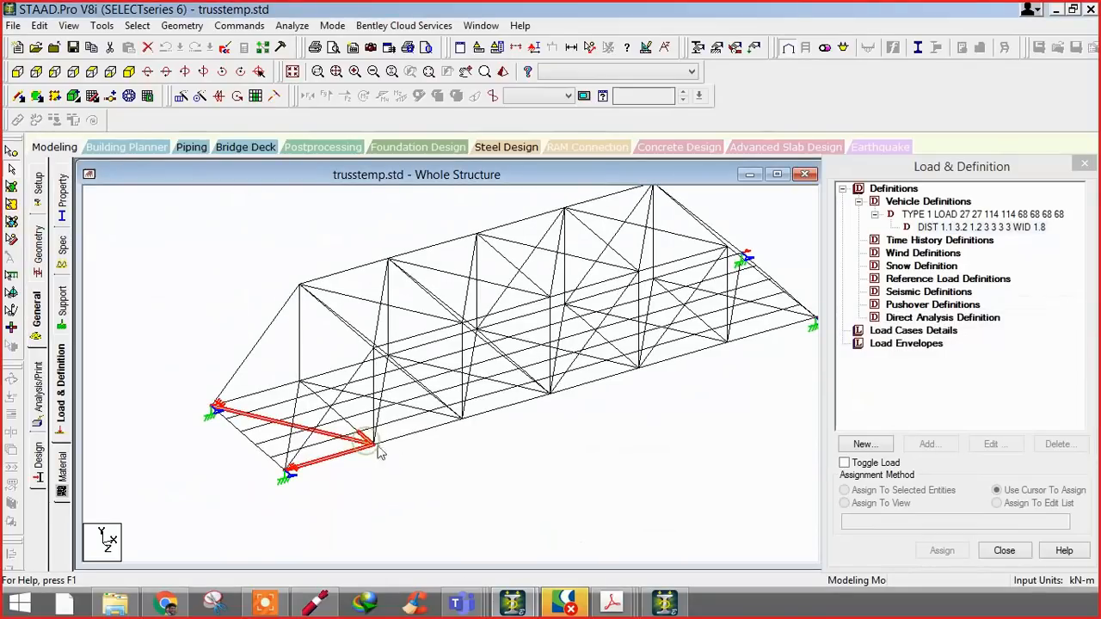
click(13, 152)
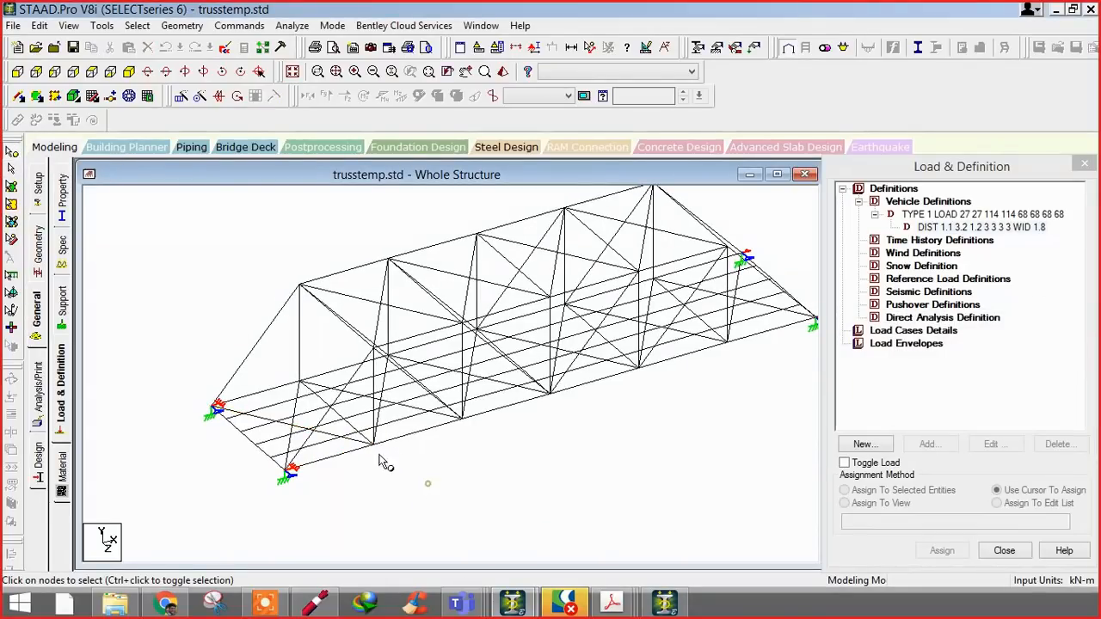
ctrl+click(550, 394)
ctrl+click(637, 368)
ctrl+click(727, 342)
middle_drag(647, 413, 586, 405)
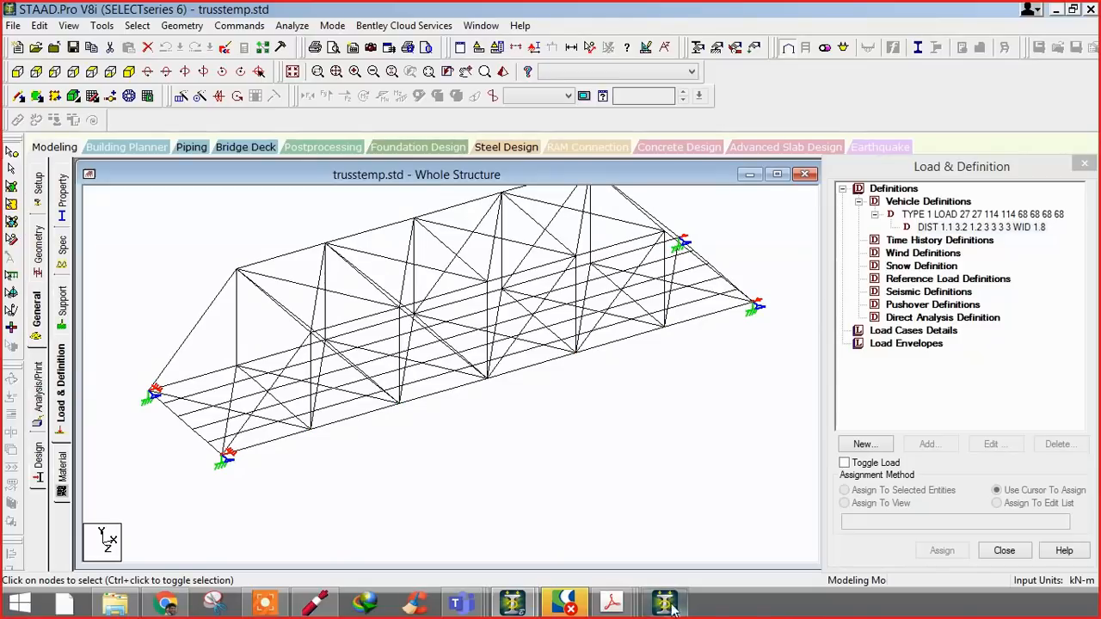
- Switch to Report.pdf in Adobe Acrobat and examine the bridge weight summary and joint counts on page 7
mouse_move(612, 603)
click(754, 503)
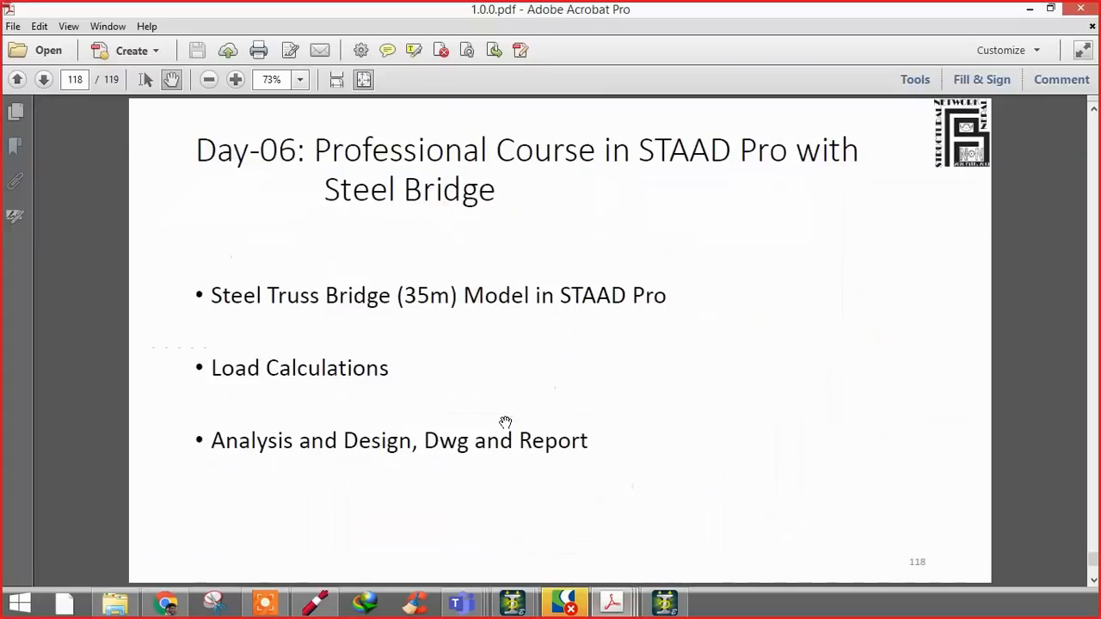
click(484, 529)
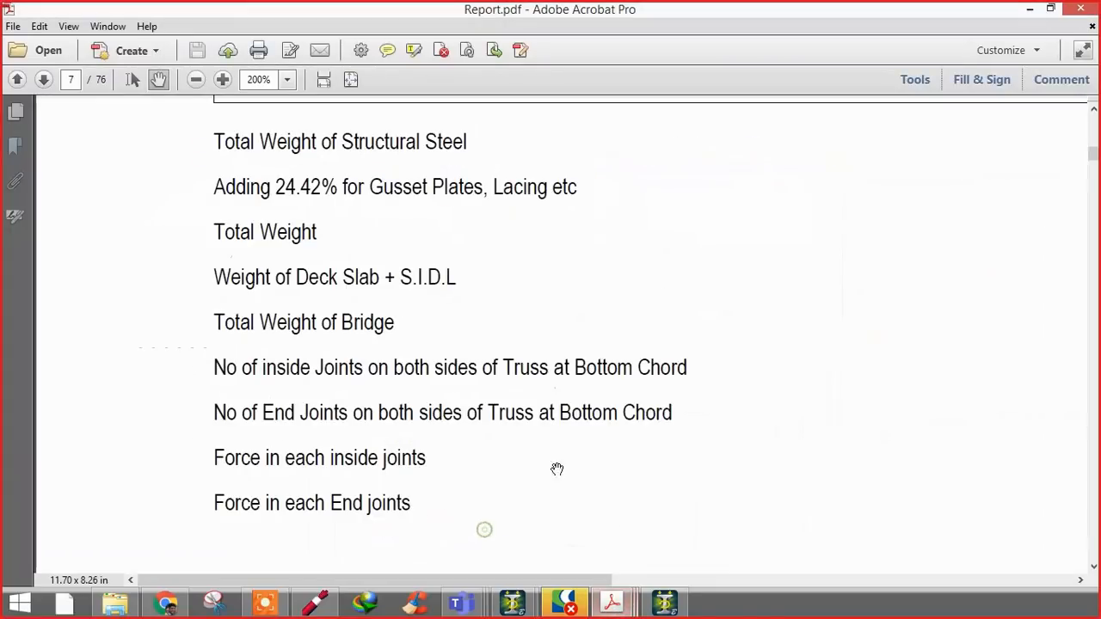
scroll(609, 438, down, 10)
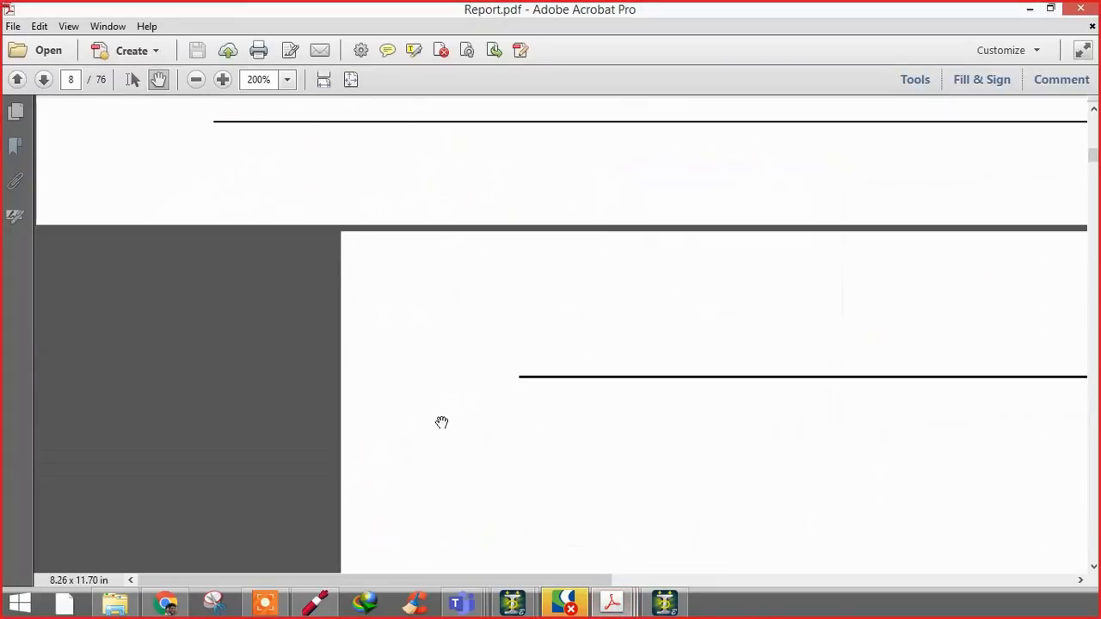
ctrl+scroll(371, 386, down, 3)
scroll(372, 386, up, 4)
ctrl+scroll(561, 354, up, 2)
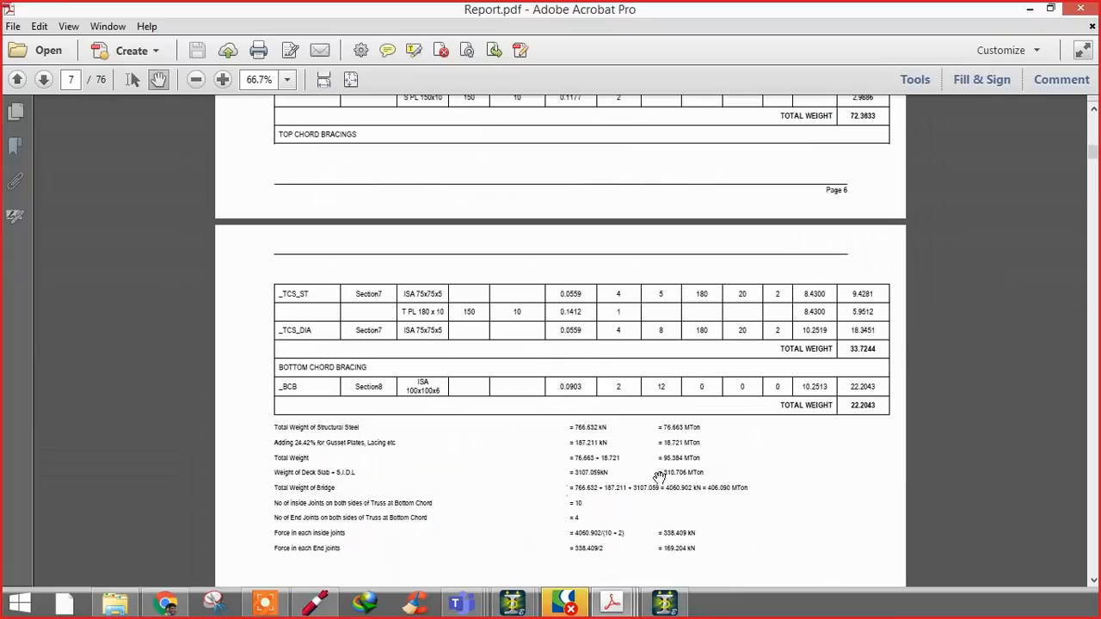
ctrl+scroll(506, 520, up, 4)
middle_drag(608, 534, 663, 447)
ctrl+scroll(662, 448, down, 1)
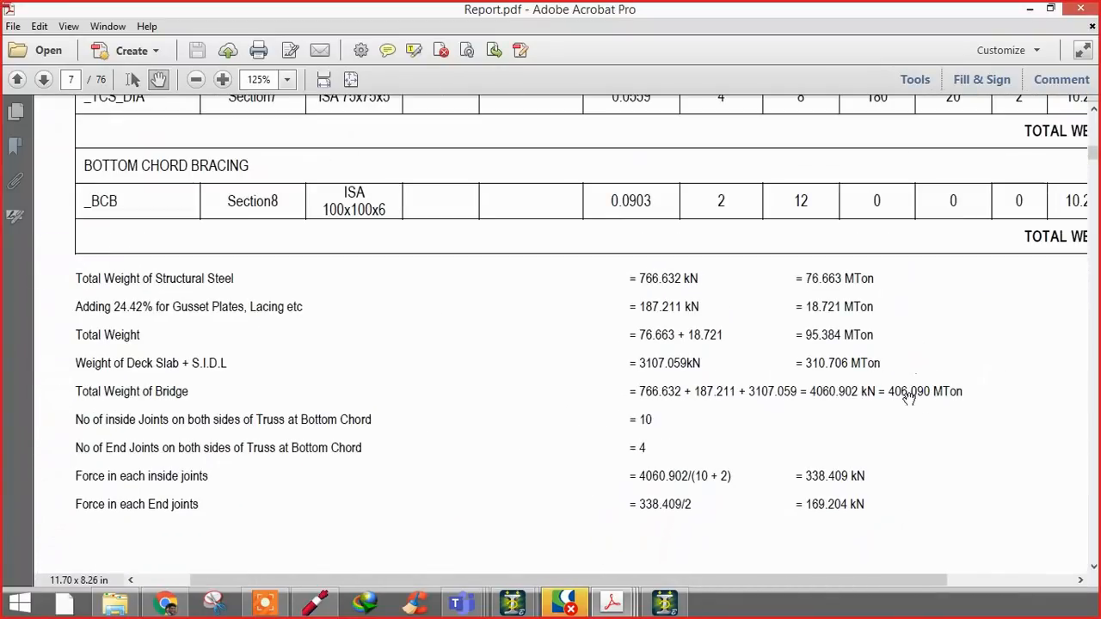
ctrl+scroll(920, 405, up, 2)
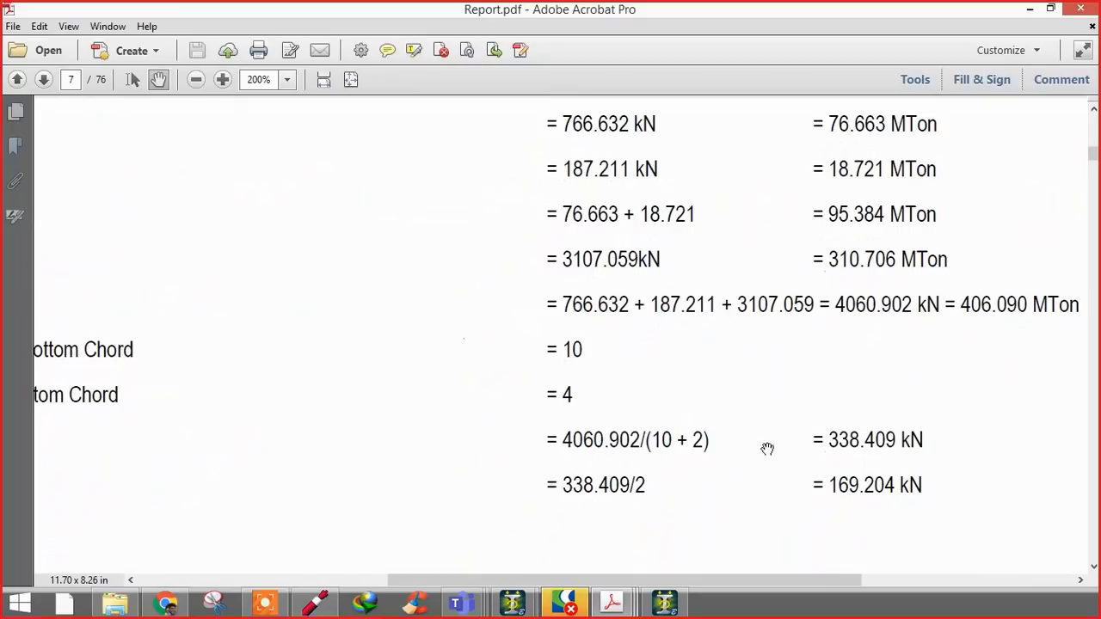
- Examine the calculated force values for each inside joint and each end joint closely
drag(767, 446, 739, 433)
ctrl+scroll(774, 425, up, 3)
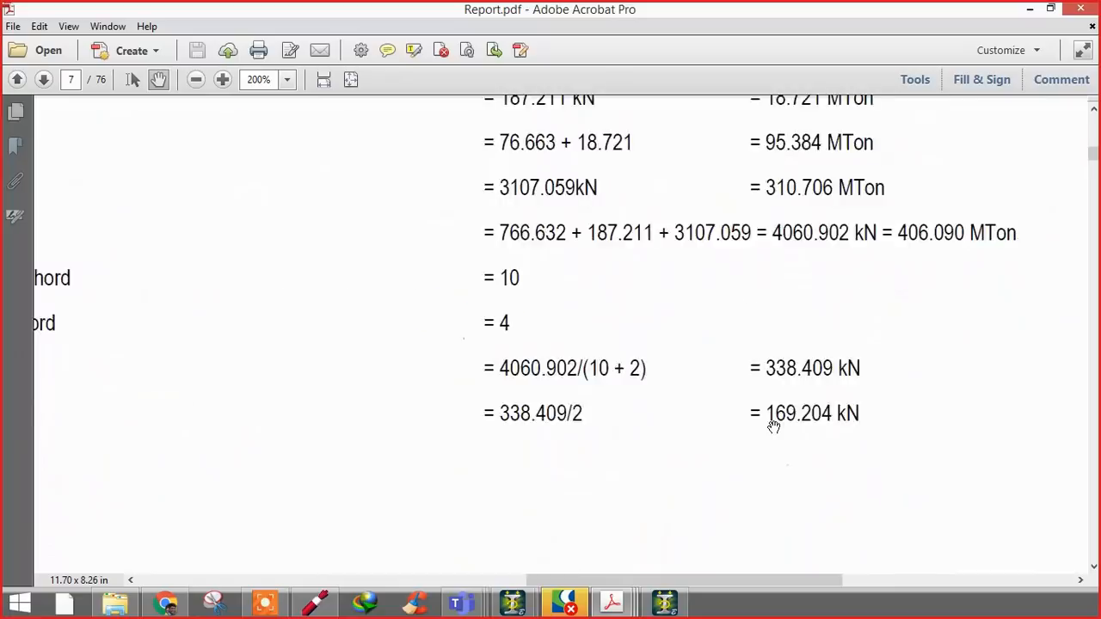
drag(765, 422, 649, 430)
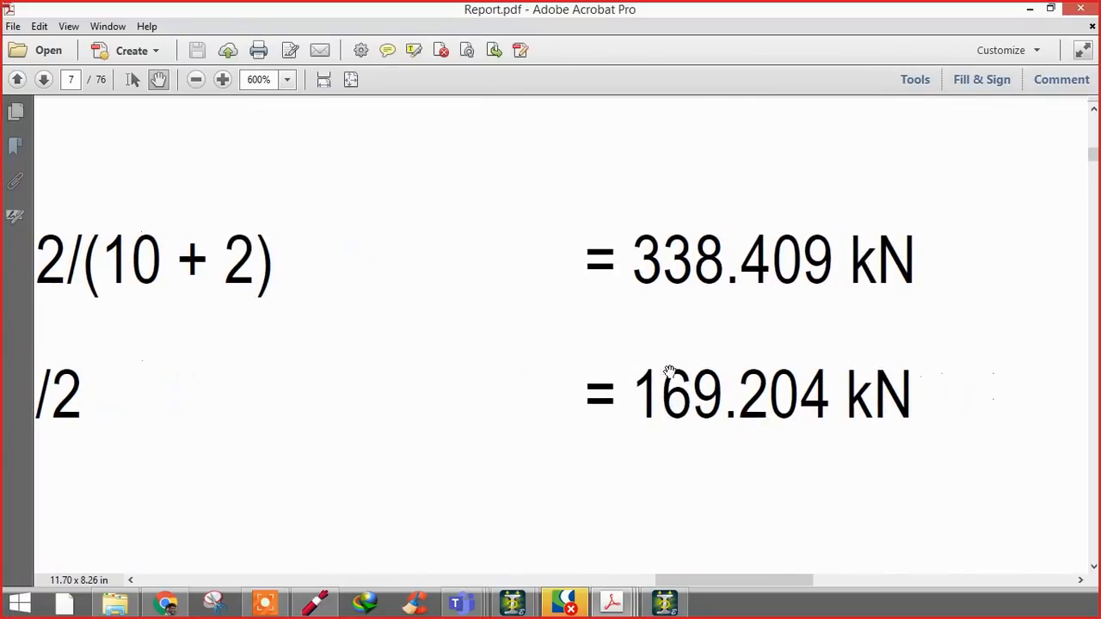
ctrl+scroll(748, 396, down, 2)
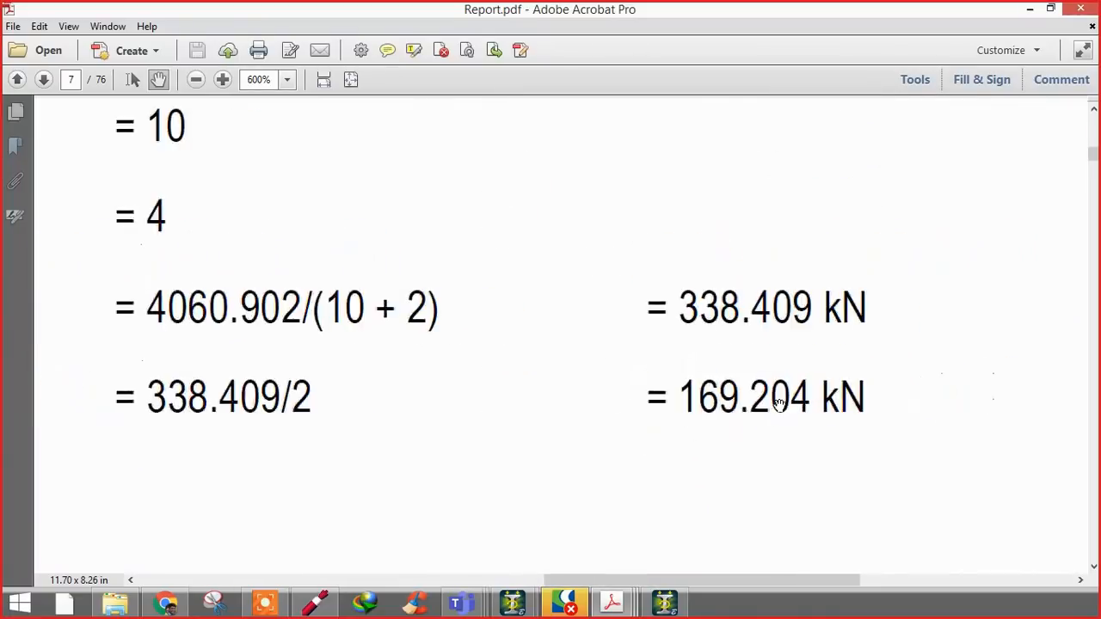
ctrl+scroll(739, 342, up, 3)
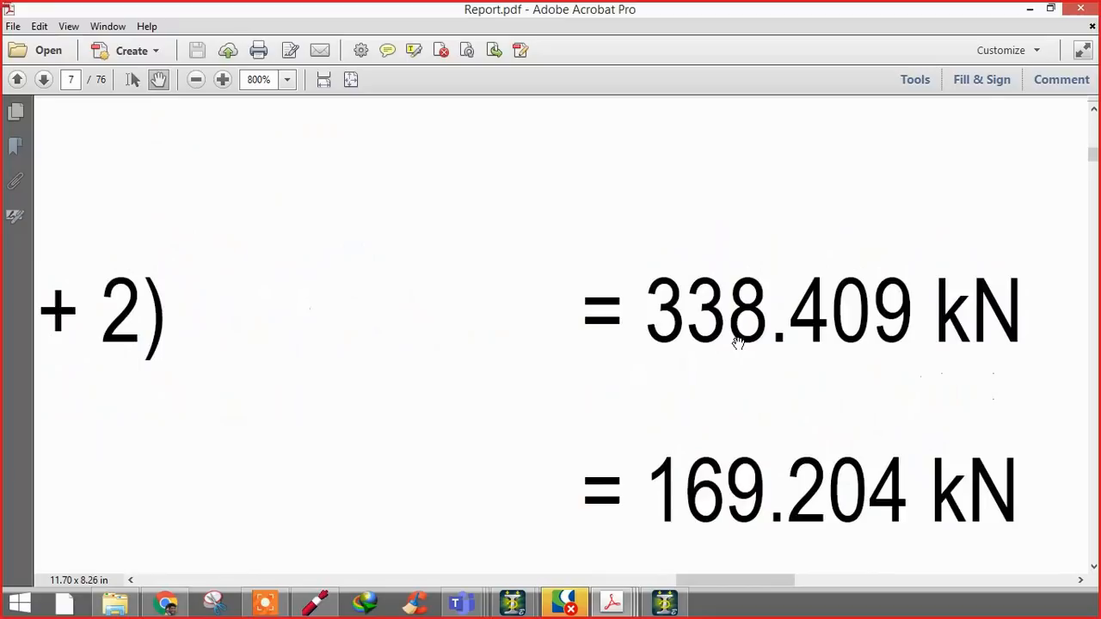
ctrl+scroll(738, 342, down, 3)
ctrl+scroll(731, 345, up, 3)
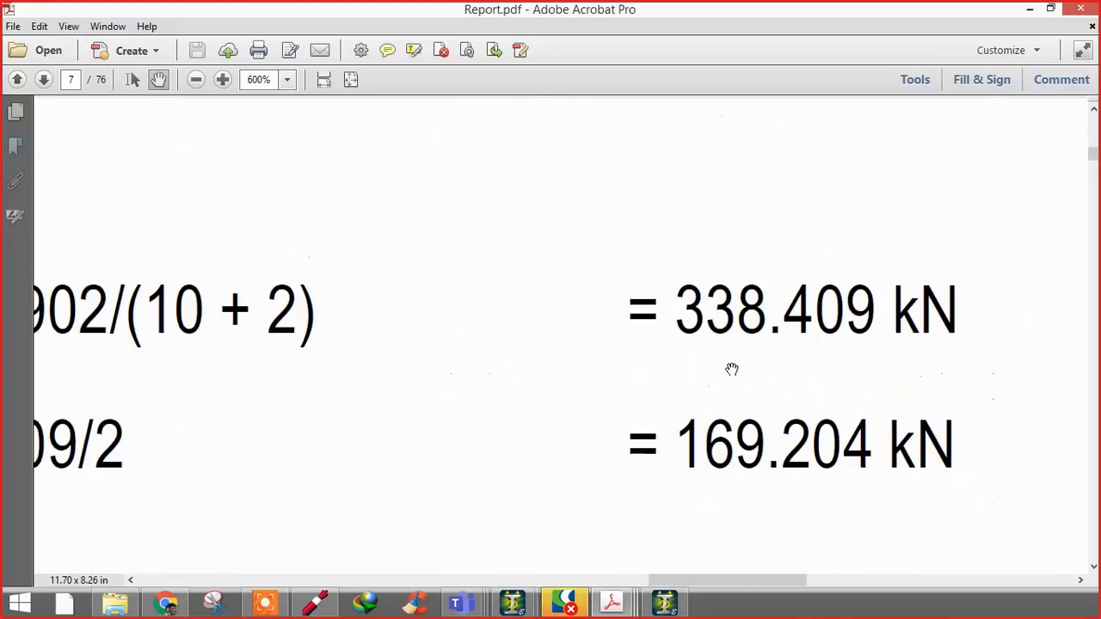
- Check the truss model in STAAD.Pro briefly, and return to Report.pdf to reread the inside and end joint forces
mouse_move(512, 604)
click(574, 551)
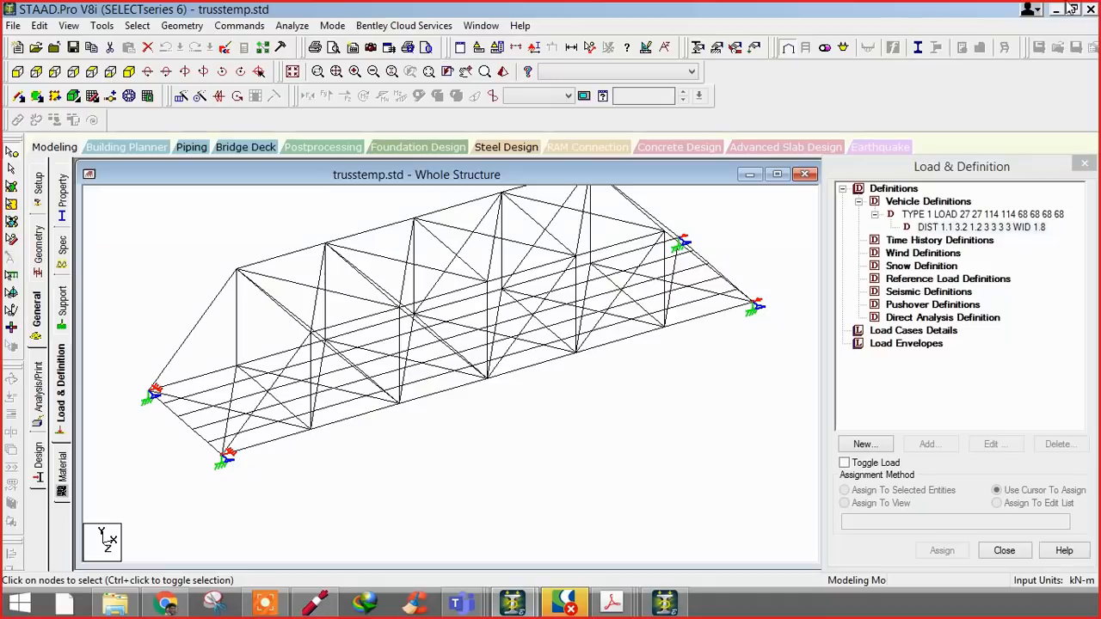
mouse_move(612, 602)
click(800, 512)
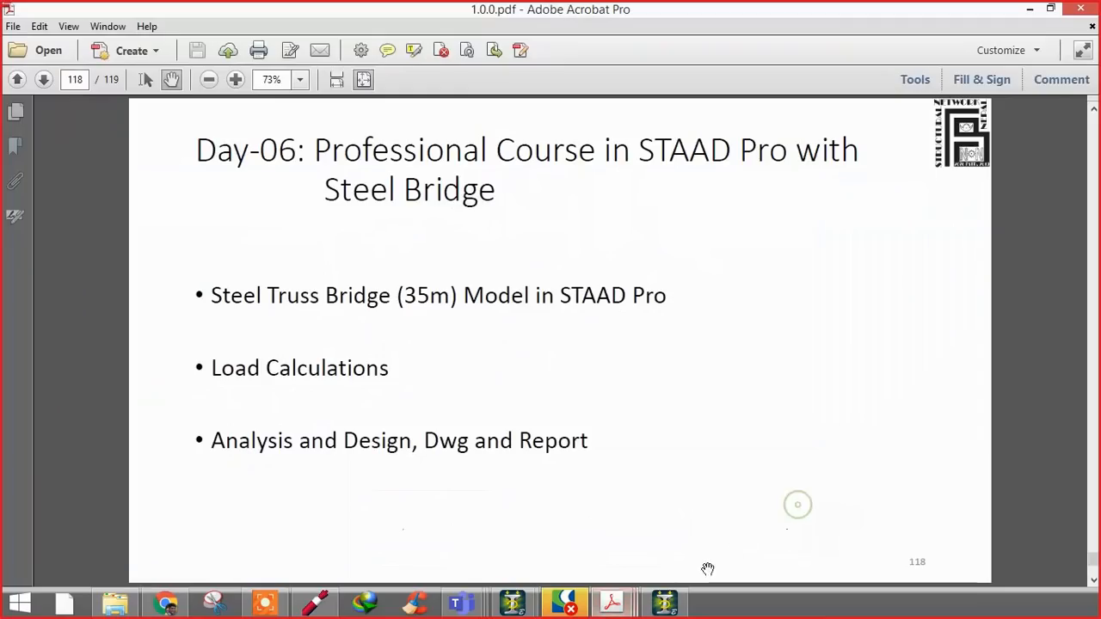
click(438, 517)
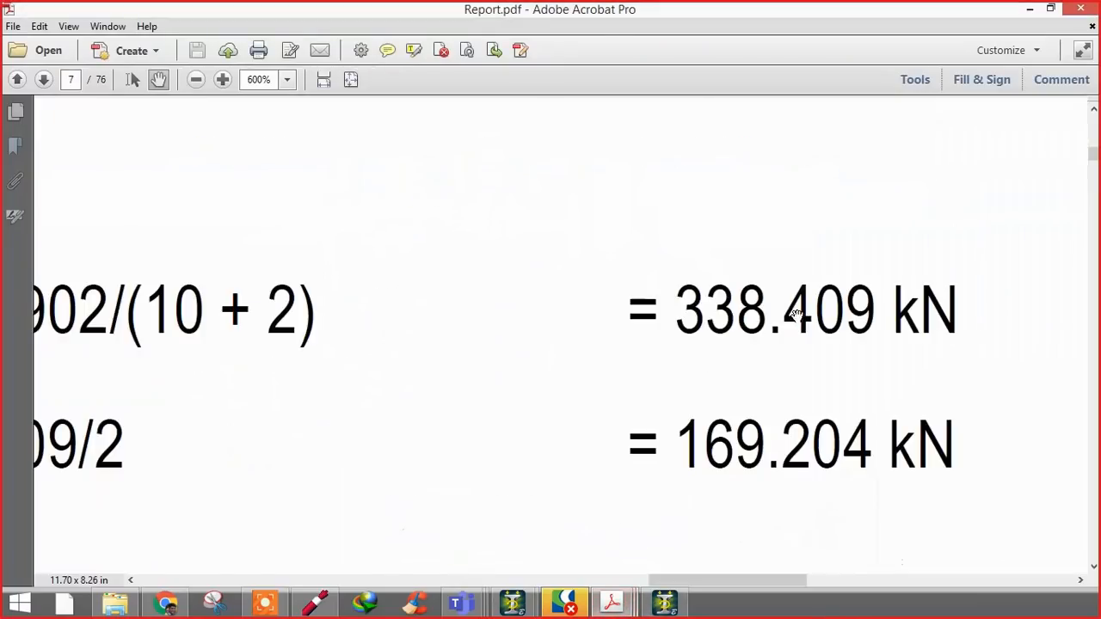
drag(663, 404, 516, 327)
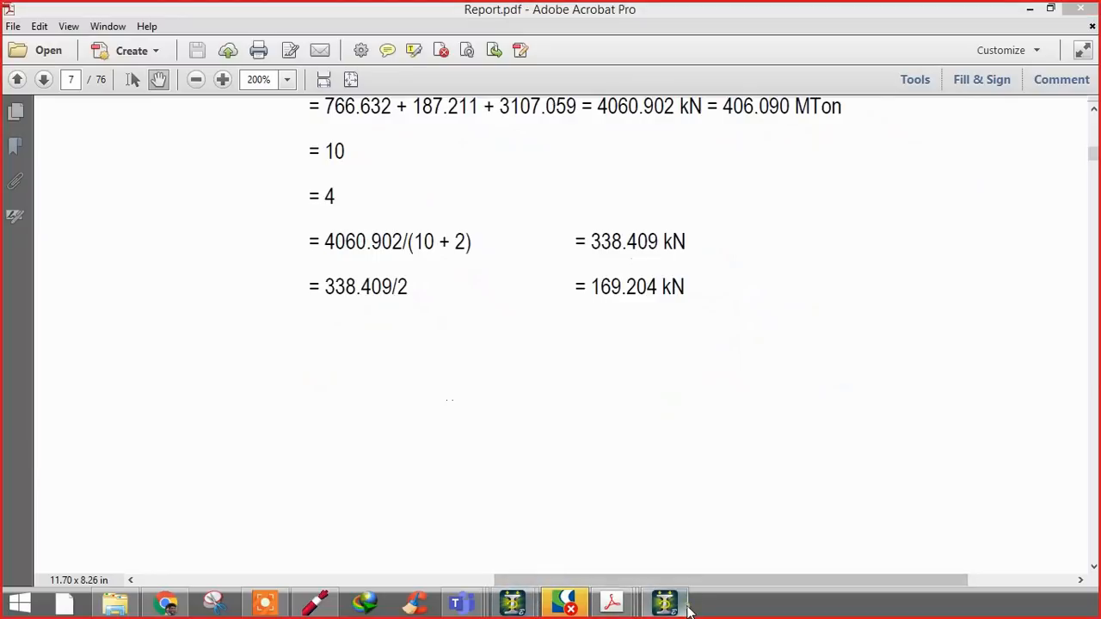
- Minimize Report.pdf and switch back to the trusstemp.std model in STAAD.Pro
click(1031, 9)
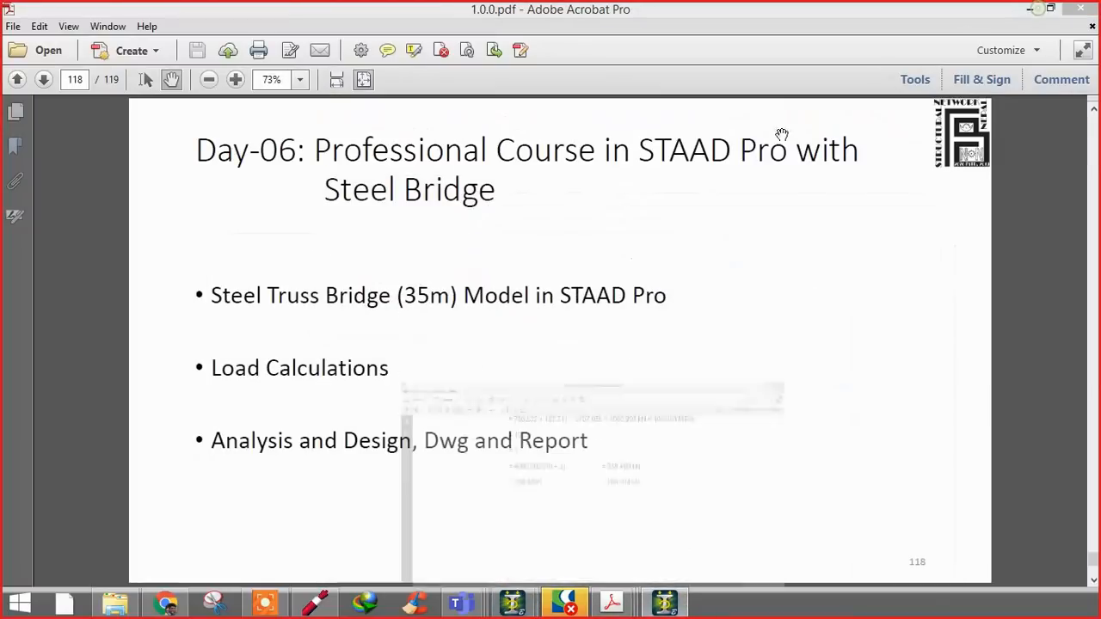
click(671, 607)
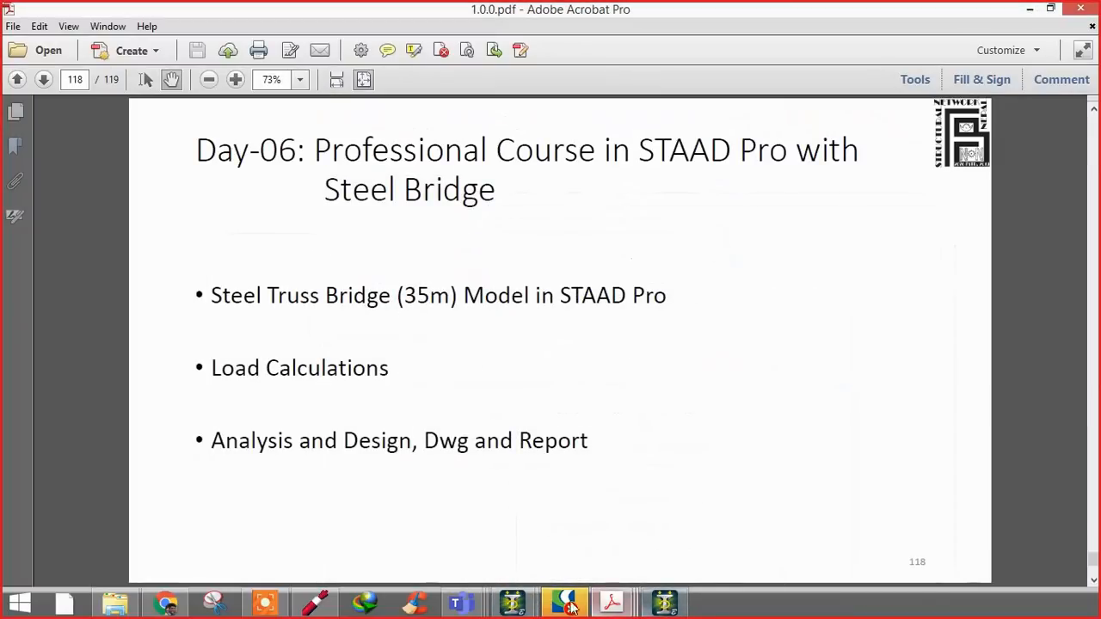
click(669, 606)
click(577, 540)
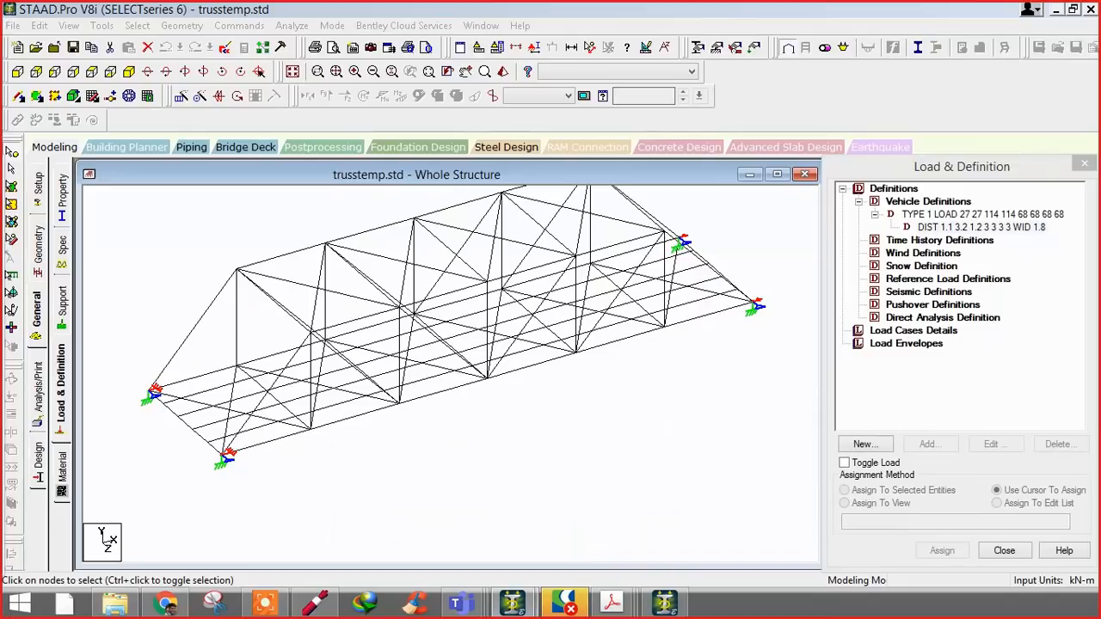
- Start adding a primary load case under Load Cases Details and open its title for editing
click(879, 331)
click(926, 444)
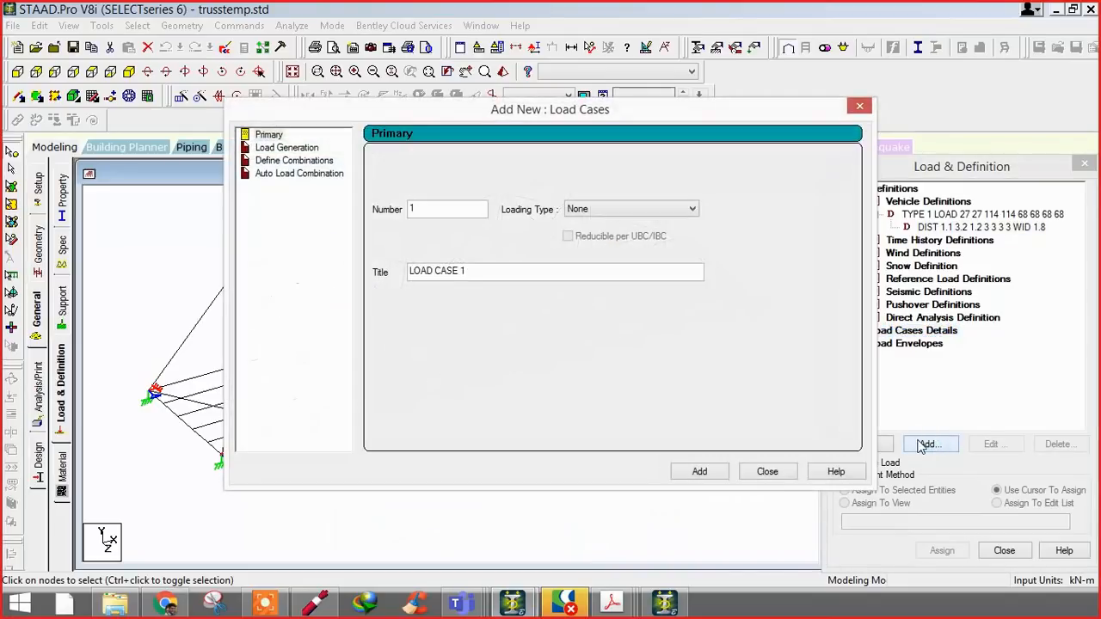
double_click(480, 271)
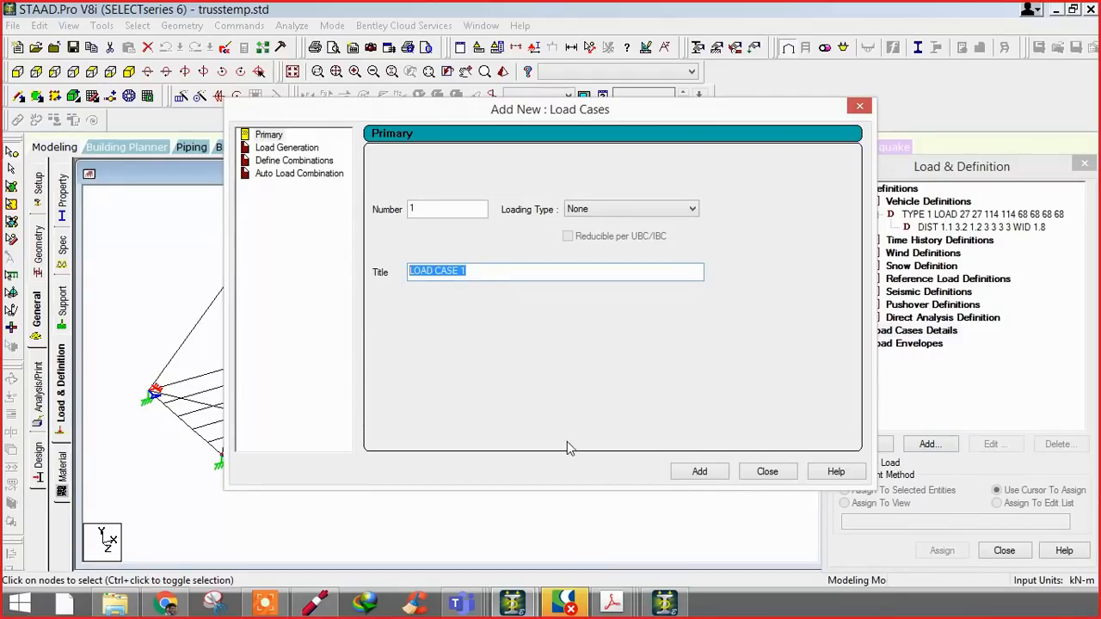
- Create primary load case 1 titled "DL + SIDL" with loading type None, and select it in the load list
text(DL + SIDL)
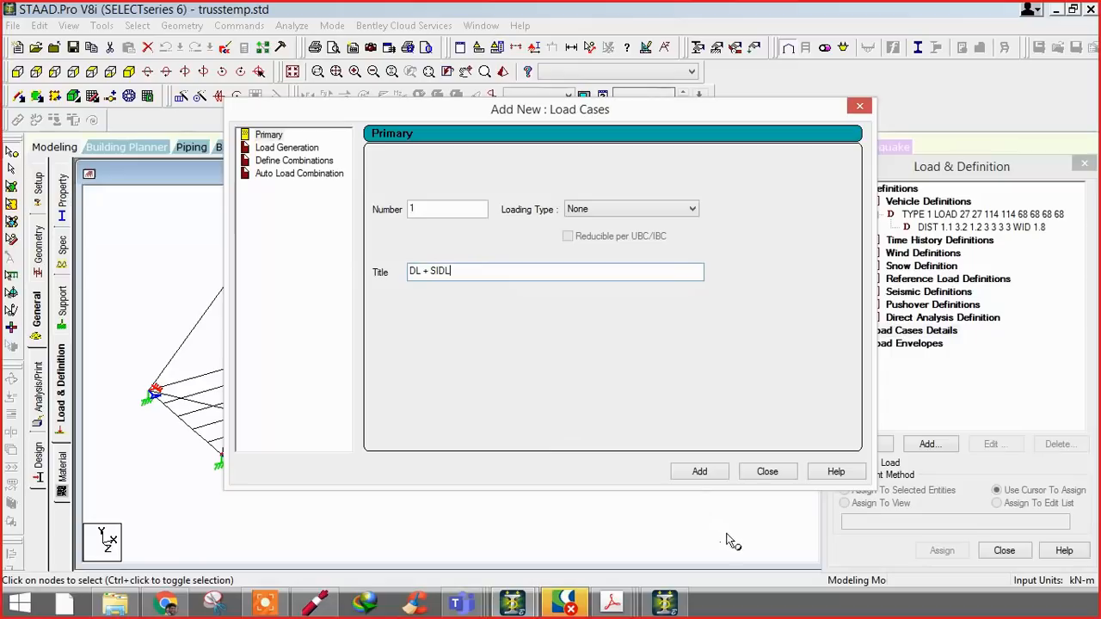
click(700, 472)
click(766, 472)
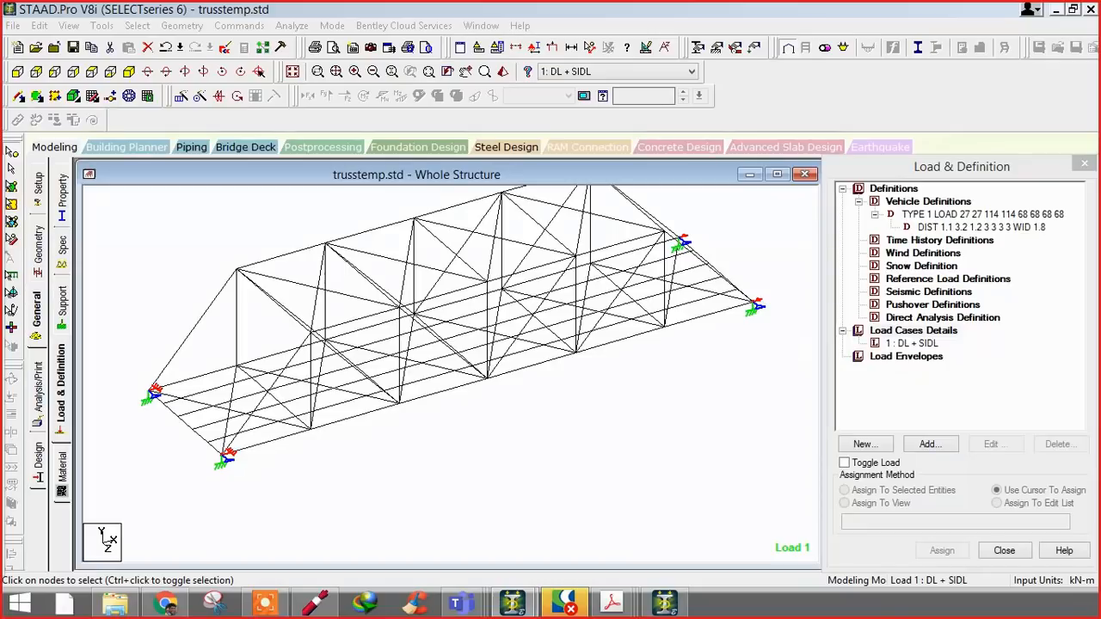
click(916, 344)
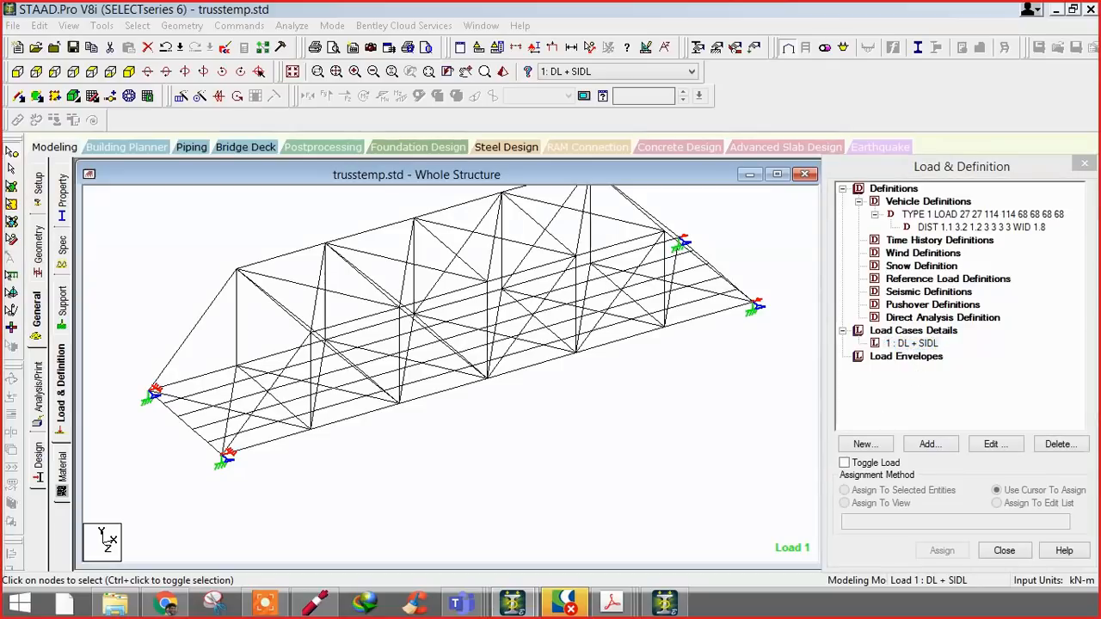
- Check the per-node dead load calculation in Report.pdf in Adobe Acrobat, and return to STAAD.Pro
mouse_move(612, 602)
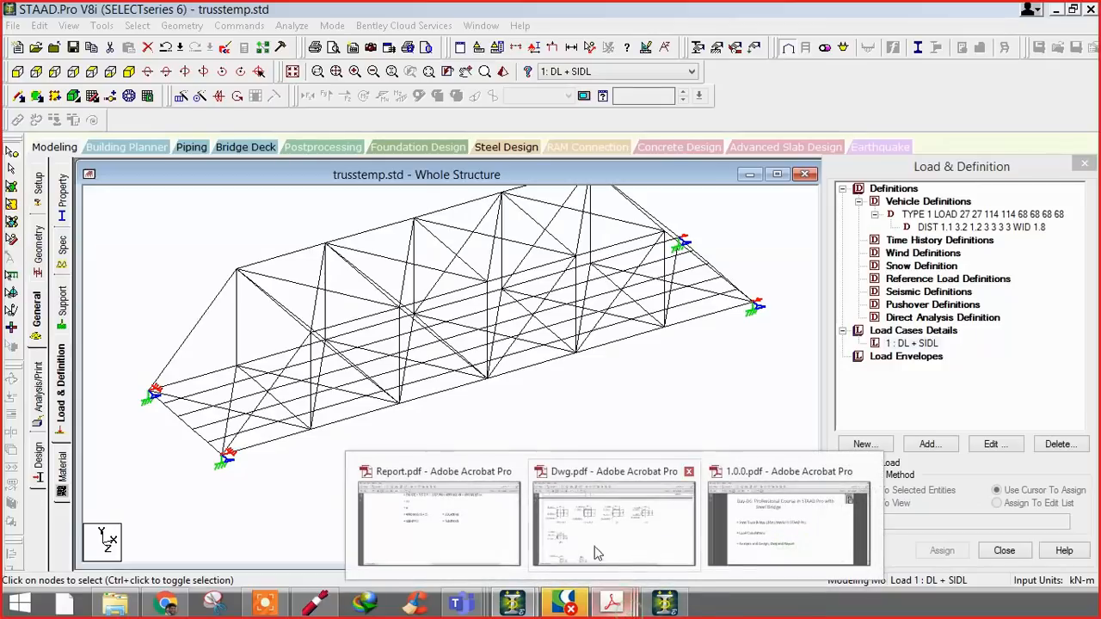
click(492, 537)
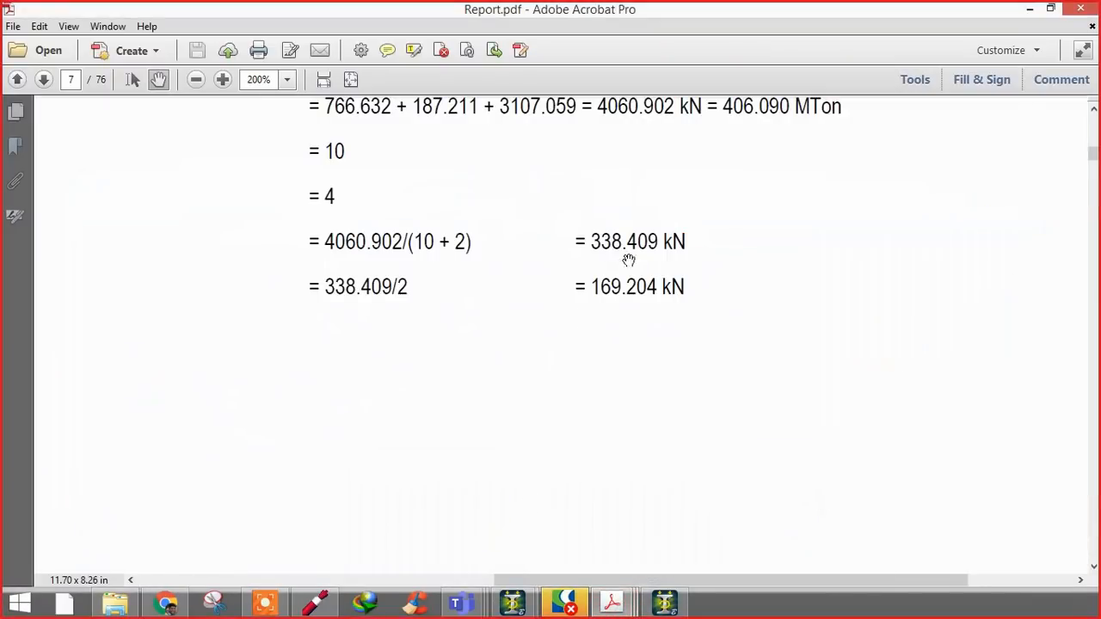
click(1030, 8)
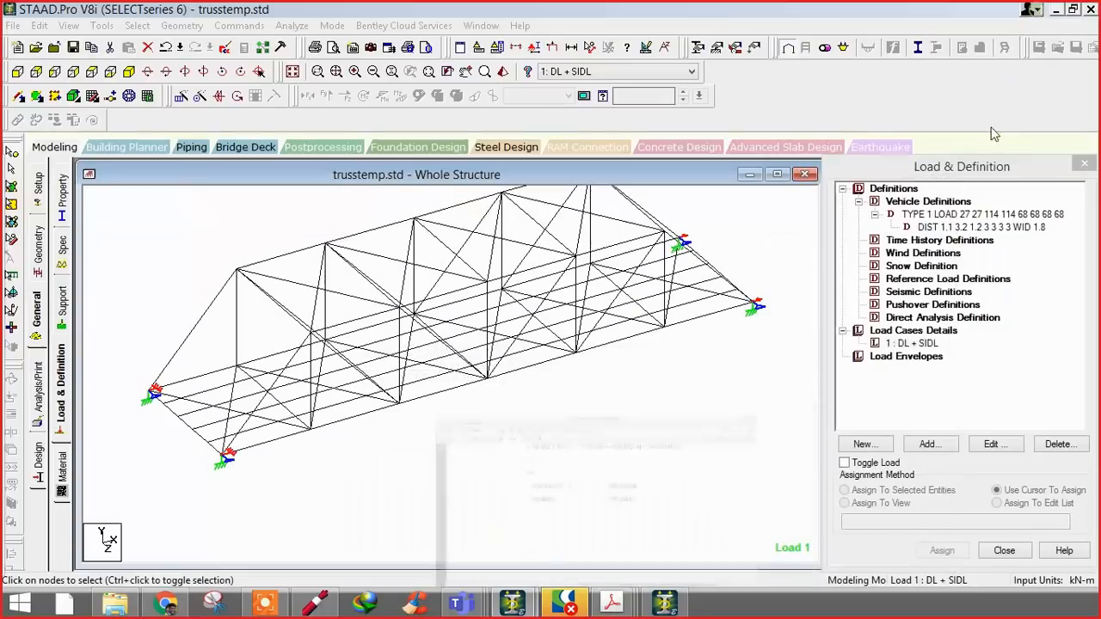
- Add a nodal load with Fy of -382.581 kN to the DL + SIDL load case
click(912, 343)
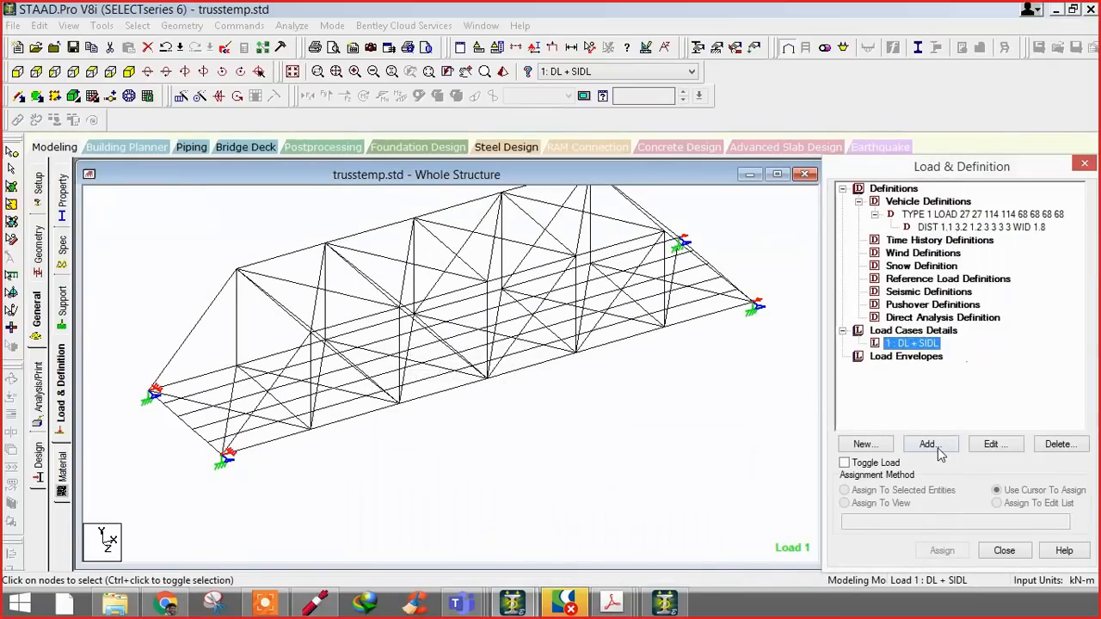
click(938, 451)
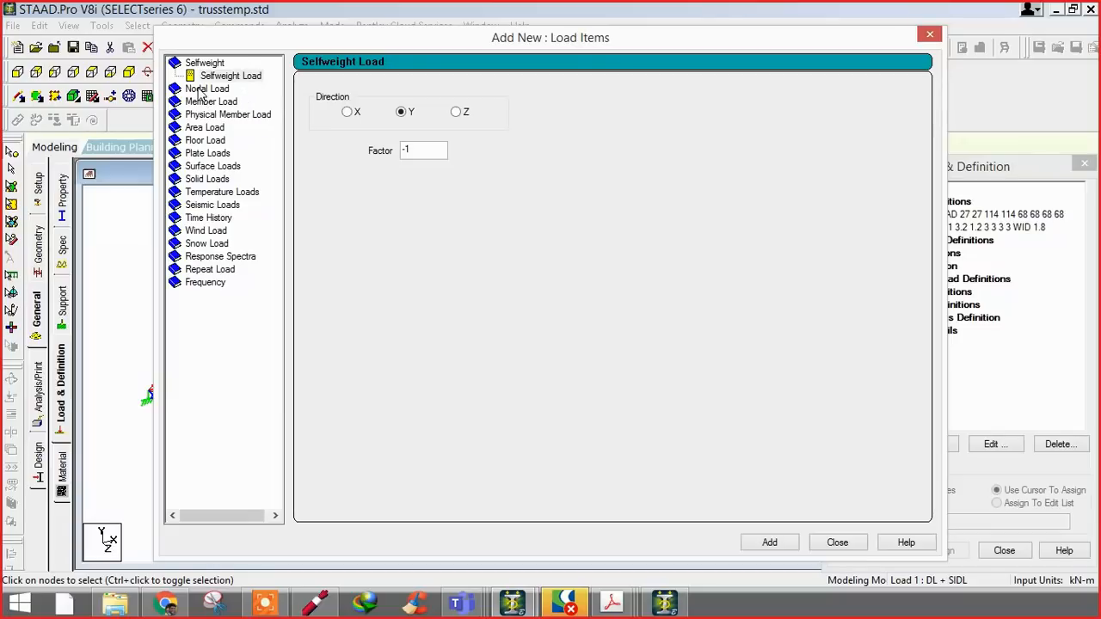
click(198, 90)
double_click(354, 173)
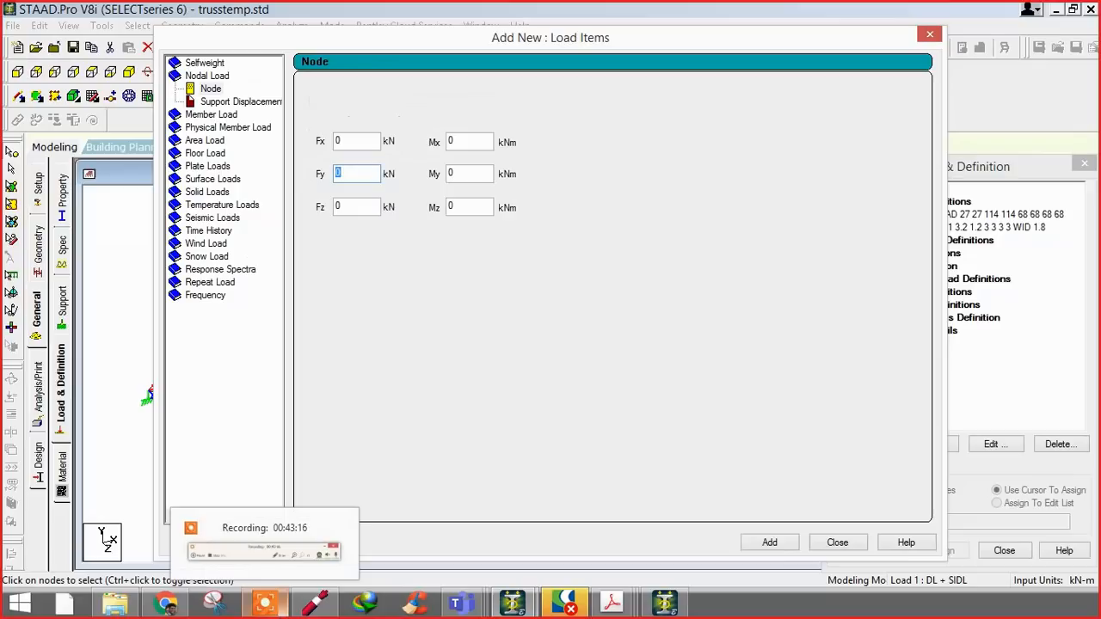
text(-382)
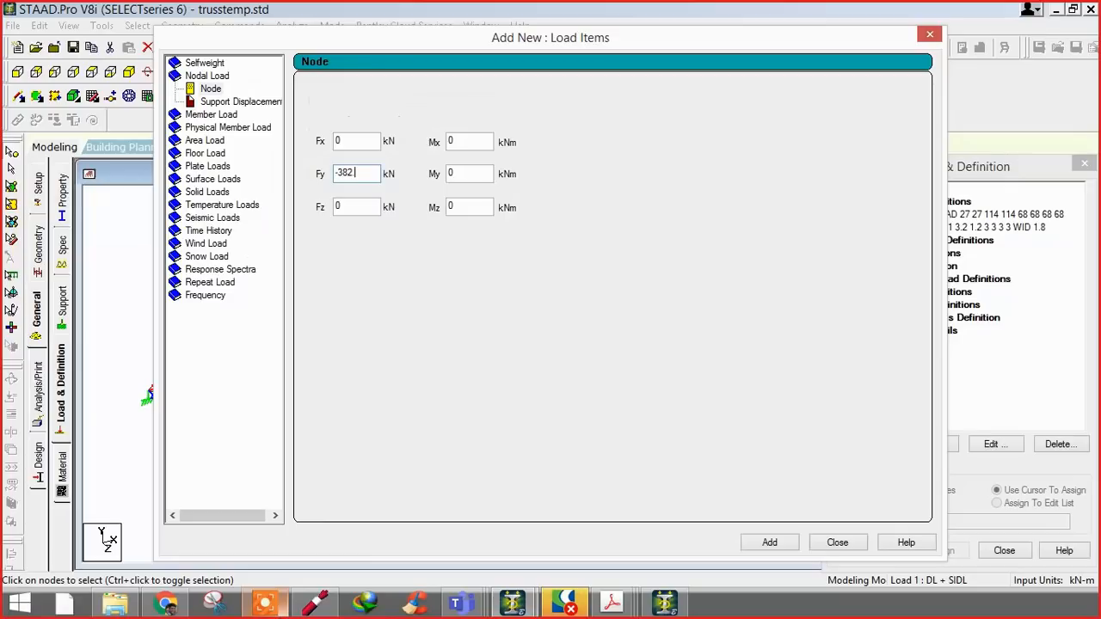
text(1)
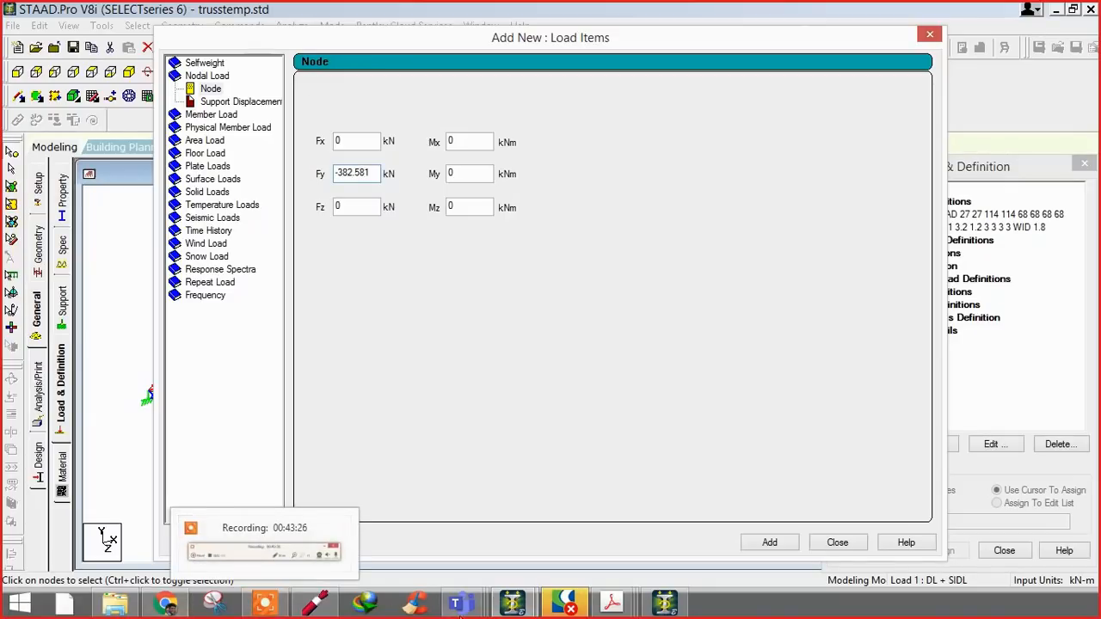
click(769, 543)
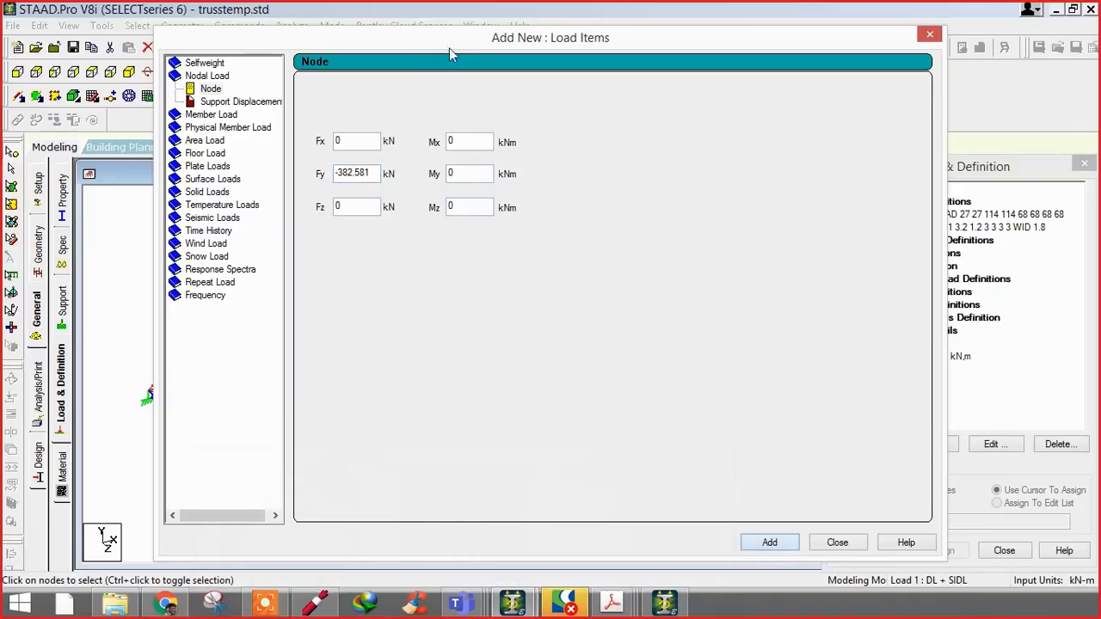
- Add a second nodal load with Fy of -191.29 kN to the same load case, and close the load items dialog
drag(443, 50, 314, 70)
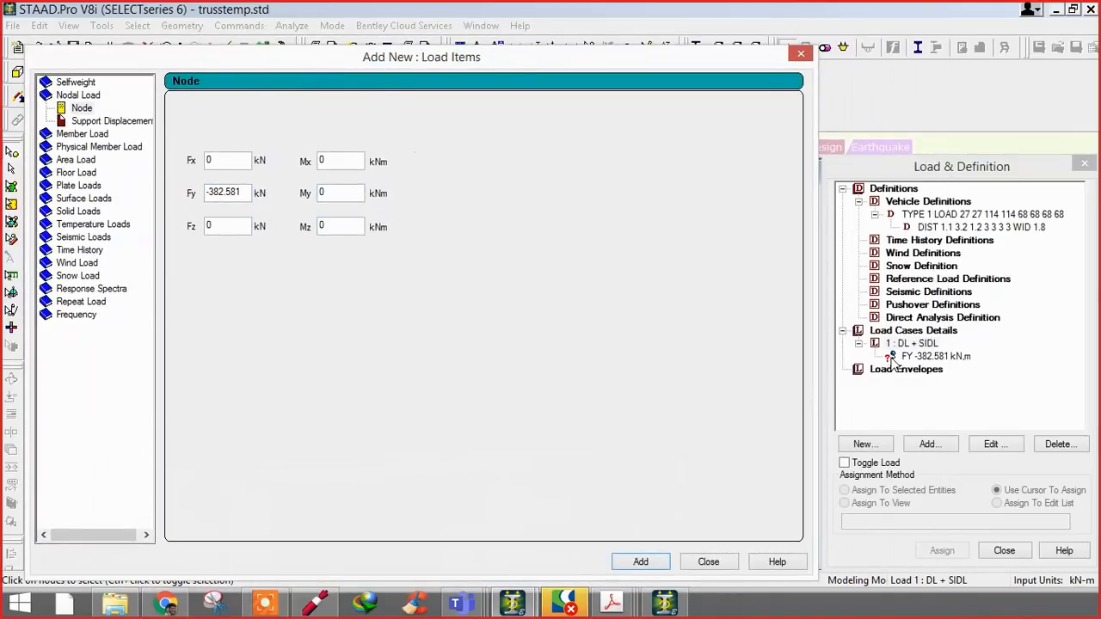
double_click(244, 192)
text(-191.29)
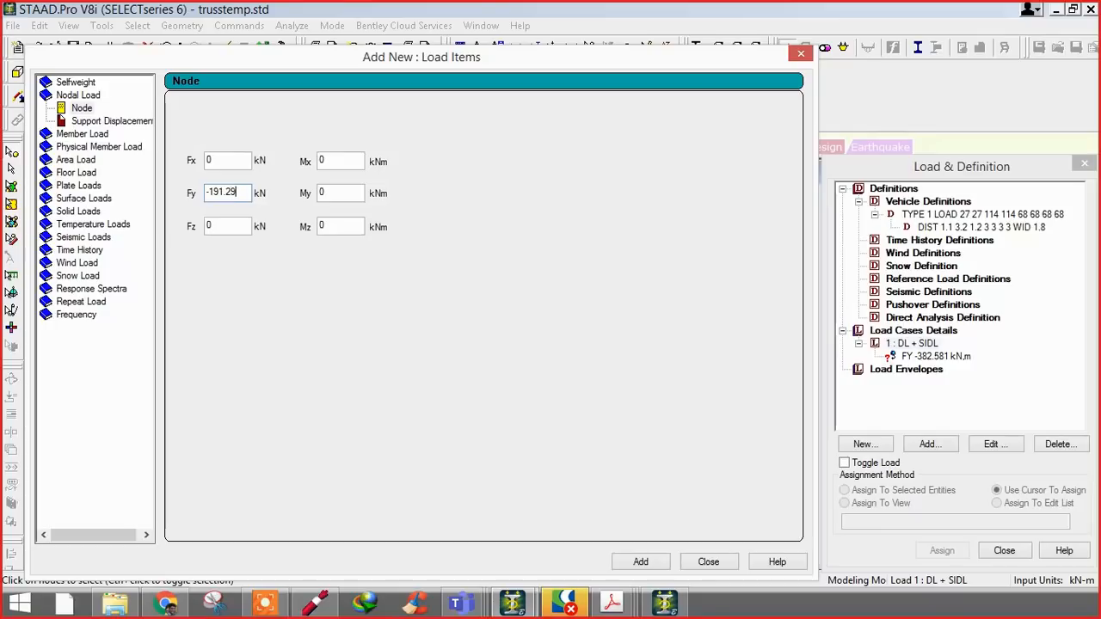
click(639, 561)
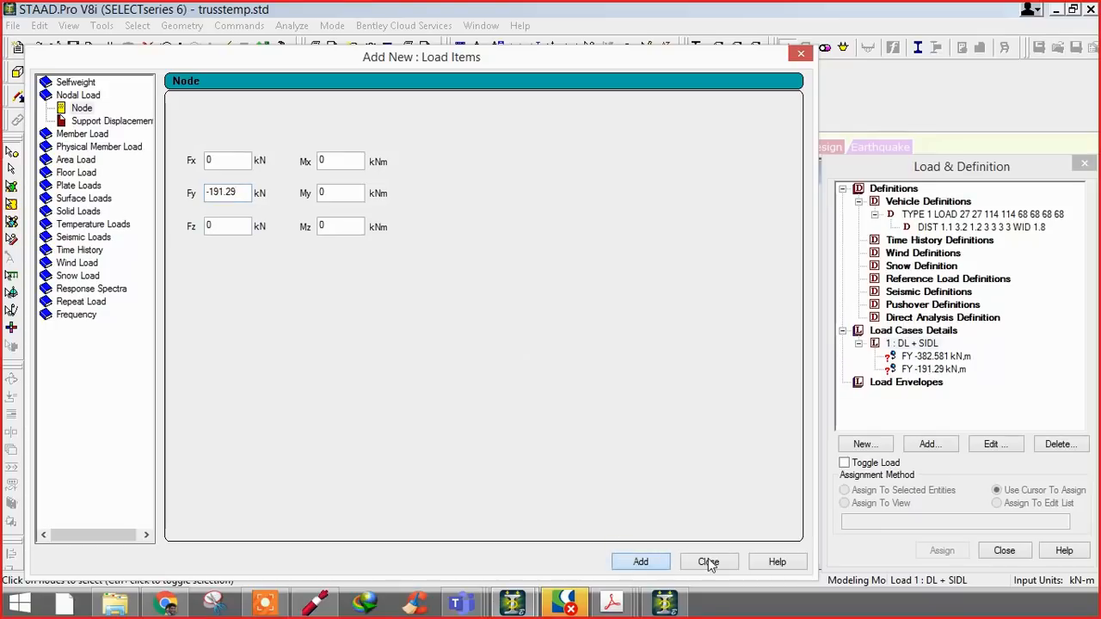
click(707, 561)
- Assign the -382.581 kN nodal load to the ten intermediate bottom-chord nodes between the supports, using assignment to selected nodes
click(905, 357)
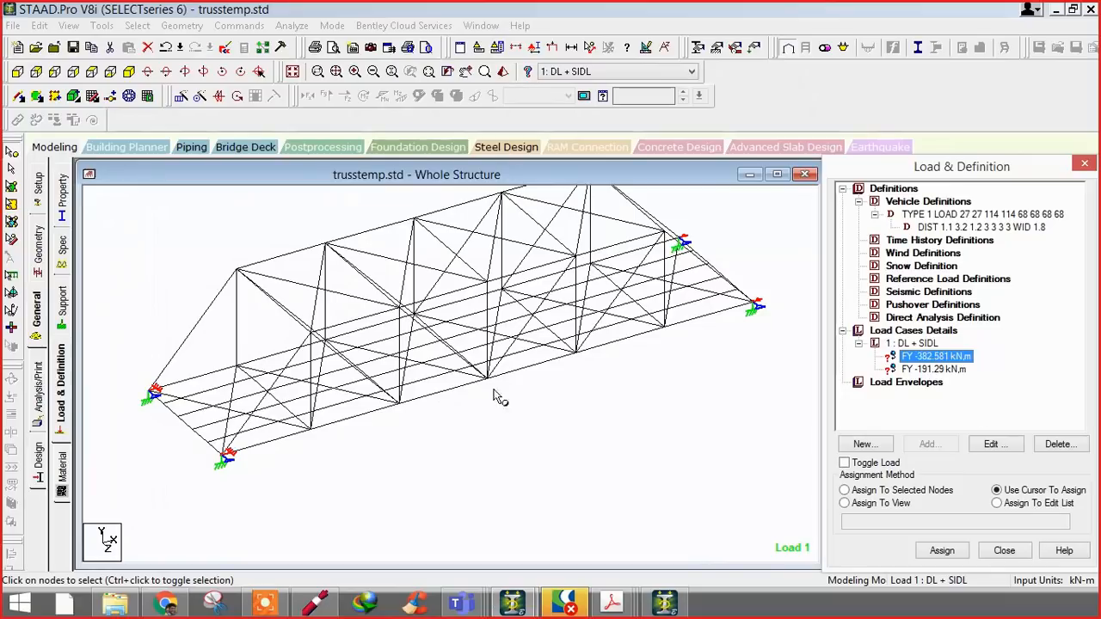
click(237, 367)
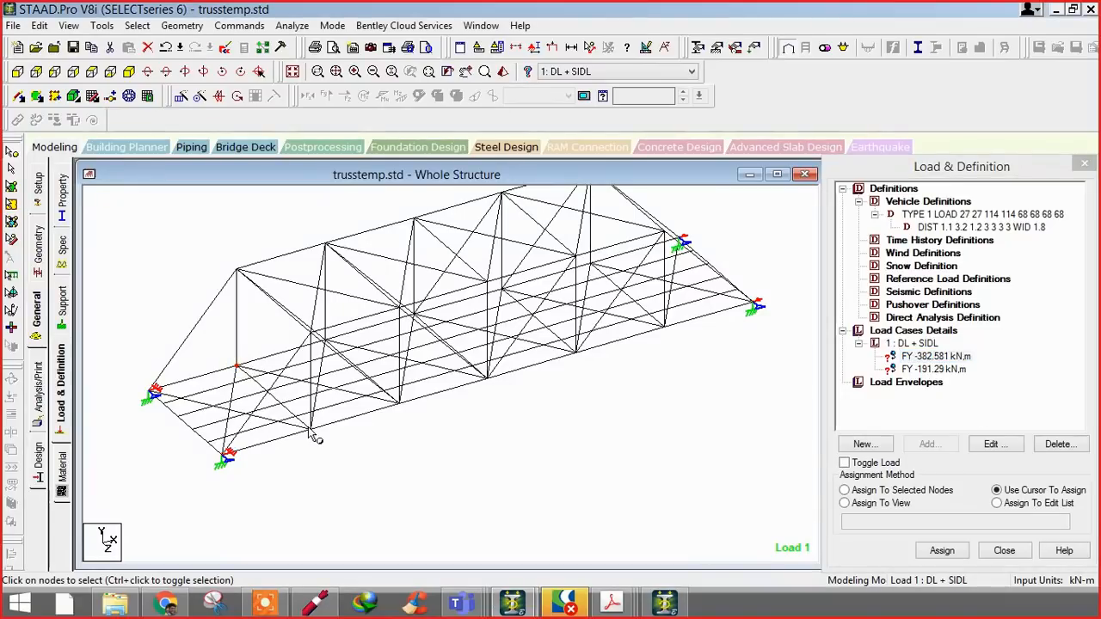
middle_drag(388, 430, 447, 405)
key(Up)
key(Up)
key(Up)
scroll(413, 368, up, 2)
ctrl+click(369, 337)
ctrl+click(450, 374)
ctrl+click(467, 322)
ctrl+click(550, 358)
ctrl+click(568, 305)
ctrl+click(652, 344)
ctrl+click(666, 293)
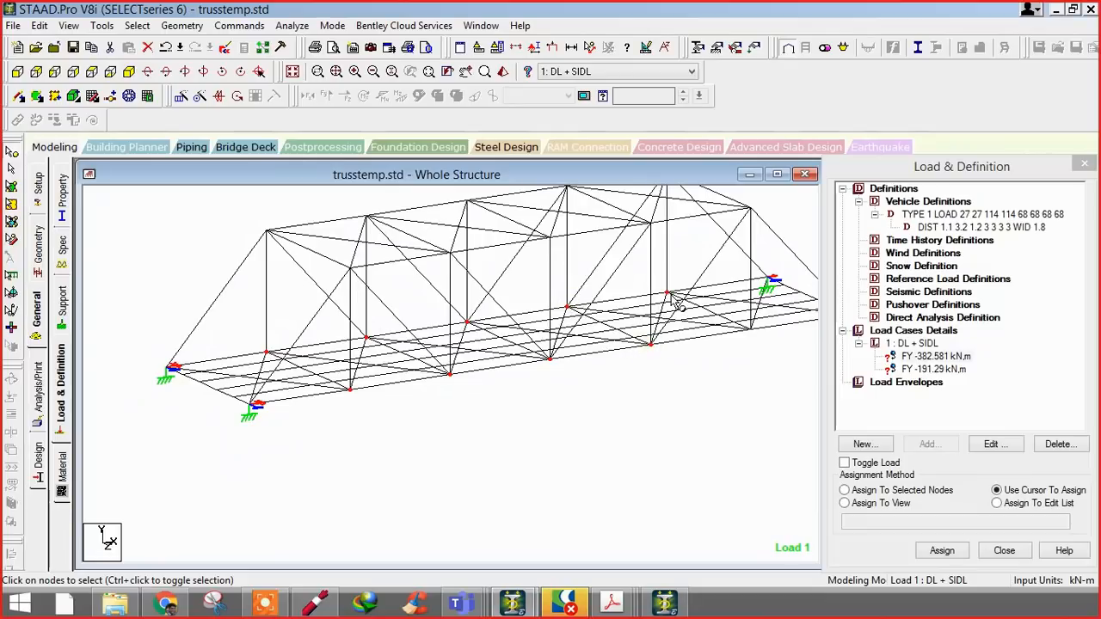
ctrl+click(750, 329)
click(869, 492)
click(942, 551)
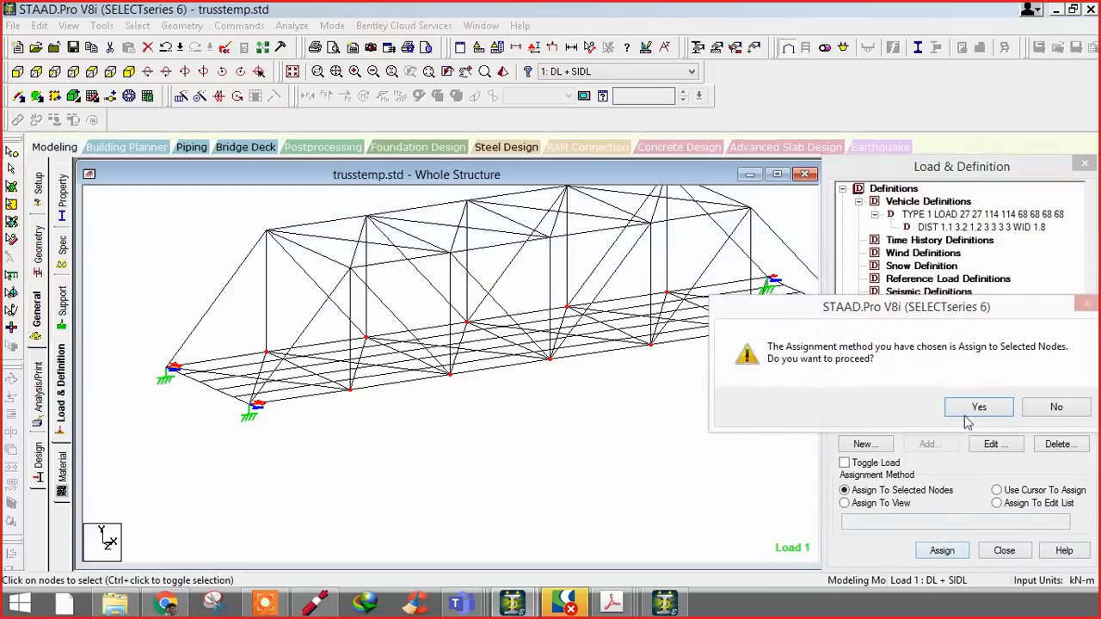
click(939, 407)
- Set the point force display scale to 80 kN per m in the structure diagram settings, with changes applied immediately
middle_drag(637, 400, 608, 419)
scroll(594, 420, down, 1)
right_click(577, 470)
right_click(544, 483)
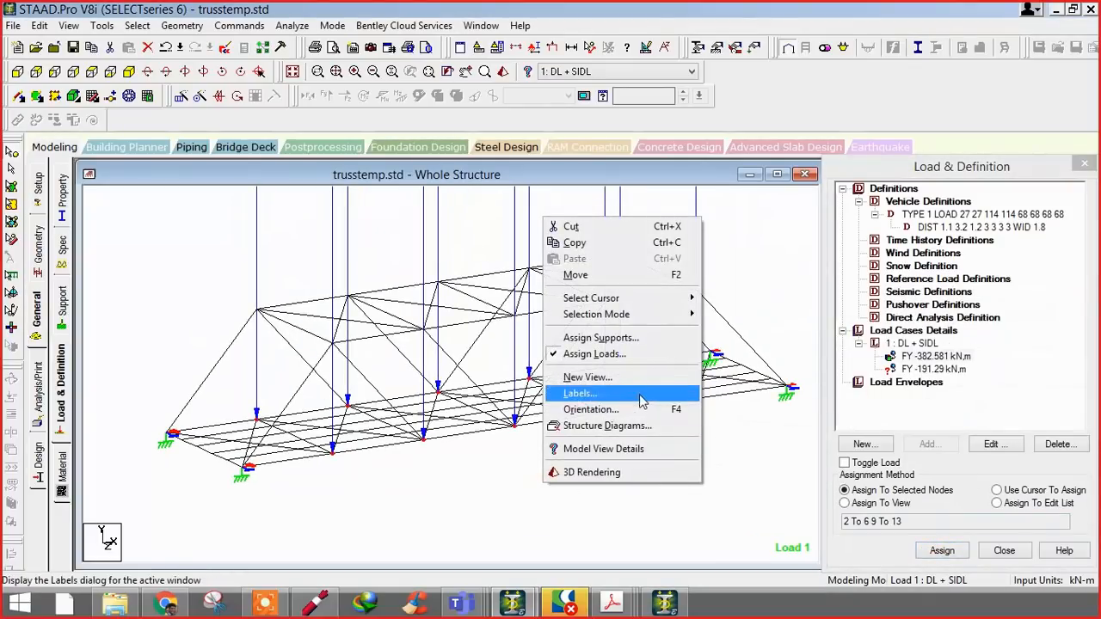
click(603, 427)
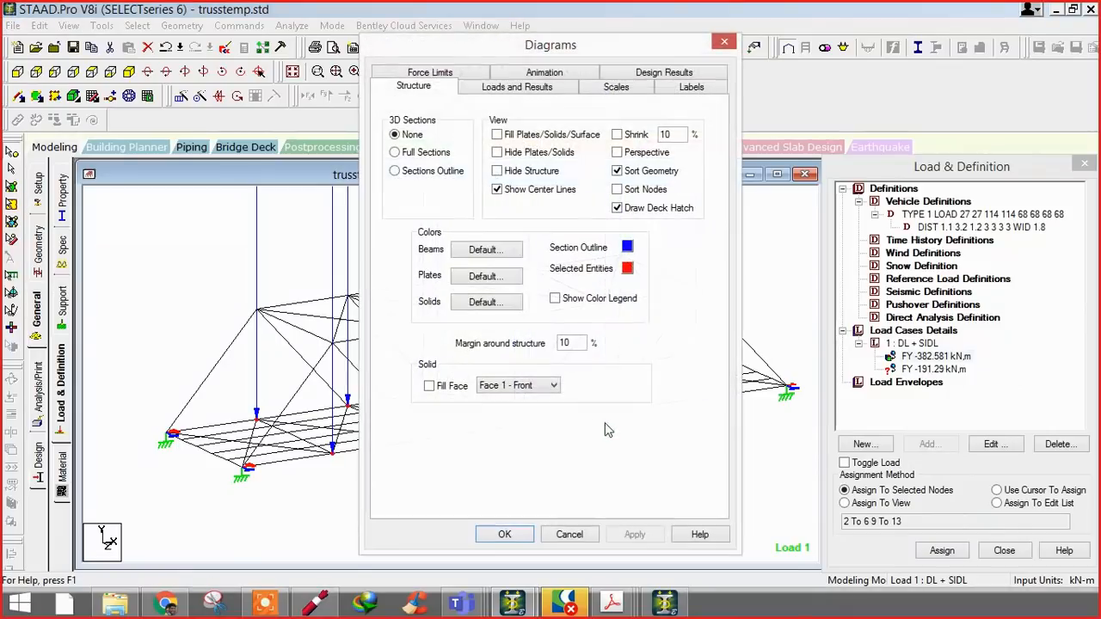
click(623, 88)
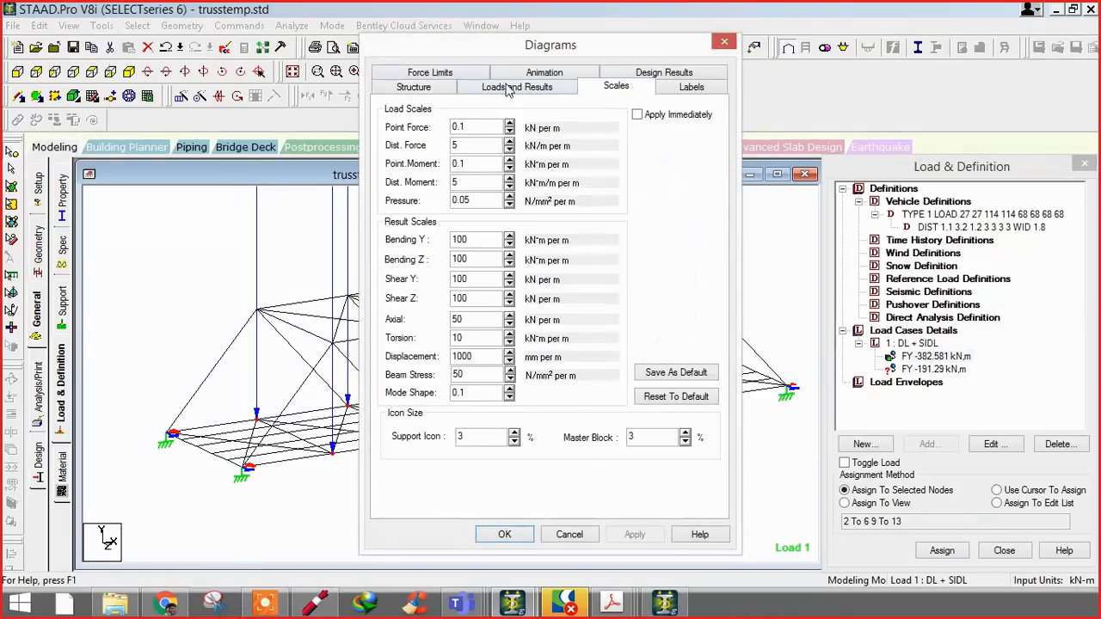
drag(438, 55, 771, 148)
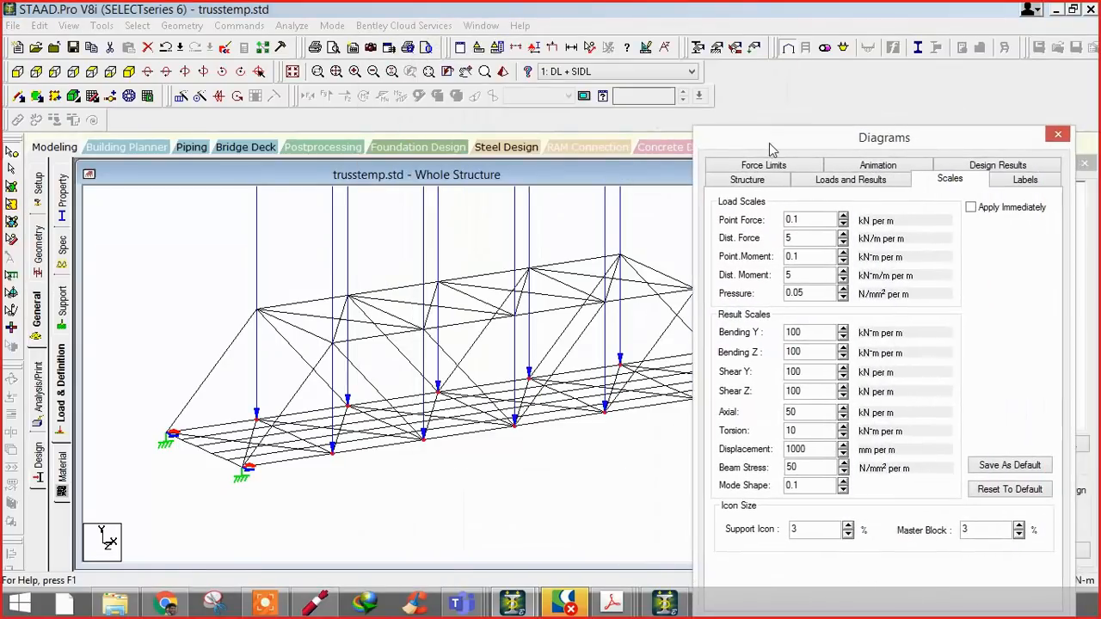
click(980, 211)
drag(885, 144, 887, 76)
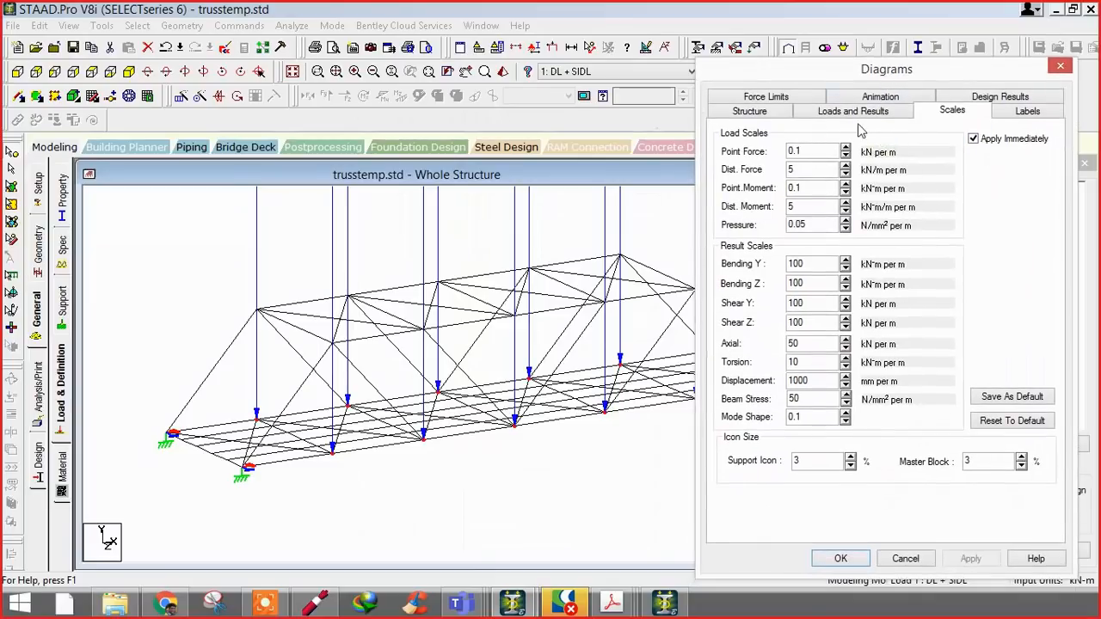
click(847, 148)
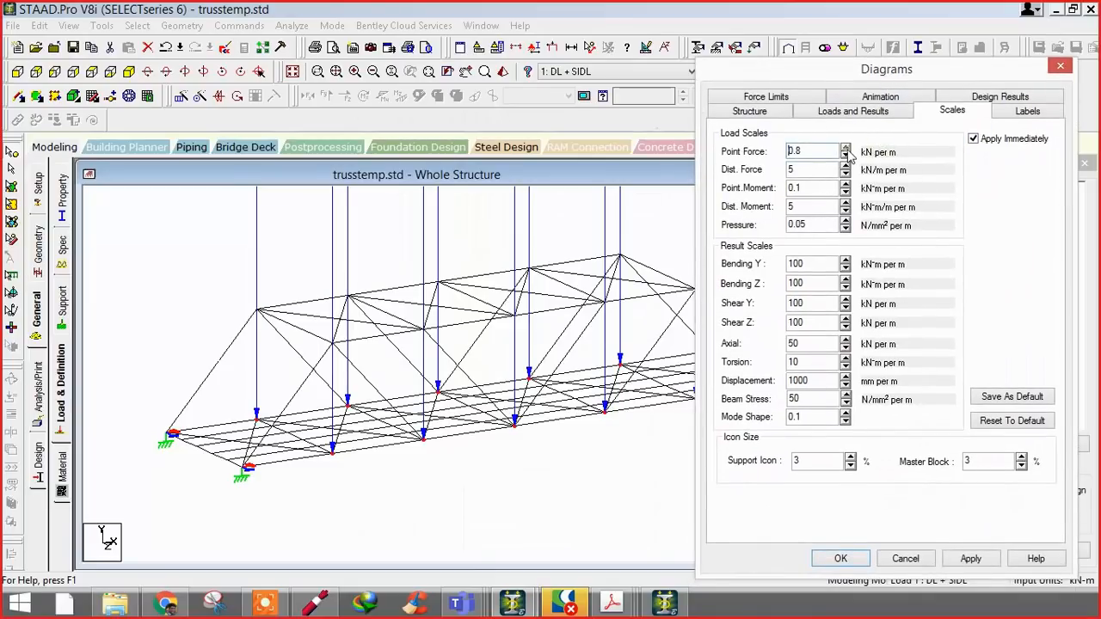
click(846, 148)
click(847, 149)
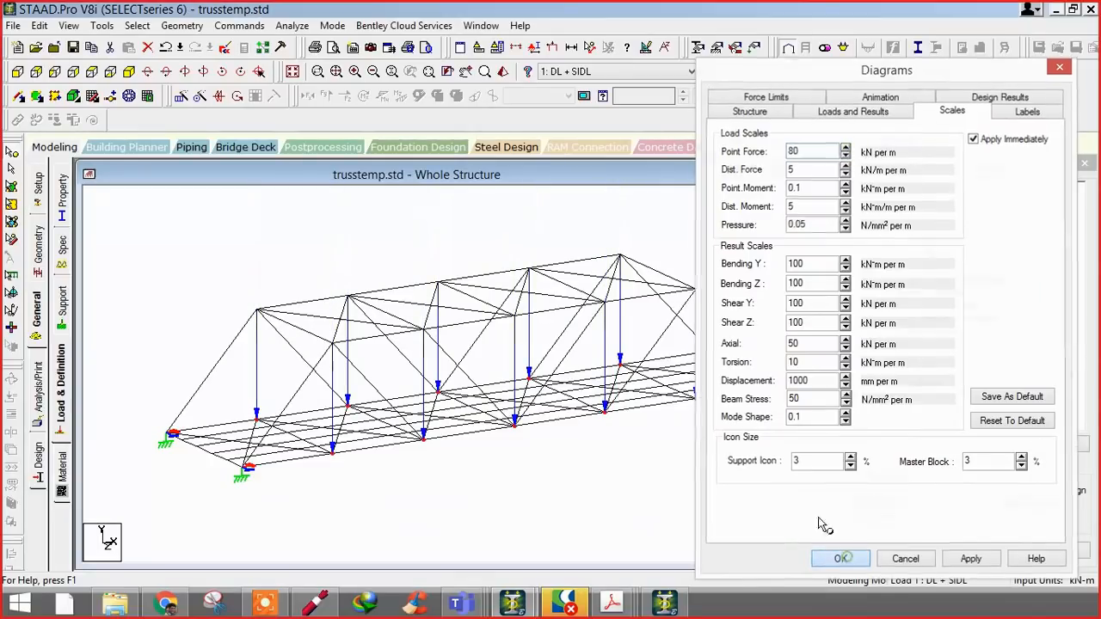
click(839, 559)
- Turn on the load value labels for the structure view
scroll(379, 370, down, 1)
middle_drag(453, 407, 497, 472)
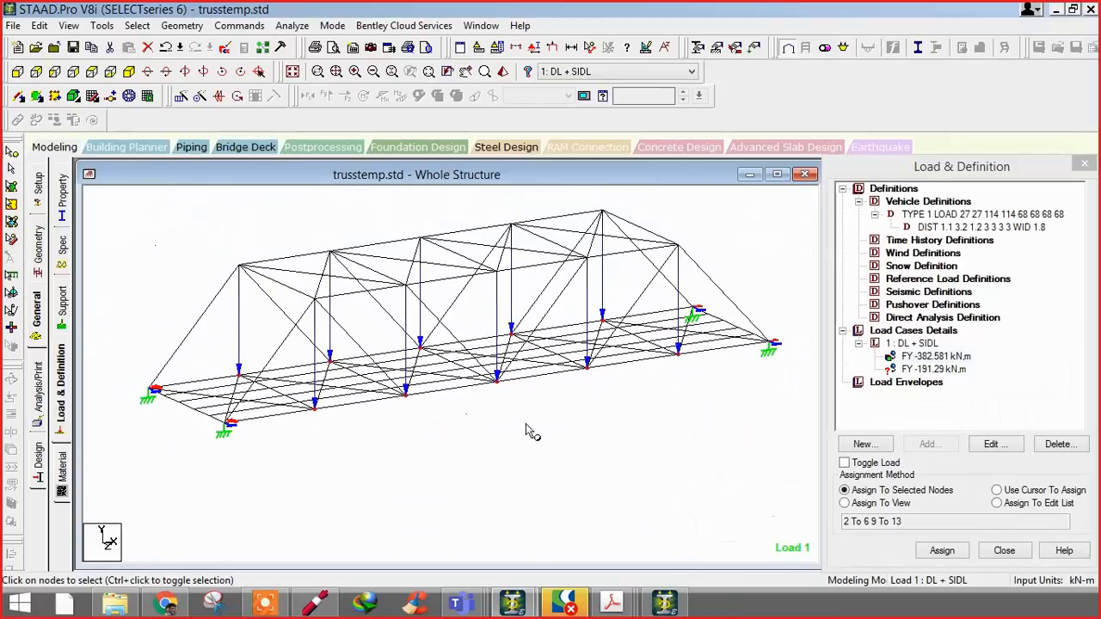
right_click(589, 444)
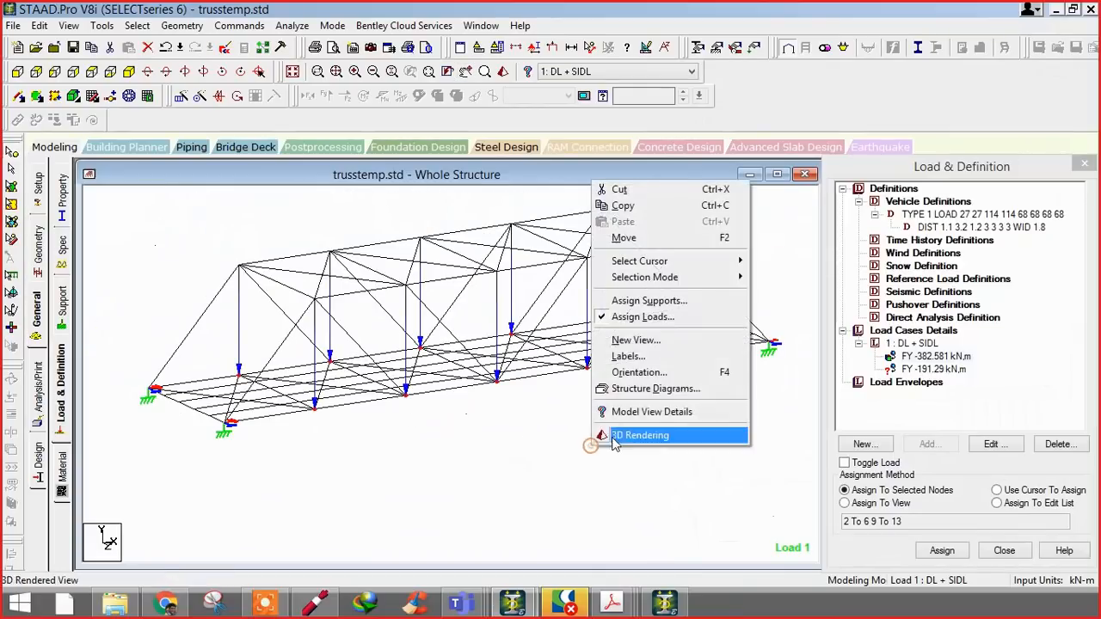
click(616, 389)
click(688, 89)
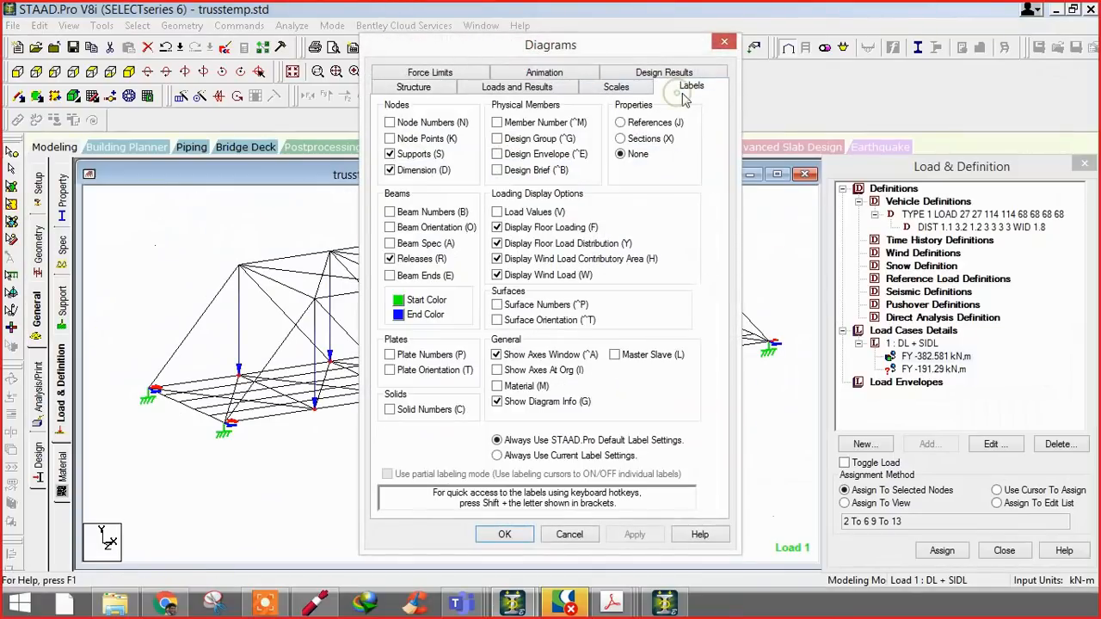
click(527, 216)
click(505, 534)
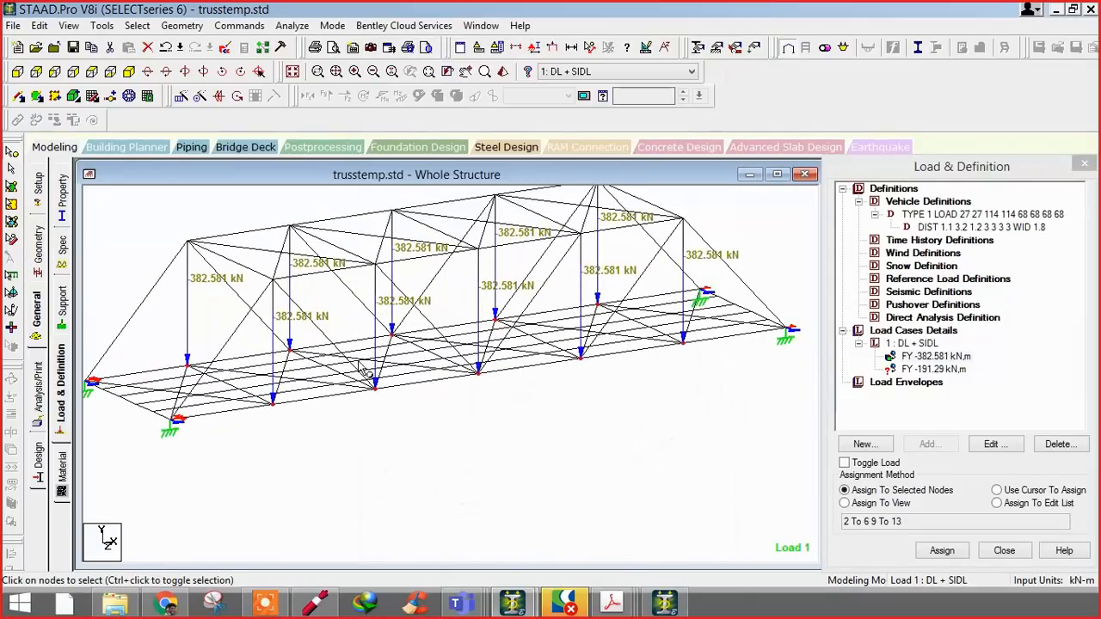
- Assign the -191.29 kN nodal load to the selected bottom-chord nodes 1 to 14, including the four end support nodes
click(936, 369)
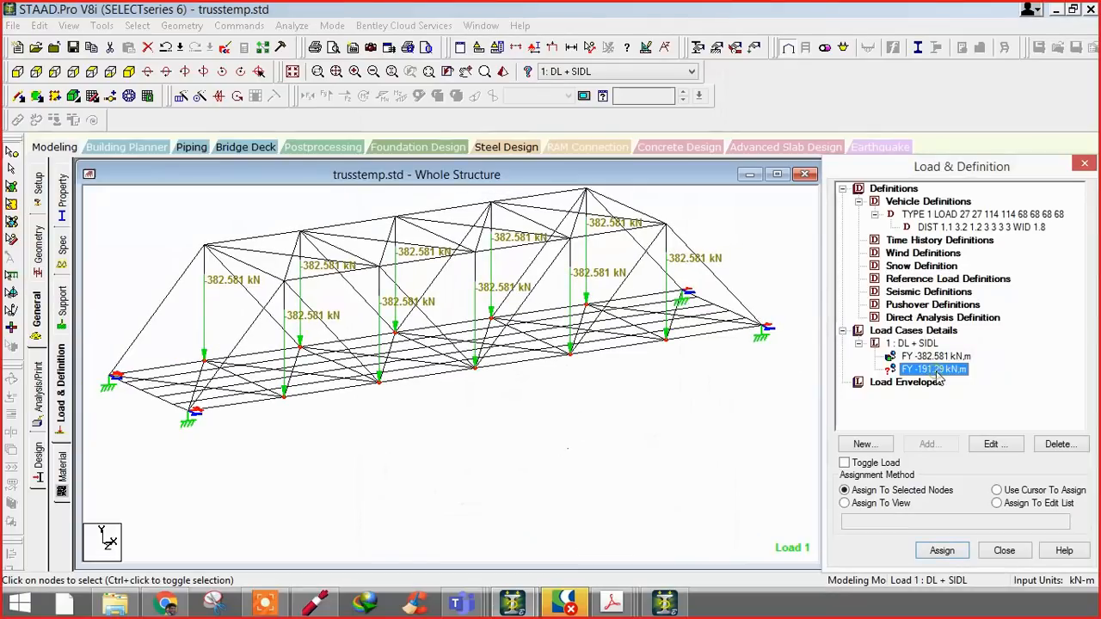
click(107, 375)
ctrl+click(186, 411)
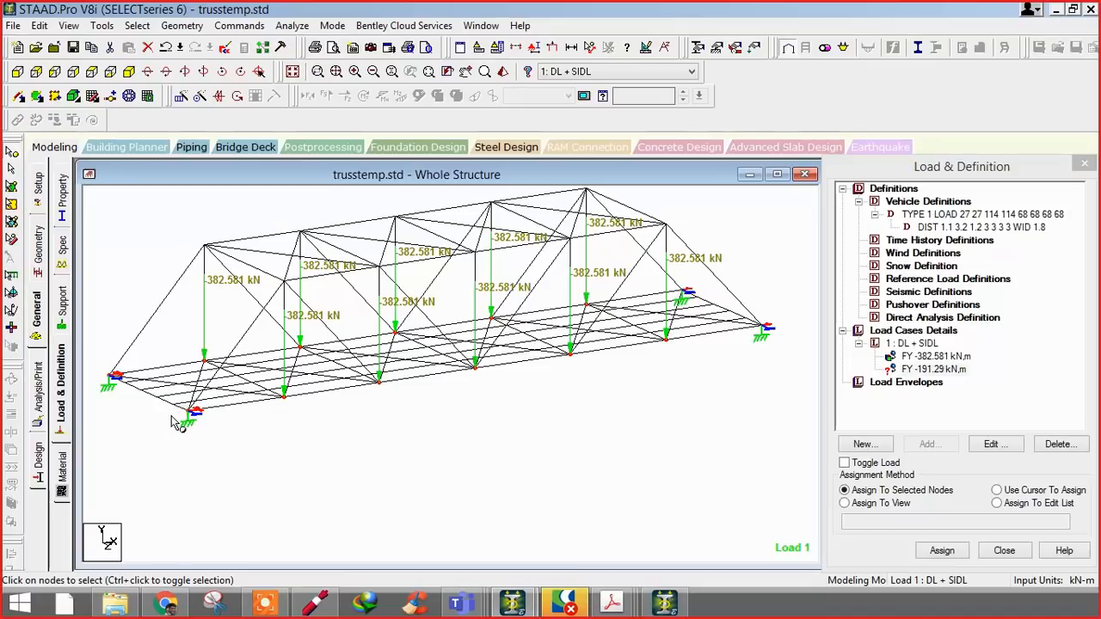
scroll(679, 297, up, 1)
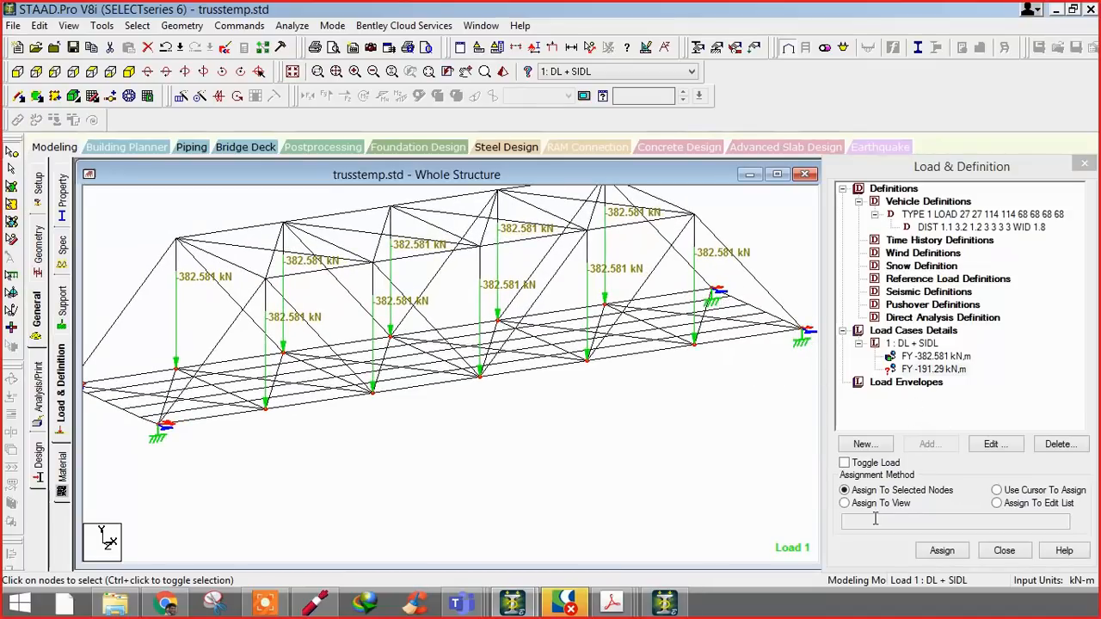
click(942, 550)
click(910, 404)
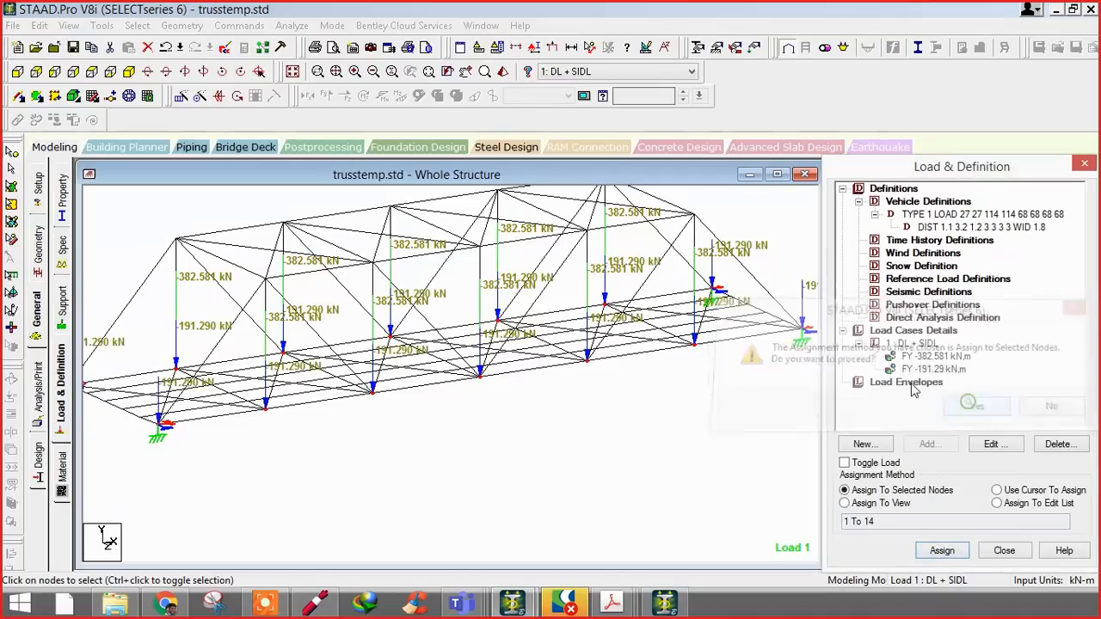
middle_drag(720, 396, 471, 396)
scroll(471, 396, down, 2)
middle_drag(263, 393, 565, 410)
scroll(533, 410, down, 1)
scroll(533, 410, down, 1)
middle_drag(735, 401, 687, 380)
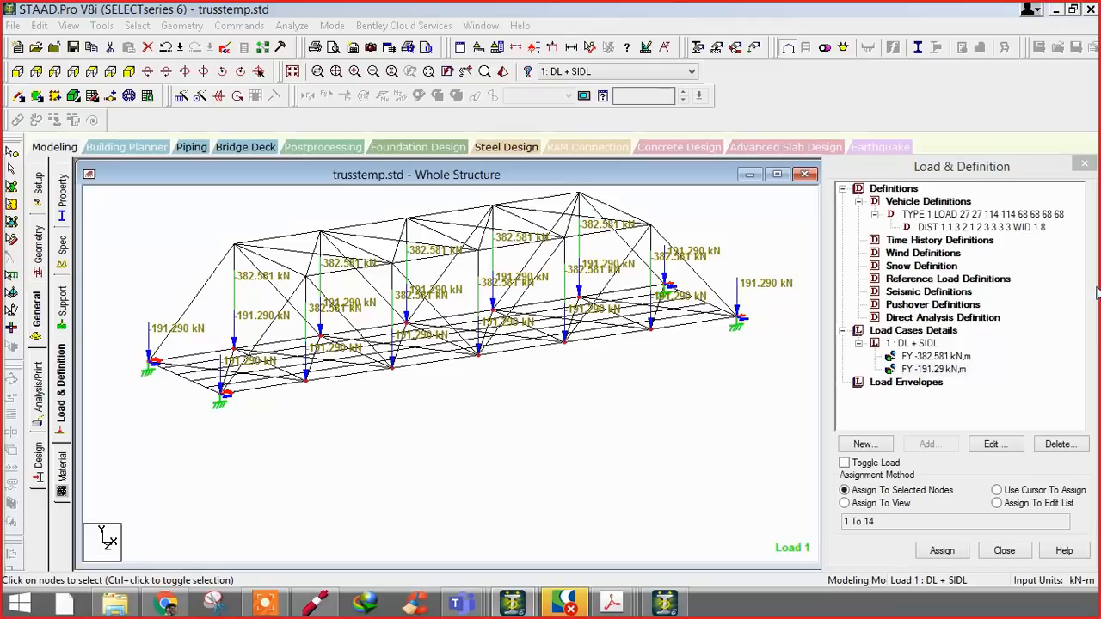
- Examine the Type 1 vehicle's axle loads and axle distances in the vehicle definitions, along with the truss deck geometry
click(977, 214)
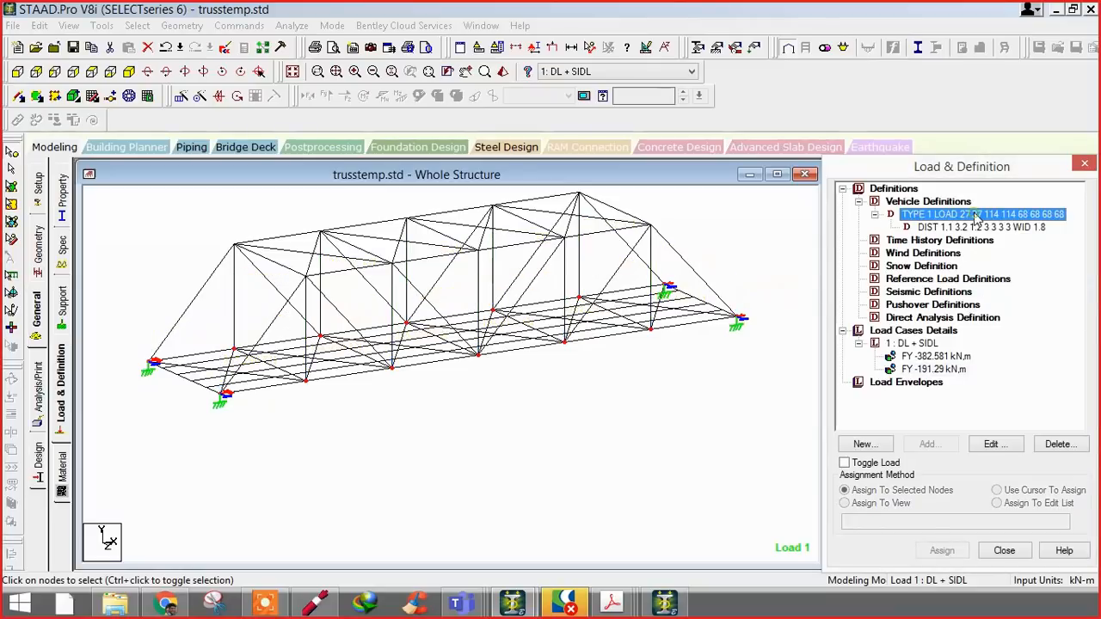
click(978, 227)
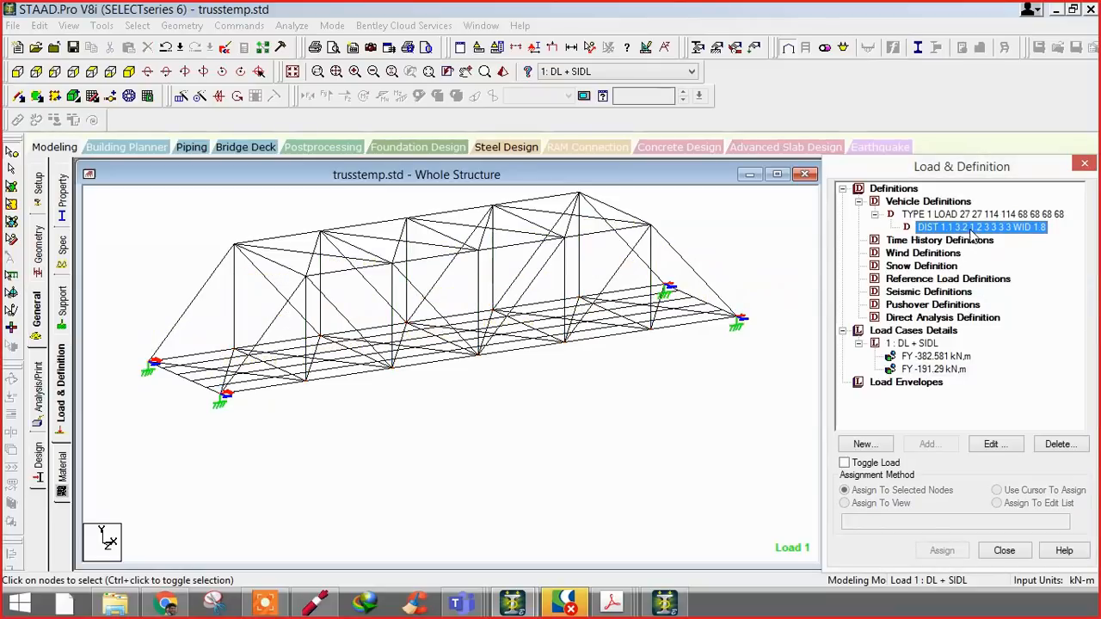
click(952, 217)
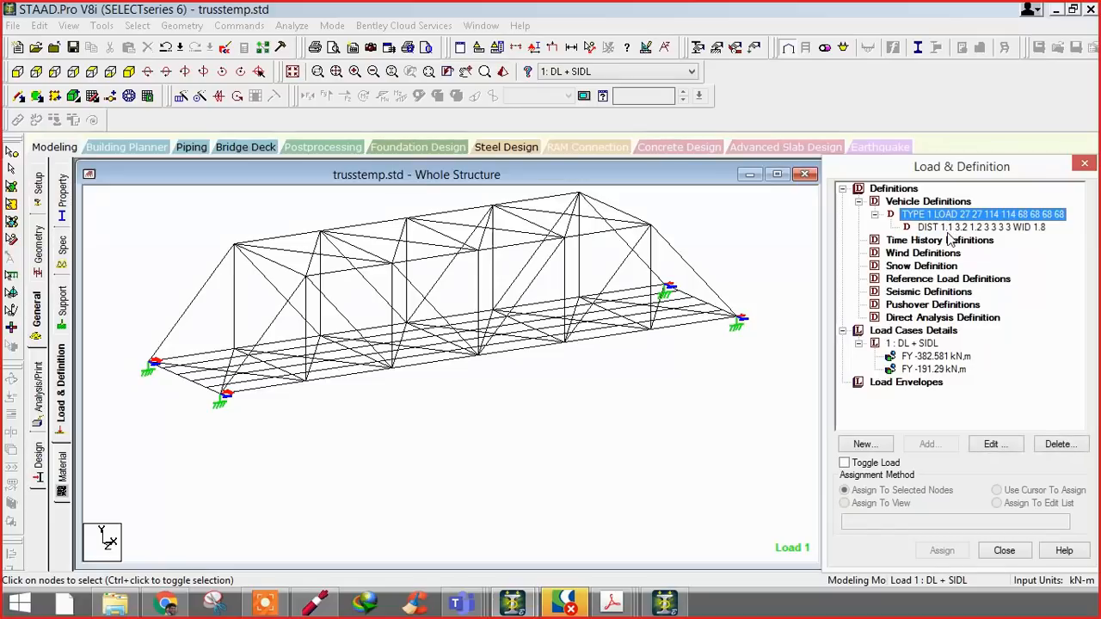
click(941, 228)
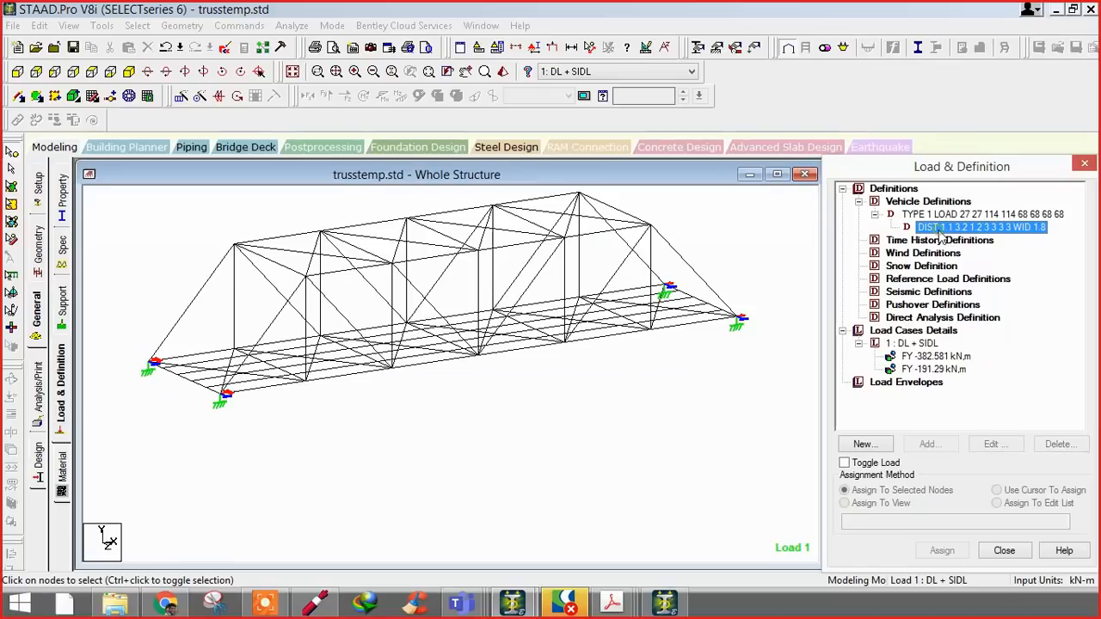
scroll(553, 356, up, 3)
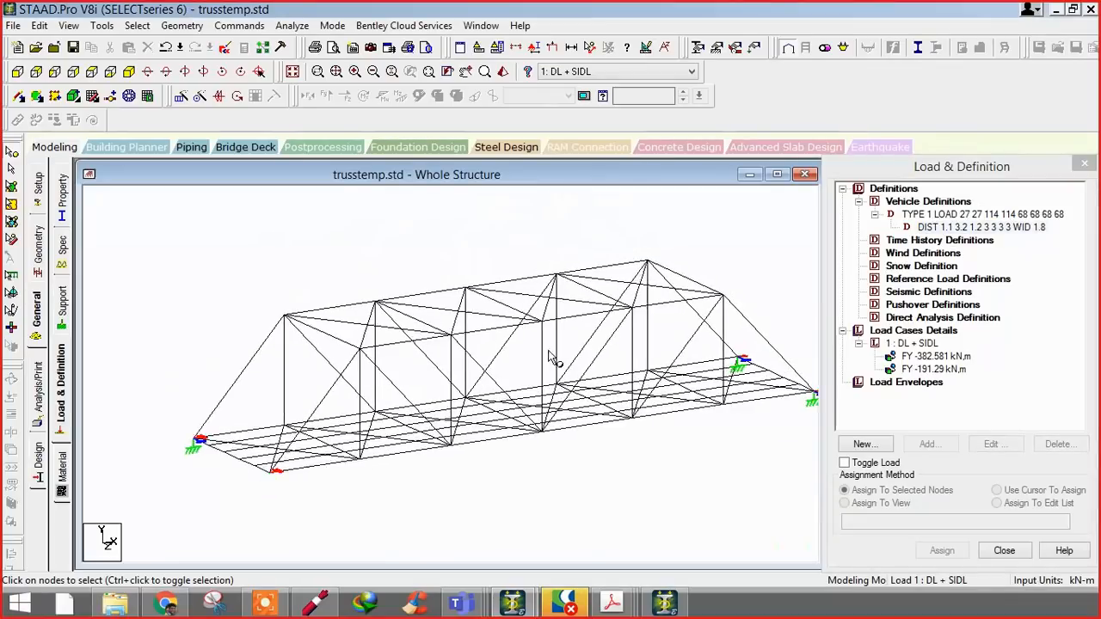
scroll(593, 301, up, 2)
key(Up)
scroll(626, 273, down, 1)
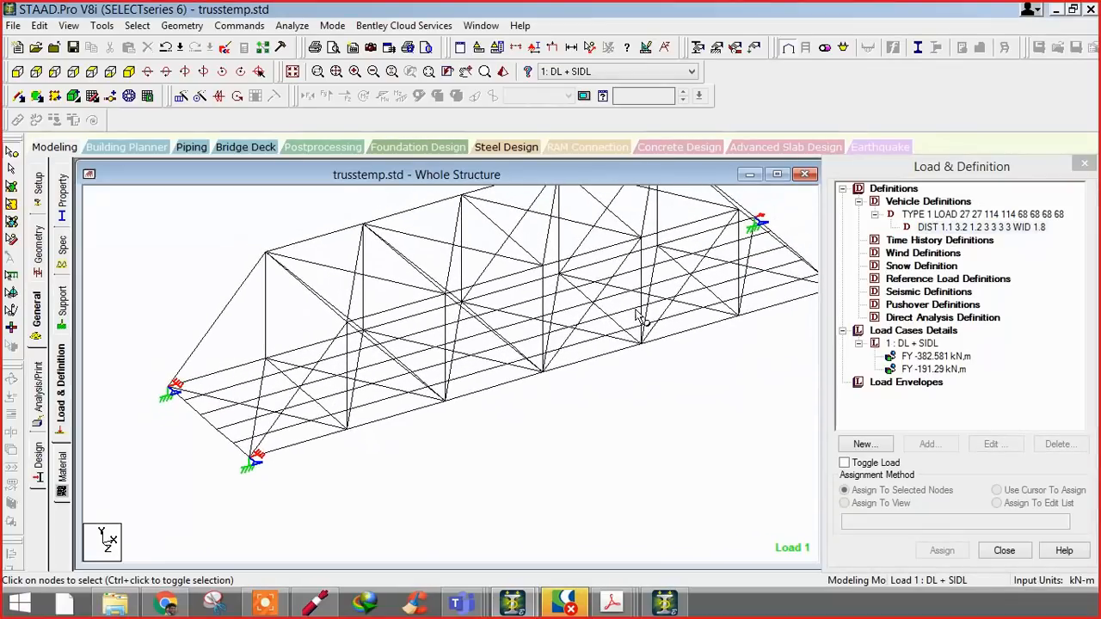
- Open a fresh full-screen WhiteBoard and sketch the bridge deck as a four-sided outline in green
right_click(316, 610)
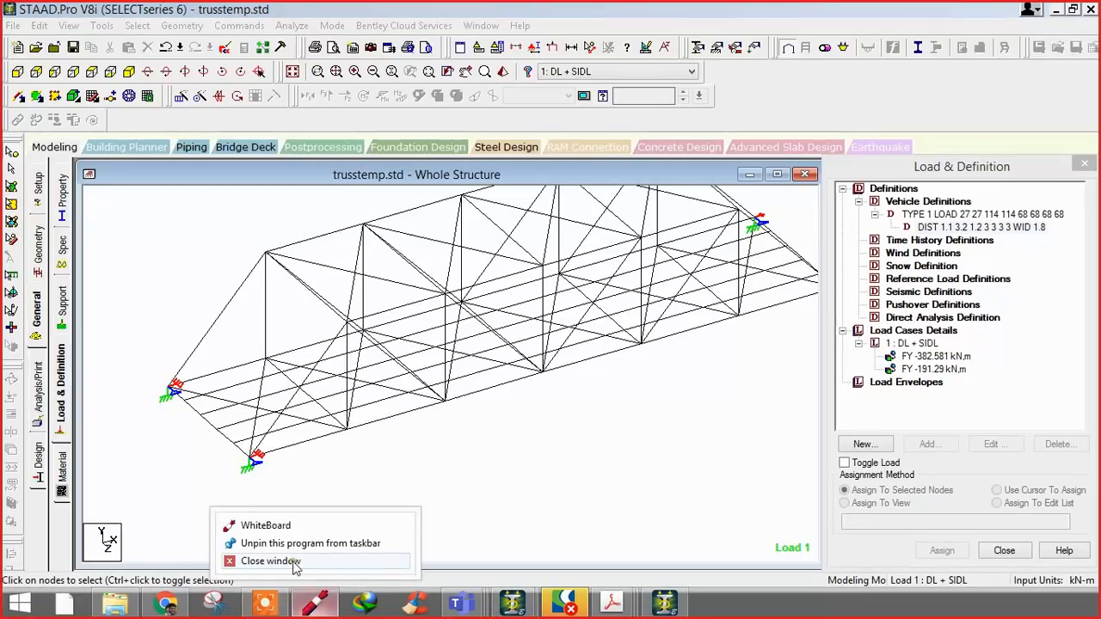
click(295, 564)
click(315, 606)
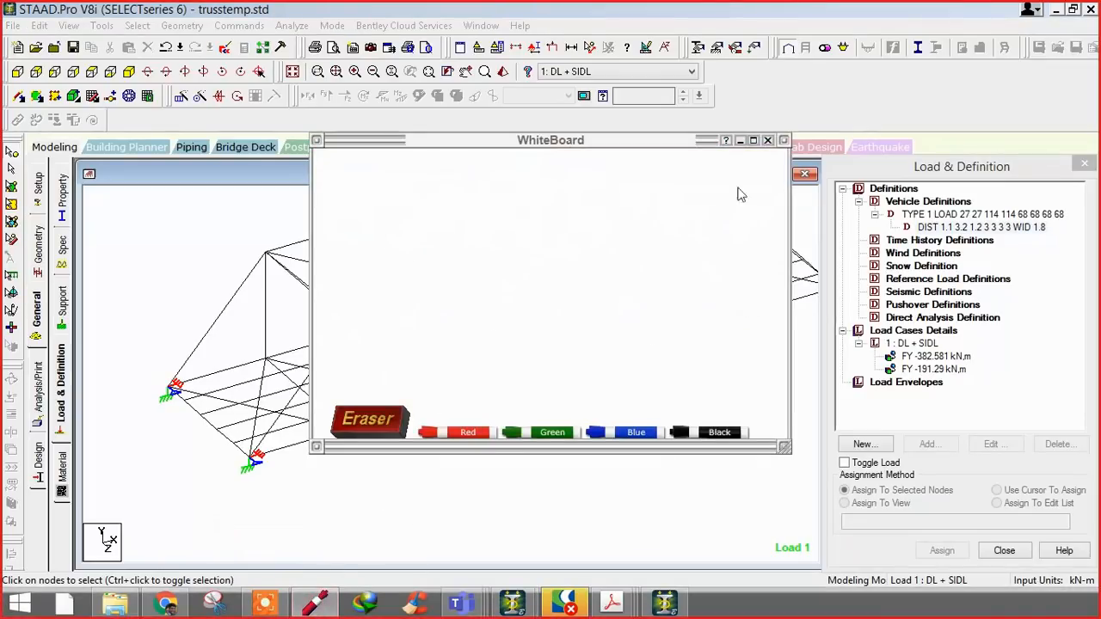
click(754, 139)
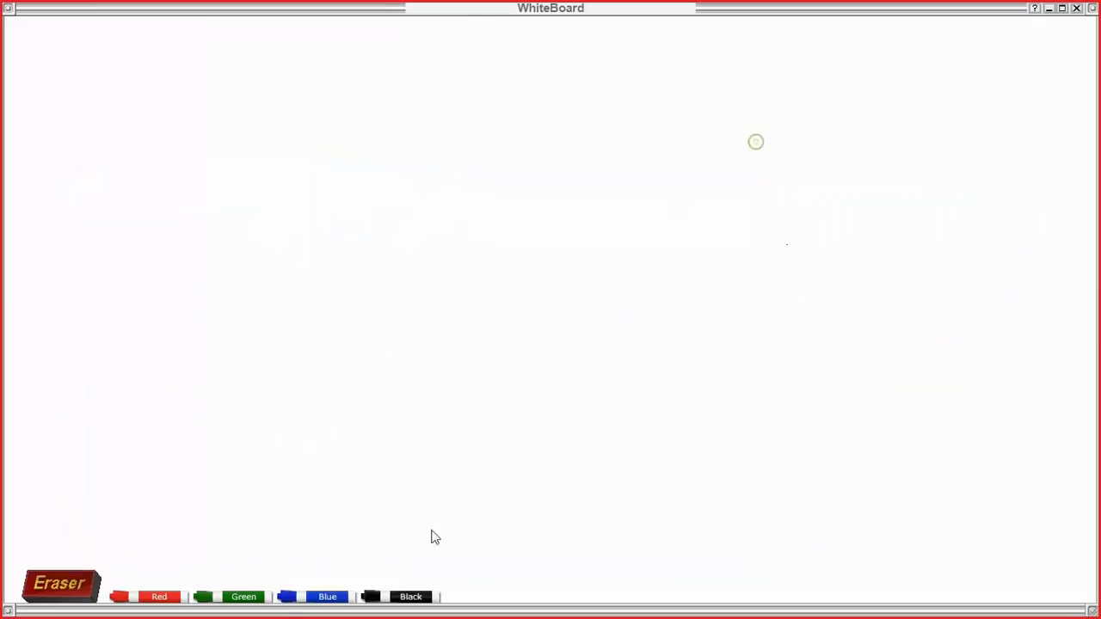
click(203, 596)
drag(189, 379, 751, 225)
drag(248, 518, 790, 360)
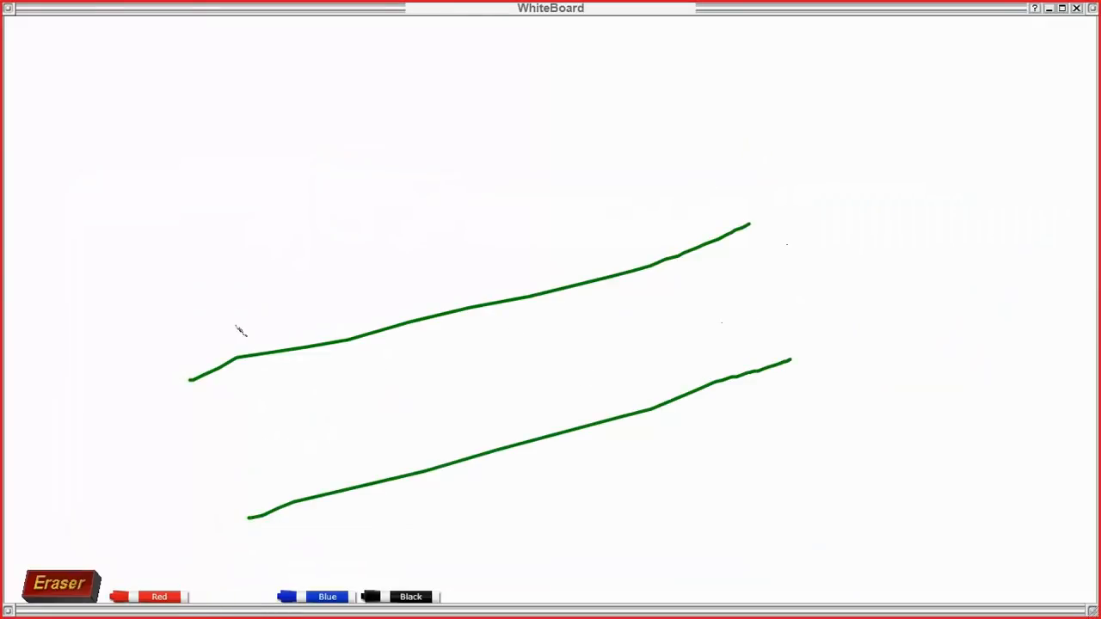
drag(195, 362, 293, 517)
drag(733, 220, 807, 377)
- Sketch the vehicle's axle loads as four connected downward arrows just before the start of the deck
mouse_move(75, 363)
mouse_down()
mouse_move(67, 445)
mouse_move(104, 408)
mouse_move(115, 453)
mouse_move(135, 411)
mouse_up()
mouse_move(140, 370)
mouse_down()
mouse_move(149, 435)
mouse_move(159, 419)
mouse_up()
drag(171, 353, 189, 449)
mouse_move(175, 421)
mouse_down()
mouse_move(187, 449)
mouse_move(200, 434)
mouse_up()
drag(67, 359, 210, 359)
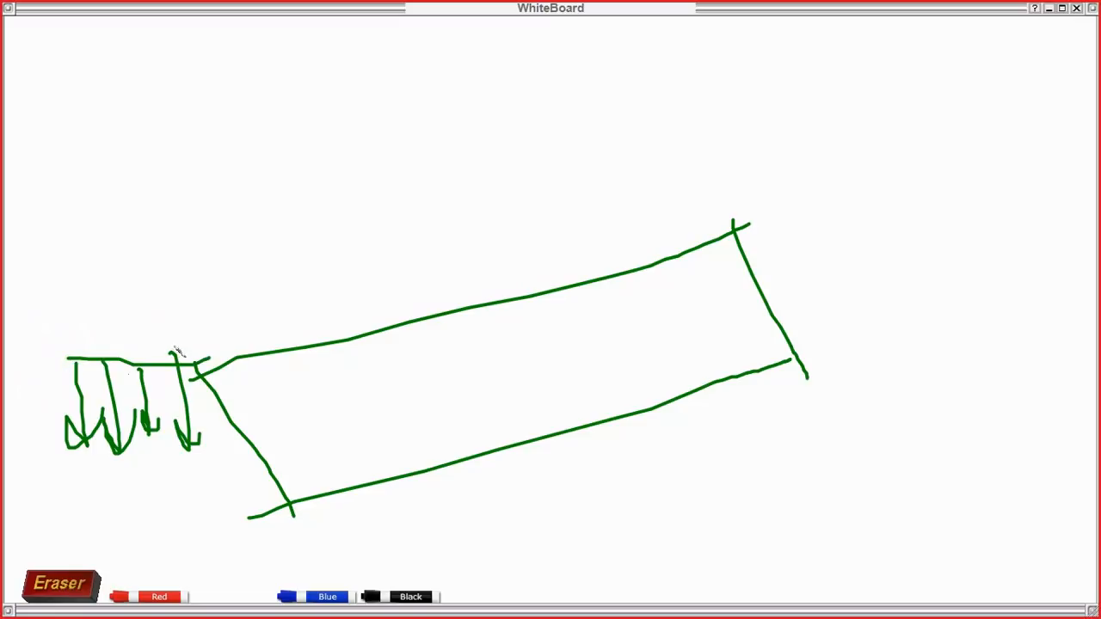
- Write "Step" above the deck and mark the first load increment with a 0.5 label and cross lines at the deck's start
drag(221, 240, 209, 302)
mouse_move(259, 209)
mouse_down()
mouse_move(288, 269)
mouse_move(366, 256)
mouse_move(371, 304)
mouse_up()
drag(372, 230, 365, 249)
drag(193, 354, 277, 353)
mouse_move(198, 311)
mouse_down()
mouse_move(197, 332)
mouse_move(215, 311)
mouse_move(232, 346)
mouse_move(228, 376)
mouse_move(259, 450)
mouse_up()
drag(248, 333, 301, 416)
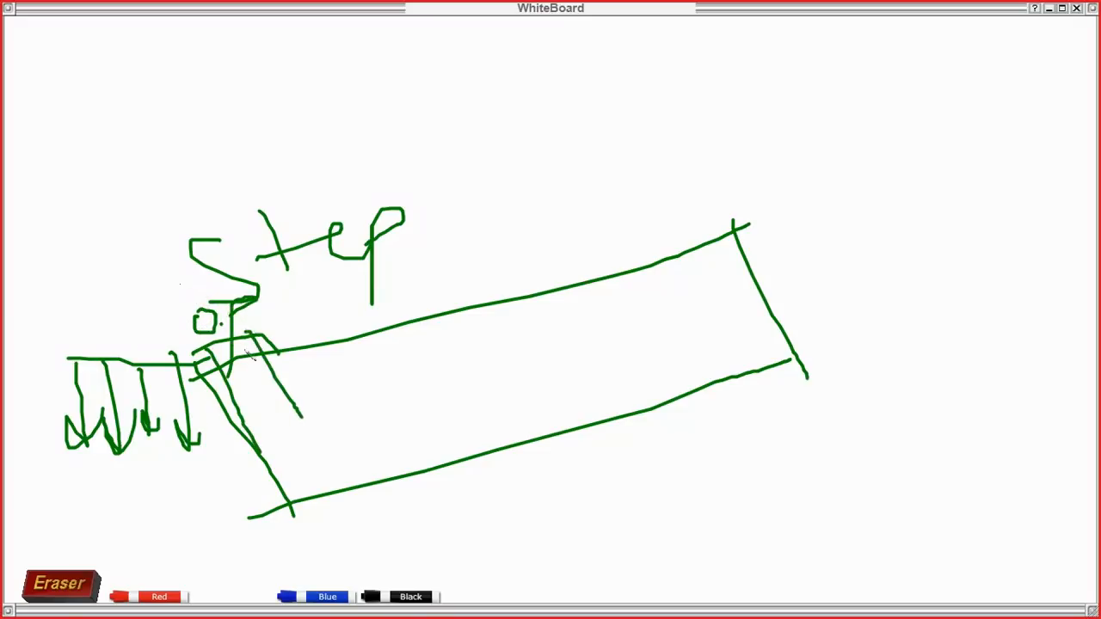
- Draw four more load position lines along the deck and complete the note as "Step = 0.5m", underlined
drag(284, 341, 363, 409)
drag(338, 319, 406, 408)
drag(376, 306, 430, 387)
drag(411, 301, 459, 390)
mouse_move(435, 205)
mouse_down()
mouse_move(454, 204)
mouse_move(432, 226)
mouse_up()
mouse_move(508, 159)
mouse_down()
mouse_move(561, 206)
mouse_move(609, 178)
mouse_move(635, 197)
mouse_up()
mouse_move(526, 243)
mouse_down()
mouse_move(603, 221)
mouse_move(634, 193)
mouse_move(517, 266)
mouse_up()
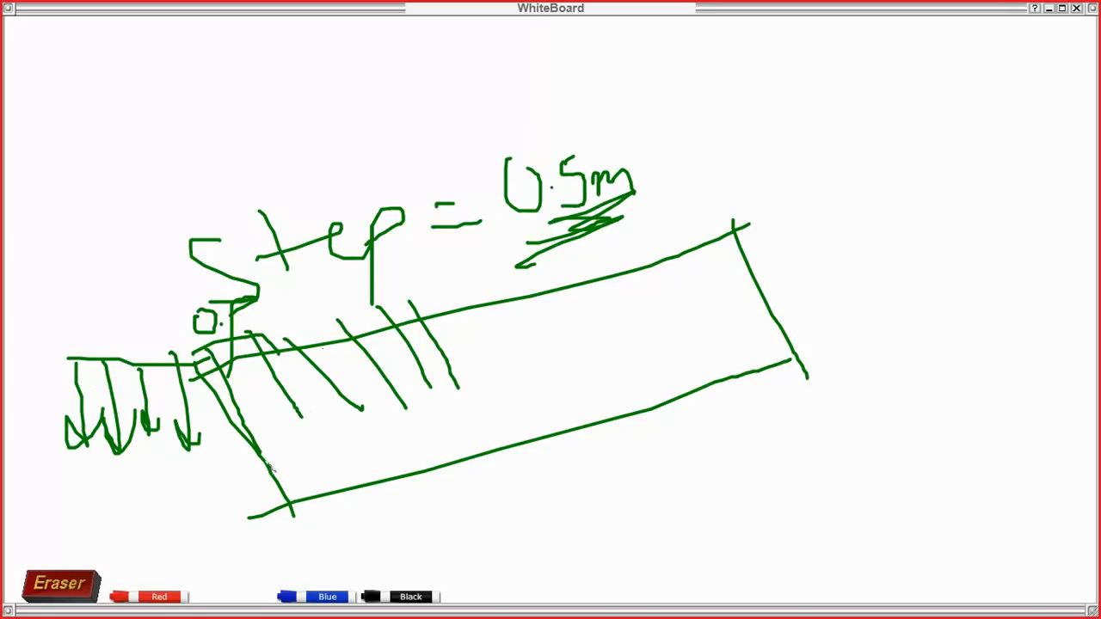
- Mark the two ends of the deck with vertical arrows, circle the 0.5m step value, and close WhiteBoard to return to STAAD.Pro
mouse_move(297, 520)
mouse_down()
mouse_move(297, 590)
mouse_move(327, 538)
mouse_up()
drag(814, 382, 814, 496)
drag(806, 422, 829, 389)
drag(604, 401, 435, 465)
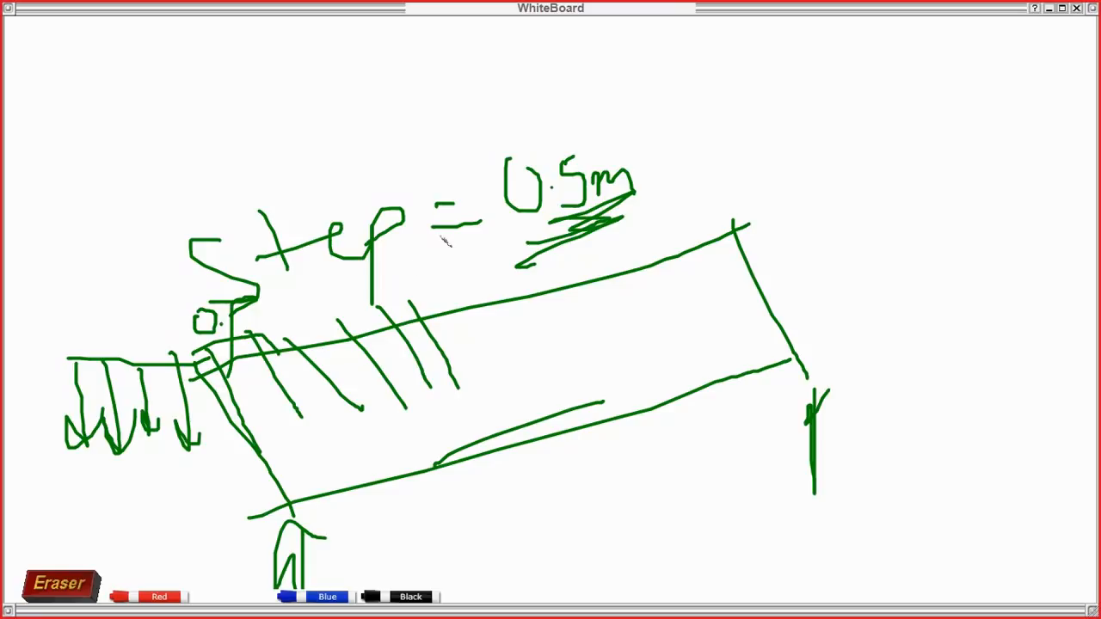
mouse_move(655, 168)
mouse_down()
mouse_move(563, 115)
mouse_move(529, 234)
mouse_move(630, 149)
mouse_up()
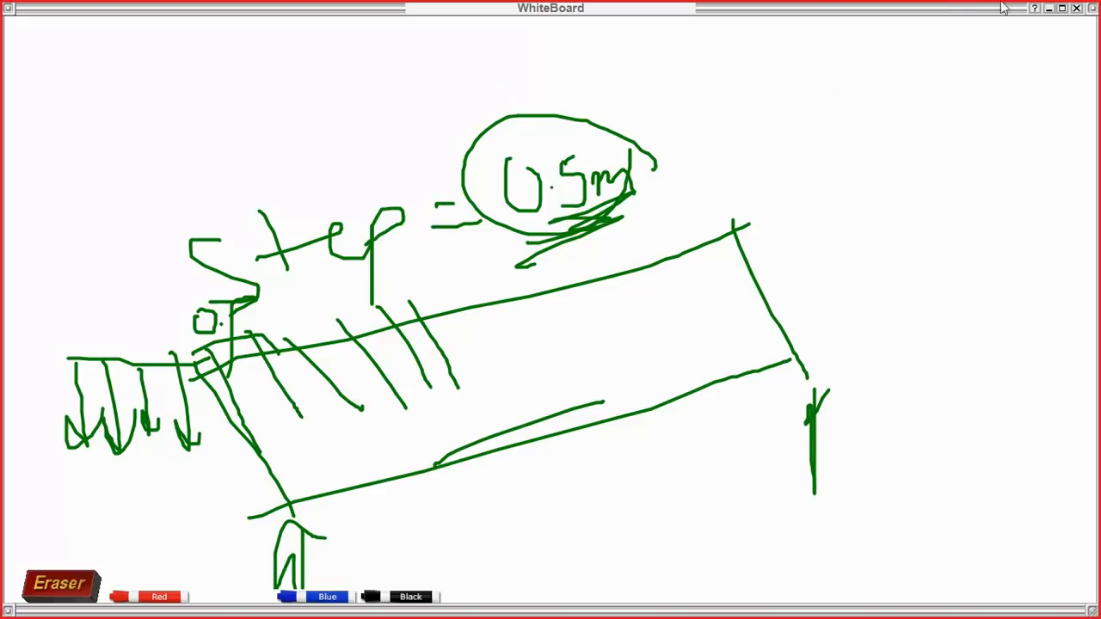
click(1077, 8)
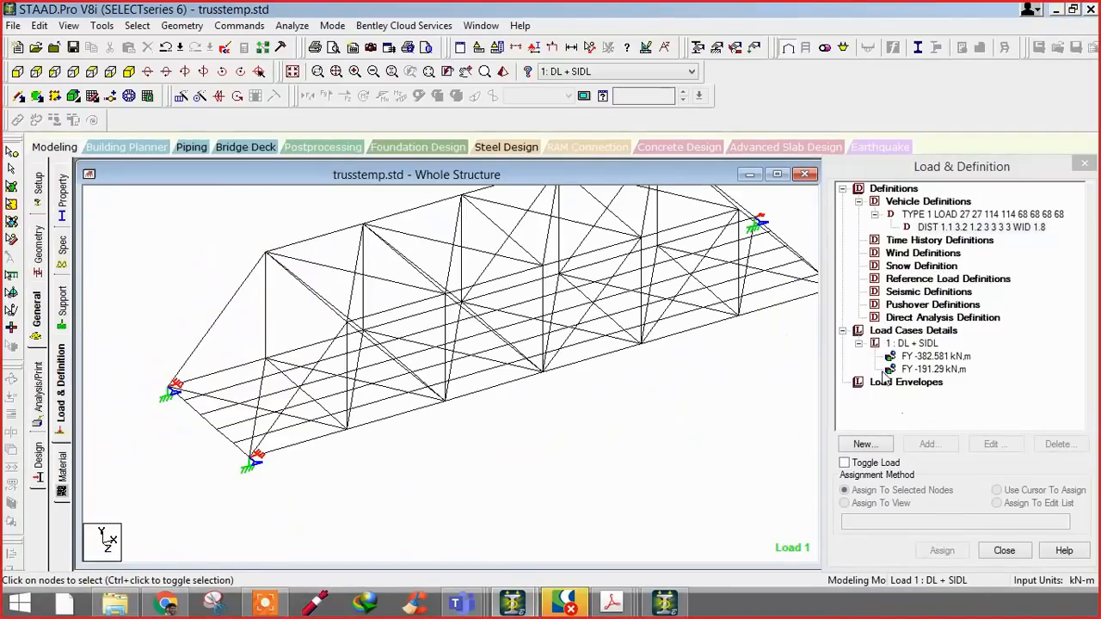
- Accept the automatic save of the model file
click(901, 345)
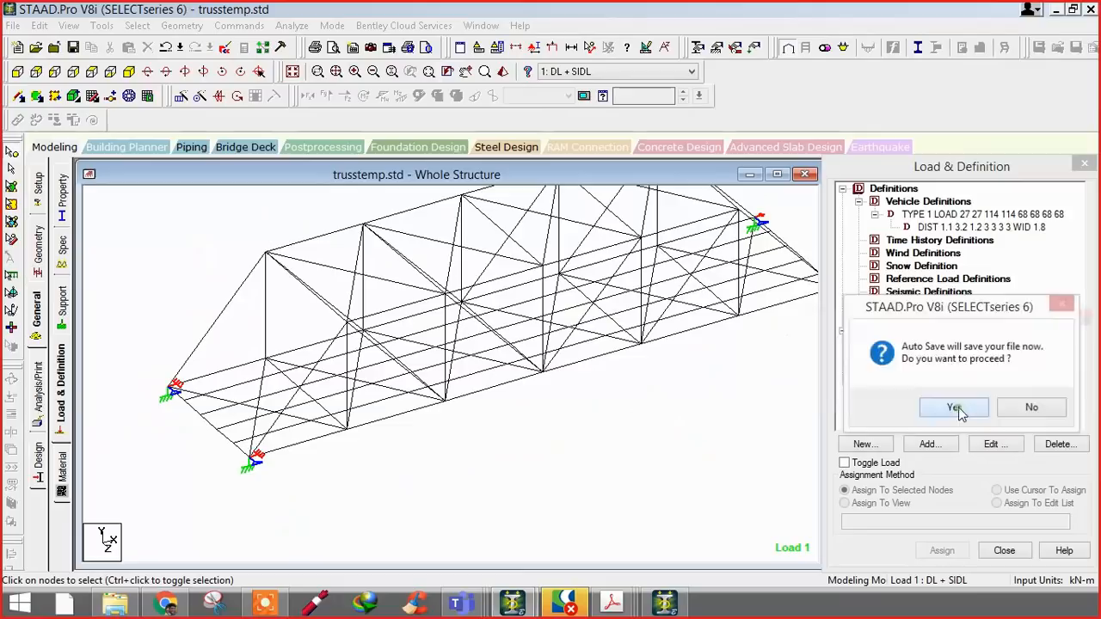
click(959, 408)
click(850, 394)
- Add a load generation to the load cases with 111 loads to be generated and no predefined load
click(926, 333)
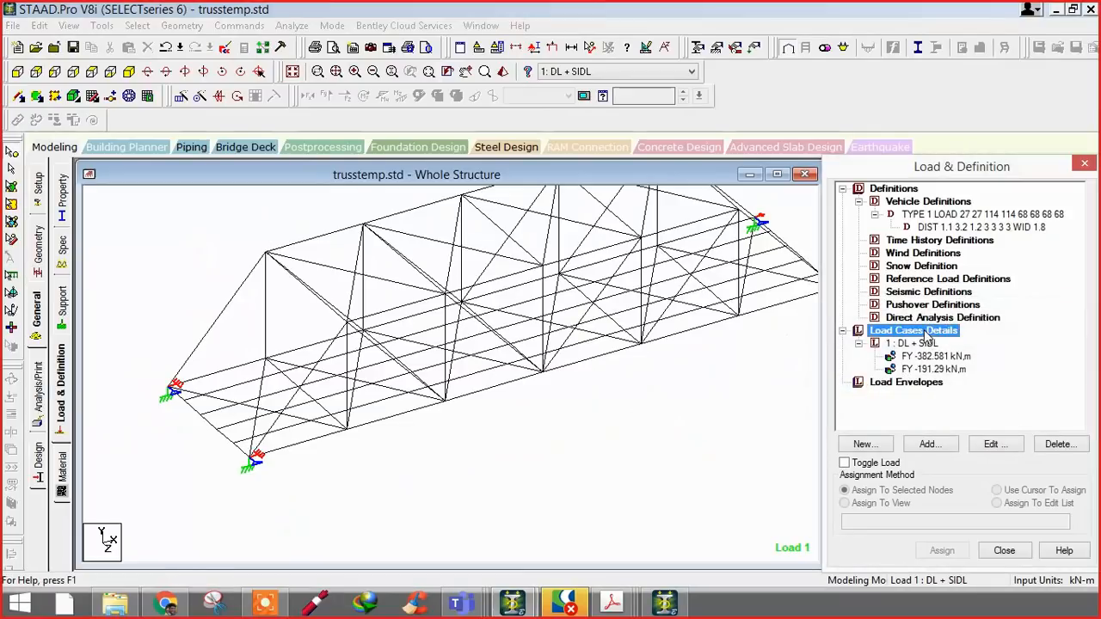
click(929, 444)
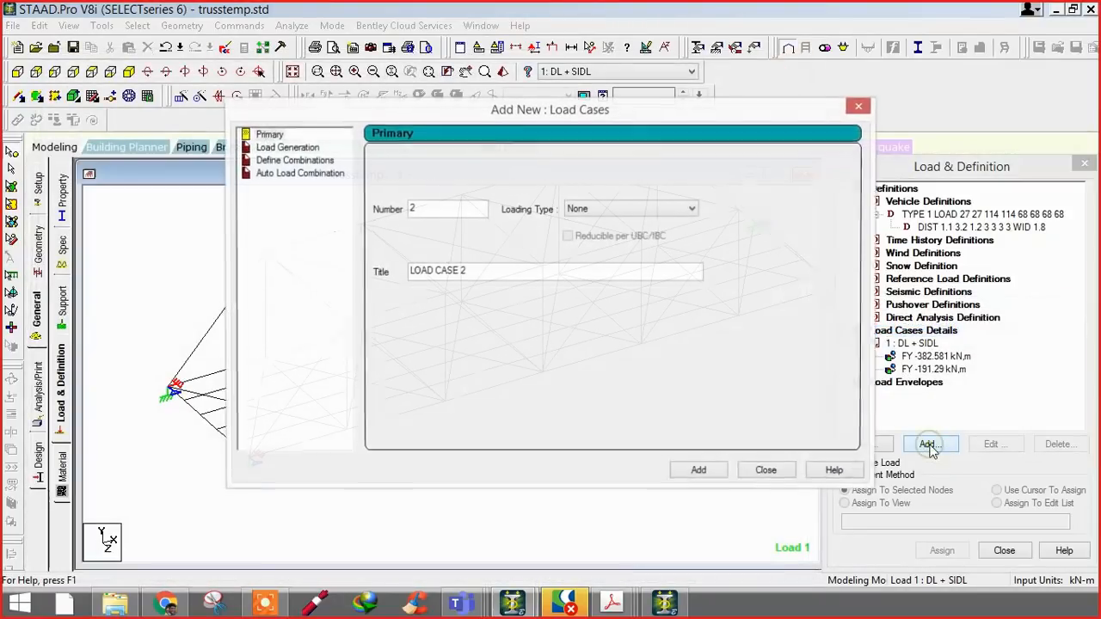
click(287, 148)
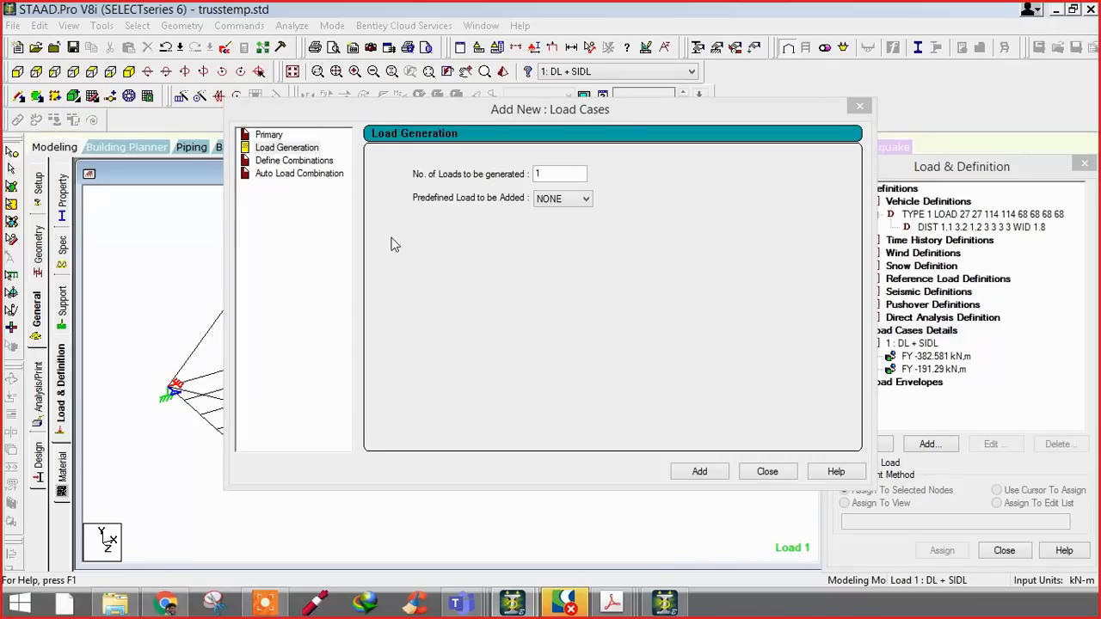
click(549, 173)
double_click(549, 173)
text(111)
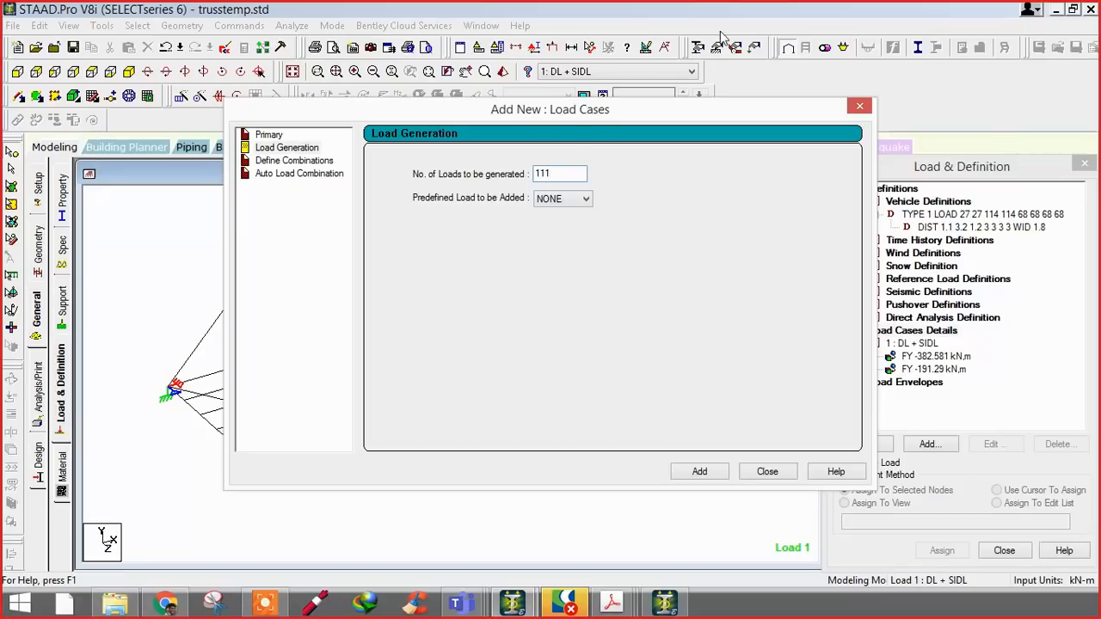
click(702, 471)
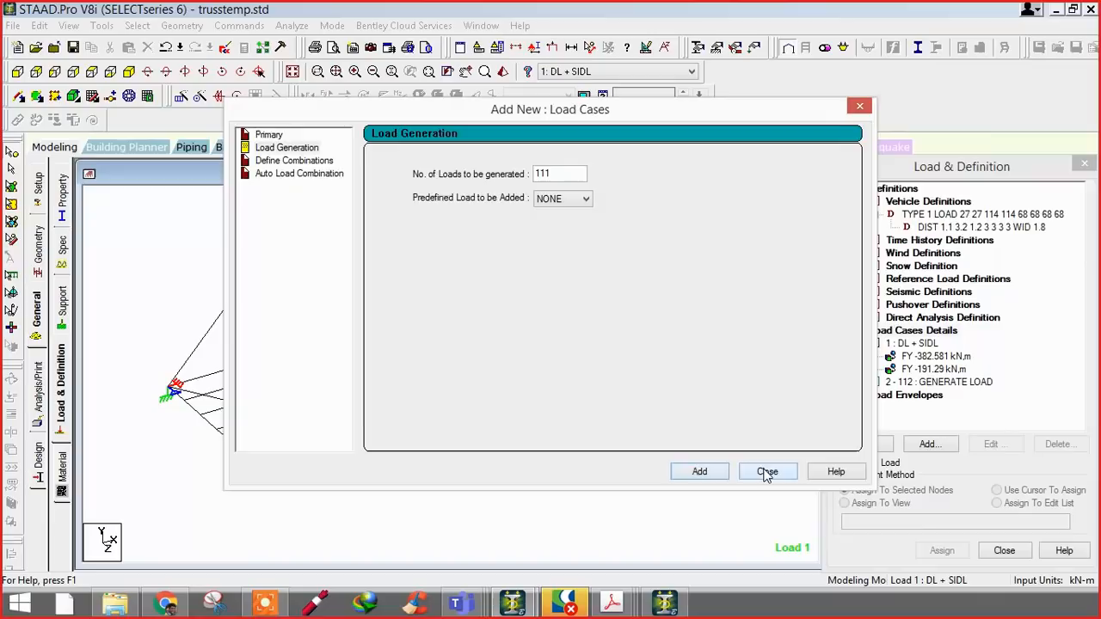
click(763, 472)
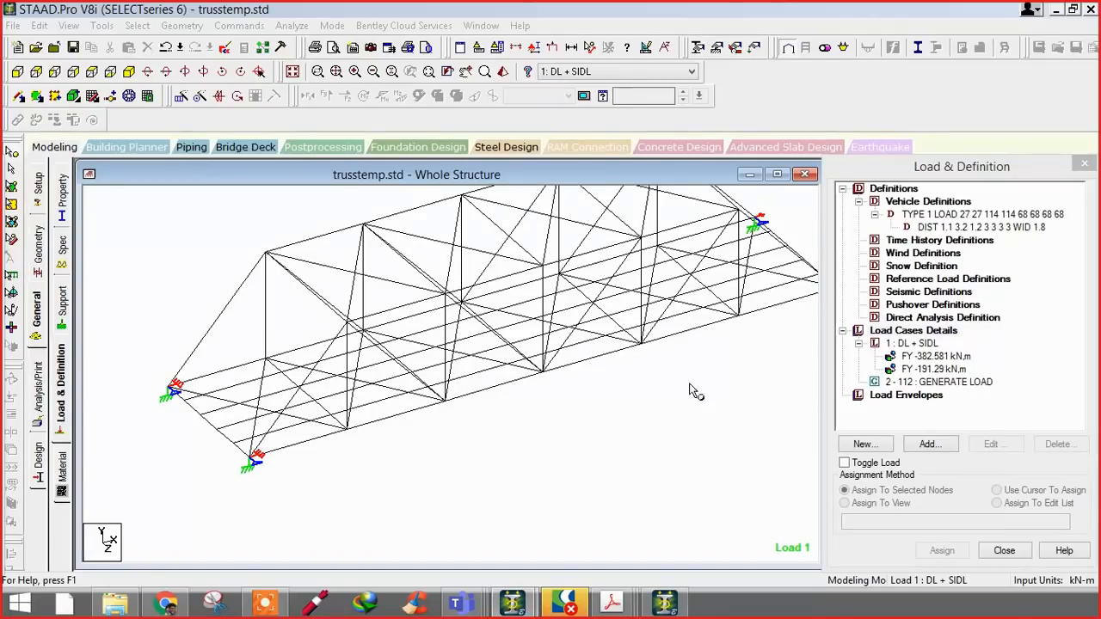
click(914, 383)
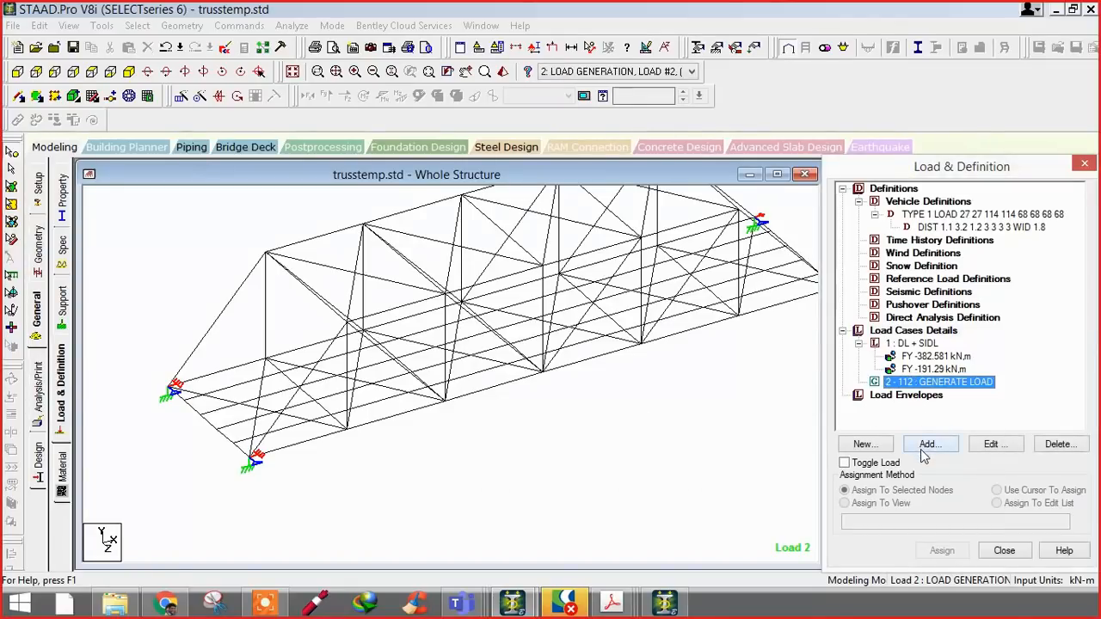
click(926, 447)
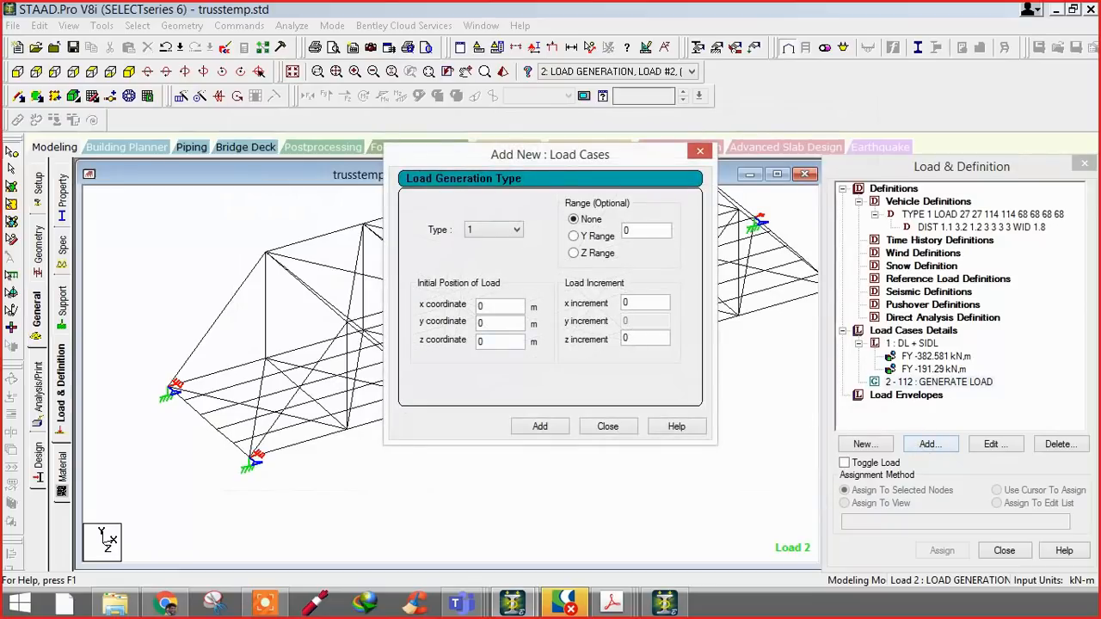
click(516, 232)
click(516, 237)
click(492, 236)
click(492, 245)
double_click(497, 308)
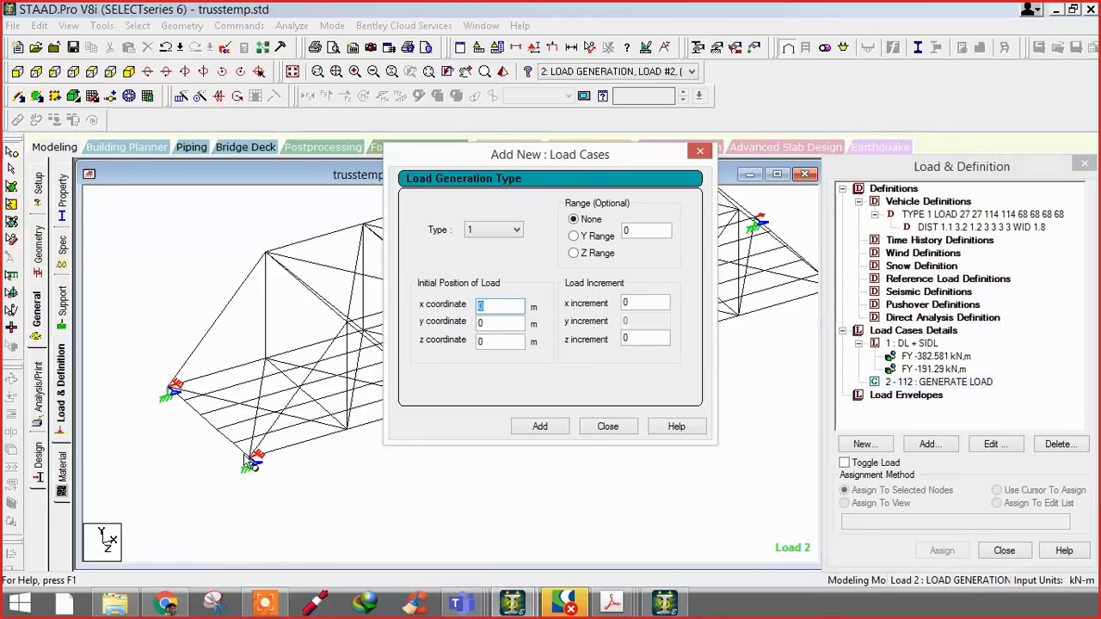
double_click(481, 305)
click(501, 306)
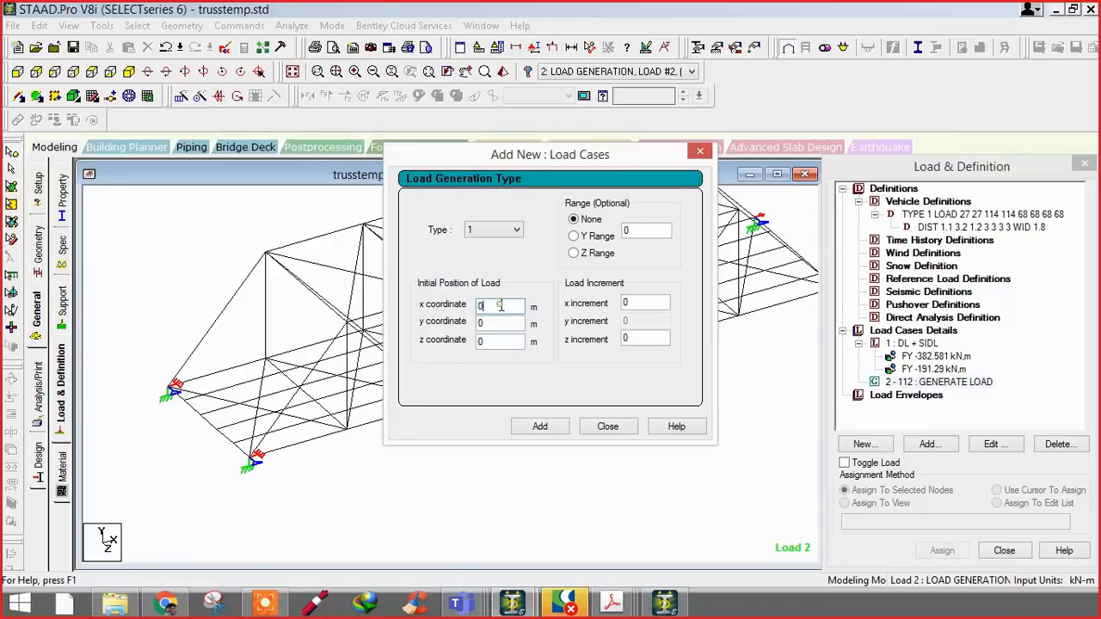
click(607, 426)
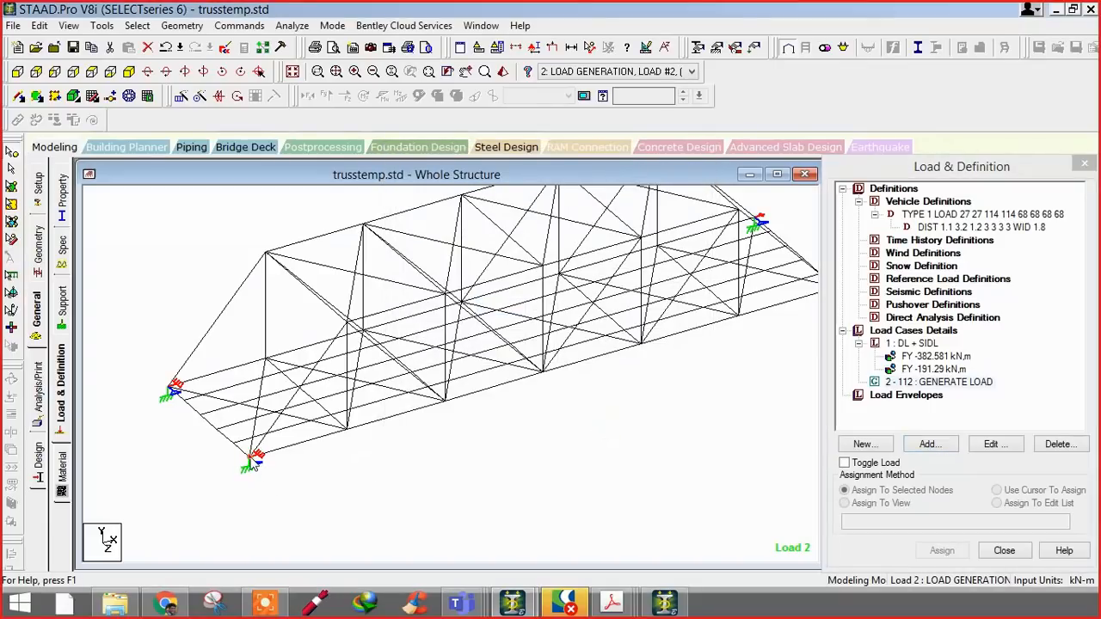
- Look up the coordinates of the support node at the near corner of the bridge
right_click(249, 459)
click(259, 488)
click(175, 391)
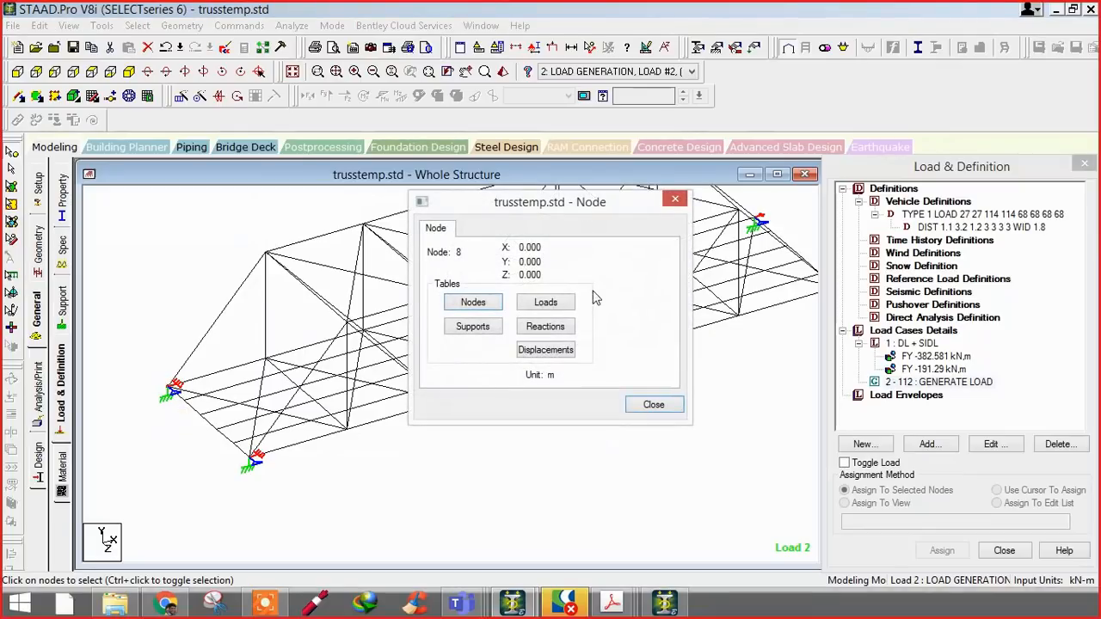
click(647, 405)
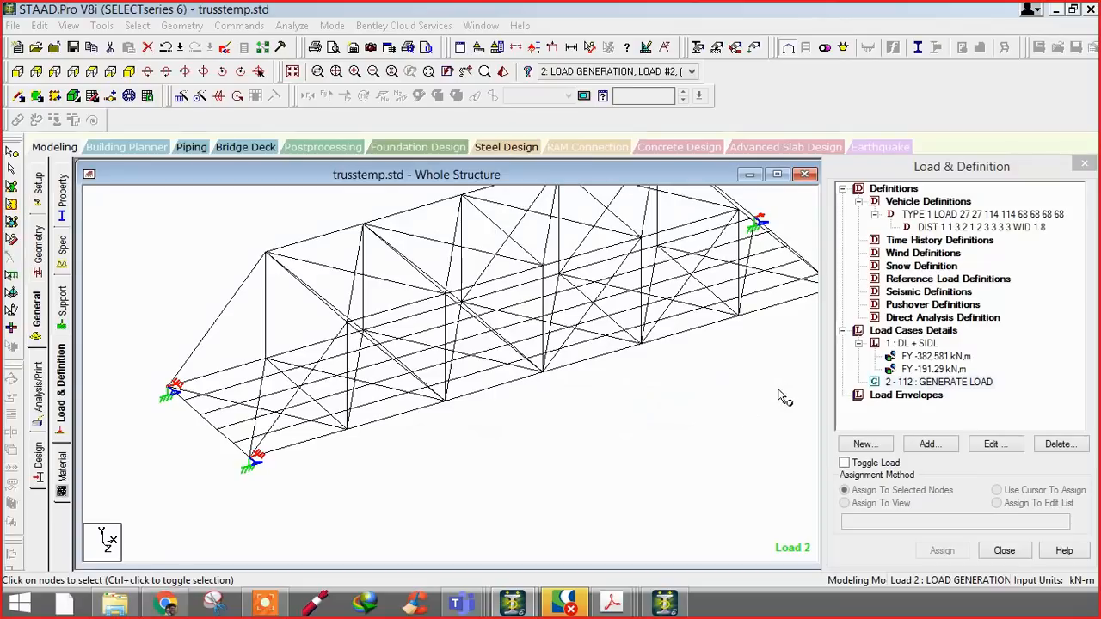
- Begin adding a Type 1 vehicle to the generated load, setting the initial position's x coordinate to -18.8 m
click(938, 384)
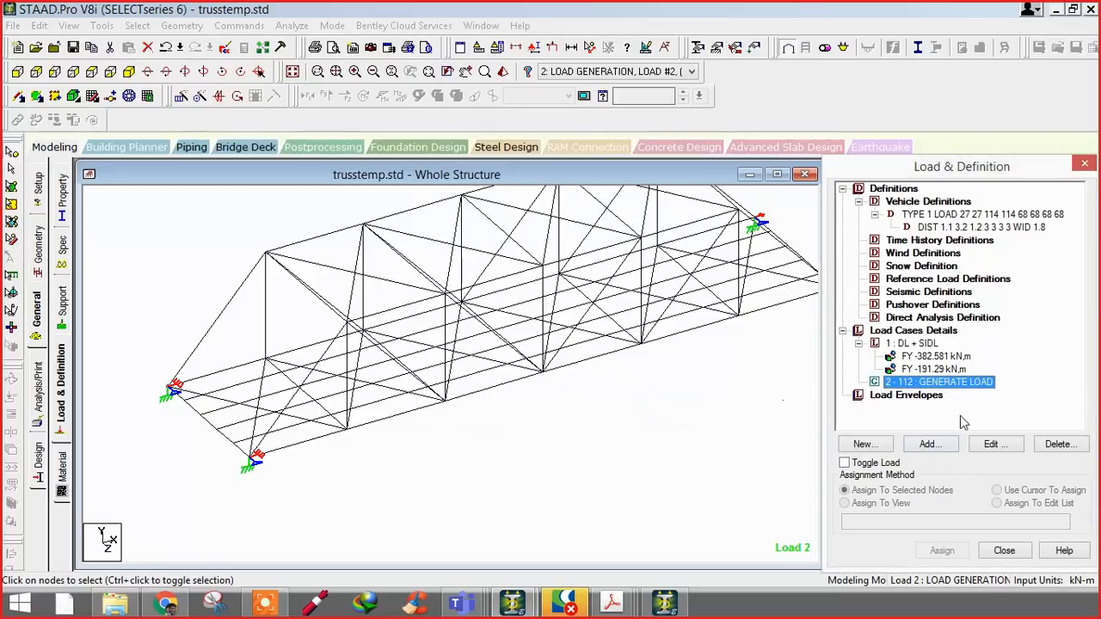
click(929, 444)
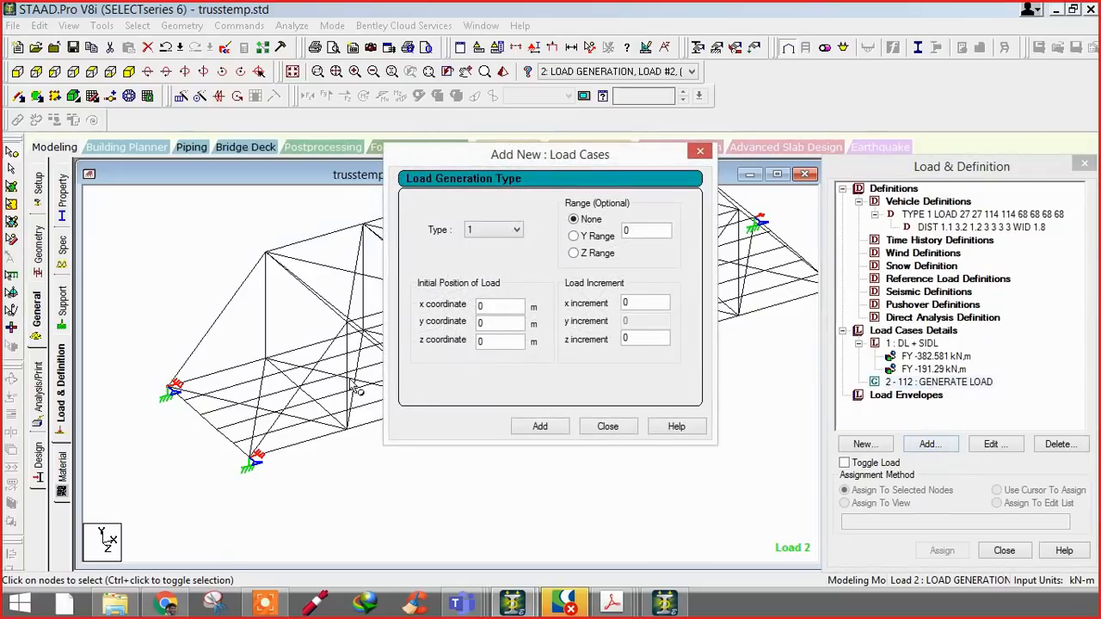
double_click(499, 306)
text(-18.8)
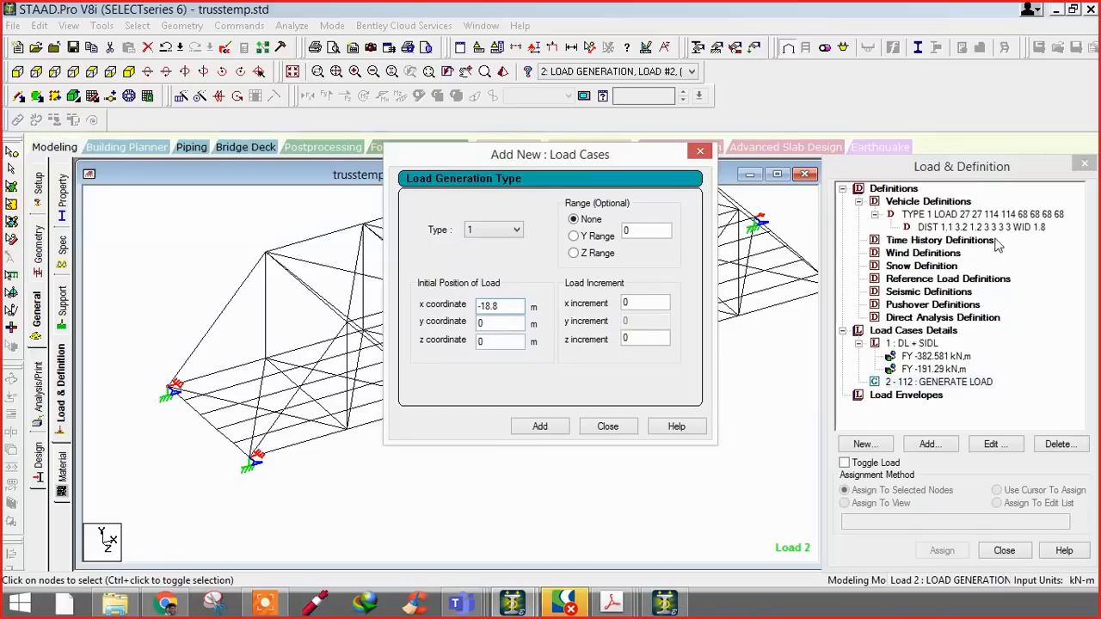
- Switch to WhiteBoard and sketch the bridge deck outline in green
click(320, 607)
mouse_move(209, 287)
mouse_down()
mouse_move(783, 204)
mouse_move(270, 393)
mouse_move(829, 308)
mouse_up()
drag(814, 221, 829, 249)
drag(800, 197, 814, 220)
- Sketch five downward axle-load arrows in a row above the deck
drag(470, 95, 471, 206)
mouse_move(446, 151)
mouse_down()
mouse_move(469, 209)
mouse_move(530, 134)
mouse_up()
drag(568, 217, 576, 87)
drag(546, 157, 567, 216)
drag(570, 209, 661, 72)
drag(660, 188, 699, 152)
drag(709, 143, 730, 79)
drag(731, 191, 768, 139)
mouse_move(785, 157)
mouse_down()
mouse_move(784, 86)
mouse_move(805, 146)
mouse_up()
- Number the first four axle-load arrows above the deck 1 to 4
drag(449, 62, 471, 98)
mouse_move(552, 64)
mouse_down()
mouse_move(538, 102)
mouse_move(578, 95)
mouse_up()
drag(618, 45, 624, 97)
mouse_move(693, 38)
mouse_down()
mouse_move(727, 59)
mouse_move(727, 103)
mouse_up()
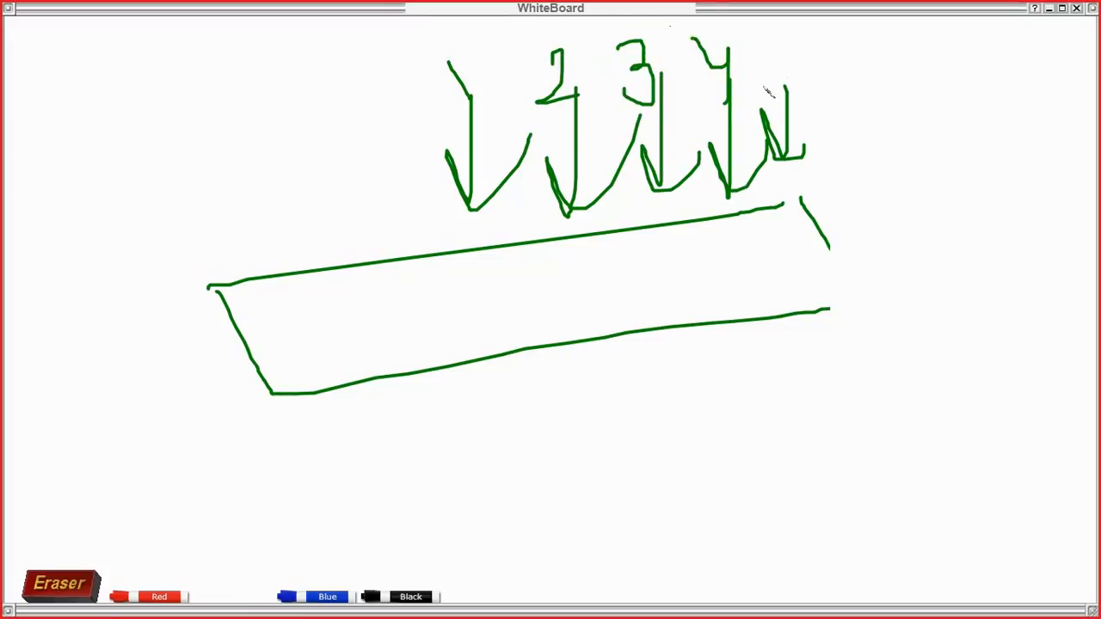
- Mark the contact point under axle 1 and sketch travel-direction arrows at both ends of the deck
drag(824, 43, 814, 63)
drag(476, 214, 472, 217)
drag(769, 406, 830, 373)
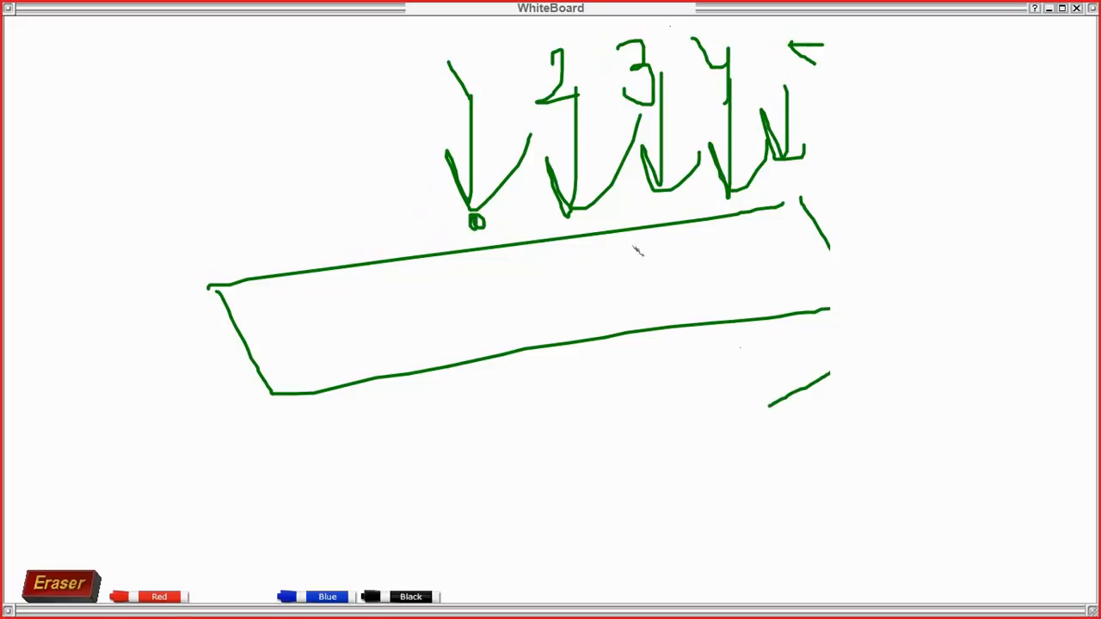
mouse_move(57, 441)
mouse_down()
mouse_move(216, 396)
mouse_move(174, 433)
mouse_up()
mouse_move(93, 487)
mouse_down()
mouse_move(212, 460)
mouse_move(194, 503)
mouse_up()
drag(790, 79, 791, 158)
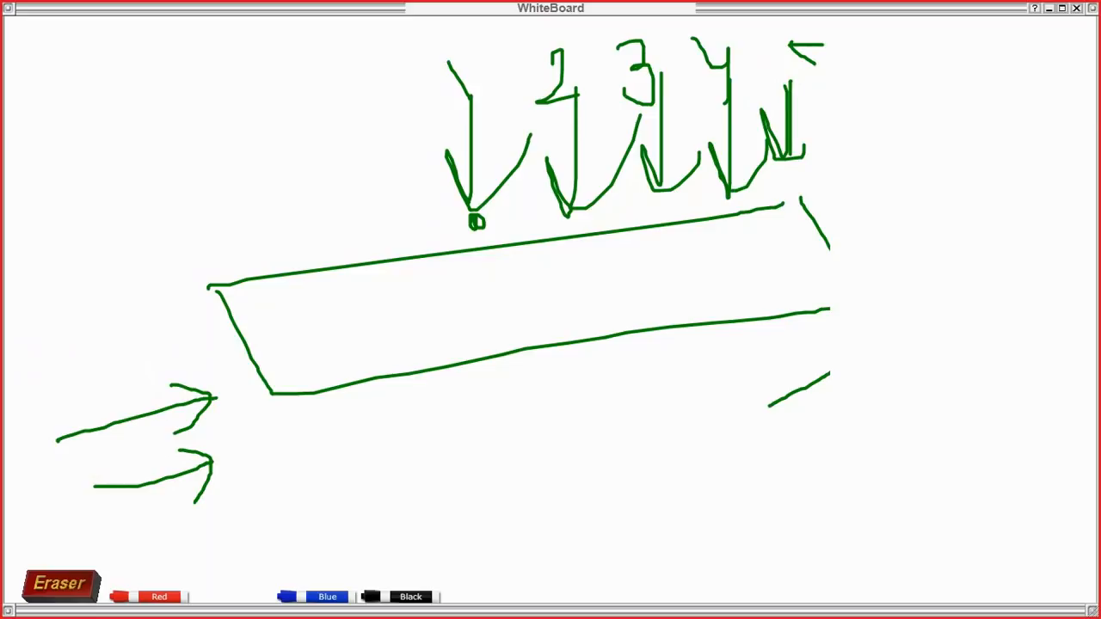
- Sketch a row of downward axle-load arrows leading up to the start of the deck
drag(175, 165, 177, 287)
drag(155, 246, 202, 250)
drag(124, 168, 129, 289)
drag(112, 253, 144, 249)
drag(52, 185, 73, 294)
drag(80, 255, 49, 265)
mouse_move(21, 226)
mouse_down()
mouse_move(35, 308)
mouse_move(23, 290)
mouse_up()
- Number the axles standing before the deck from 1 to 5
mouse_move(7, 337)
mouse_down()
mouse_move(16, 320)
mouse_move(13, 351)
mouse_move(52, 346)
mouse_up()
mouse_move(57, 321)
mouse_down()
mouse_move(68, 315)
mouse_move(78, 344)
mouse_up()
mouse_move(94, 303)
mouse_down()
mouse_move(111, 310)
mouse_move(99, 330)
mouse_up()
drag(126, 296, 140, 325)
mouse_move(207, 286)
mouse_down()
mouse_move(177, 285)
mouse_move(179, 315)
mouse_up()
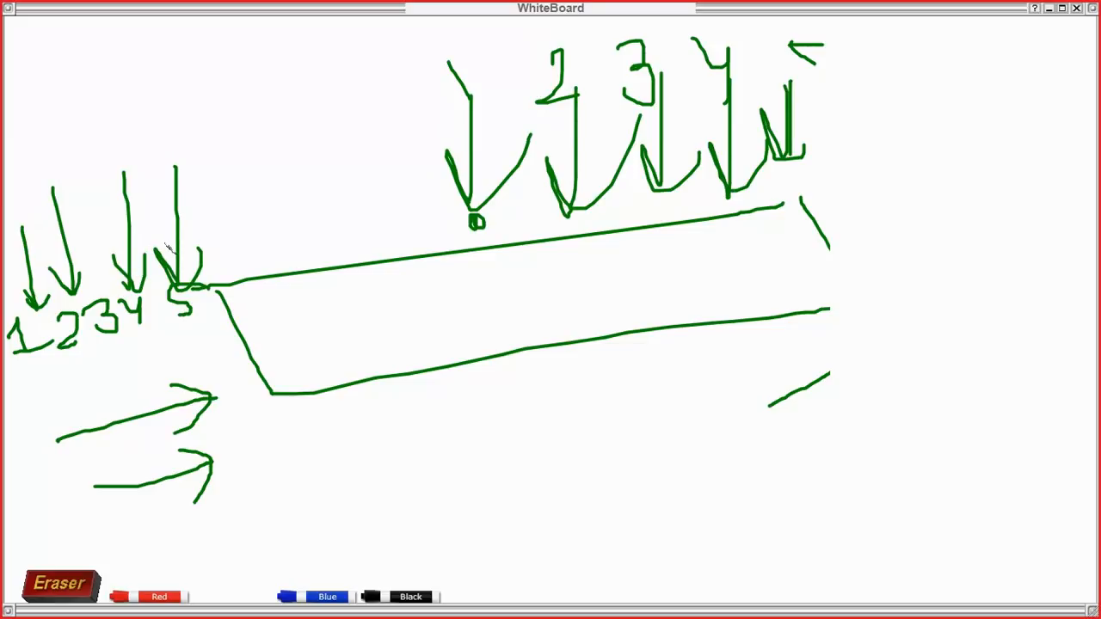
- Sketch the offset from the deck start to axle 1, labelling it -18.8 and the deck start X = 0
mouse_move(36, 238)
mouse_down()
mouse_move(5, 251)
mouse_move(84, 297)
mouse_up()
drag(213, 322, 38, 378)
drag(167, 308, 177, 355)
mouse_move(53, 359)
mouse_down()
mouse_move(37, 385)
mouse_move(64, 396)
mouse_up()
drag(83, 386, 108, 385)
drag(261, 367, 297, 400)
drag(296, 358, 246, 433)
mouse_move(303, 377)
mouse_down()
mouse_move(330, 363)
mouse_move(330, 379)
mouse_move(358, 397)
mouse_move(336, 341)
mouse_up()
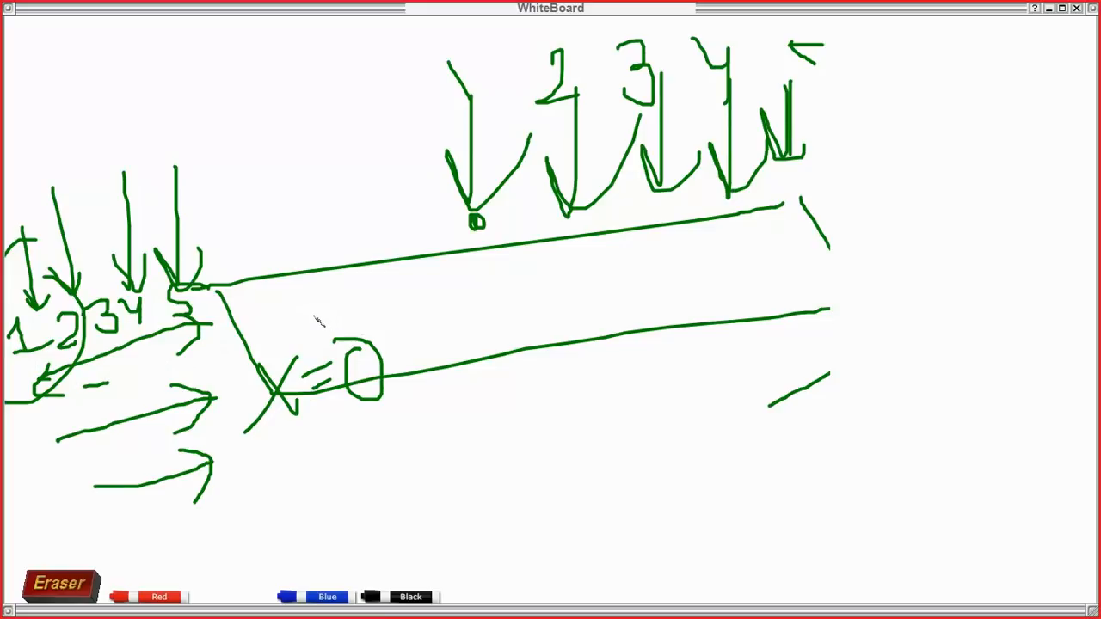
mouse_move(131, 358)
mouse_down()
mouse_move(129, 392)
mouse_move(151, 369)
mouse_move(160, 387)
mouse_up()
drag(183, 340, 197, 387)
drag(50, 291, 83, 303)
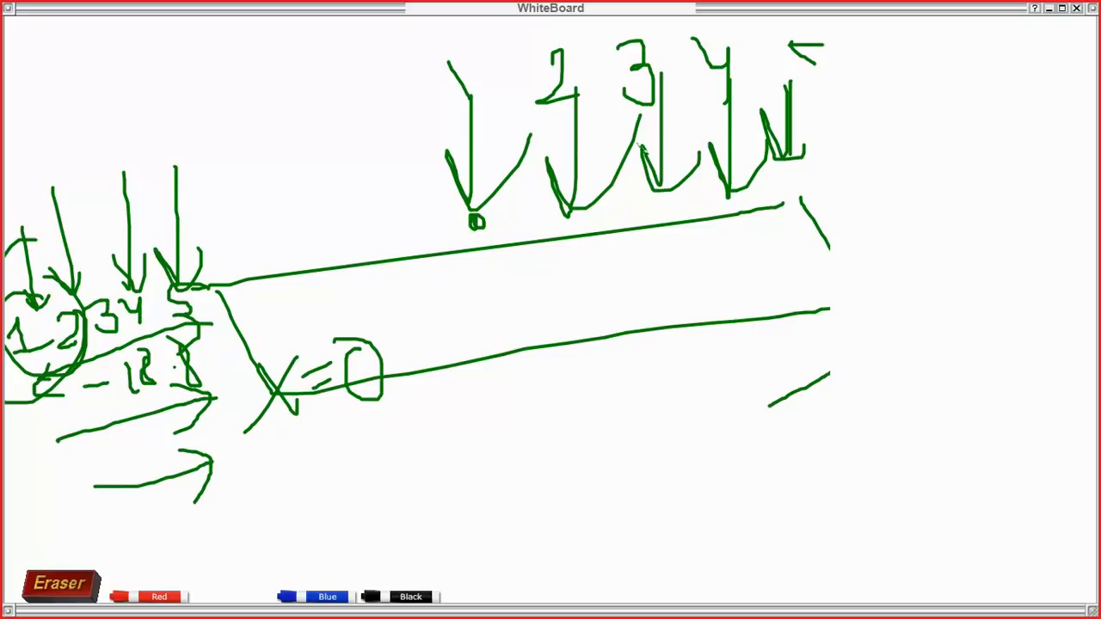
- Sketch opposing travel-direction arrows along the deck surface
drag(234, 316, 450, 297)
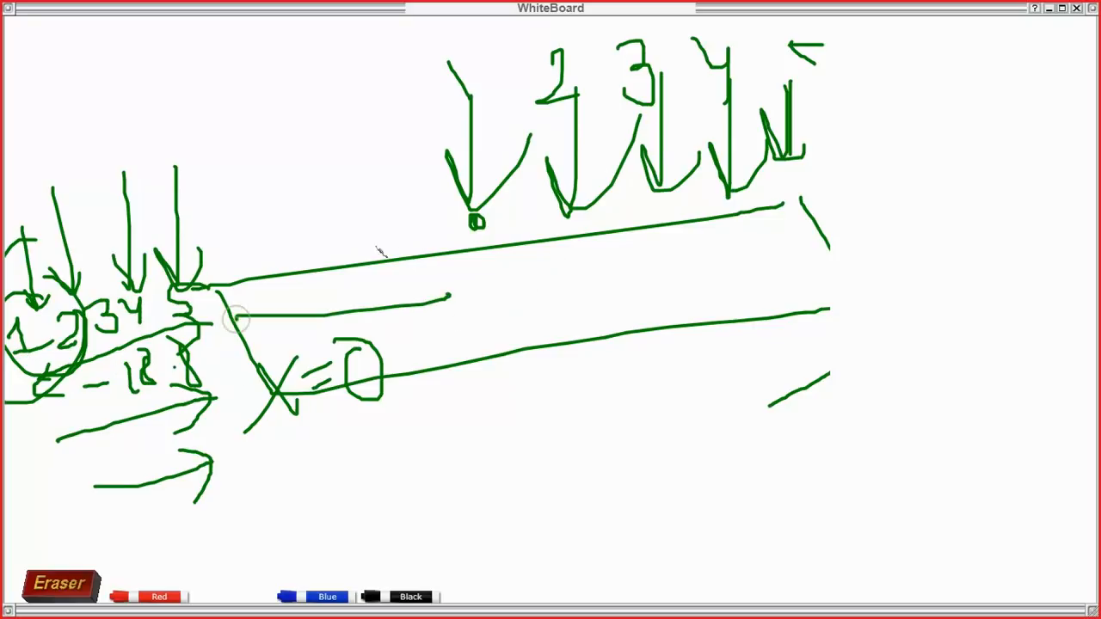
mouse_move(373, 284)
mouse_down()
mouse_move(447, 298)
mouse_move(419, 343)
mouse_move(280, 296)
mouse_up()
drag(843, 227, 556, 259)
drag(670, 224, 676, 279)
mouse_move(849, 251)
mouse_down()
mouse_move(662, 293)
mouse_move(685, 277)
mouse_up()
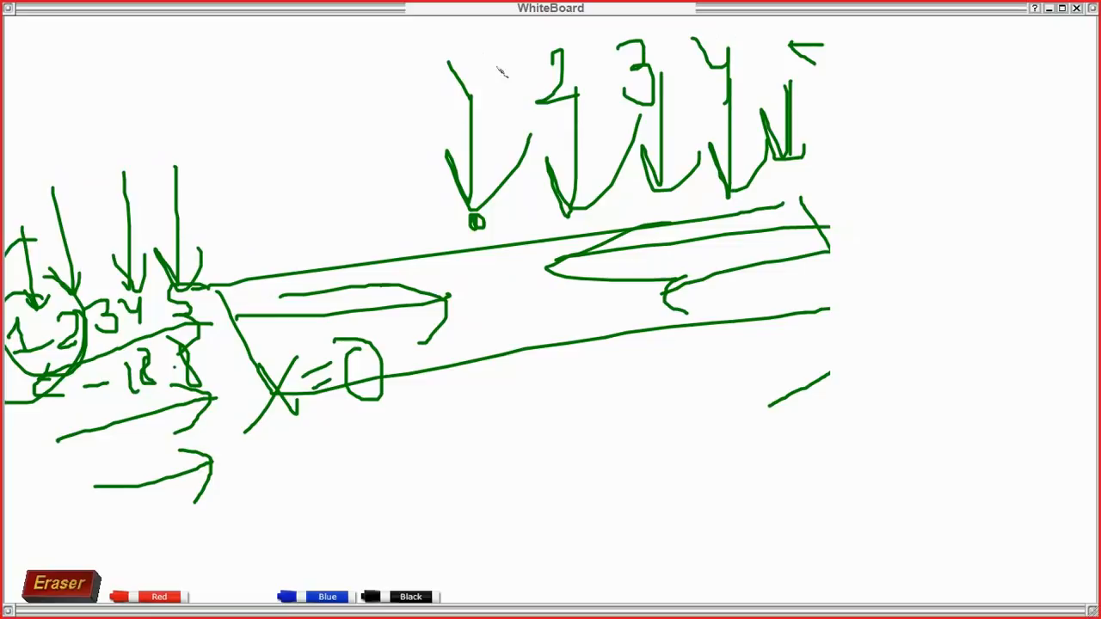
- Circle the first three axles above the deck and close WhiteBoard
mouse_move(478, 39)
mouse_down()
mouse_move(432, 170)
mouse_move(487, 24)
mouse_up()
mouse_move(561, 35)
mouse_down()
mouse_move(612, 221)
mouse_move(598, 37)
mouse_up()
mouse_move(657, 28)
mouse_down()
mouse_move(620, 39)
mouse_move(661, 30)
mouse_up()
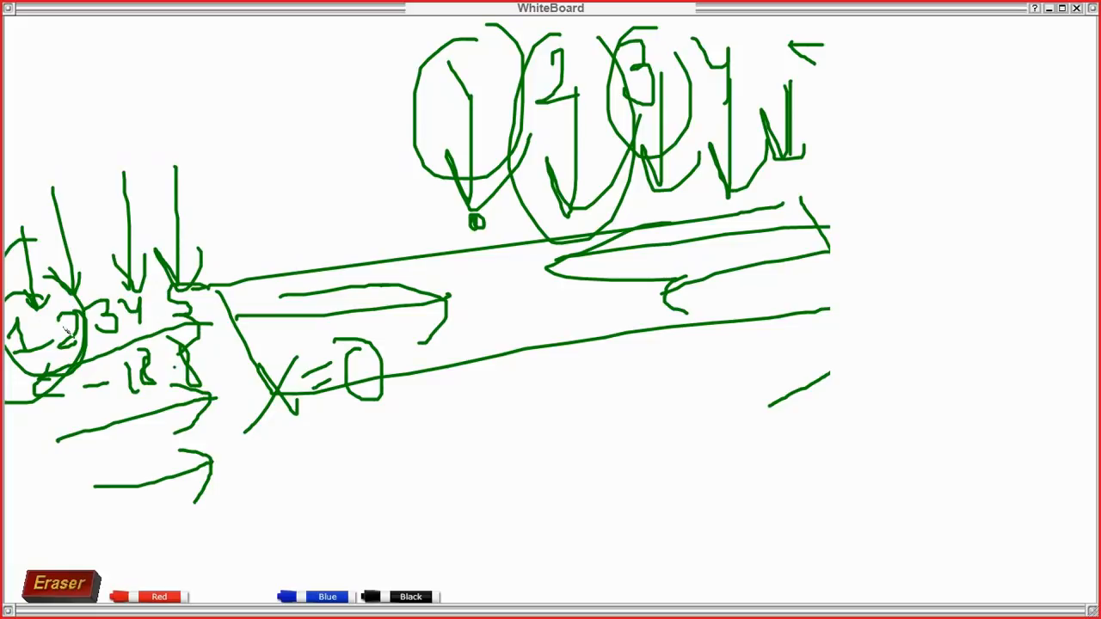
click(1077, 9)
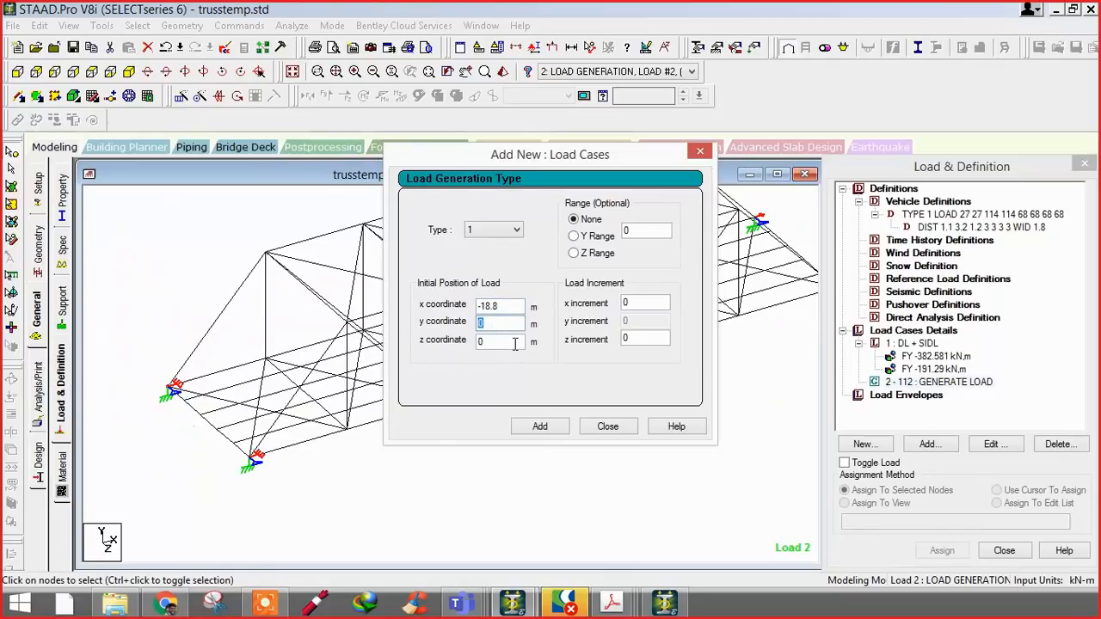
- Open a fresh WhiteBoard and sketch a red deck section with a hatched kerb at its edge
double_click(503, 340)
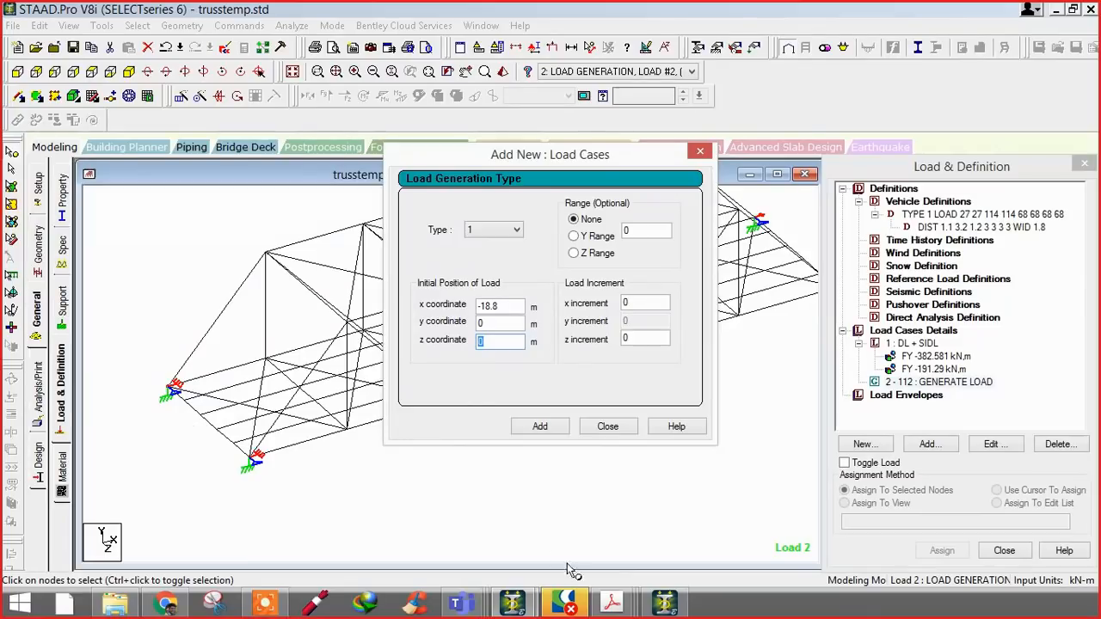
click(612, 603)
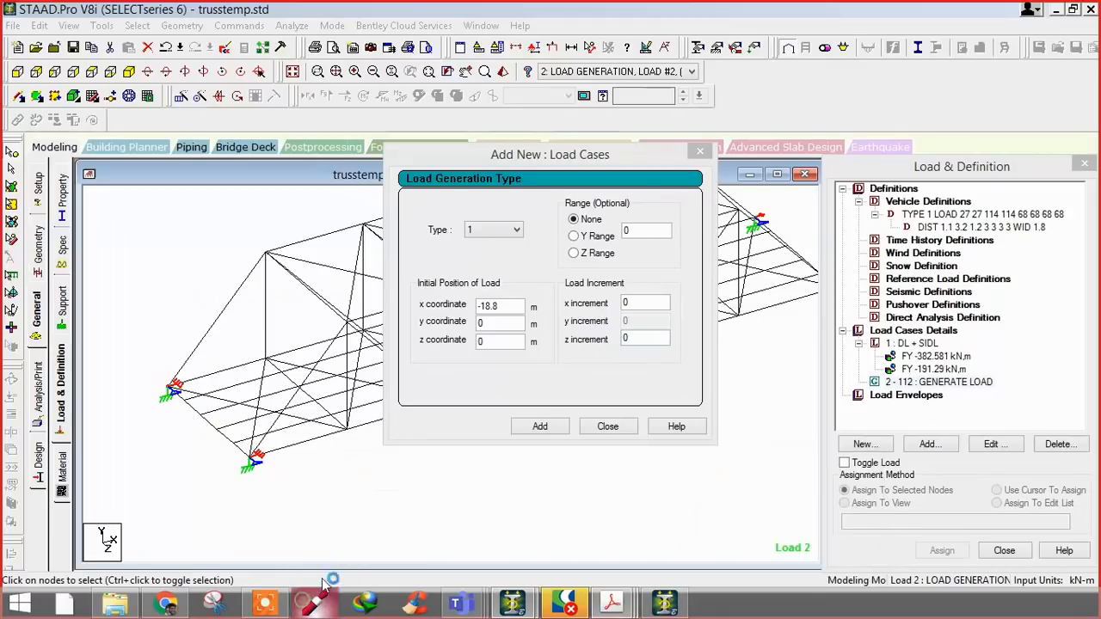
click(311, 604)
click(152, 597)
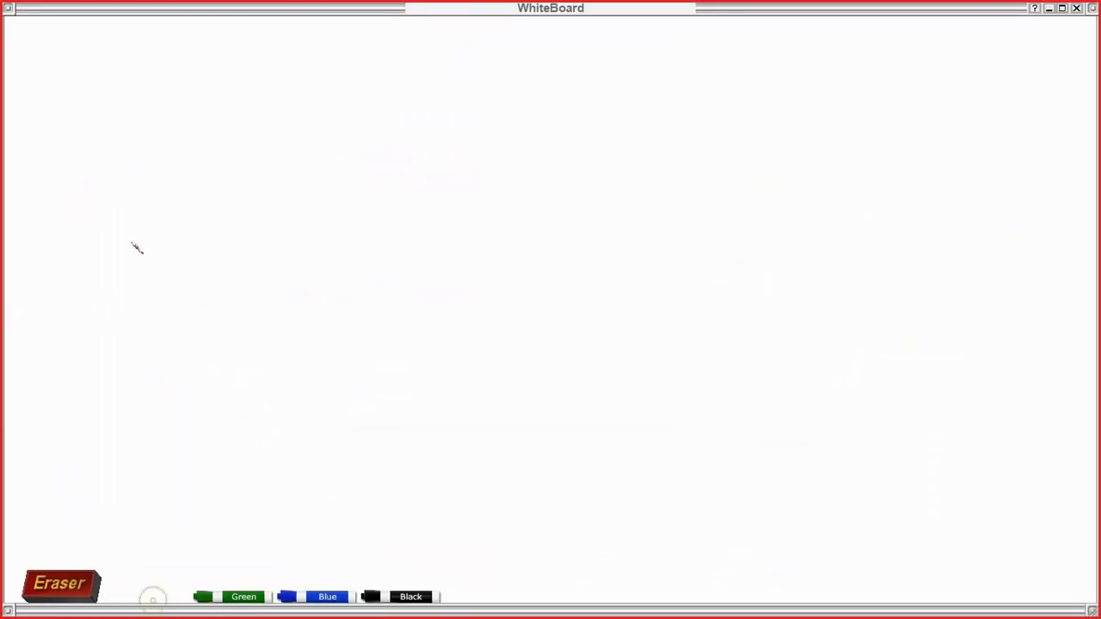
drag(156, 342, 652, 497)
mouse_move(169, 342)
mouse_down()
mouse_move(725, 354)
mouse_move(713, 319)
mouse_move(235, 351)
mouse_up()
mouse_move(69, 297)
mouse_down()
mouse_move(178, 285)
mouse_move(98, 386)
mouse_up()
drag(114, 294, 69, 357)
mouse_move(87, 379)
mouse_down()
mouse_move(135, 315)
mouse_move(103, 377)
mouse_up()
drag(149, 326, 116, 389)
drag(192, 317, 195, 323)
- Sketch the clearance dimension from the kerb, label it f = 0.15, and circle the deck section
drag(195, 287, 398, 272)
mouse_move(375, 249)
mouse_down()
mouse_move(400, 281)
mouse_move(375, 308)
mouse_up()
drag(238, 253, 225, 305)
mouse_move(290, 209)
mouse_down()
mouse_move(269, 301)
mouse_move(324, 260)
mouse_move(334, 222)
mouse_up()
drag(307, 256, 351, 225)
mouse_move(354, 198)
mouse_down()
mouse_move(393, 221)
mouse_move(426, 179)
mouse_move(425, 207)
mouse_move(388, 231)
mouse_up()
click(380, 217)
drag(456, 225, 259, 301)
mouse_move(630, 147)
mouse_down()
mouse_move(484, 133)
mouse_move(406, 16)
mouse_up()
- Sketch two downward wheel-load arrows with a dimension from an outer reference line, and circle the kerb clearance
drag(54, 47, 27, 484)
drag(32, 245, 398, 251)
mouse_move(370, 217)
mouse_down()
mouse_move(389, 249)
mouse_move(349, 292)
mouse_up()
drag(379, 158, 389, 329)
mouse_move(356, 280)
mouse_down()
mouse_move(388, 327)
mouse_move(402, 285)
mouse_up()
drag(632, 165, 637, 324)
mouse_move(602, 267)
mouse_down()
mouse_move(633, 316)
mouse_move(676, 251)
mouse_up()
drag(430, 281, 391, 330)
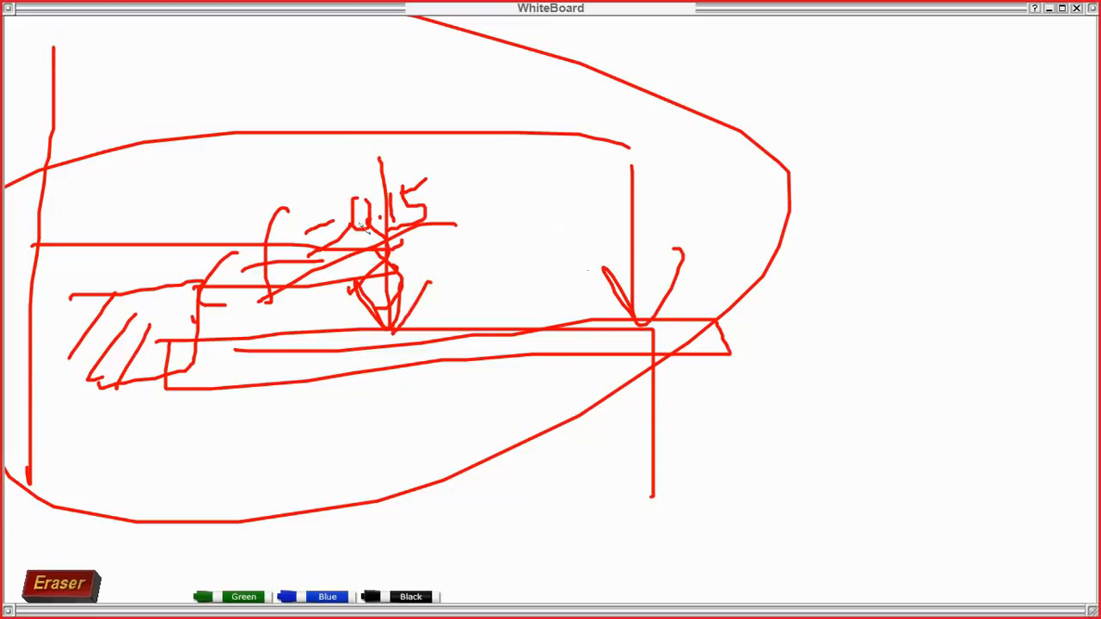
mouse_move(109, 183)
mouse_down()
mouse_move(231, 164)
mouse_move(278, 210)
mouse_up()
drag(172, 123, 242, 160)
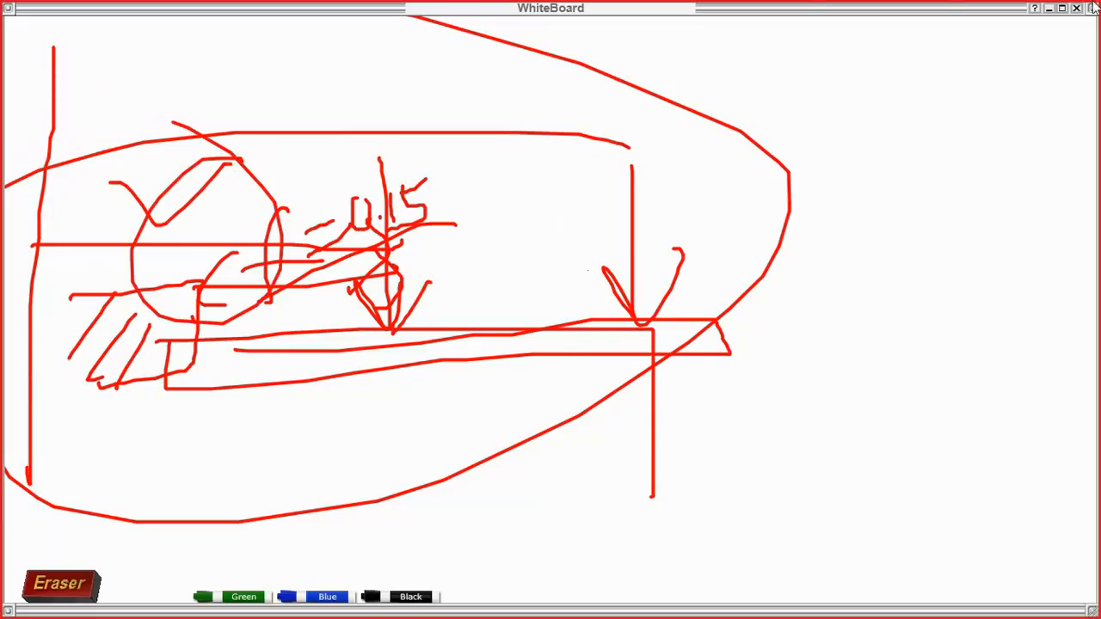
- Return to STAAD.Pro and set the initial position's z coordinate to 2.5 m
click(1048, 9)
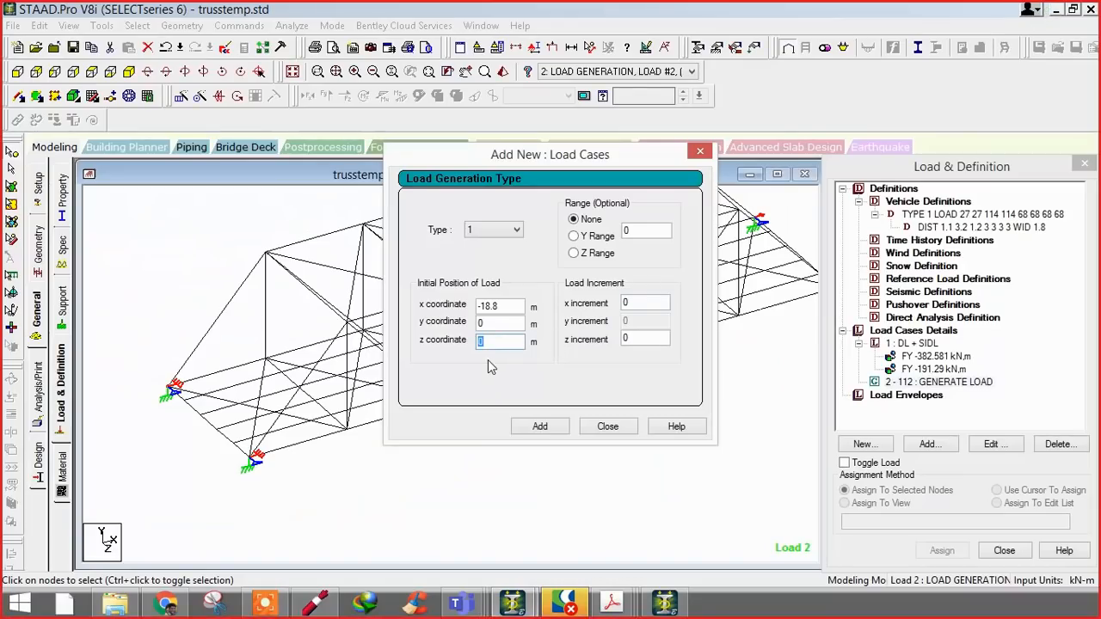
drag(493, 341, 432, 345)
text(2.5)
- Examine the bridge elevation, plan views and member sections in Dwg.pdf
click(612, 603)
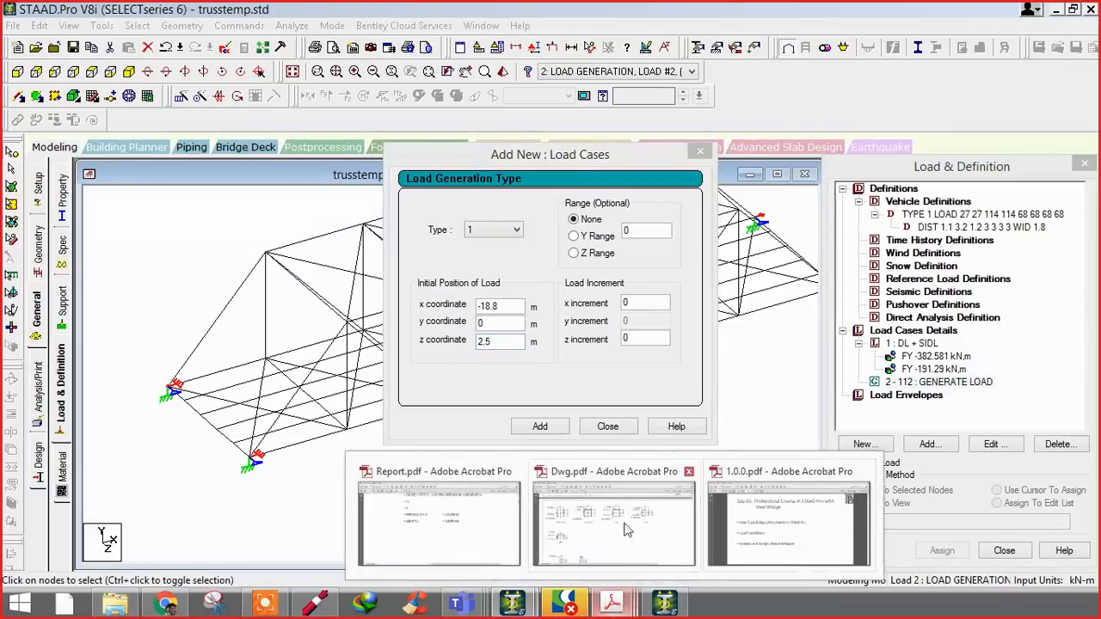
click(679, 529)
scroll(478, 349, down, 15)
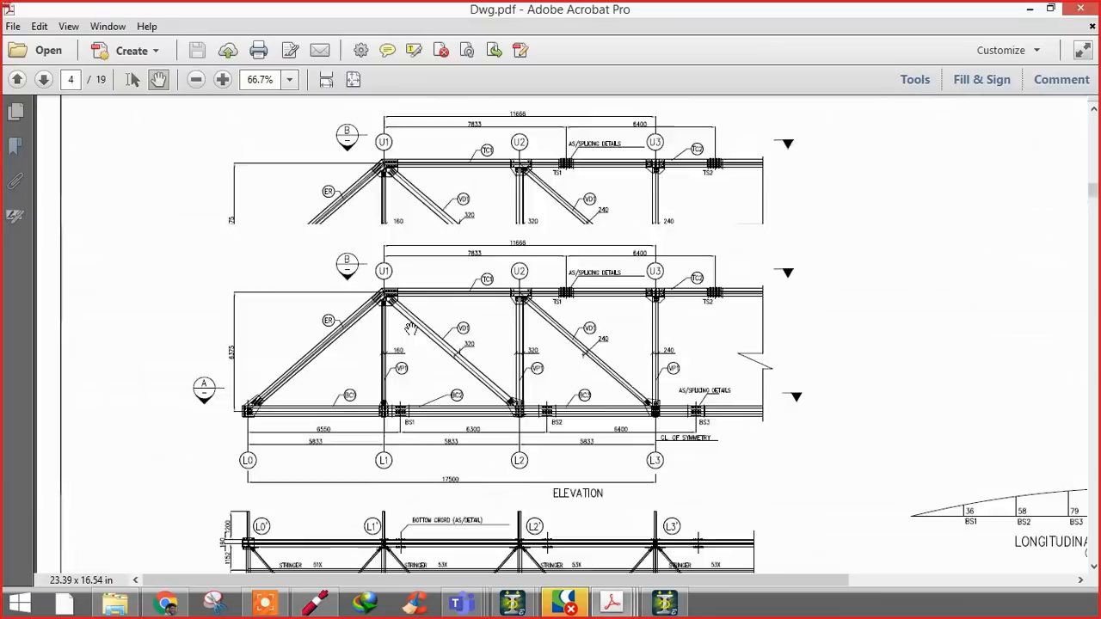
scroll(430, 331, up, 10)
scroll(529, 387, down, 6)
scroll(540, 395, down, 10)
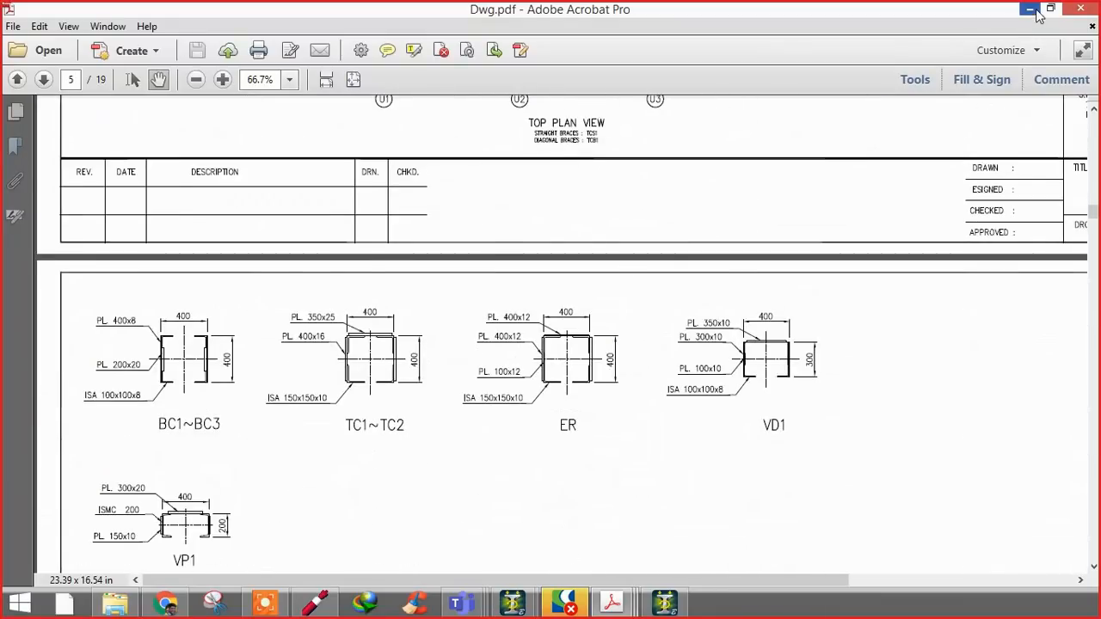
click(1031, 10)
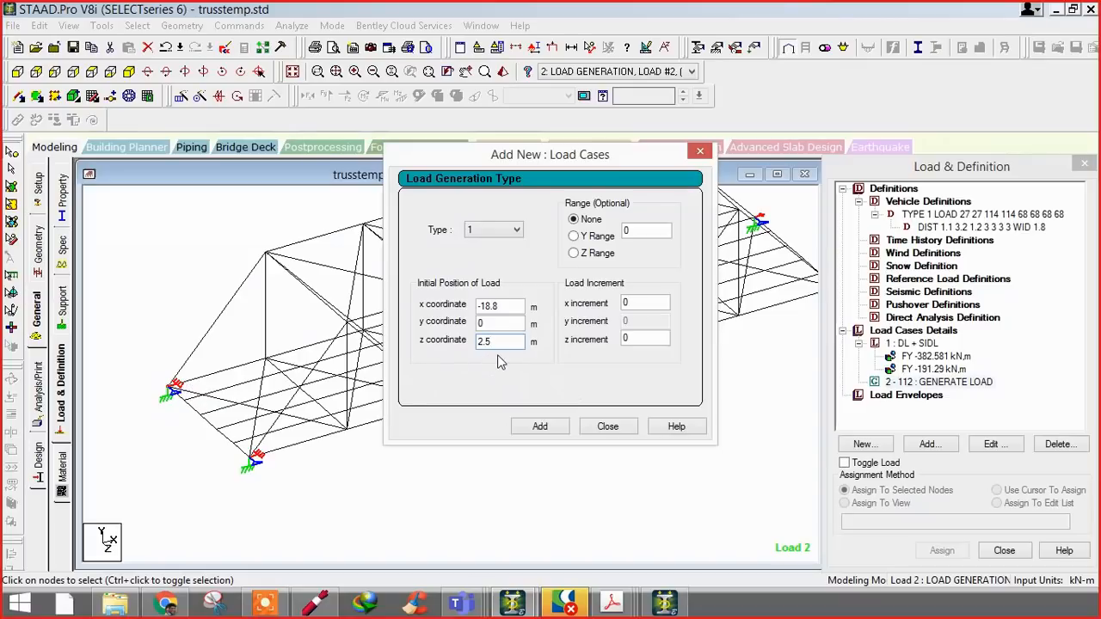
- Circle the 0.15 clearance value on the WhiteBoard sketch and close WhiteBoard
click(316, 603)
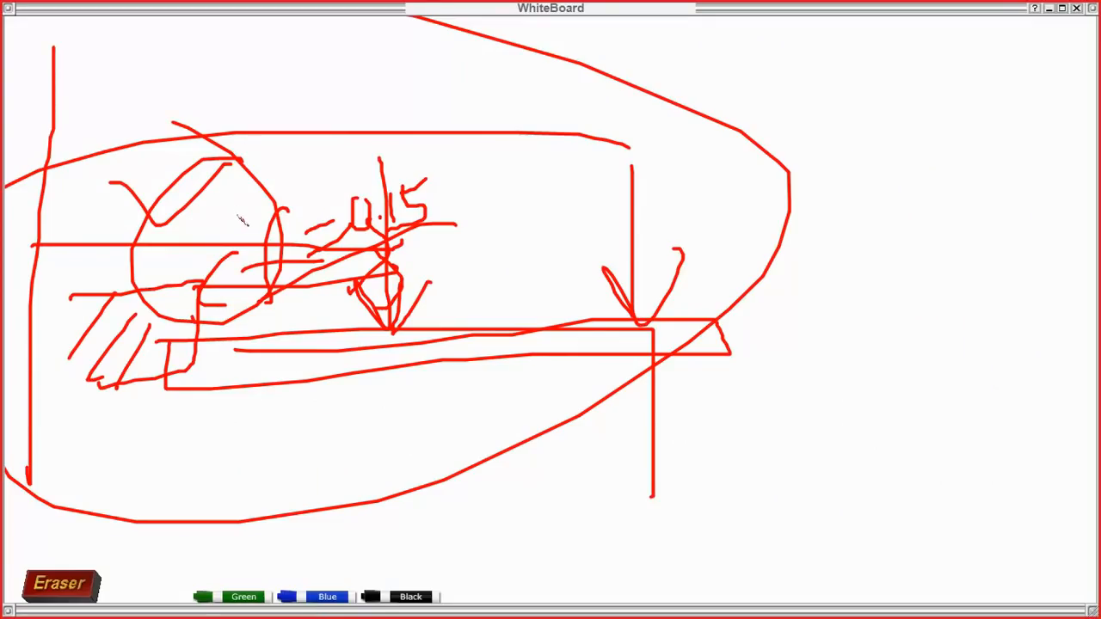
mouse_move(426, 181)
mouse_down()
mouse_move(361, 206)
mouse_move(446, 198)
mouse_move(435, 182)
mouse_up()
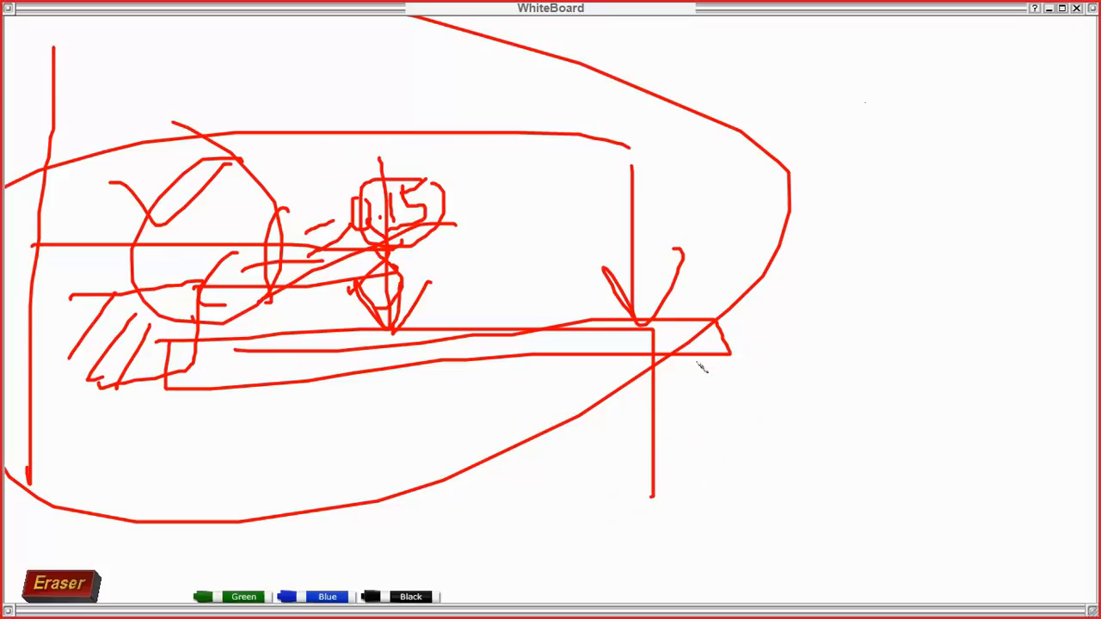
click(1077, 9)
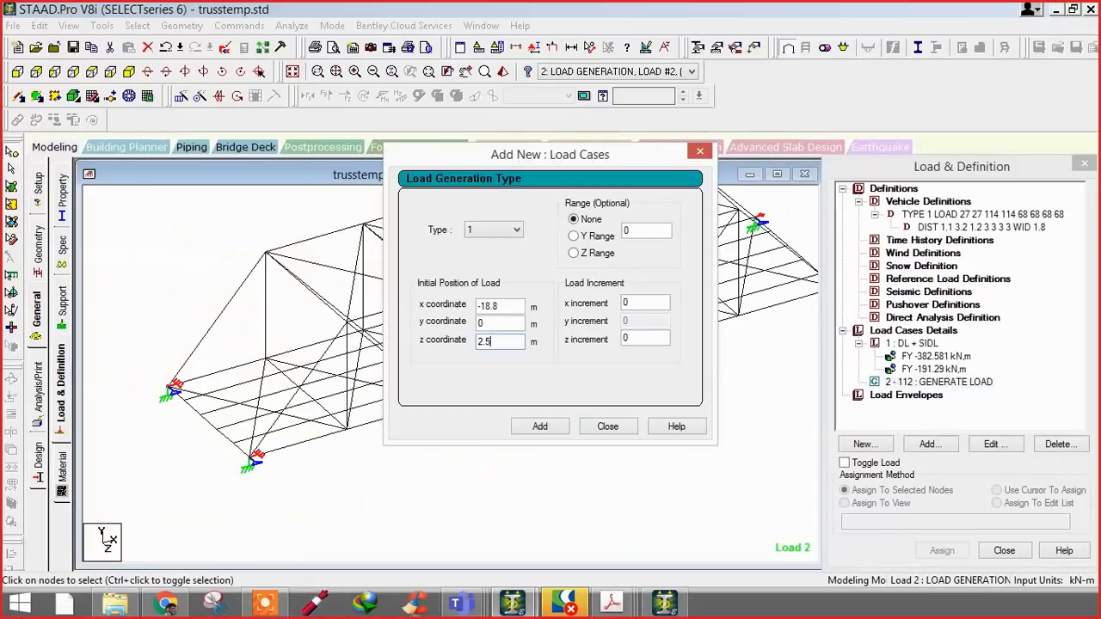
- Open a blank WhiteBoard and sketch the two long edges of the deck in red
click(326, 591)
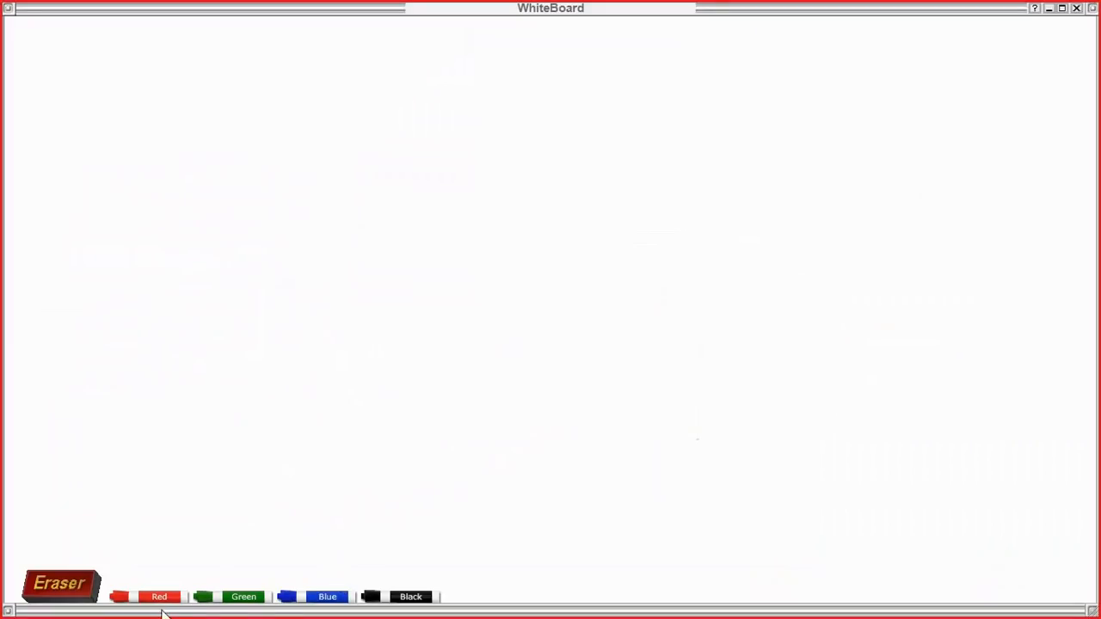
click(160, 597)
drag(38, 322, 829, 102)
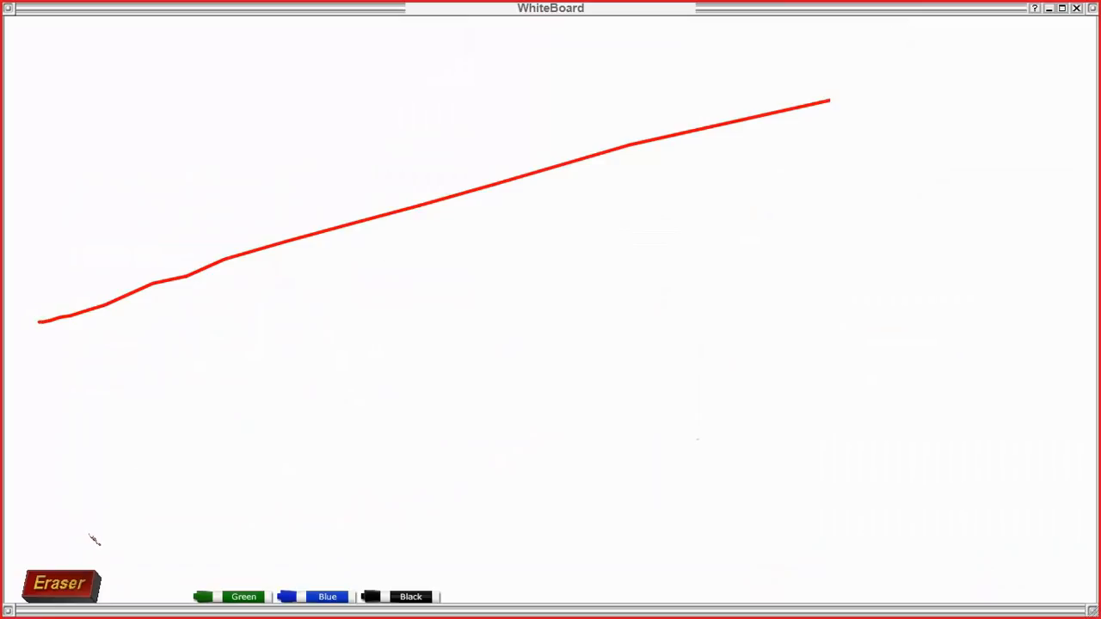
drag(144, 570, 829, 392)
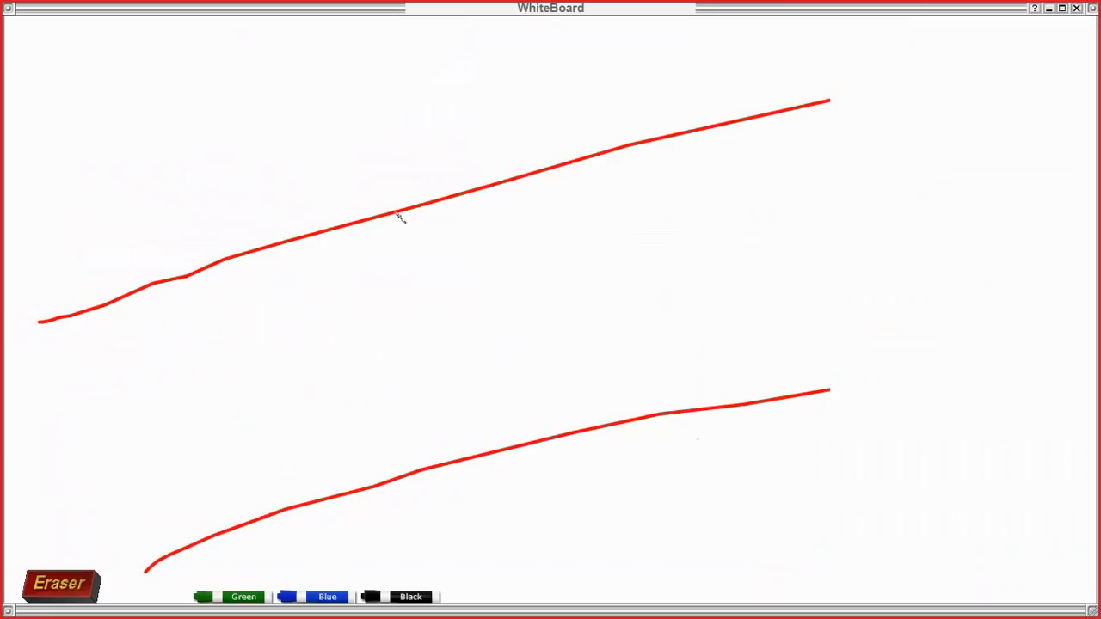
- Sketch four pairs of downward wheel-load arrows between the deck edges
mouse_move(556, 174)
mouse_down()
mouse_move(539, 266)
mouse_move(594, 222)
mouse_up()
mouse_move(597, 265)
mouse_down()
mouse_move(561, 372)
mouse_move(610, 342)
mouse_up()
drag(470, 210, 462, 318)
drag(440, 275, 516, 288)
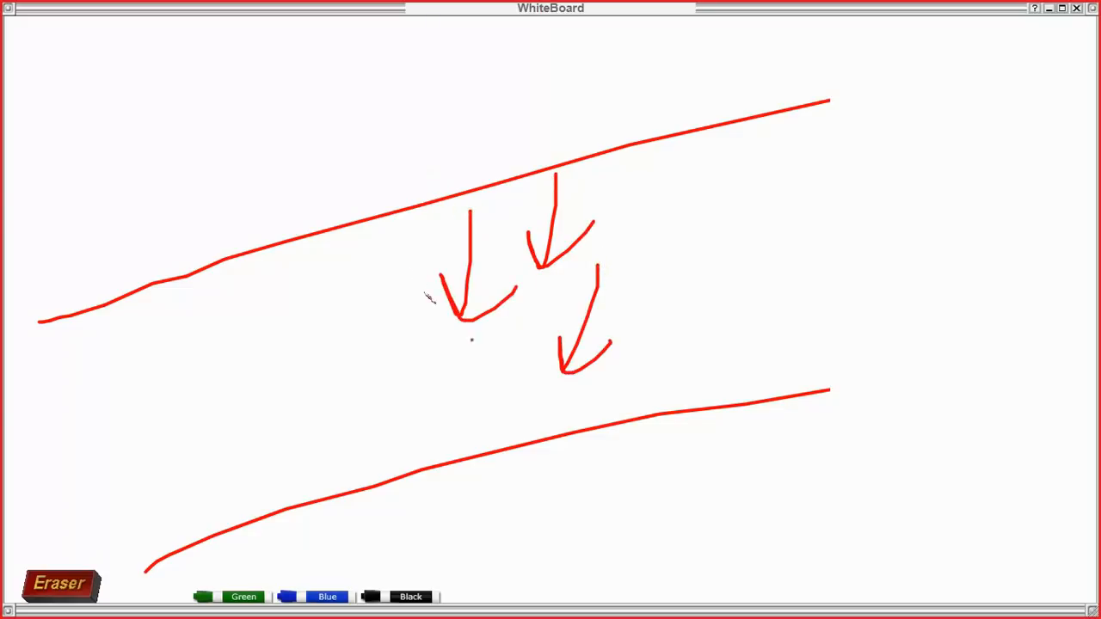
drag(471, 340, 447, 416)
drag(441, 372, 500, 371)
drag(385, 346, 370, 423)
drag(359, 387, 410, 384)
drag(307, 265, 295, 355)
mouse_move(276, 321)
mouse_down()
mouse_move(294, 354)
mouse_move(347, 342)
mouse_up()
drag(329, 360, 288, 396)
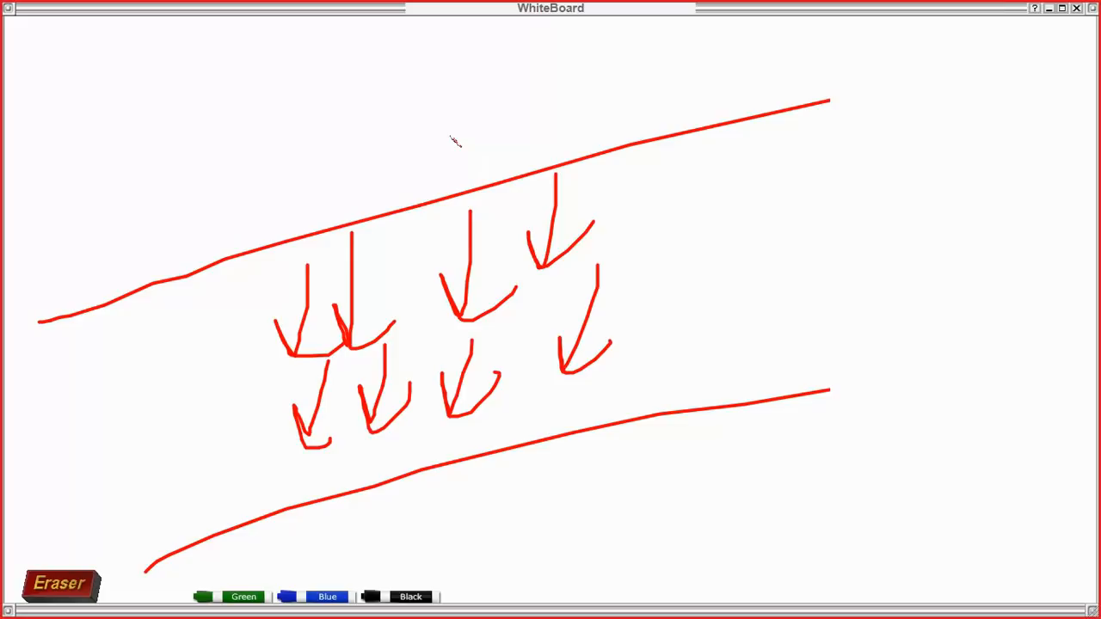
- Sketch a dimension from the deck edge to the leading axle, label it 2.5, and circle the vehicle
mouse_move(499, 183)
mouse_down()
mouse_move(550, 320)
mouse_move(570, 305)
mouse_move(494, 188)
mouse_move(522, 182)
mouse_up()
mouse_move(504, 174)
mouse_down()
mouse_move(509, 161)
mouse_move(487, 213)
mouse_up()
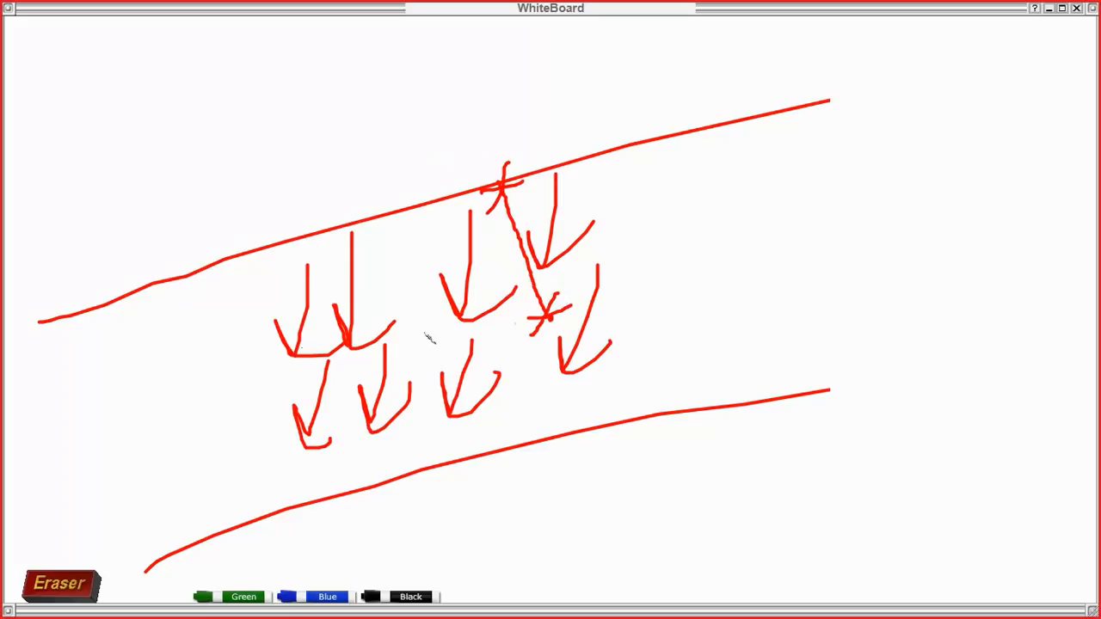
mouse_move(592, 229)
mouse_down()
mouse_move(220, 386)
mouse_move(655, 277)
mouse_move(575, 257)
mouse_up()
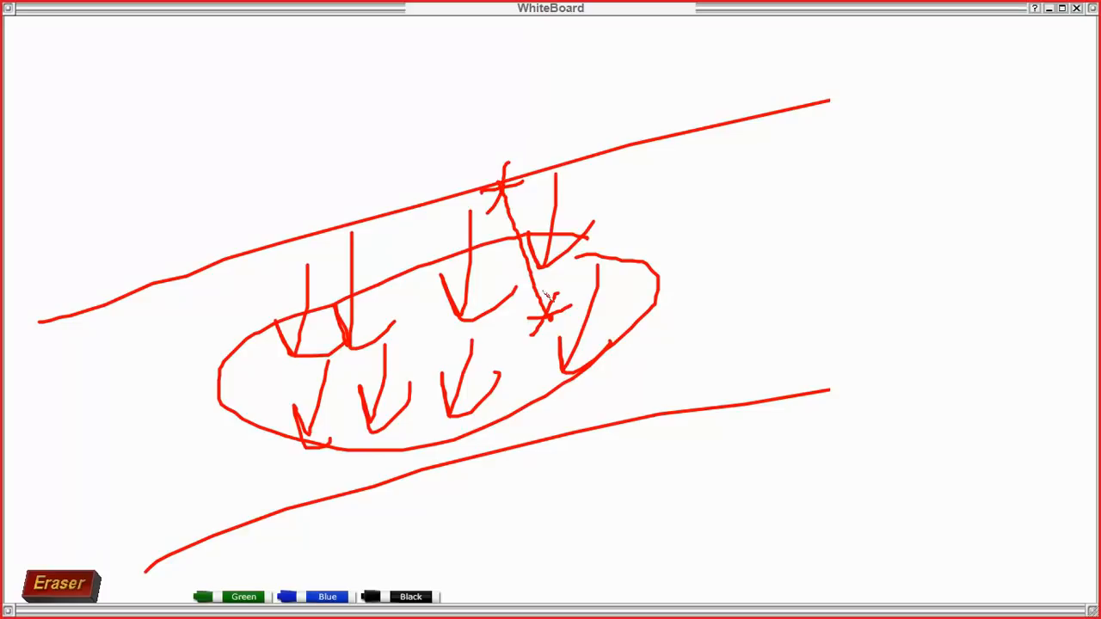
drag(606, 206, 639, 239)
click(641, 208)
mouse_move(655, 186)
mouse_down()
mouse_move(686, 181)
mouse_move(675, 229)
mouse_up()
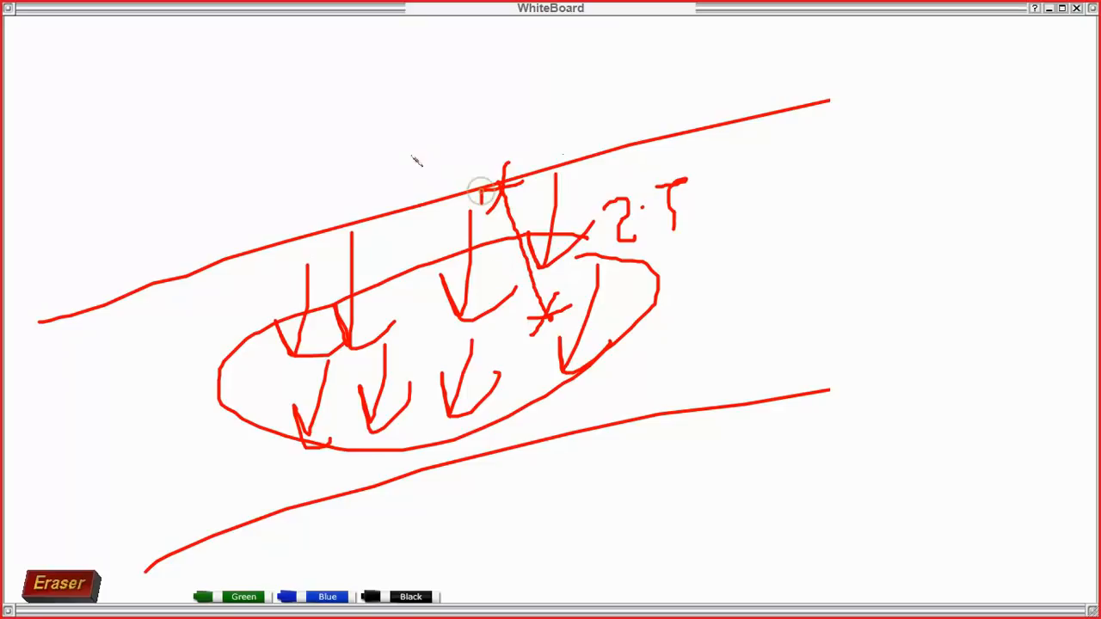
- Add a note beside the deck edge, circle it and the 2.5 label, and close WhiteBoard
mouse_move(412, 215)
mouse_down()
mouse_move(419, 253)
mouse_move(442, 249)
mouse_move(435, 207)
mouse_up()
drag(443, 207, 438, 245)
drag(428, 221, 479, 217)
drag(460, 227, 480, 225)
mouse_move(447, 175)
mouse_down()
mouse_move(368, 192)
mouse_move(503, 243)
mouse_move(464, 244)
mouse_up()
drag(681, 170, 626, 113)
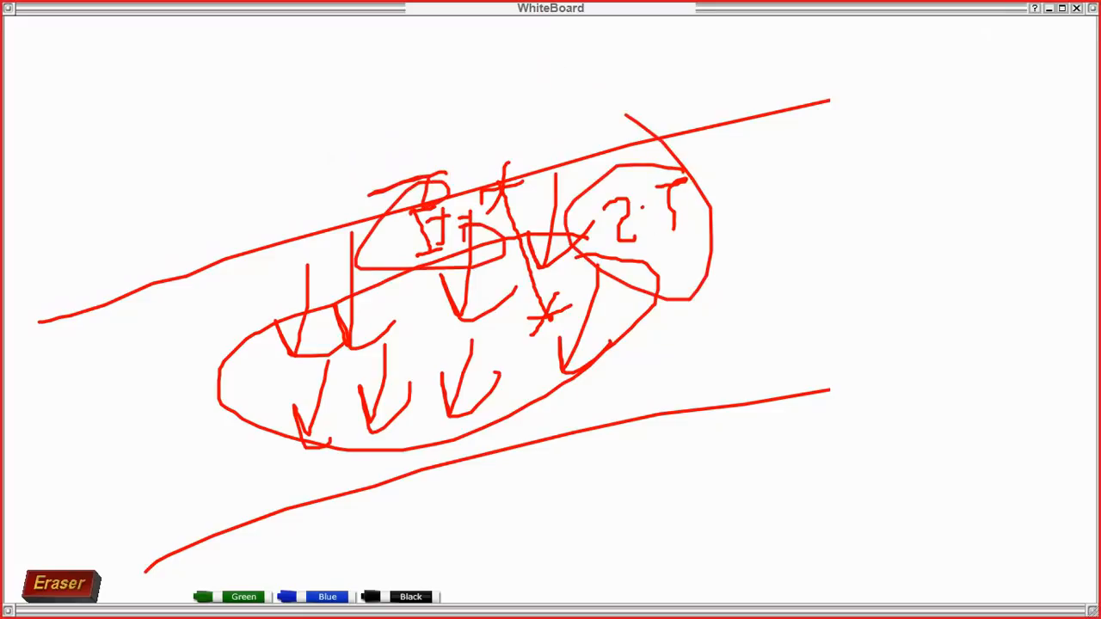
click(1076, 8)
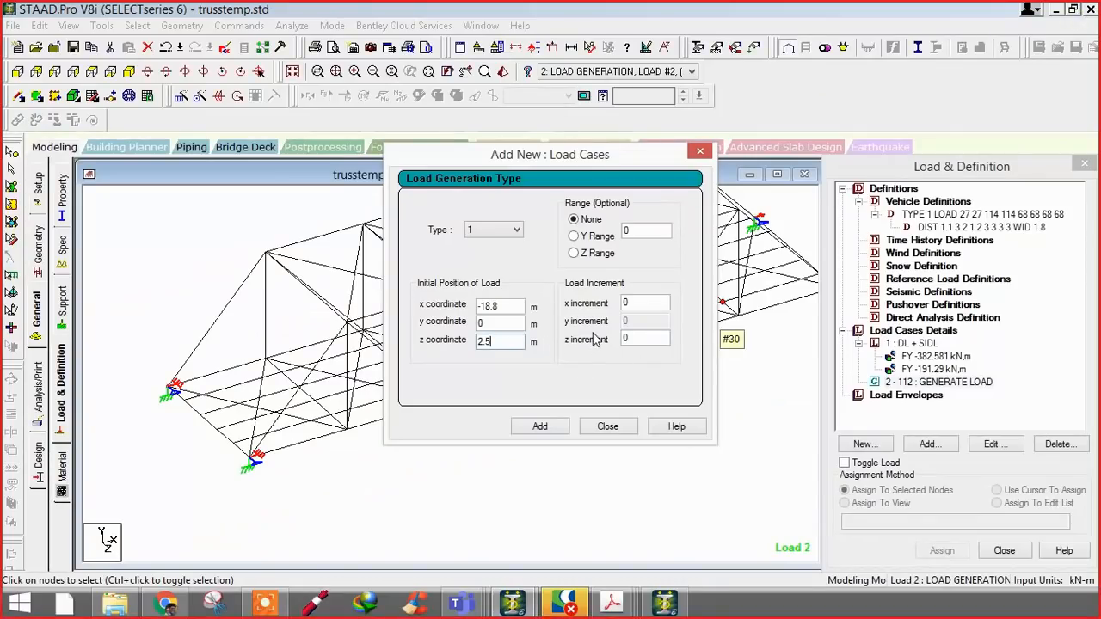
- Set the x increment to 0.5 m and add the Type 1 vehicle to the generated load
double_click(644, 305)
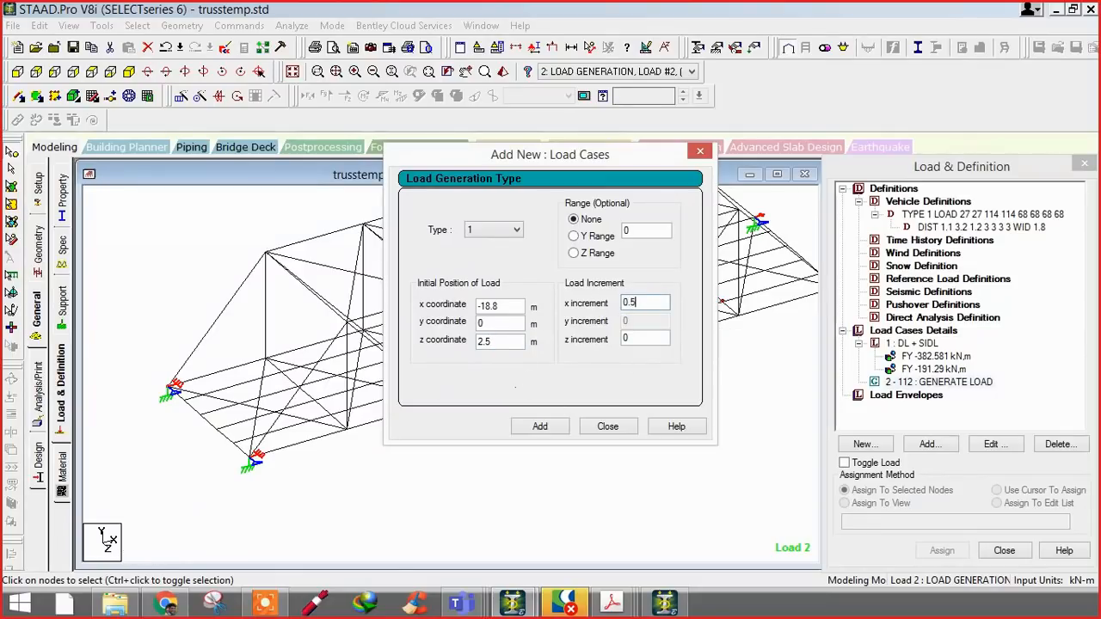
click(541, 426)
click(609, 427)
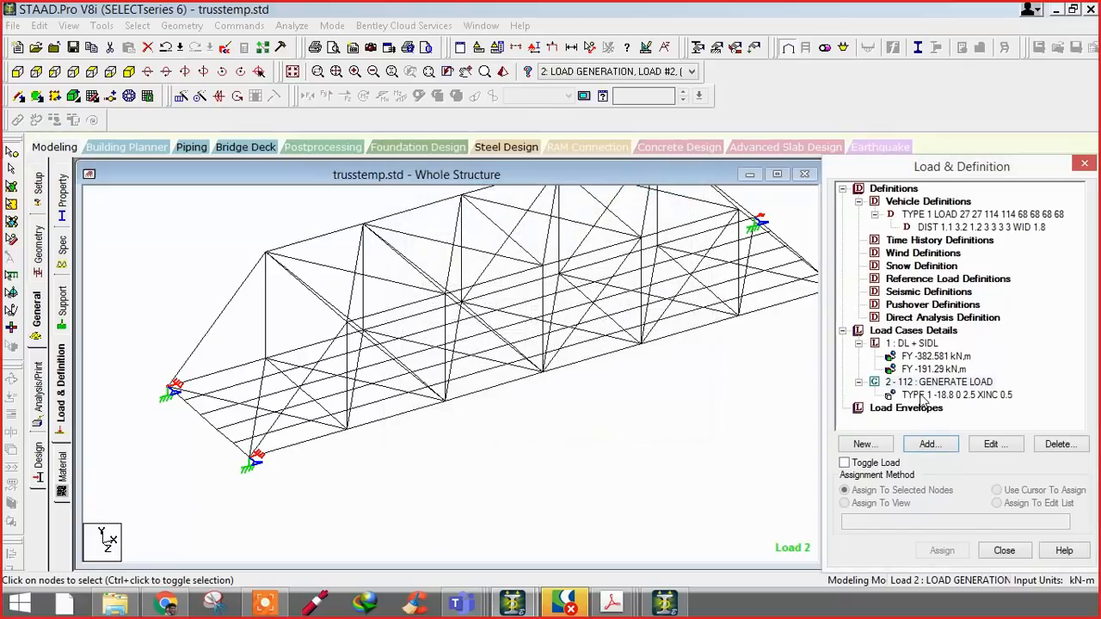
- Add a second Type 1 vehicle to the generated load, starting at x -18.8 m and z 5.5 m with an x increment of 0.5 m
click(928, 397)
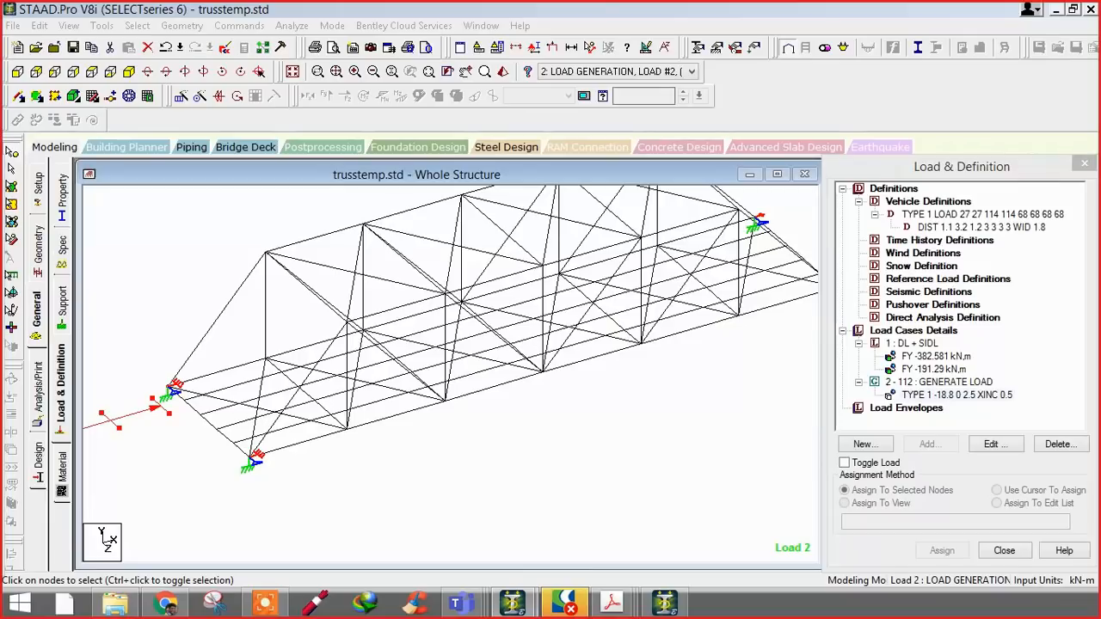
middle_drag(535, 448, 552, 480)
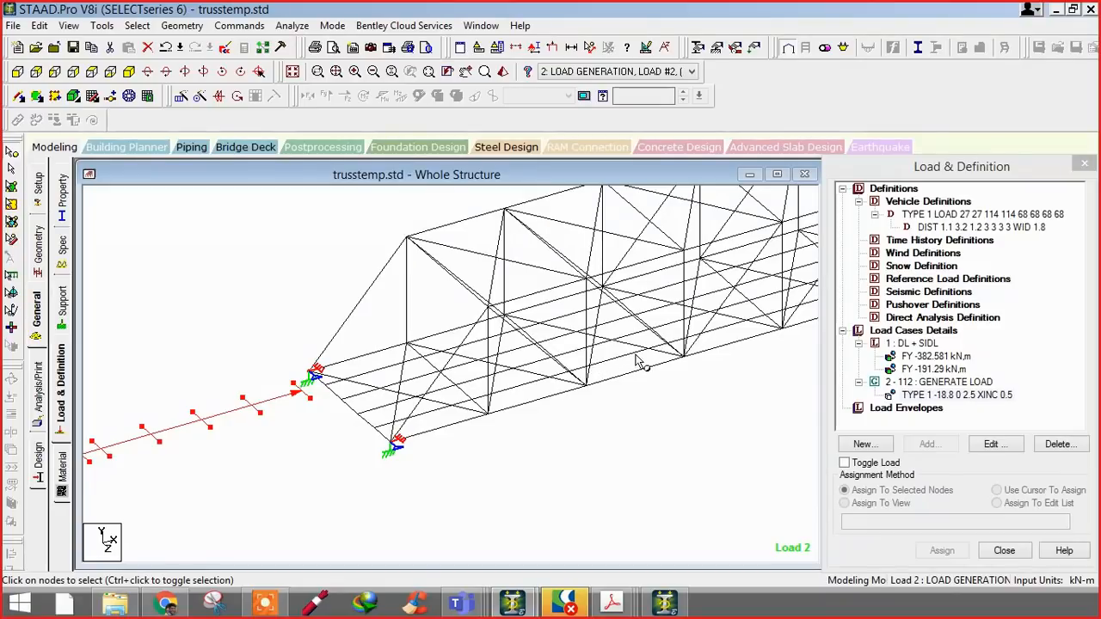
click(933, 384)
click(931, 444)
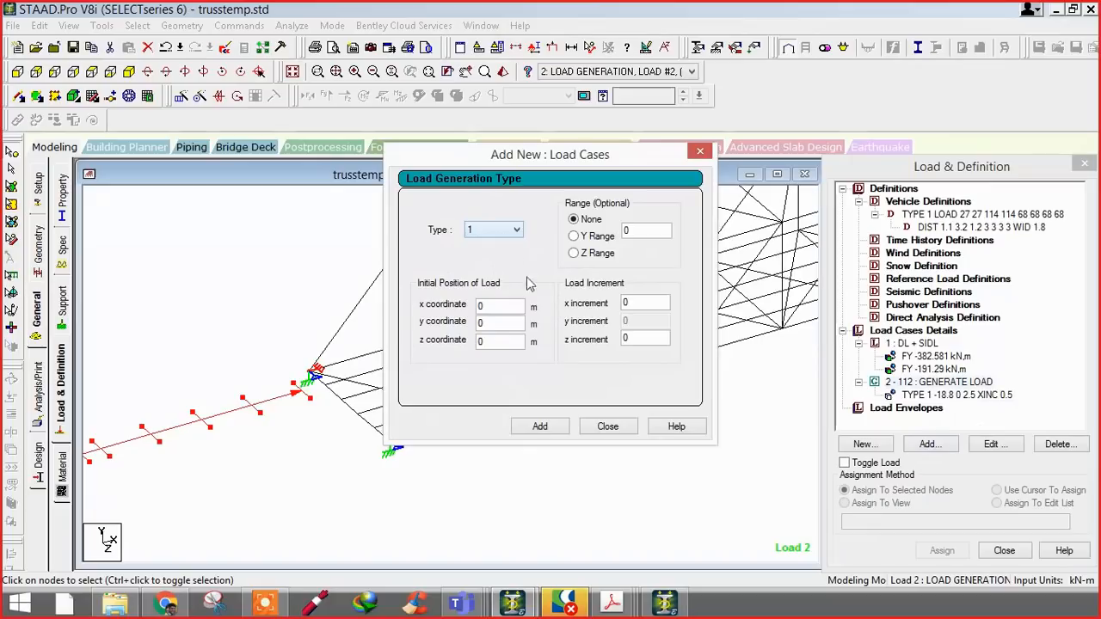
drag(495, 308, 424, 307)
drag(517, 341, 445, 348)
drag(509, 341, 479, 341)
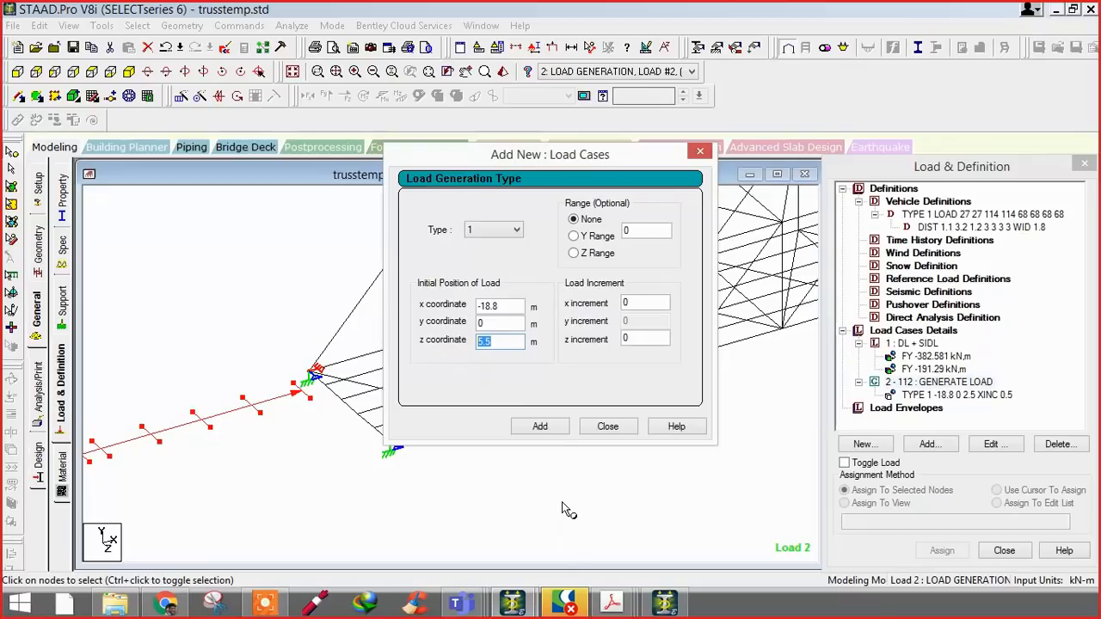
click(631, 303)
text(.5)
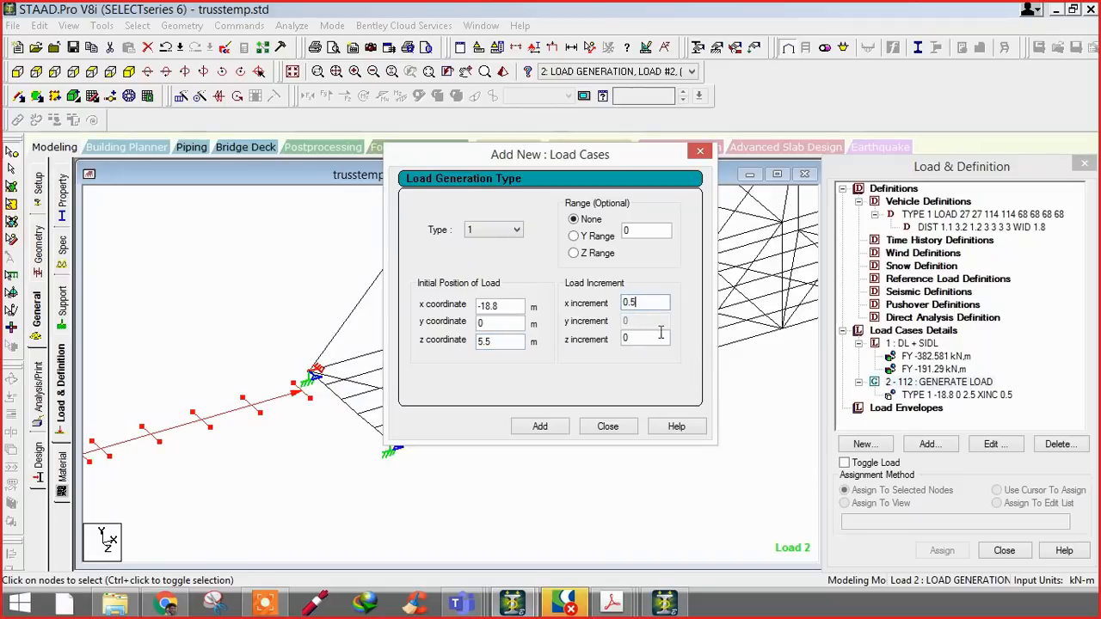
click(555, 433)
click(609, 428)
- Display the two generated vehicle loads in turn and examine their starting positions ahead of the bridge deck
click(936, 397)
click(939, 408)
click(929, 397)
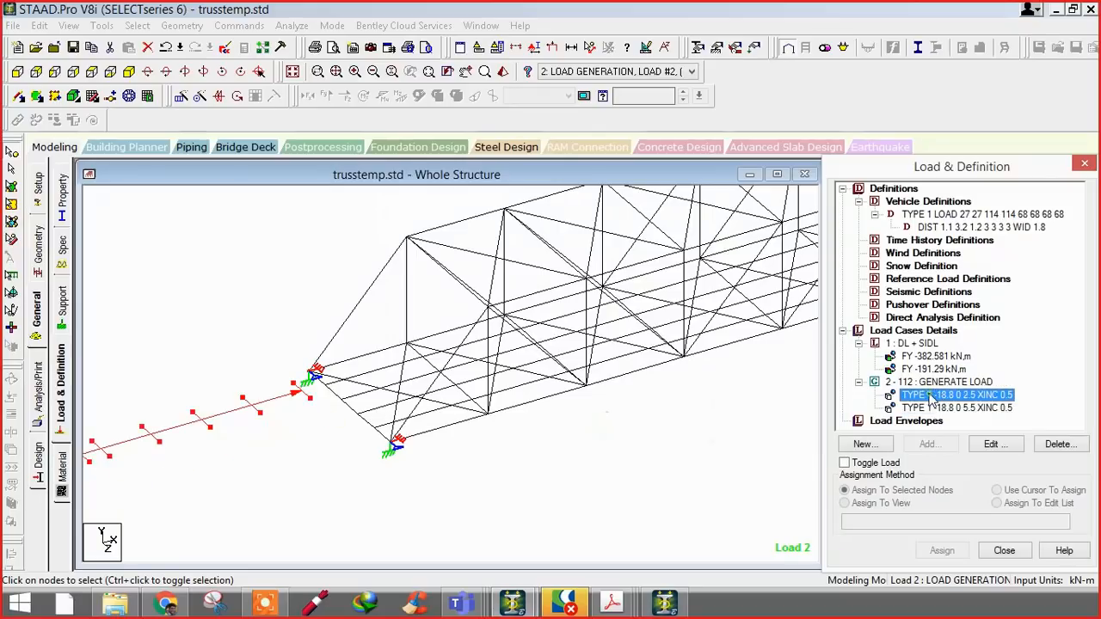
click(939, 409)
click(926, 385)
click(922, 396)
click(925, 409)
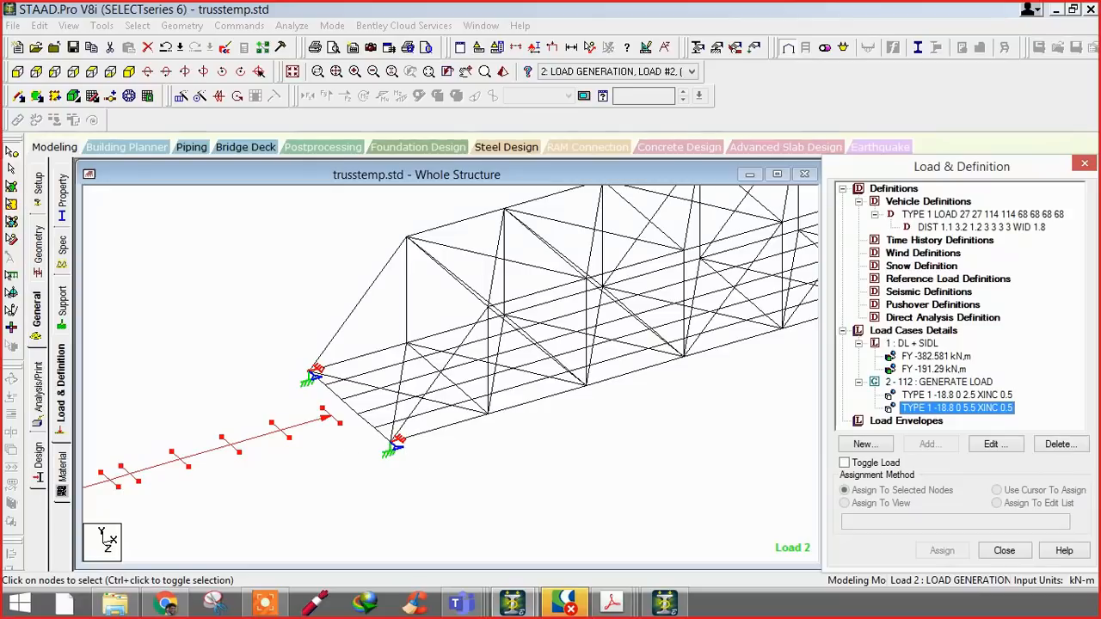
click(284, 432)
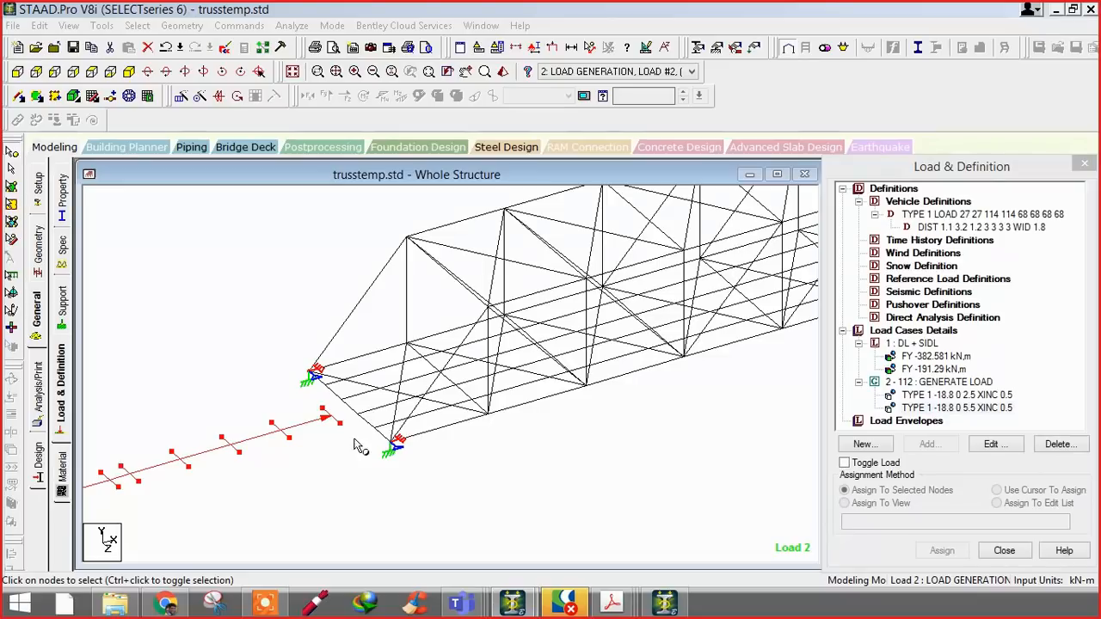
middle_drag(467, 461, 541, 446)
scroll(538, 437, down, 2)
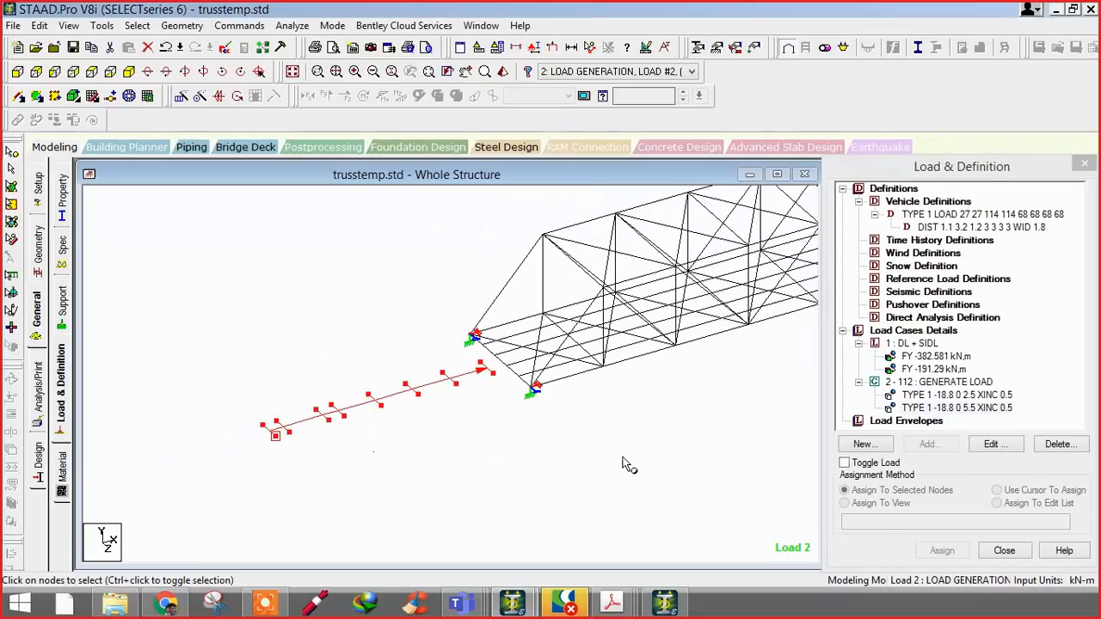
middle_drag(626, 465, 462, 504)
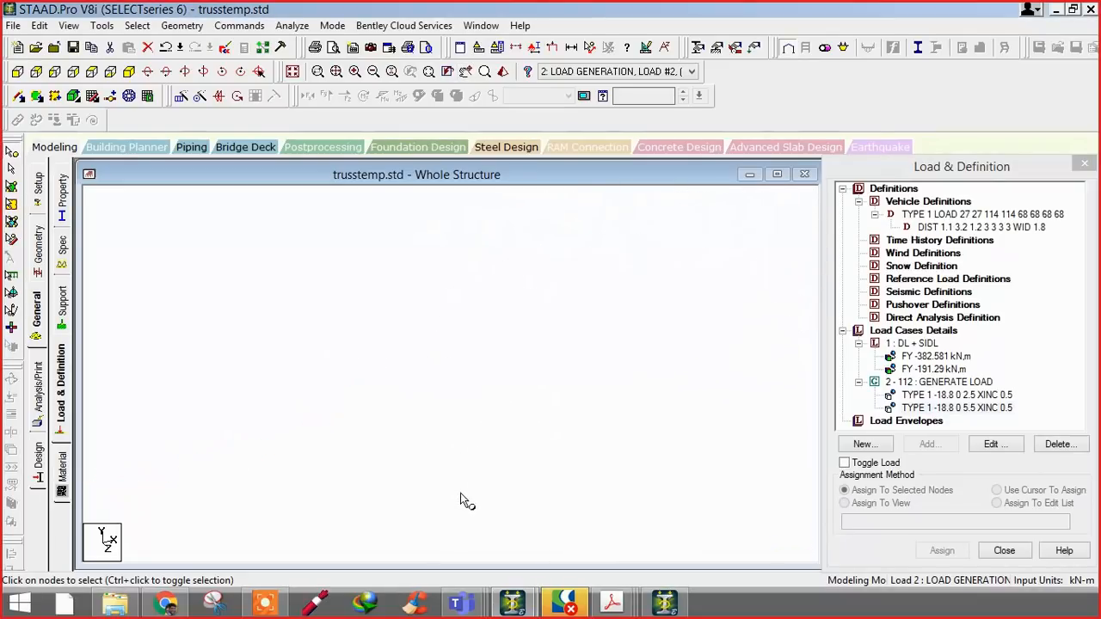
- Save the model, run the analysis and open its output file
click(291, 25)
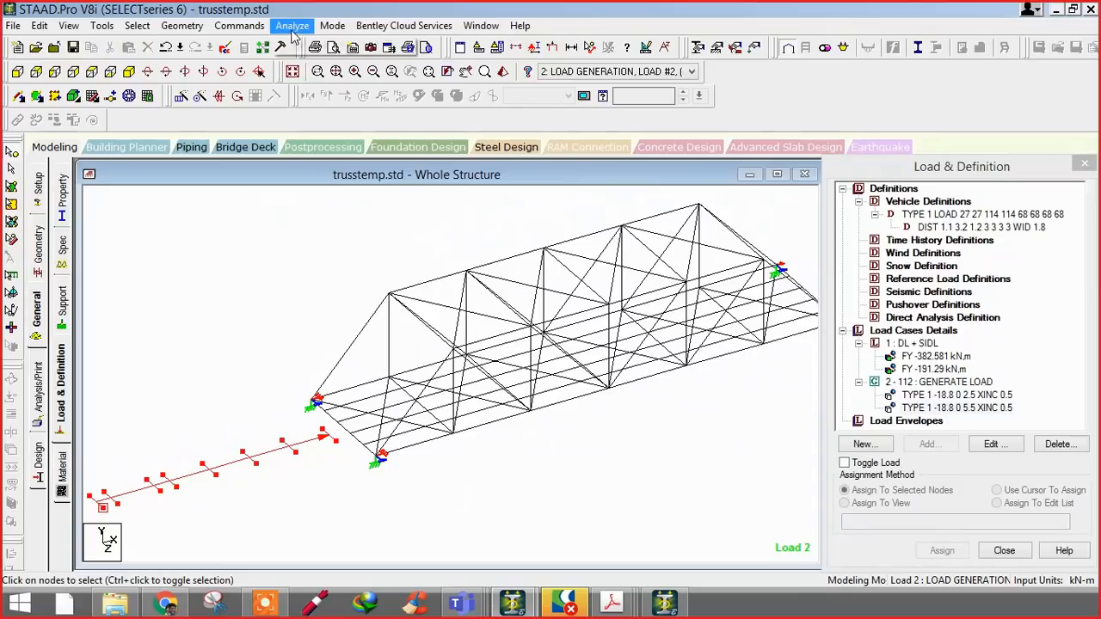
click(327, 45)
click(453, 329)
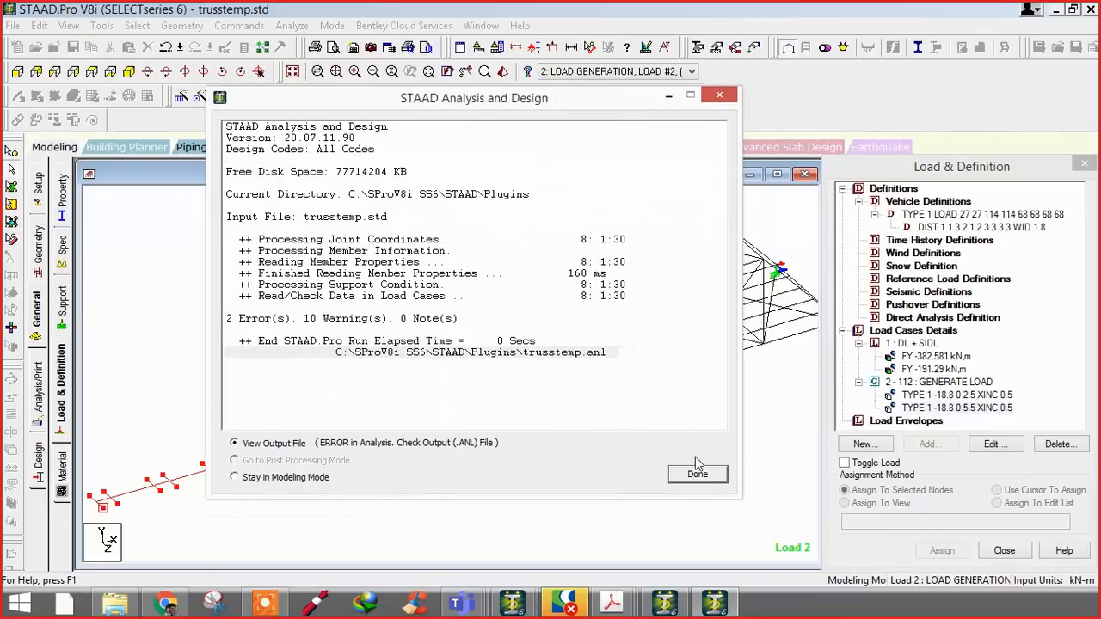
click(697, 476)
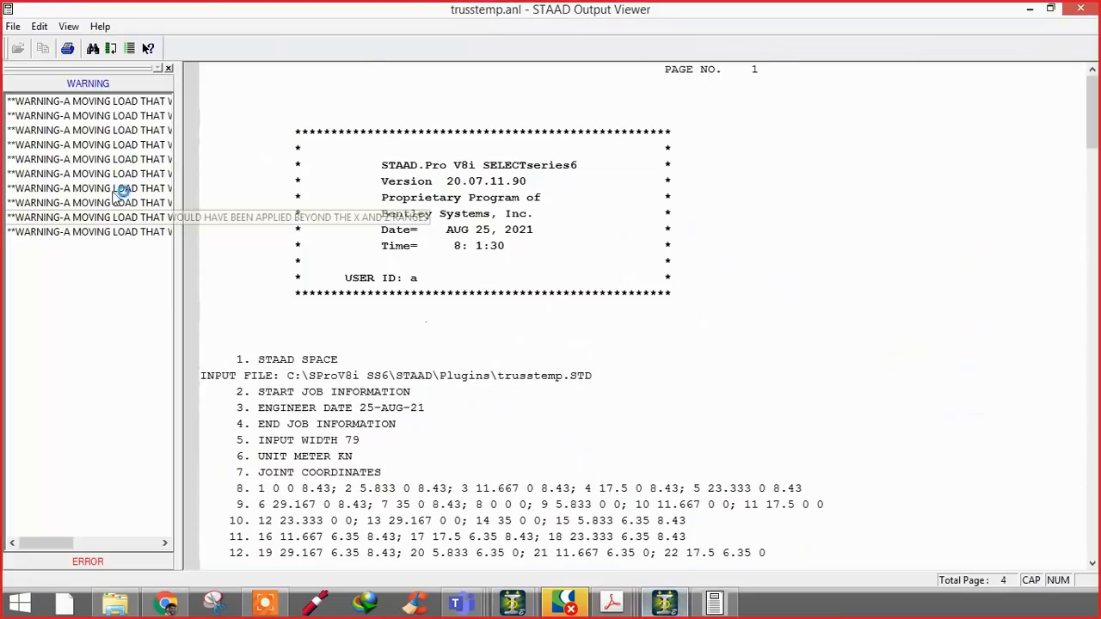
- Examine the moving load warnings and the errors in the analysis output, and close the output viewer
click(89, 174)
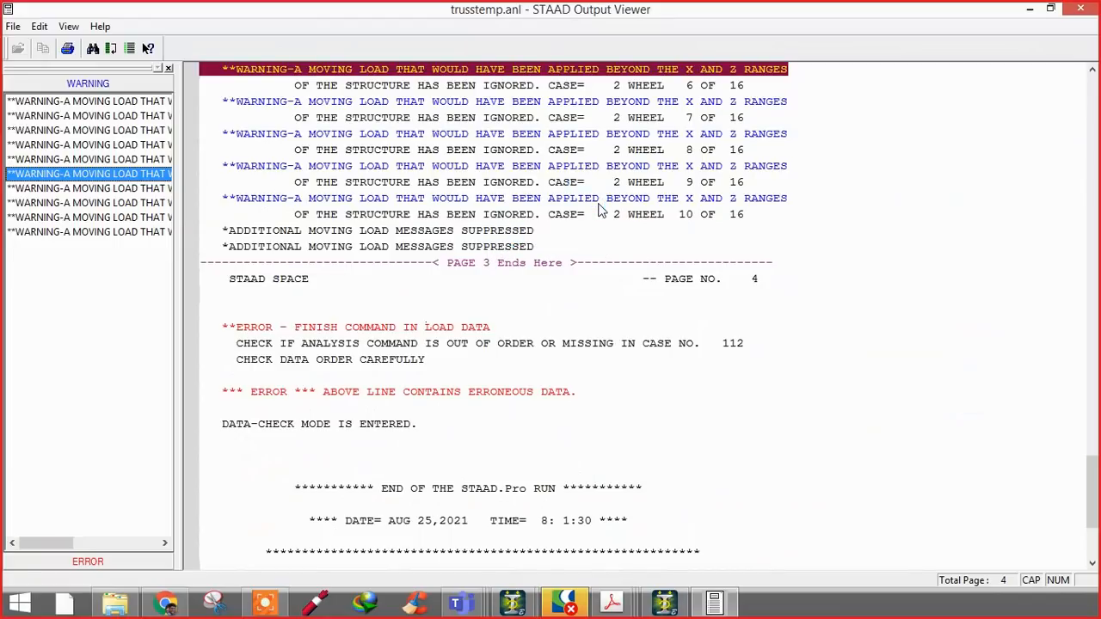
click(507, 170)
scroll(553, 169, up, 4)
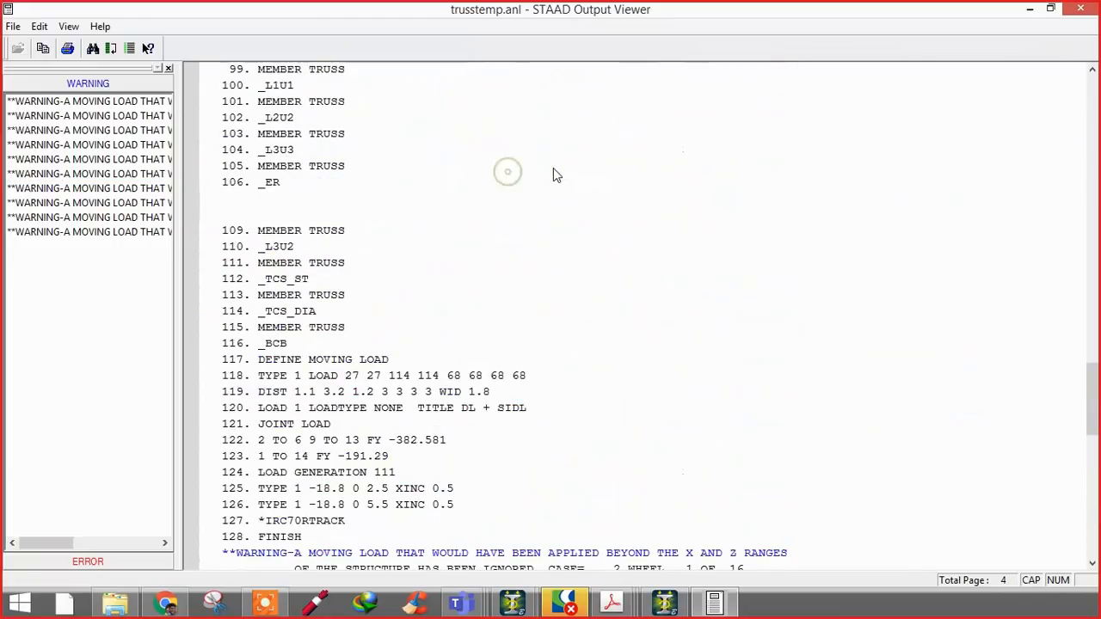
scroll(553, 168, down, 2)
click(549, 247)
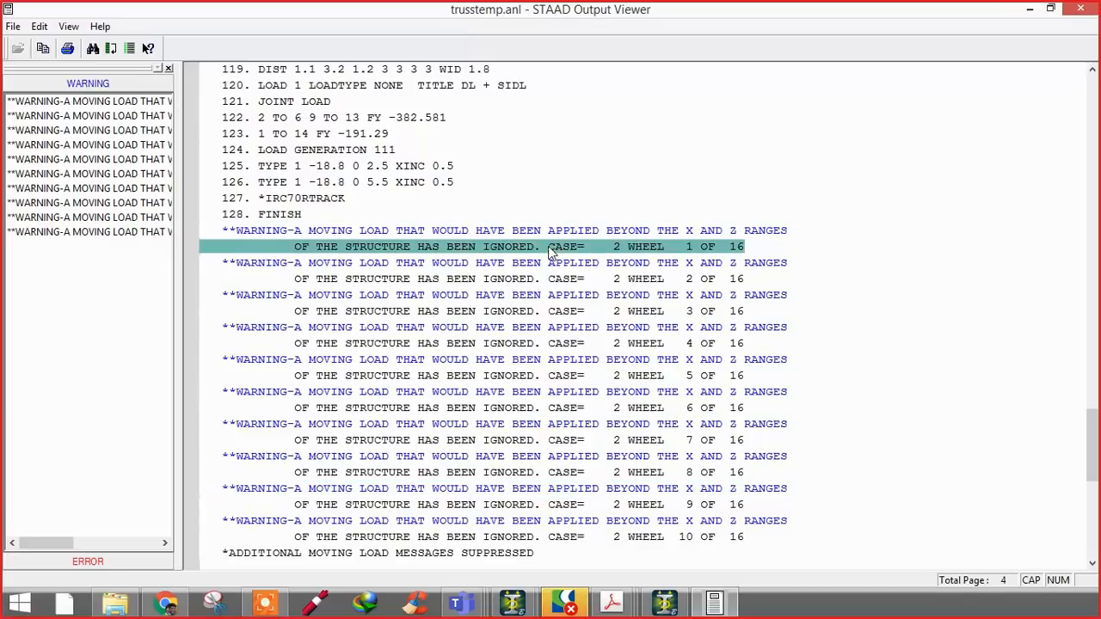
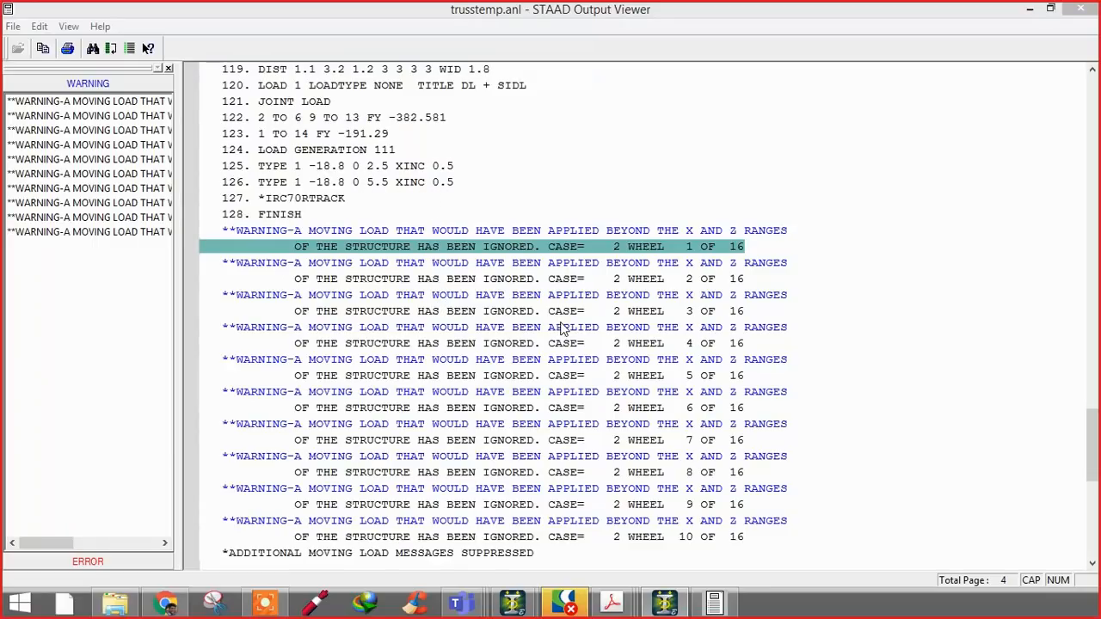
click(451, 332)
scroll(473, 340, down, 7)
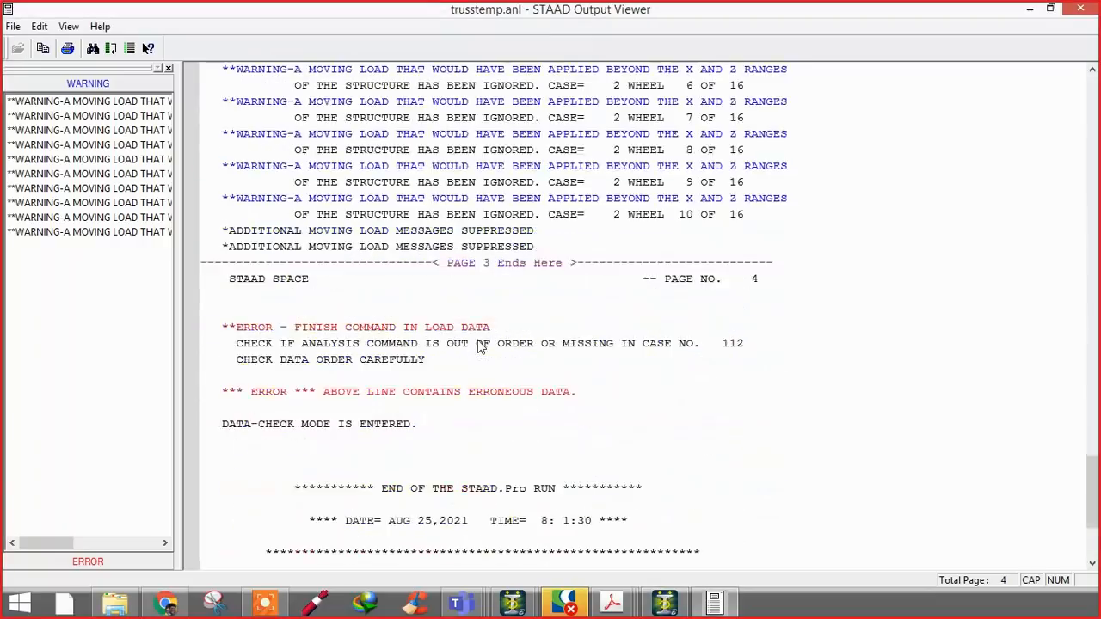
scroll(479, 344, up, 3)
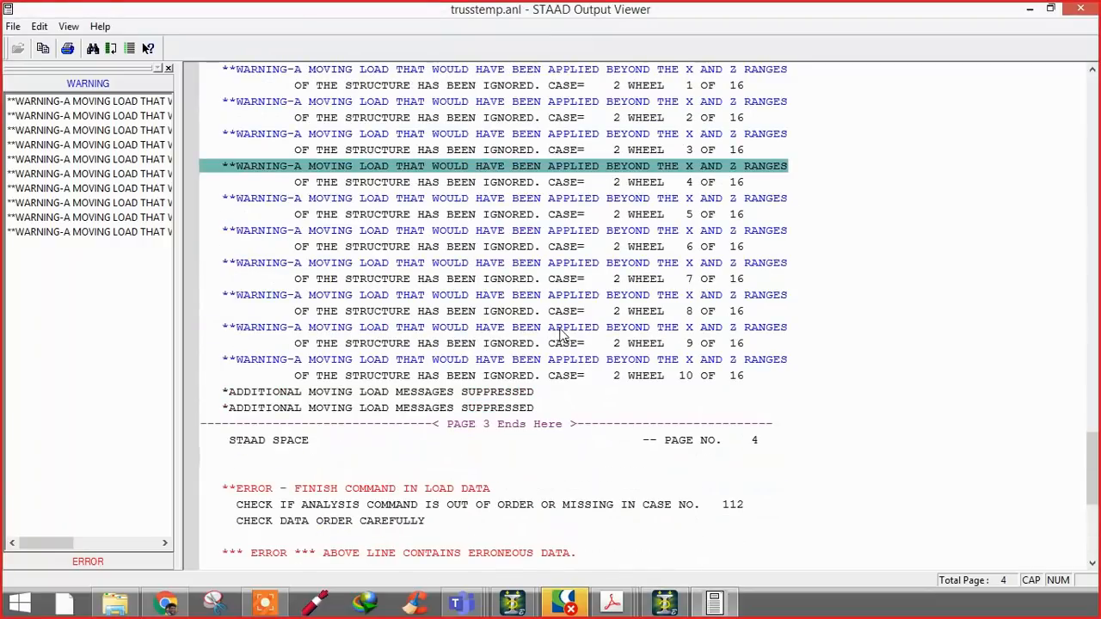
click(1080, 9)
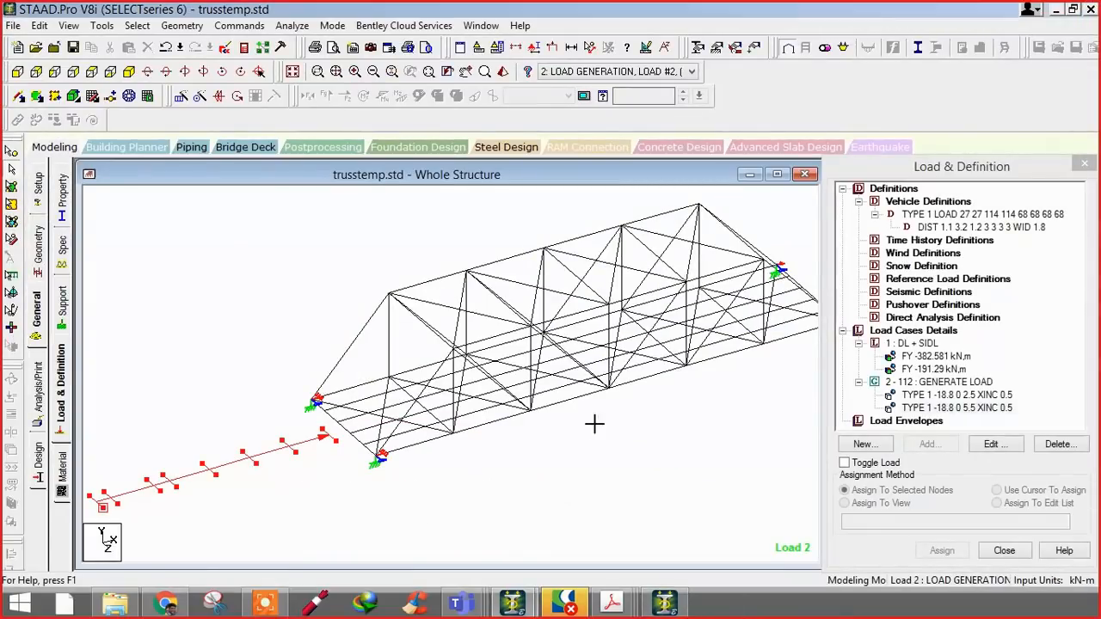
- Open the model's input file in STAAD.Pro Editor, check the load generation lines, and replace the entire text with the copied bridge input
click(258, 68)
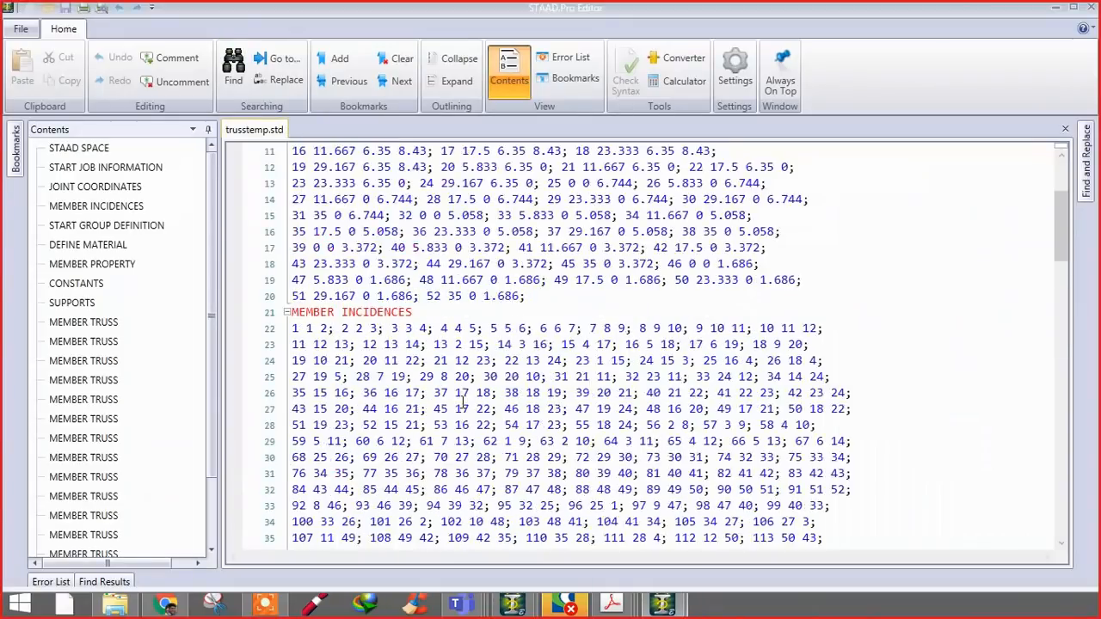
scroll(463, 402, down, 20)
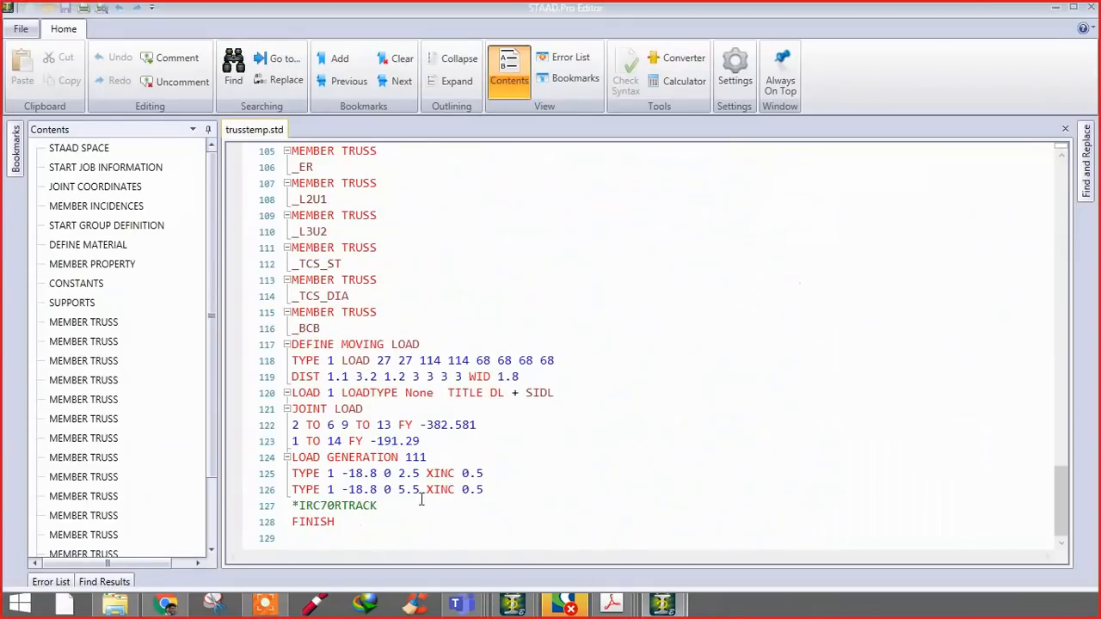
click(497, 491)
drag(485, 489, 292, 474)
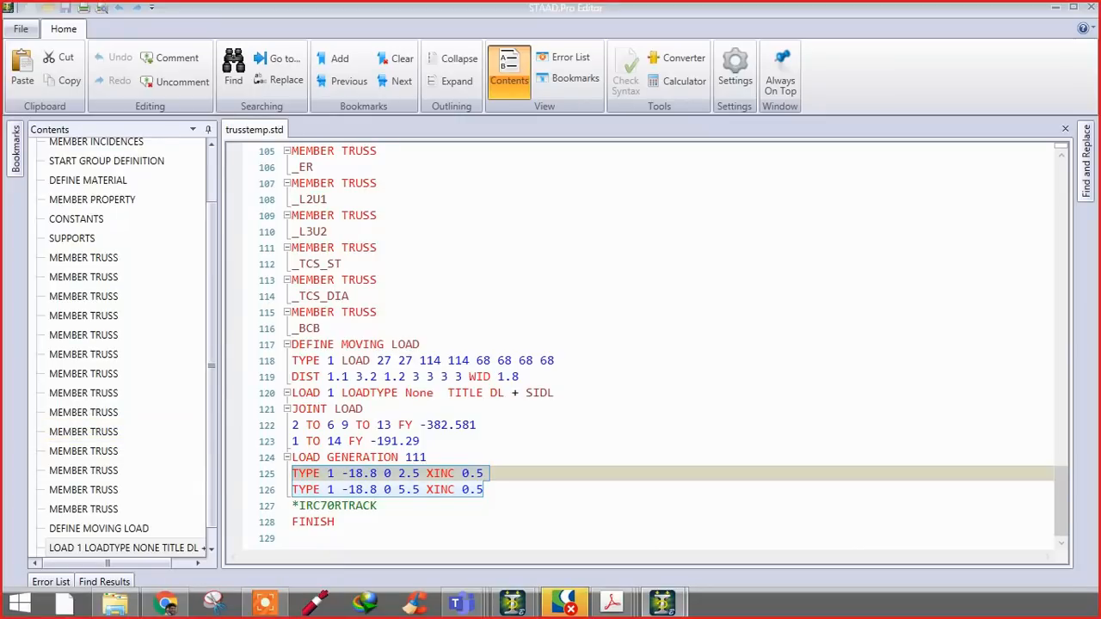
click(476, 425)
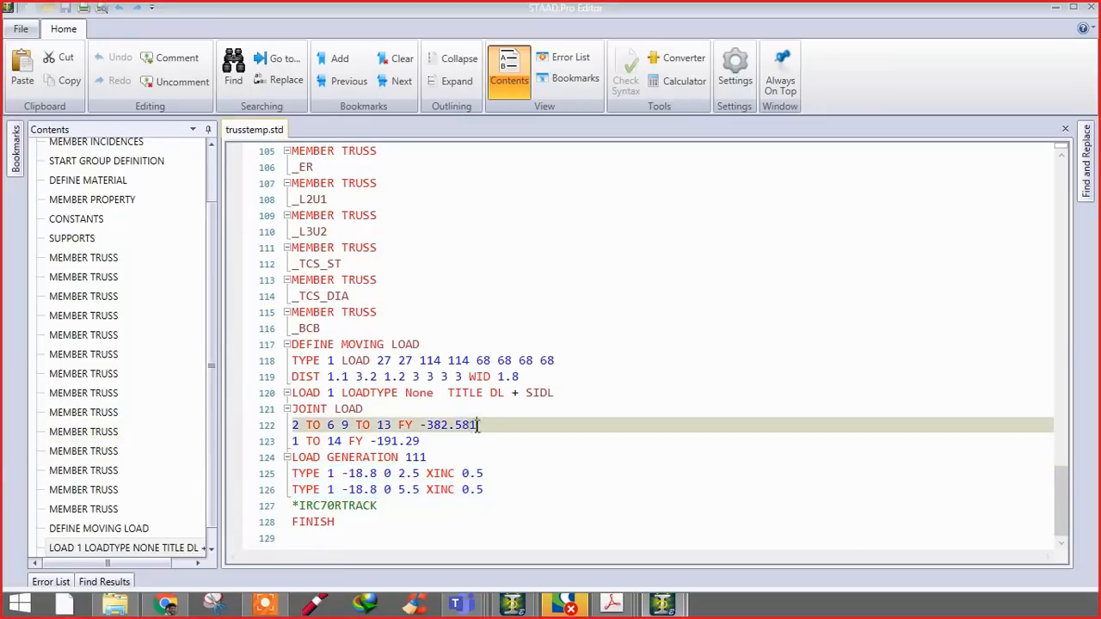
key(ctrl+a)
key(ctrl+v)
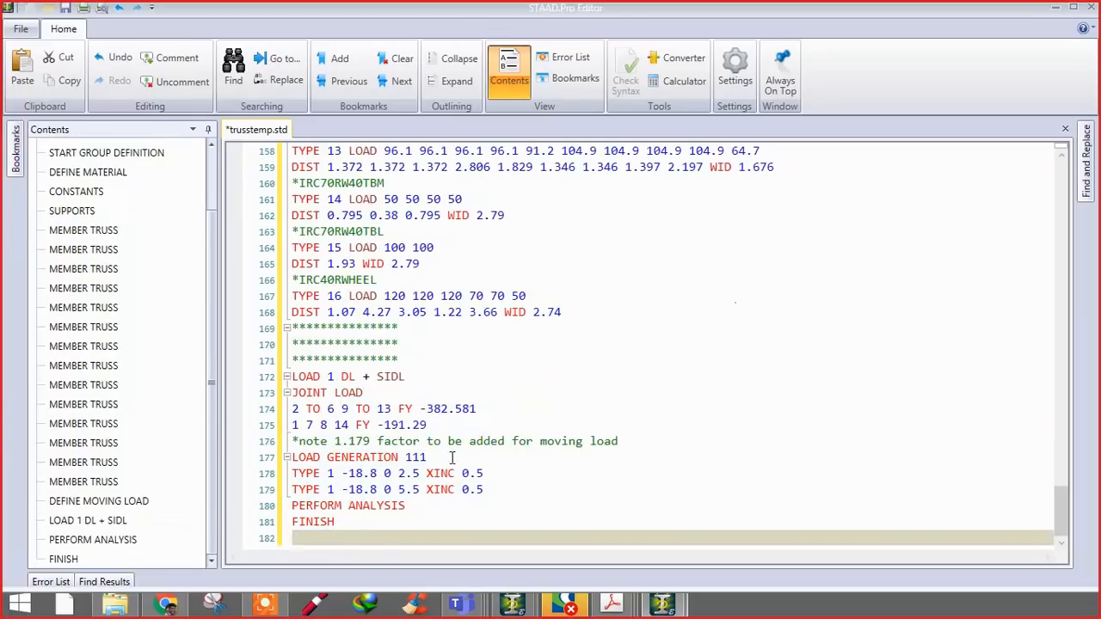
- Delete the Type 2 to Type 16 vehicle definitions under DEFINE MOVING LOAD, keeping only IRCCLASSA, and close the editor with the changes saved
scroll(452, 457, up, 20)
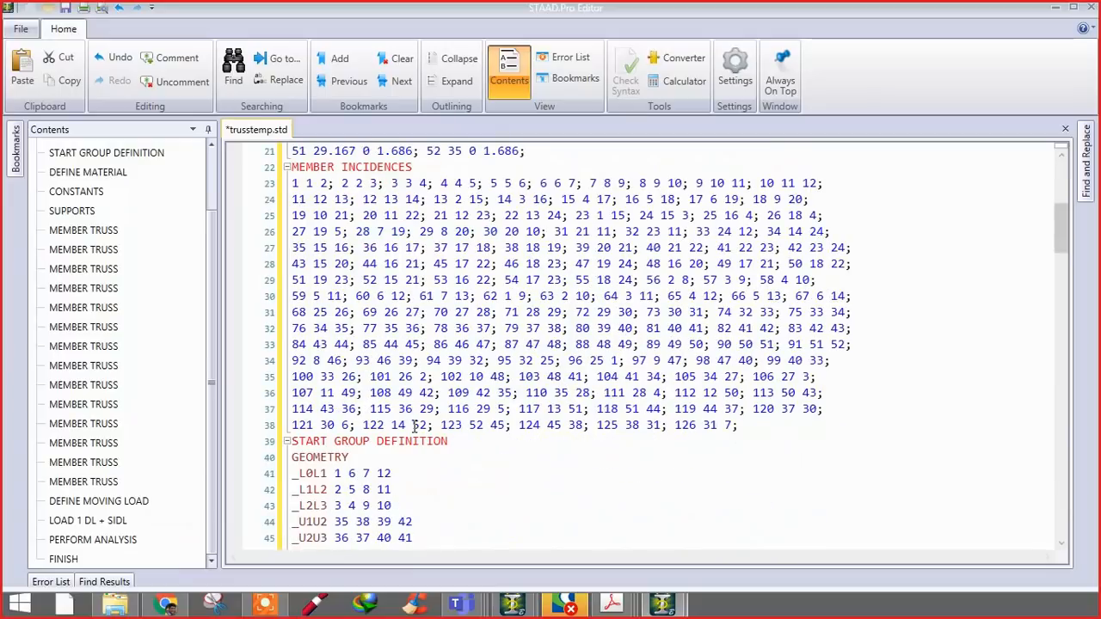
scroll(416, 425, up, 7)
scroll(417, 425, down, 17)
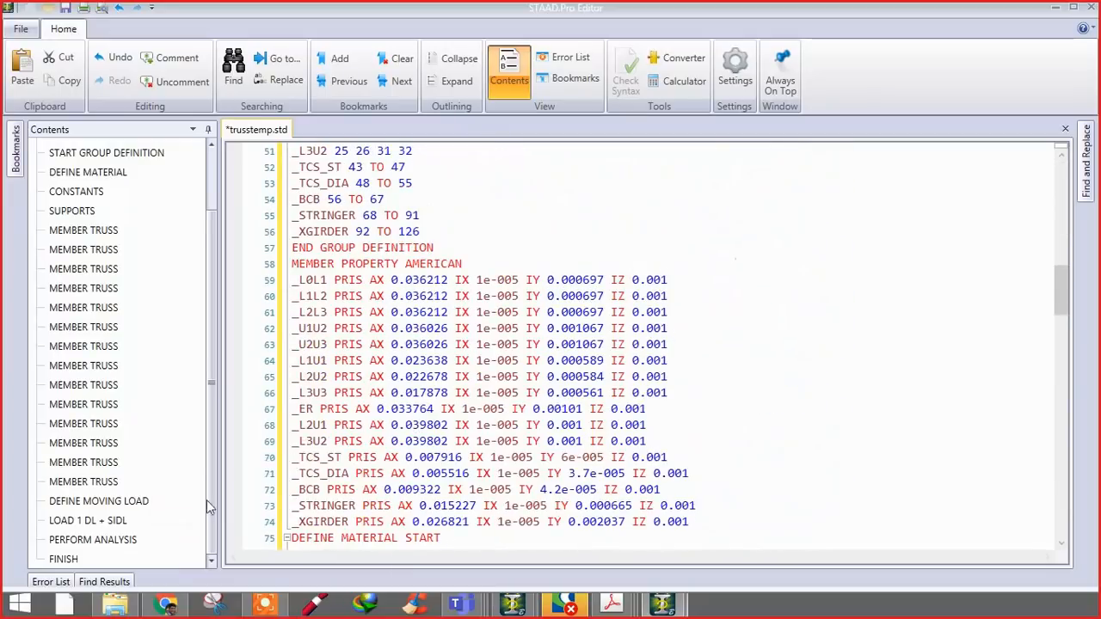
click(157, 504)
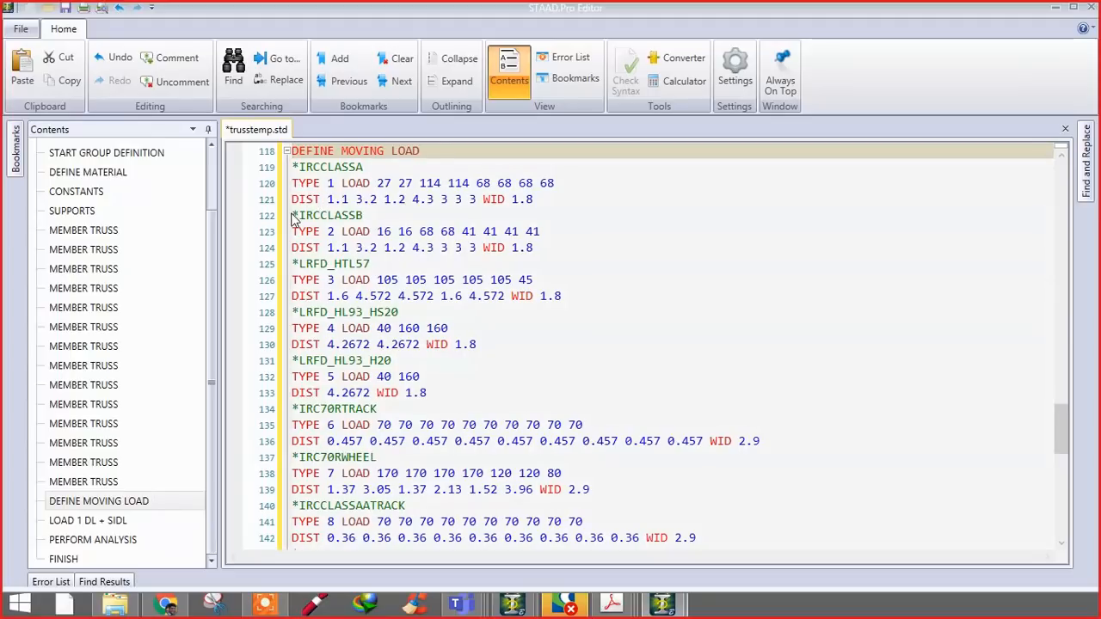
drag(293, 215, 598, 490)
key(Delete)
drag(292, 230, 783, 538)
key(Delete)
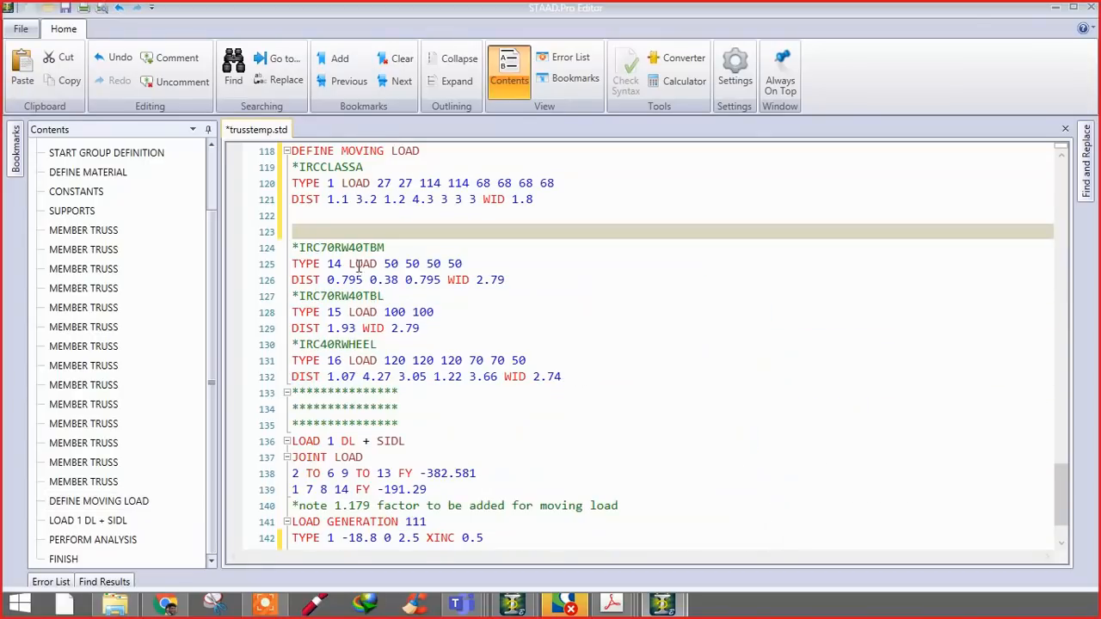
drag(292, 230, 563, 376)
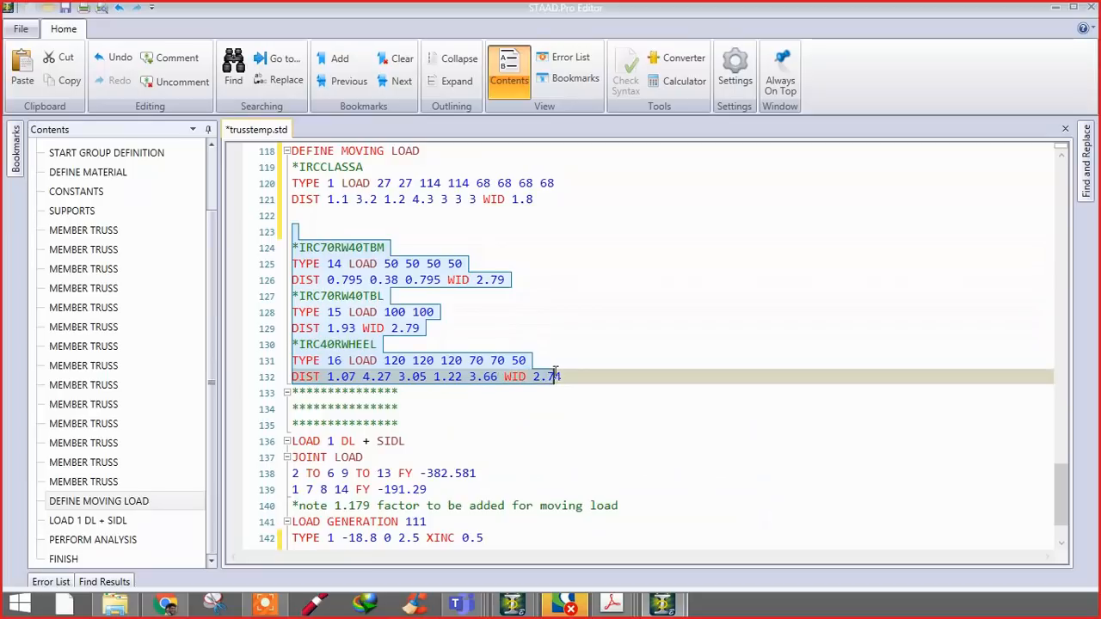
key(Delete)
key(Delete)
key(alt+F4)
click(472, 348)
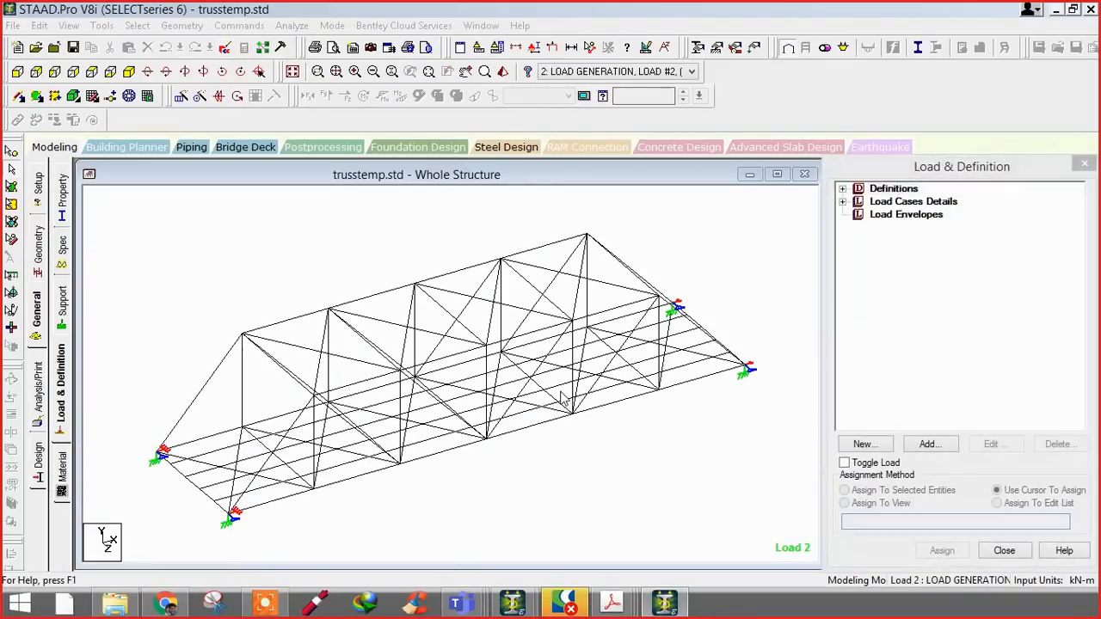
- Rerun the analysis on the edited input and stay in modeling mode
click(291, 25)
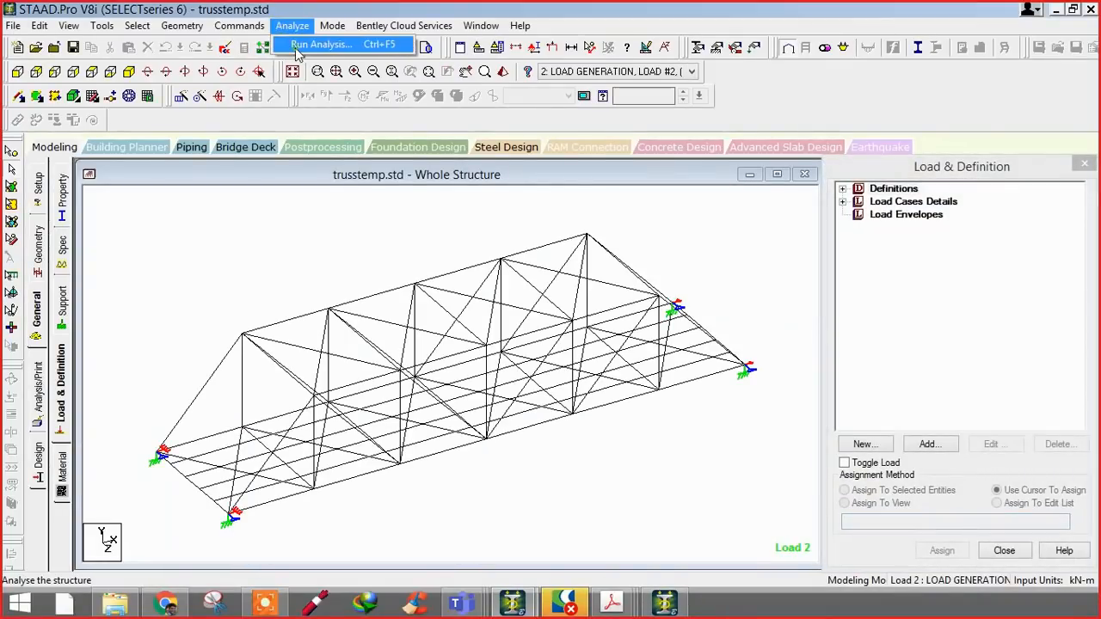
click(310, 41)
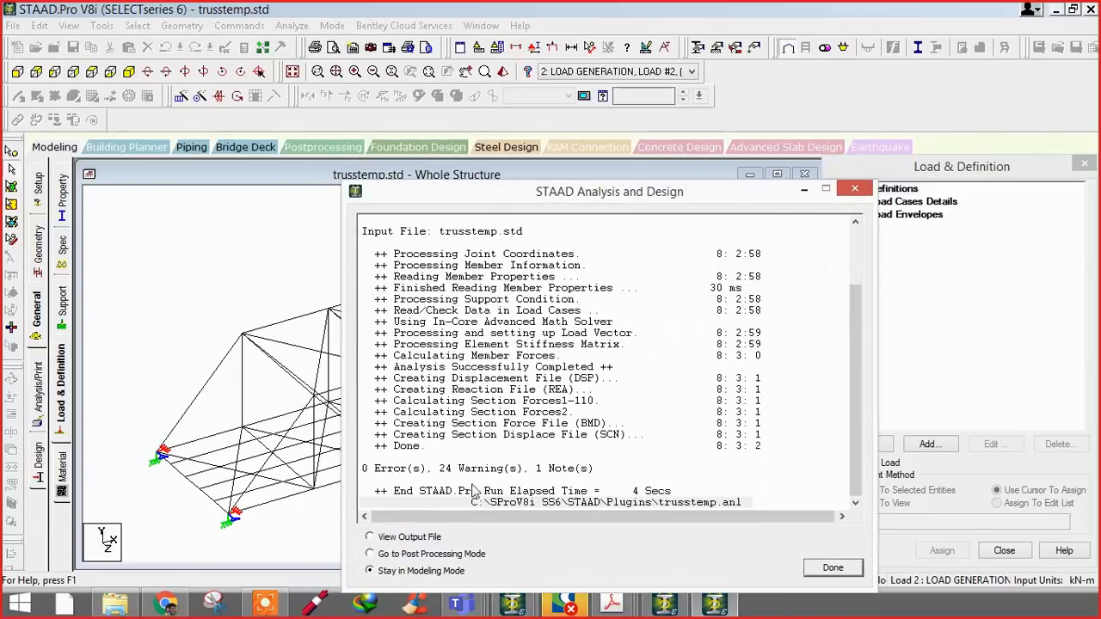
click(832, 567)
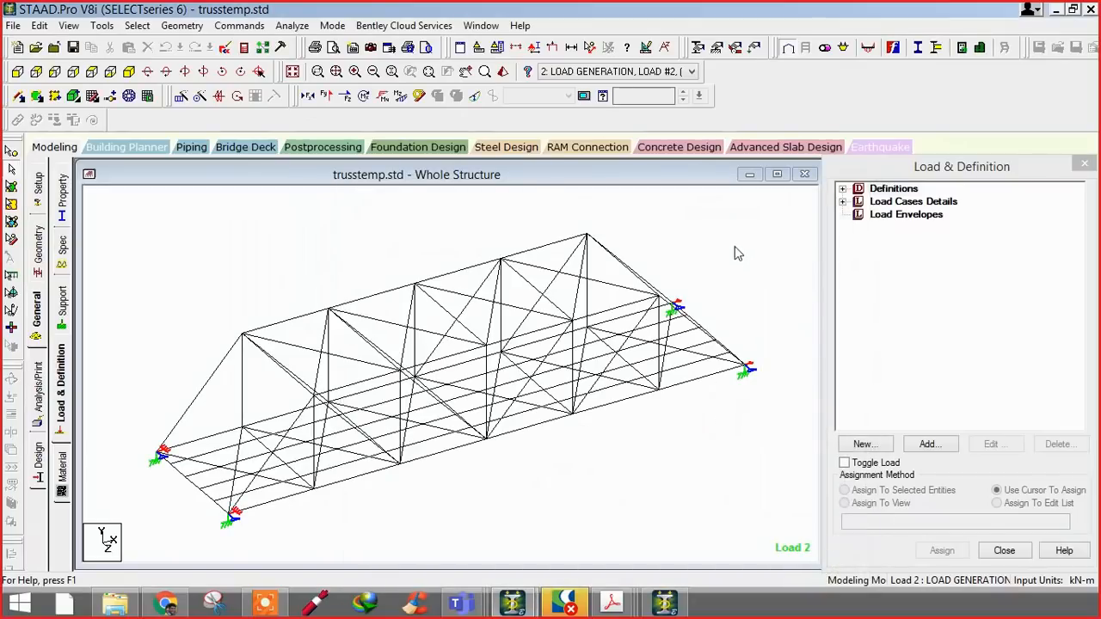
- Maximise the structure view, examine the generated Type 1 entries under Load Cases Details, and make DL + SIDL the active load
click(777, 174)
click(843, 201)
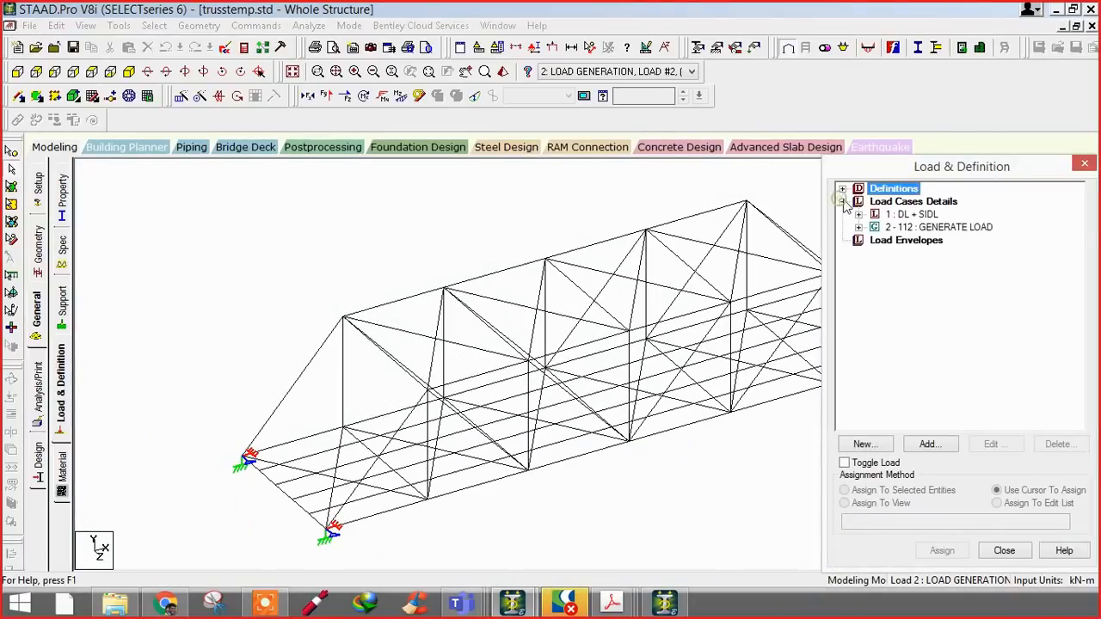
click(858, 227)
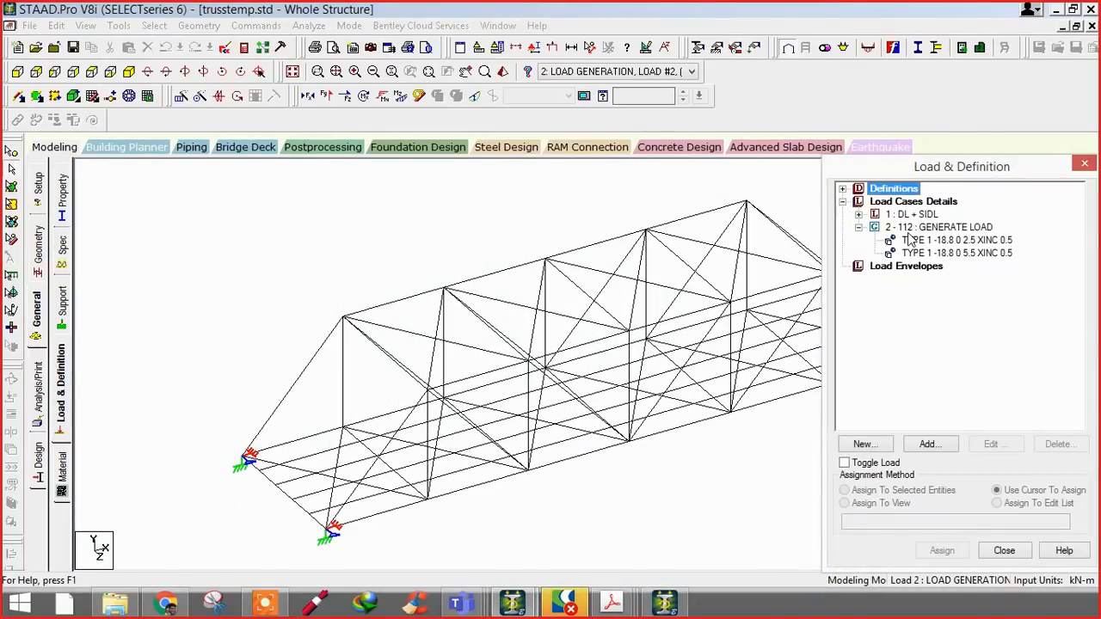
click(619, 72)
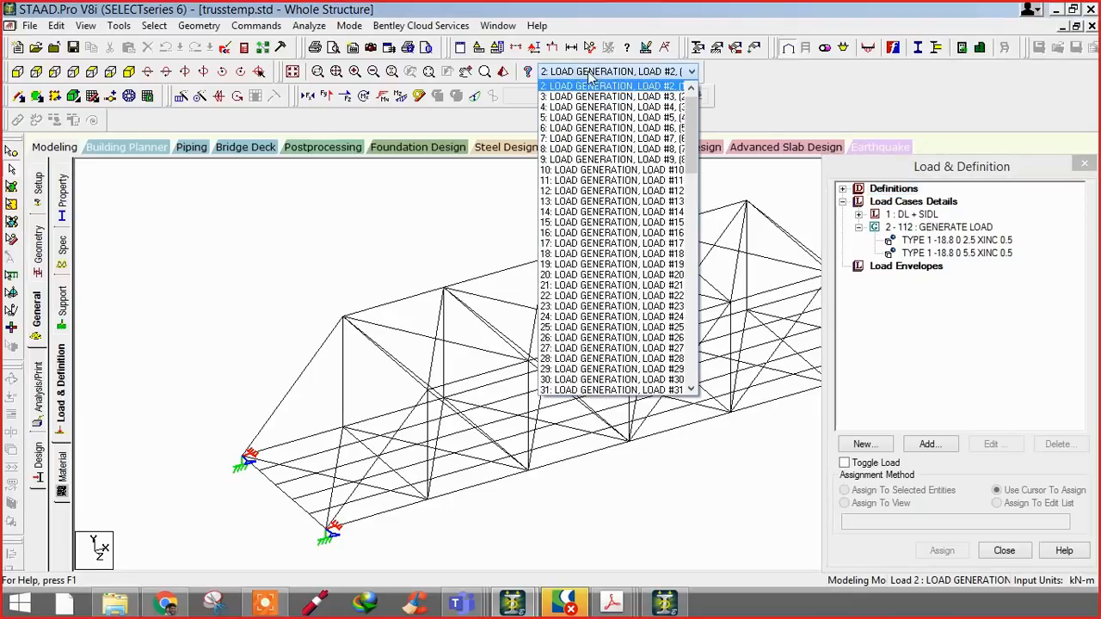
click(551, 86)
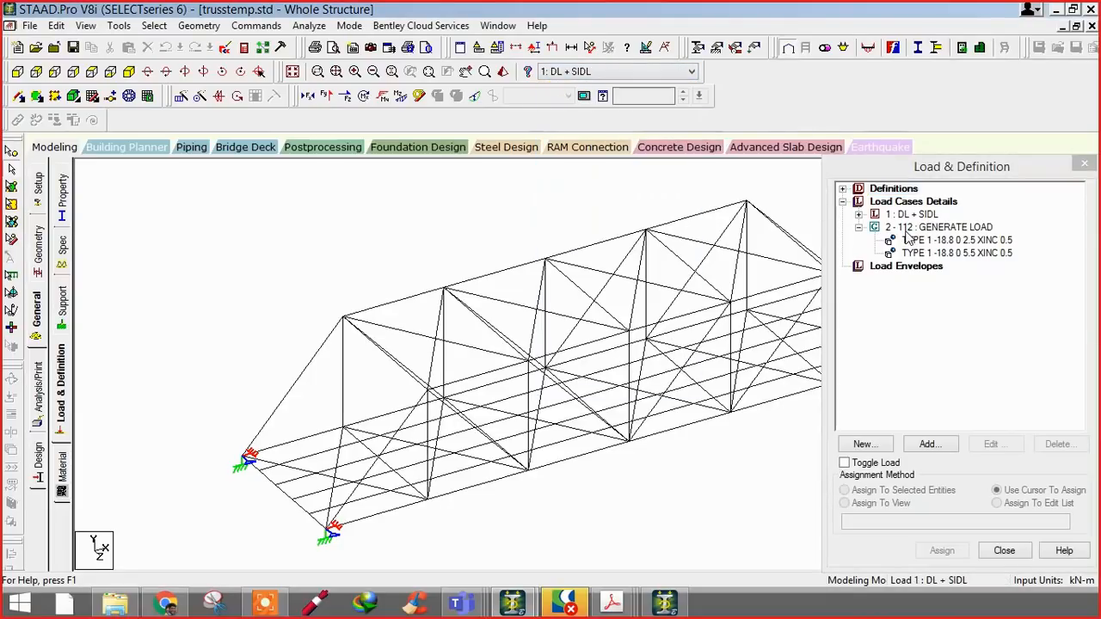
click(859, 227)
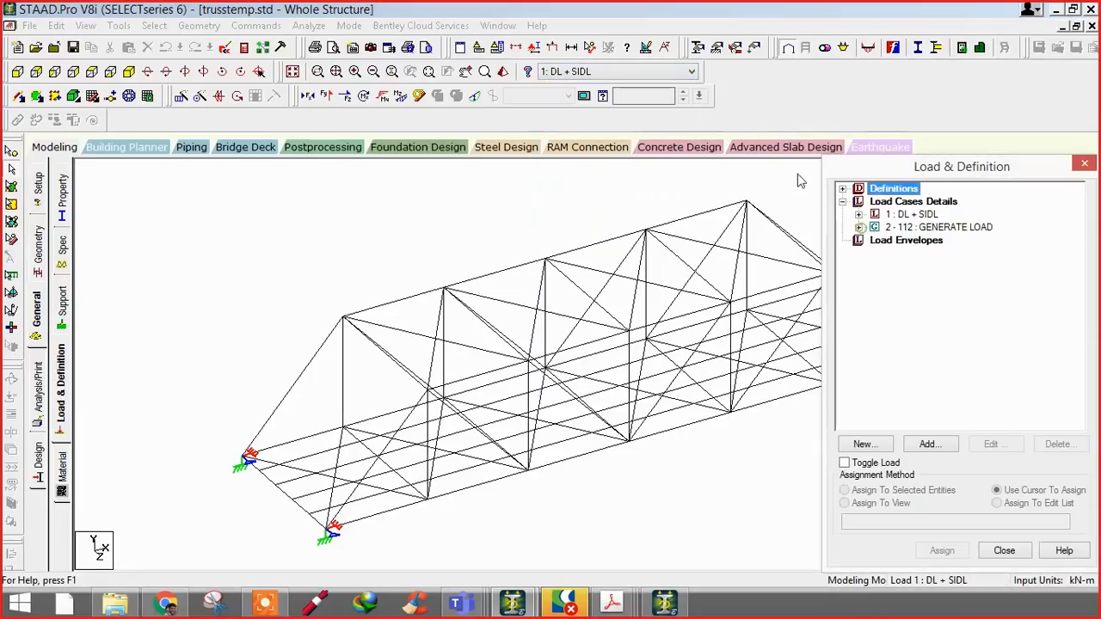
- Switch the active load to generated case 2 and browse the first few generated cases on the model
click(616, 72)
click(592, 99)
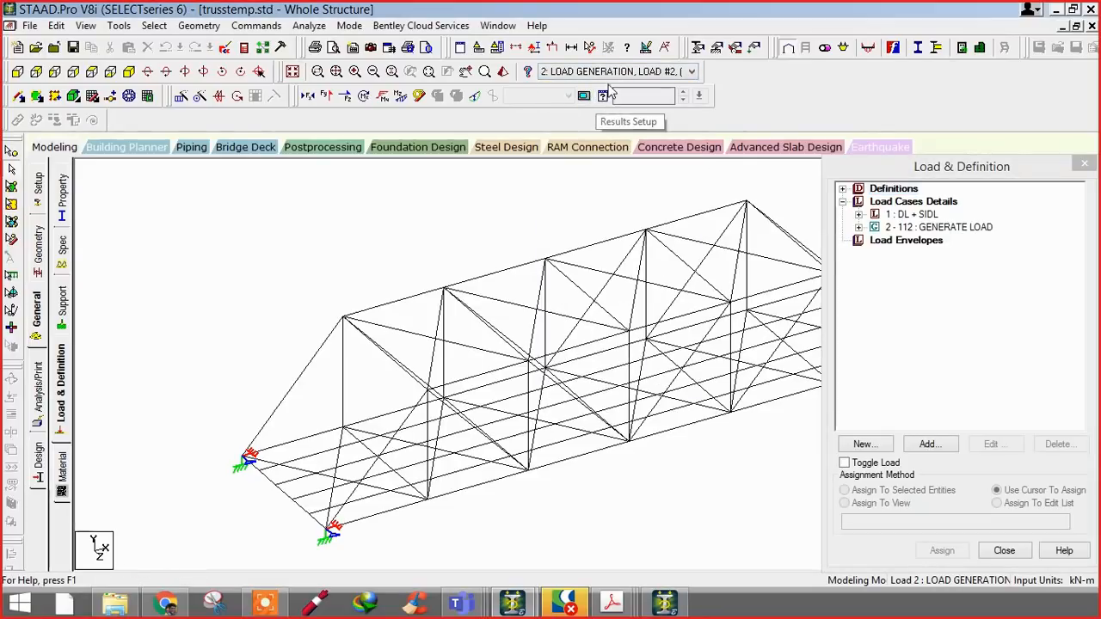
scroll(591, 71, down, 1)
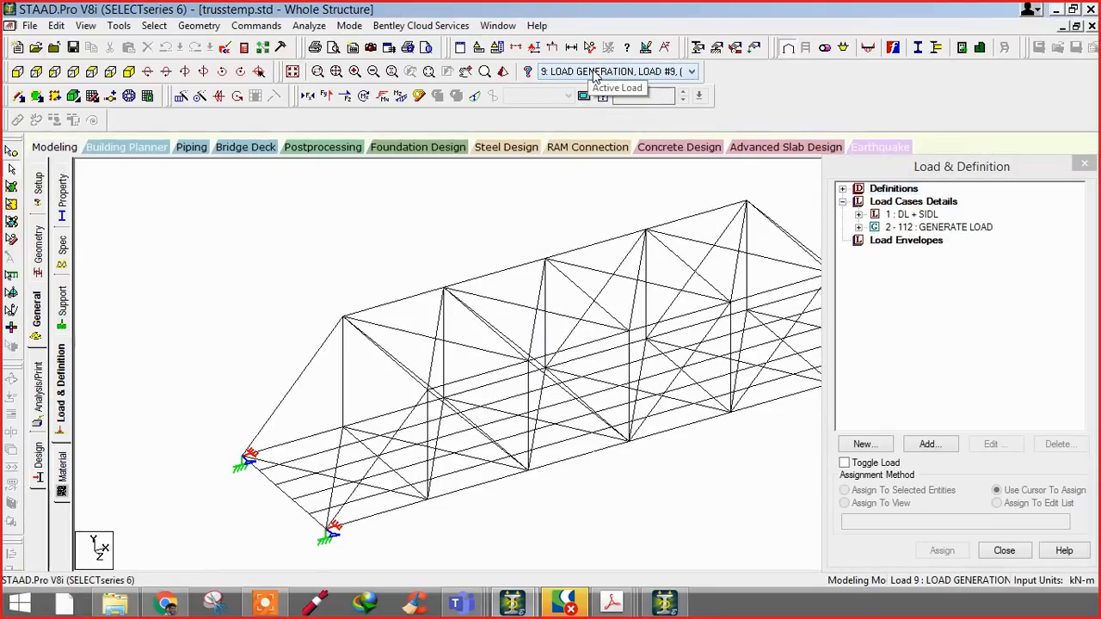
middle_drag(350, 201, 311, 195)
- Open the postprocessing results with all load cases selected and maximise the displacement view
click(323, 148)
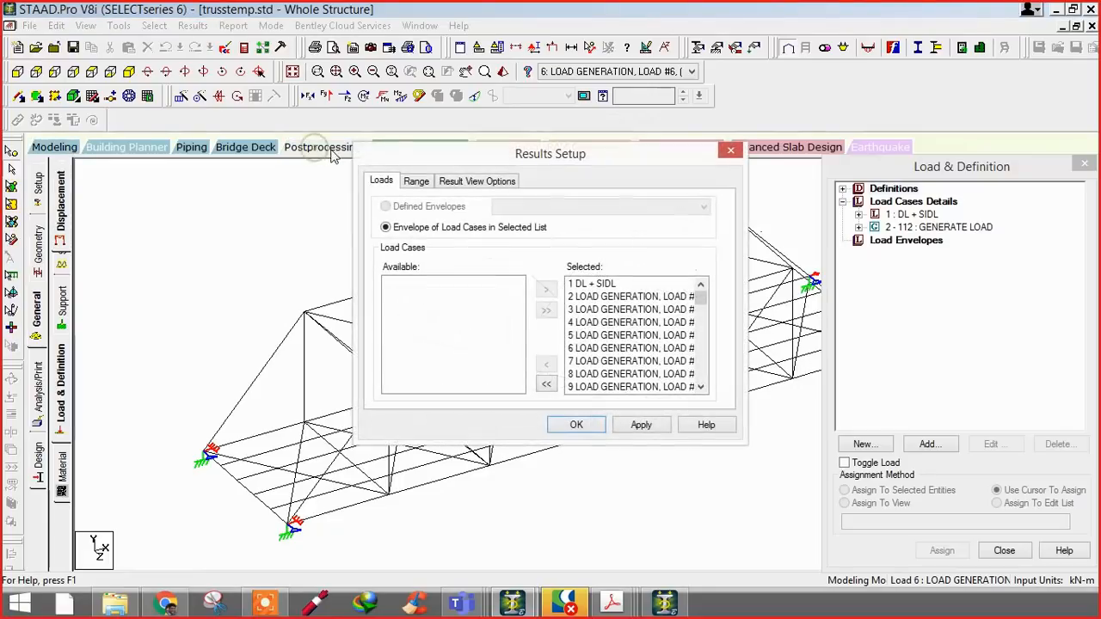
click(576, 424)
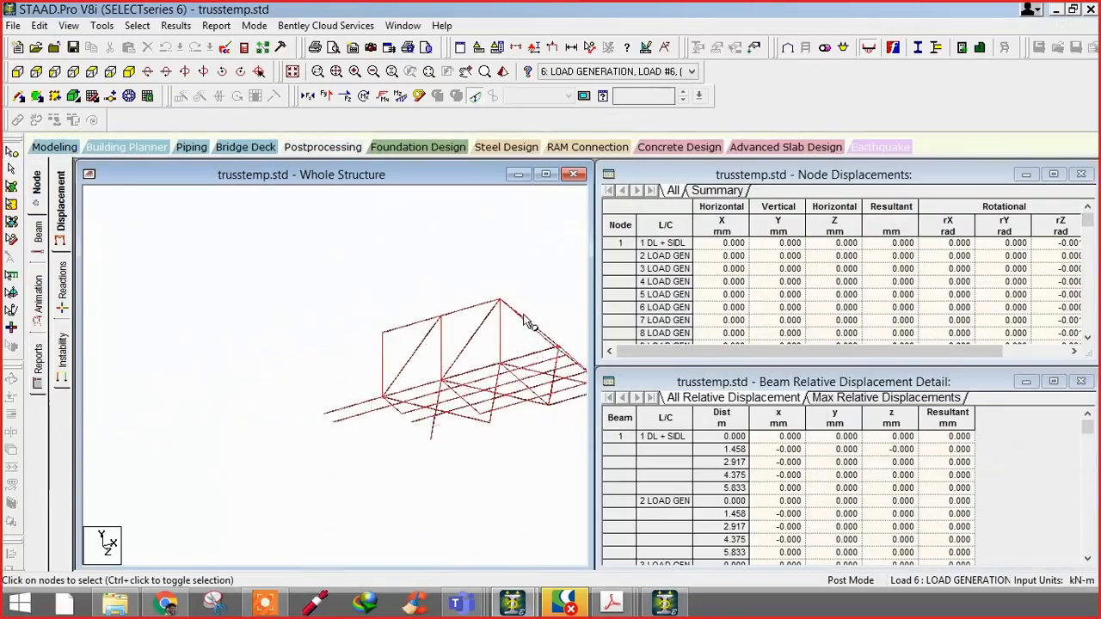
click(546, 175)
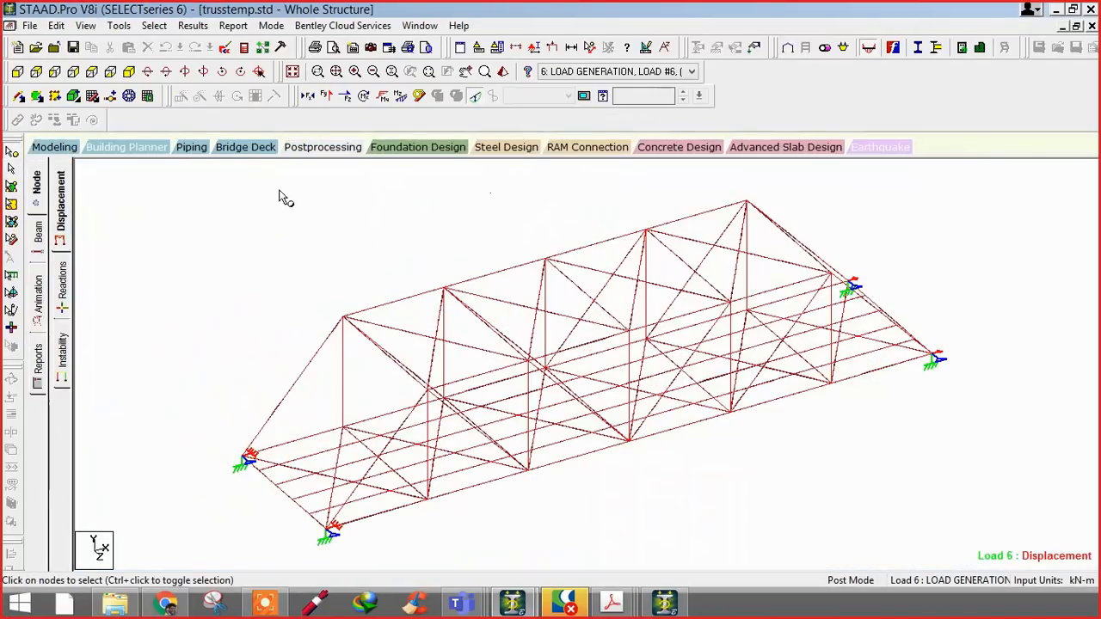
- Return to modeling mode, turn on the load display with values, and show the DL + SIDL loads
click(55, 150)
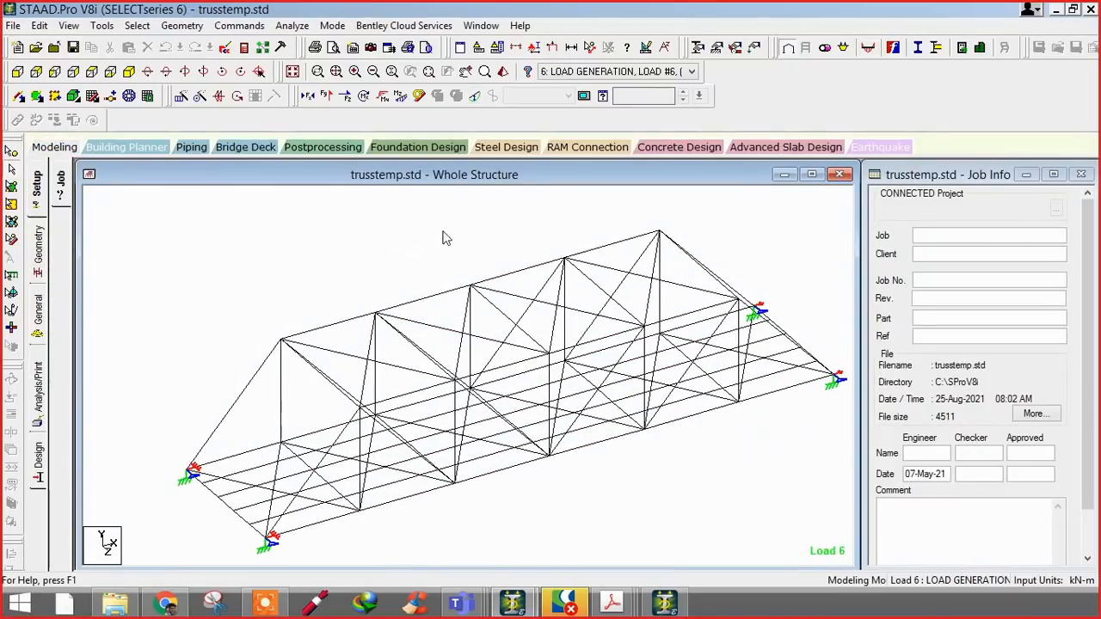
click(554, 48)
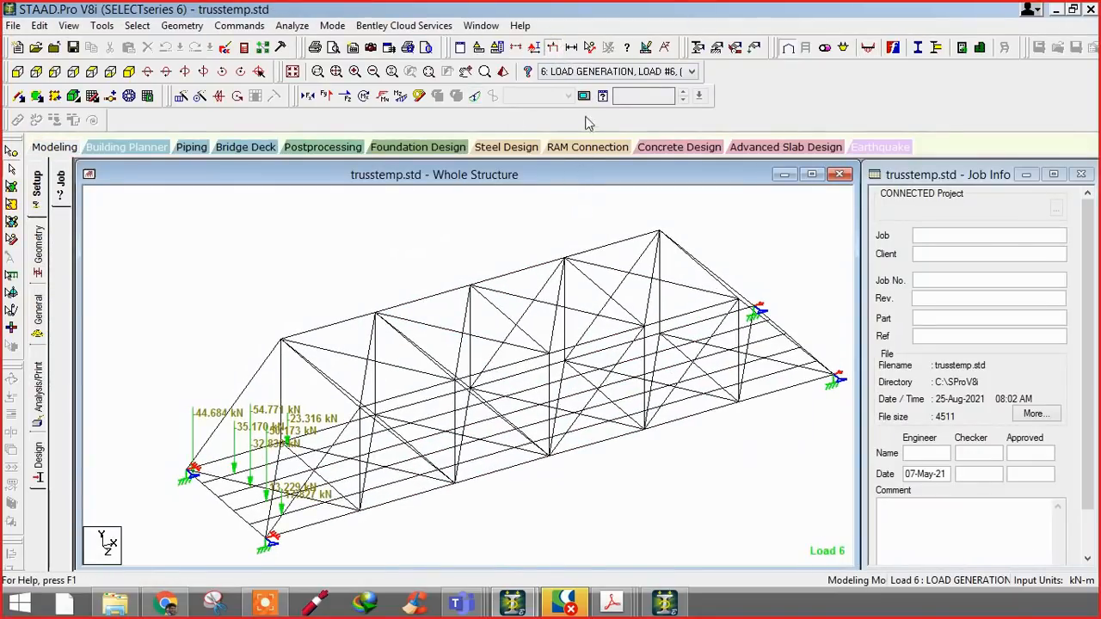
click(573, 73)
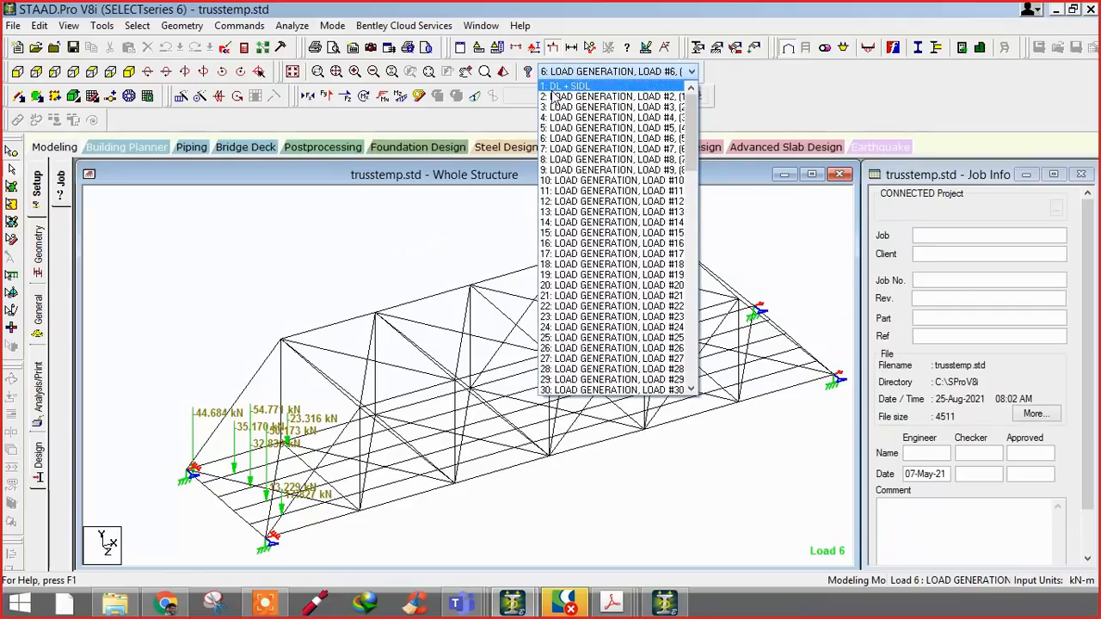
click(553, 87)
- Examine how the vehicle loads travel along the deck by stepping the active load from generated case 2 to case 55
click(568, 72)
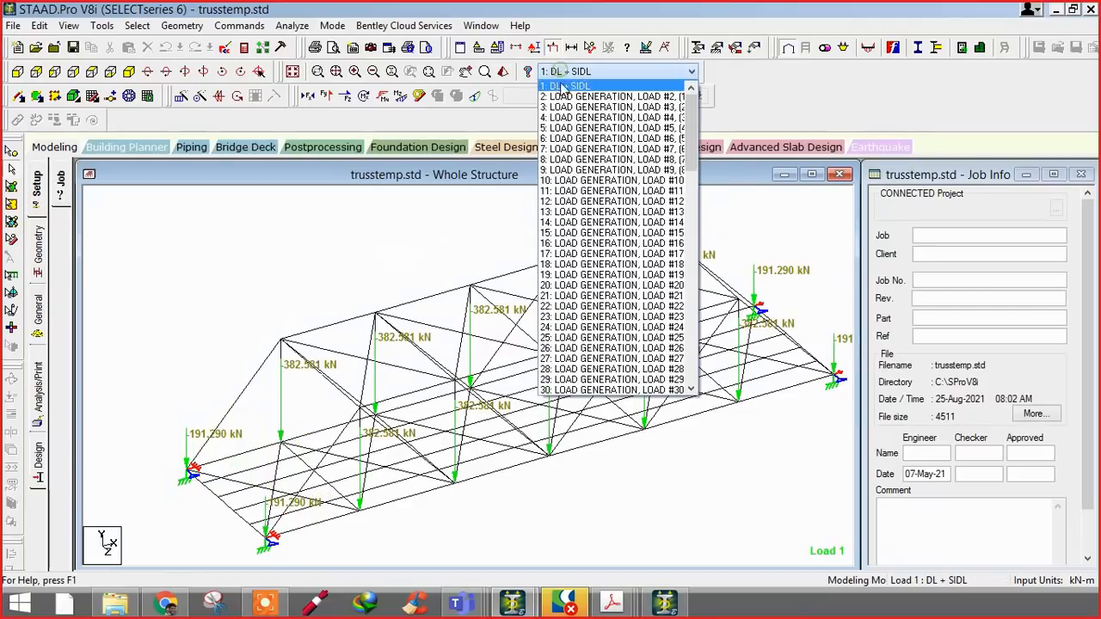
click(560, 96)
scroll(206, 493, up, 1)
middle_drag(207, 493, 275, 464)
scroll(275, 464, up, 1)
click(561, 77)
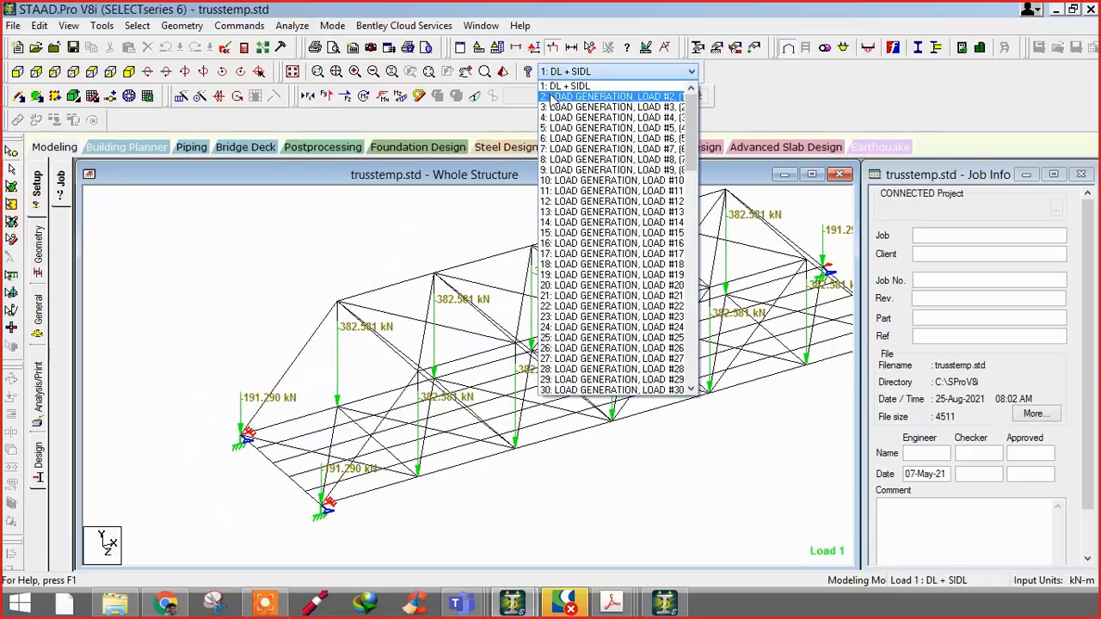
click(559, 95)
scroll(555, 79, up, 1)
scroll(555, 79, down, 5)
scroll(555, 79, down, 9)
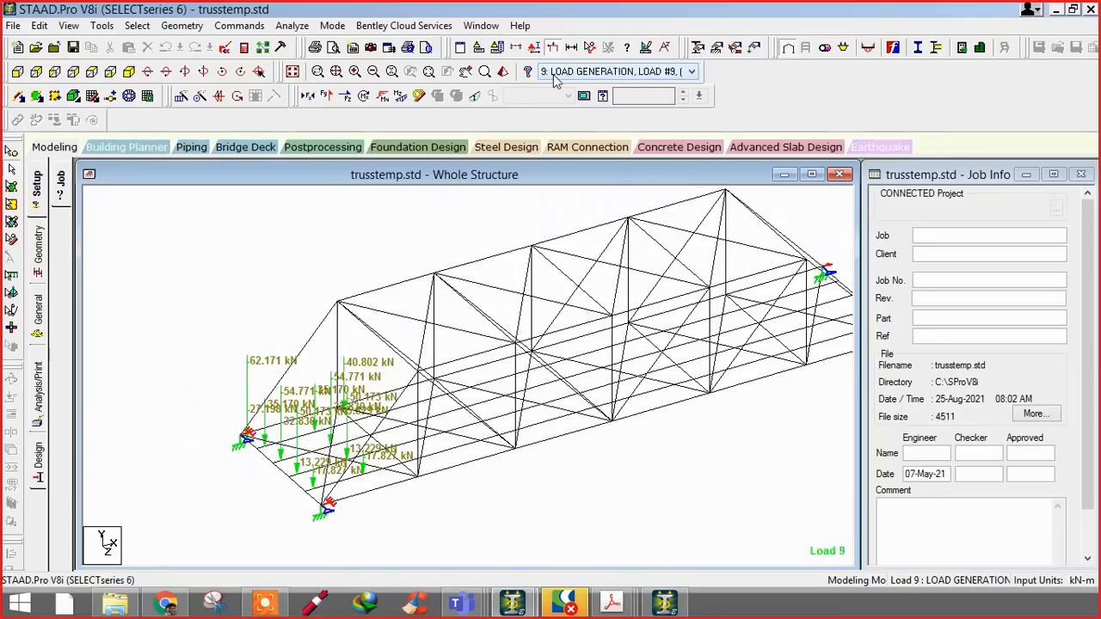
scroll(560, 79, down, 9)
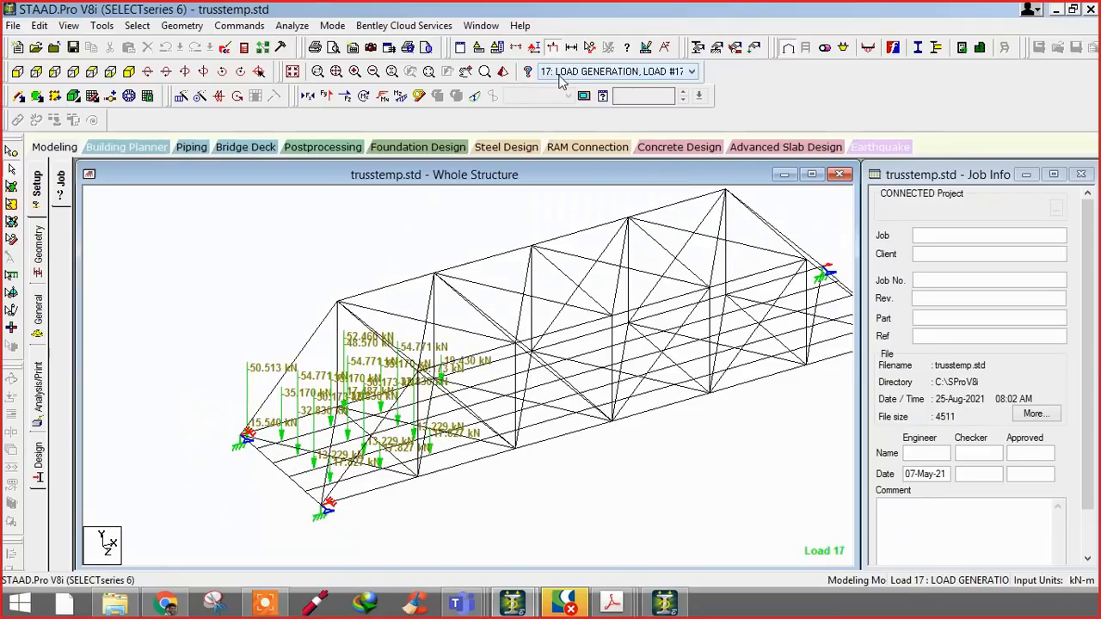
scroll(561, 79, down, 13)
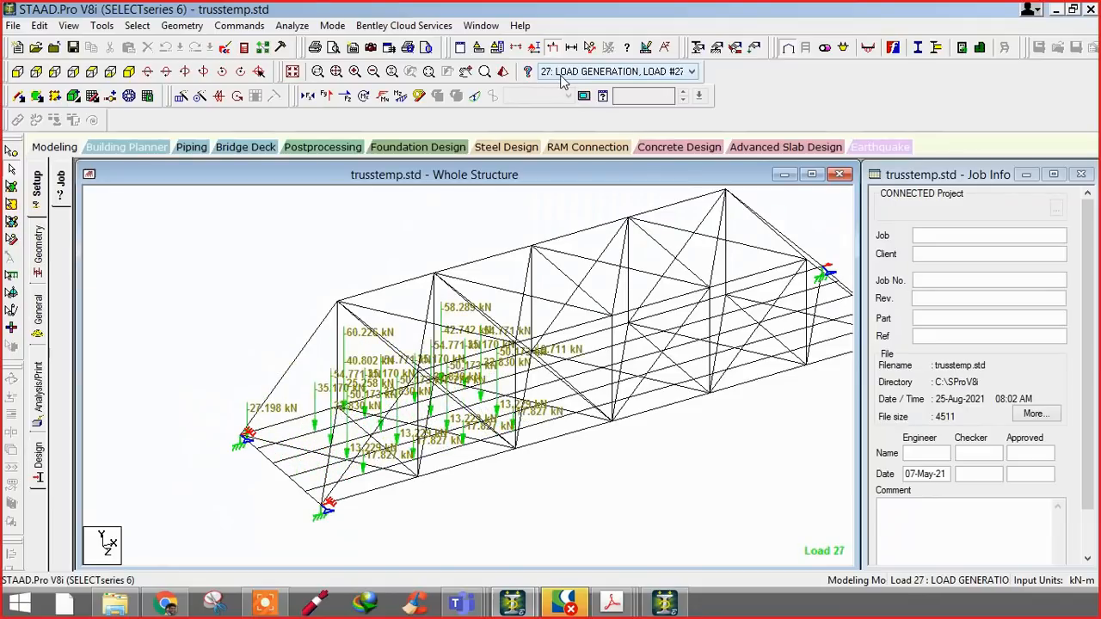
scroll(567, 79, down, 20)
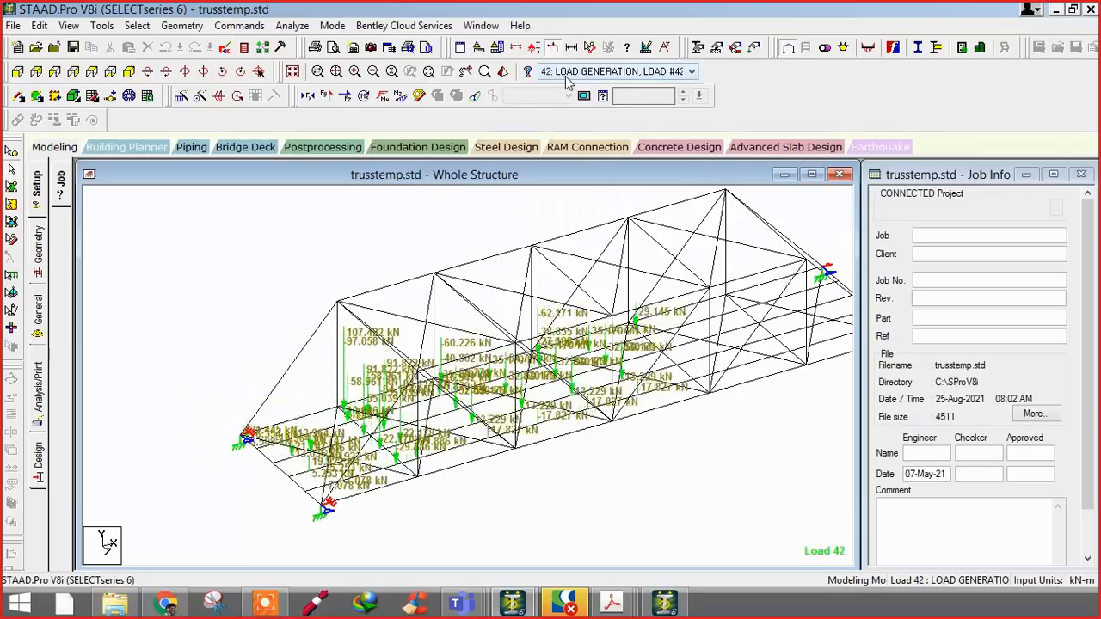
scroll(574, 79, down, 7)
scroll(576, 80, up, 19)
scroll(575, 80, down, 8)
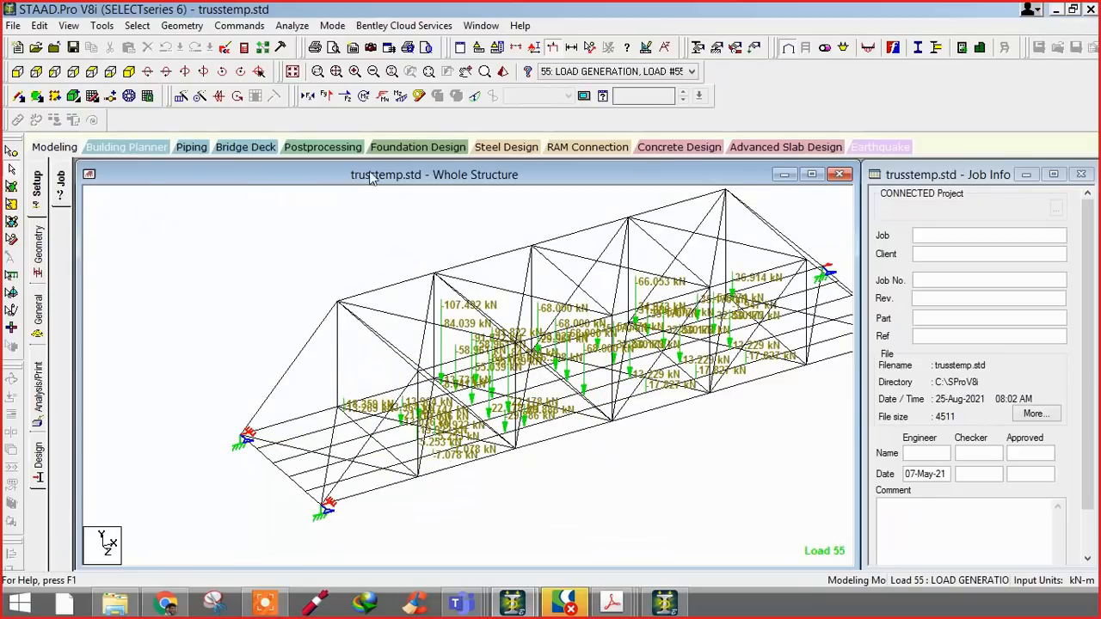
- Examine the support reactions in postprocessing for generated load cases 55 and 57
click(357, 149)
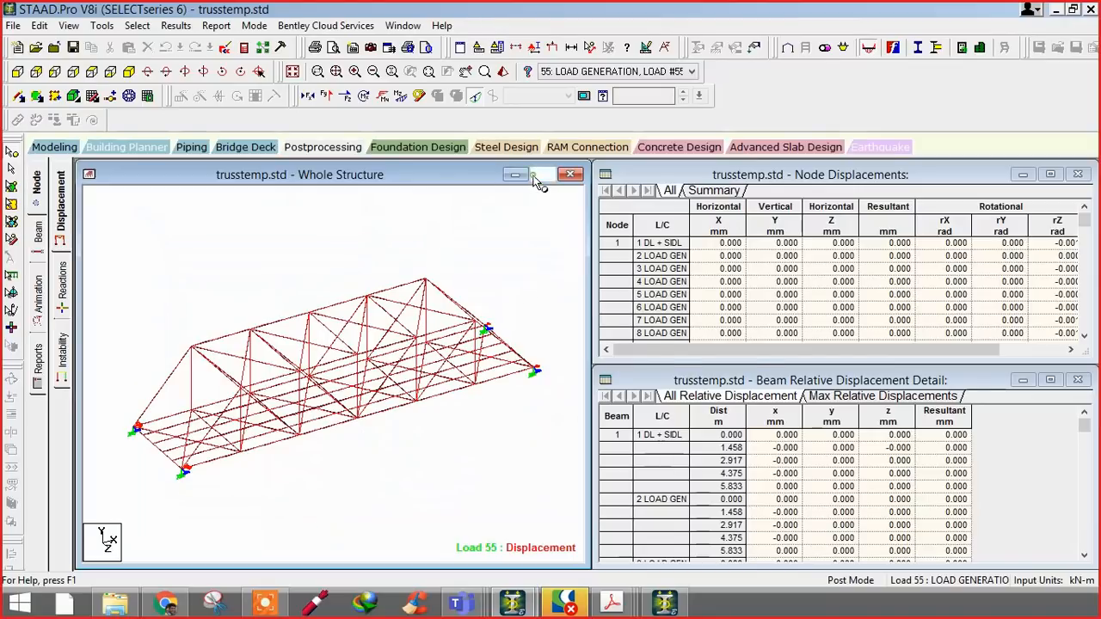
click(542, 175)
click(62, 284)
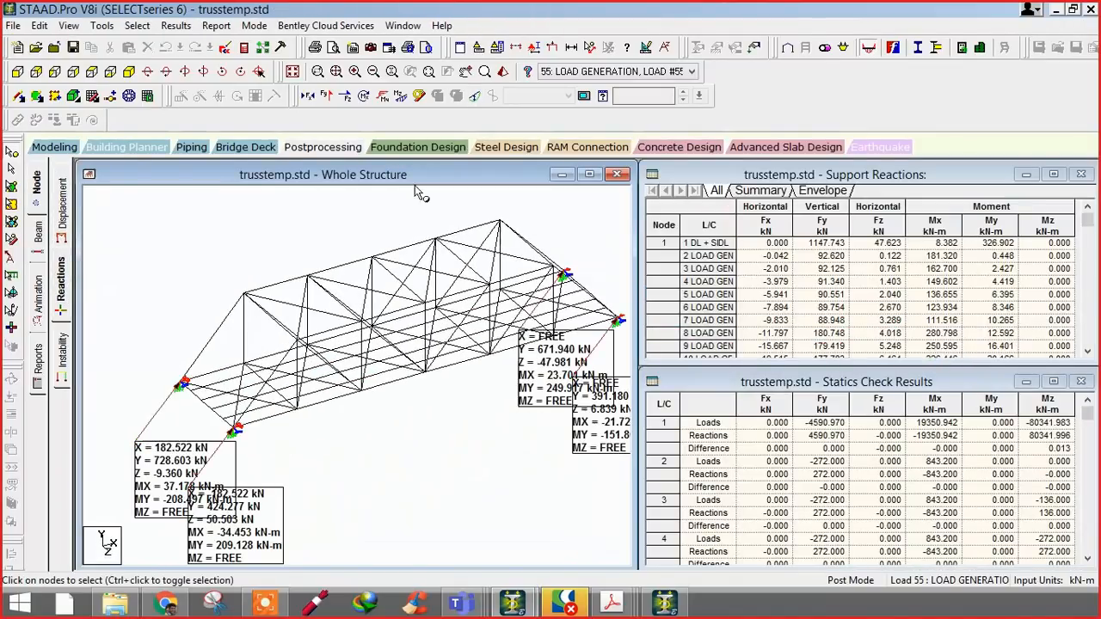
click(564, 71)
click(566, 207)
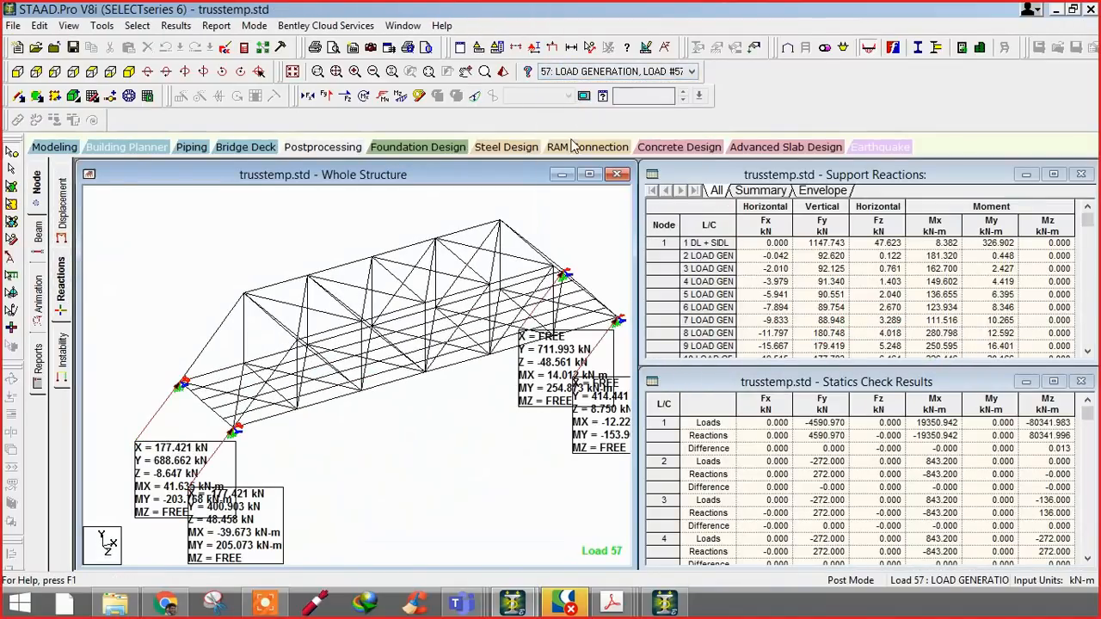
click(574, 74)
scroll(604, 115, up, 10)
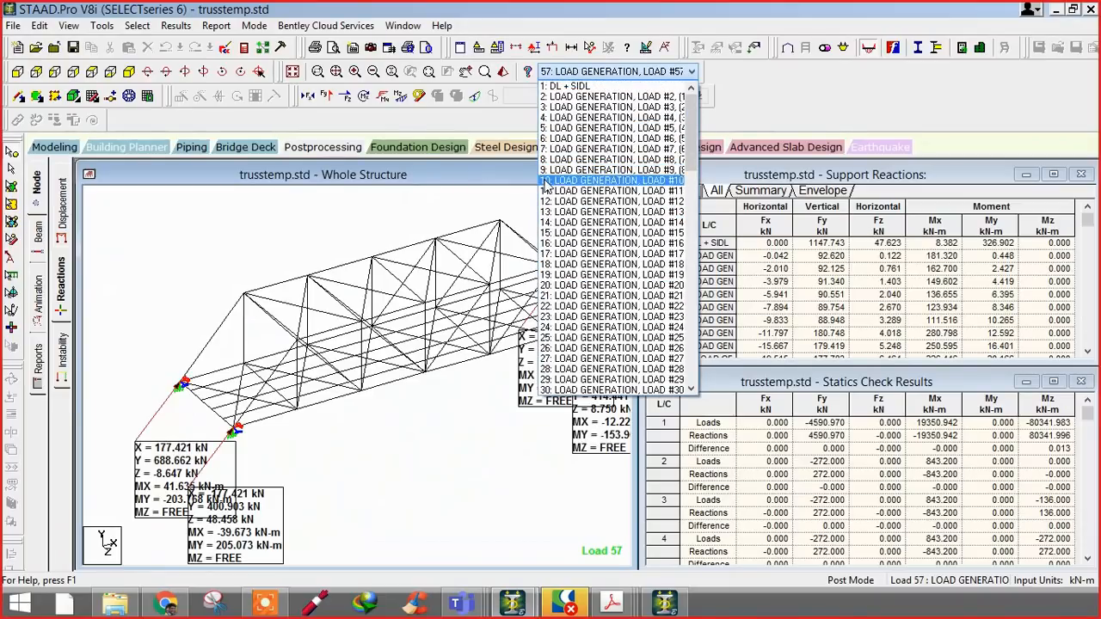
- Show the beam force results and examine the Bending Z diagram for load case 57 in the maximised structure view
click(39, 234)
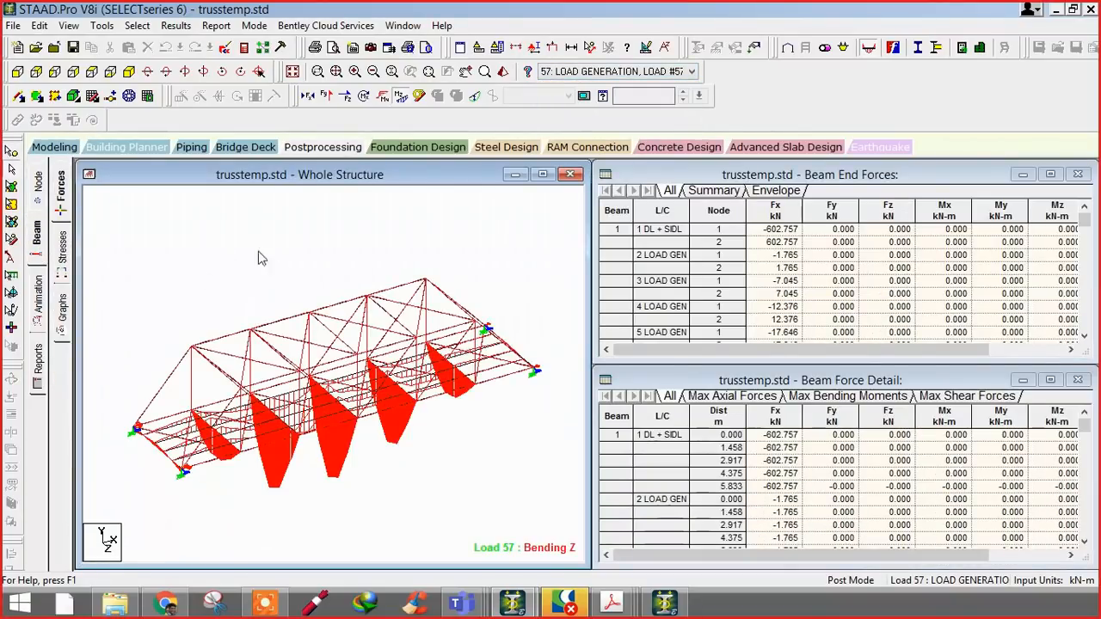
middle_drag(312, 312, 351, 288)
scroll(373, 239, up, 1)
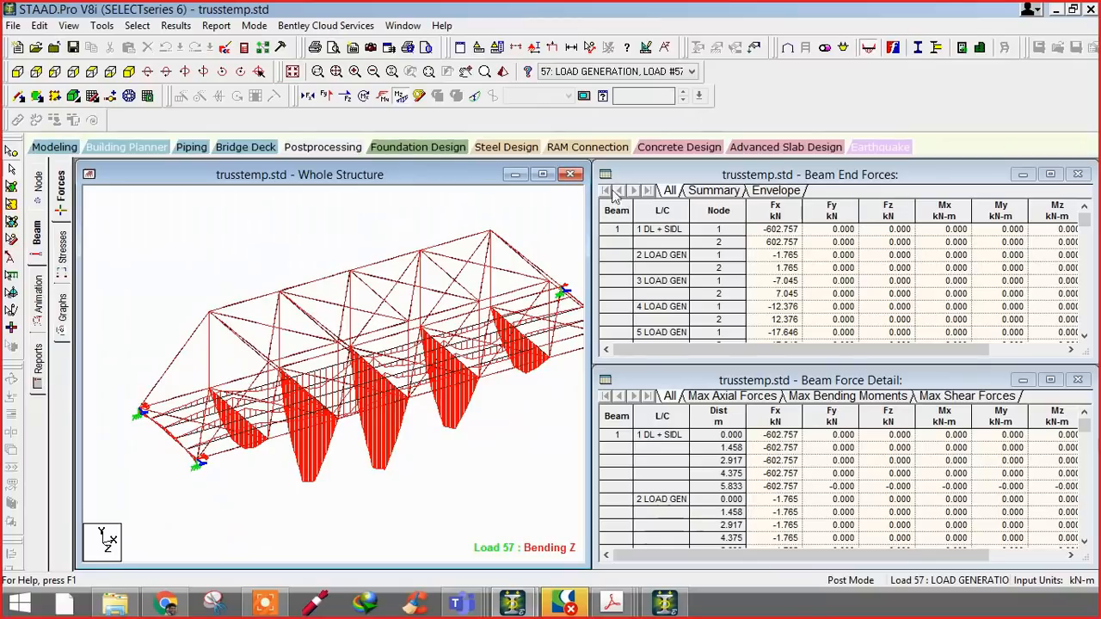
click(543, 174)
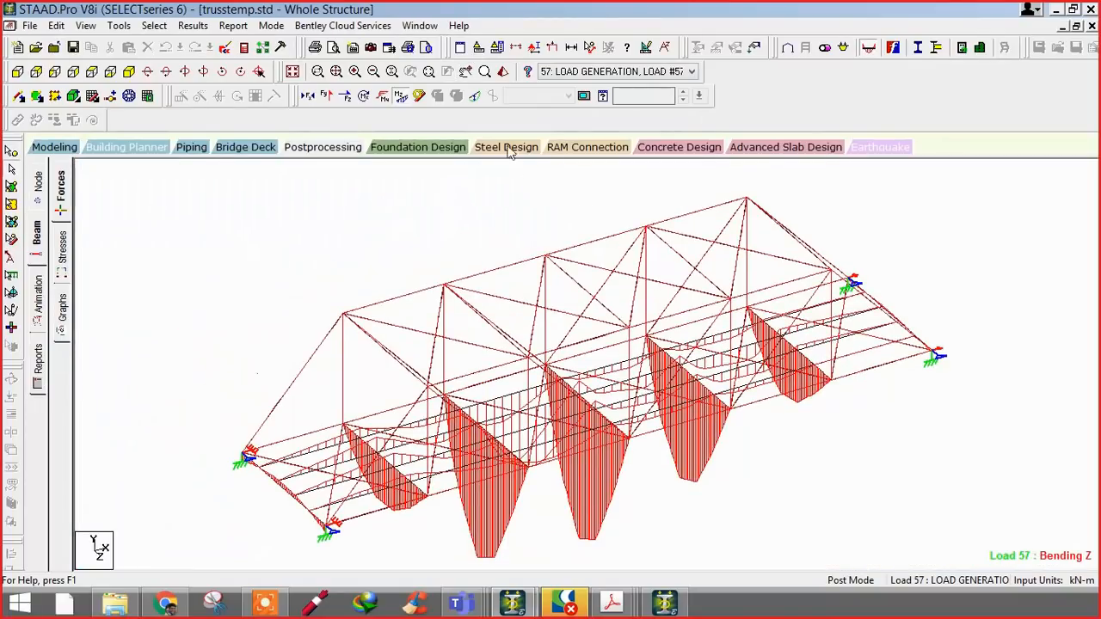
- Replace the bending diagram with the axial force diagram for load case 57 and reduce its diagram scale until it is readable
click(401, 95)
click(401, 95)
click(401, 96)
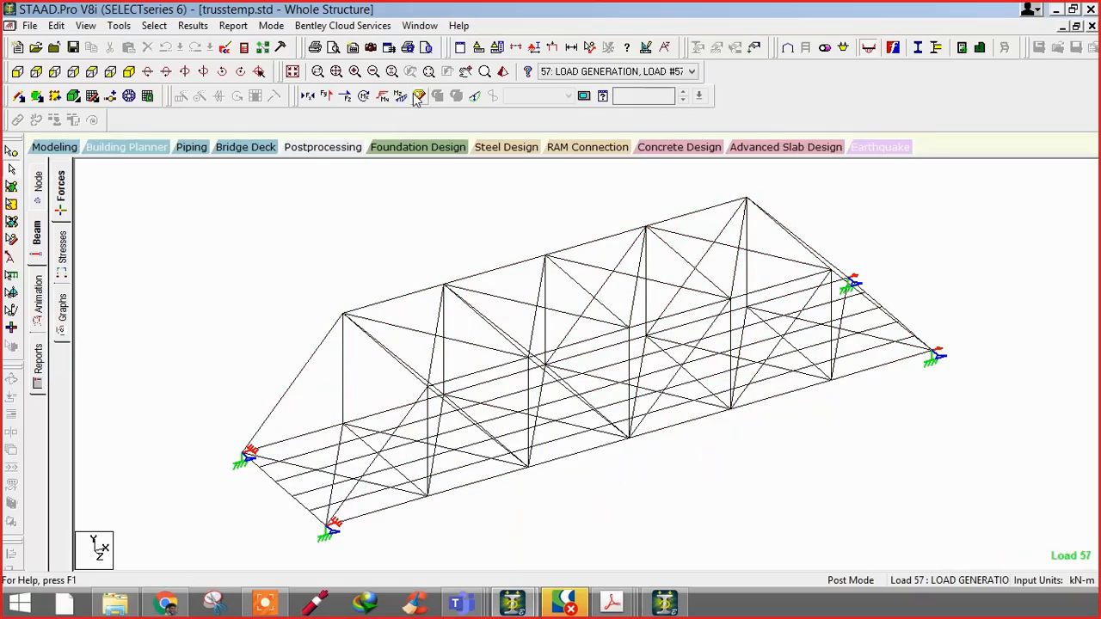
click(312, 97)
ctrl+scroll(348, 329, down, 5)
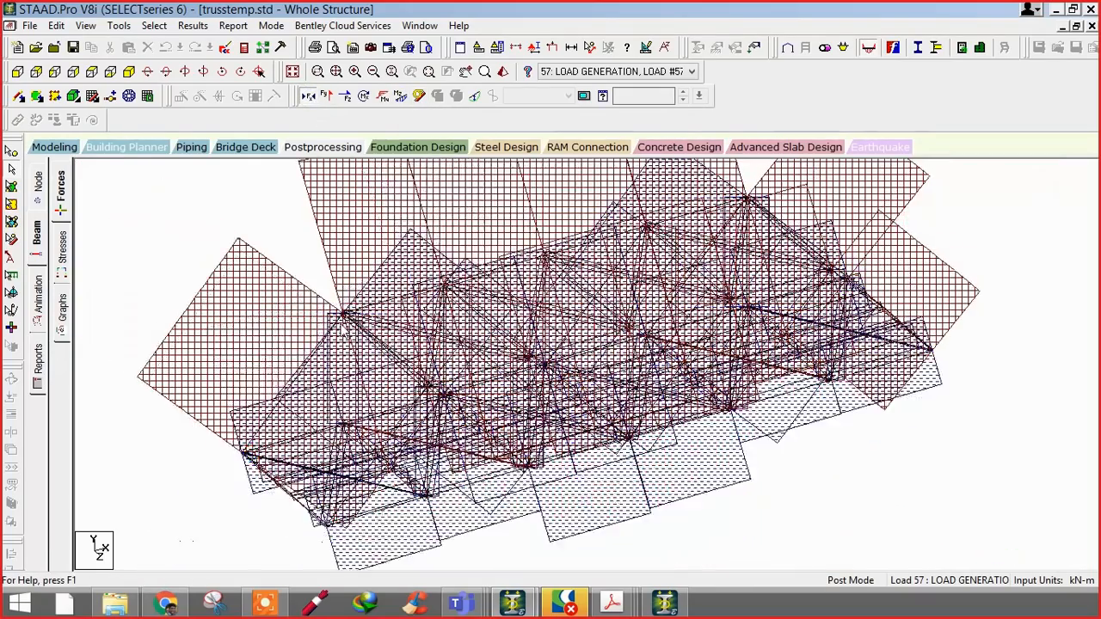
ctrl+scroll(326, 350, down, 3)
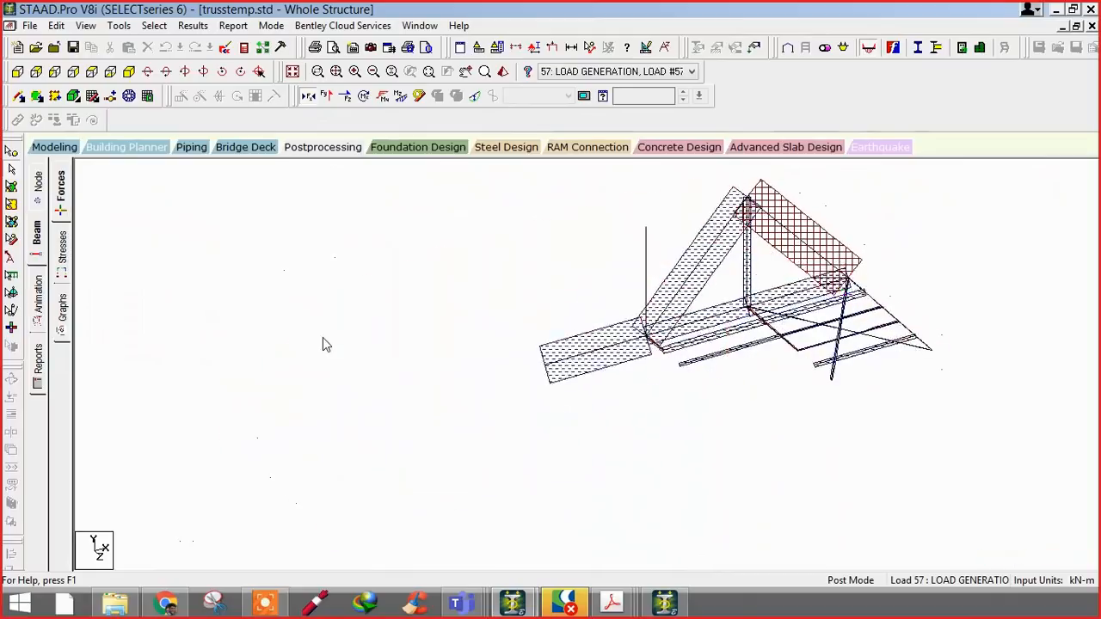
middle_drag(481, 443, 382, 451)
scroll(381, 451, down, 2)
ctrl+scroll(381, 451, down, 1)
- Compare the axial force diagrams for DL + SIDL and the generated load cases from 2 up to 21
click(571, 74)
scroll(571, 93, up, 7)
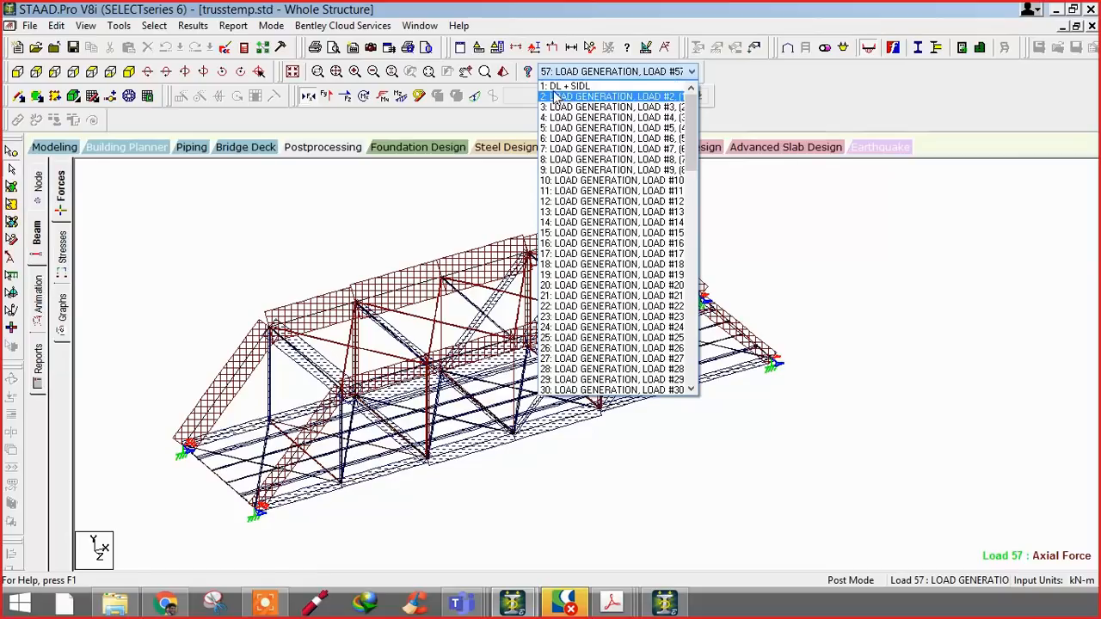
click(557, 89)
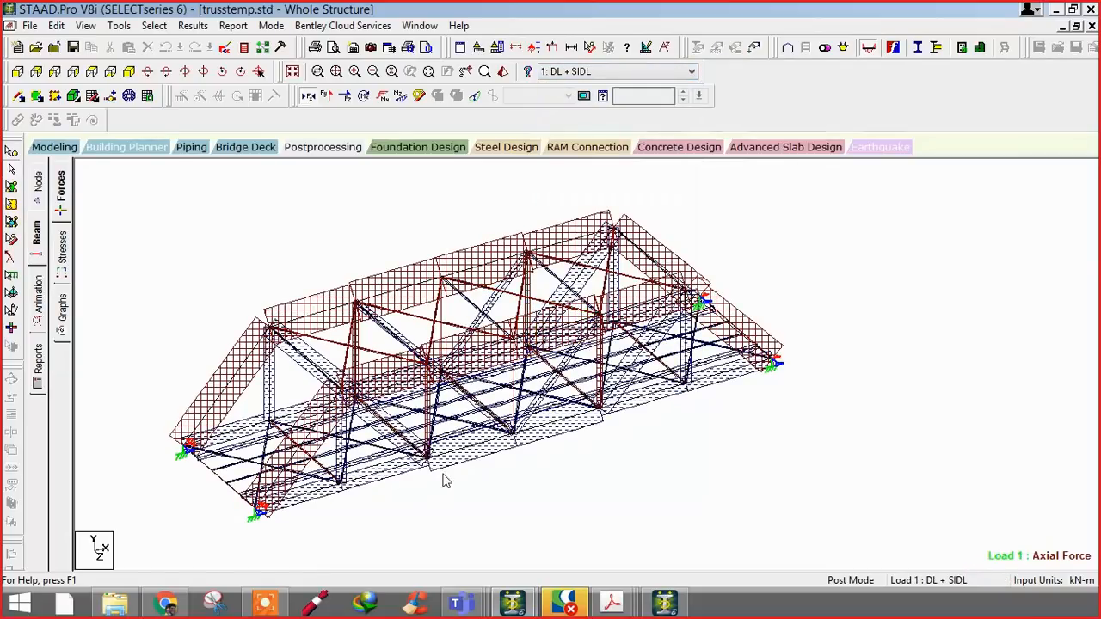
click(572, 73)
click(575, 97)
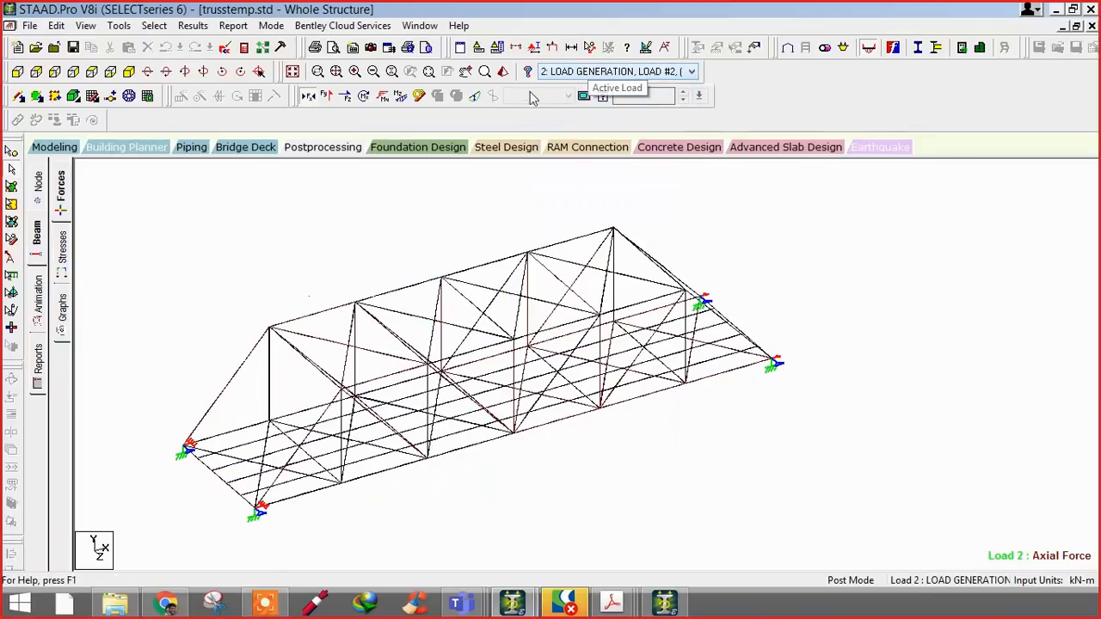
scroll(574, 82, up, 1)
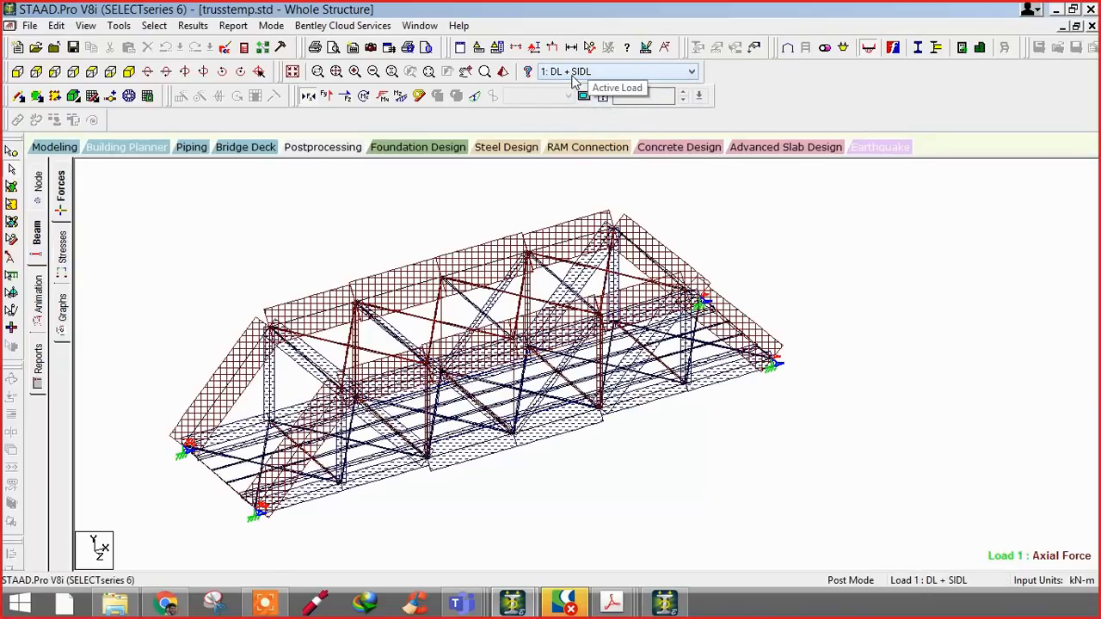
scroll(574, 78, down, 20)
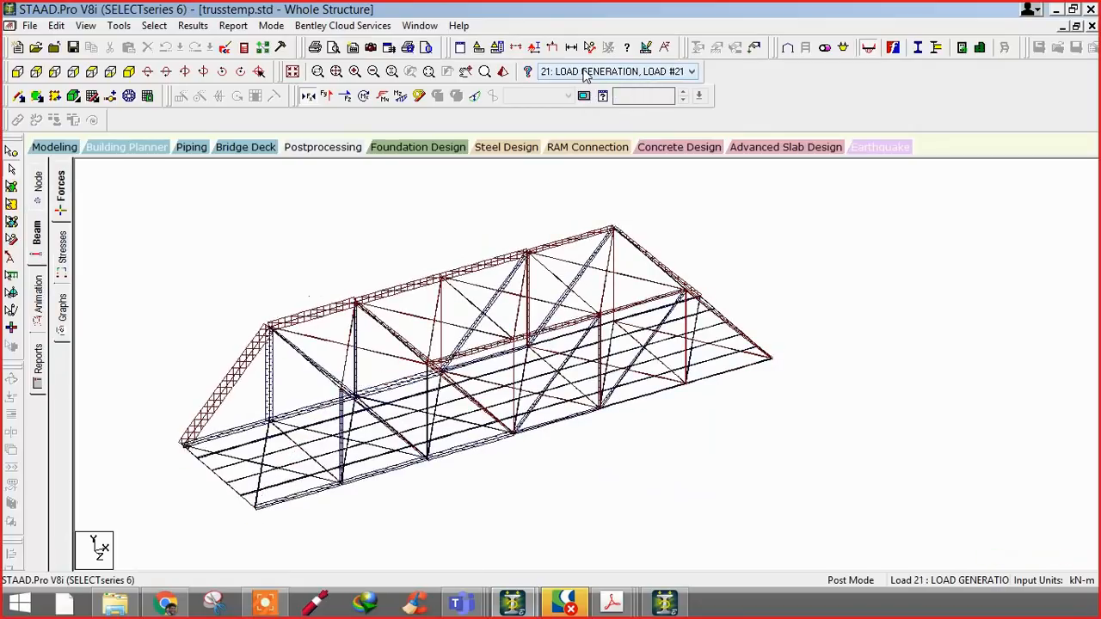
- Step through the axial force diagrams of the generated load cases after 21 and examine load case 104
scroll(585, 75, down, 20)
scroll(594, 76, down, 20)
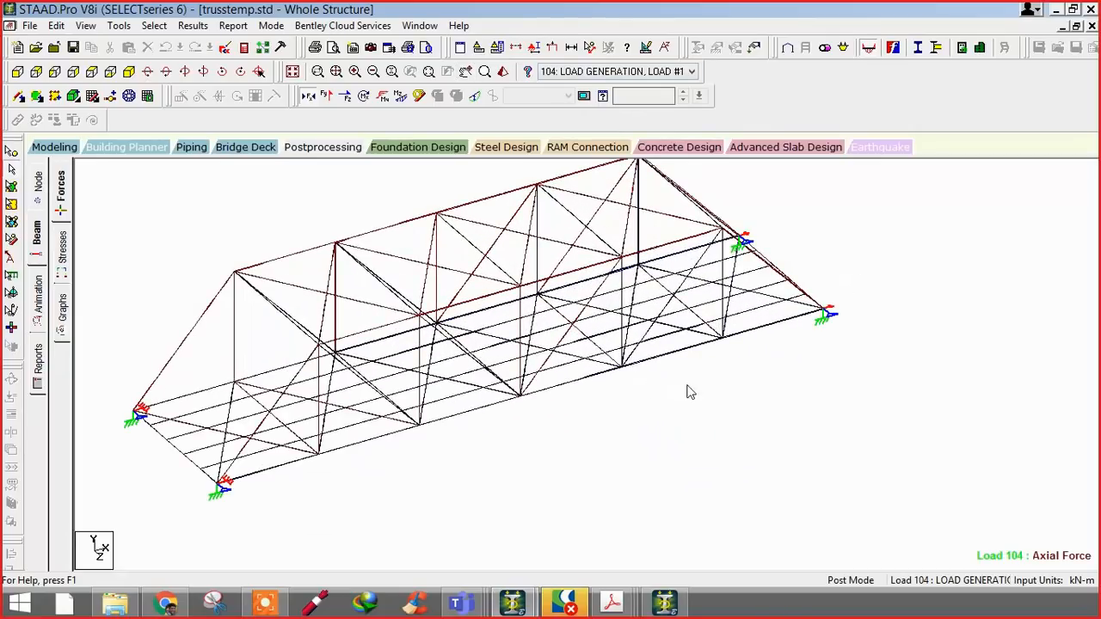
middle_drag(591, 410, 699, 486)
middle_drag(594, 493, 576, 459)
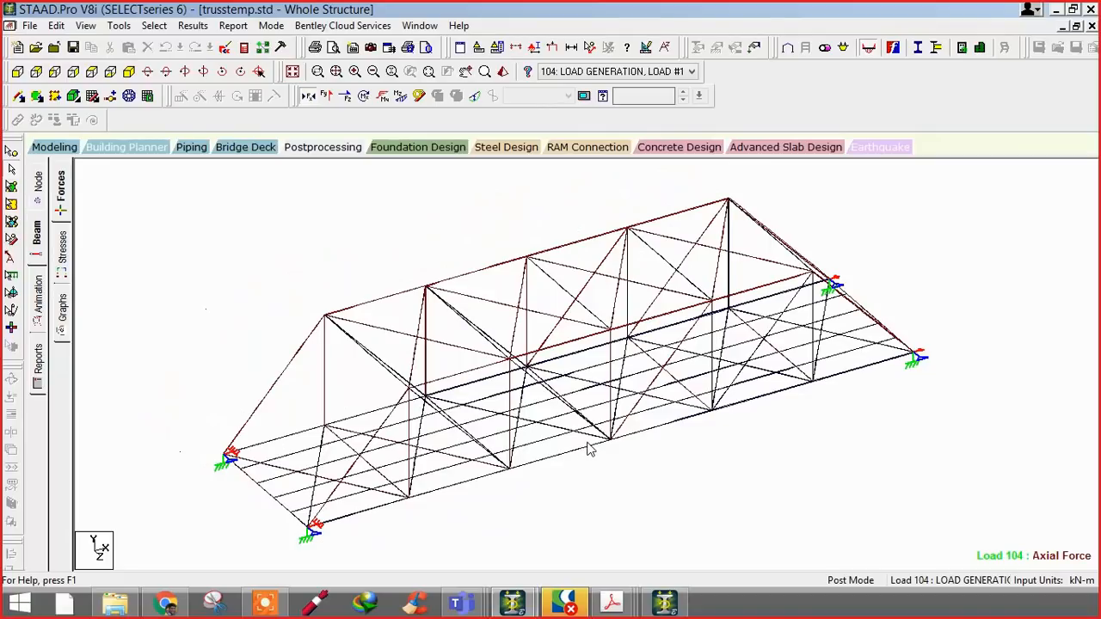
click(612, 603)
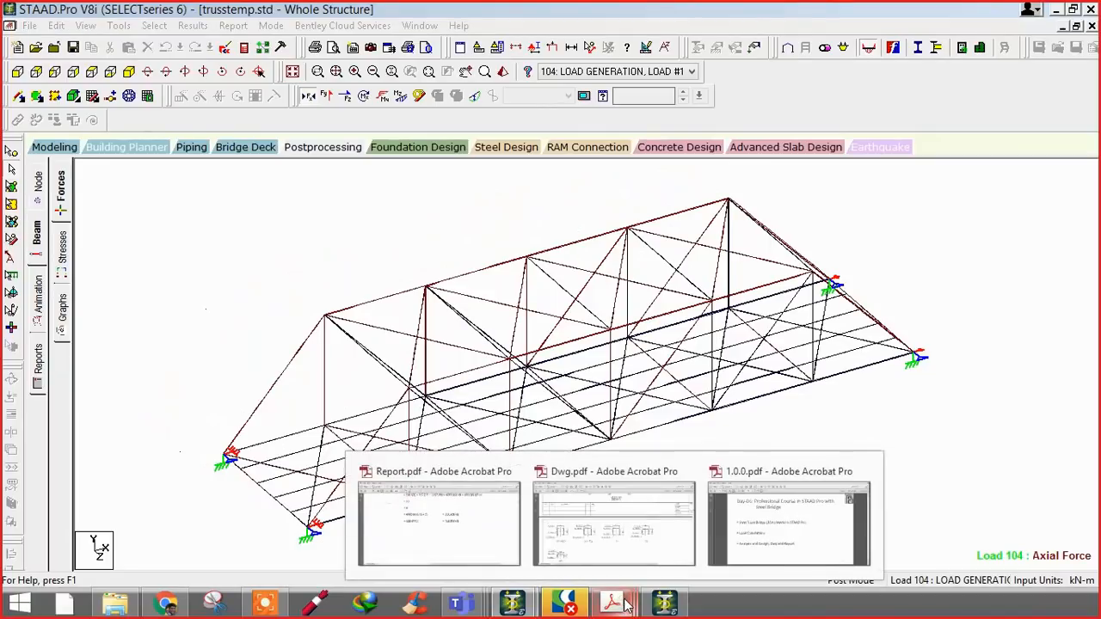
click(233, 395)
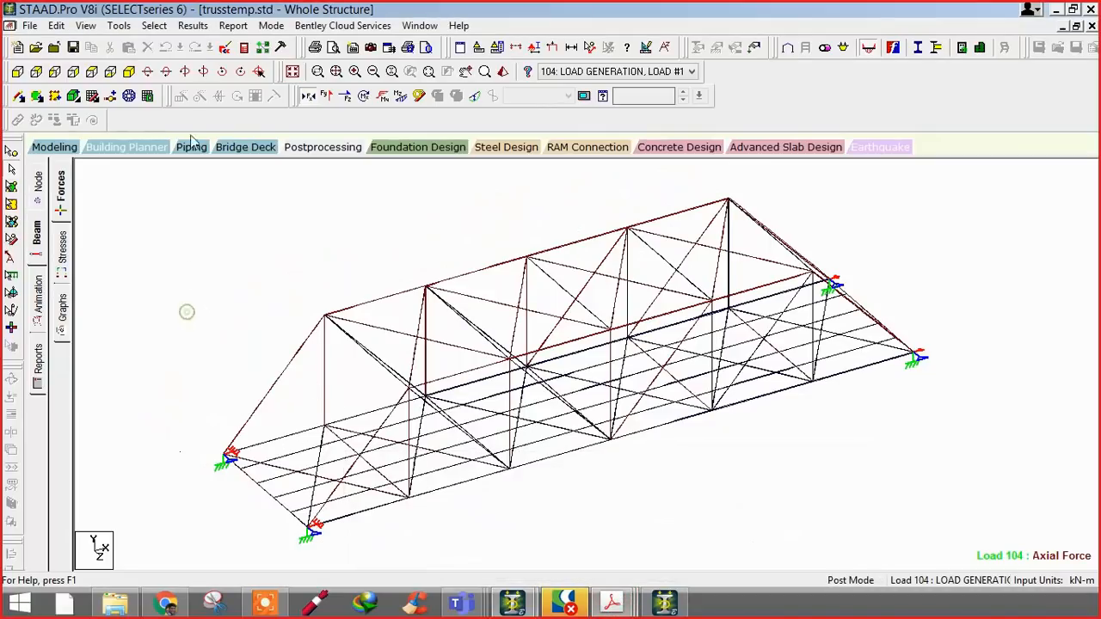
click(154, 24)
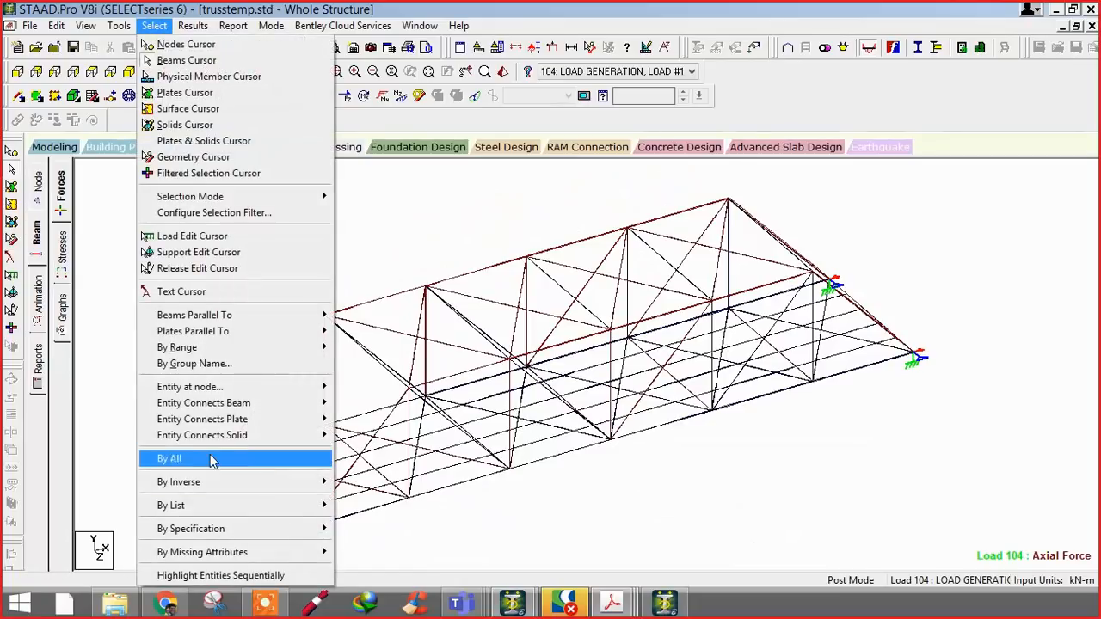
click(209, 364)
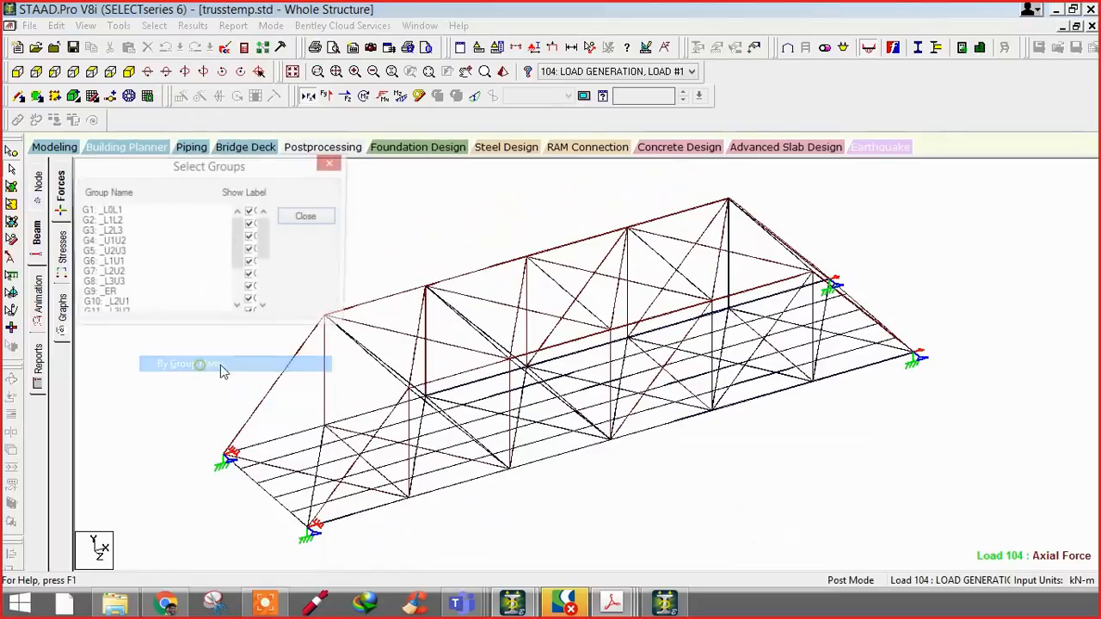
click(332, 164)
- Reload the postprocessing results with the structure view maximised and keep only 1 DL + SIDL in the results setup's selected load cases
click(312, 149)
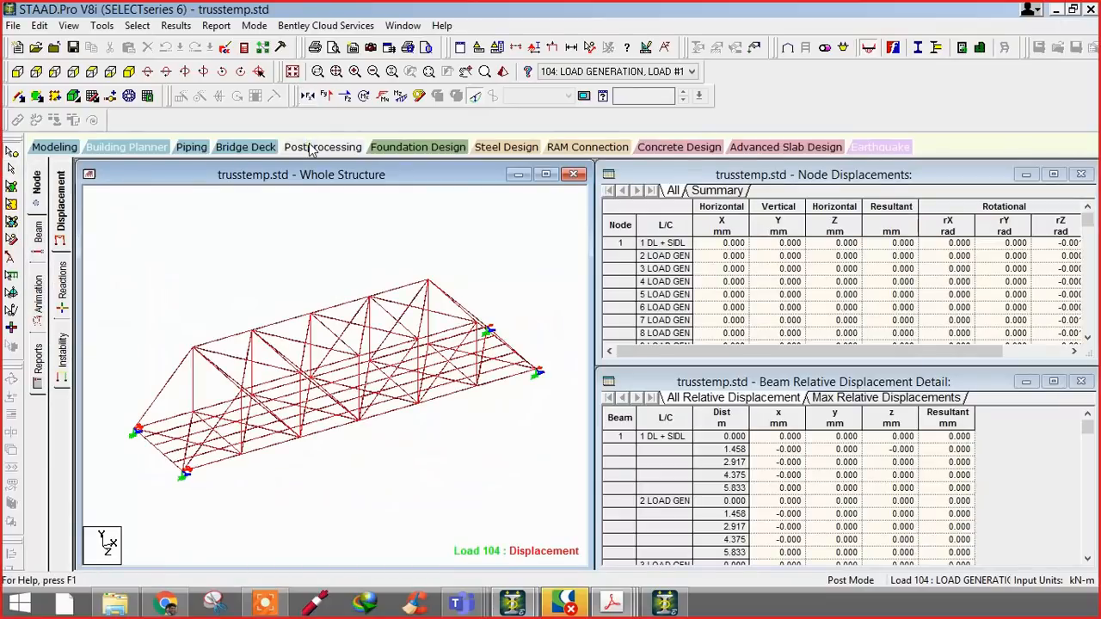
click(546, 174)
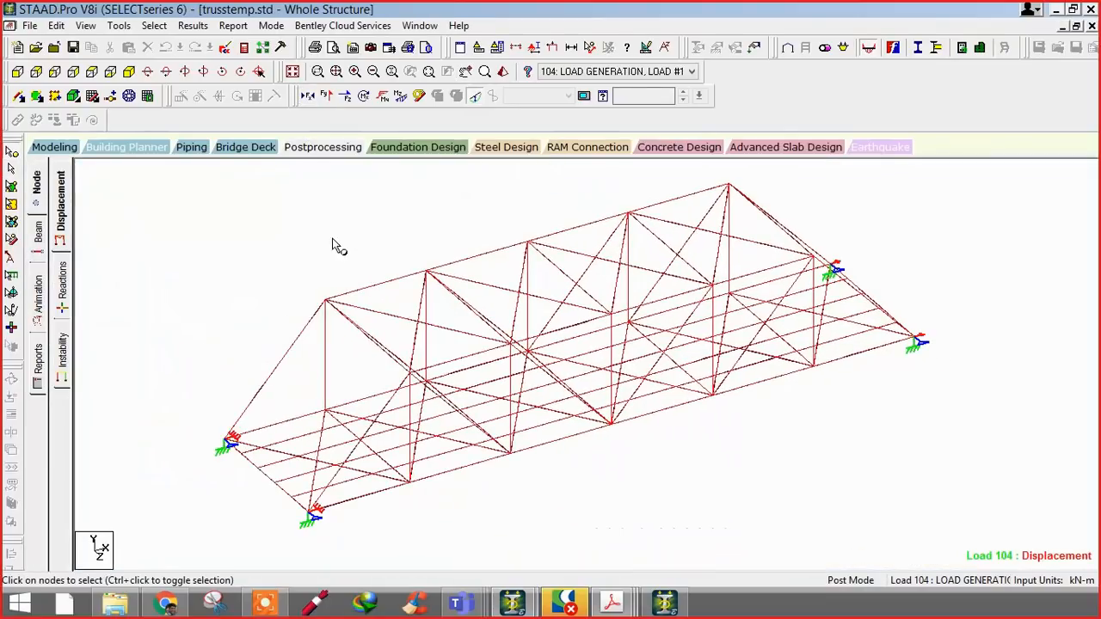
click(193, 26)
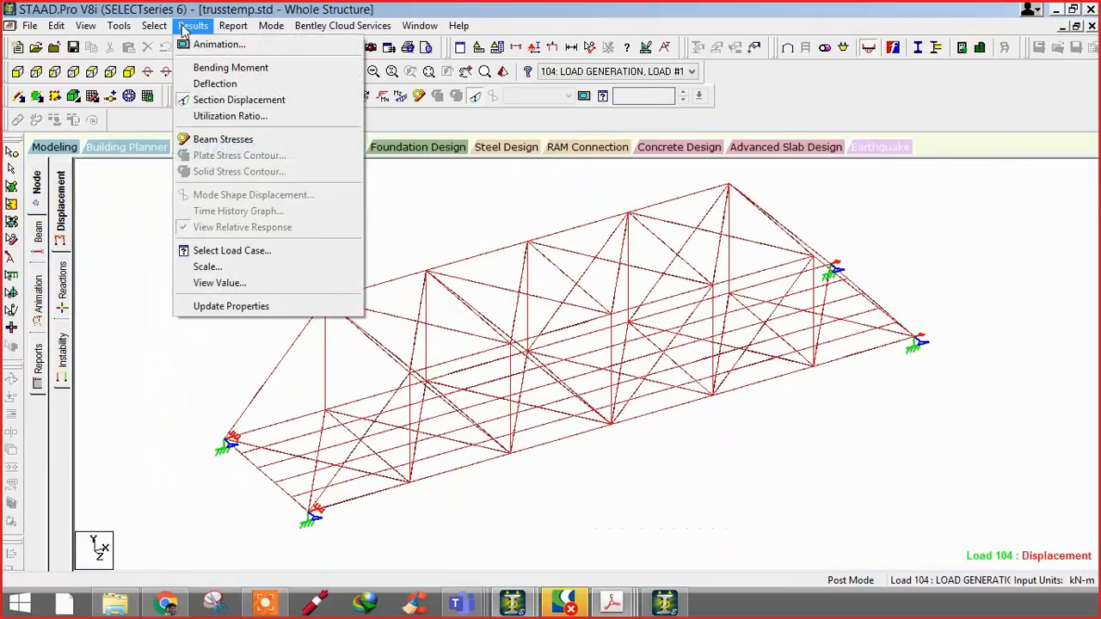
click(217, 256)
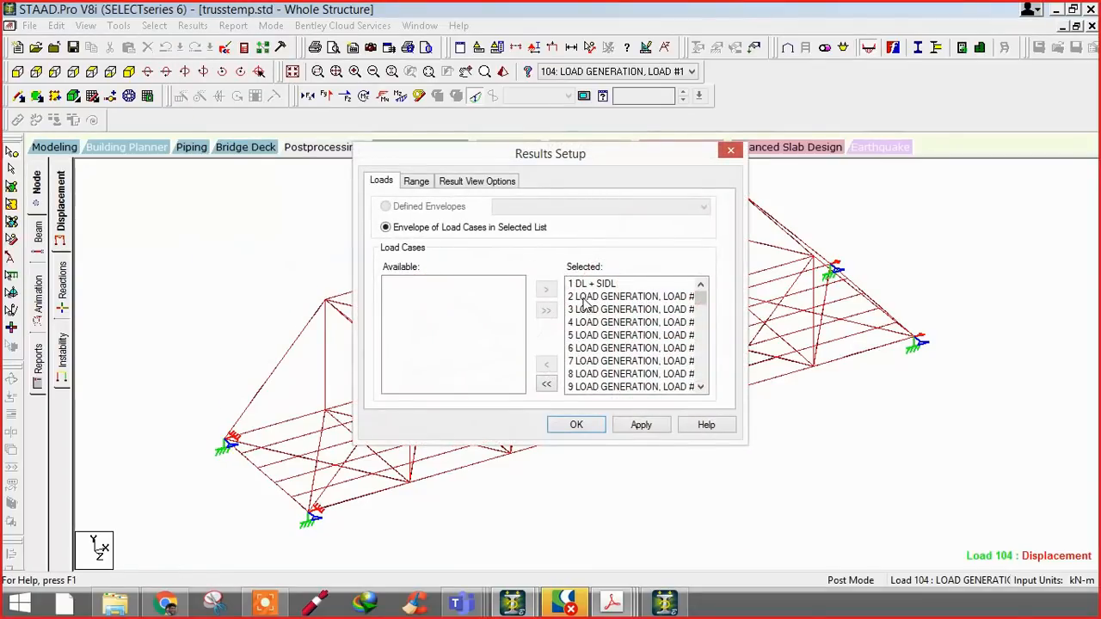
drag(584, 303, 602, 452)
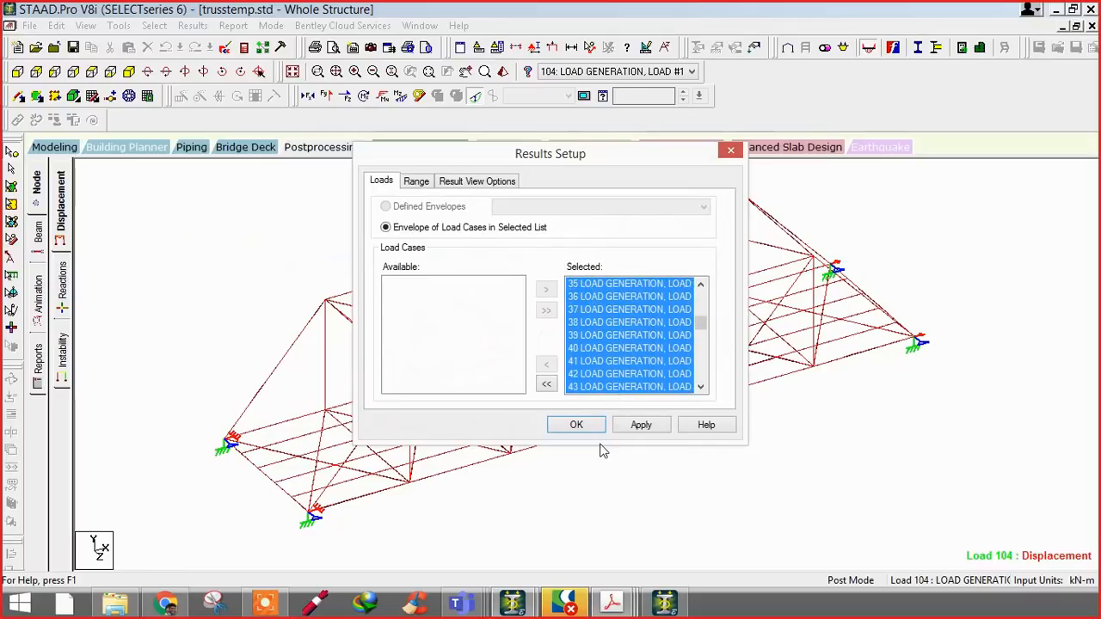
click(546, 366)
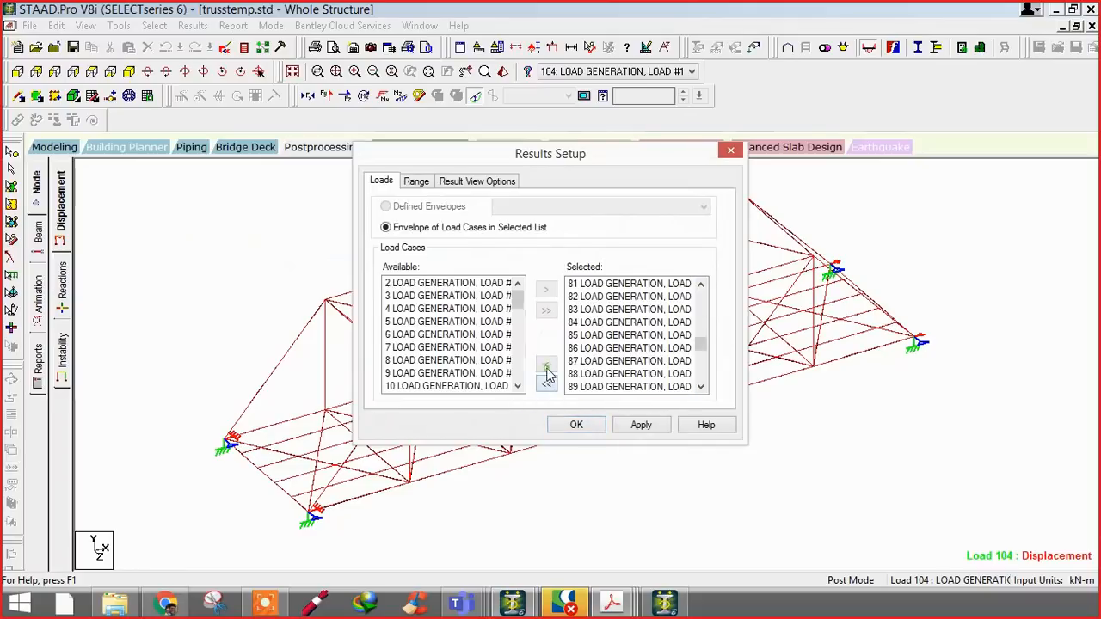
drag(590, 291, 571, 422)
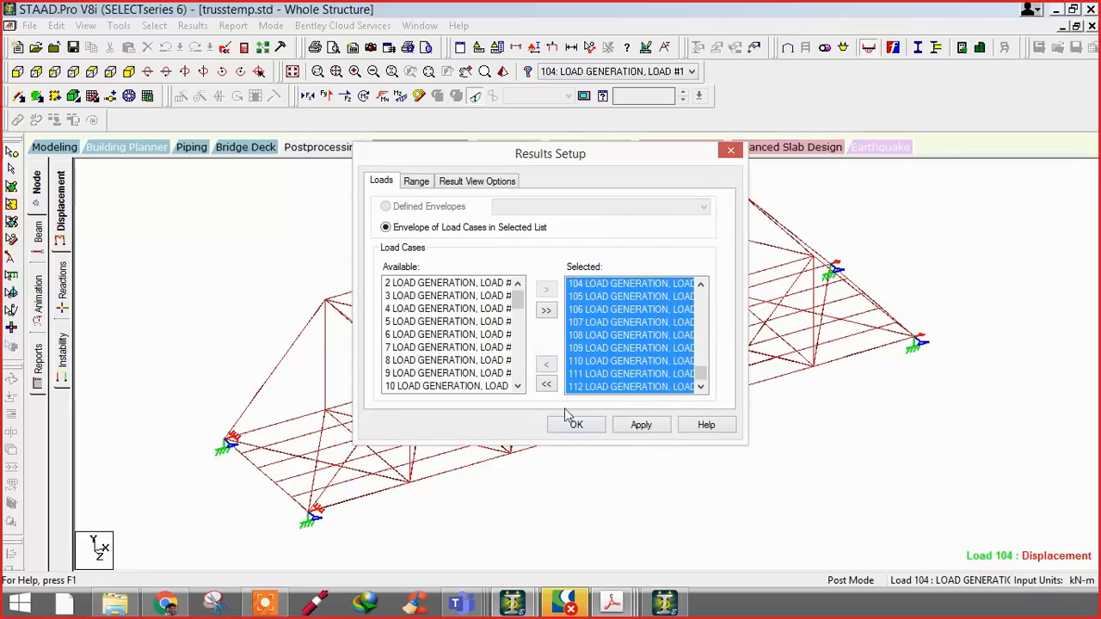
click(546, 384)
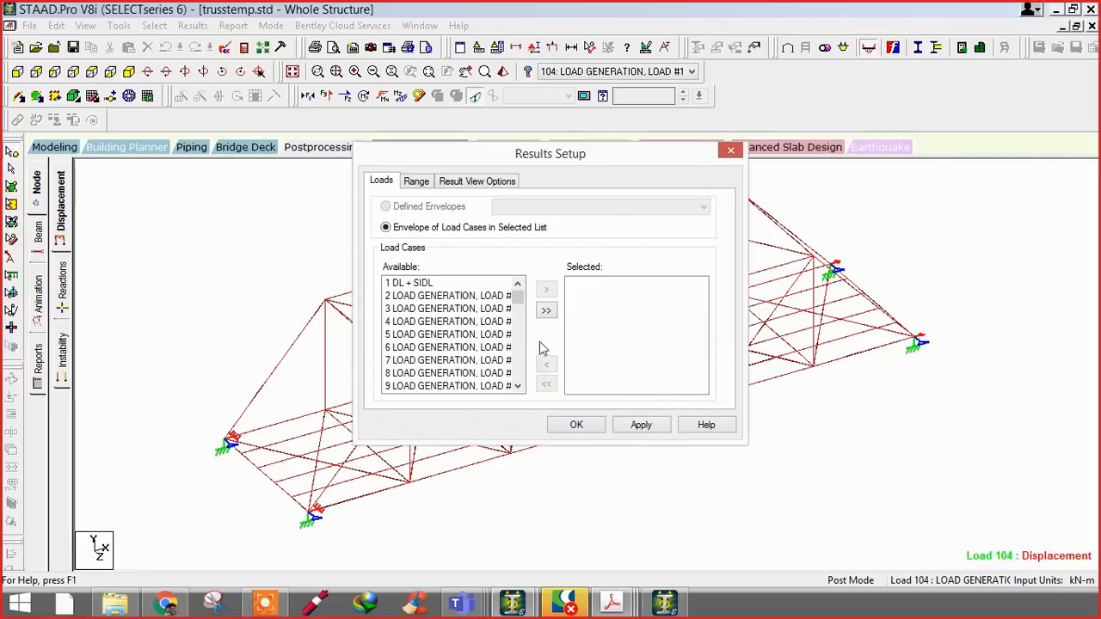
double_click(432, 283)
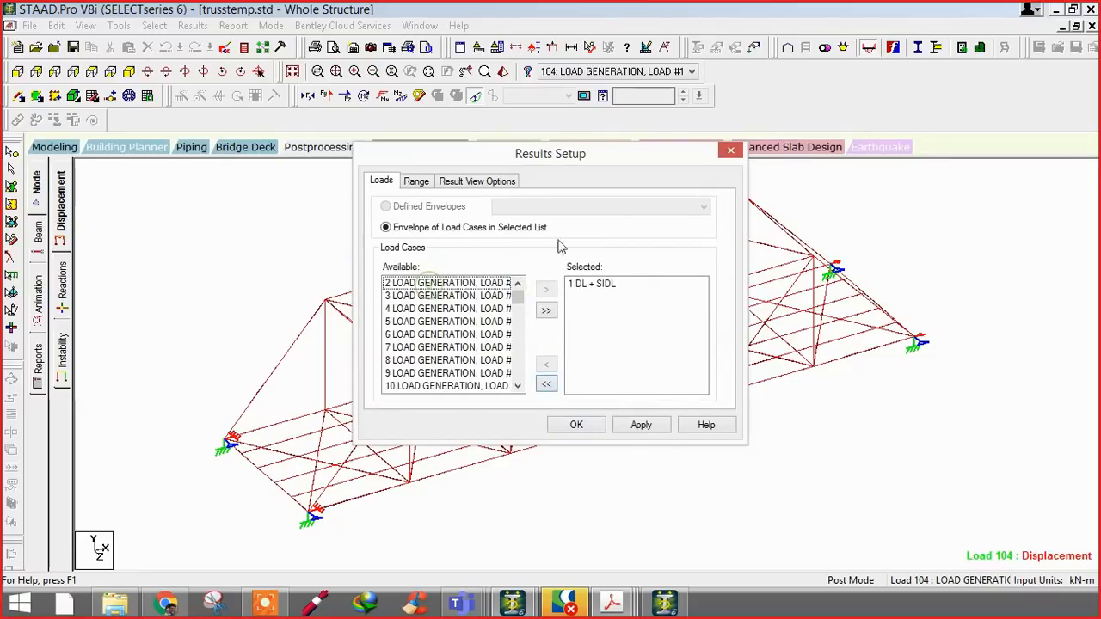
- Restrict the results setup's range to group G1: _L0L1
click(416, 181)
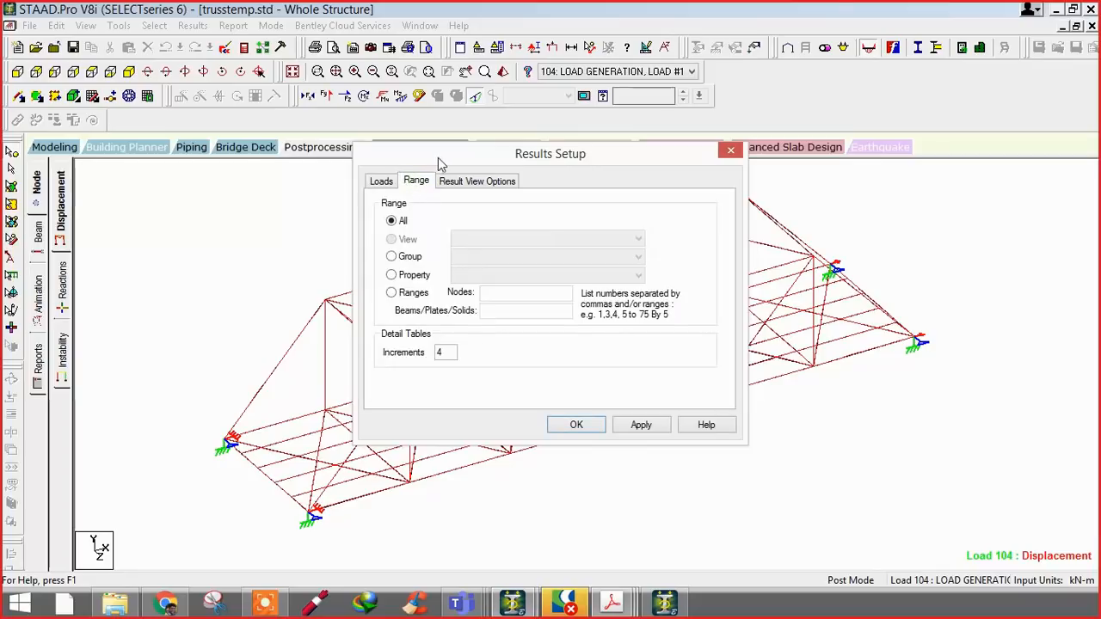
drag(444, 161, 736, 239)
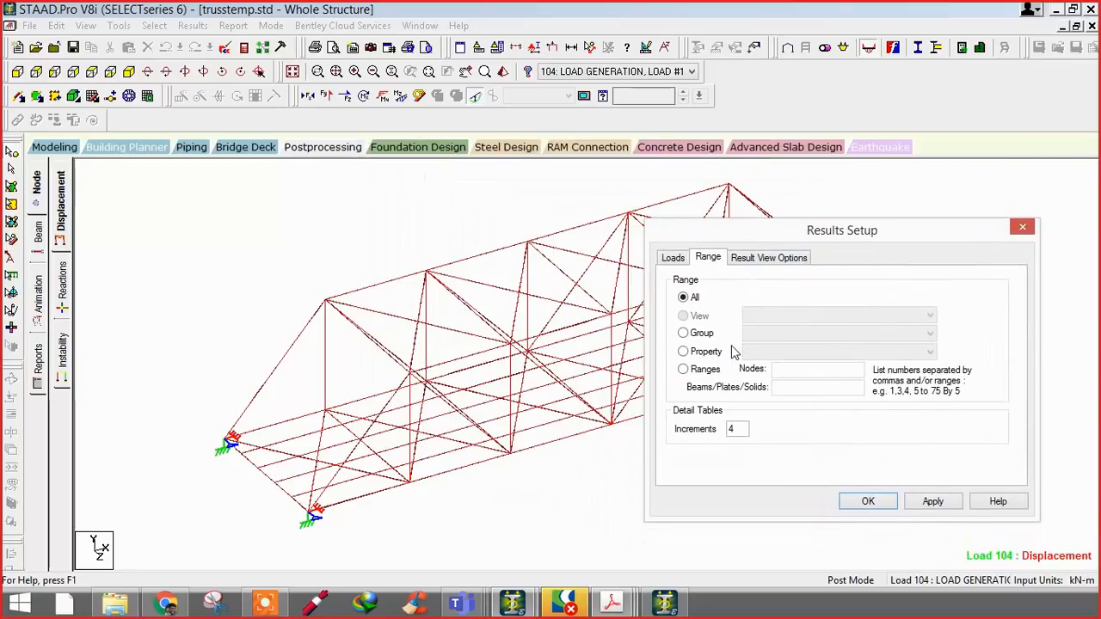
click(674, 259)
click(706, 260)
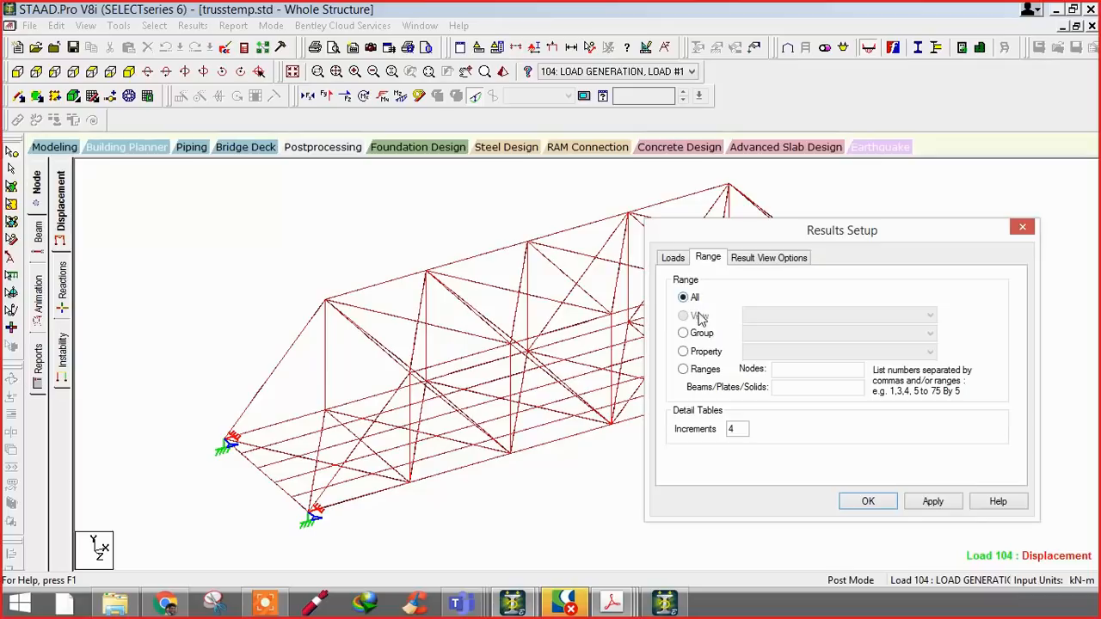
click(701, 338)
click(775, 336)
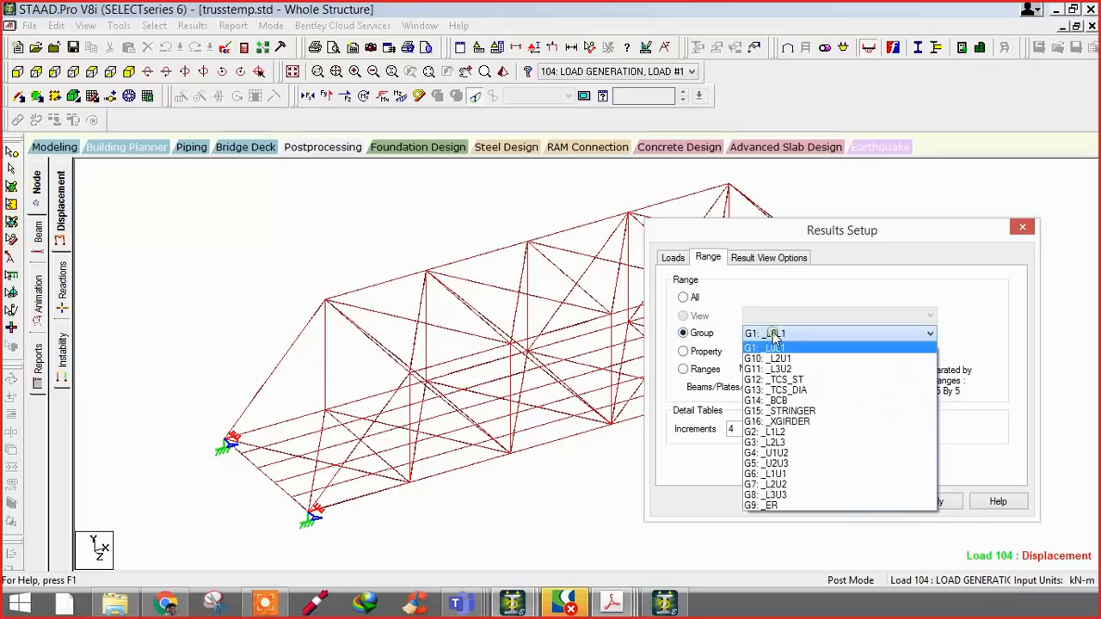
click(774, 348)
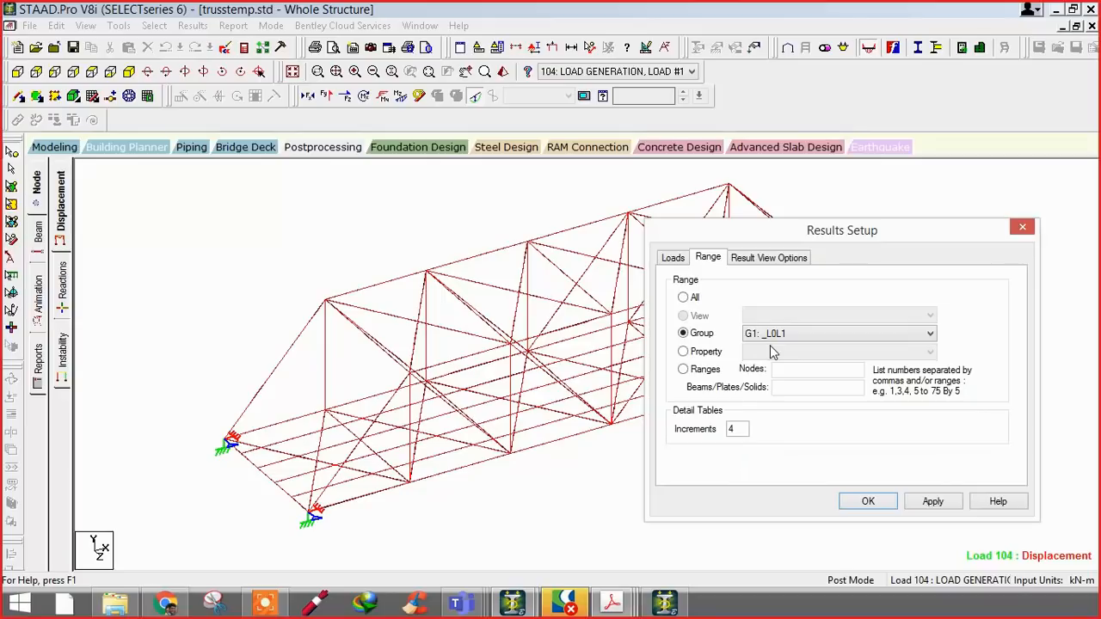
click(854, 333)
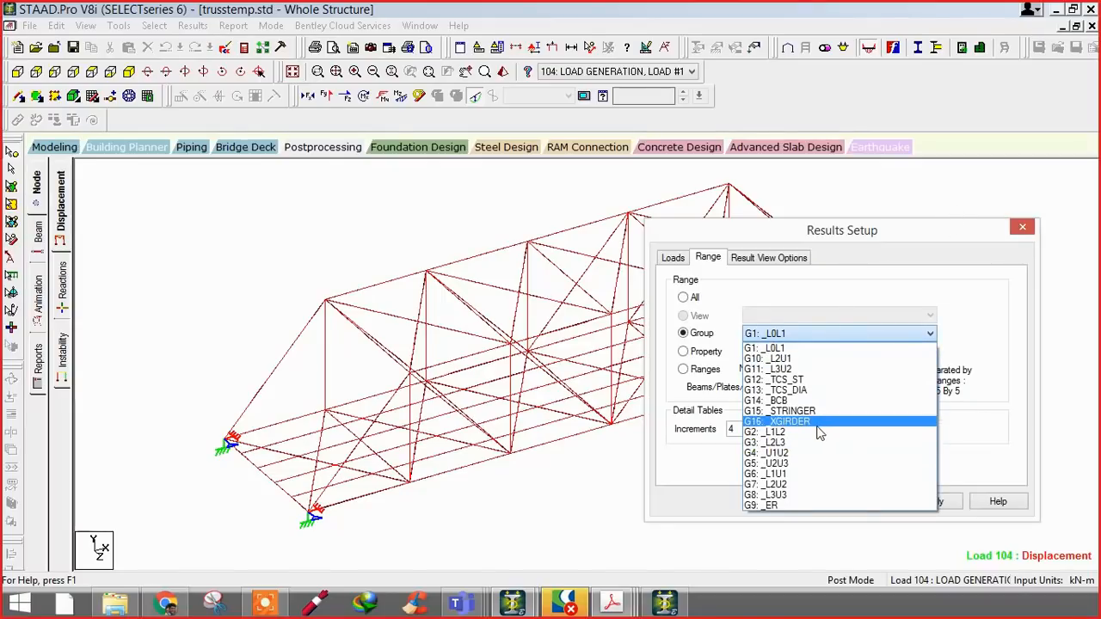
click(771, 349)
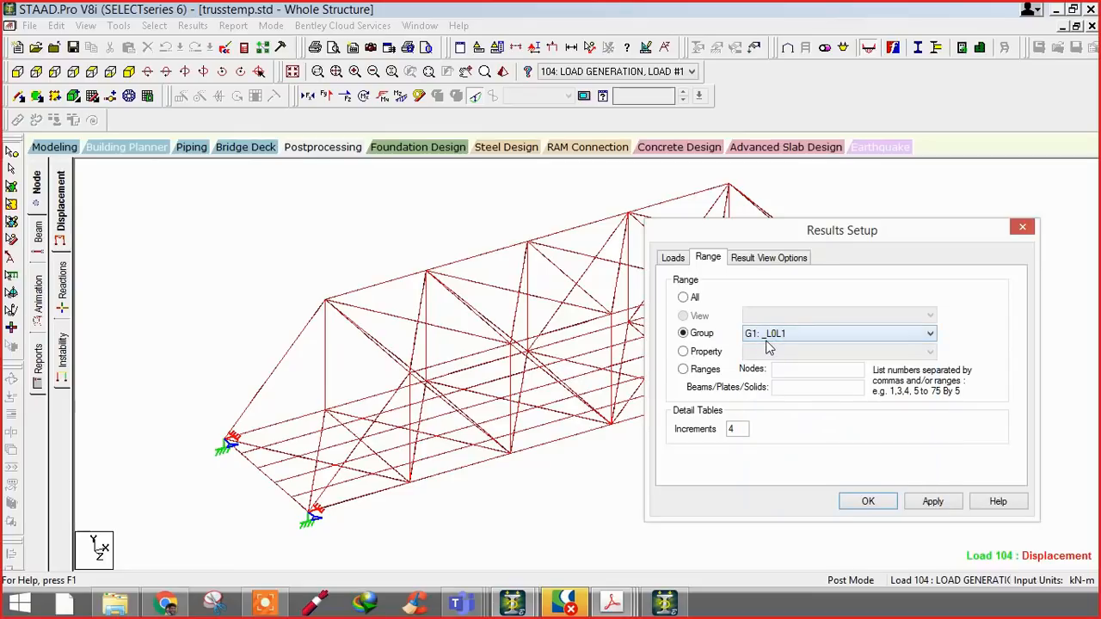
- Set the detail table increments to 13 and accept the results setup
double_click(738, 427)
text(12)
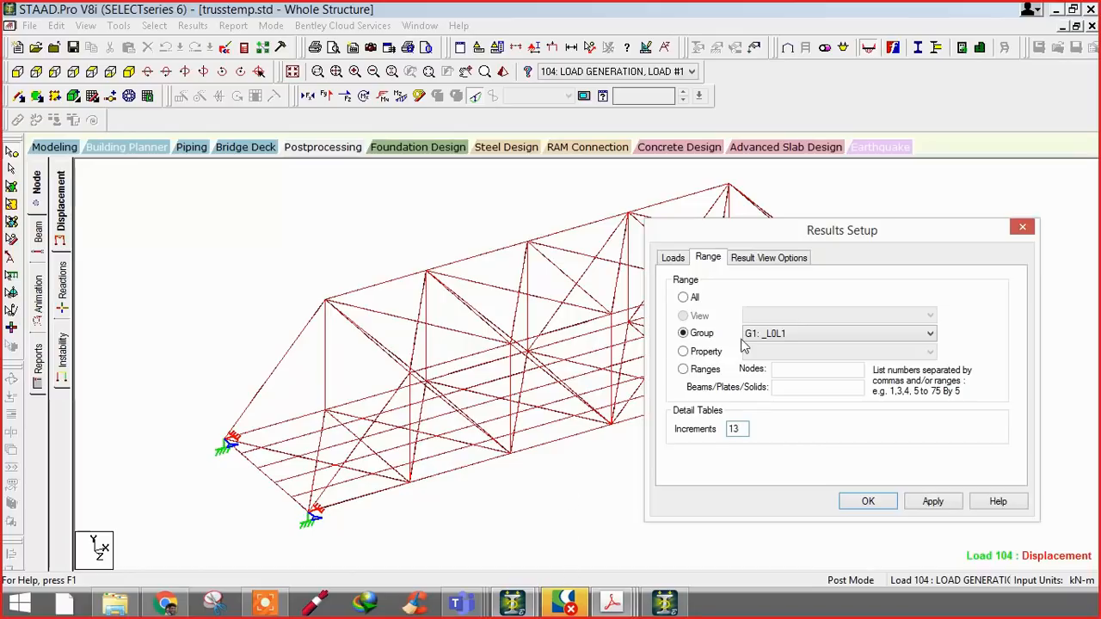
click(869, 507)
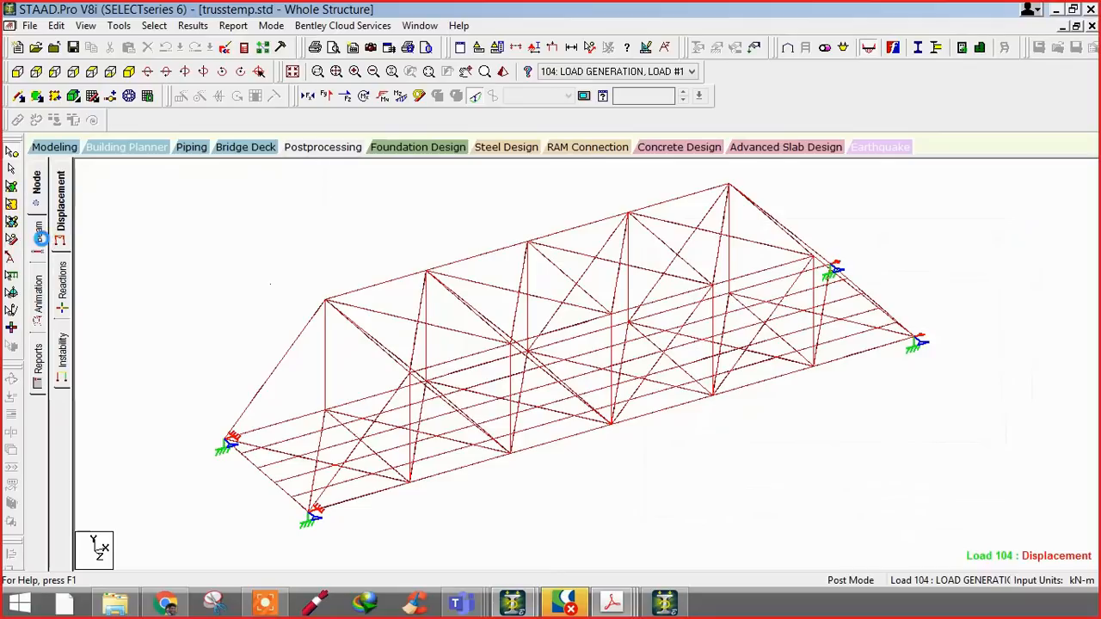
- Show the beam force results and enlarge the Beam End Forces table for group G1: _L0L1
click(43, 241)
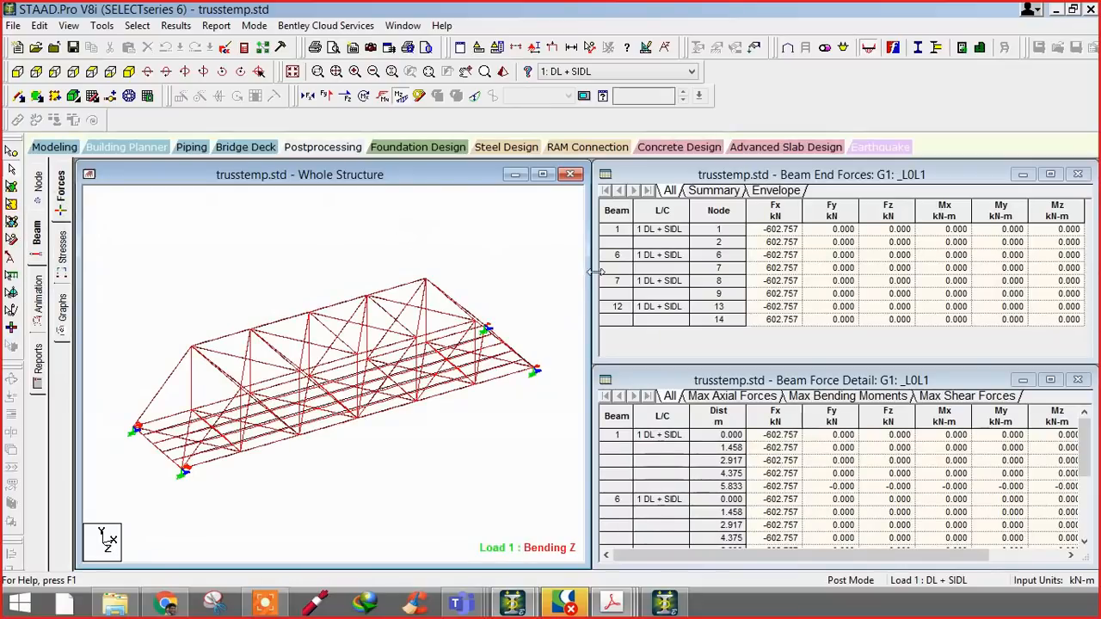
drag(594, 268, 555, 265)
drag(575, 356, 575, 511)
- Check the end force summary, then pick the full table's rows for beams 1 to 12 and examine those members in the structure view
click(583, 196)
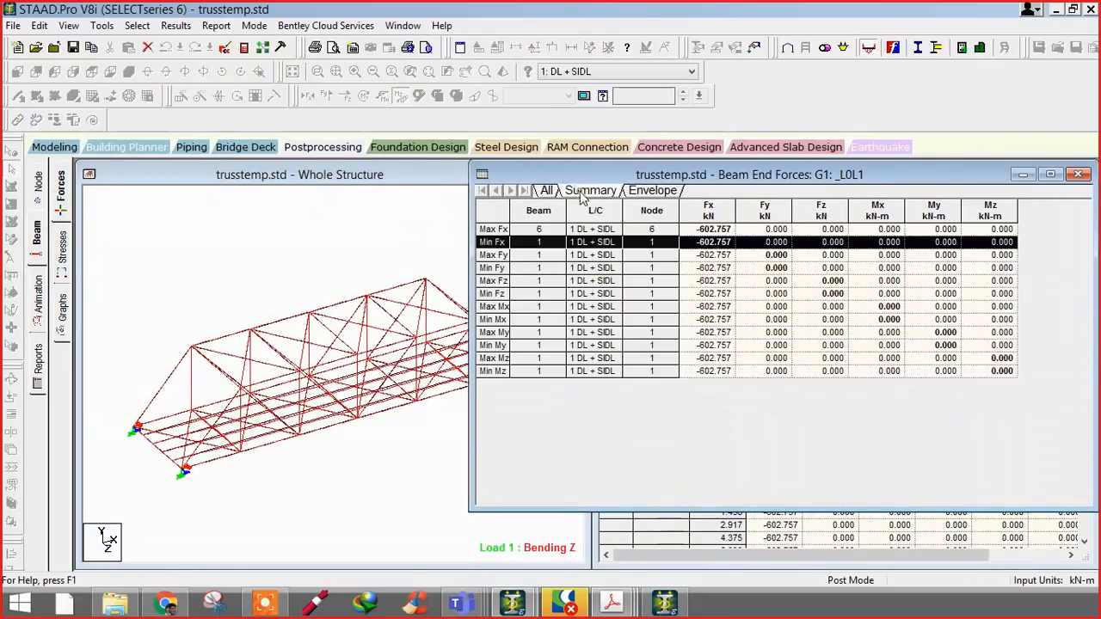
click(548, 190)
click(526, 243)
click(499, 229)
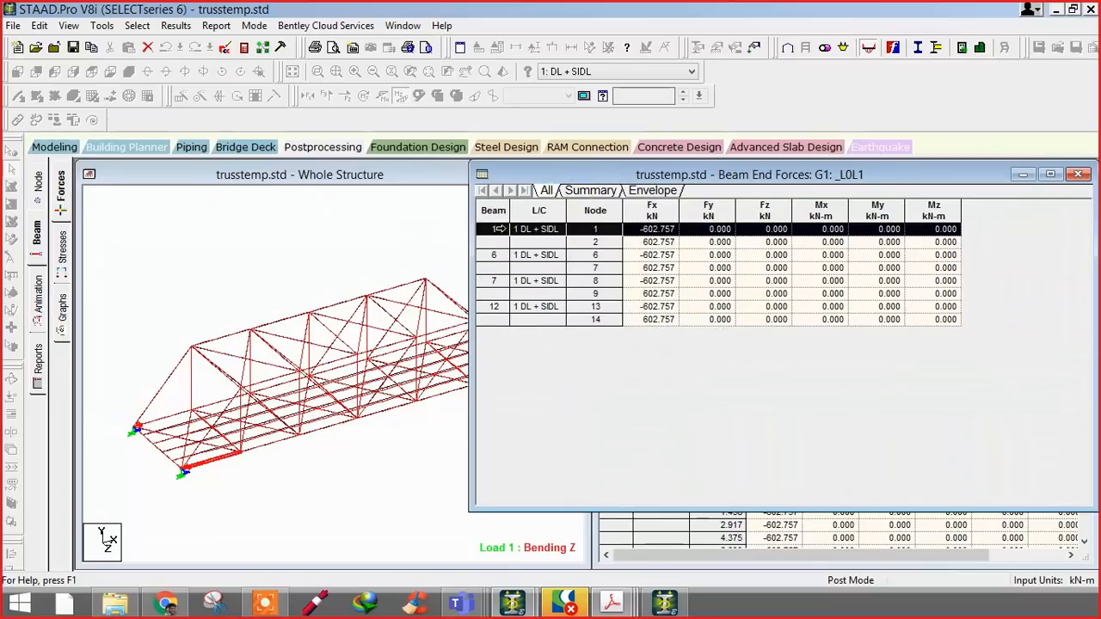
drag(499, 229, 499, 306)
click(363, 474)
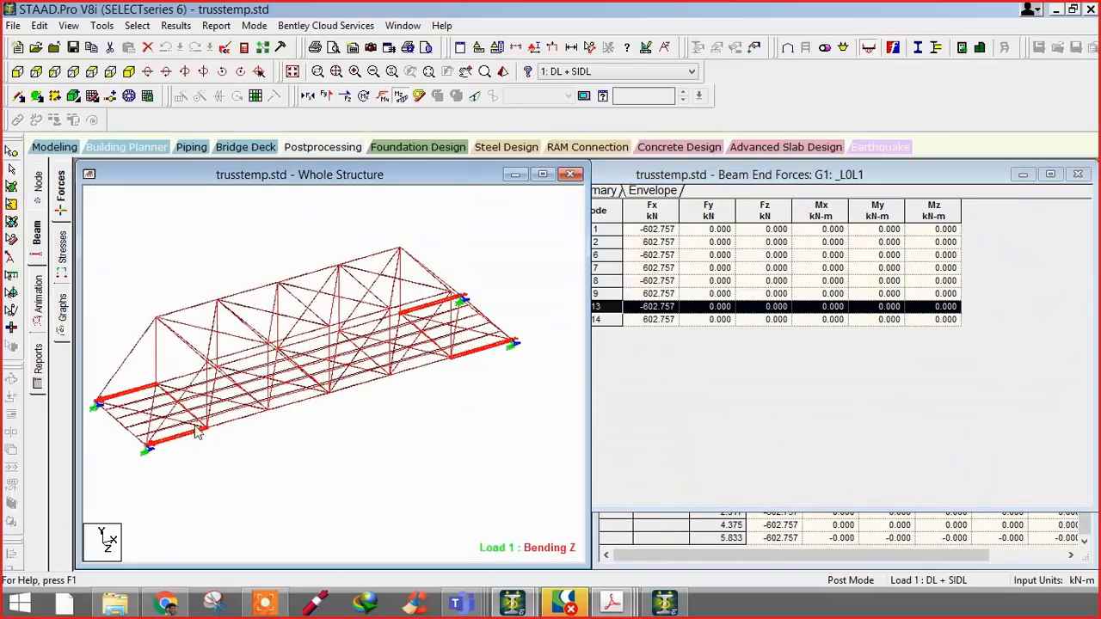
scroll(196, 434, up, 2)
click(720, 386)
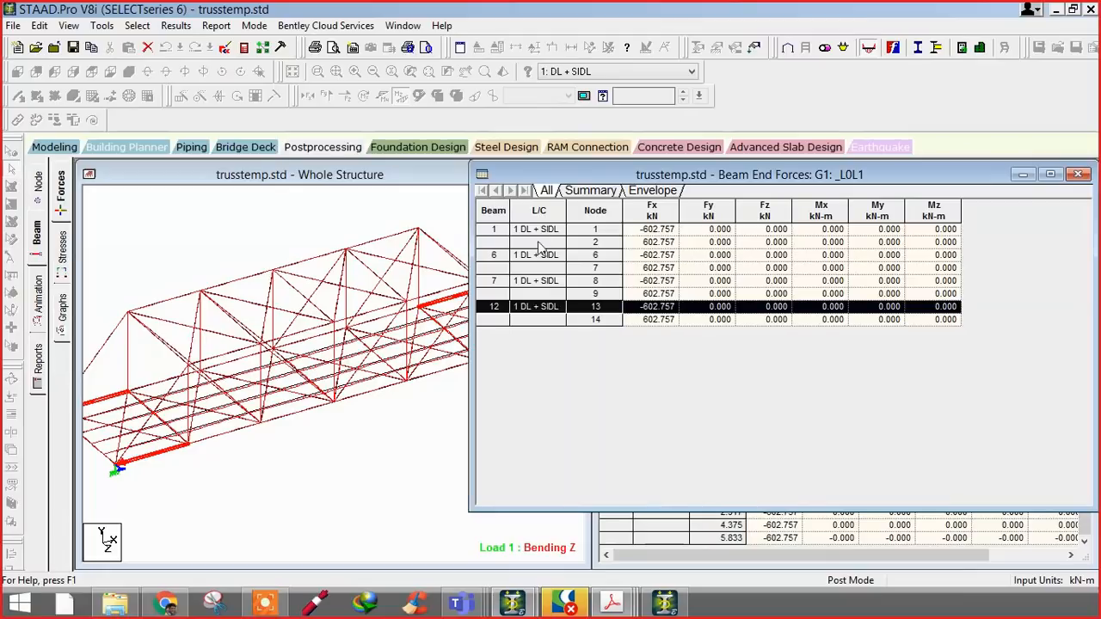
- Examine beam 1's DL + SIDL axial force and compare the group's full end force list with its summary
click(539, 232)
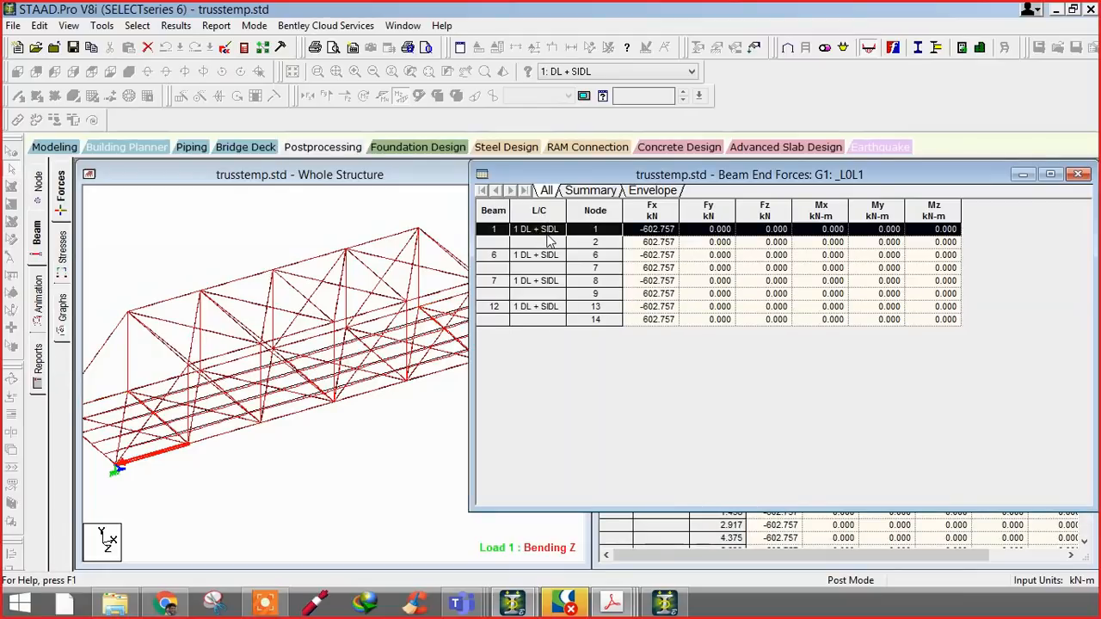
click(658, 230)
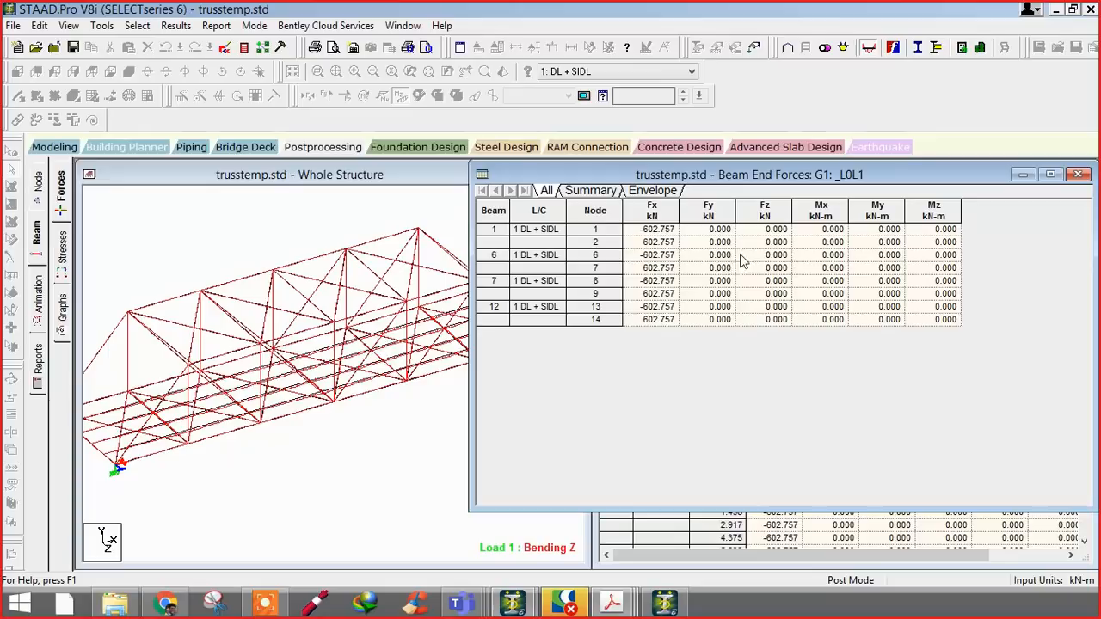
click(592, 191)
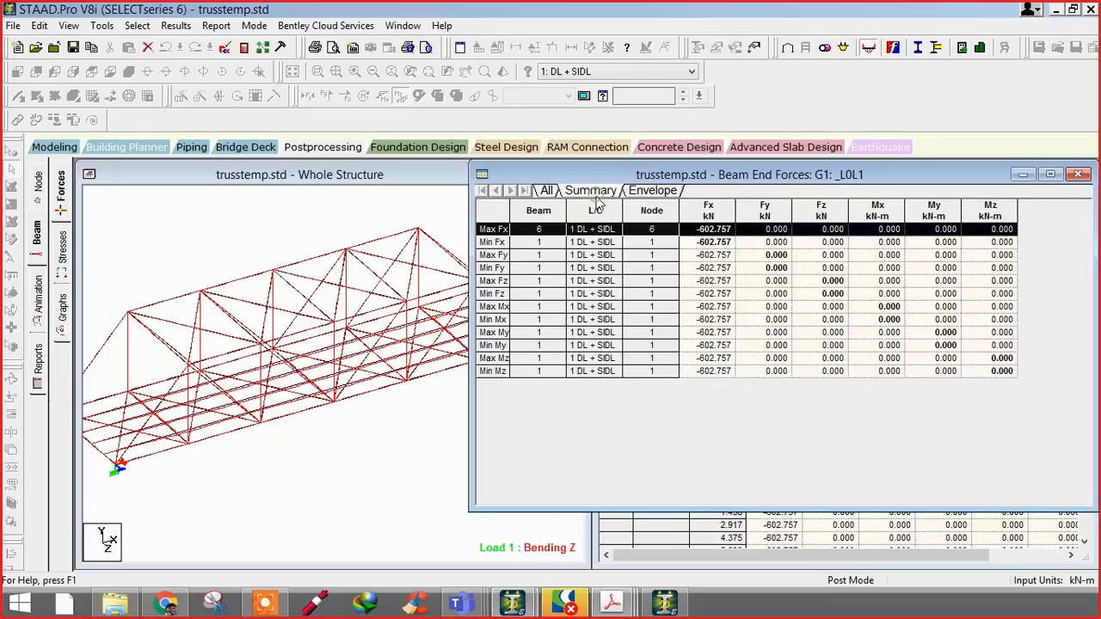
click(548, 191)
click(592, 191)
click(546, 191)
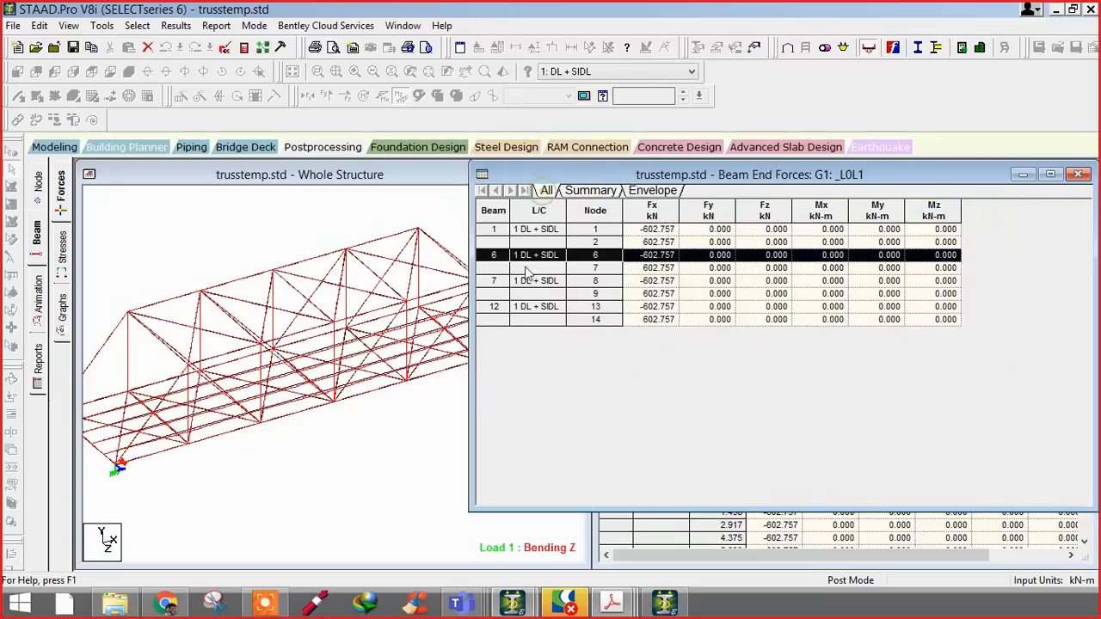
- Bring the whole truss into the structure view and select all end force rows from beam 1 to beam 12
click(364, 457)
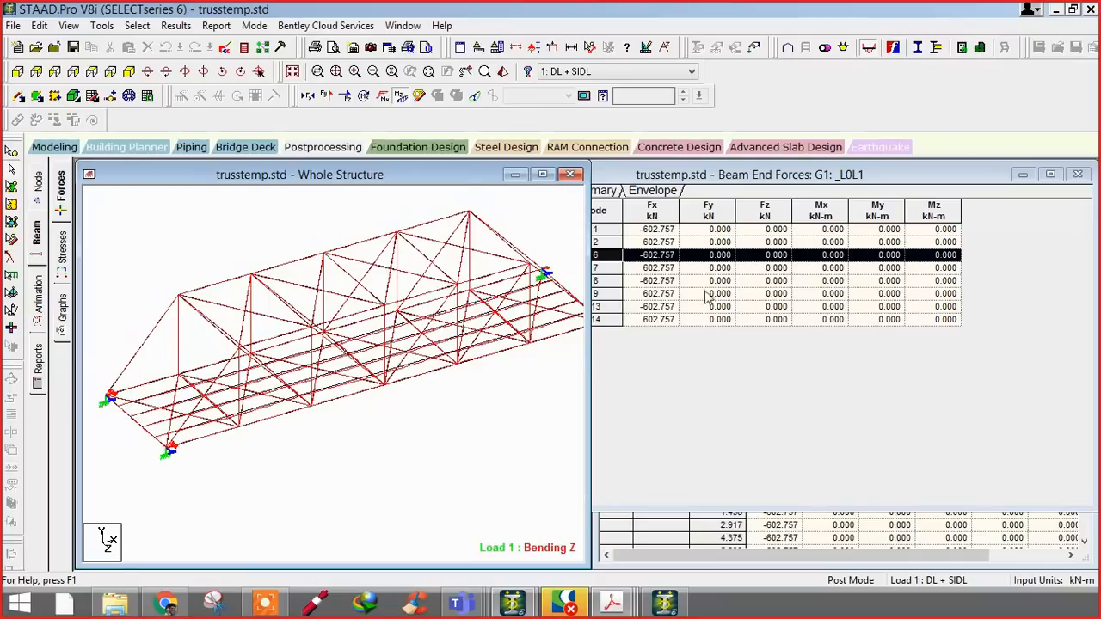
click(789, 353)
drag(490, 230, 508, 318)
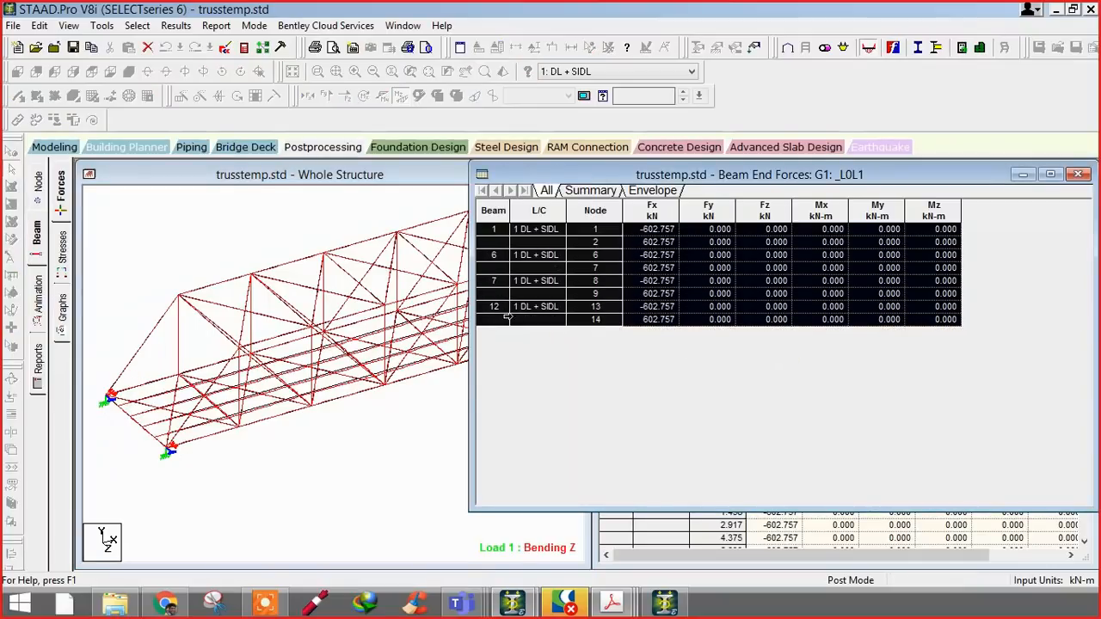
- Restrict the displayed results to member group G16: _XGIRDER, keeping the DL + SIDL load case
click(375, 420)
click(136, 26)
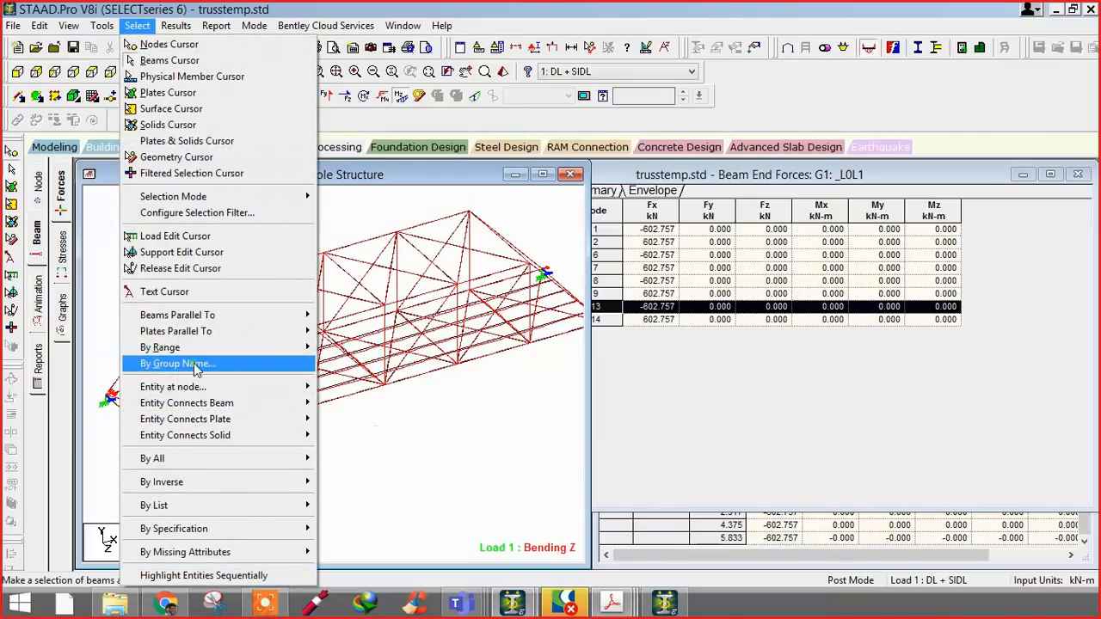
mouse_move(163, 28)
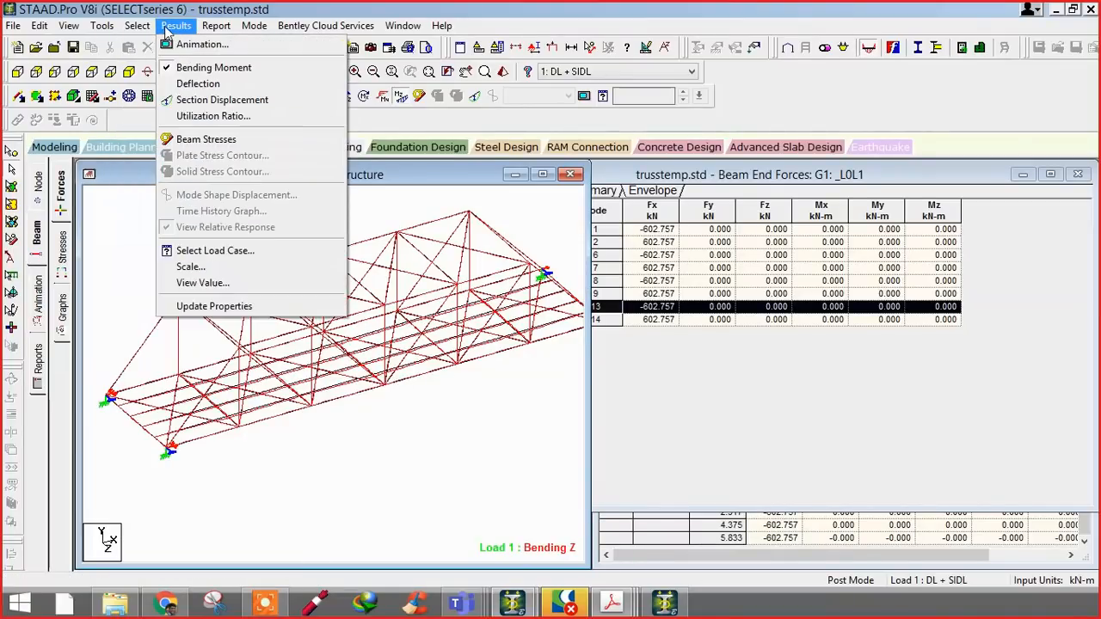
click(228, 251)
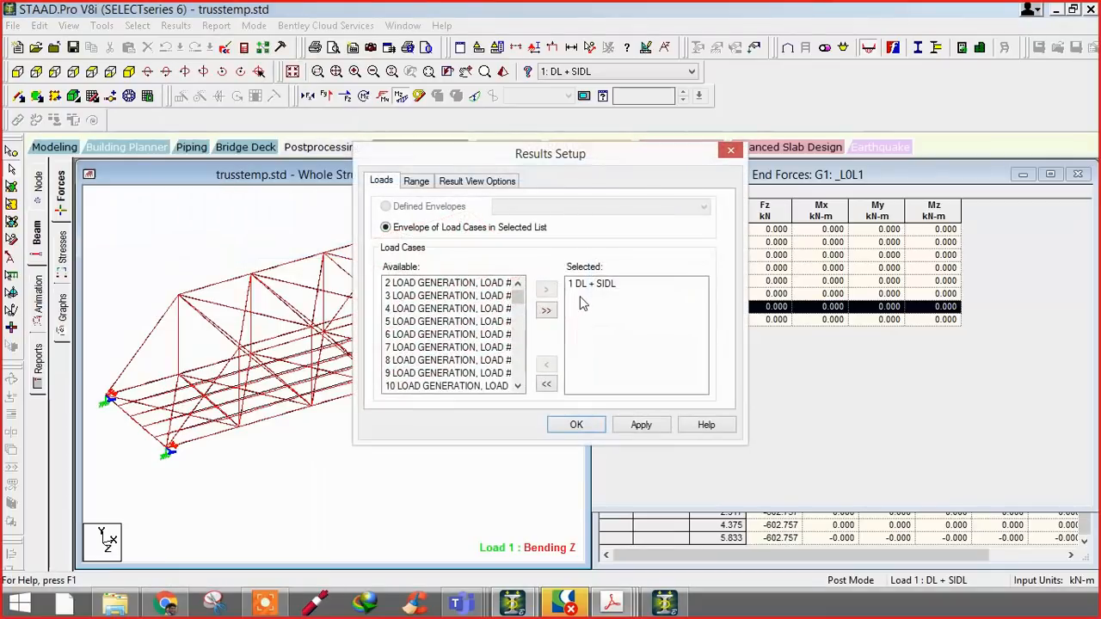
click(417, 184)
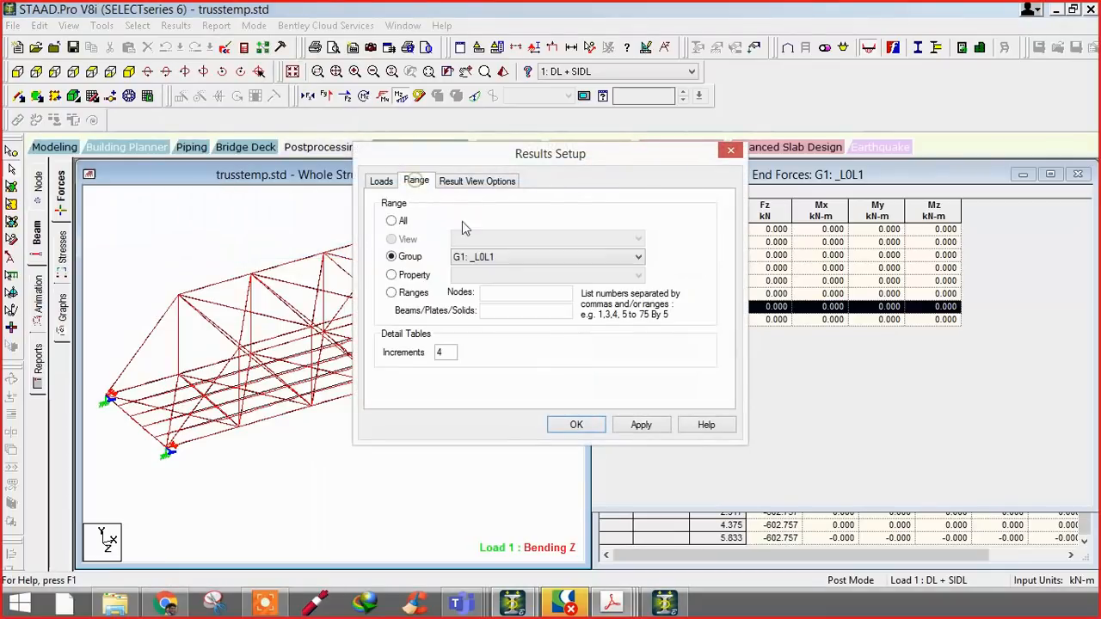
click(500, 256)
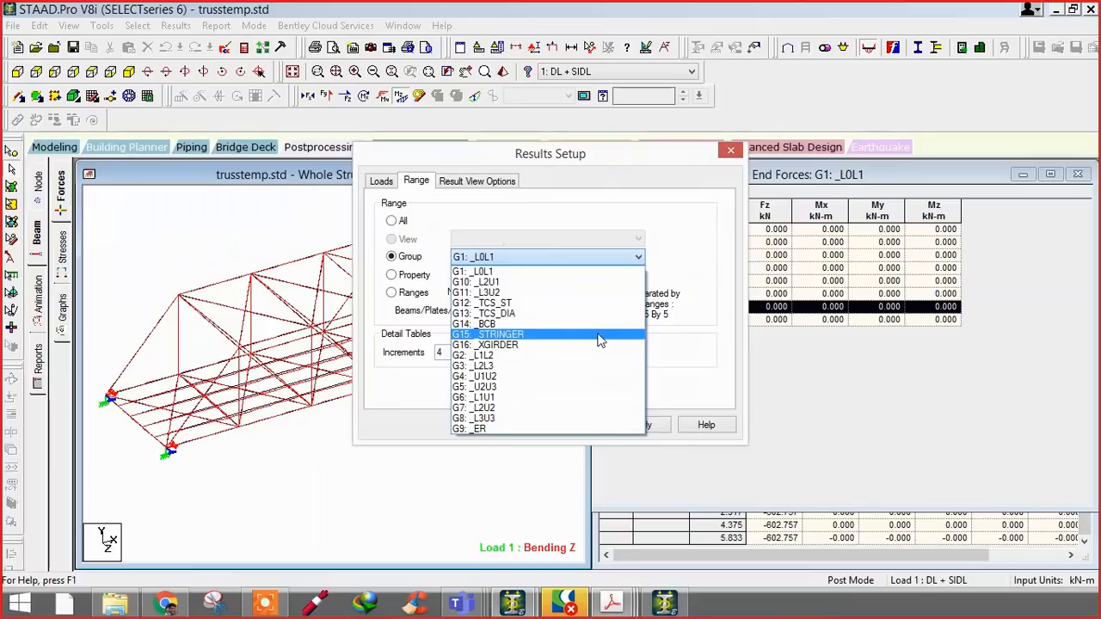
click(529, 345)
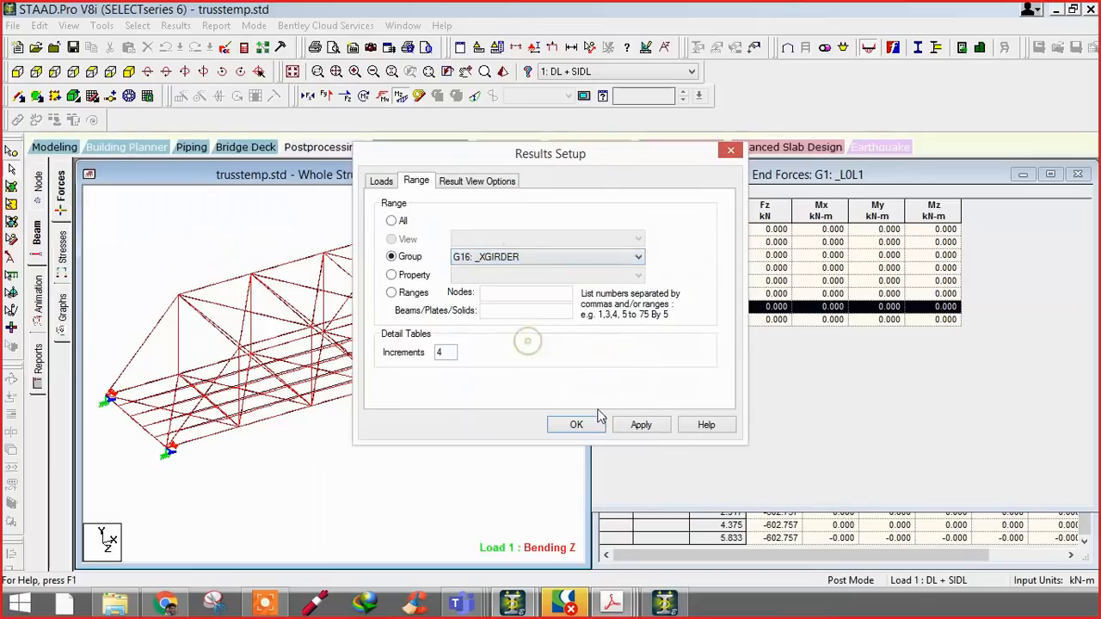
click(575, 425)
- Pick the first cross girder rows in the end forces table and hide the Bending Z diagram in the structure view
click(709, 375)
click(497, 230)
click(497, 267)
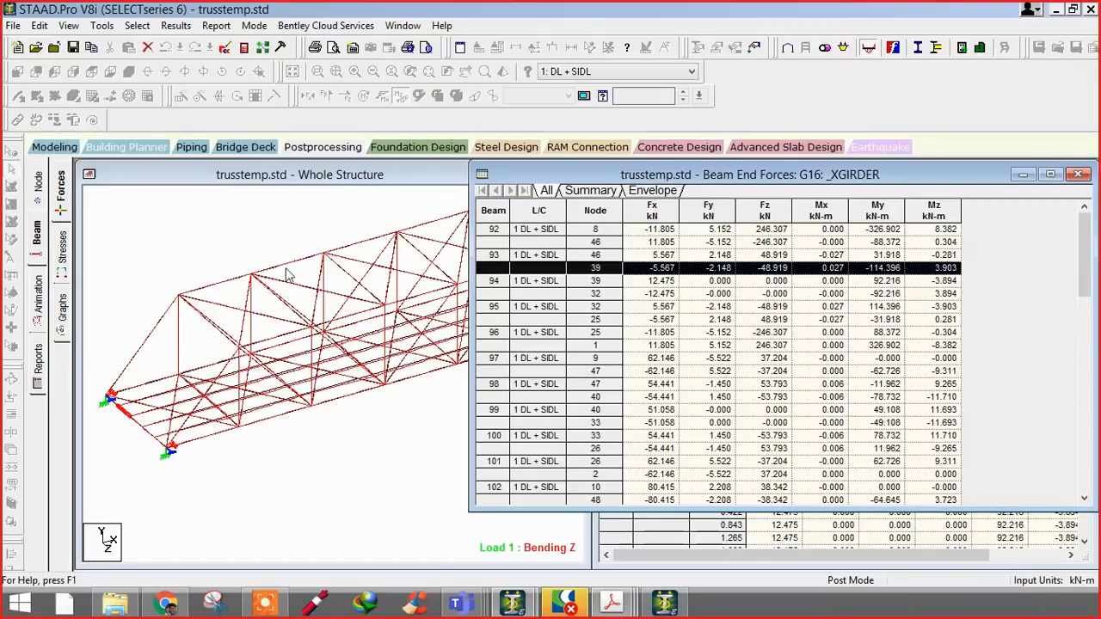
click(277, 195)
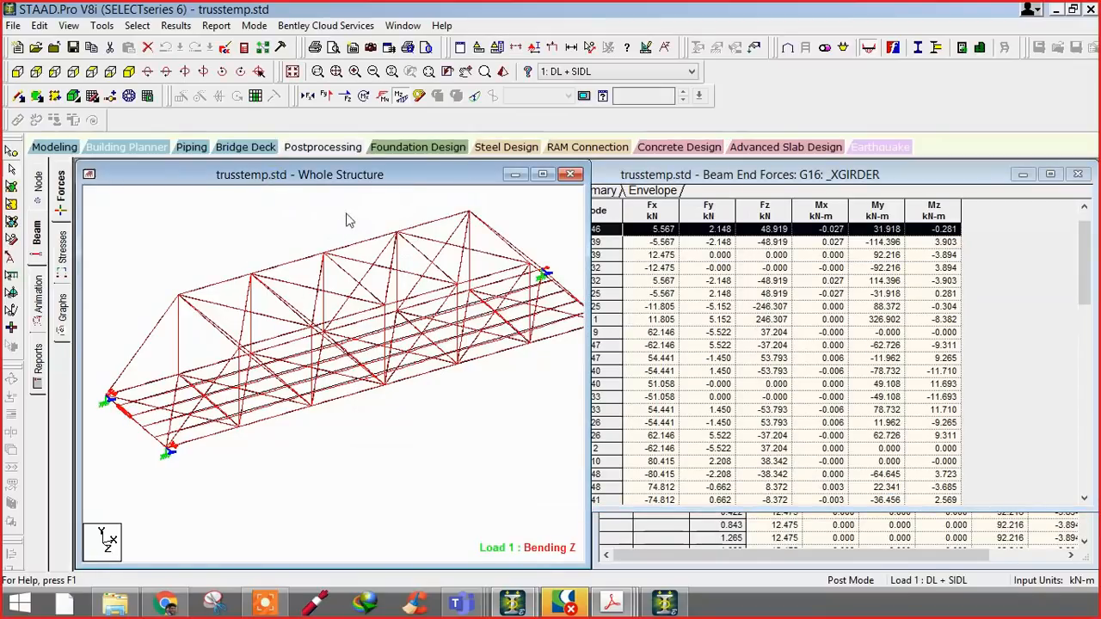
click(401, 100)
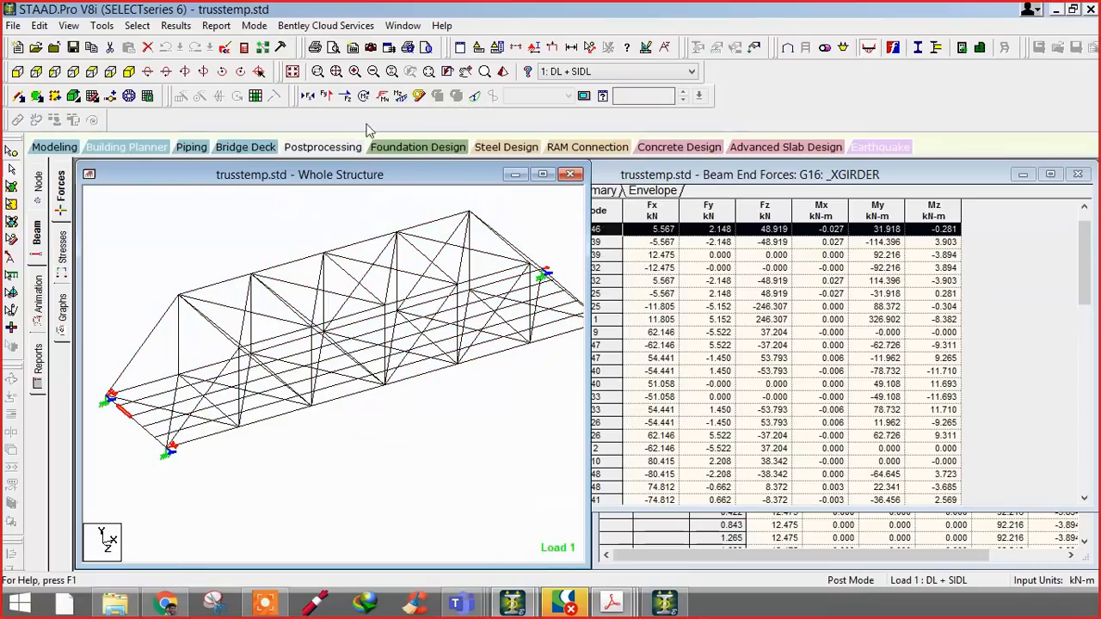
click(401, 95)
click(401, 95)
- Locate beams 94 and 96 from the end forces table in an enlarged view of the truss's supported end
click(654, 175)
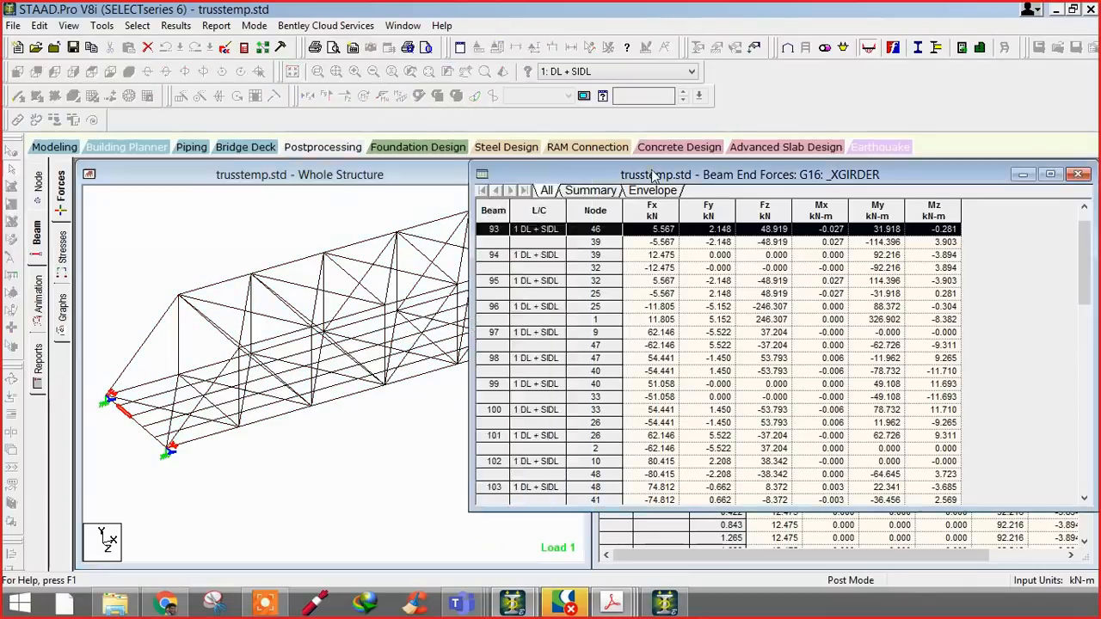
click(507, 256)
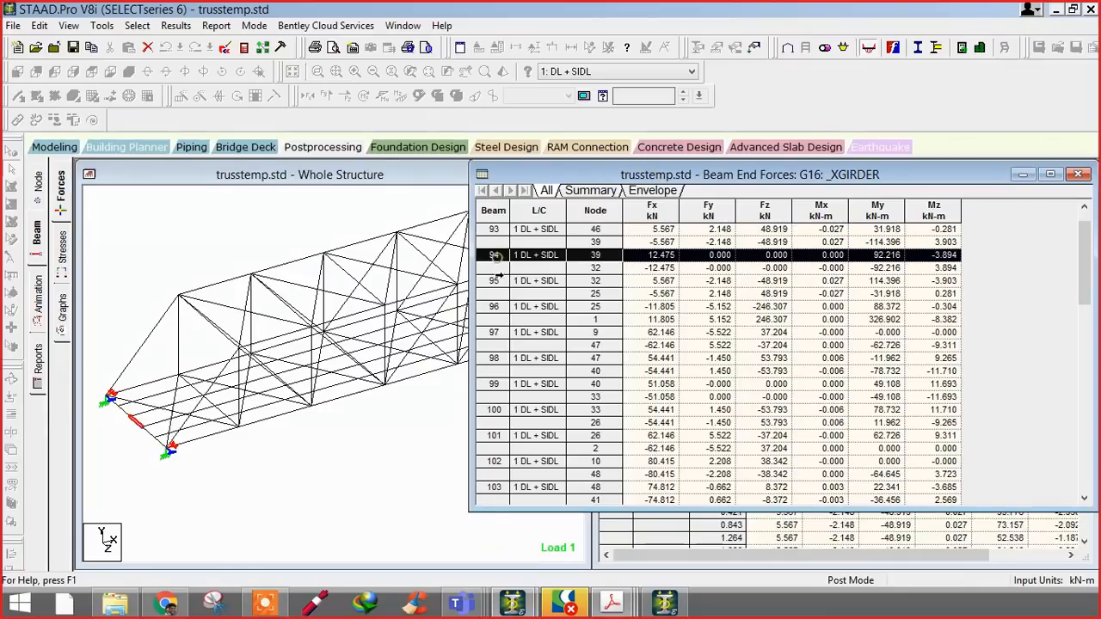
click(498, 306)
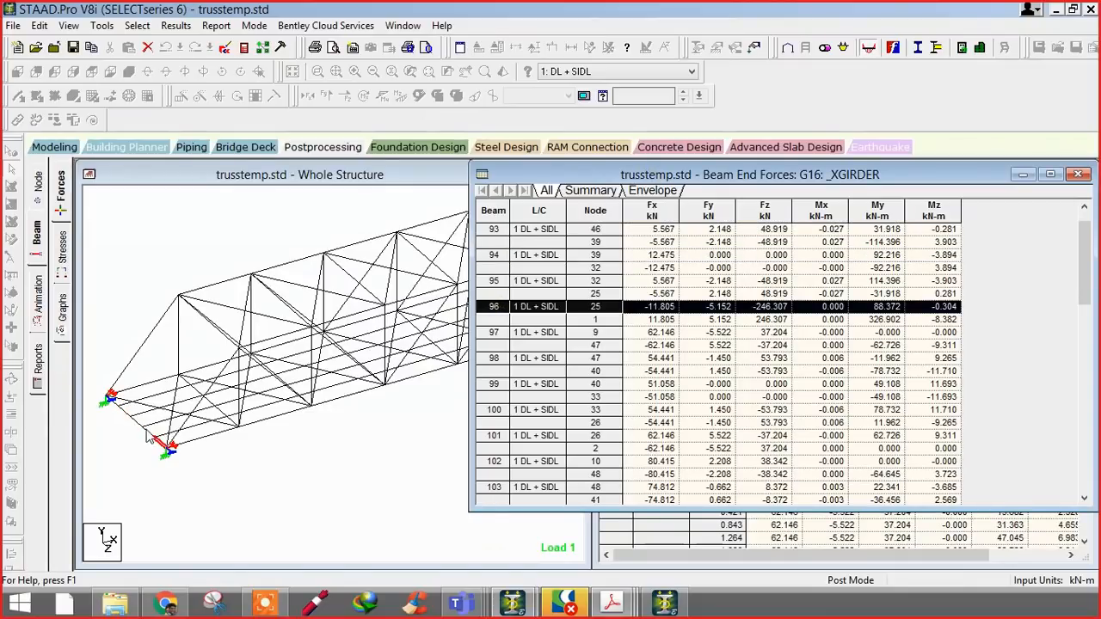
scroll(185, 445, up, 4)
click(859, 309)
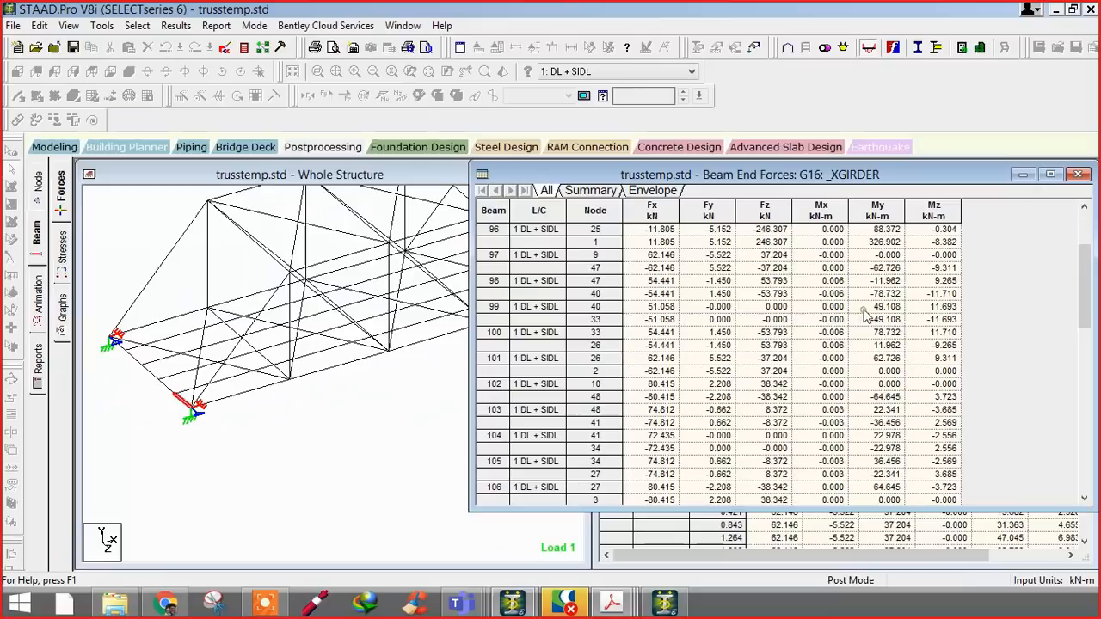
- Move the Beam End Forces table clear of the structure and locate beams 96, 97, 99 and 101 in the model
drag(497, 175, 568, 185)
click(565, 240)
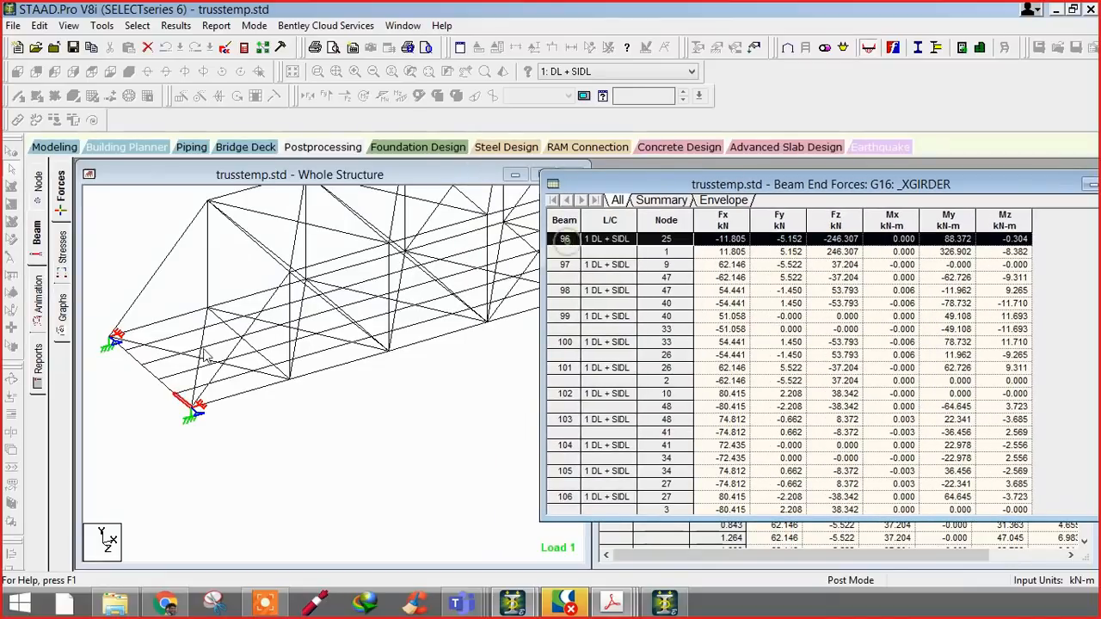
click(555, 266)
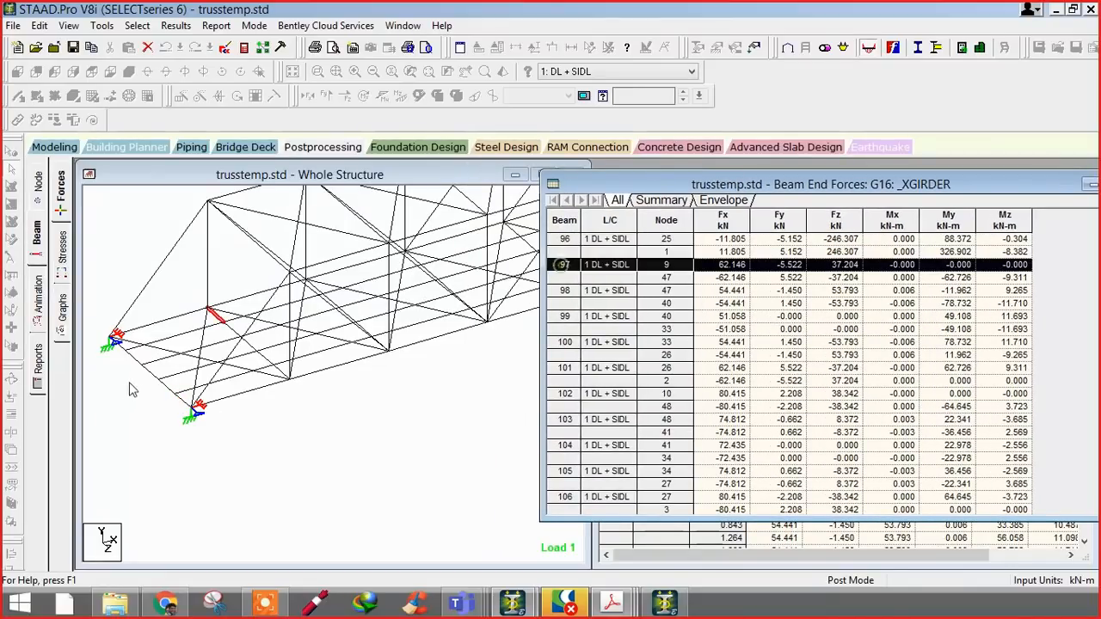
click(654, 315)
click(628, 380)
- Review the remaining _XGIRDER end forces, select all rows of the force summary, and single out the Max Mz row
scroll(632, 387, down, 8)
scroll(632, 391, down, 6)
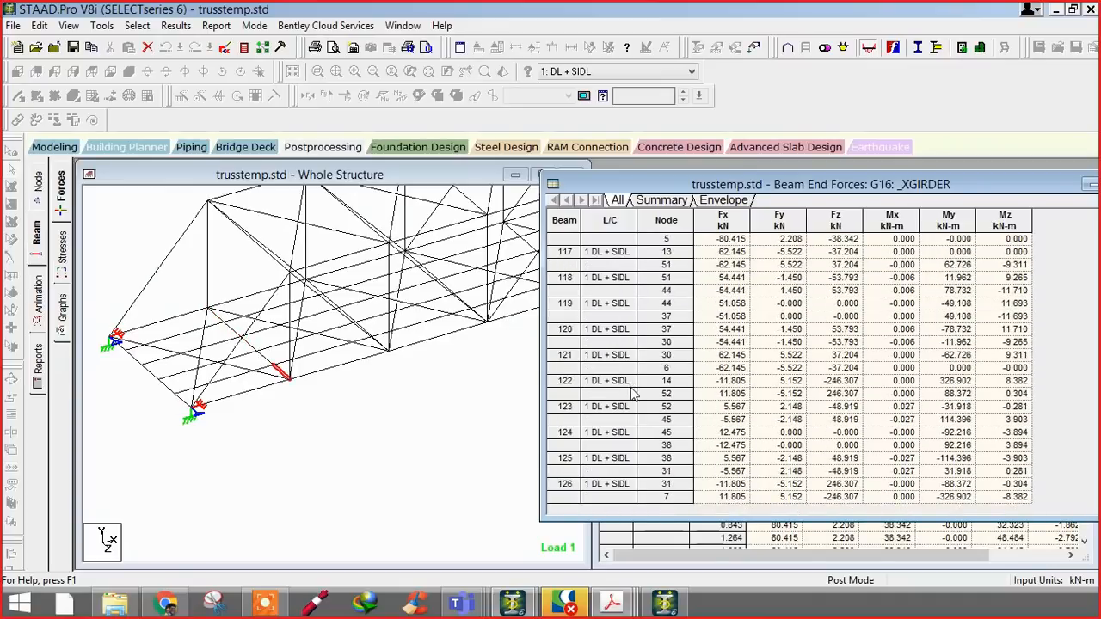
click(660, 199)
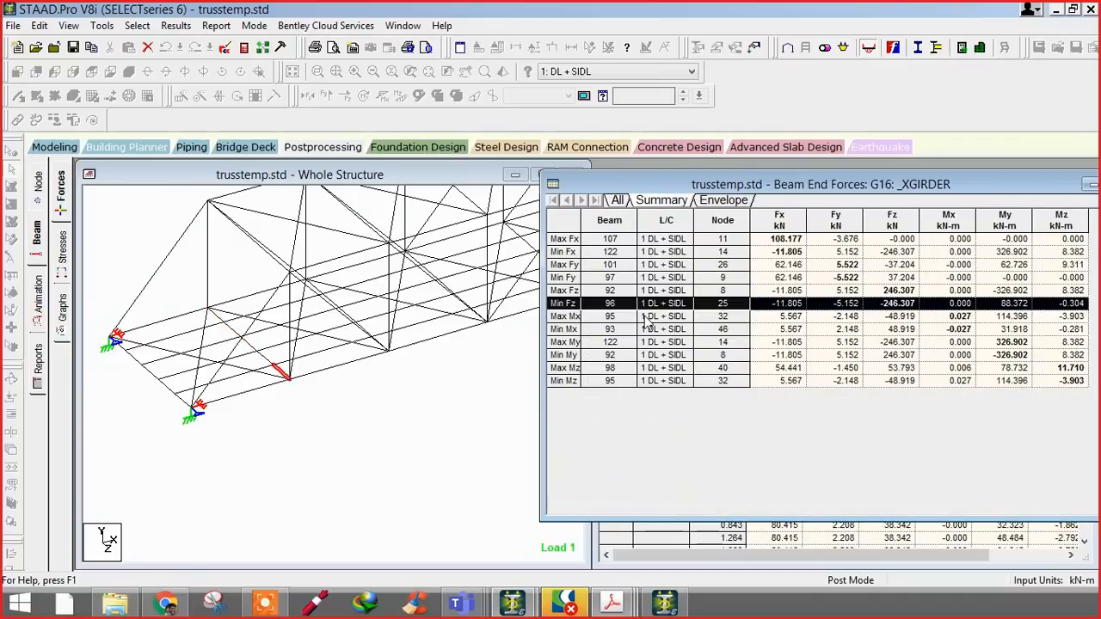
drag(571, 238, 620, 380)
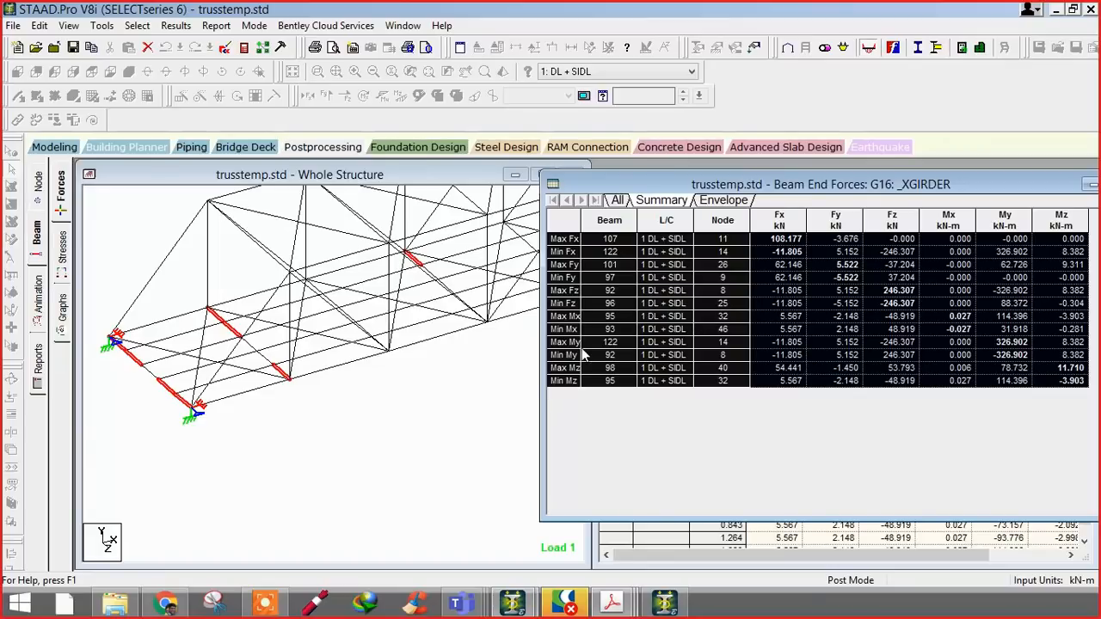
click(175, 25)
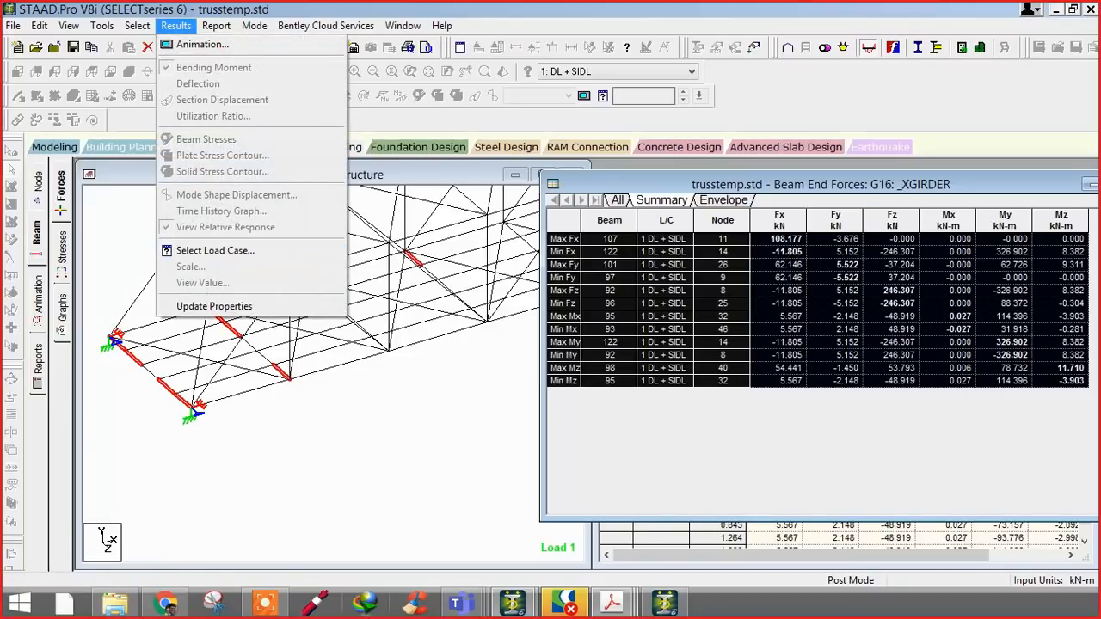
click(740, 368)
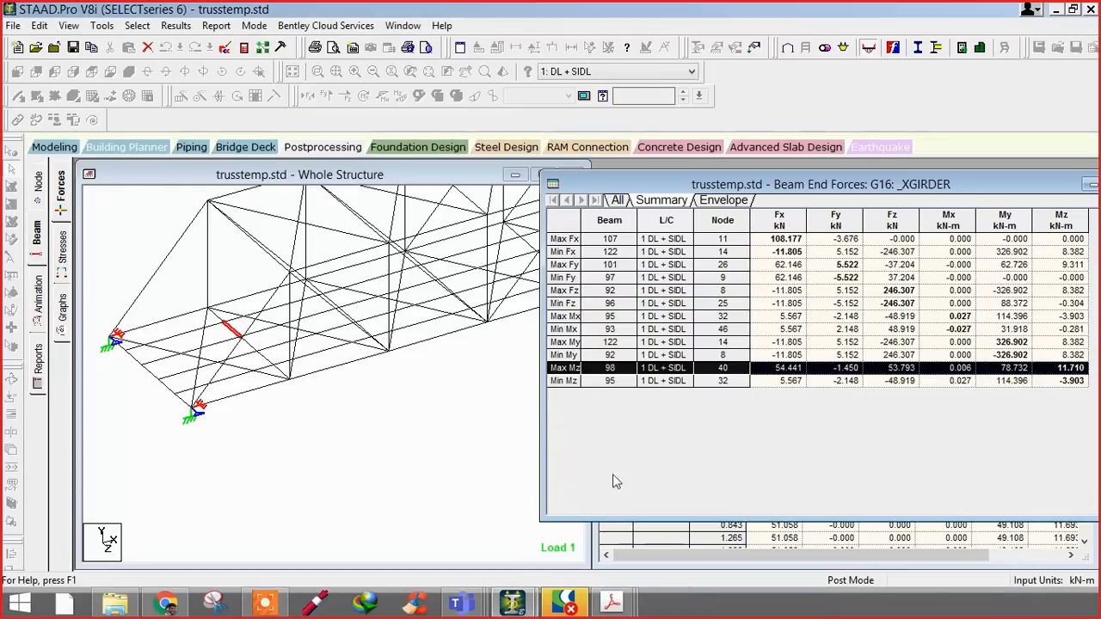
- Switch to Report.pdf in Adobe Acrobat and find section 1.2, Design Calculation, for the cross girder
mouse_move(616, 606)
click(465, 542)
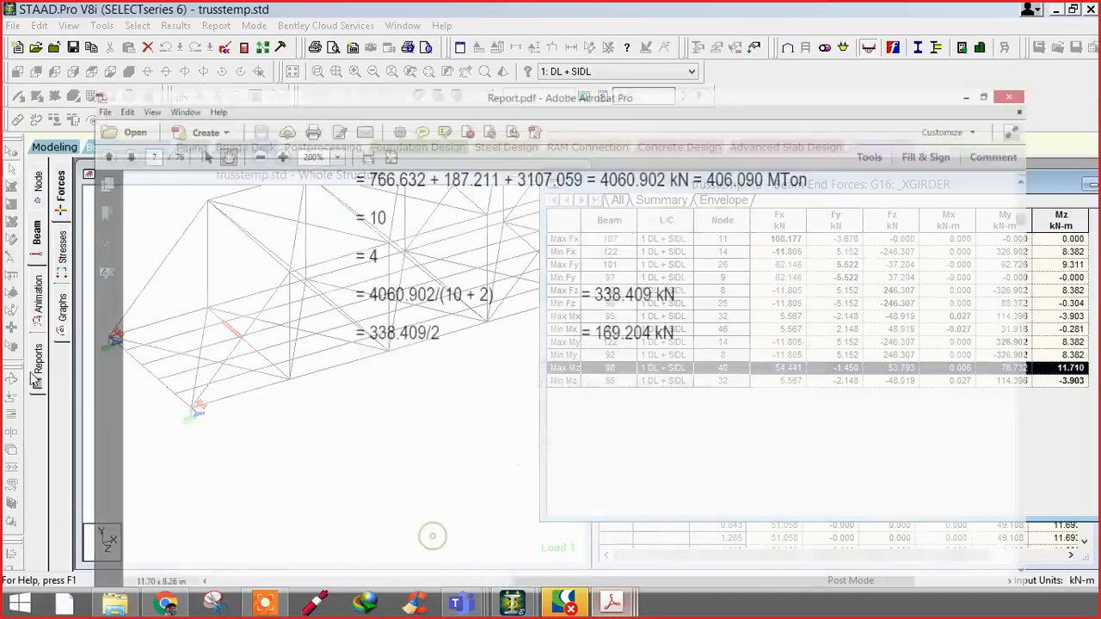
scroll(344, 357, down, 10)
click(346, 389)
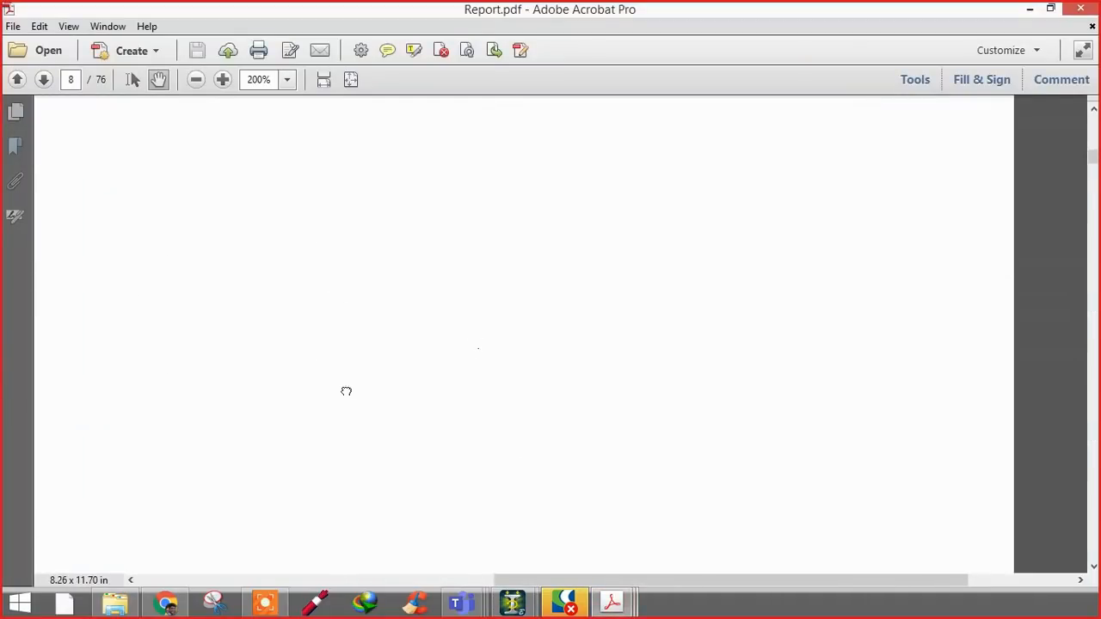
ctrl+scroll(449, 334, down, 3)
scroll(465, 320, down, 10)
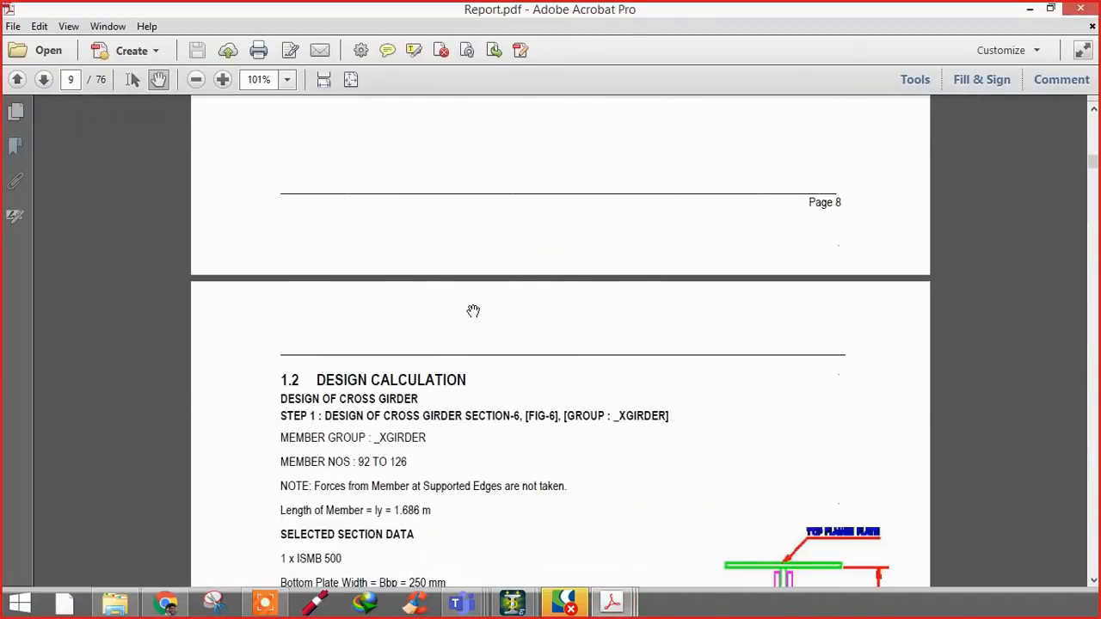
ctrl+scroll(460, 303, up, 3)
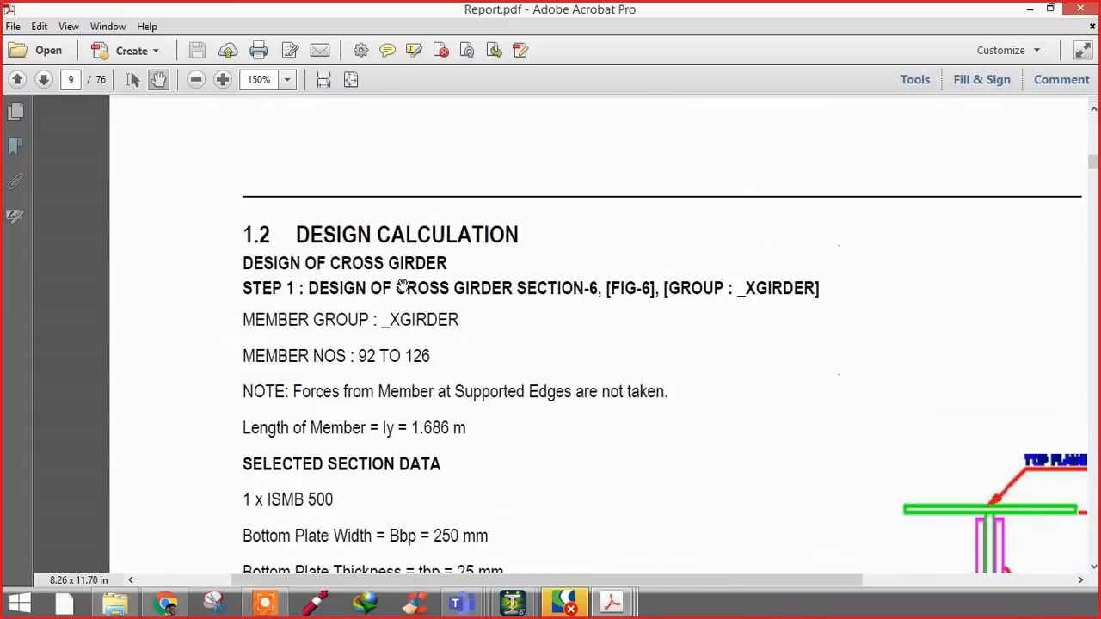
- Read the cross girder's member group, member numbers, supported-edge note, member length and selected section data
drag(527, 324, 540, 256)
ctrl+scroll(544, 261, down, 1)
ctrl+scroll(518, 252, up, 1)
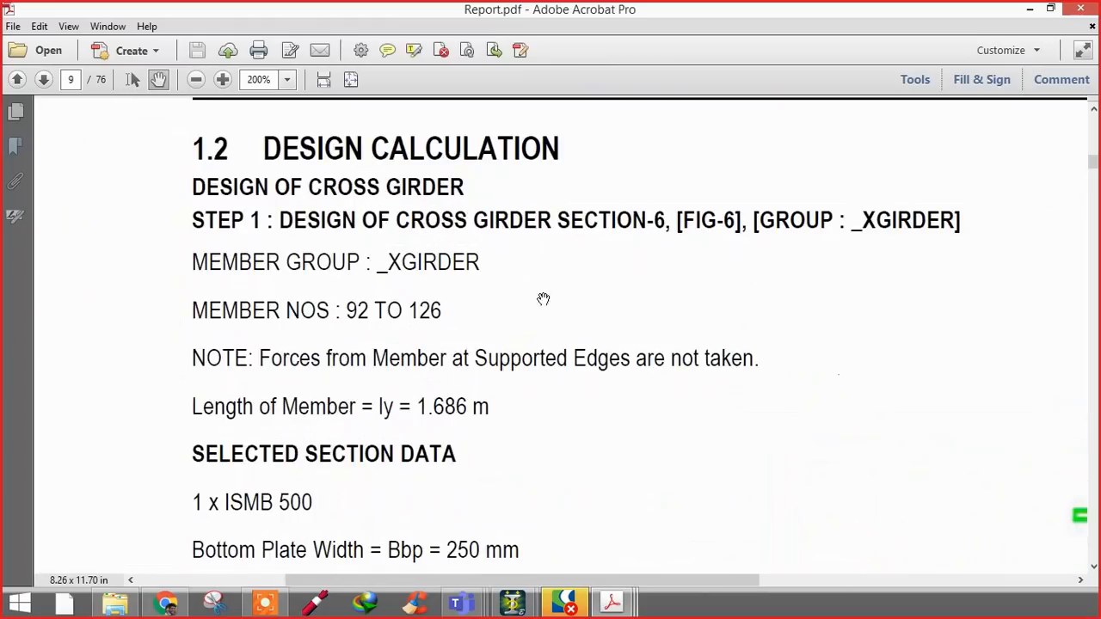
drag(558, 312, 568, 274)
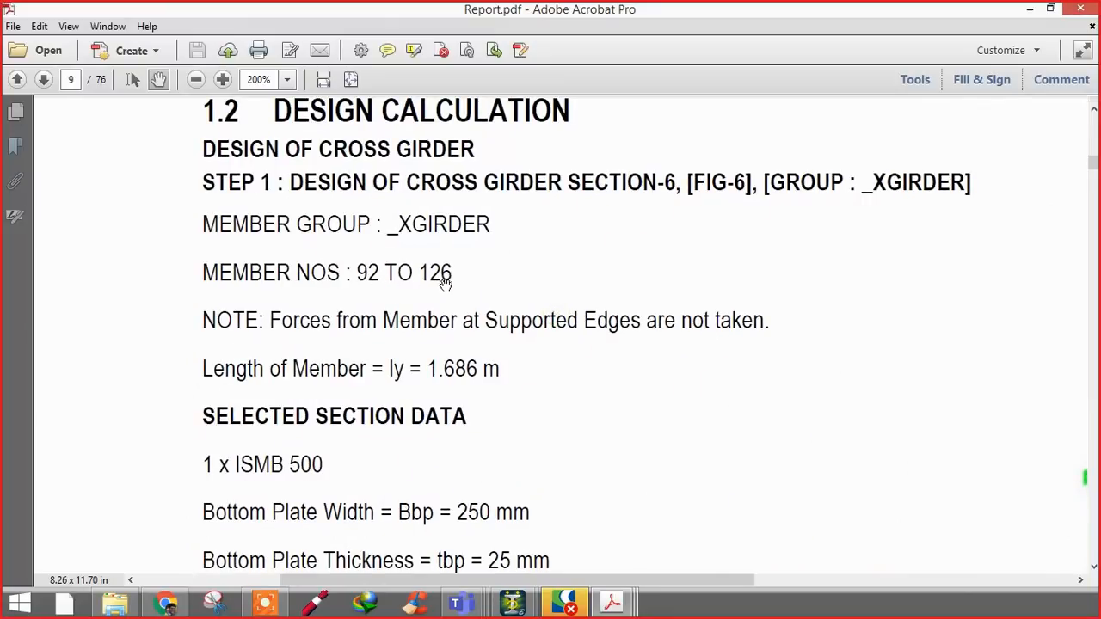
ctrl+scroll(474, 292, down, 1)
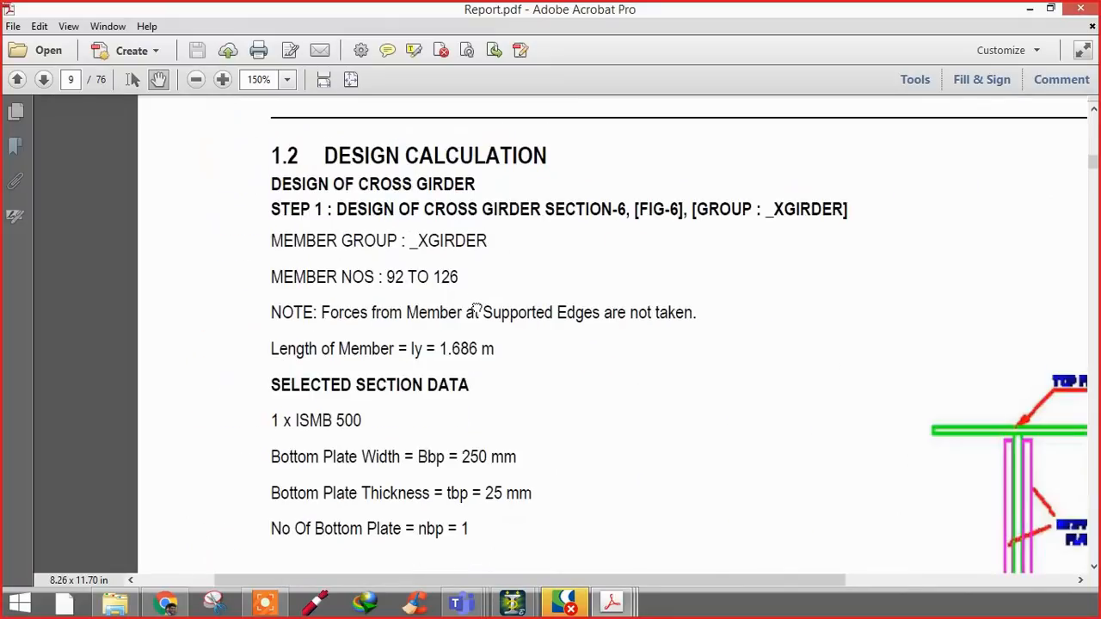
scroll(475, 315, down, 1)
ctrl+scroll(417, 297, up, 1)
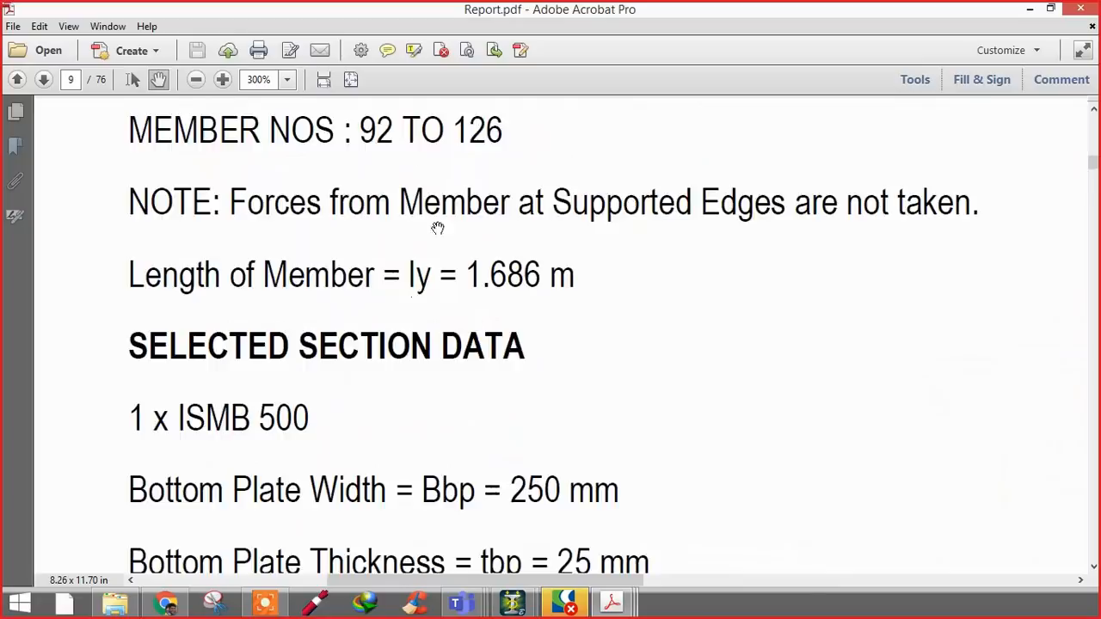
ctrl+scroll(424, 162, up, 1)
ctrl+scroll(431, 246, down, 1)
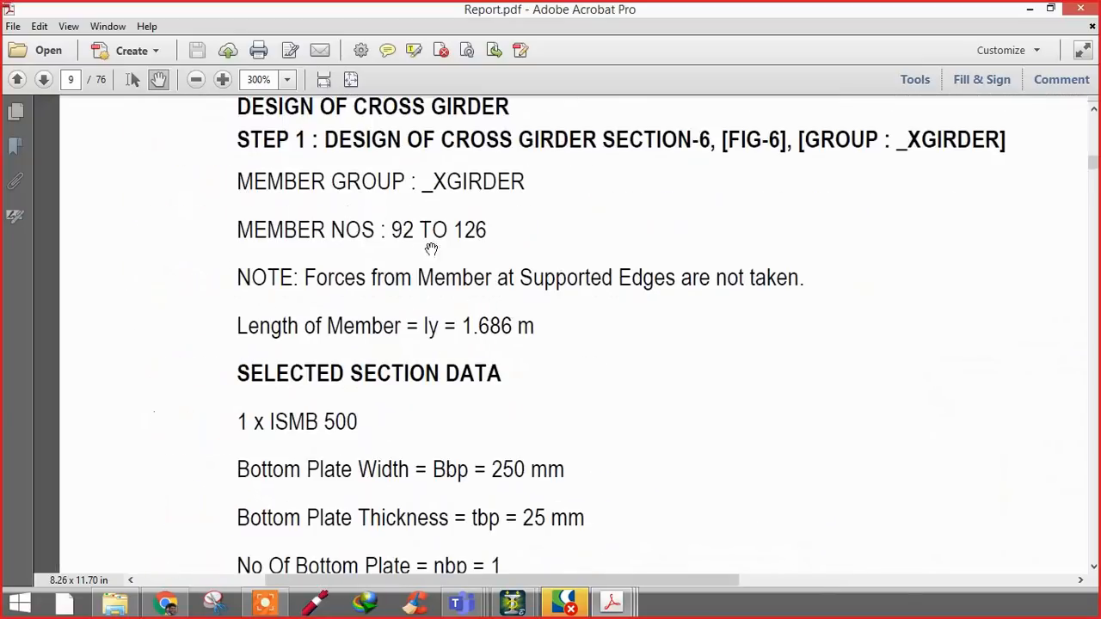
scroll(486, 327, down, 1)
ctrl+scroll(478, 338, down, 1)
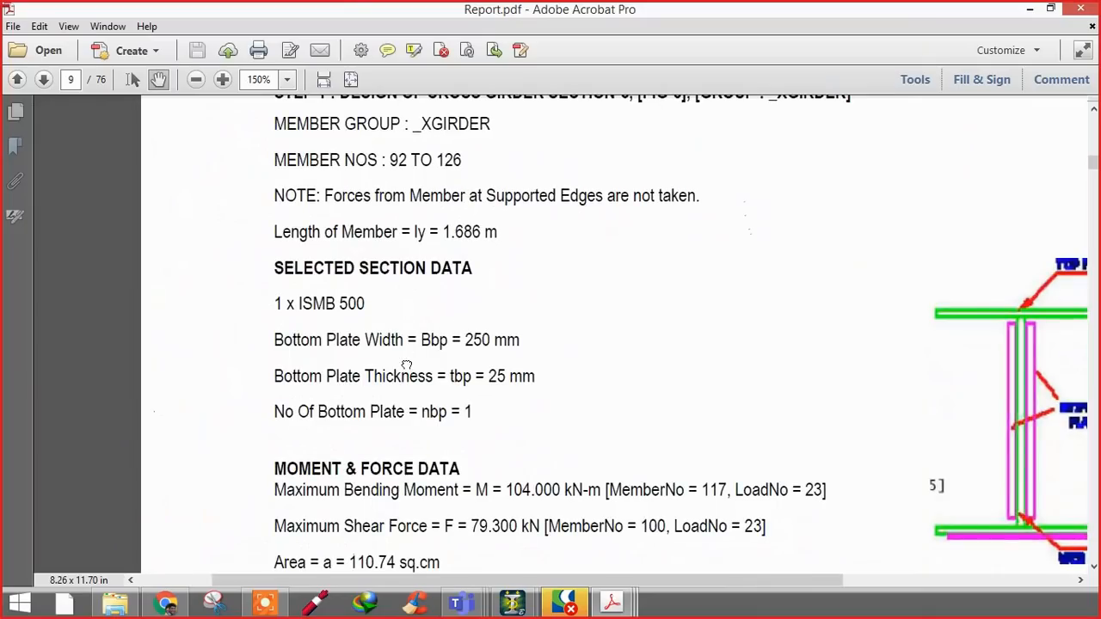
- Examine the cross girder's moment and force data, moment of inertia, section modulus and shear stress checks
scroll(401, 364, down, 2)
drag(412, 268, 409, 259)
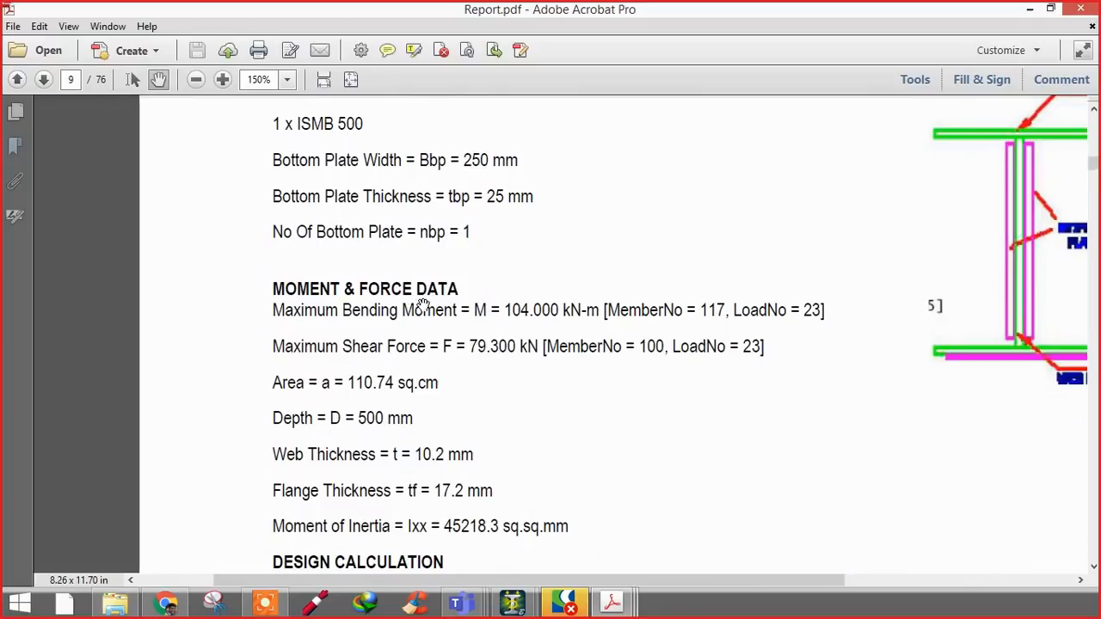
drag(510, 368, 508, 277)
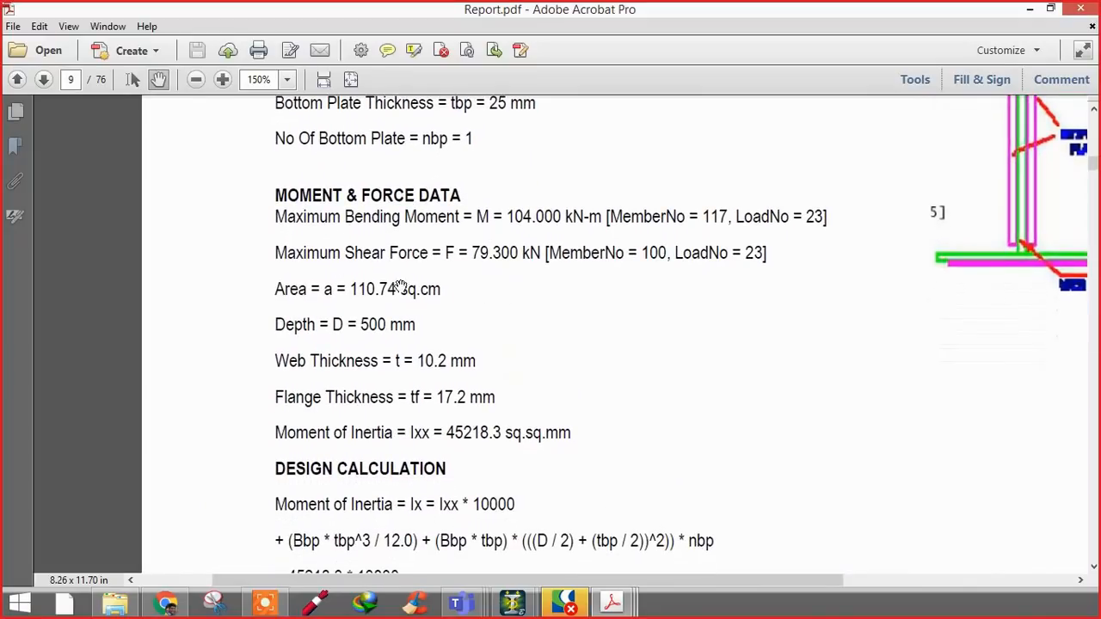
drag(478, 397, 481, 217)
drag(442, 329, 442, 212)
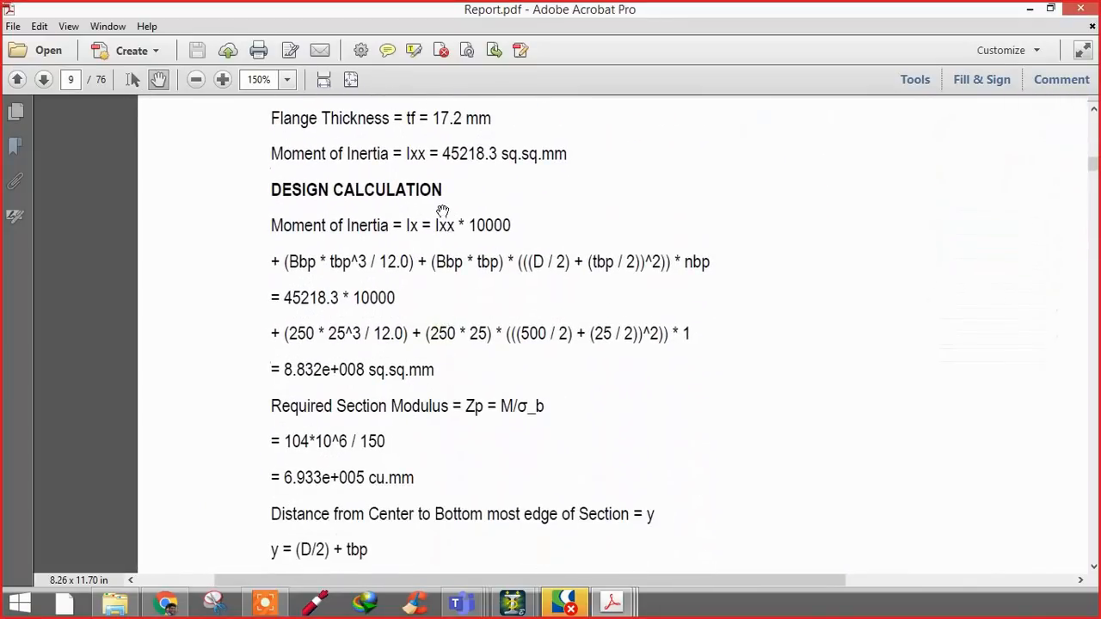
scroll(485, 427, down, 15)
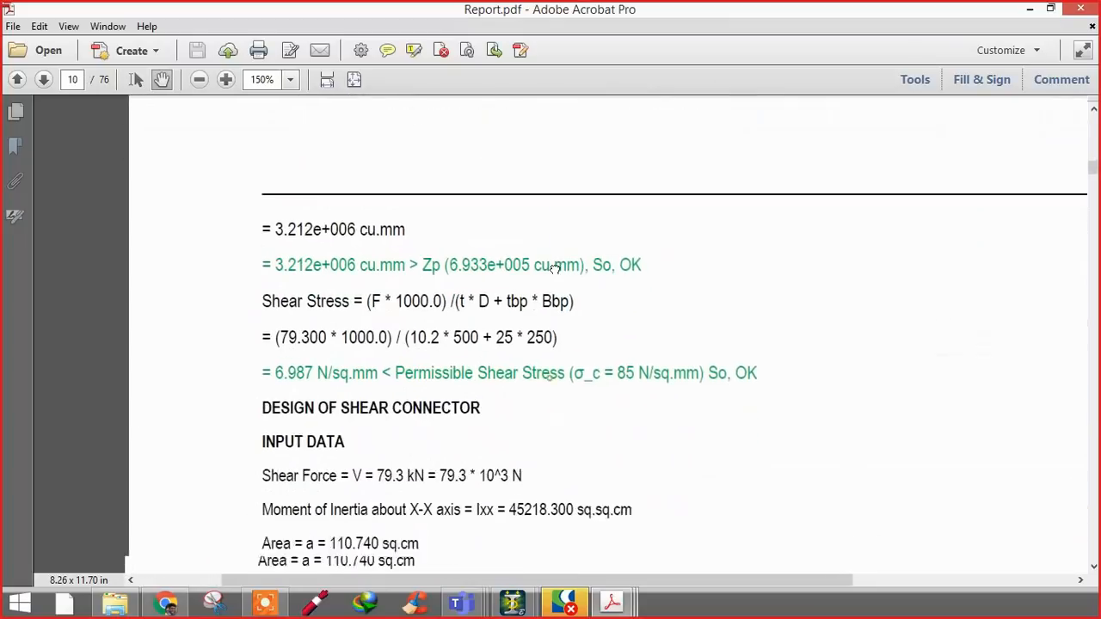
drag(385, 320, 401, 523)
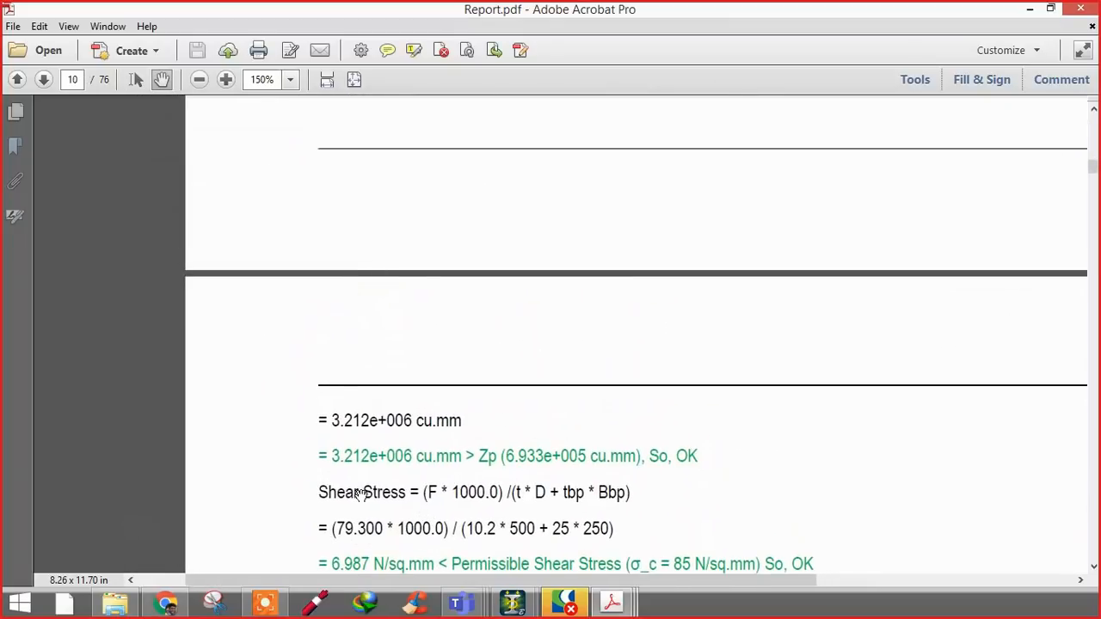
- Recheck the cross girder's required section modulus Zp against the section modulus calculated from Ix/y
ctrl+scroll(427, 491, up, 2)
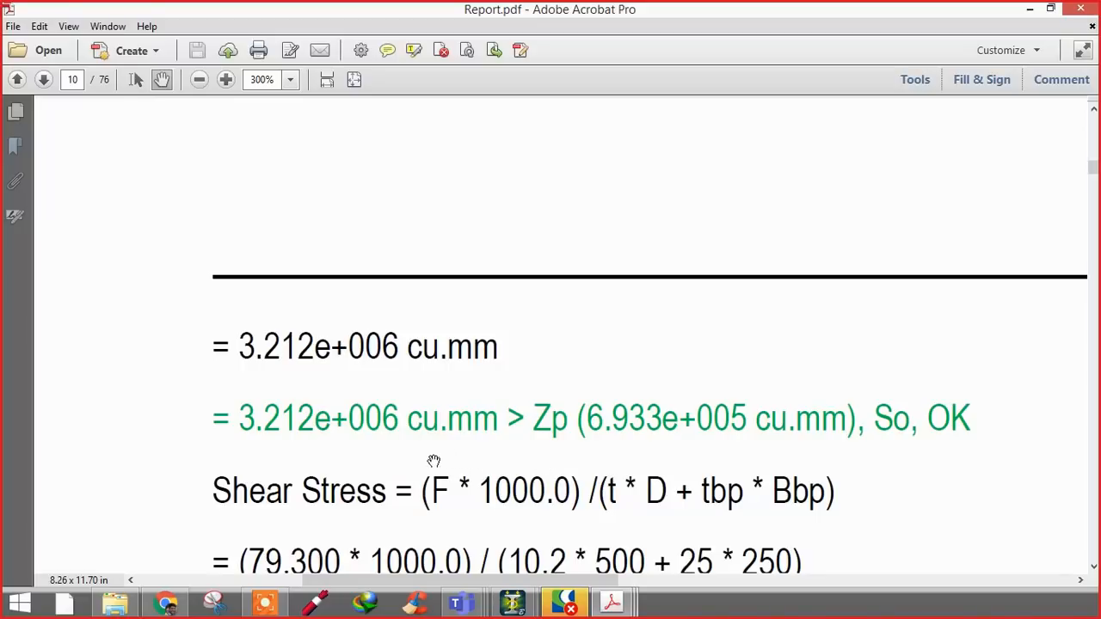
ctrl+scroll(282, 503, down, 1)
scroll(282, 499, up, 10)
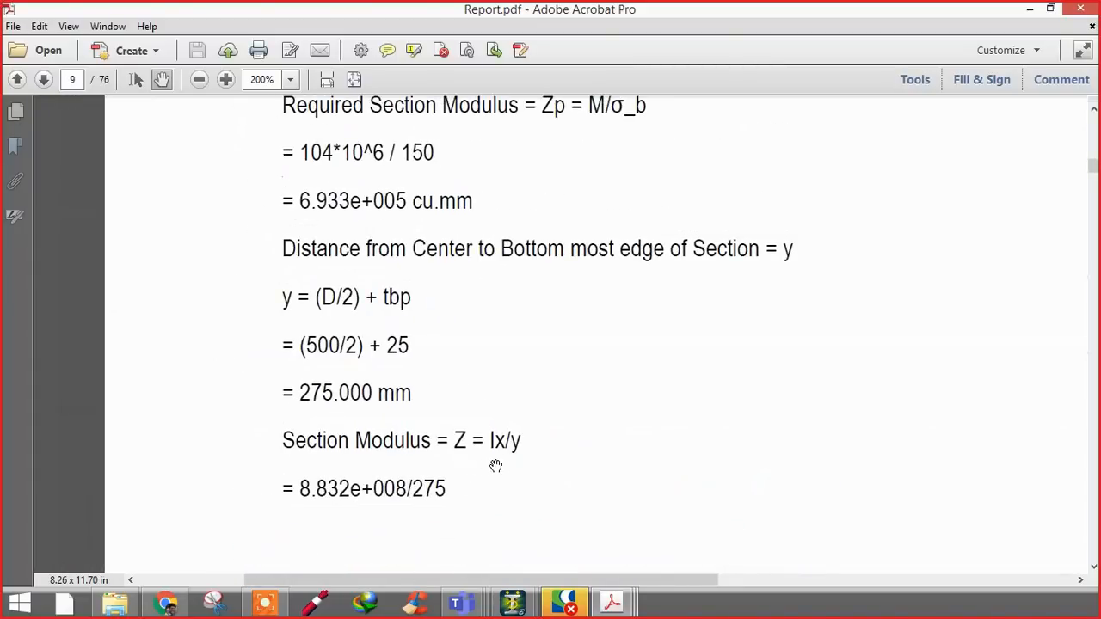
scroll(495, 465, up, 4)
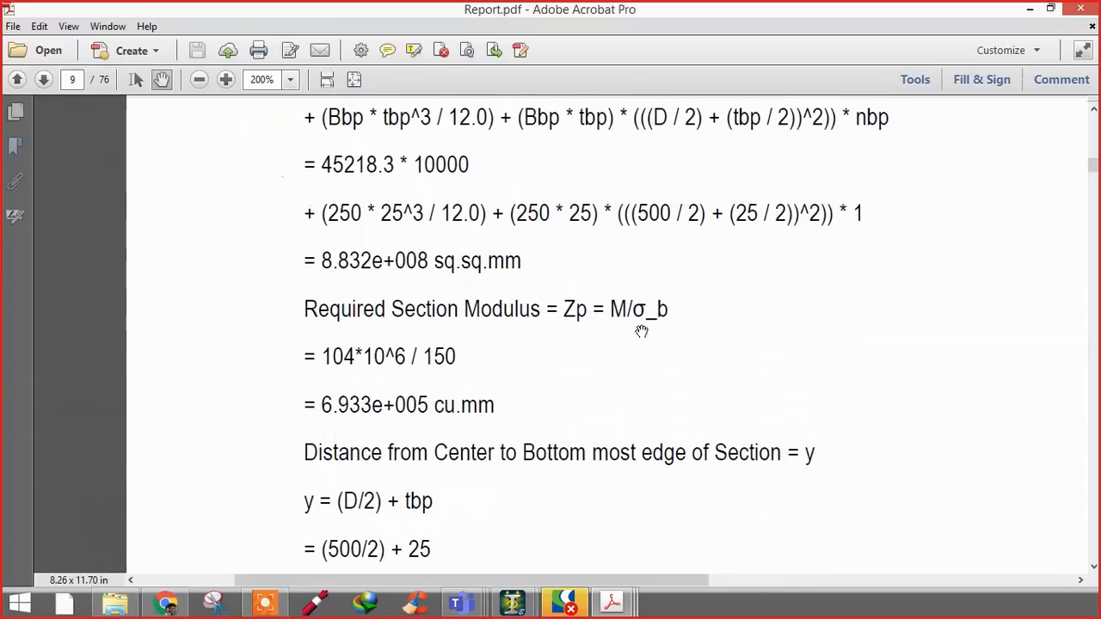
ctrl+scroll(589, 331, up, 1)
ctrl+scroll(582, 344, down, 3)
drag(590, 405, 592, 302)
drag(598, 377, 604, 275)
scroll(627, 263, up, 1)
ctrl+scroll(509, 455, up, 2)
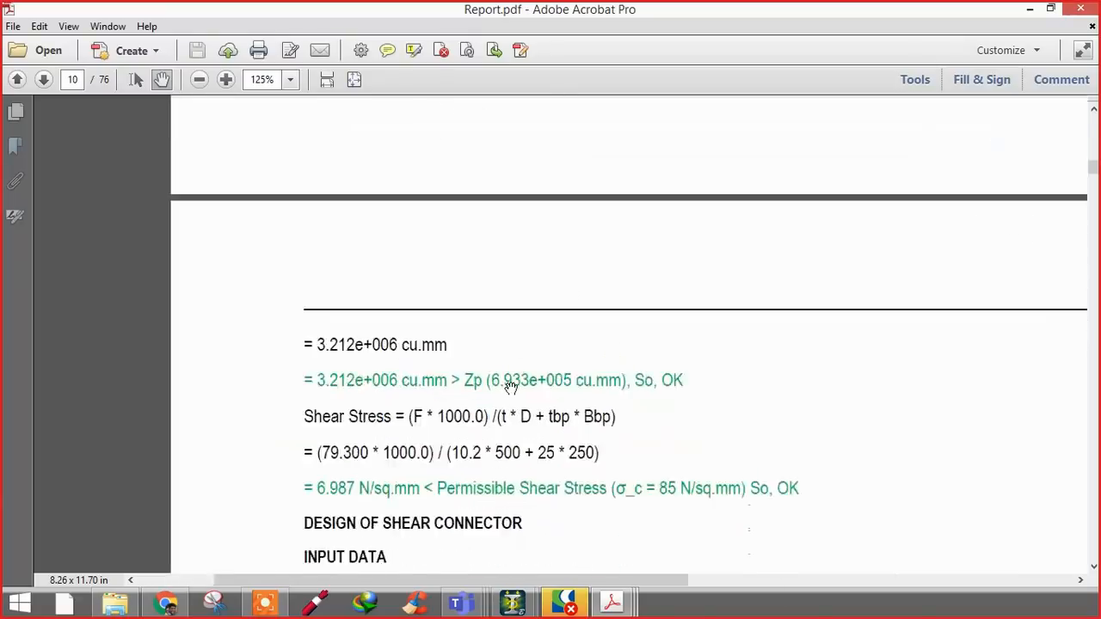
- Read the cross girder's shear stress check and the input data for the shear connector design
ctrl+scroll(585, 408, down, 1)
scroll(652, 381, down, 3)
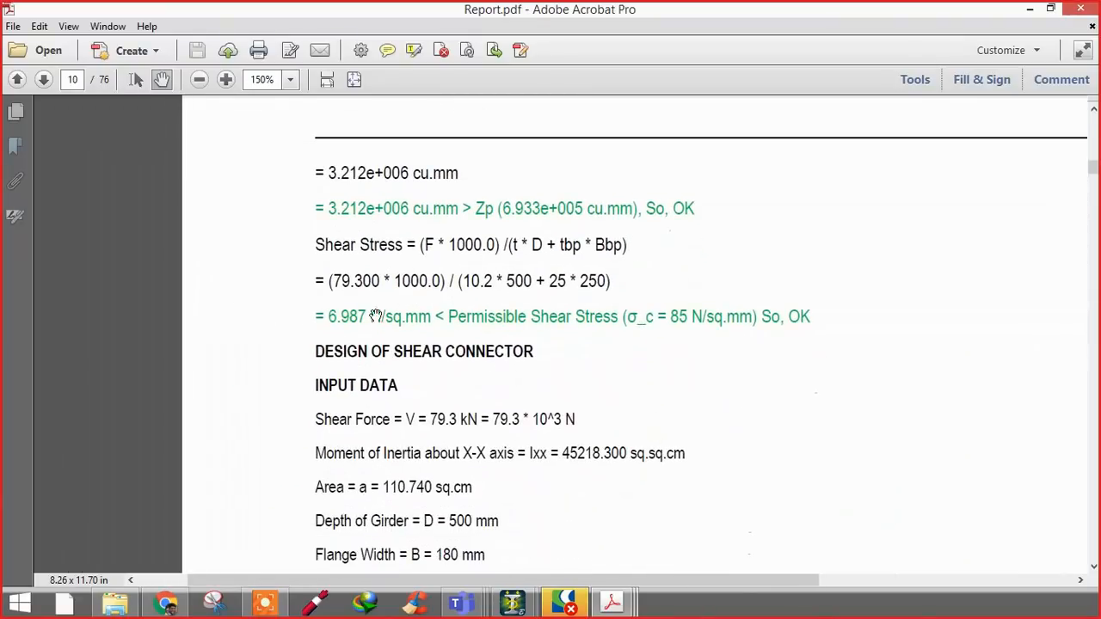
scroll(638, 374, down, 3)
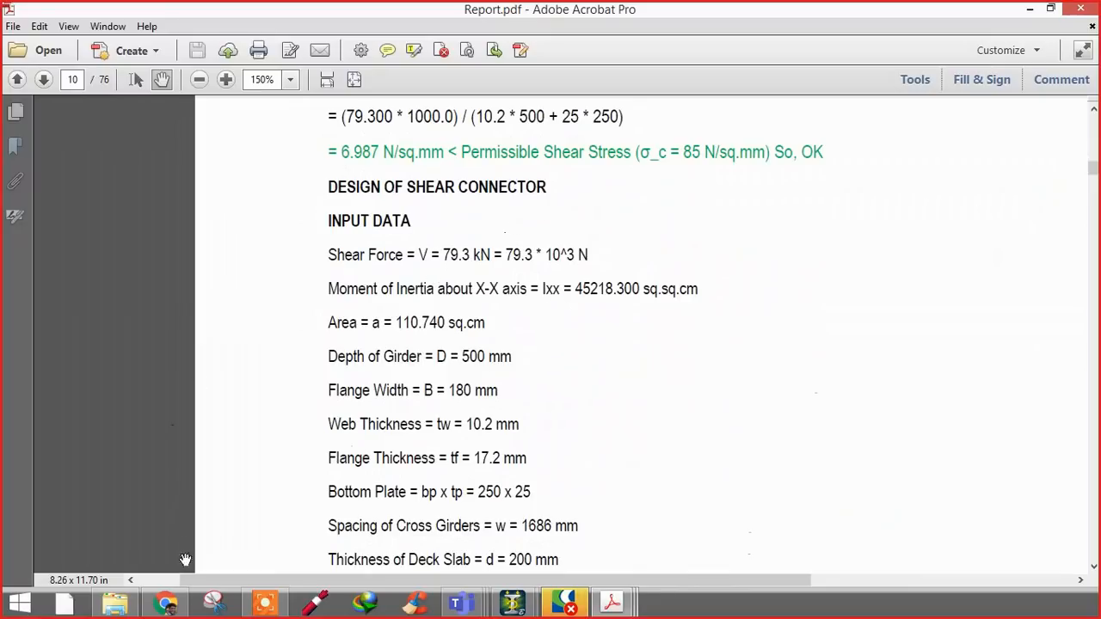
- Switch to an incognito Chrome window and search Google for "SHEAR CONNECTORS IN BRIDGE STEEL"
right_click(165, 604)
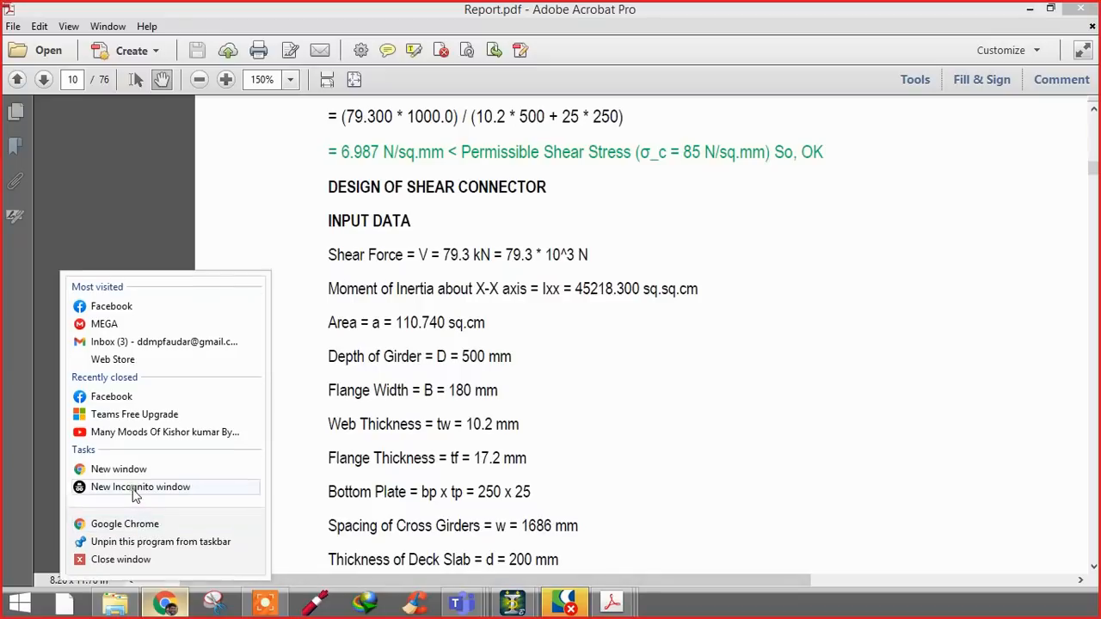
click(253, 194)
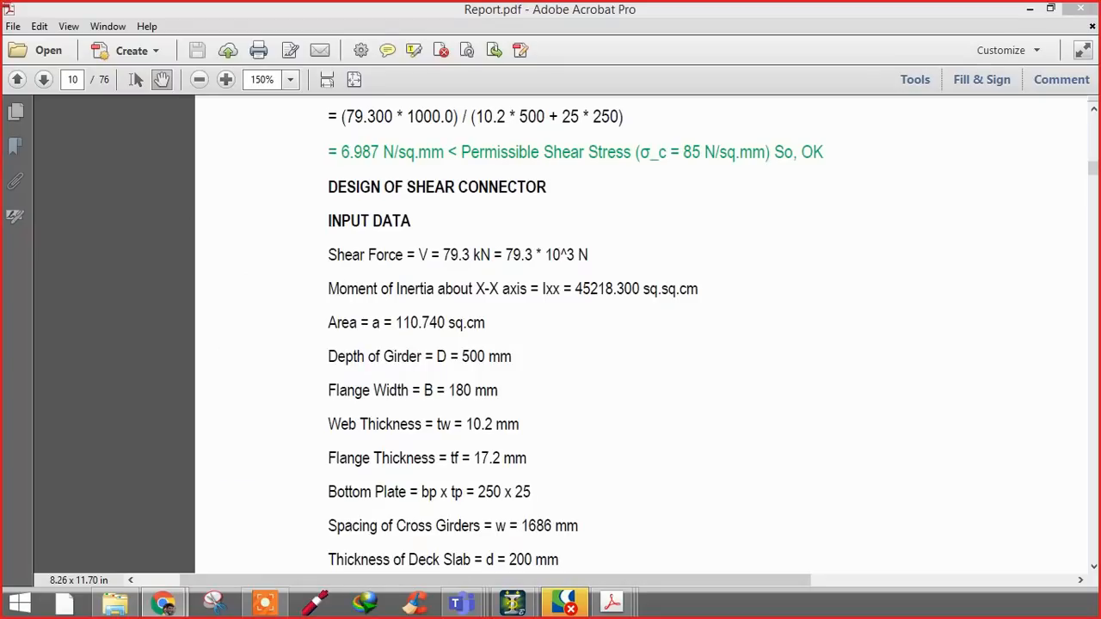
drag(2, 60, 297, 2)
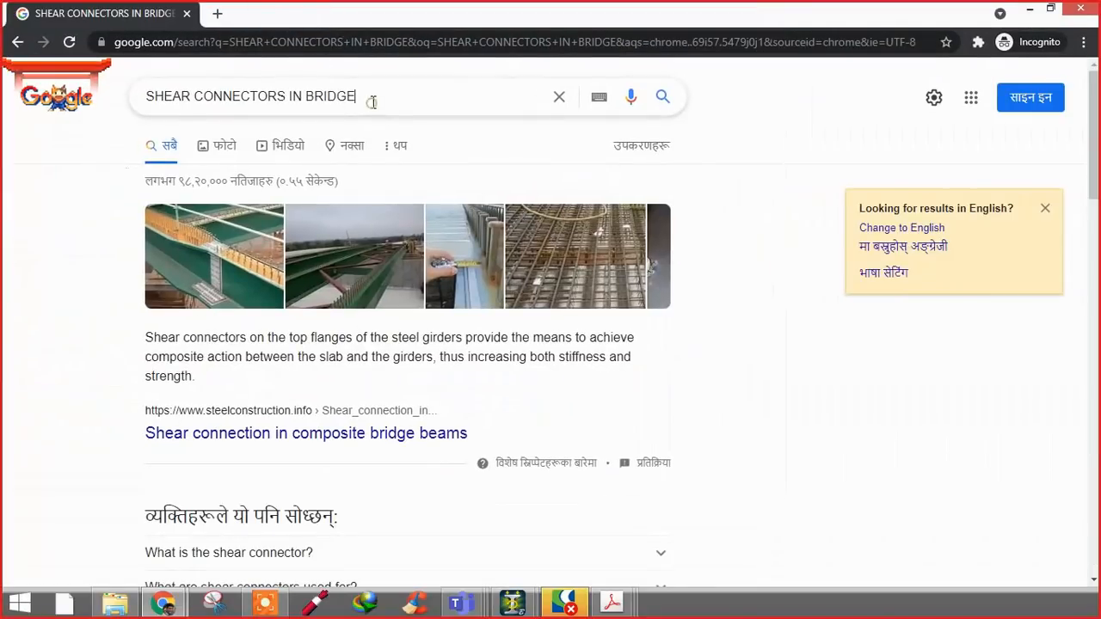
click(371, 101)
text(STEEL)
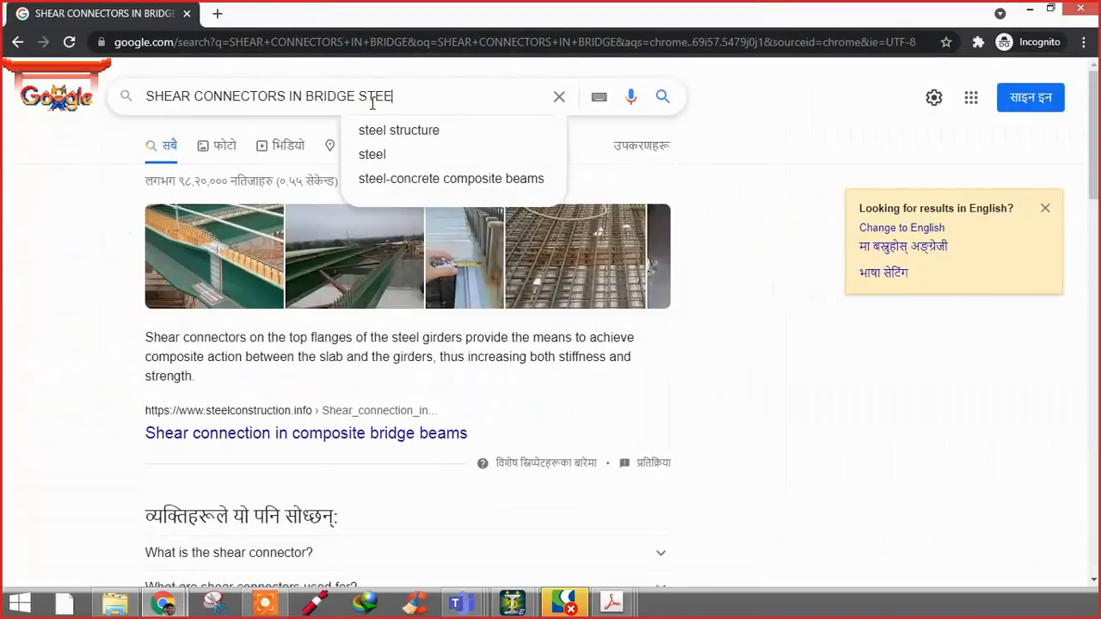
key(Return)
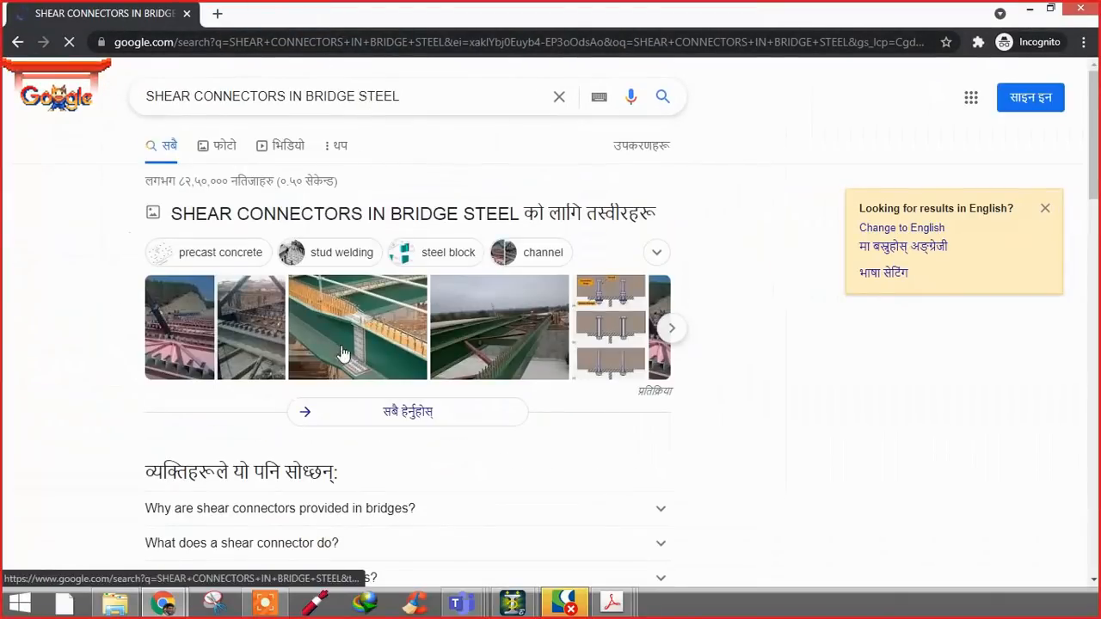
- View the enlarged image of channel shear connectors in a bridge, and close the browser window to return to Report.pdf
click(191, 341)
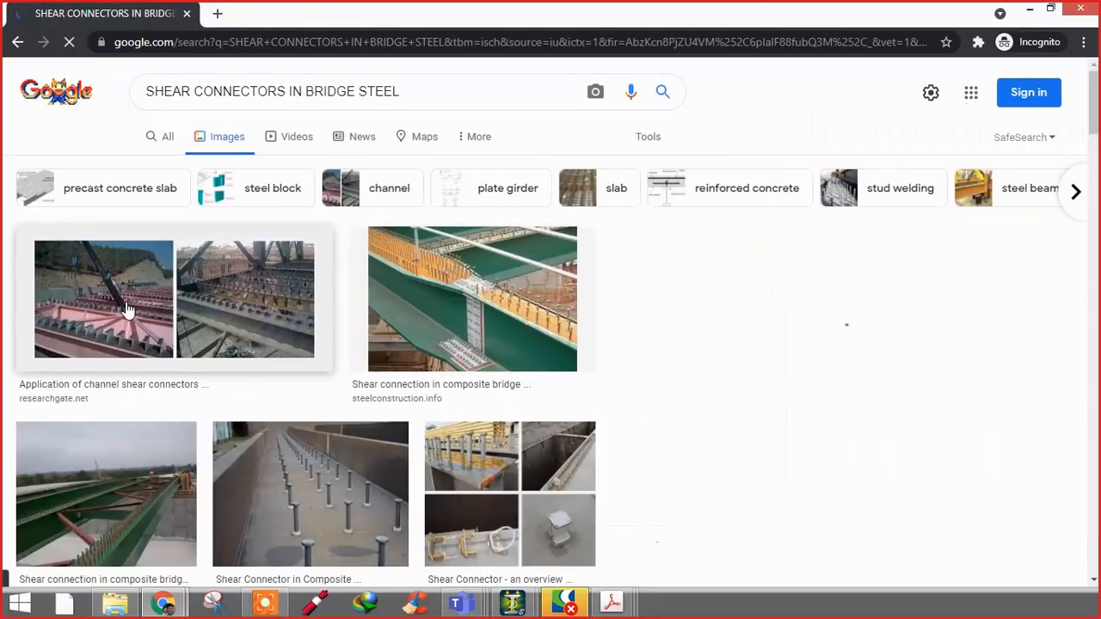
click(126, 301)
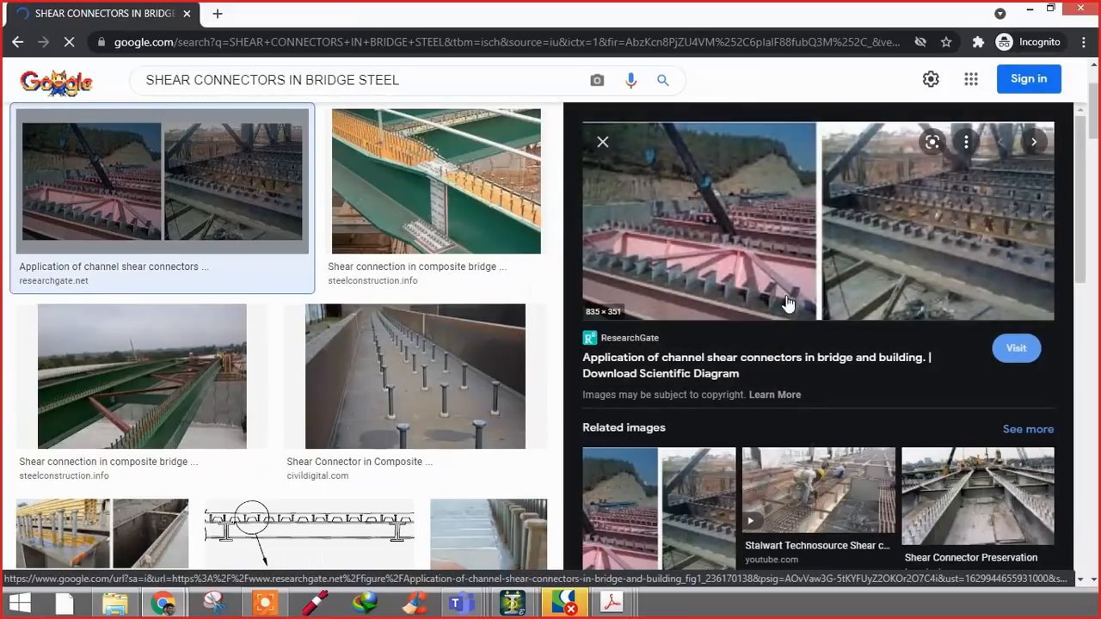
click(1088, 6)
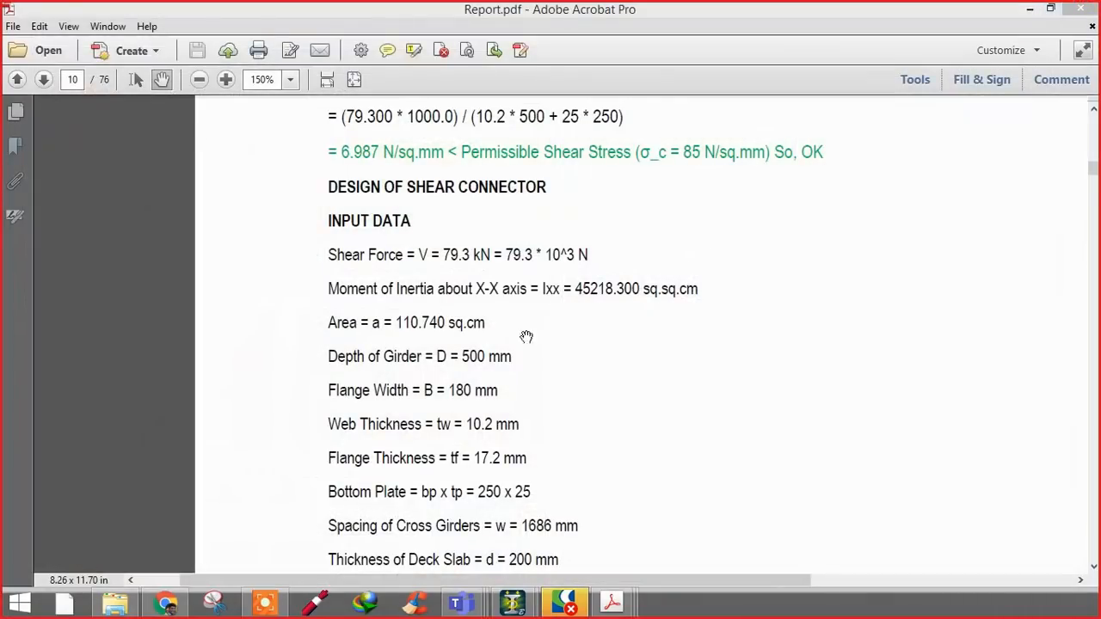
- Examine the shear connector calculation: composite section, shear stress at top flange level, ISMC 100 channel capacity and required spacing
scroll(517, 258, down, 5)
scroll(574, 184, down, 15)
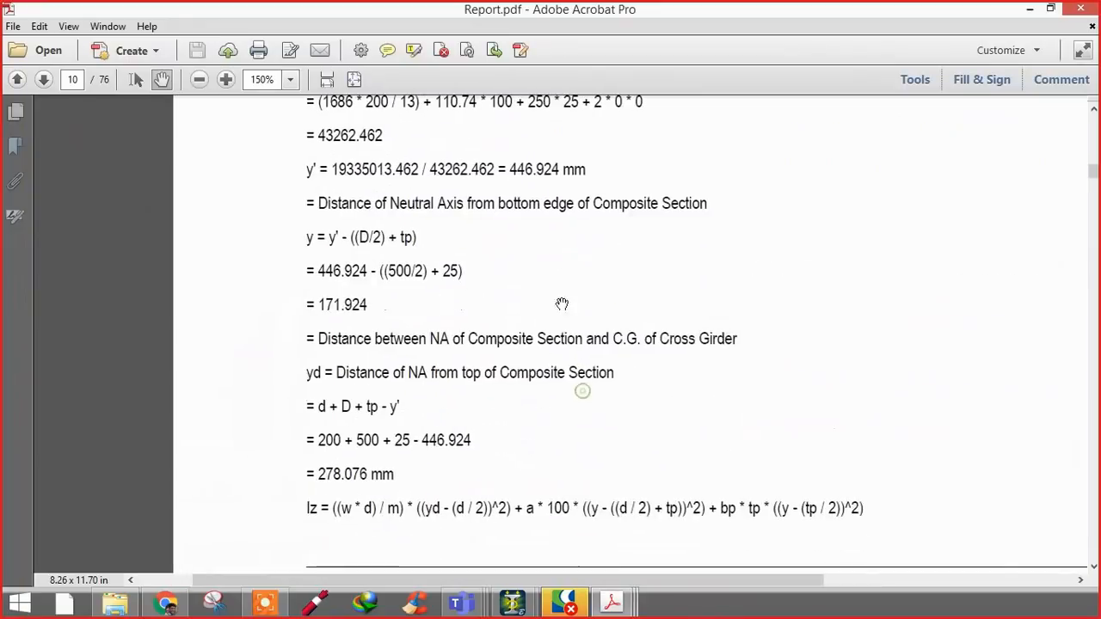
scroll(507, 339, up, 3)
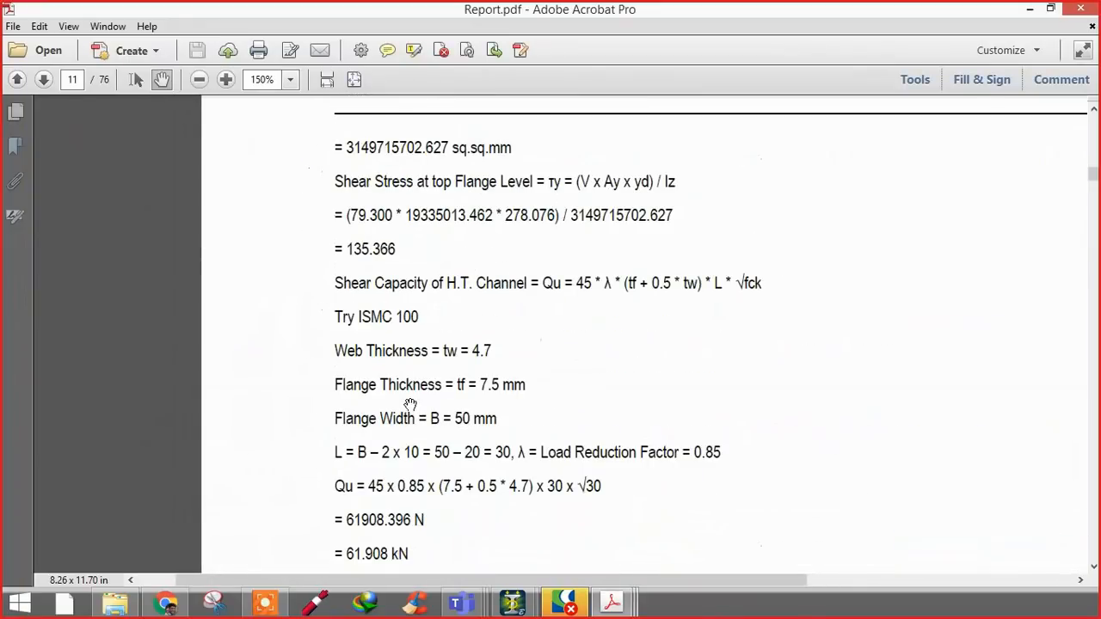
drag(470, 360, 470, 336)
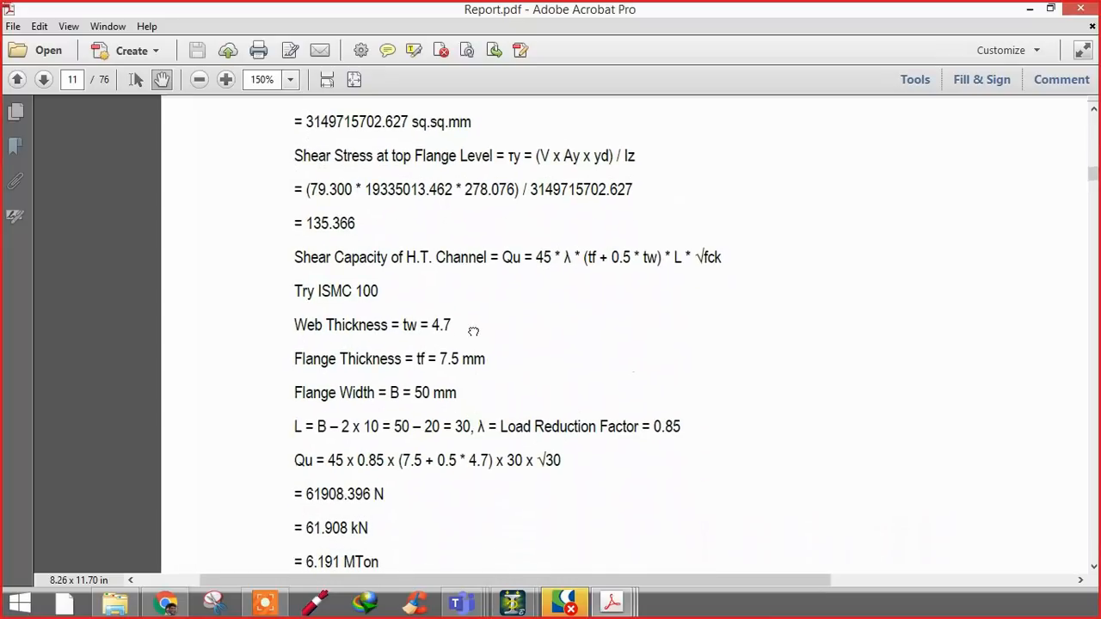
ctrl+scroll(327, 319, up, 3)
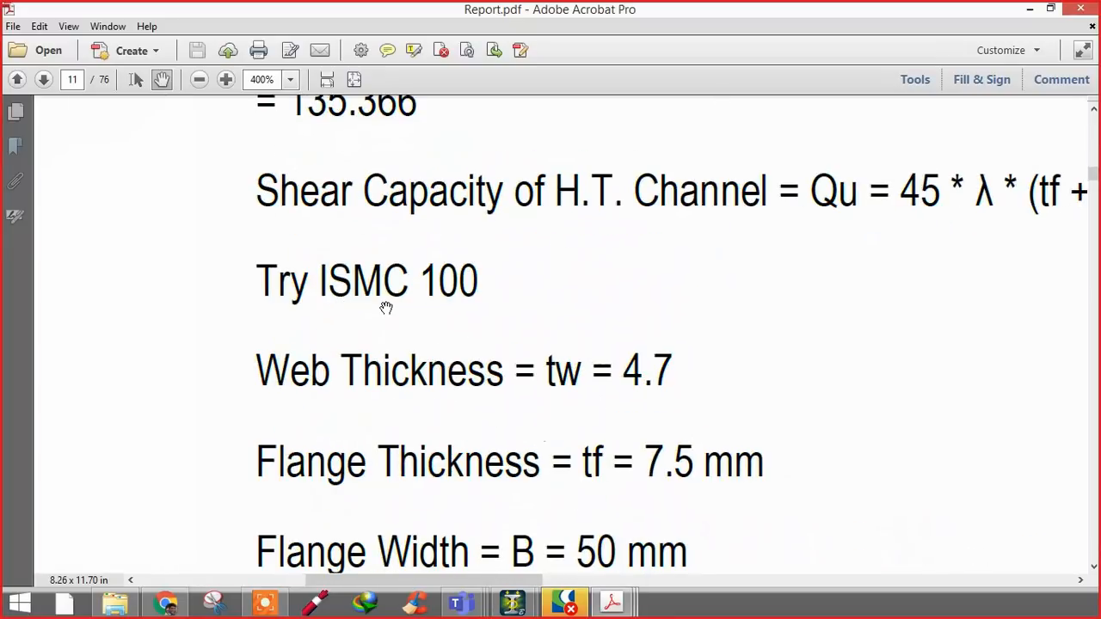
ctrl+scroll(442, 256, down, 4)
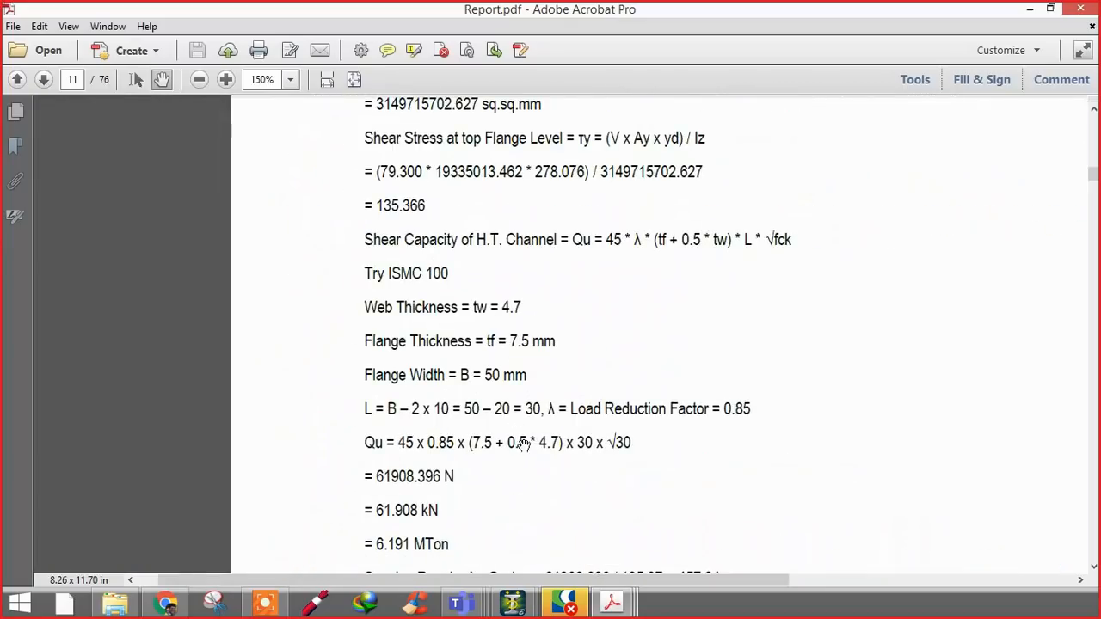
ctrl+scroll(467, 261, up, 2)
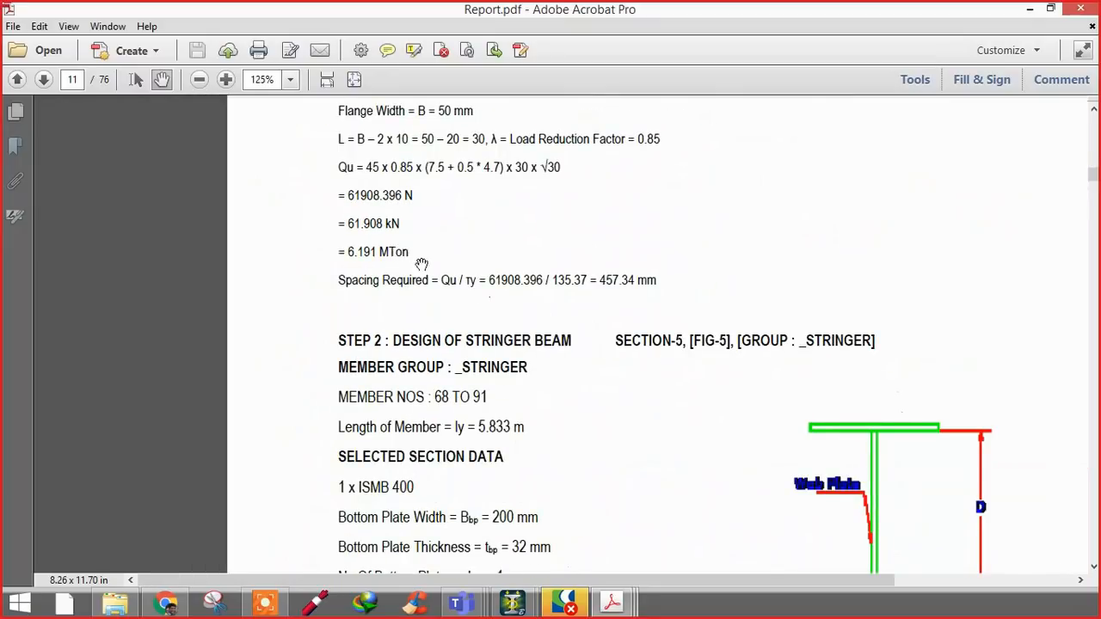
- Skim the stringer beam design and read the Step 3 bottom chord member and axial force data for group _L0L1
scroll(499, 398, down, 15)
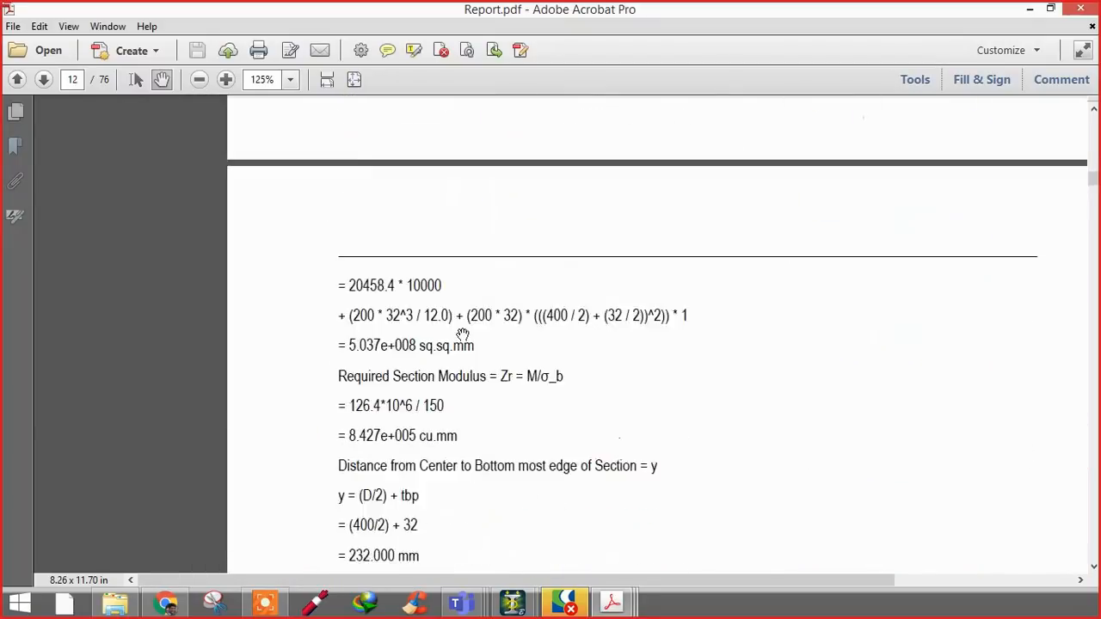
scroll(482, 333, down, 20)
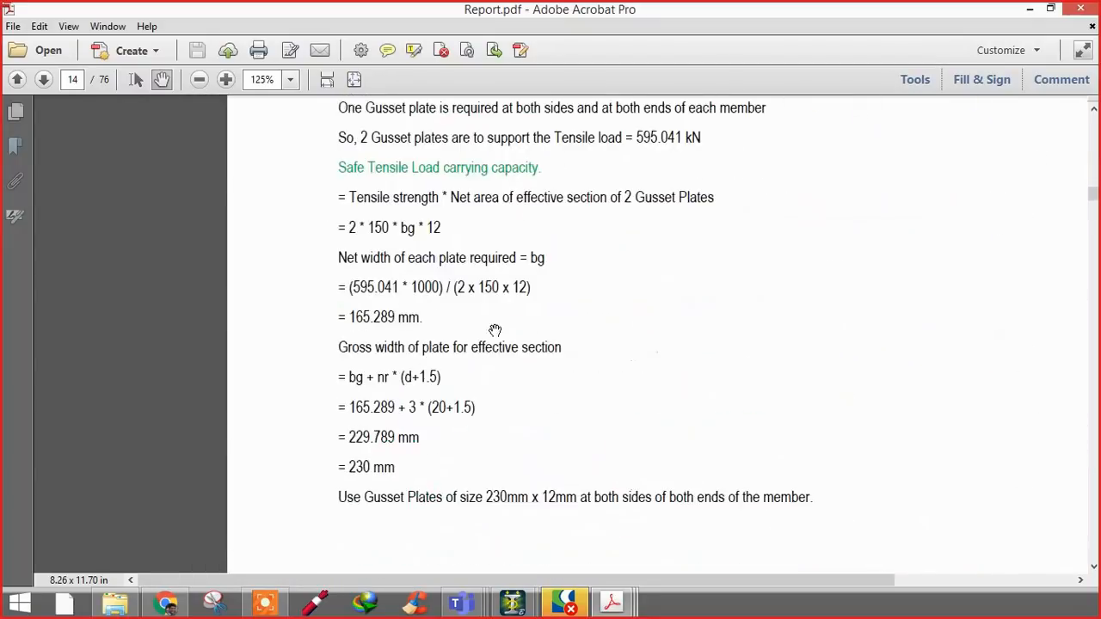
ctrl+scroll(467, 337, down, 2)
drag(514, 429, 514, 274)
drag(463, 431, 502, 149)
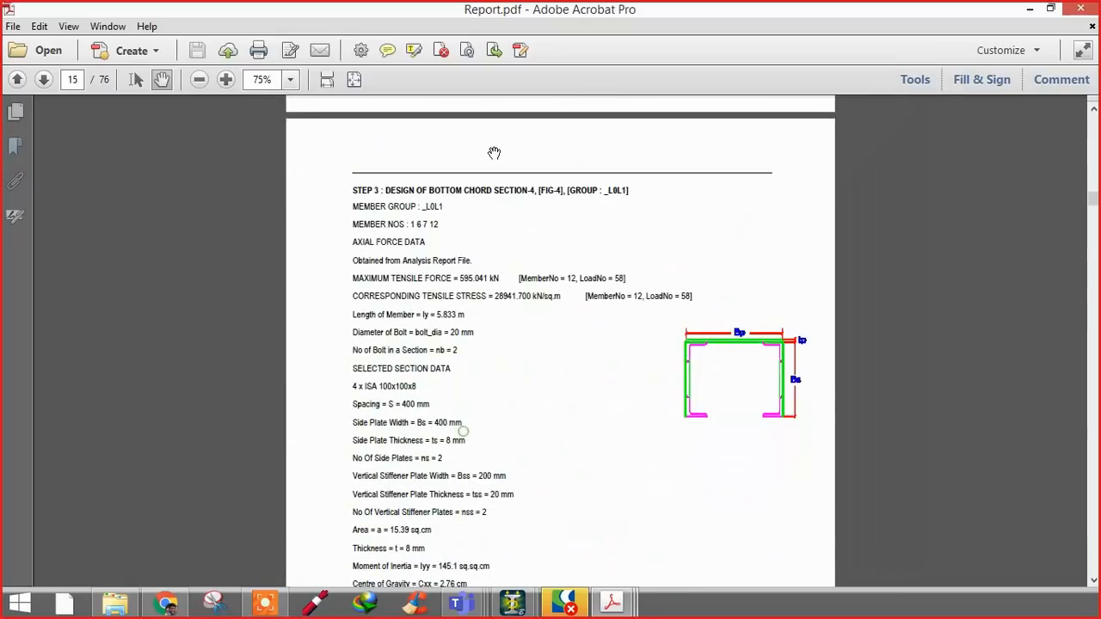
ctrl+scroll(416, 241, up, 4)
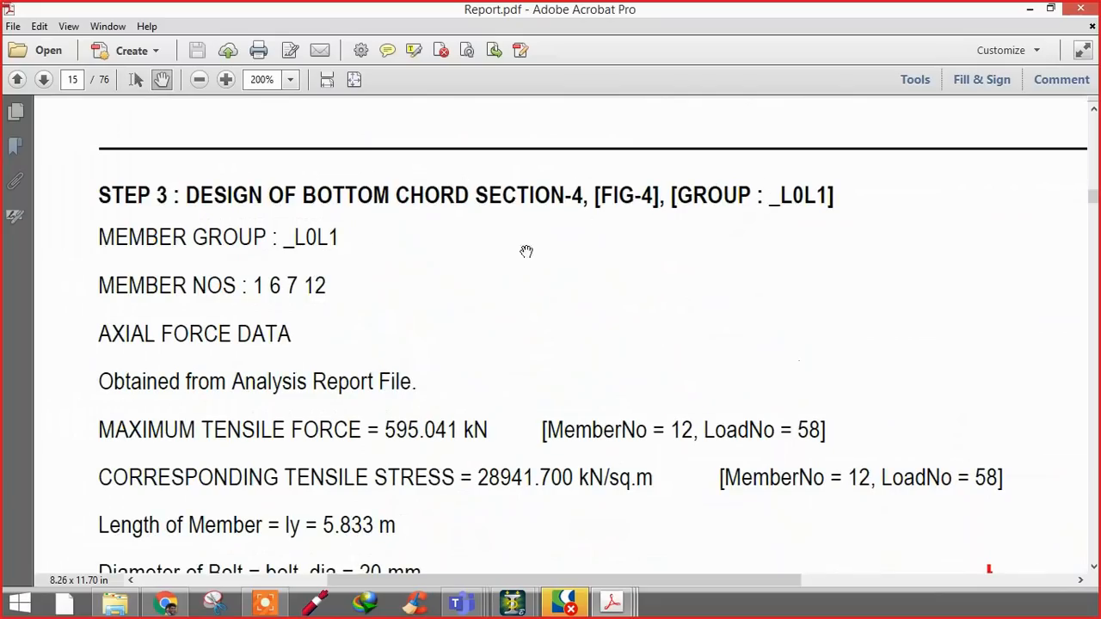
- Skim the remaining chord, vertical and other member design calculations, including their rivet and gusset plate designs
ctrl+scroll(498, 279, down, 2)
scroll(533, 249, down, 20)
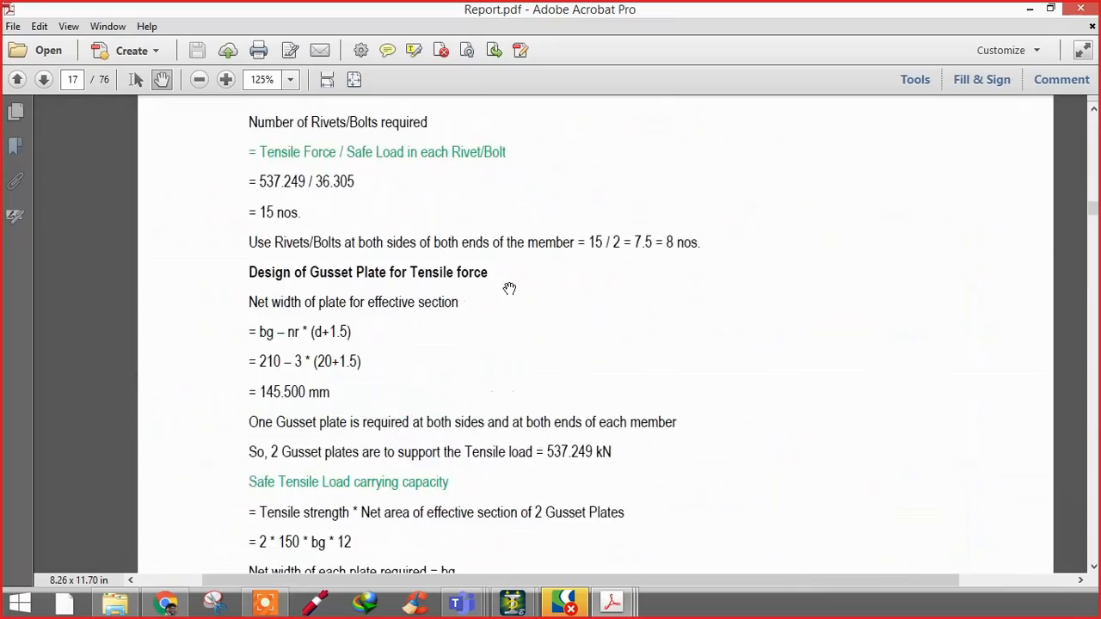
scroll(533, 272, down, 20)
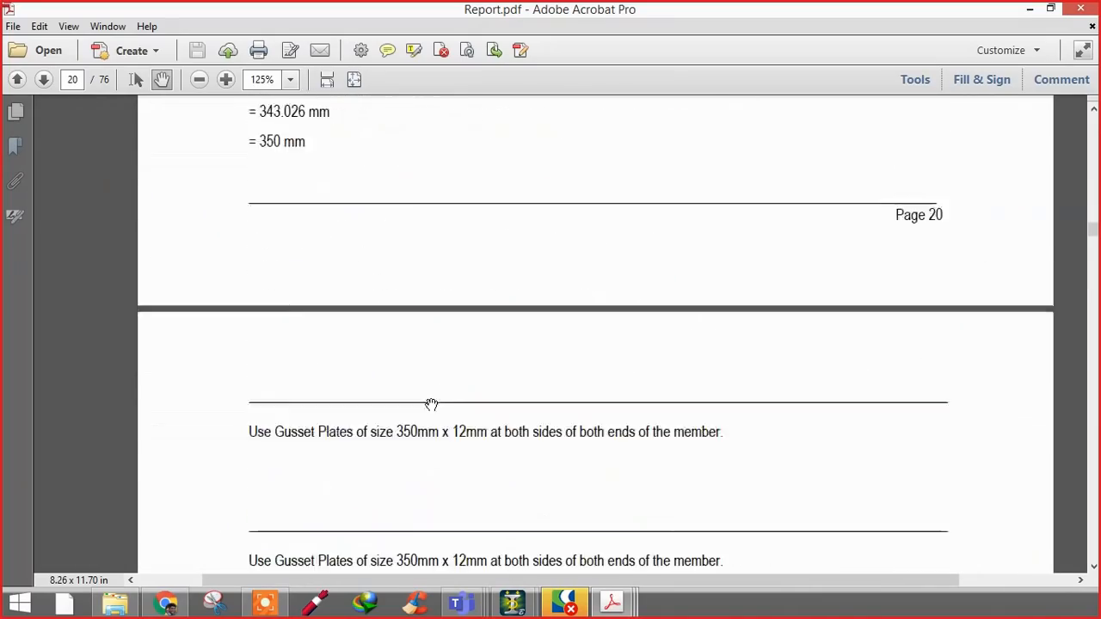
scroll(432, 411, down, 20)
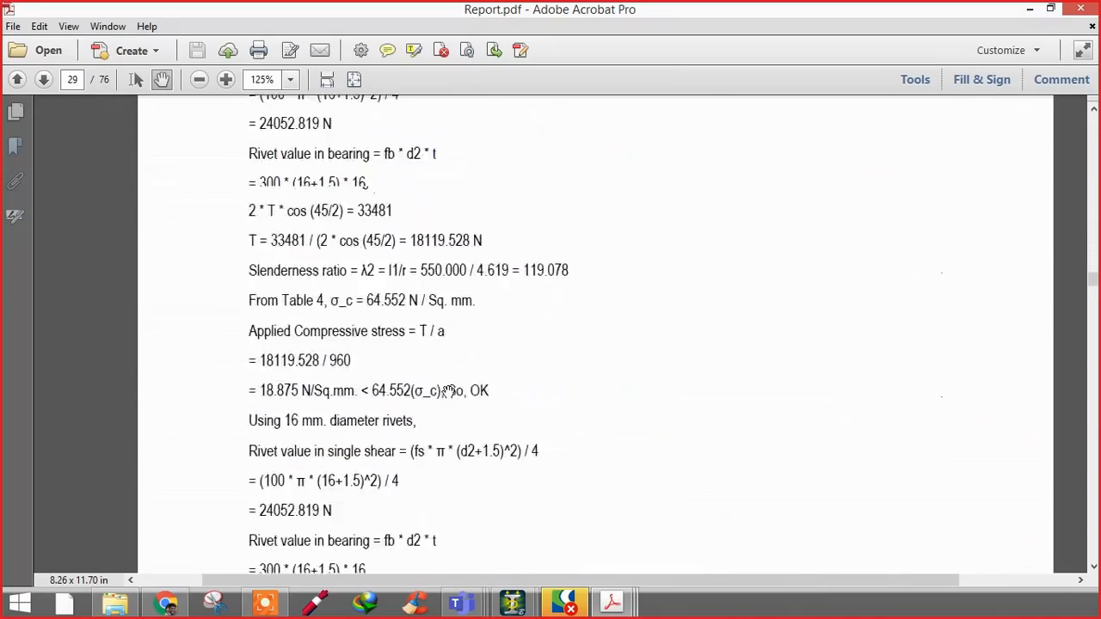
scroll(461, 385, down, 20)
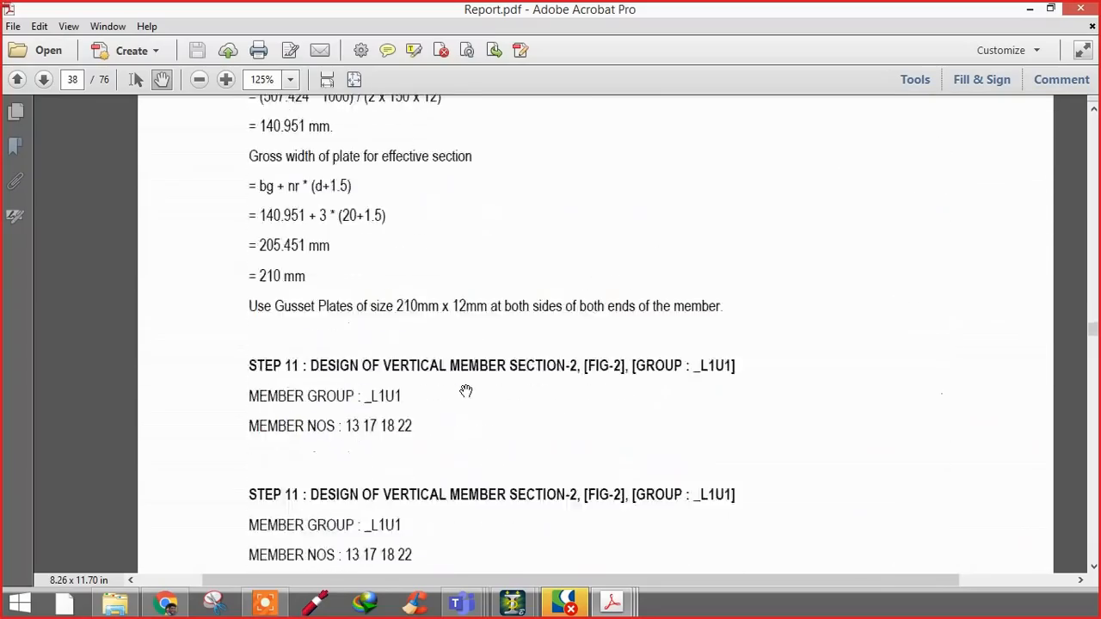
scroll(464, 389, down, 20)
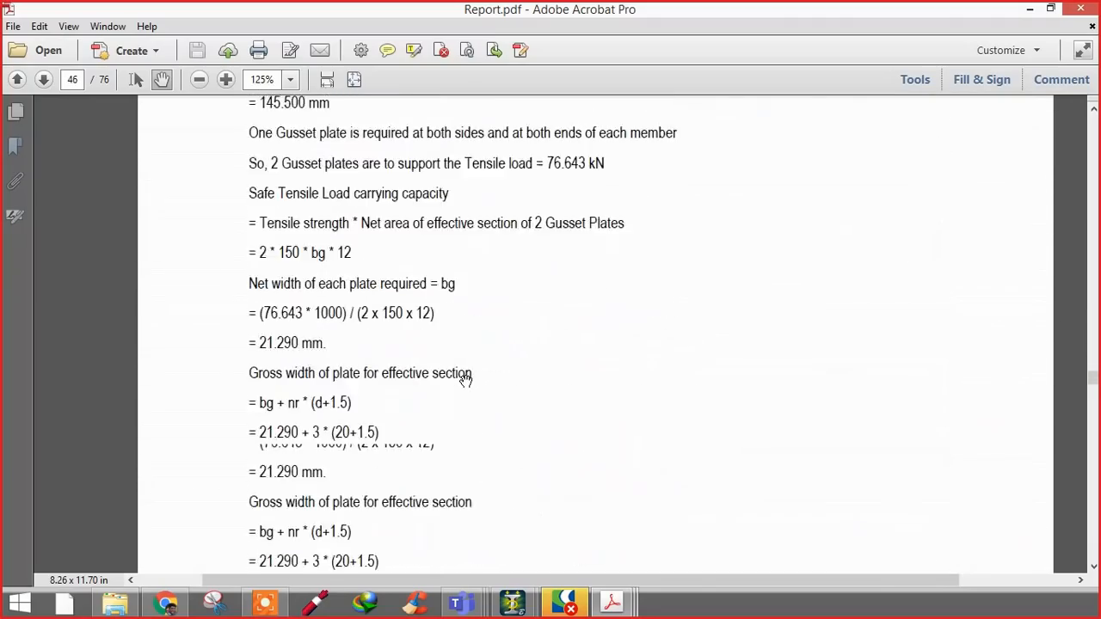
scroll(469, 373, down, 20)
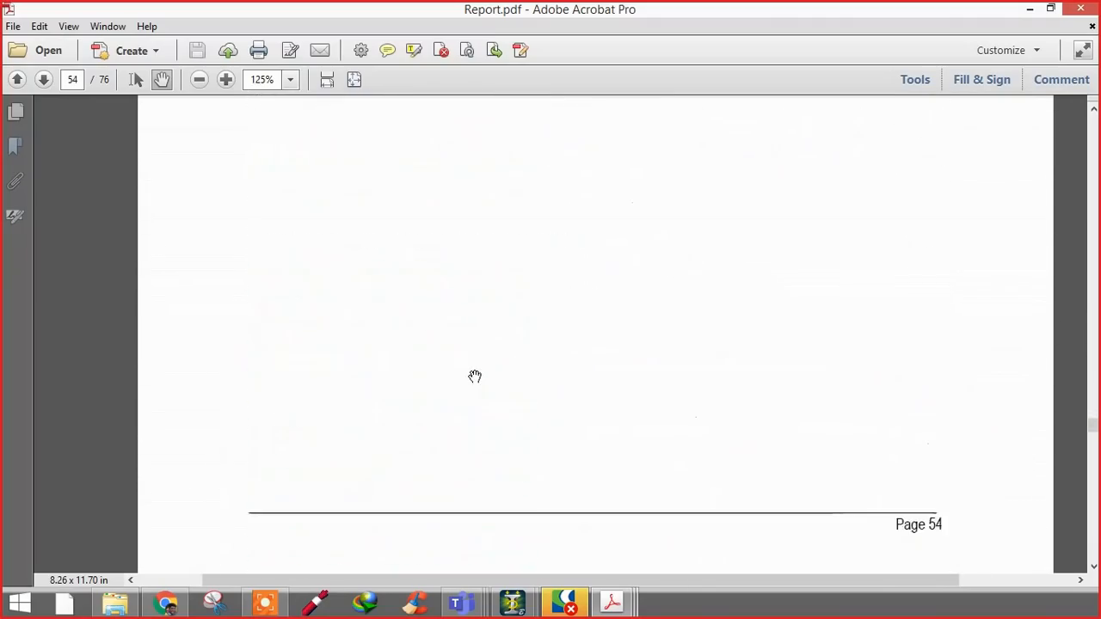
- Find Step 17, Check for Live Load Deflection, and compare the maximum node displacement with the allowable span/800
scroll(472, 372, up, 10)
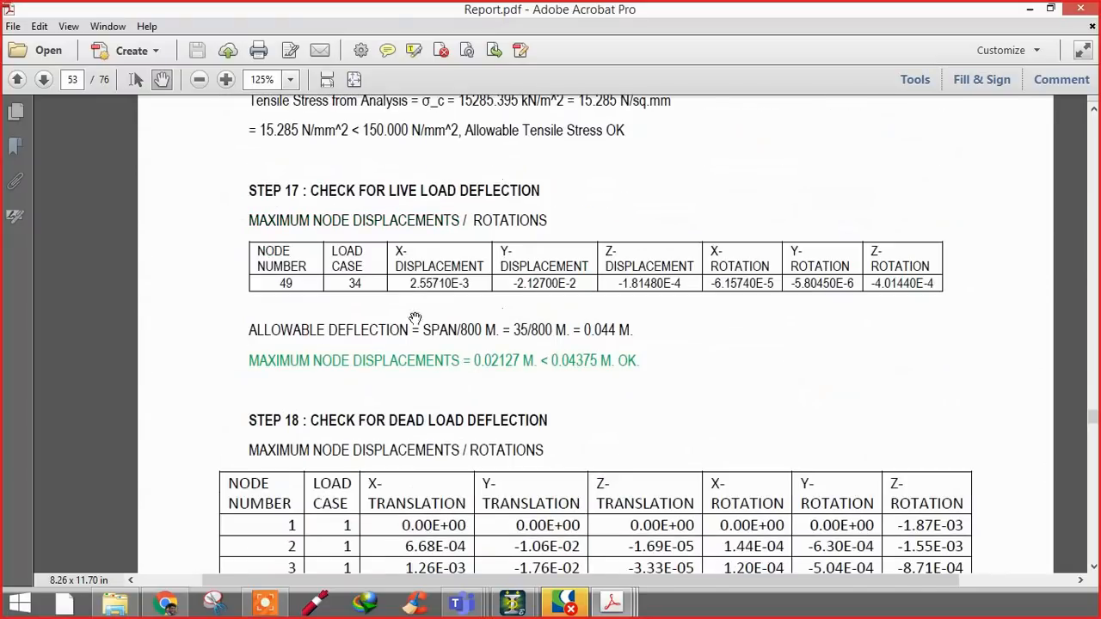
ctrl+scroll(419, 333, up, 1)
scroll(454, 310, down, 3)
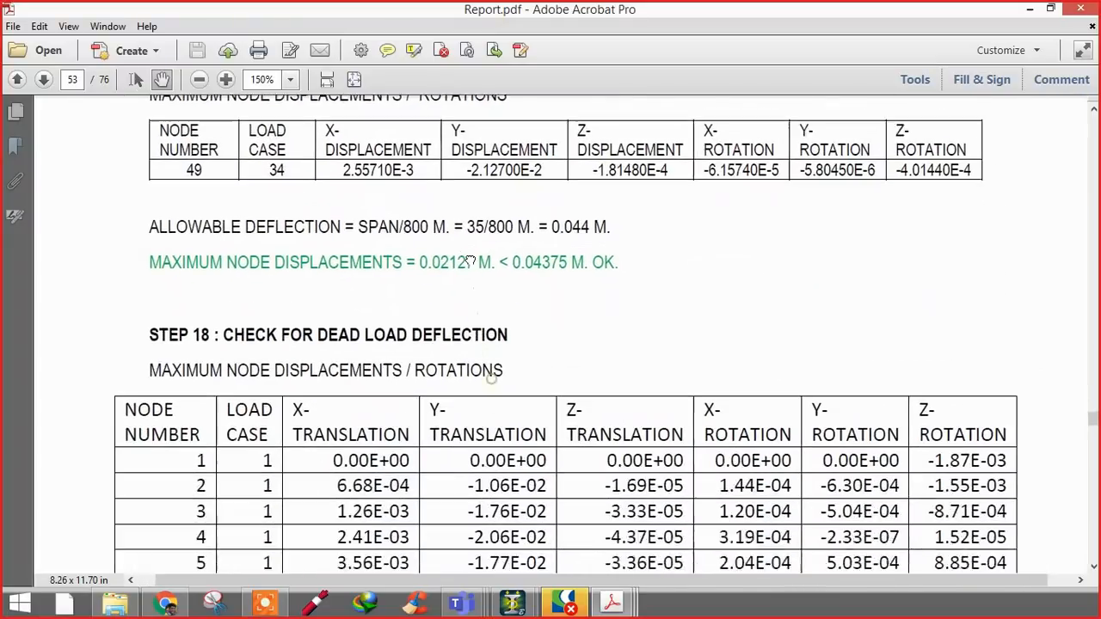
ctrl+scroll(446, 243, down, 1)
- Examine Step 18, Check for Dead Load Deflection: the node displacement table, the allowable span/800 and the right side bottom chord node checks
scroll(527, 275, down, 3)
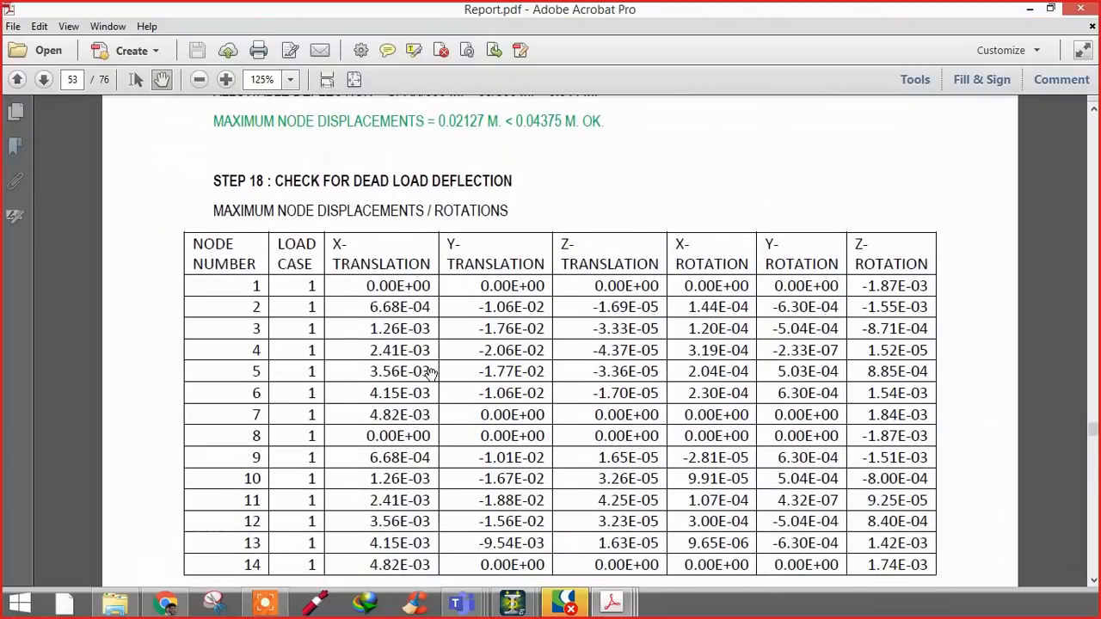
drag(430, 375, 428, 177)
ctrl+scroll(495, 371, up, 3)
drag(430, 385, 554, 99)
ctrl+scroll(480, 371, down, 1)
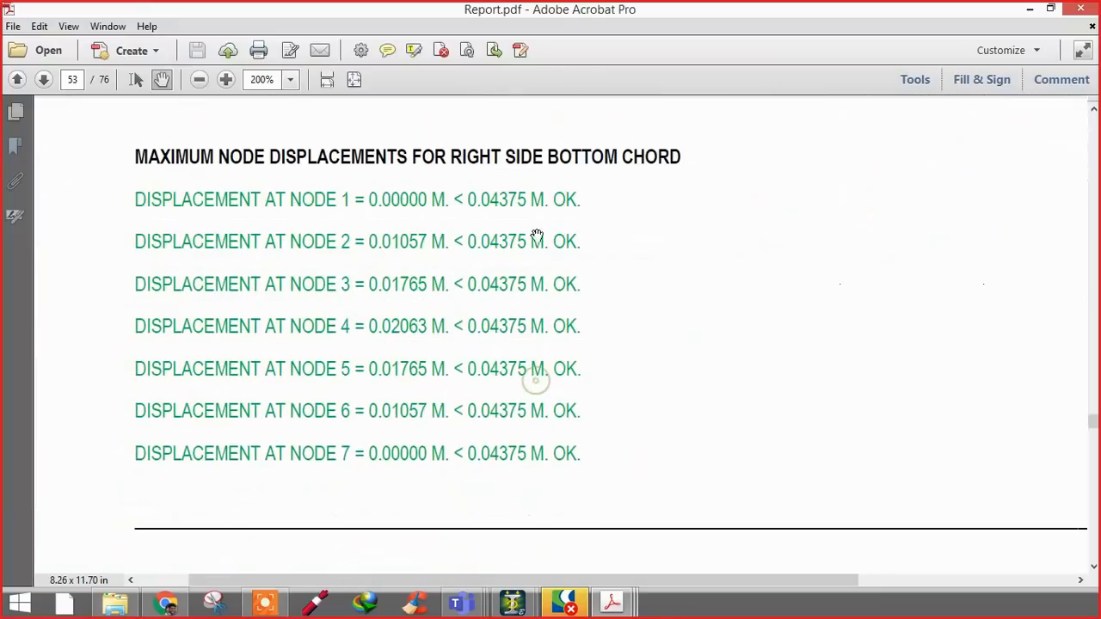
ctrl+scroll(489, 334, down, 3)
ctrl+scroll(441, 260, up, 4)
drag(481, 182, 563, 482)
drag(550, 367, 569, 393)
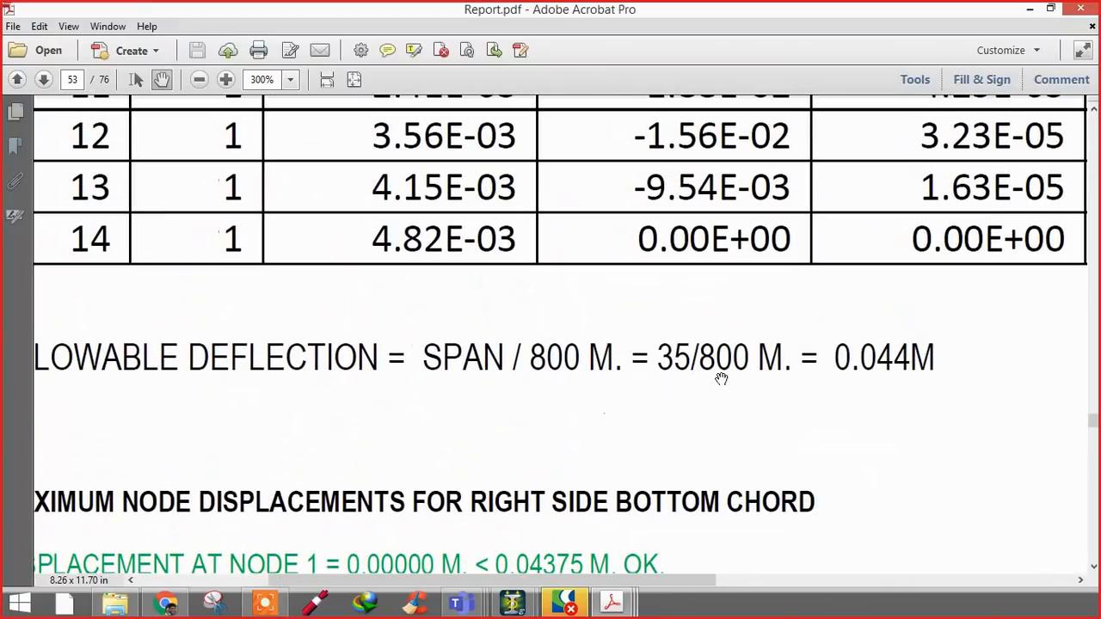
- Review the Design Force Summary table's forces, capacities and ratios by member group, and skim the Design Member Sizes table
drag(785, 382, 752, 326)
ctrl+scroll(787, 324, down, 2)
drag(515, 472, 373, 304)
scroll(434, 359, down, 20)
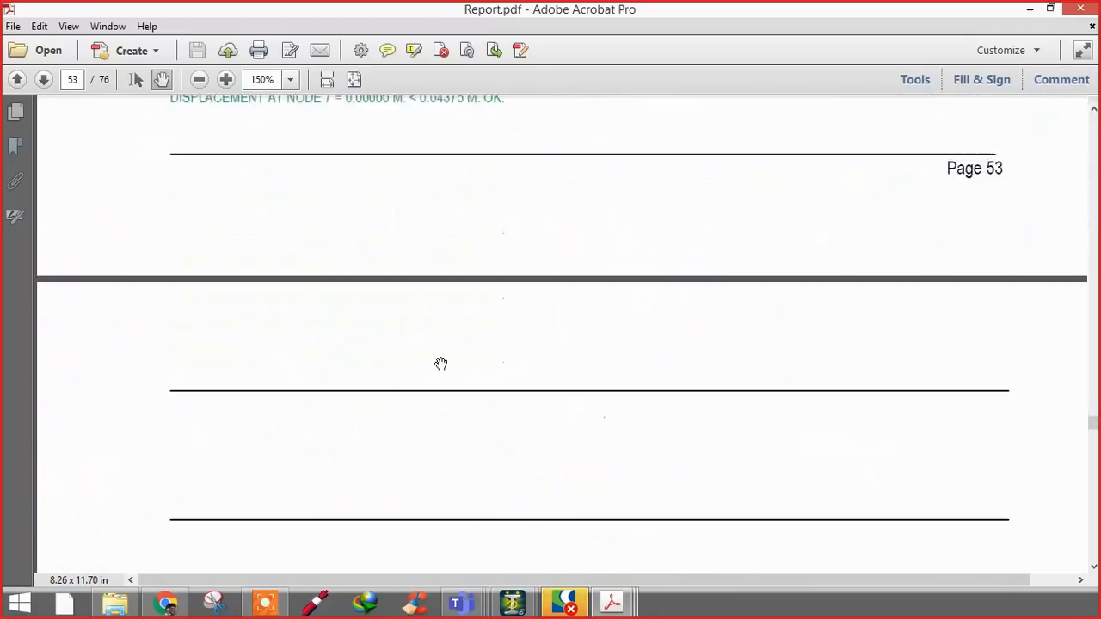
scroll(447, 354, down, 5)
scroll(442, 353, up, 4)
ctrl+scroll(406, 298, down, 1)
drag(481, 363, 468, 114)
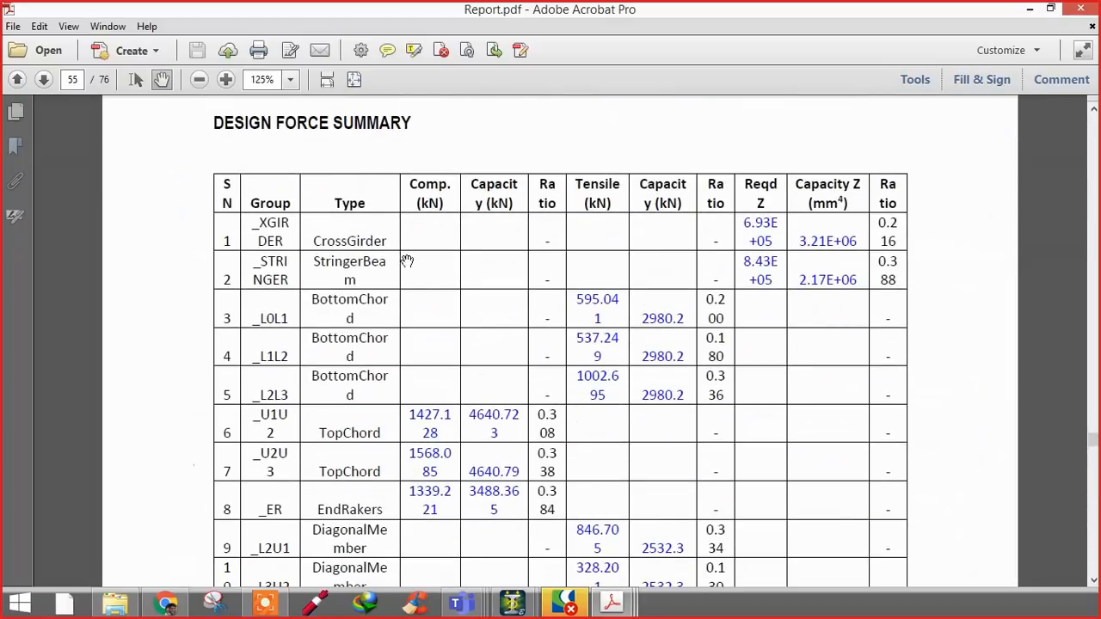
ctrl+scroll(409, 262, up, 1)
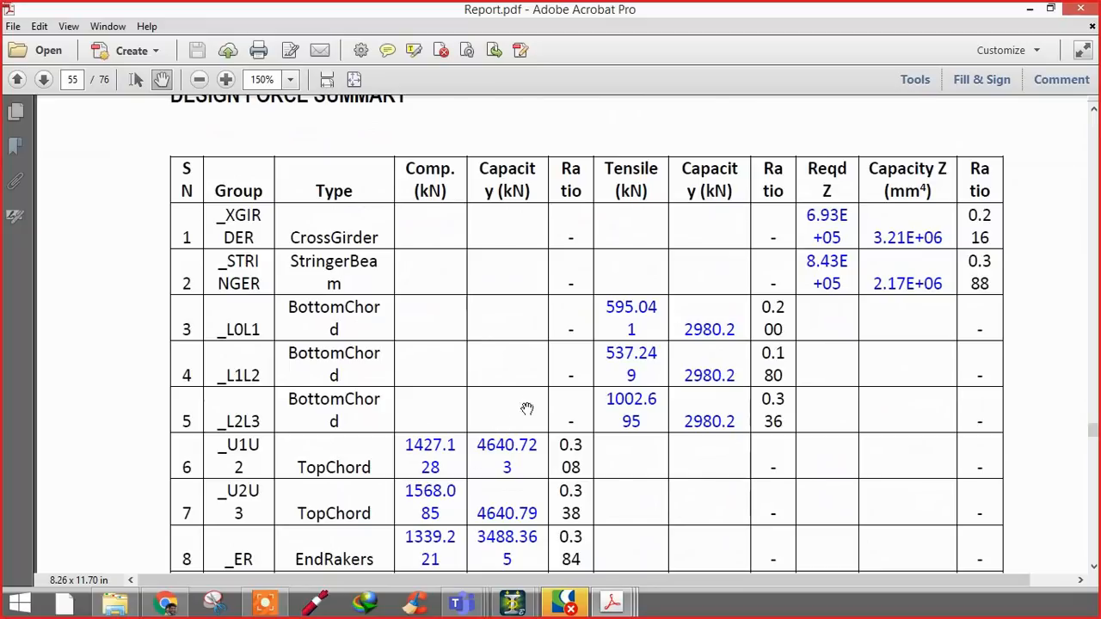
ctrl+scroll(573, 475, up, 2)
ctrl+scroll(565, 416, down, 2)
scroll(597, 450, down, 6)
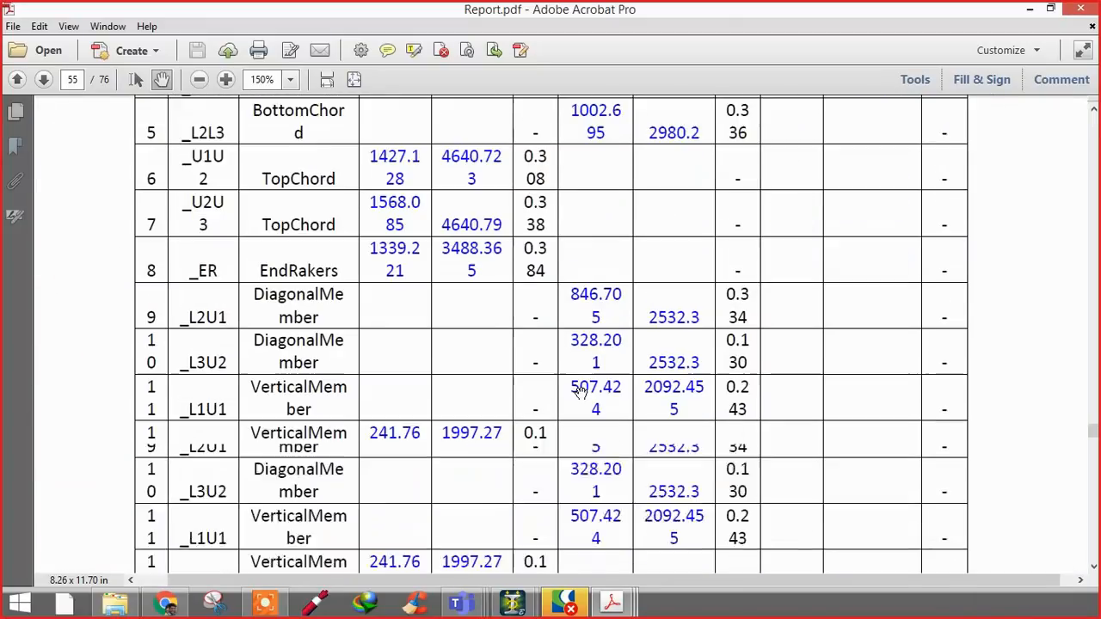
scroll(580, 389, down, 7)
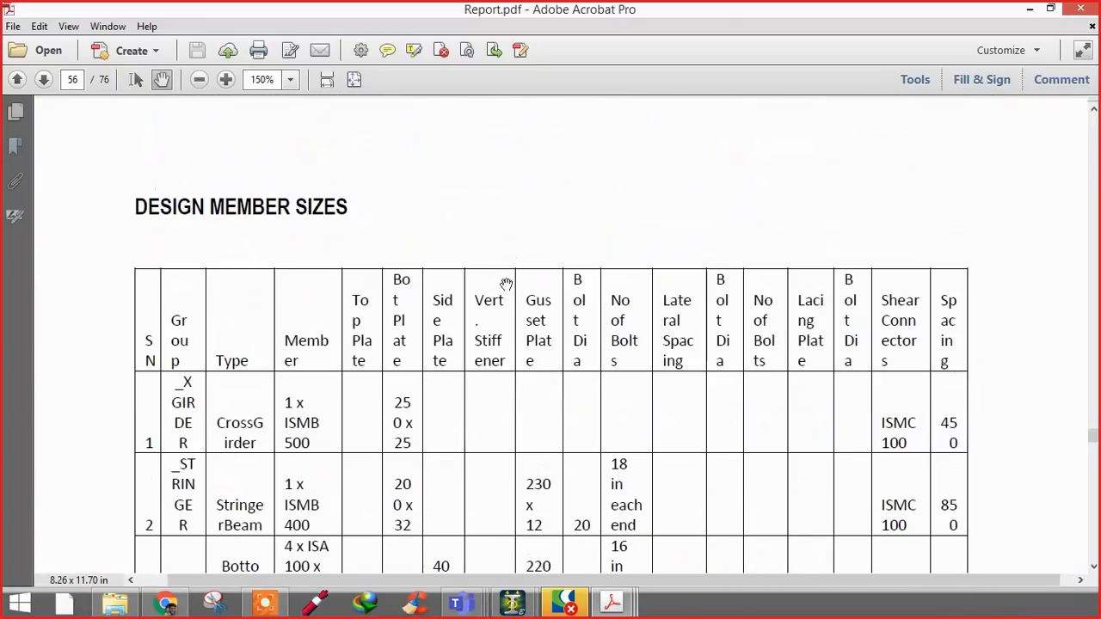
scroll(495, 228, down, 20)
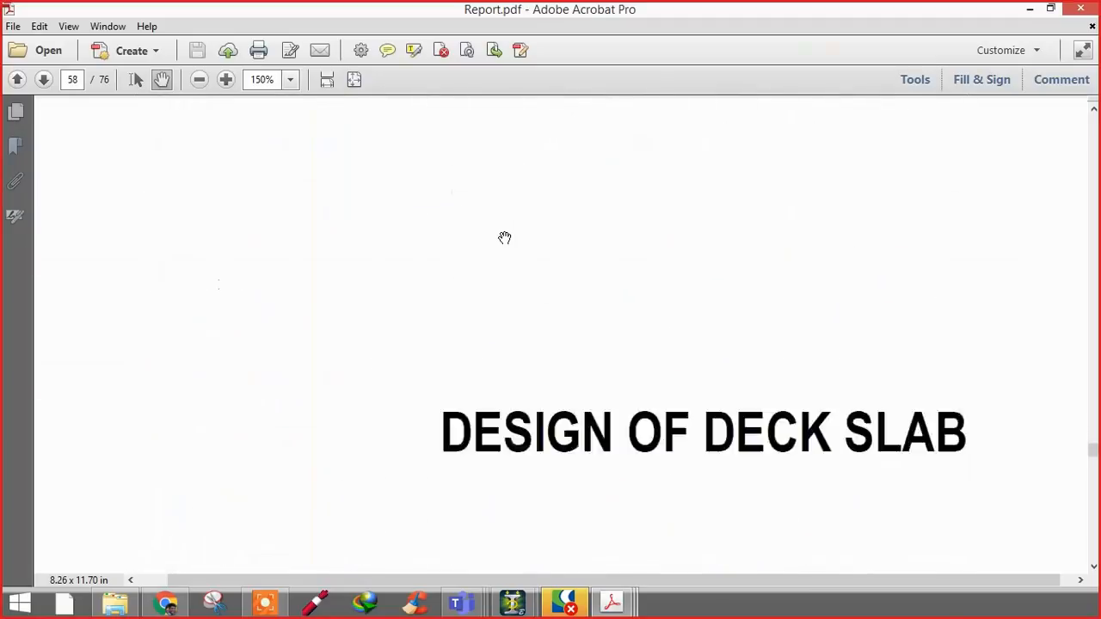
- Find the Design of Deck Slab section and read its design input data and Step 1 dead load calculation
scroll(502, 238, up, 8)
ctrl+scroll(501, 238, down, 4)
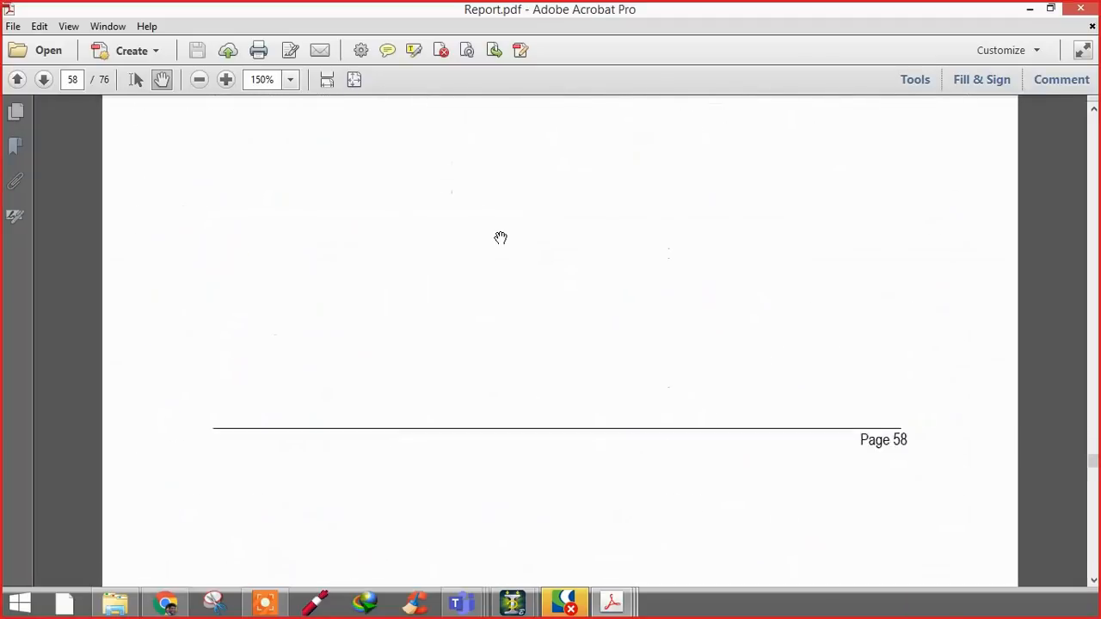
ctrl+scroll(516, 220, up, 1)
scroll(625, 300, up, 2)
ctrl+scroll(625, 258, up, 2)
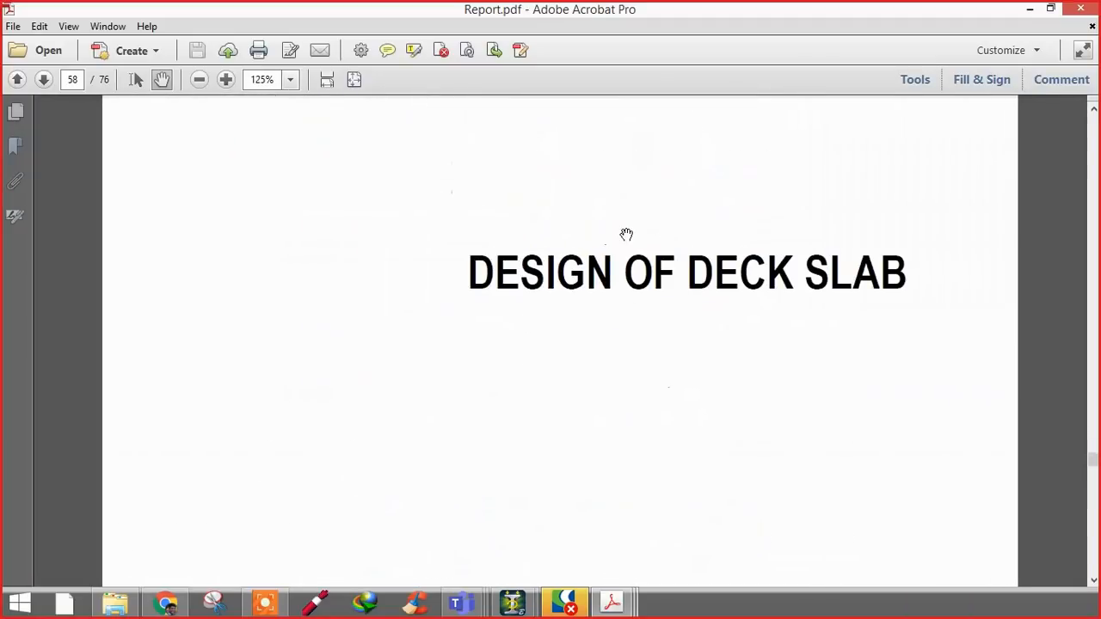
ctrl+scroll(555, 361, up, 1)
scroll(551, 284, down, 8)
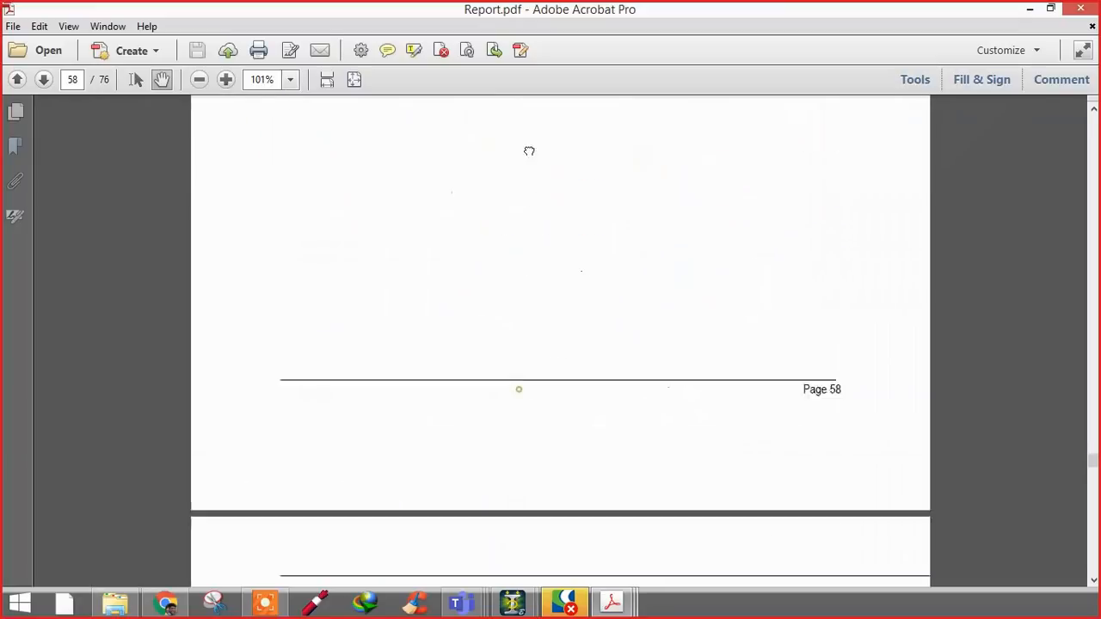
scroll(536, 216, down, 5)
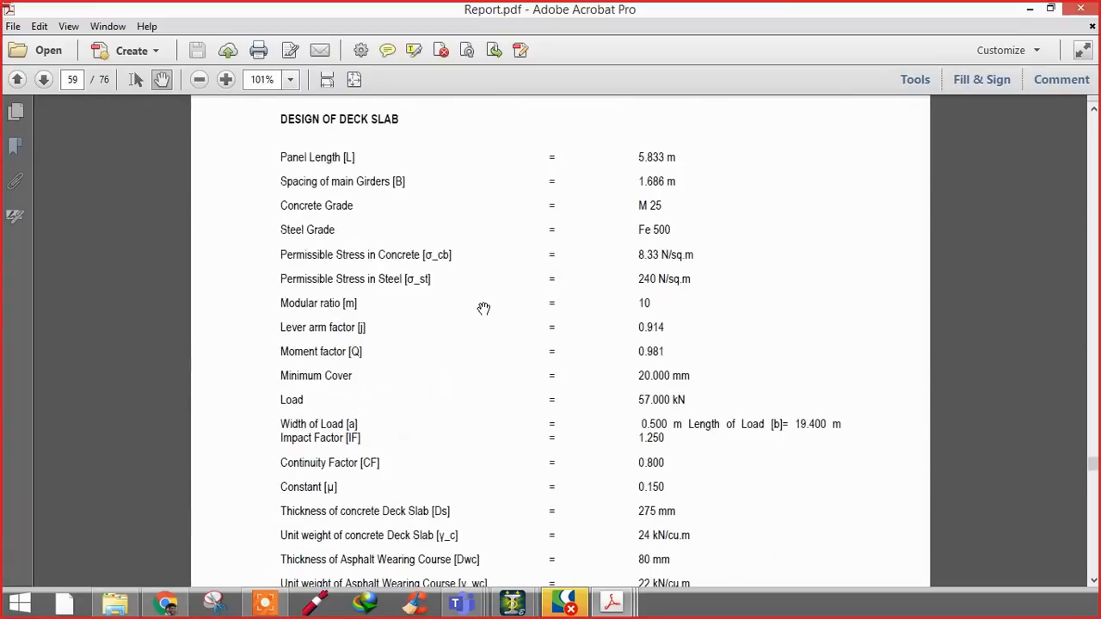
ctrl+scroll(484, 293, up, 1)
drag(484, 247, 516, 180)
ctrl+scroll(467, 271, down, 1)
drag(488, 422, 498, 215)
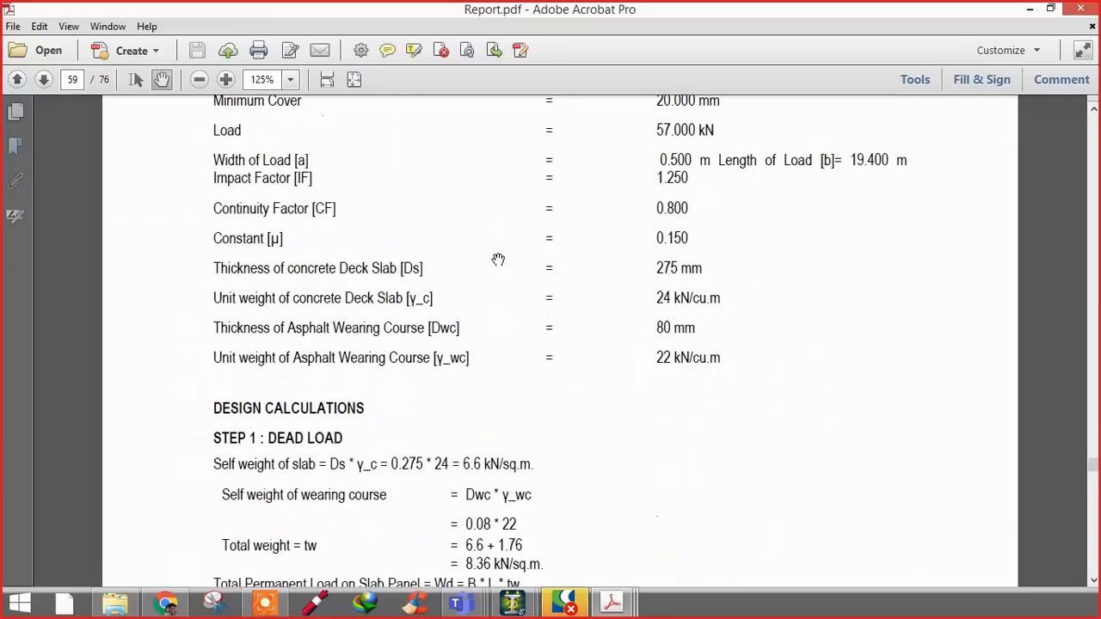
ctrl+scroll(499, 258, up, 1)
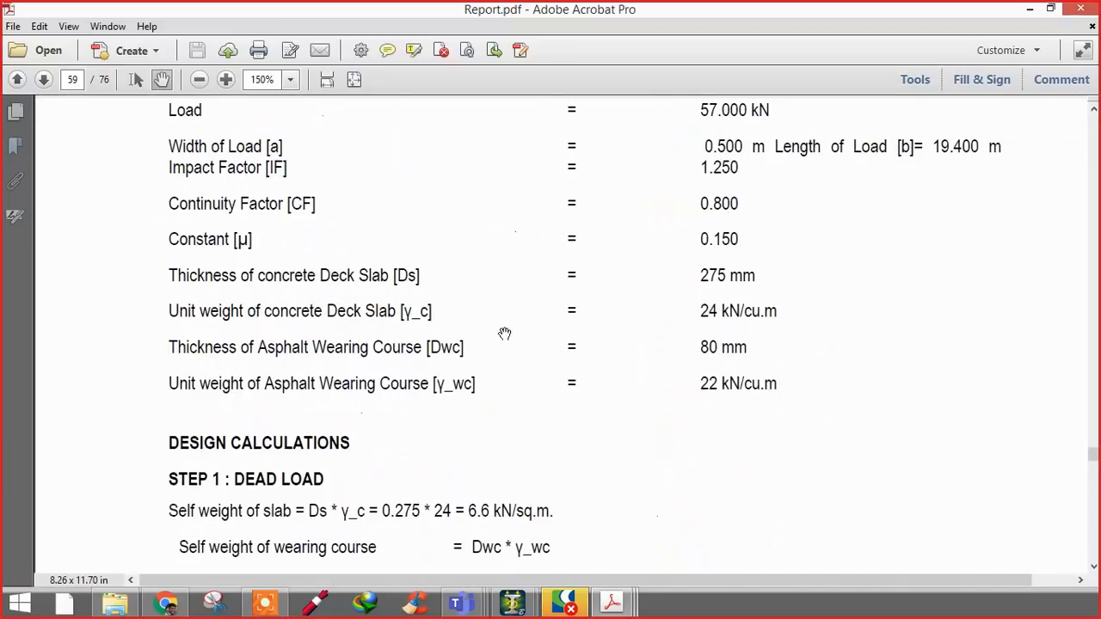
drag(510, 408, 543, 189)
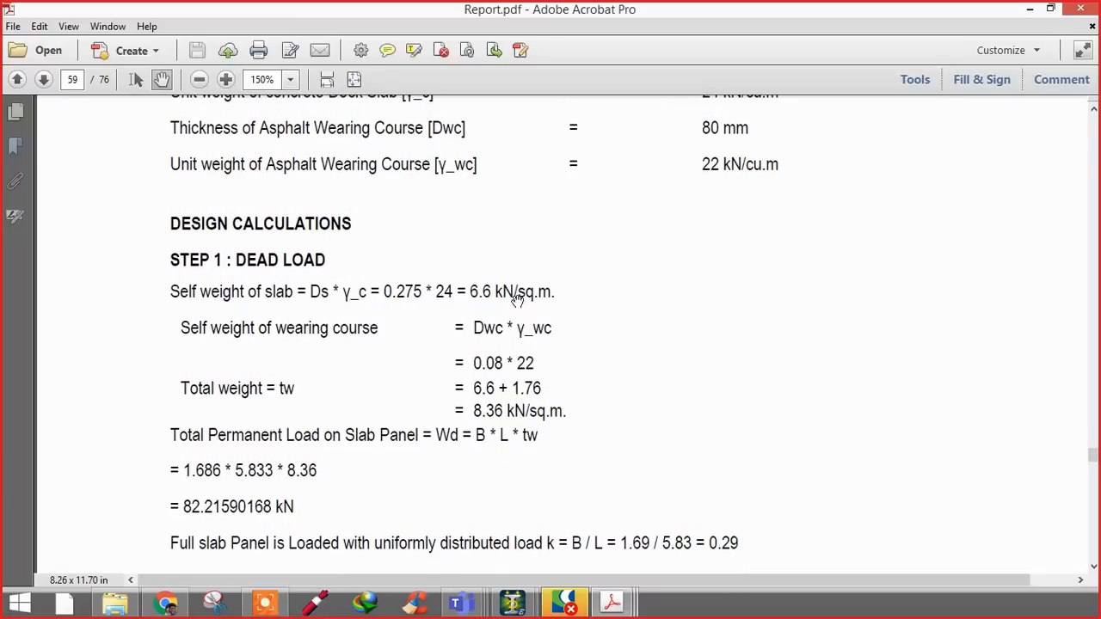
- Skim the deck slab's Pigeaud's curve coefficients, permanent and imposed load bending moments, and reinforcement calculations
scroll(520, 298, down, 10)
ctrl+scroll(425, 382, up, 1)
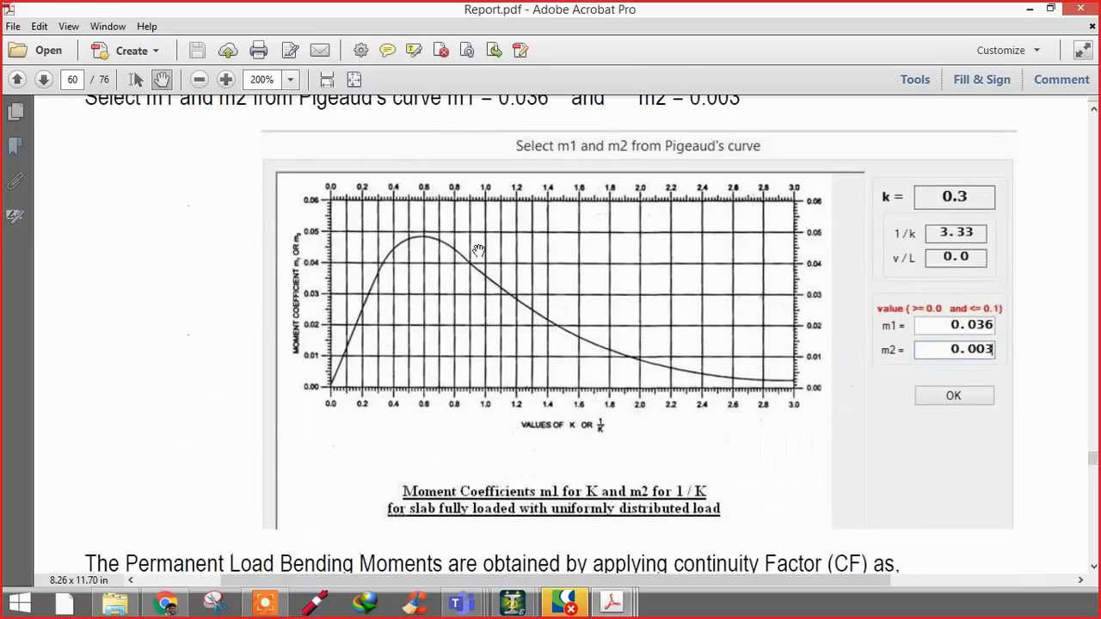
ctrl+scroll(551, 297, down, 2)
scroll(512, 293, down, 6)
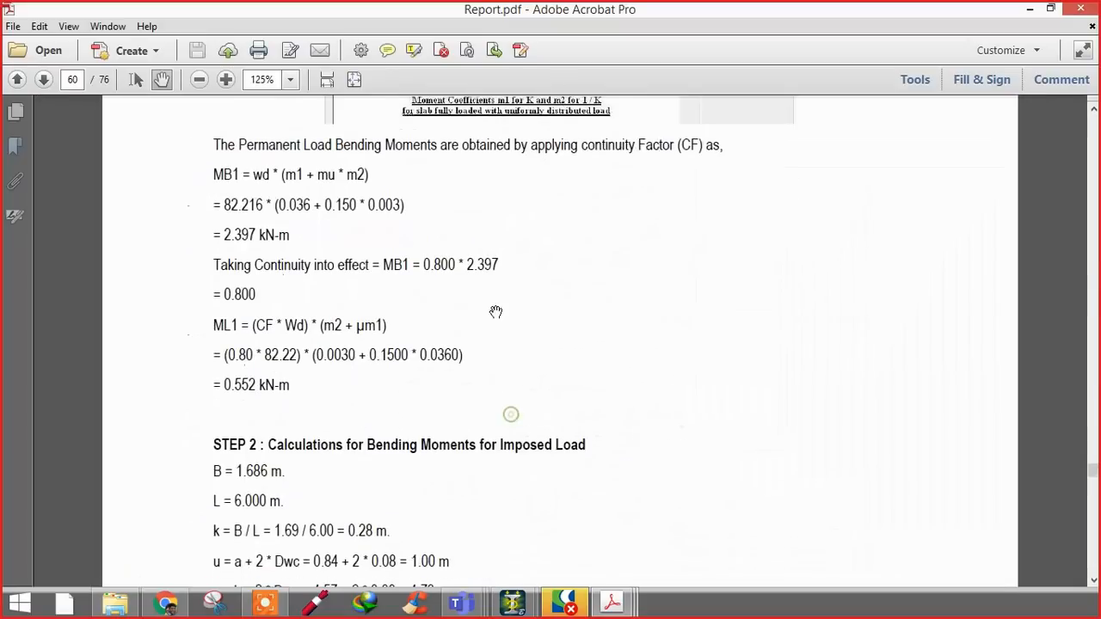
scroll(508, 278, down, 8)
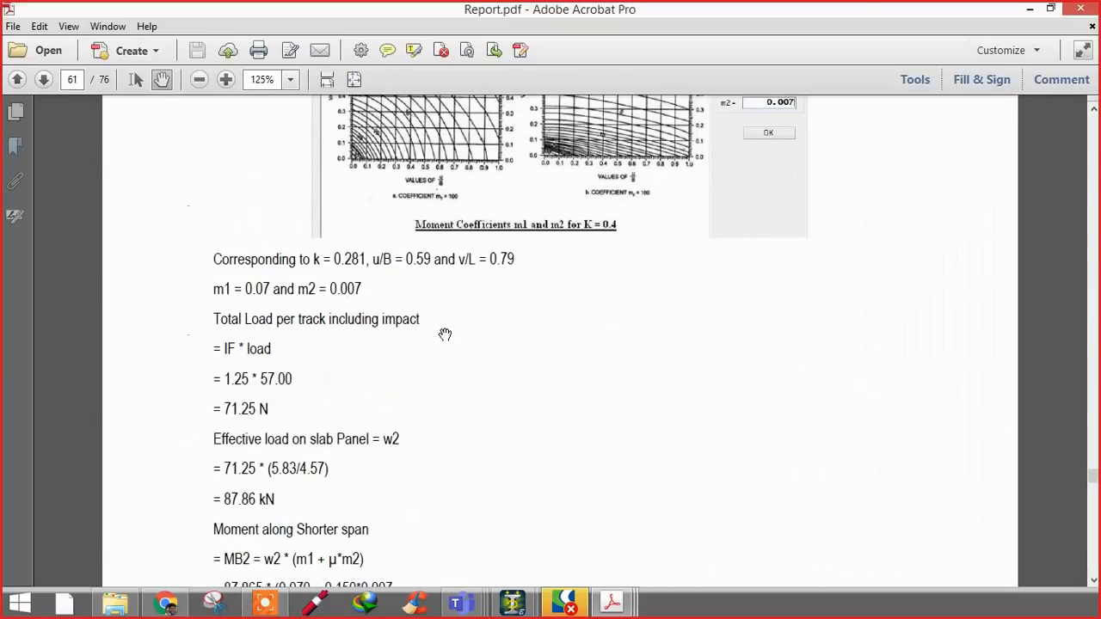
scroll(490, 330, down, 10)
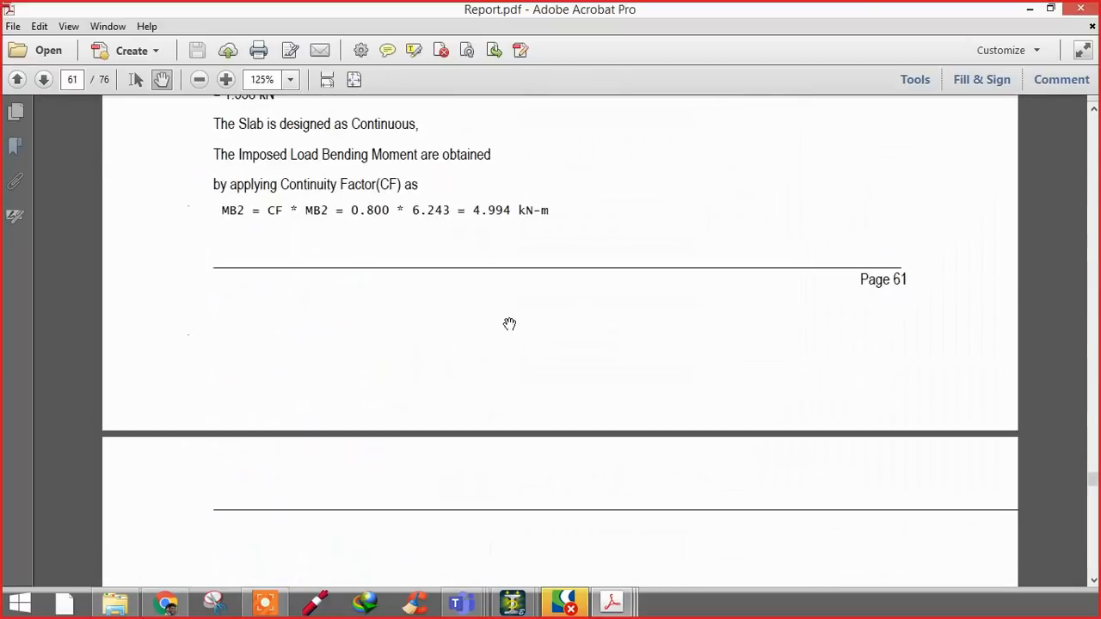
scroll(514, 333, down, 8)
scroll(514, 334, down, 20)
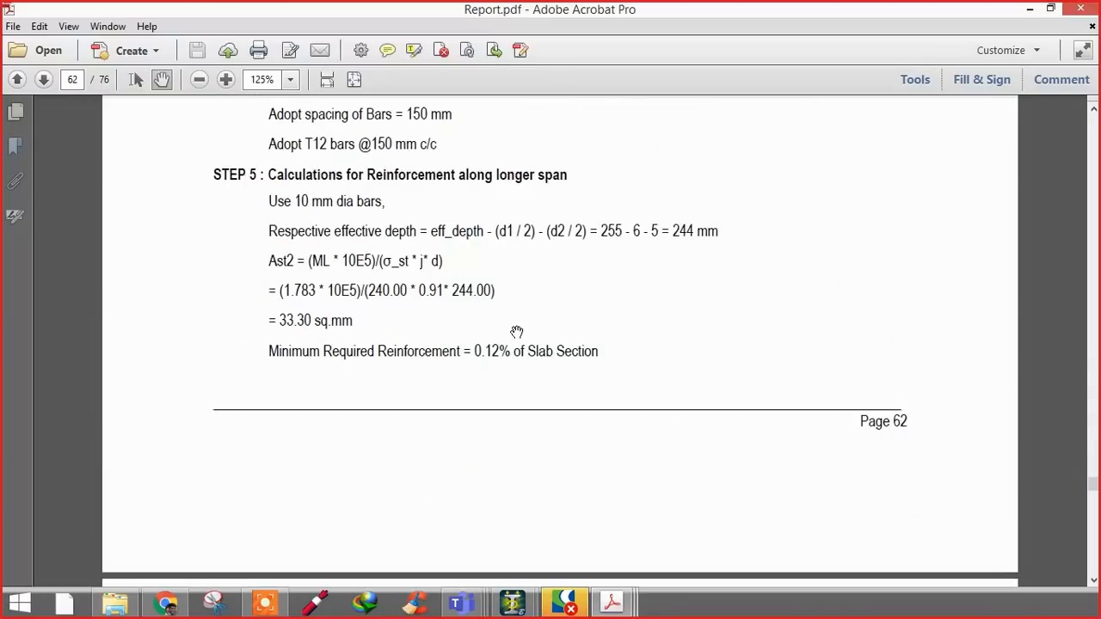
scroll(521, 332, down, 8)
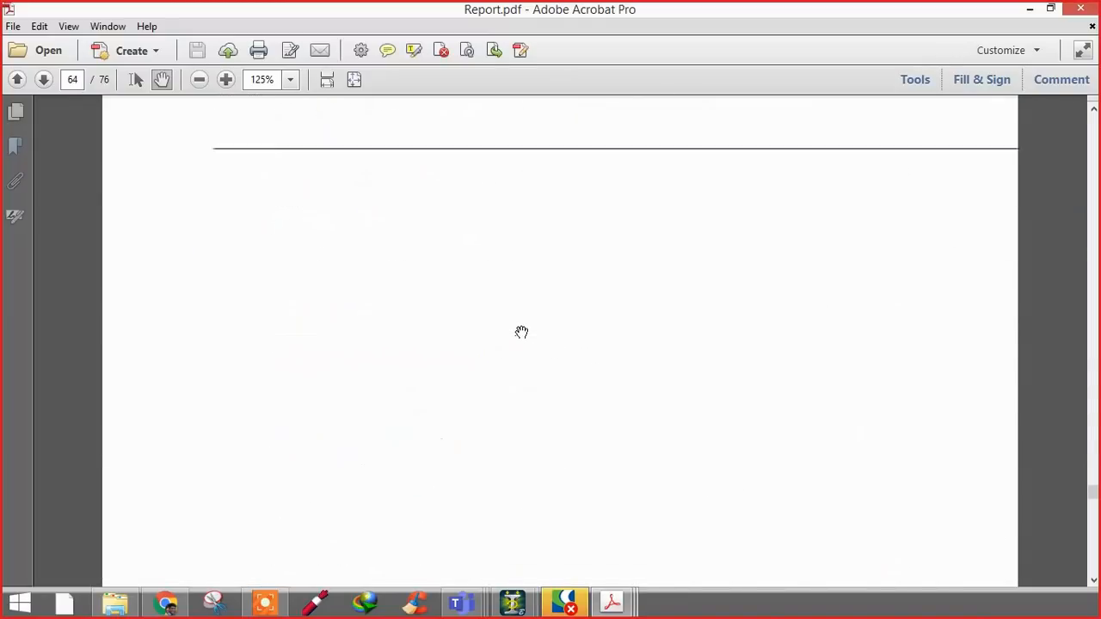
- Skim the foundation base sizing, overturning stability check and remaining design calculations through to the report's last page
ctrl+scroll(522, 326, down, 2)
scroll(507, 318, down, 20)
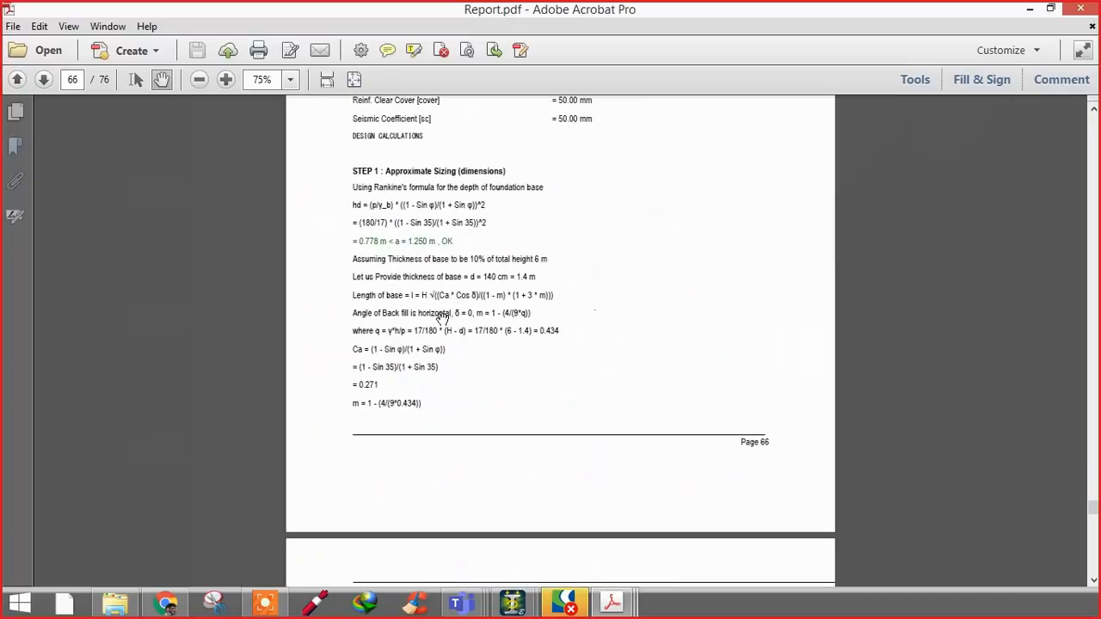
ctrl+scroll(397, 330, up, 4)
scroll(541, 285, down, 20)
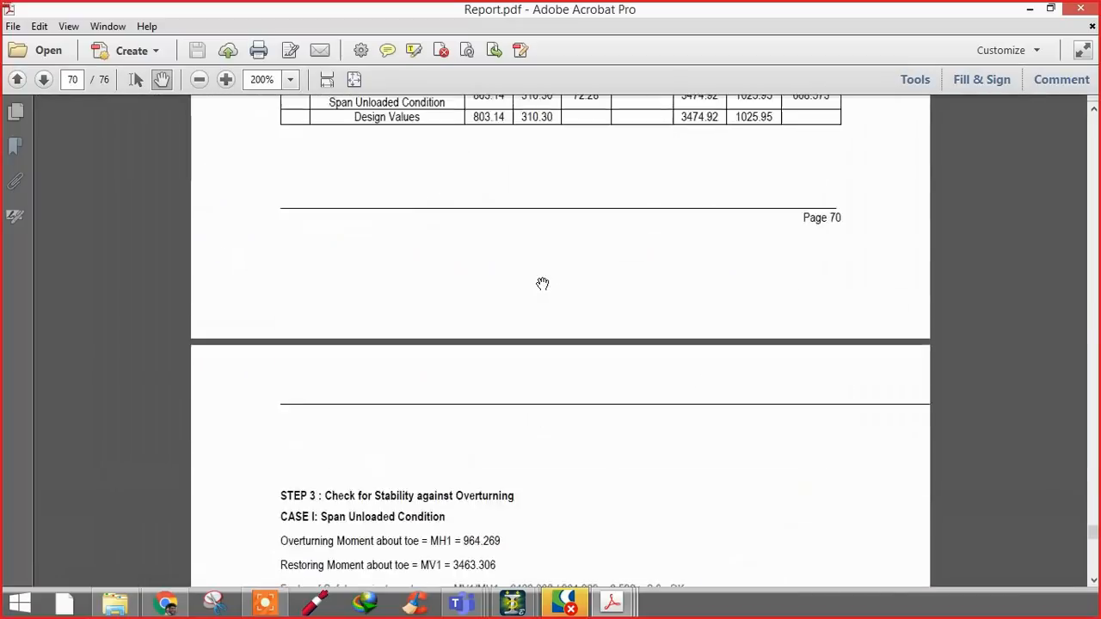
ctrl+scroll(483, 319, down, 3)
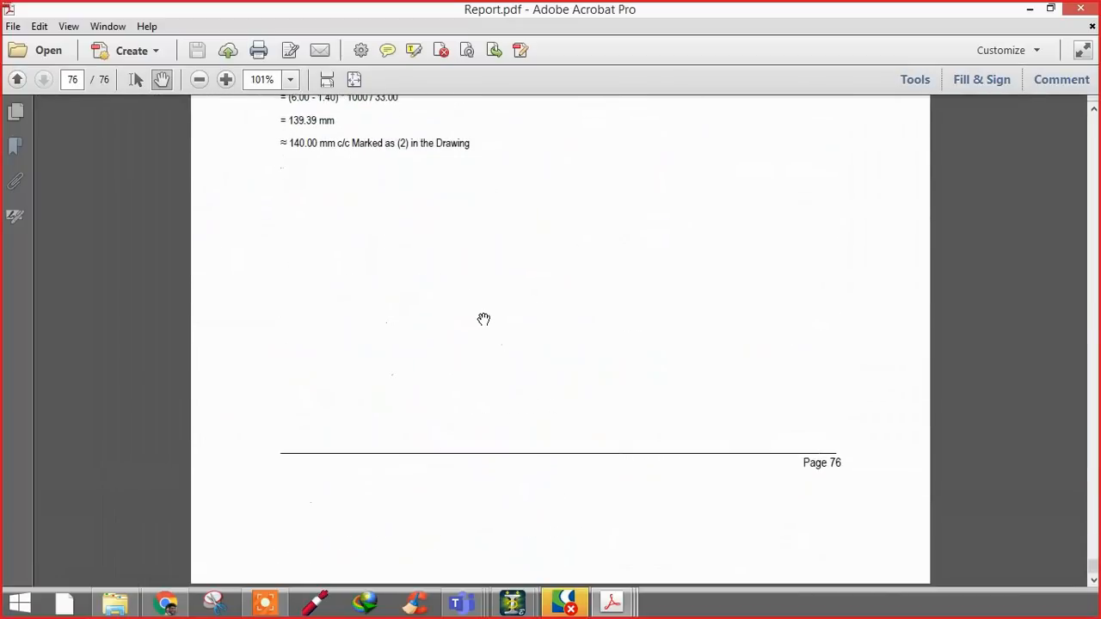